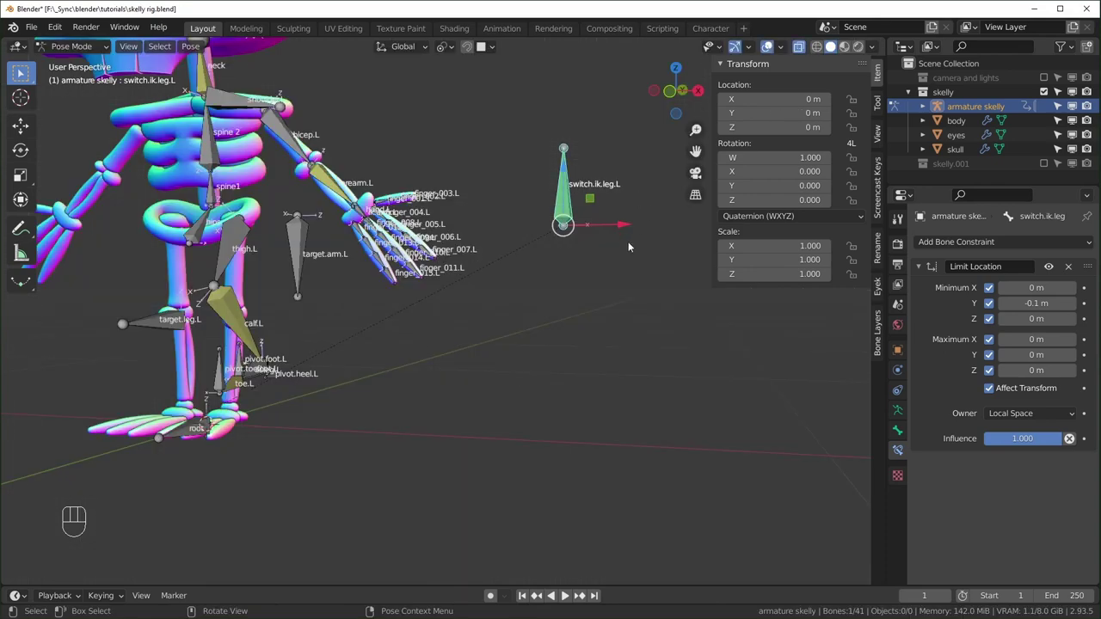
Step: Test the finished rig by moving the switch.ik.leg.L and pivot.heel.L bones and rotating pivot.foot.R
{"action": "key", "text": "g"}
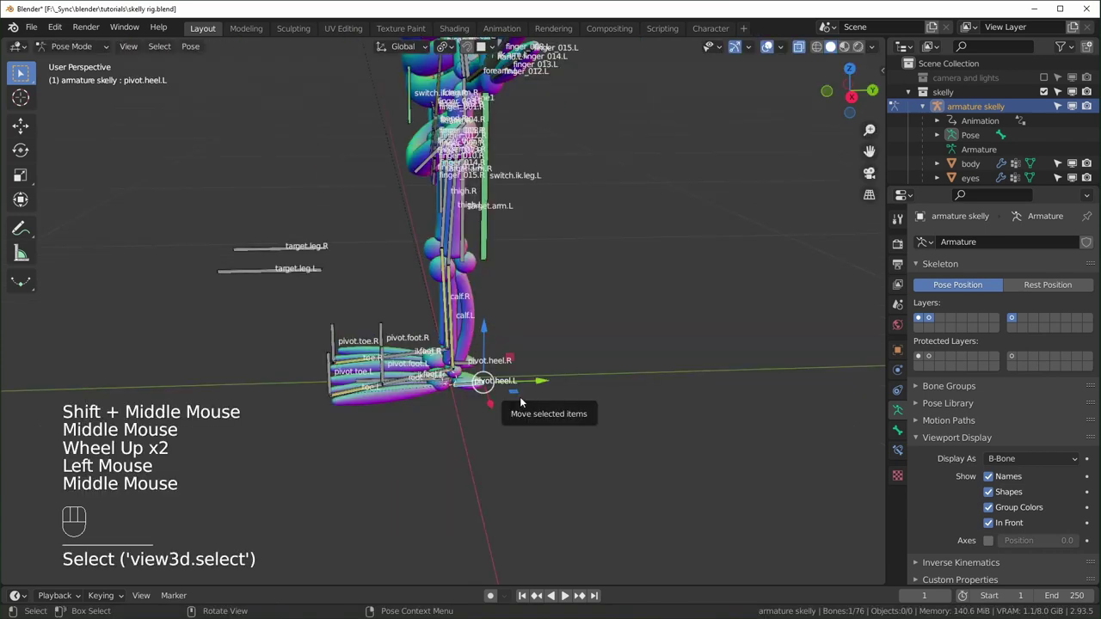
{"action": "key", "text": "g"}
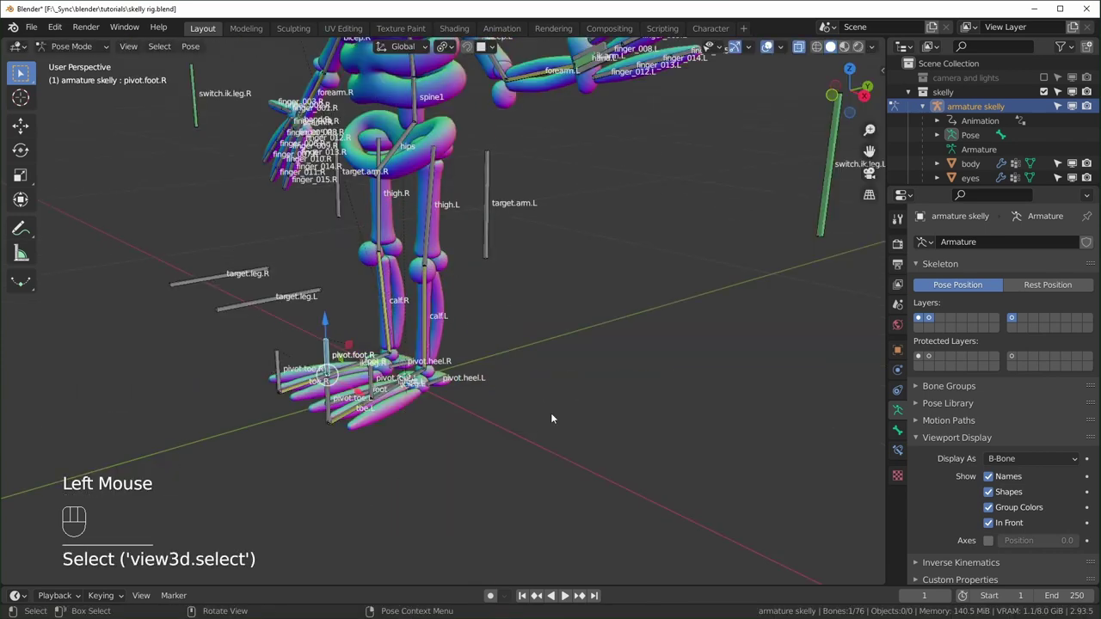
{"action": "key", "text": "r"}
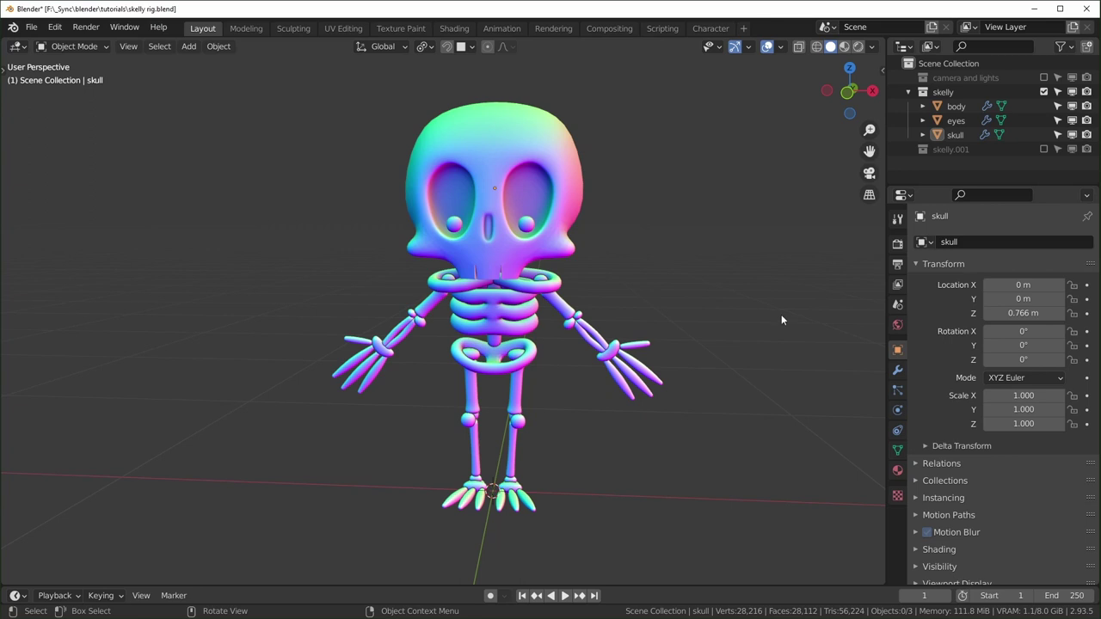
Step: Add a single-bone armature with a 1 m radius at the world origin beneath the skeleton character
{"action": "middle_click_drag", "start_coordinate": [681, 260], "coordinate": [672, 256]}
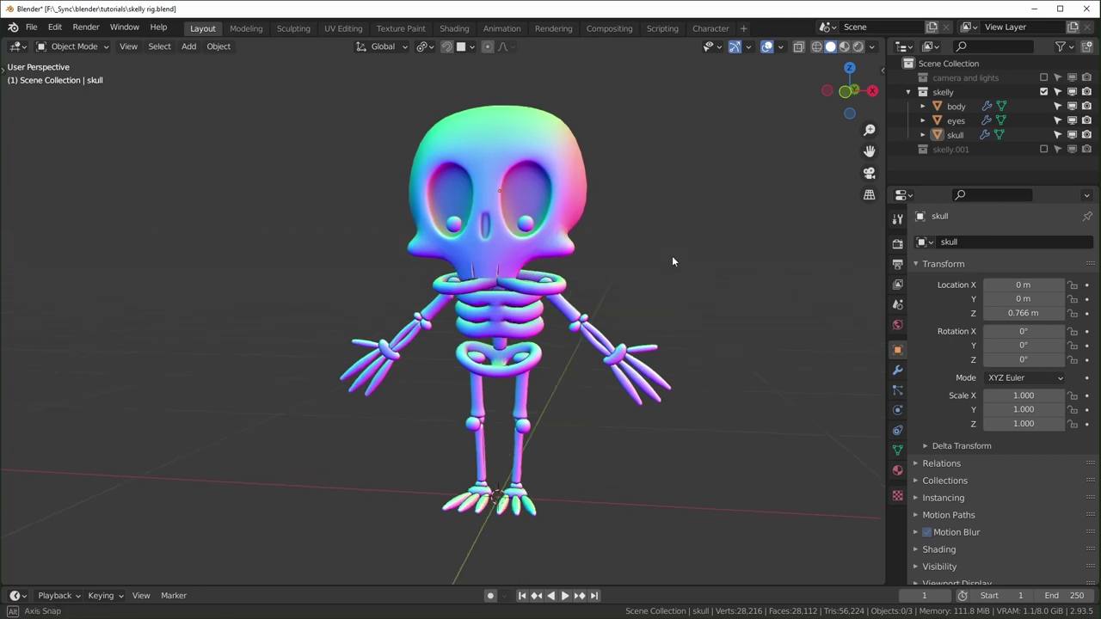
{"action": "mouse_move", "coordinate": [764, 305]}
{"action": "middle_mouse_down", "text": "shift"}
{"action": "mouse_move", "coordinate": [739, 305]}
{"action": "mouse_move", "coordinate": [753, 309]}
{"action": "middle_mouse_up", "text": "shift"}
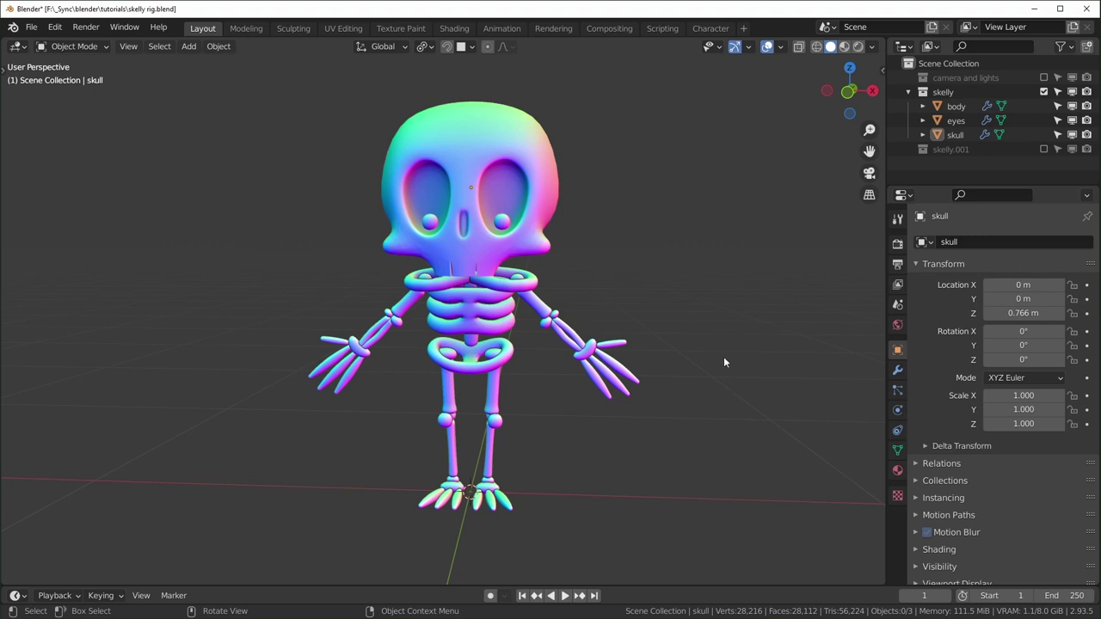
{"action": "key", "text": "shift+a"}
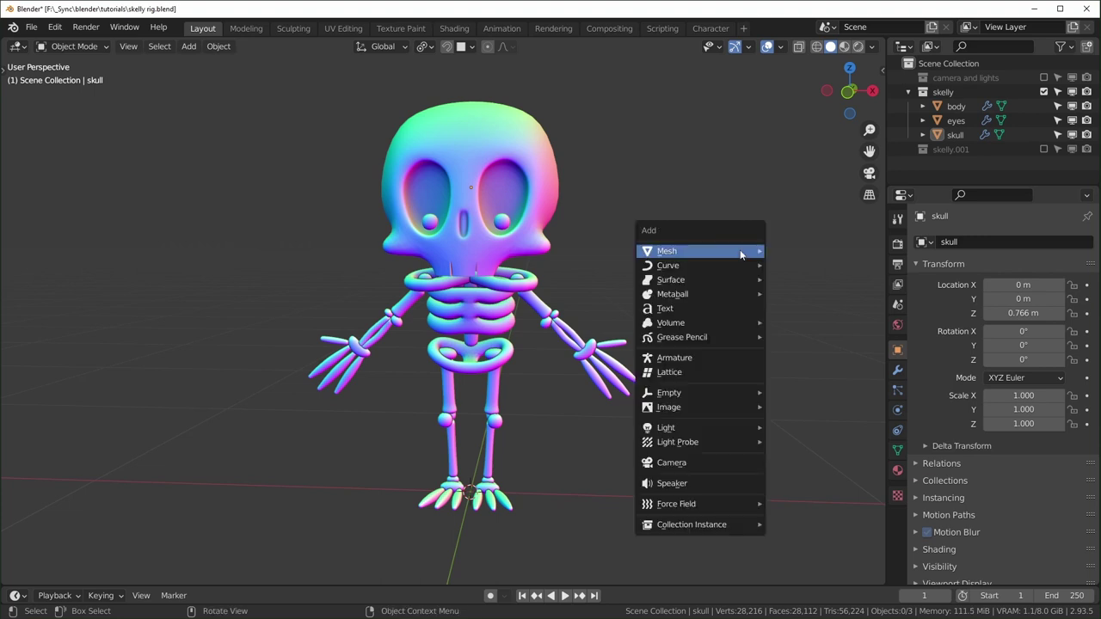
{"action": "left_click", "coordinate": [711, 360]}
{"action": "scroll", "coordinate": [711, 362], "scroll_direction": "down", "scroll_amount": 2}
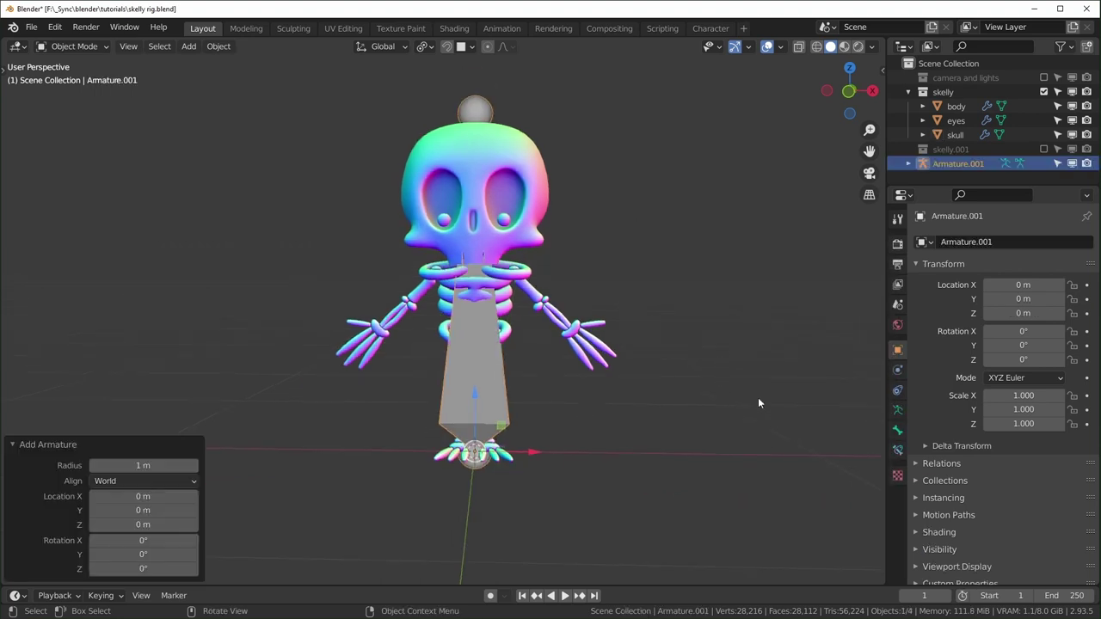
Step: Set the armature's viewport display to show in front of the mesh, with bone names and axes visible
{"action": "left_click", "coordinate": [897, 414]}
{"action": "left_click", "coordinate": [917, 438]}
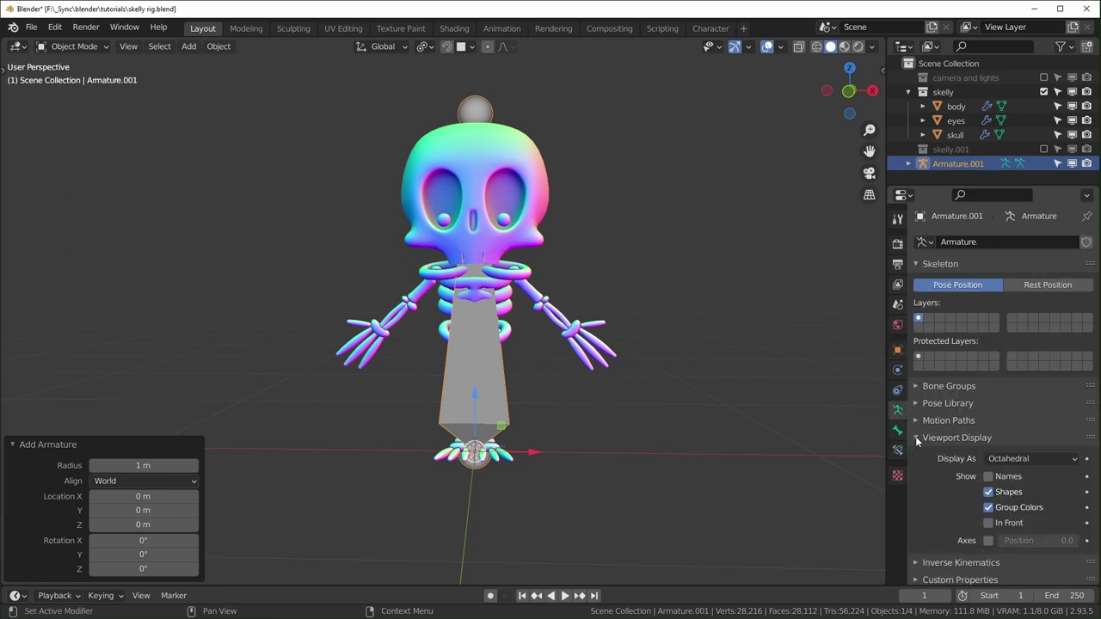
{"action": "left_click", "coordinate": [989, 523]}
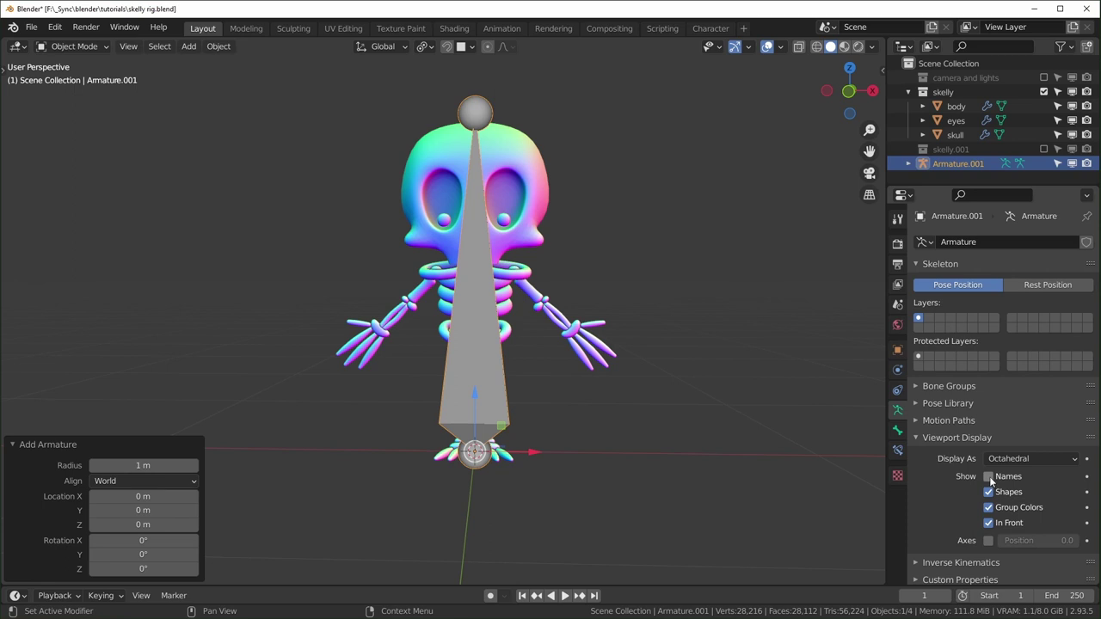
{"action": "left_click", "coordinate": [989, 477]}
{"action": "left_click", "coordinate": [988, 541]}
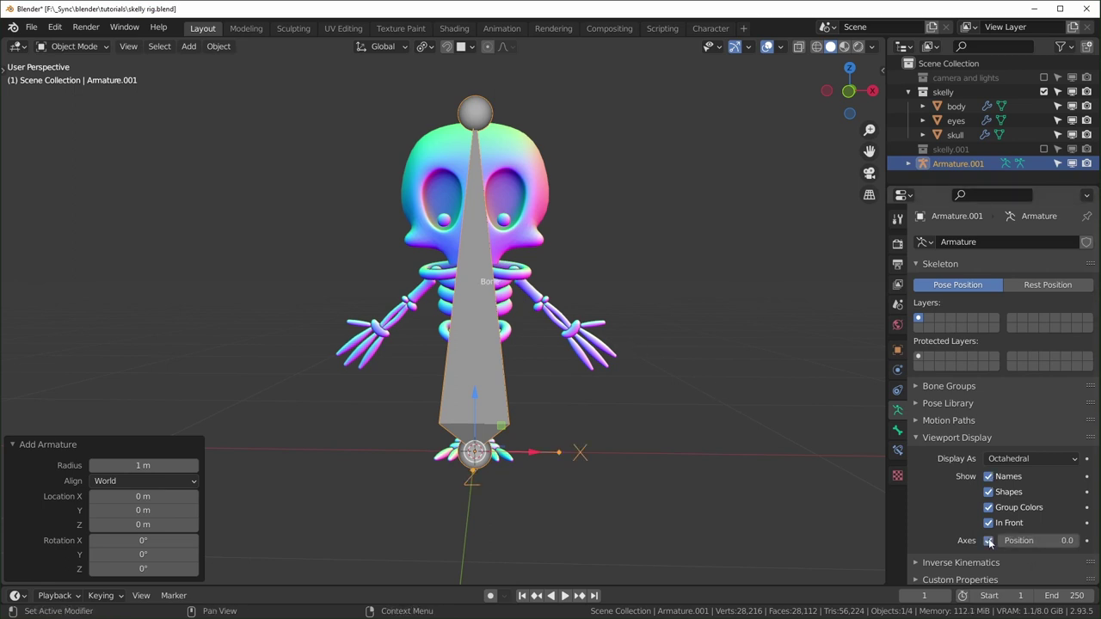
Step: In Edit Mode, fit the bone to the pelvis by raising its base and lowering its tip about 0.187 m
{"action": "key", "text": "KP_1"}
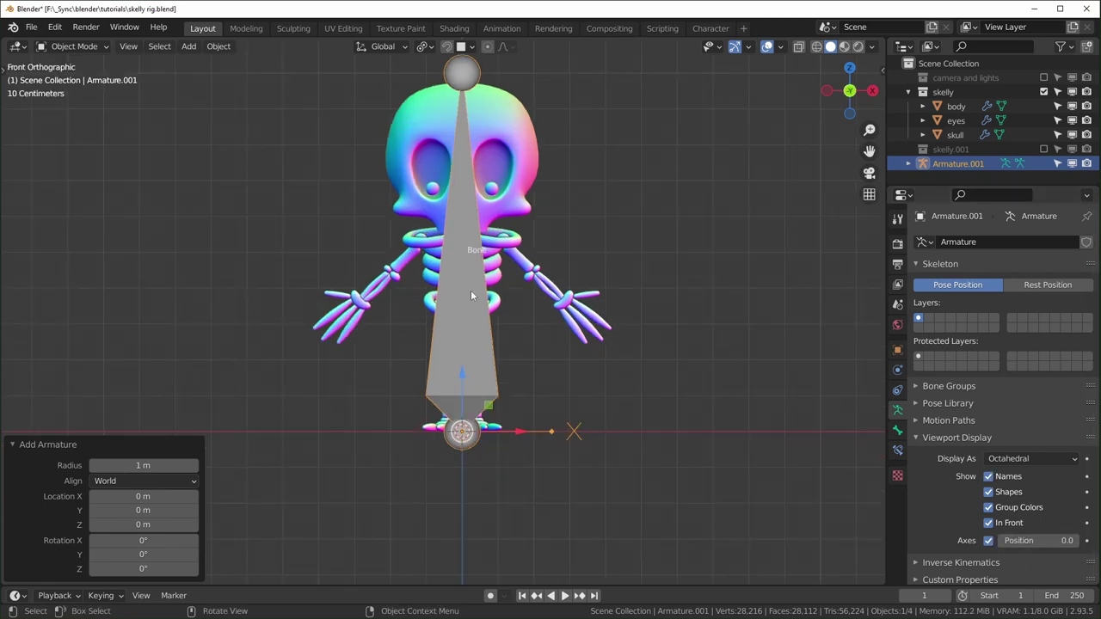
{"action": "key", "text": "Tab"}
{"action": "scroll", "coordinate": [511, 263], "scroll_direction": "down", "scroll_amount": 1}
{"action": "left_click", "coordinate": [481, 504]}
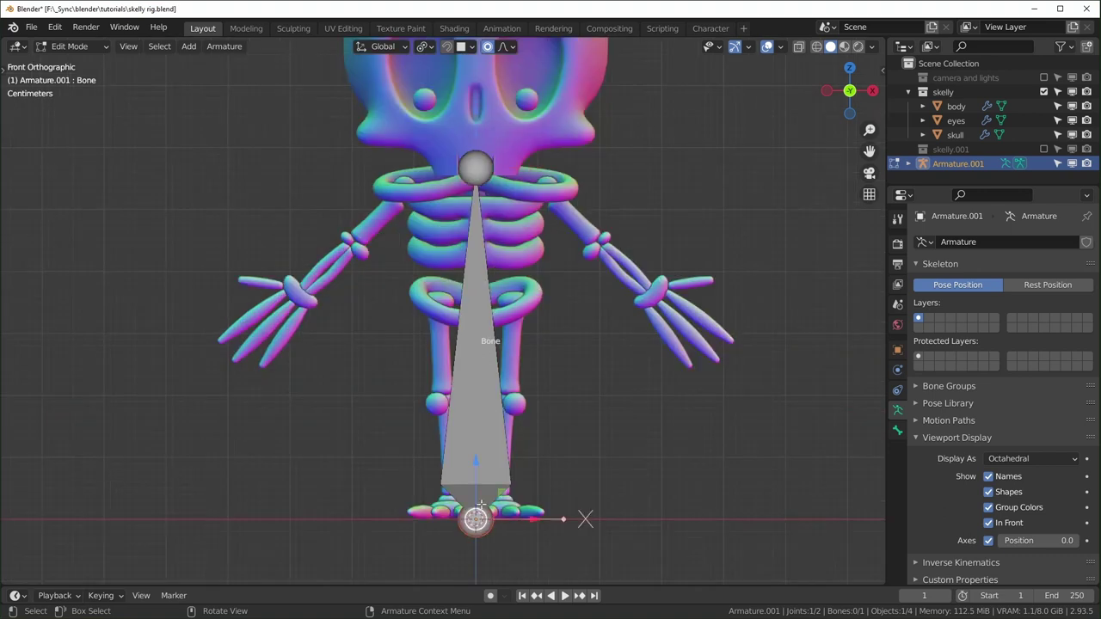
{"action": "left_click", "coordinate": [481, 504]}
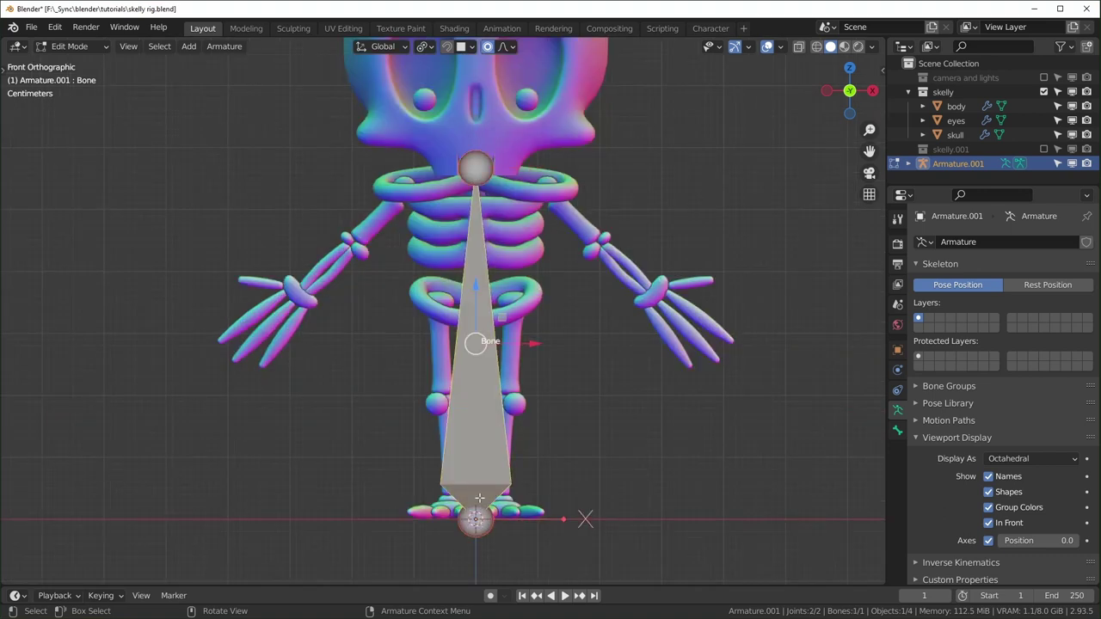
{"action": "left_click", "coordinate": [477, 494]}
{"action": "left_click_drag", "start_coordinate": [476, 460], "coordinate": [466, 265]}
{"action": "left_click", "coordinate": [473, 169]}
{"action": "left_click_drag", "start_coordinate": [477, 117], "coordinate": [487, 234]}
{"action": "scroll", "coordinate": [520, 296], "scroll_direction": "up", "scroll_amount": 1}
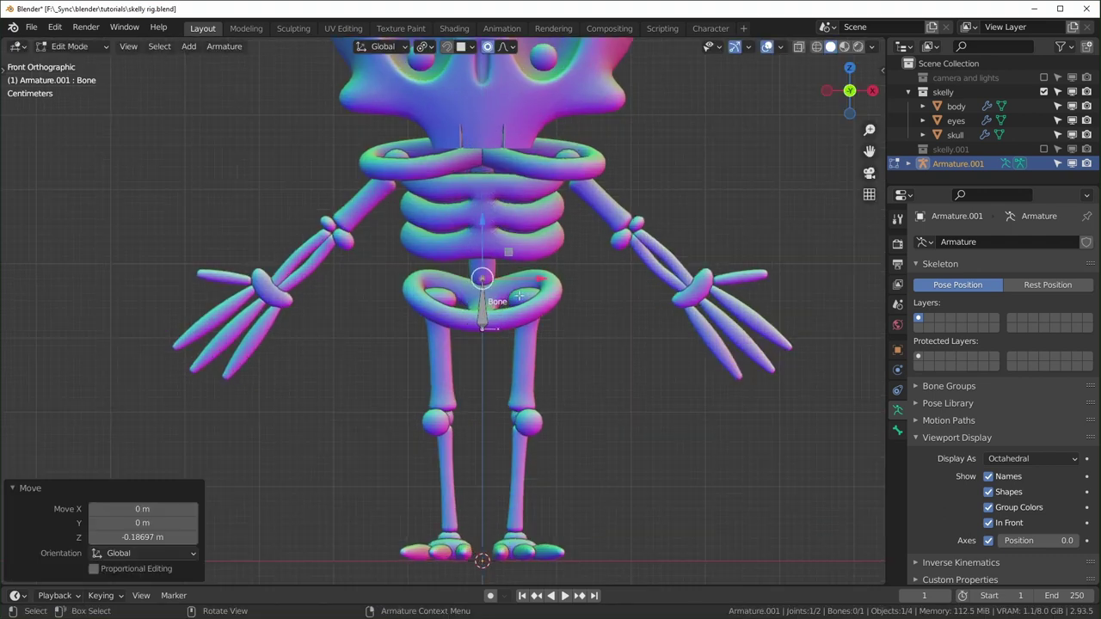
Step: In side view, move the pelvis bone's base forward about 0.049 m and its tip back about 0.024 m along Y
{"action": "middle_click_drag", "start_coordinate": [499, 316], "coordinate": [507, 376]}
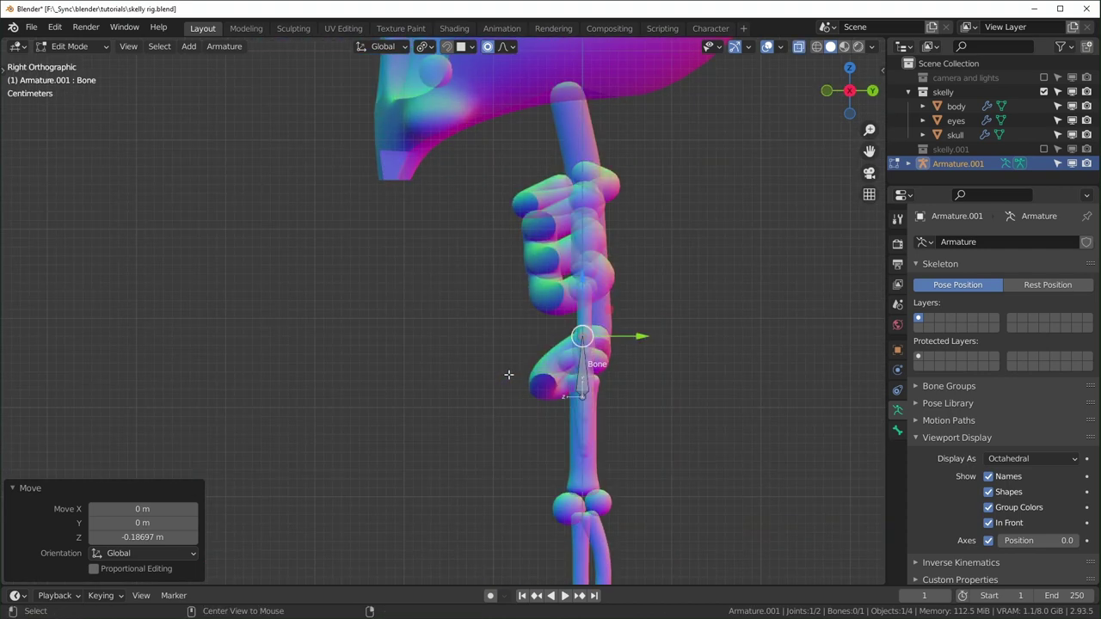
{"action": "middle_click_drag", "start_coordinate": [508, 373], "coordinate": [626, 379]}
{"action": "key", "text": "KP_3"}
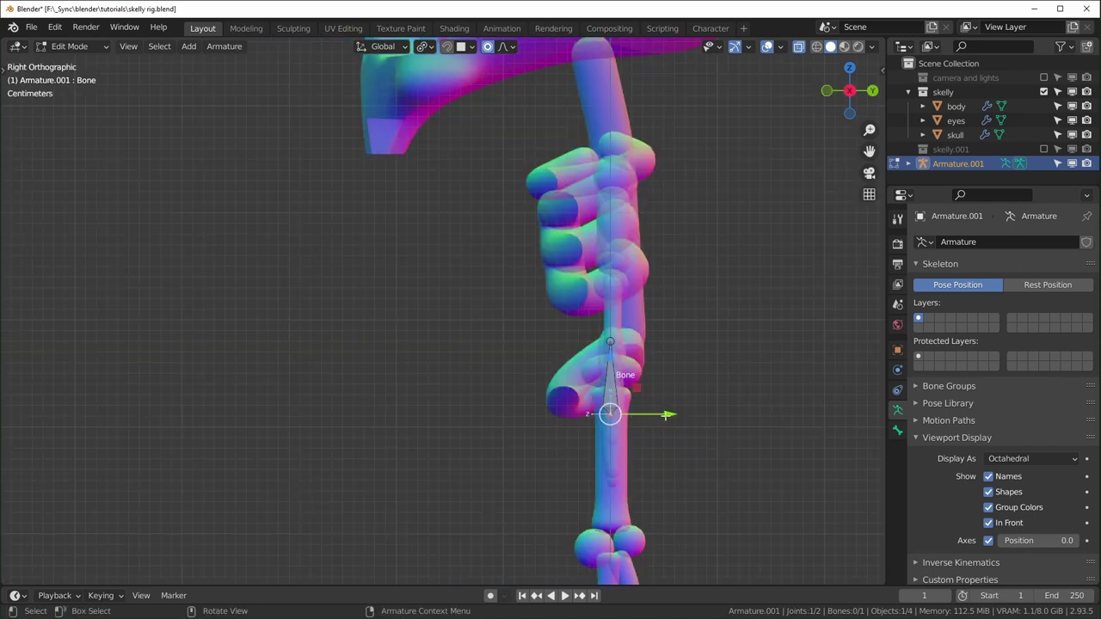
{"action": "left_click_drag", "start_coordinate": [666, 416], "coordinate": [612, 431]}
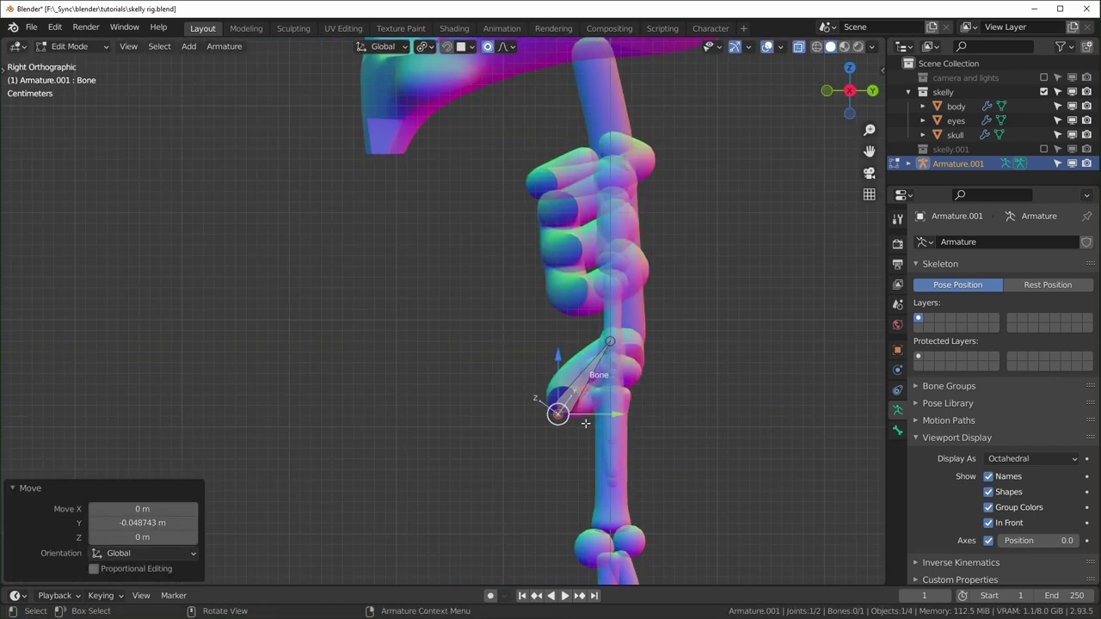
{"action": "left_click", "coordinate": [609, 342]}
{"action": "left_click_drag", "start_coordinate": [670, 343], "coordinate": [702, 345]}
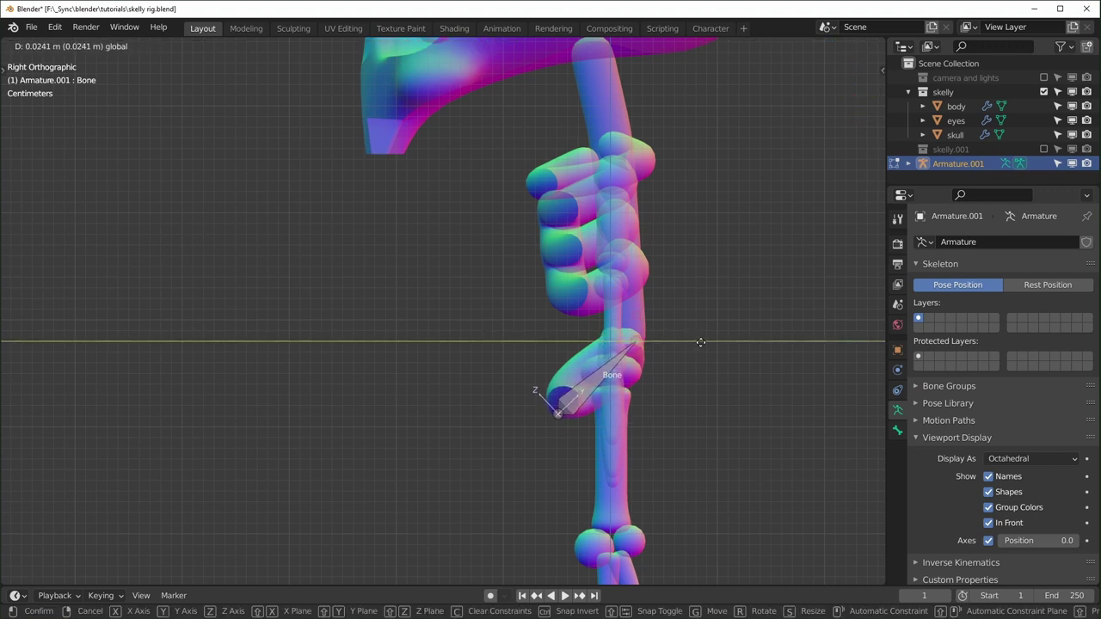
{"action": "left_click", "coordinate": [697, 341]}
Step: Extrude two spine bones up from the pelvis bone's tip, rising about 0.061 m and then about 0.126 m
{"action": "middle_click_drag", "start_coordinate": [698, 344], "coordinate": [692, 417], "text": "shift"}
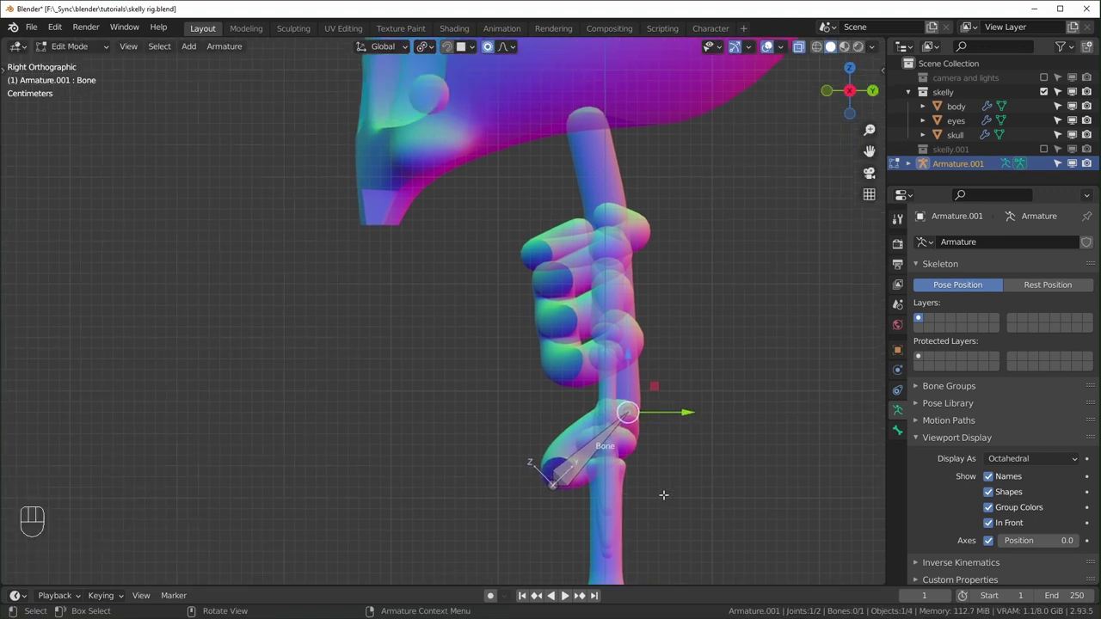
{"action": "key", "text": "e"}
{"action": "left_click", "coordinate": [662, 430]}
{"action": "key", "text": "e"}
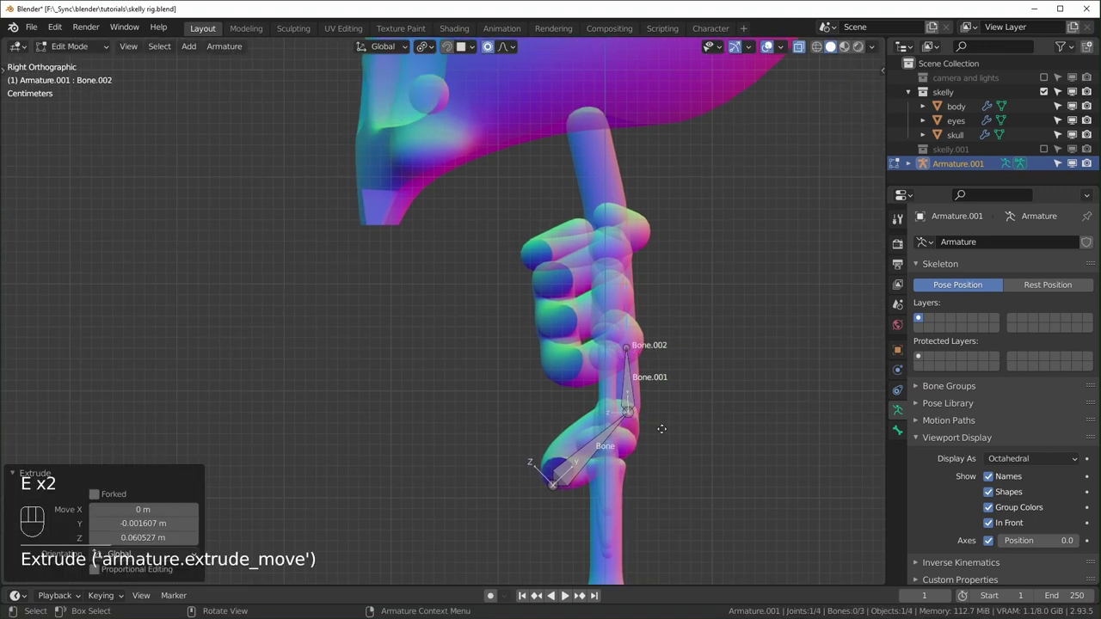
{"action": "left_click", "coordinate": [619, 261]}
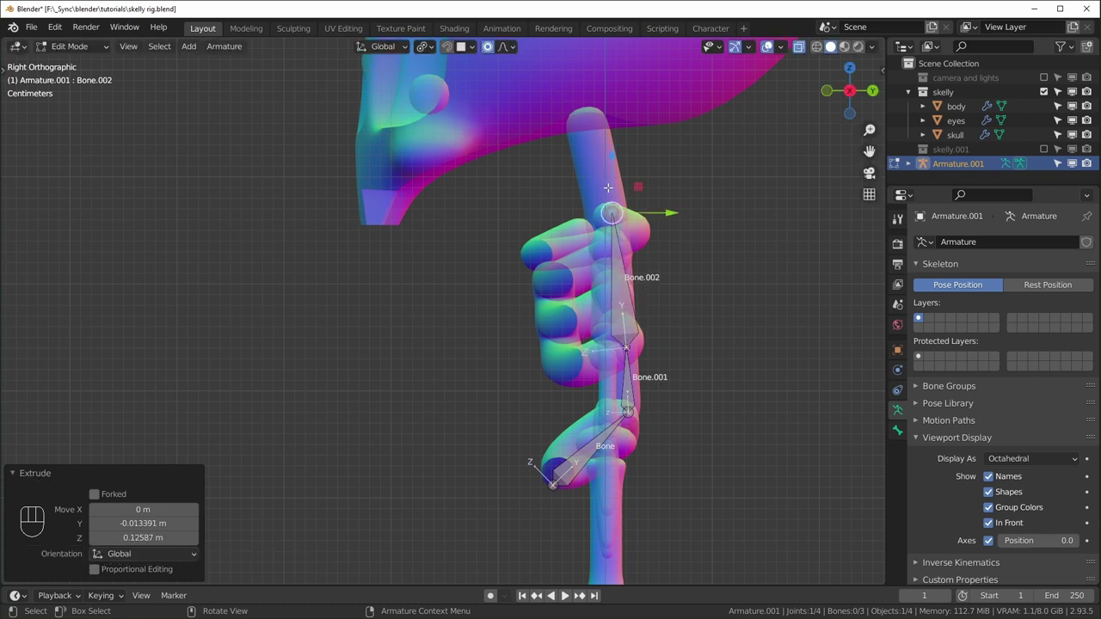
Step: Extrude a neck bone rising about 0.095 m to the skull base and a head bone rising about 0.313 m
{"action": "key", "text": "e"}
{"action": "left_click", "coordinate": [589, 86]}
{"action": "scroll", "coordinate": [589, 86], "scroll_direction": "down", "scroll_amount": 2}
{"action": "middle_click_drag", "start_coordinate": [589, 200], "coordinate": [601, 365], "text": "shift"}
{"action": "scroll", "coordinate": [601, 366], "scroll_direction": "up", "scroll_amount": 1}
{"action": "key", "text": "e"}
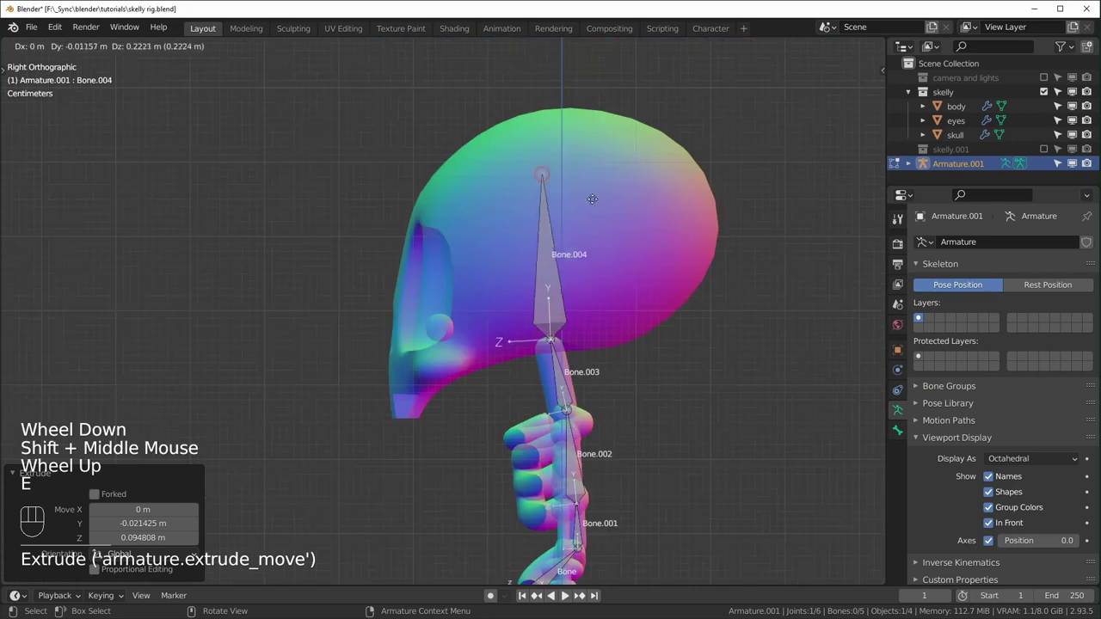
{"action": "left_click", "coordinate": [608, 145]}
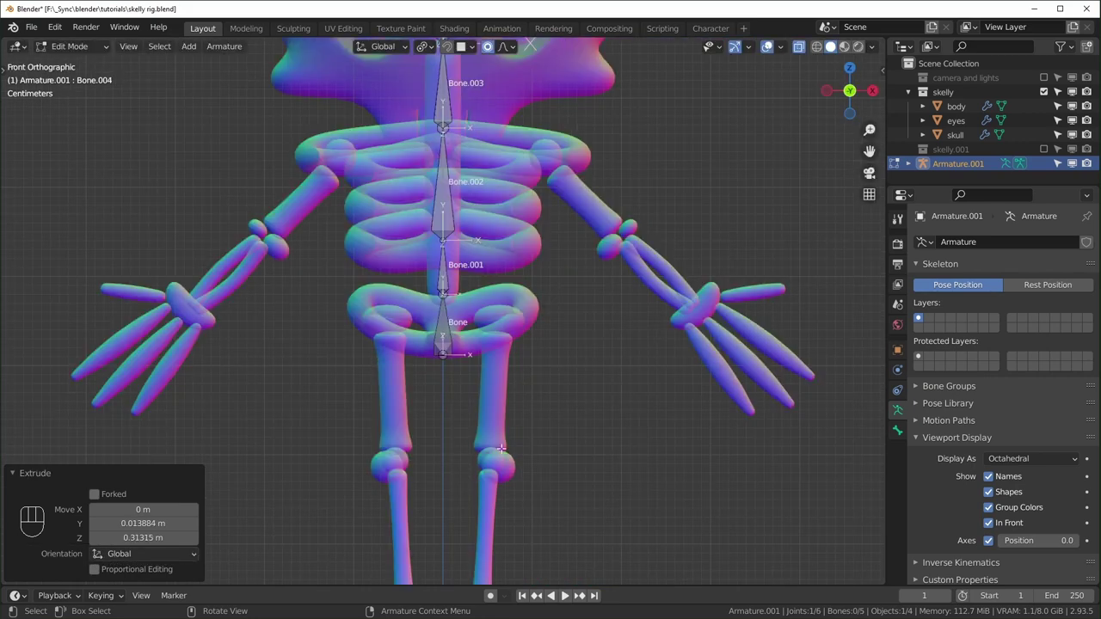
Step: In front view, duplicate the lower spine bone and place the copy about 0.098 m along X, above the character's left hip
{"action": "middle_click_drag", "start_coordinate": [455, 326], "coordinate": [450, 295], "text": "shift"}
{"action": "left_click", "coordinate": [438, 249]}
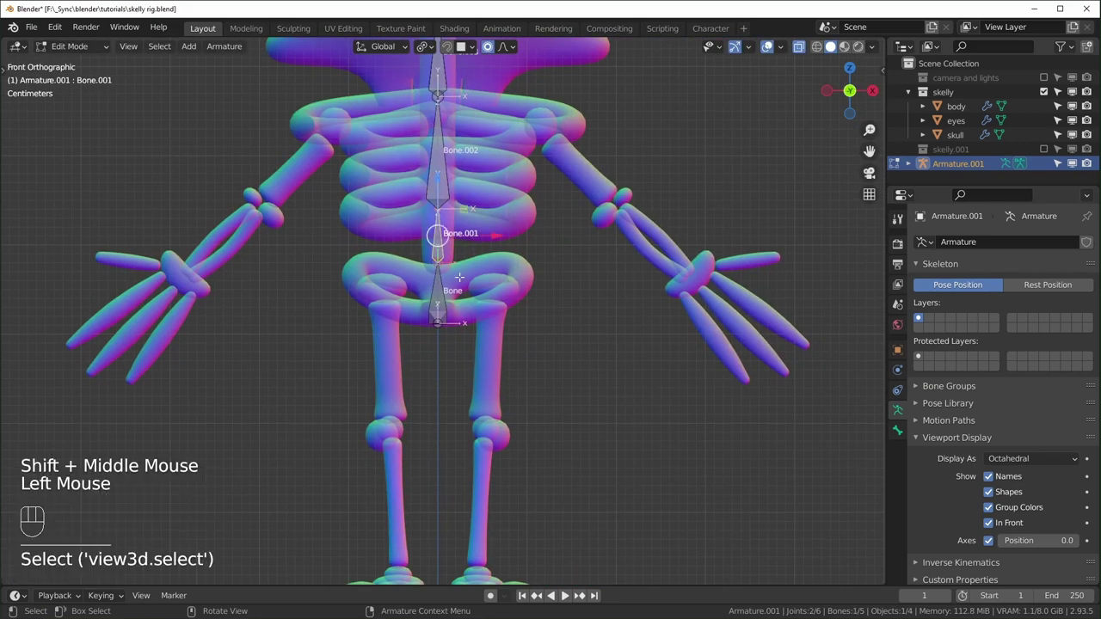
{"action": "key", "text": "shift+d"}
{"action": "left_click", "coordinate": [549, 278]}
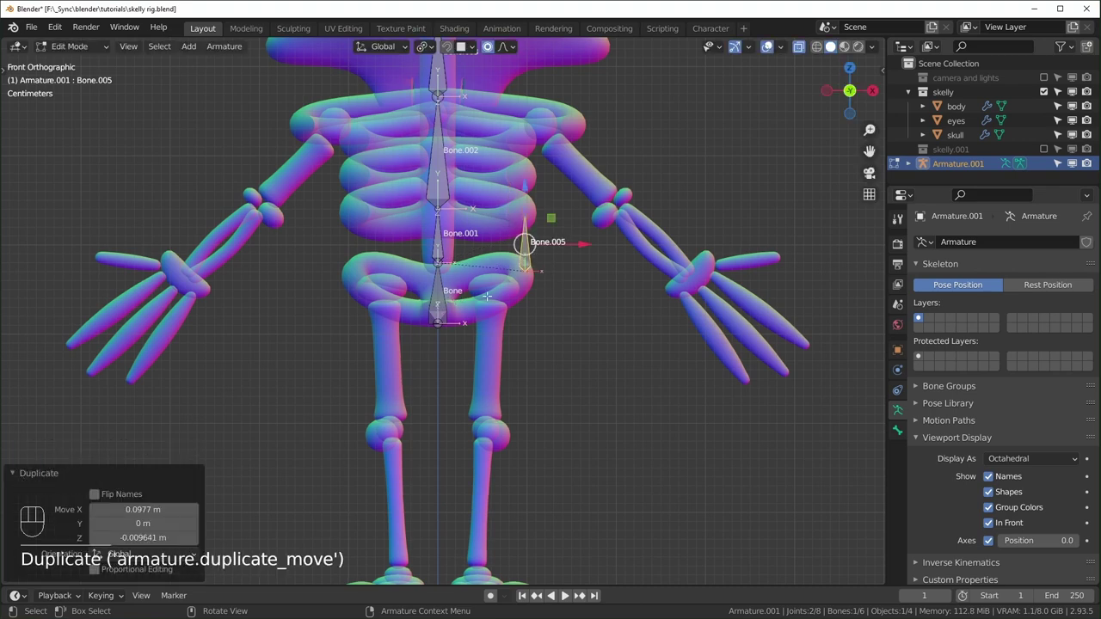
{"action": "key", "text": "ctrl+z"}
Step: Turn the duplicated bone into the left thigh by moving its base into the hip socket and its tip to the knee
{"action": "left_click", "coordinate": [525, 271]}
{"action": "key", "text": "g"}
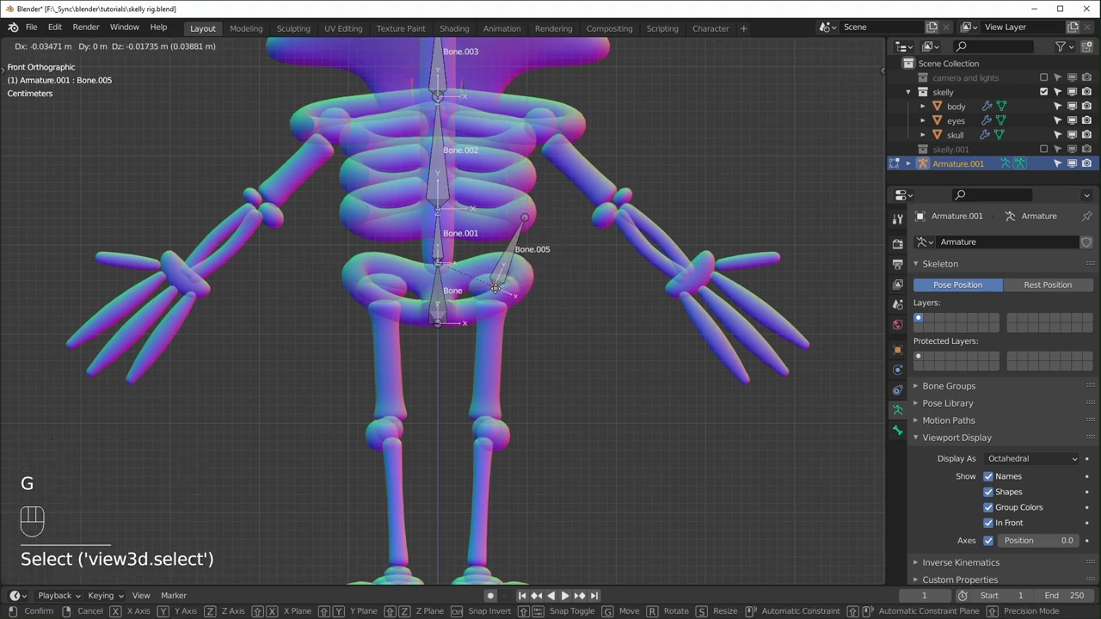
{"action": "left_click", "coordinate": [496, 288]}
{"action": "left_click", "coordinate": [525, 217]}
{"action": "key", "text": "g"}
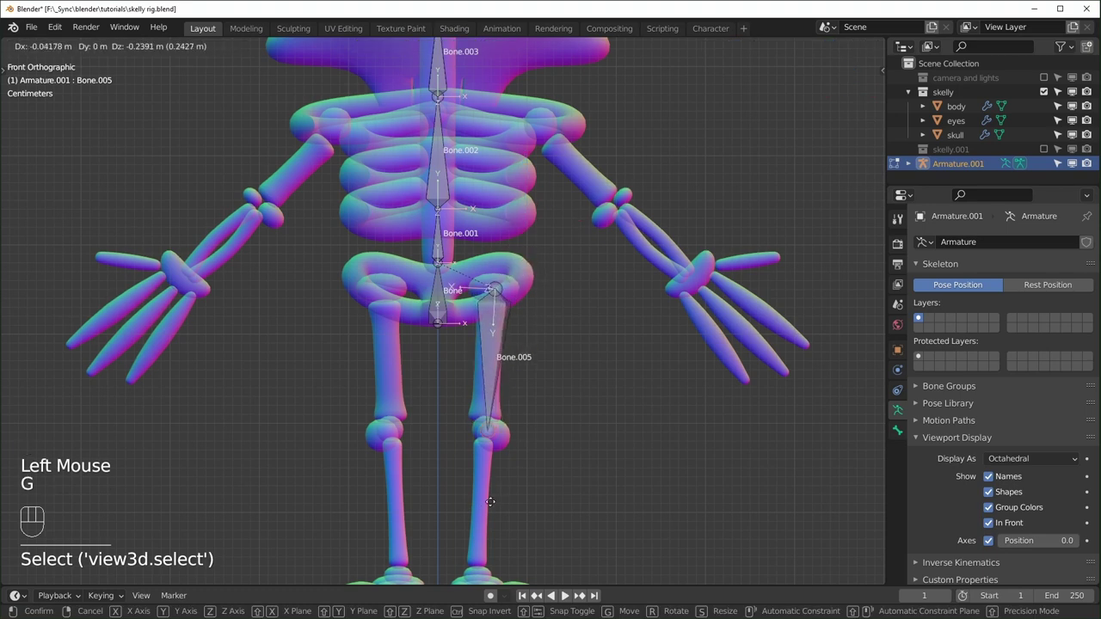
{"action": "left_click", "coordinate": [489, 502]}
Step: Extrude a calf bone from the left knee down to the ankle, about 0.163 m lower
{"action": "middle_click_drag", "start_coordinate": [498, 478], "coordinate": [511, 384], "text": "shift"}
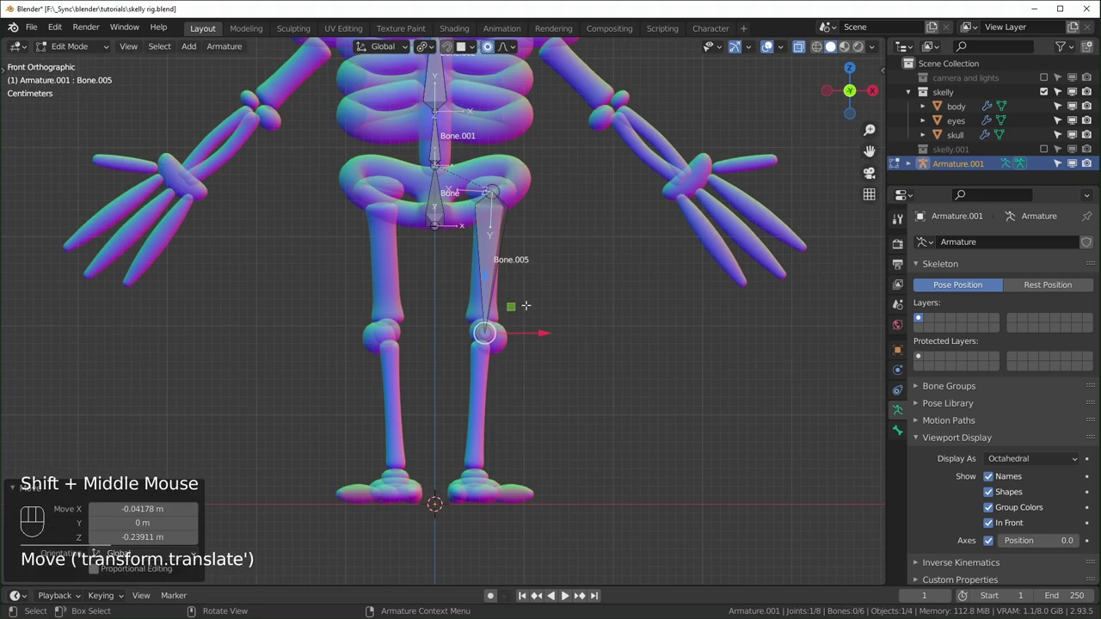
{"action": "middle_click_drag", "start_coordinate": [410, 39], "coordinate": [407, 97], "text": "shift"}
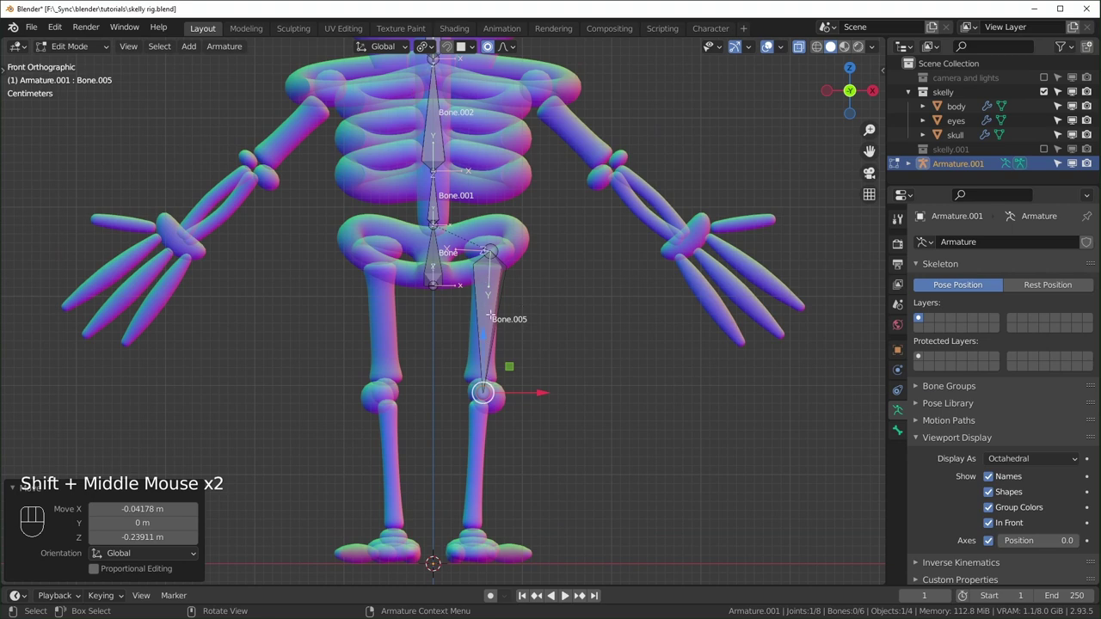
{"action": "middle_click_drag", "start_coordinate": [498, 380], "coordinate": [495, 335], "text": "shift"}
{"action": "key", "text": "e"}
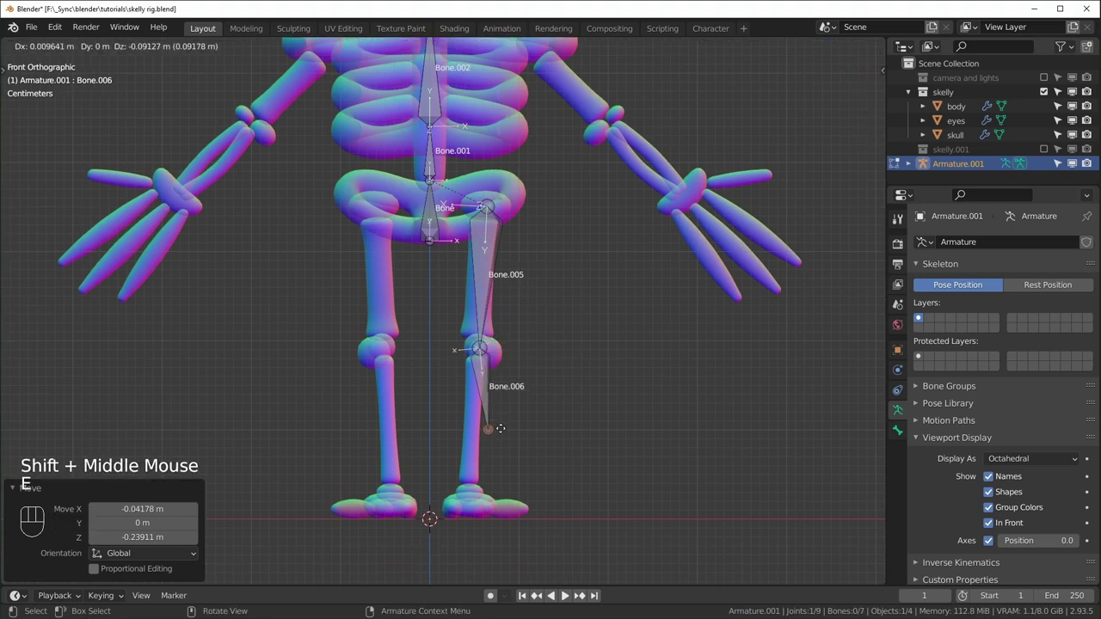
{"action": "scroll", "coordinate": [530, 447], "scroll_direction": "down", "scroll_amount": 1}
{"action": "scroll", "coordinate": [531, 448], "scroll_direction": "up", "scroll_amount": 1}
Step: In side view, move the left leg's hip, knee and ankle joints forward to centre the bones inside the leg mesh
{"action": "key", "text": "KP_3"}
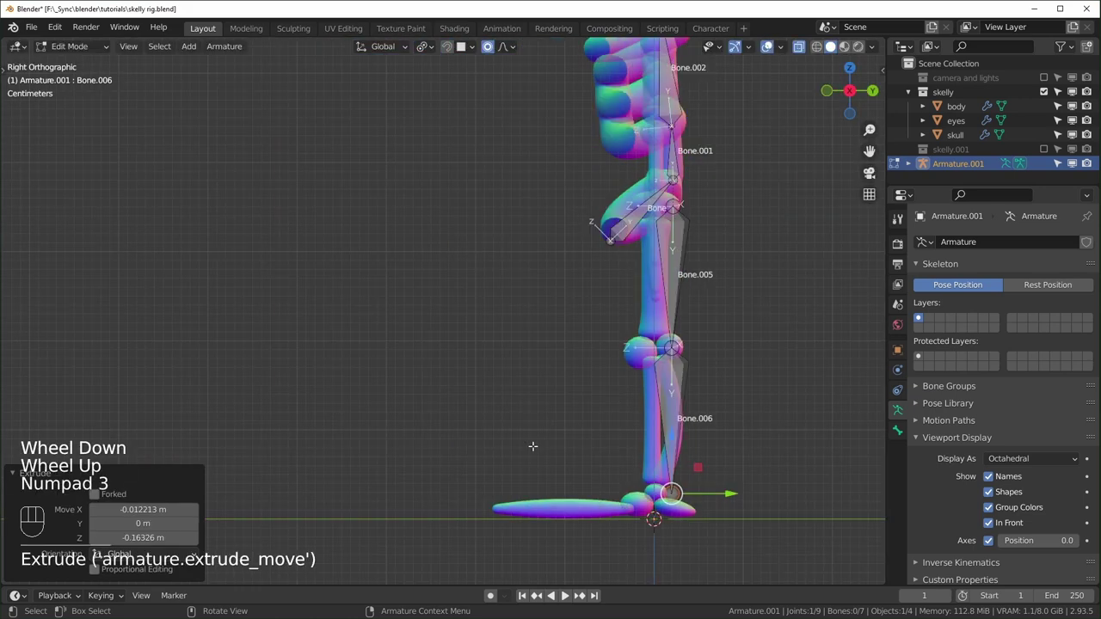
{"action": "middle_click_drag", "start_coordinate": [604, 408], "coordinate": [650, 190], "text": "shift"}
{"action": "scroll", "coordinate": [632, 174], "scroll_direction": "up", "scroll_amount": 1}
{"action": "left_click", "coordinate": [639, 174]}
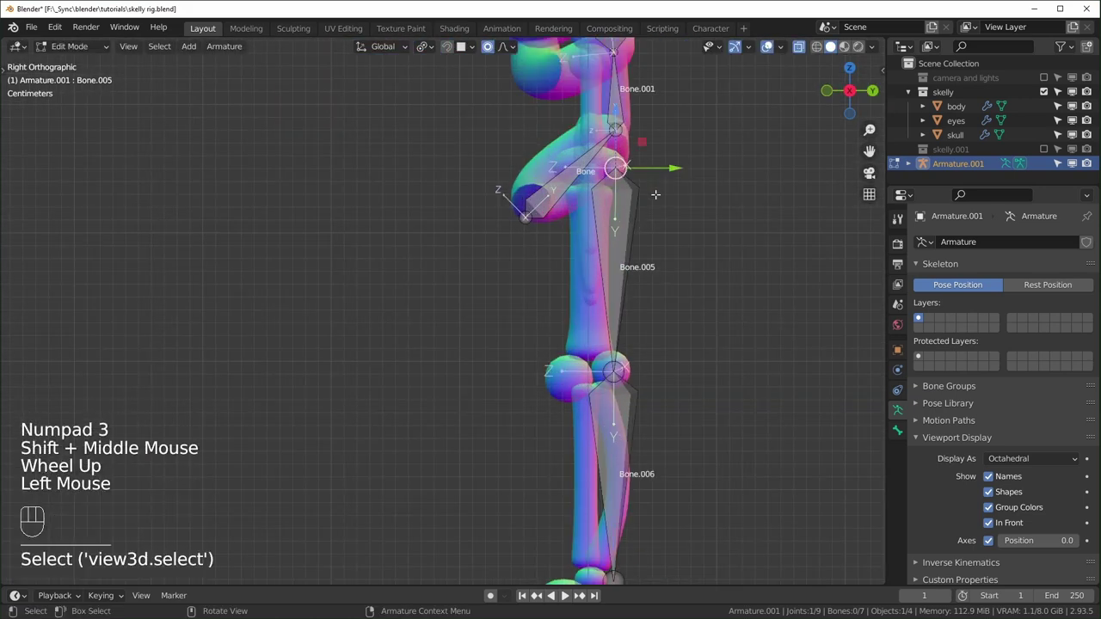
{"action": "key", "text": "g"}
{"action": "left_click", "coordinate": [632, 190]}
{"action": "left_click", "coordinate": [613, 371]}
{"action": "key", "text": "g"}
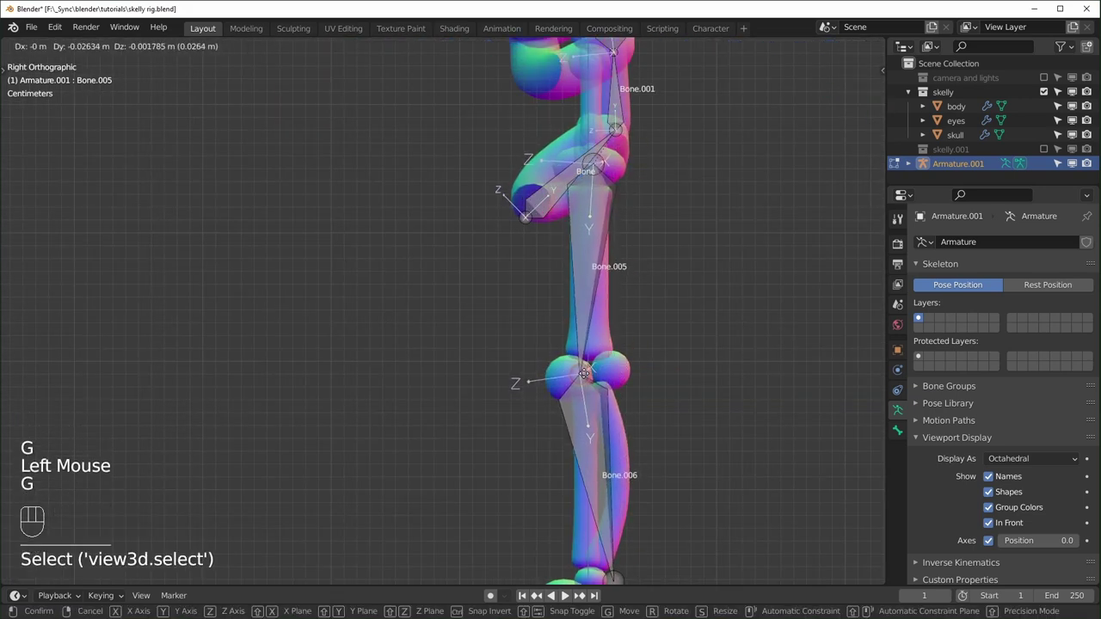
{"action": "left_click", "coordinate": [529, 467]}
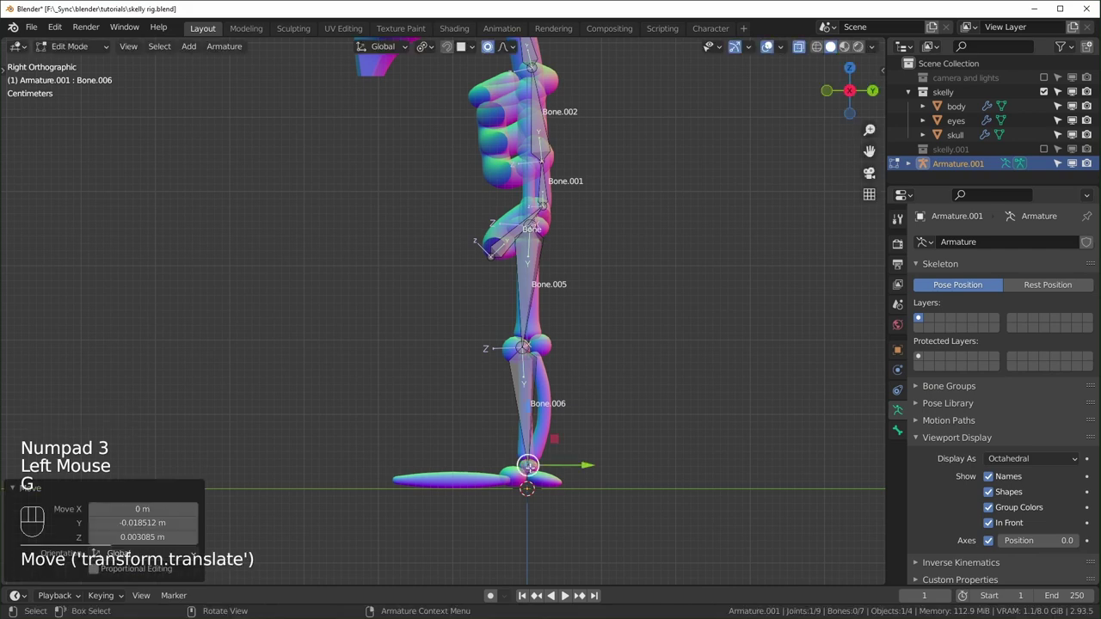
{"action": "middle_click_drag", "start_coordinate": [531, 467], "coordinate": [651, 477]}
{"action": "key", "text": "KP_1"}
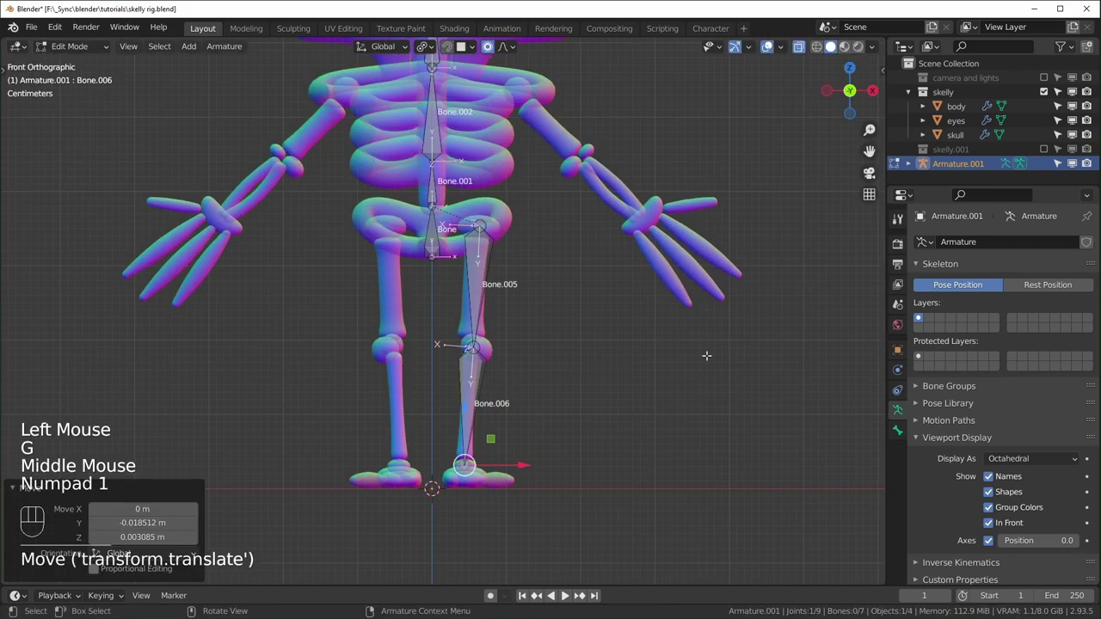
Step: In side view, extrude a foot bone from the left ankle about 0.104 m forward and 0.026 m down, then extrude a toe bone from its tip
{"action": "scroll", "coordinate": [490, 168], "scroll_direction": "down", "scroll_amount": 2}
{"action": "middle_click_drag", "start_coordinate": [490, 282], "coordinate": [499, 419], "text": "shift"}
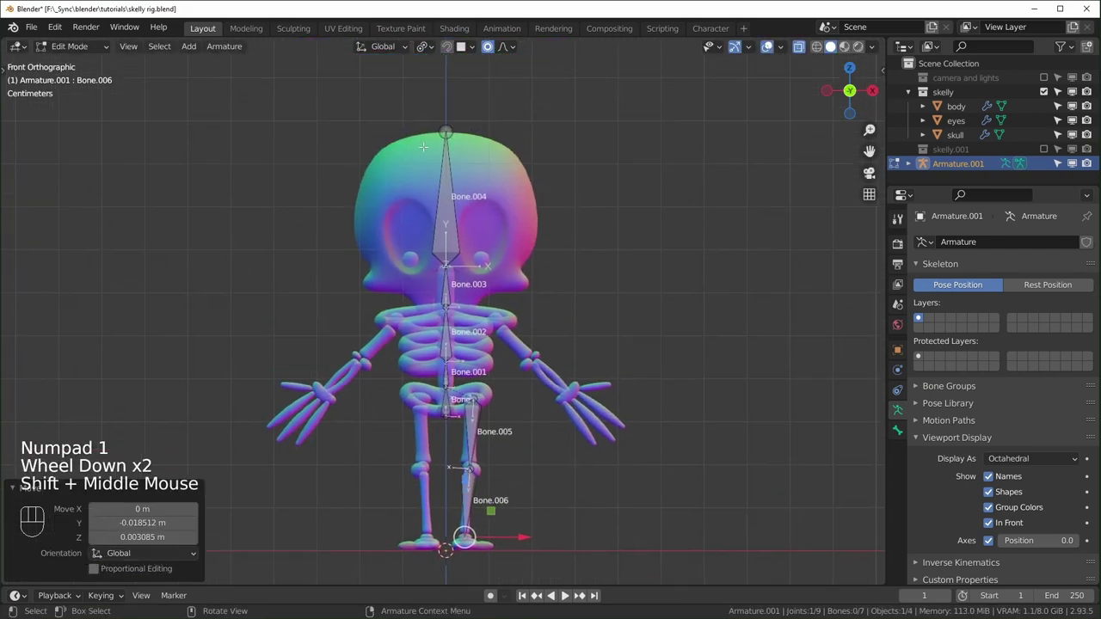
{"action": "scroll", "coordinate": [493, 333], "scroll_direction": "up", "scroll_amount": 2}
{"action": "middle_click_drag", "start_coordinate": [470, 324], "coordinate": [594, 408], "text": "shift"}
{"action": "key", "text": "ctrl+z"}
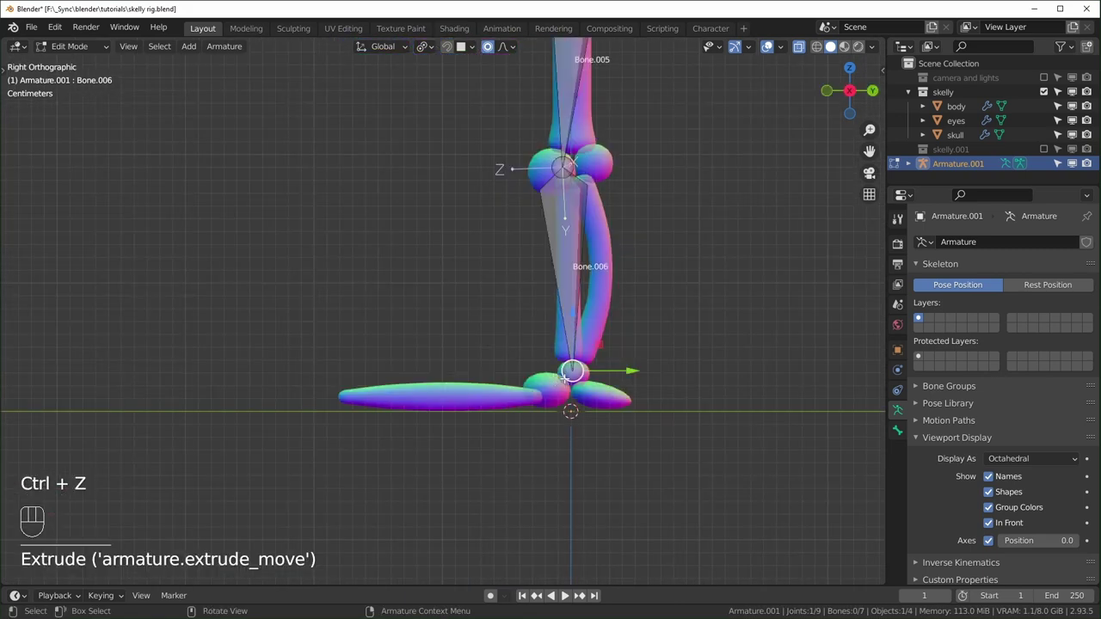
{"action": "left_click", "coordinate": [568, 374]}
{"action": "key", "text": "e"}
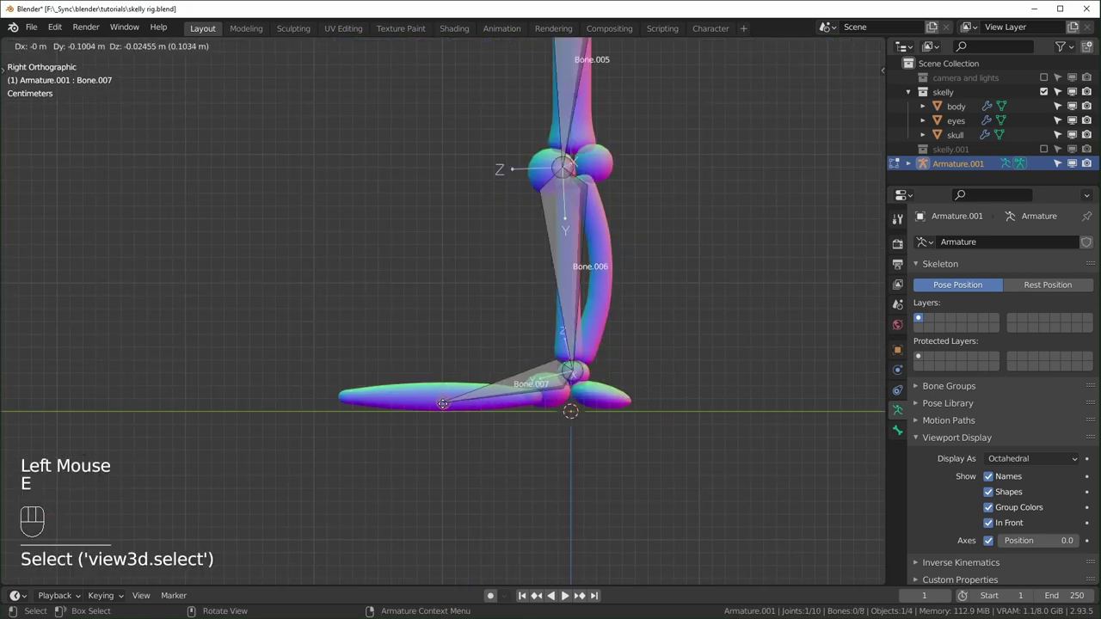
{"action": "left_click", "coordinate": [439, 405]}
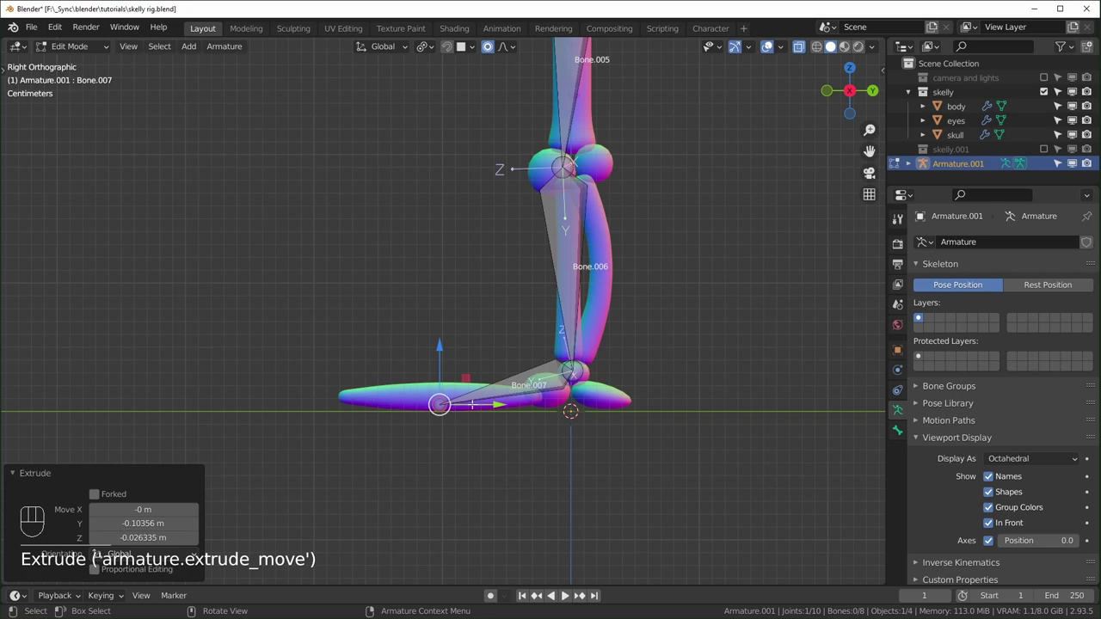
{"action": "key", "text": "e"}
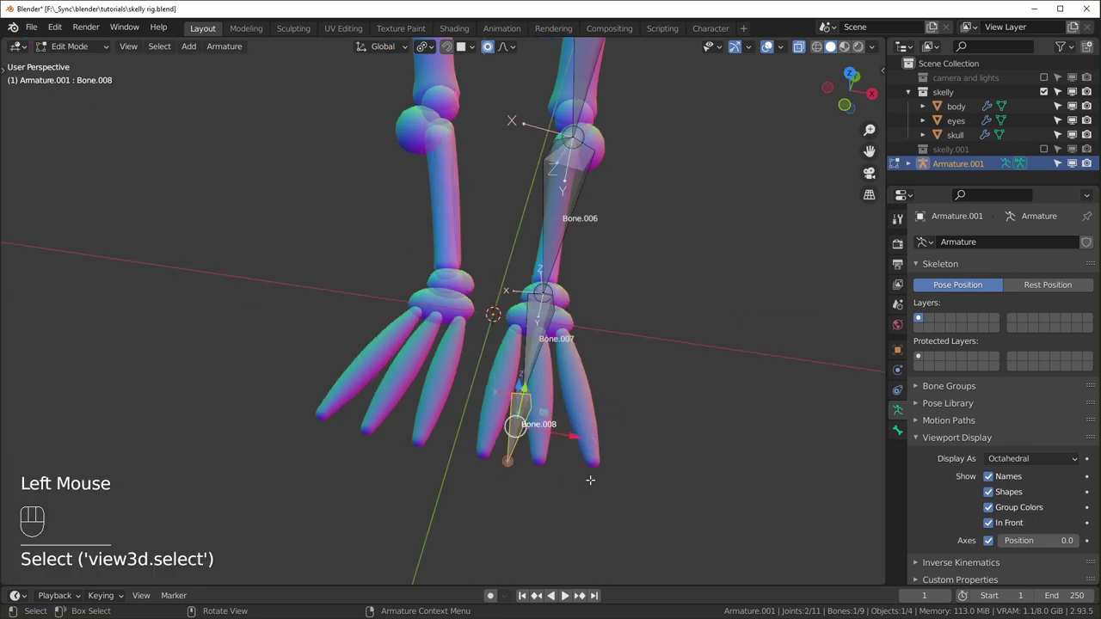
Step: Set the pivot point to Active Element and rotate the foot and toe bones together about -8° in top view to follow the left foot
{"action": "left_click", "coordinate": [577, 495]}
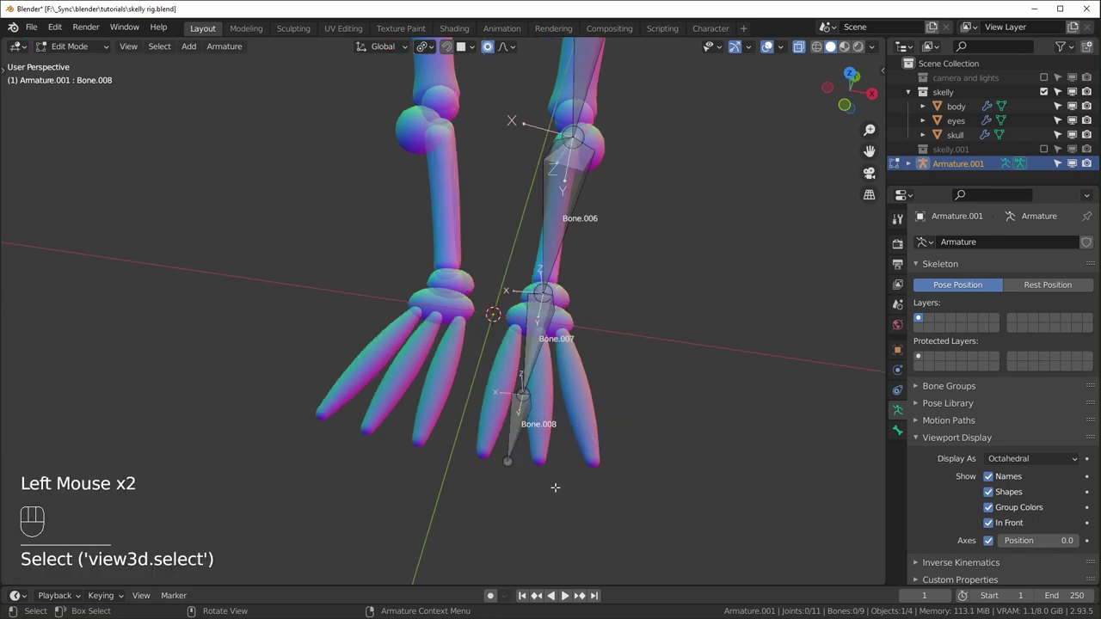
{"action": "key", "text": "period"}
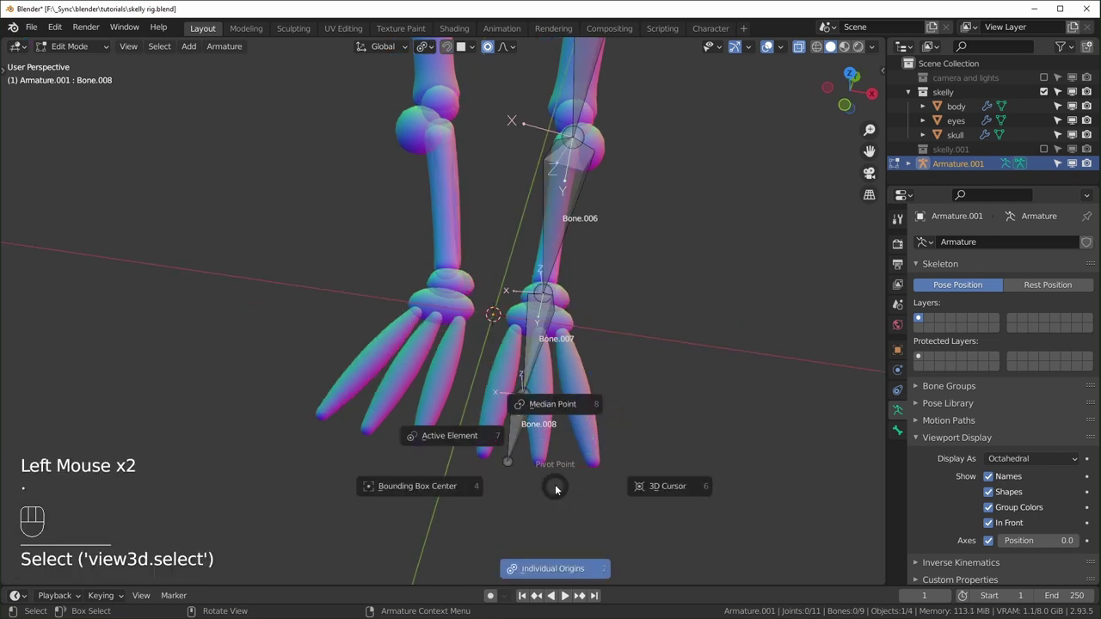
{"action": "left_click", "coordinate": [474, 445]}
{"action": "left_click", "coordinate": [517, 419]}
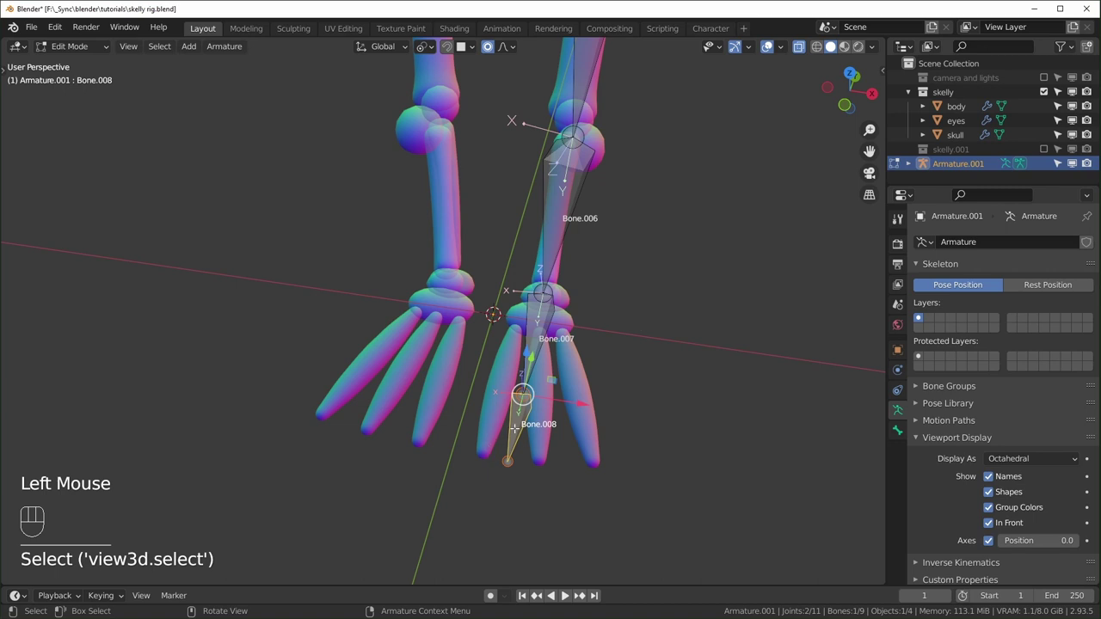
{"action": "left_click", "coordinate": [533, 338], "text": "shift"}
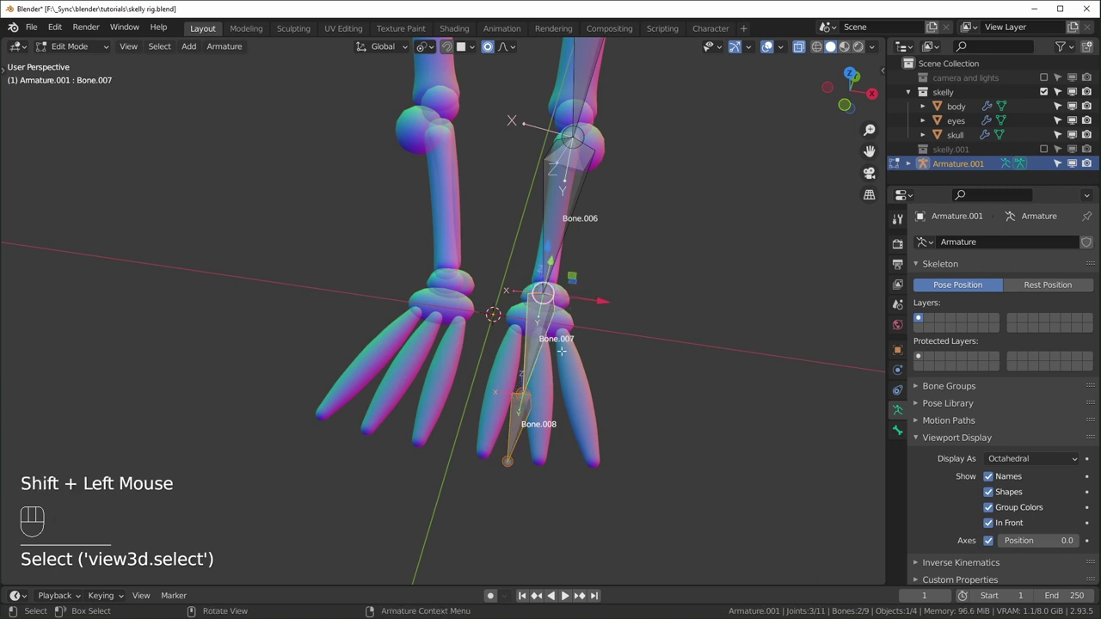
{"action": "key", "text": "r"}
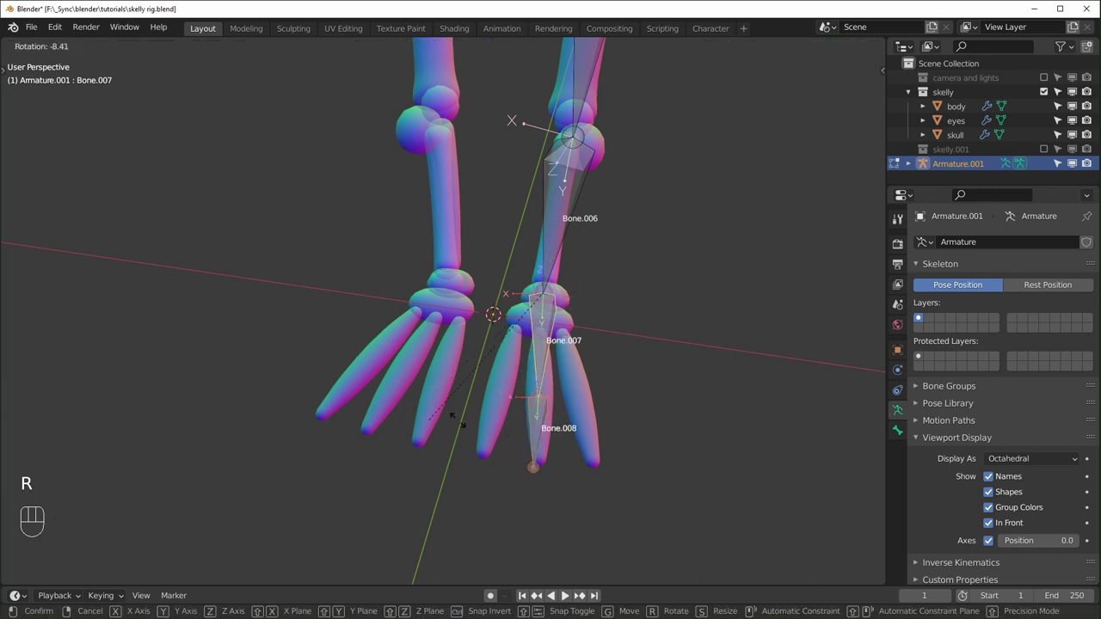
{"action": "right_click", "coordinate": [422, 420]}
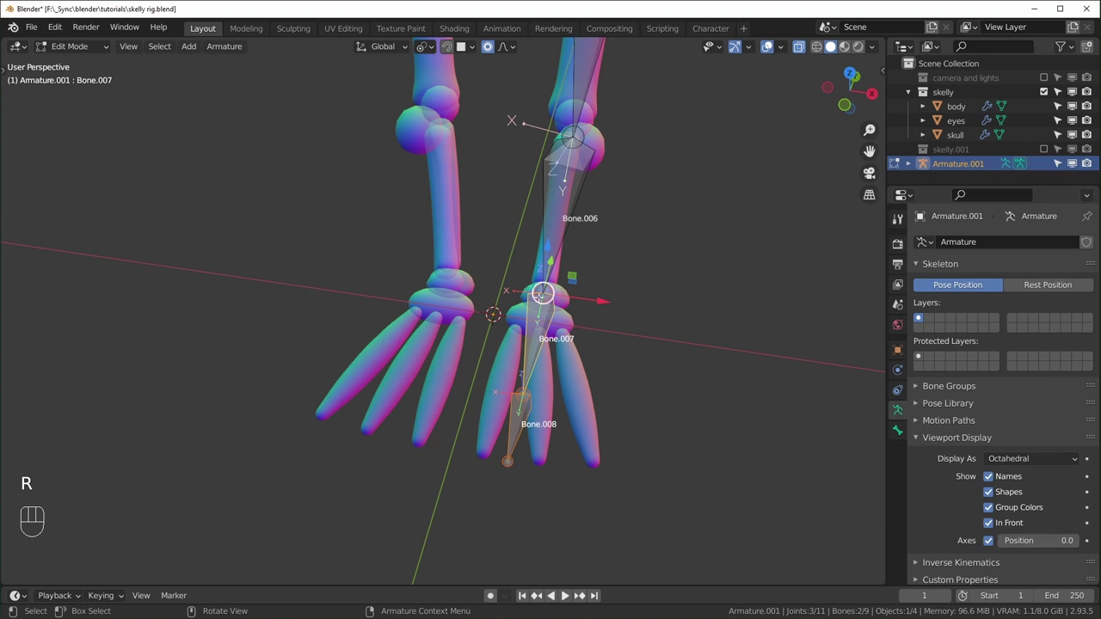
{"action": "key", "text": "KP_7"}
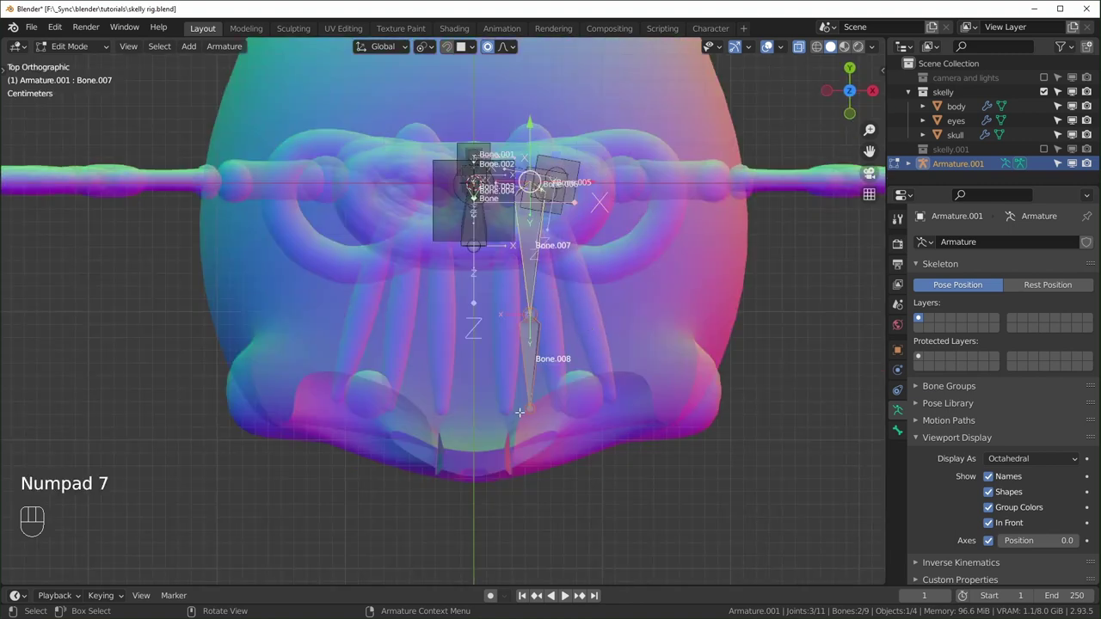
{"action": "key", "text": "r"}
{"action": "left_click", "coordinate": [549, 346]}
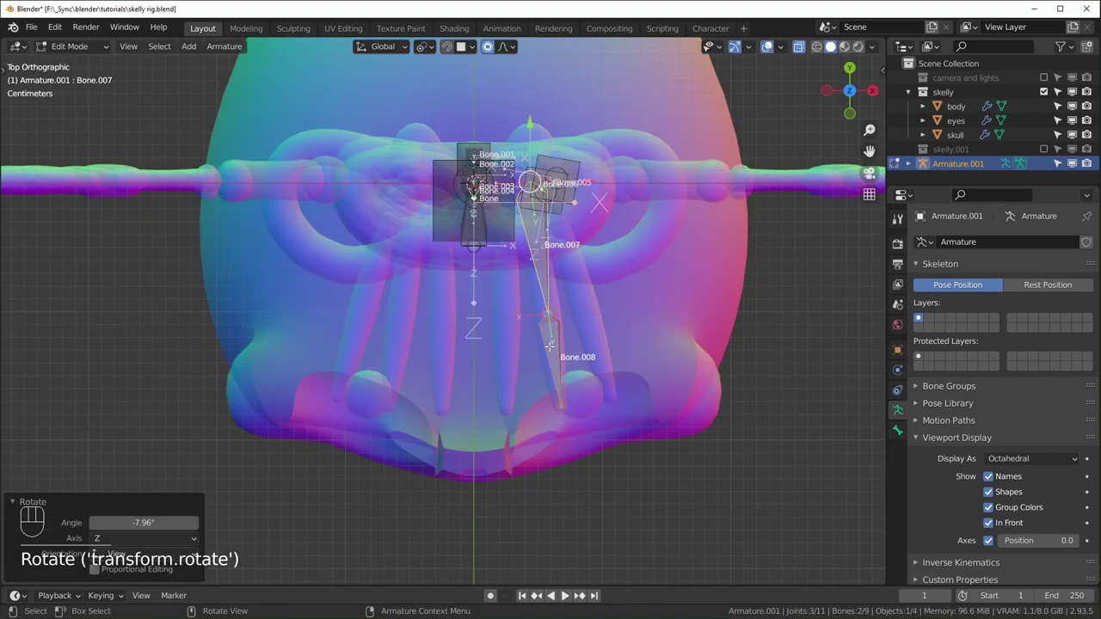
Step: Delete the left toe bone, keeping the foot bone
{"action": "left_click", "coordinate": [562, 366]}
{"action": "key", "text": "x"}
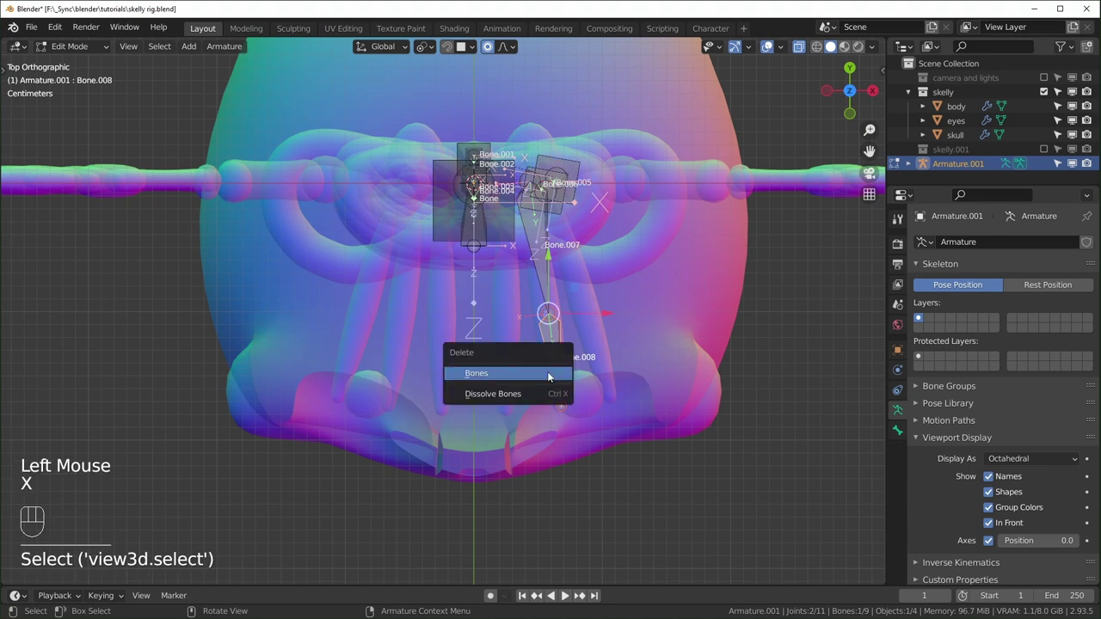
{"action": "left_click", "coordinate": [547, 373]}
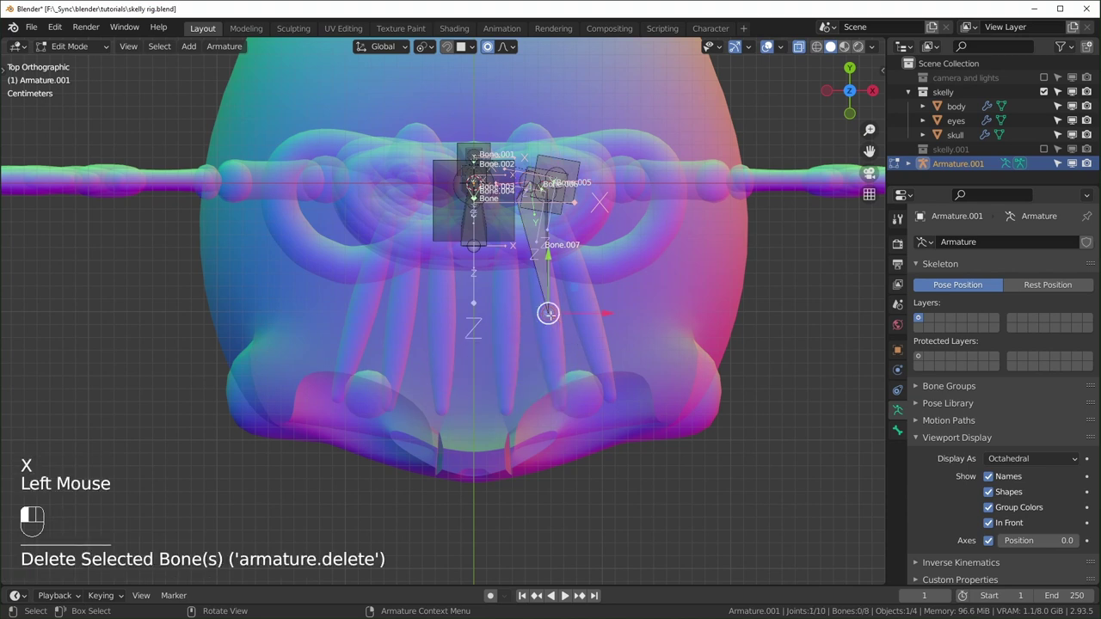
Step: Stretch the left foot bone's tip to the end of the toes and subdivide the bone into foot and toe segments
{"action": "left_click", "coordinate": [545, 317]}
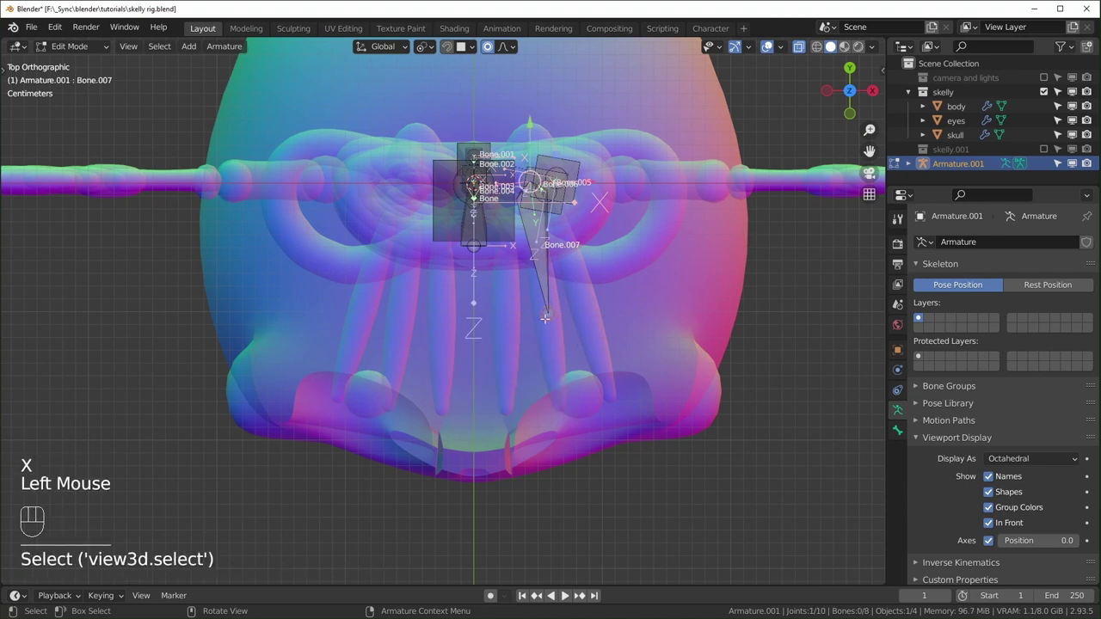
{"action": "key", "text": "g"}
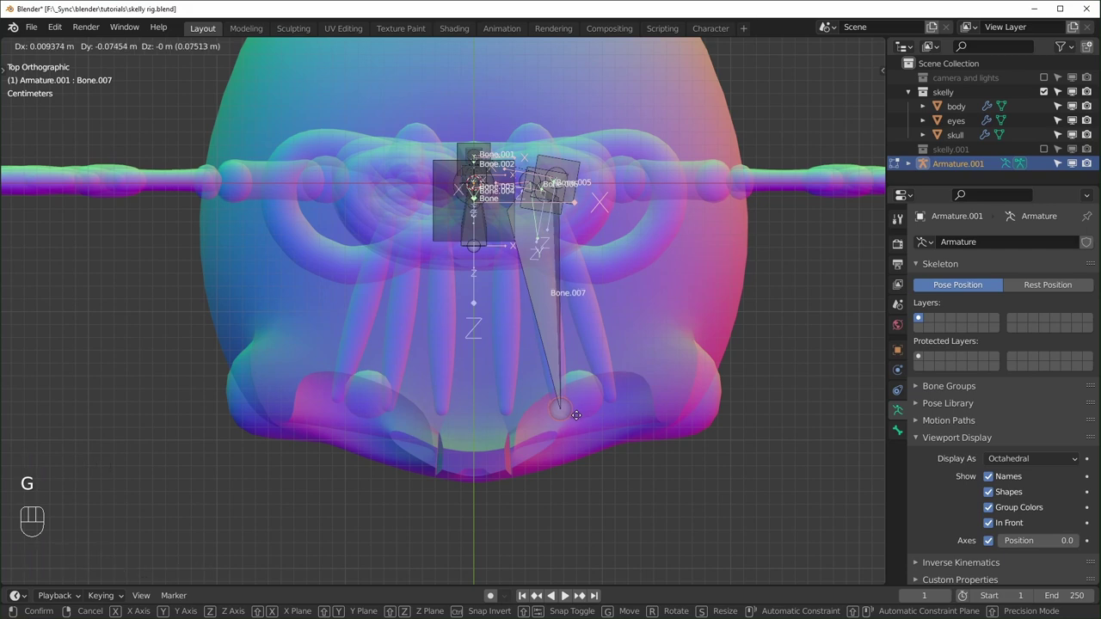
{"action": "left_click", "coordinate": [462, 314]}
{"action": "right_click", "coordinate": [462, 315]}
{"action": "left_click", "coordinate": [504, 317]}
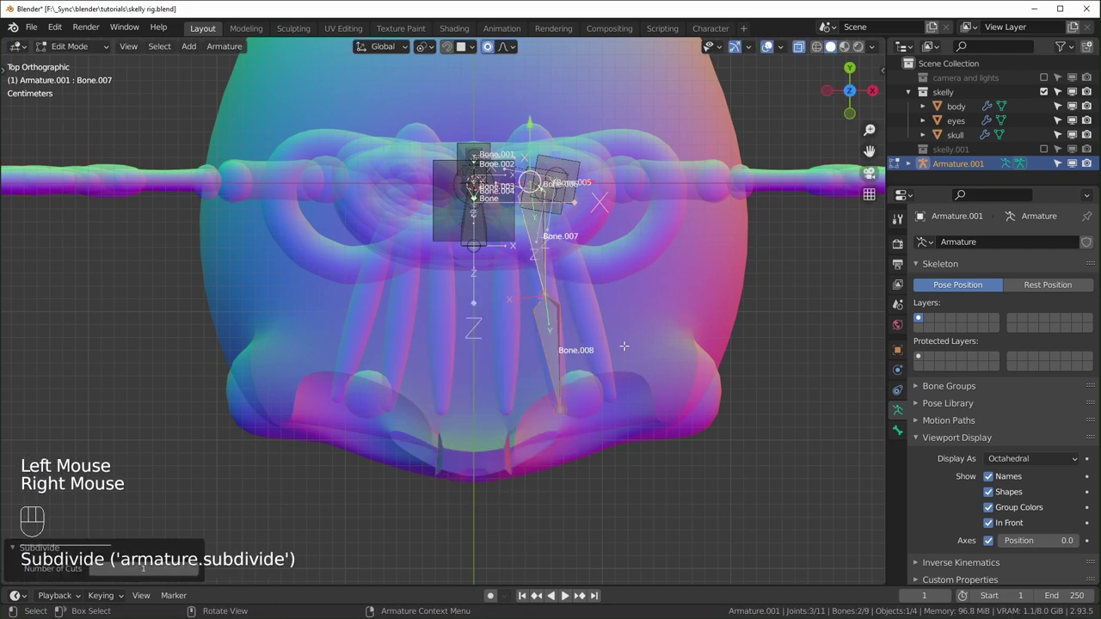
Step: Lengthen the left foot bone to about 0.105 m and switch the pivot point back to Median Point
{"action": "left_click", "coordinate": [537, 298]}
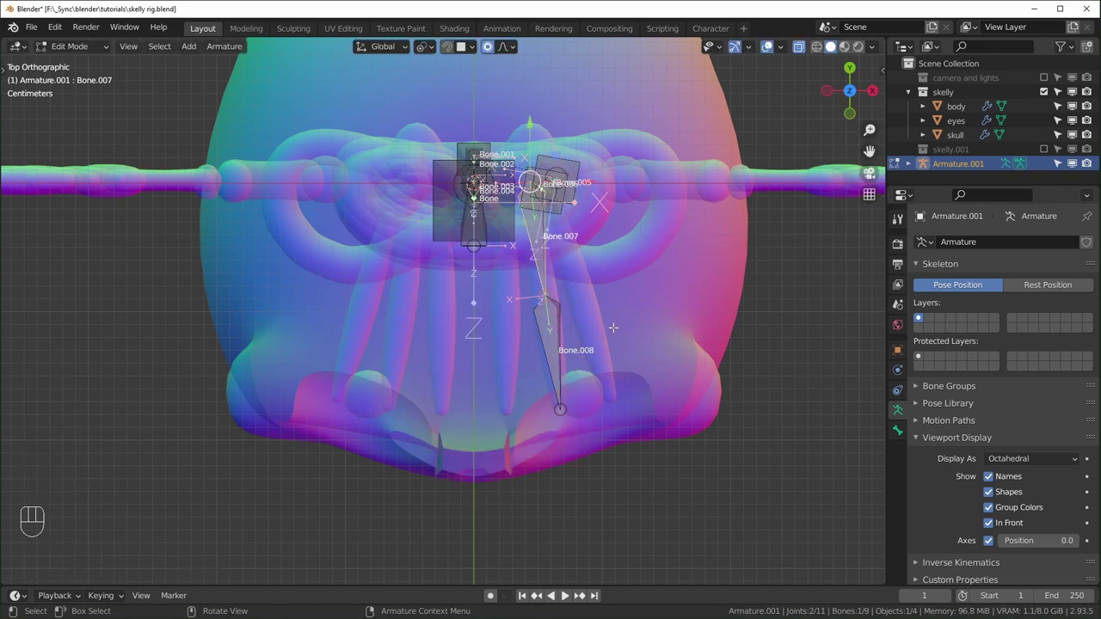
{"action": "key", "text": "n"}
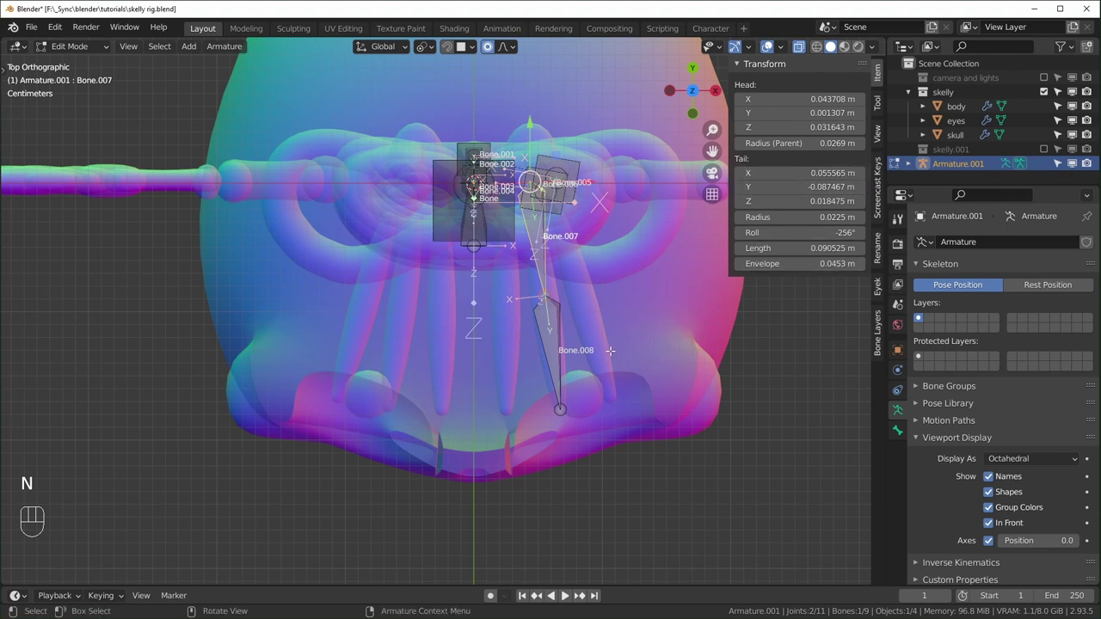
{"action": "key", "text": "n"}
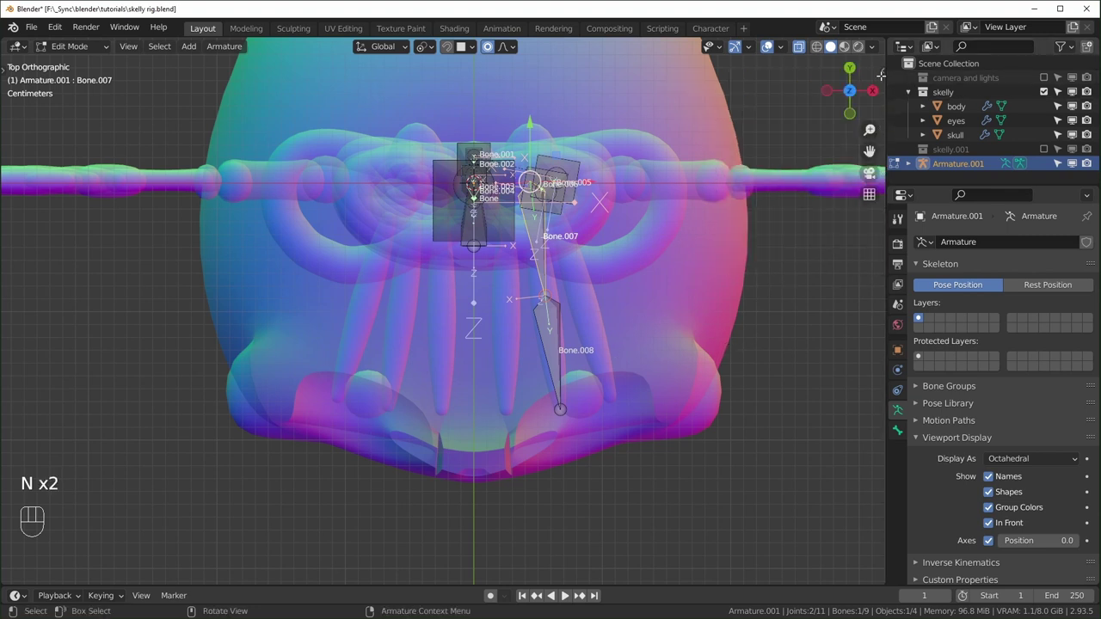
{"action": "left_click_drag", "start_coordinate": [882, 70], "coordinate": [714, 72]}
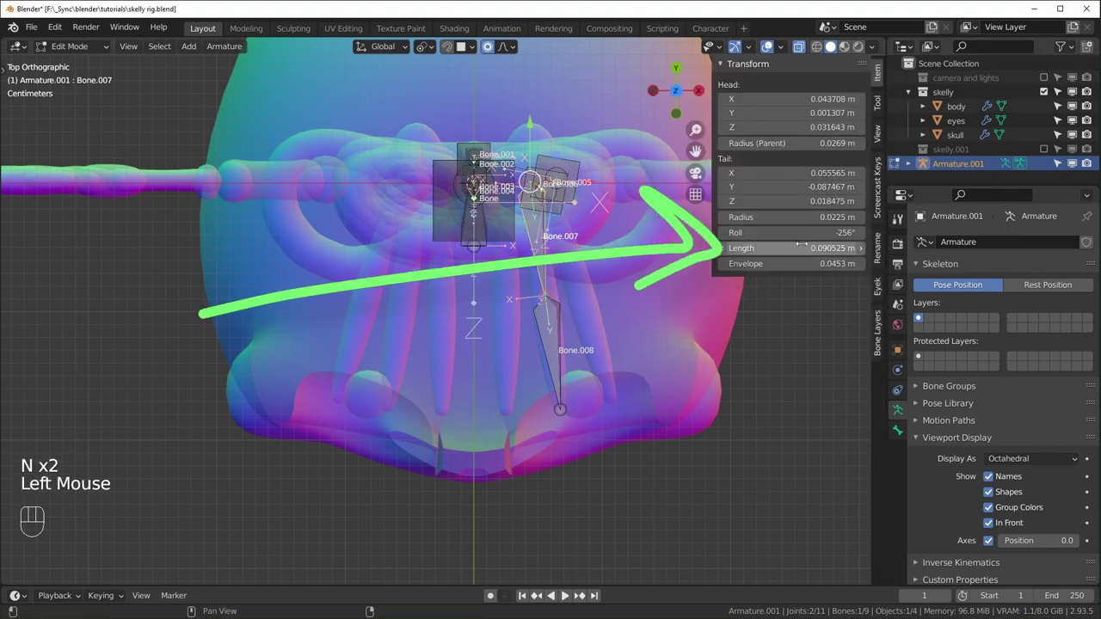
{"action": "mouse_move", "coordinate": [800, 247]}
{"action": "left_mouse_down", "text": "shift"}
{"action": "mouse_move", "coordinate": [869, 247]}
{"action": "mouse_move", "coordinate": [815, 248]}
{"action": "left_mouse_up", "text": "shift"}
{"action": "key", "text": "period"}
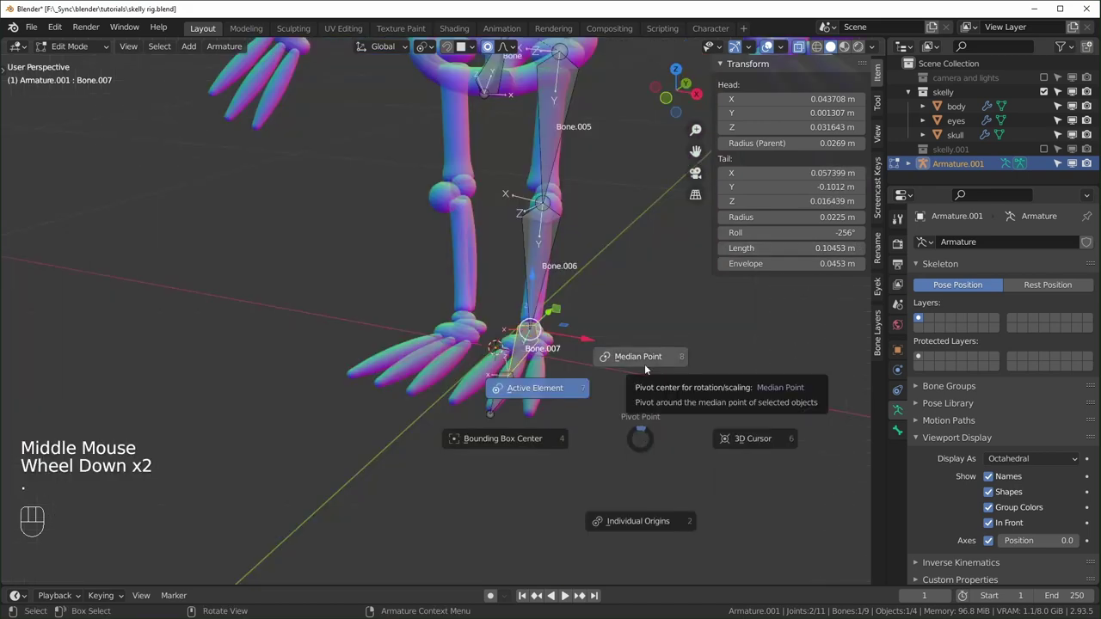
{"action": "left_click", "coordinate": [644, 364]}
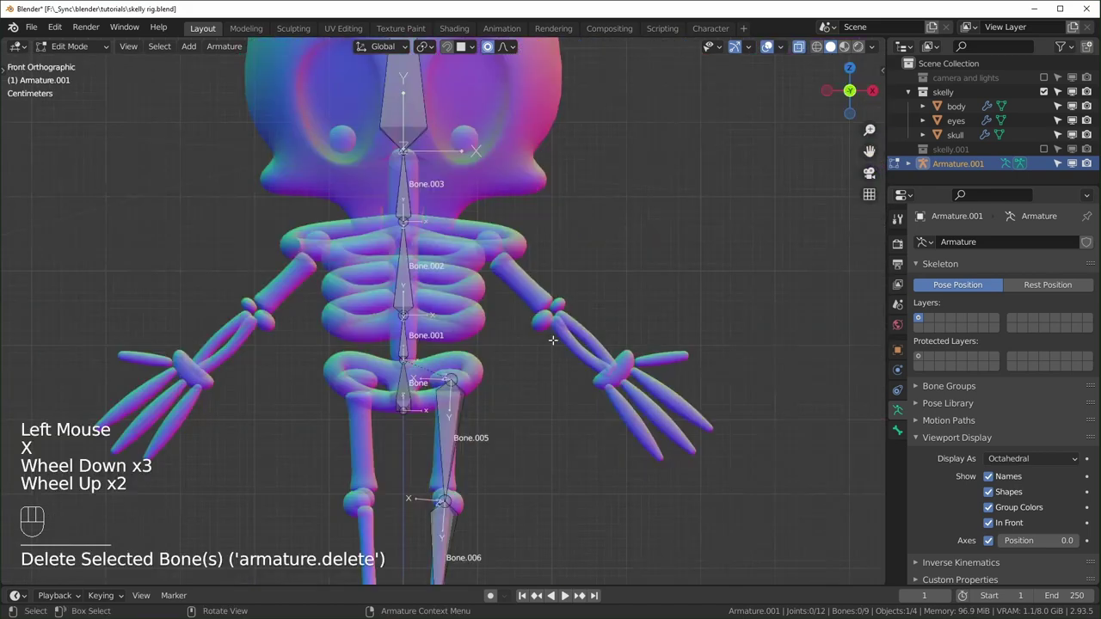
Step: Extrude a left clavicle bone from the chest bone's tip, about 0.155 m along X and 0.031 m down, and shift its end slightly forward
{"action": "mouse_move", "coordinate": [392, 232]}
{"action": "middle_mouse_down", "text": "shift"}
{"action": "mouse_move", "coordinate": [392, 199]}
{"action": "mouse_move", "coordinate": [392, 215]}
{"action": "middle_mouse_up", "text": "shift"}
{"action": "scroll", "coordinate": [392, 219], "scroll_direction": "up", "scroll_amount": 2}
{"action": "left_click", "coordinate": [386, 185]}
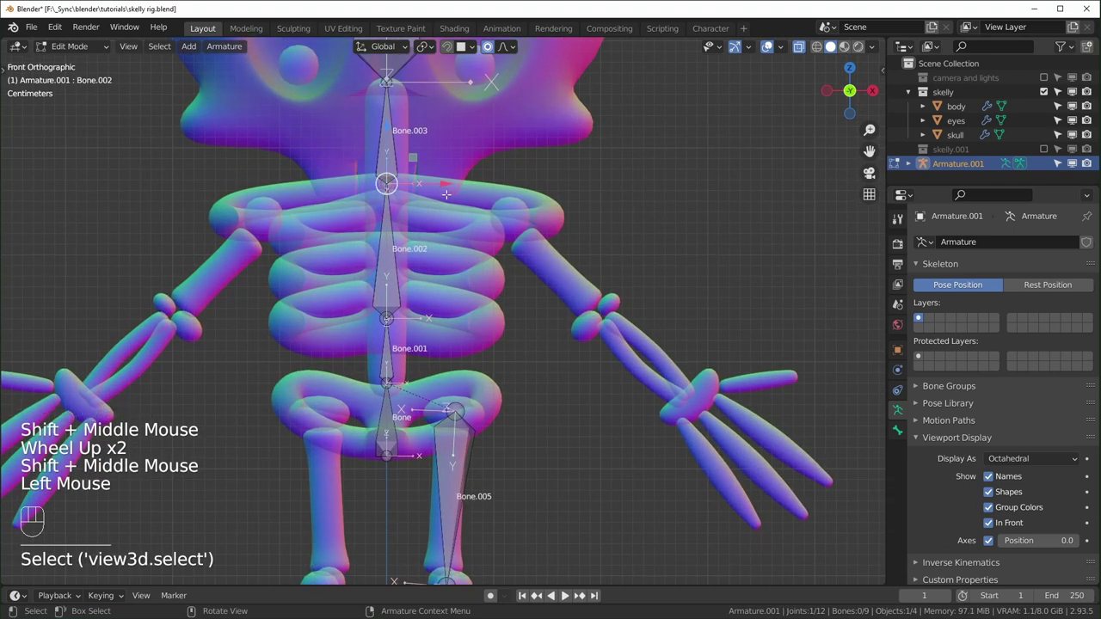
{"action": "key", "text": "e"}
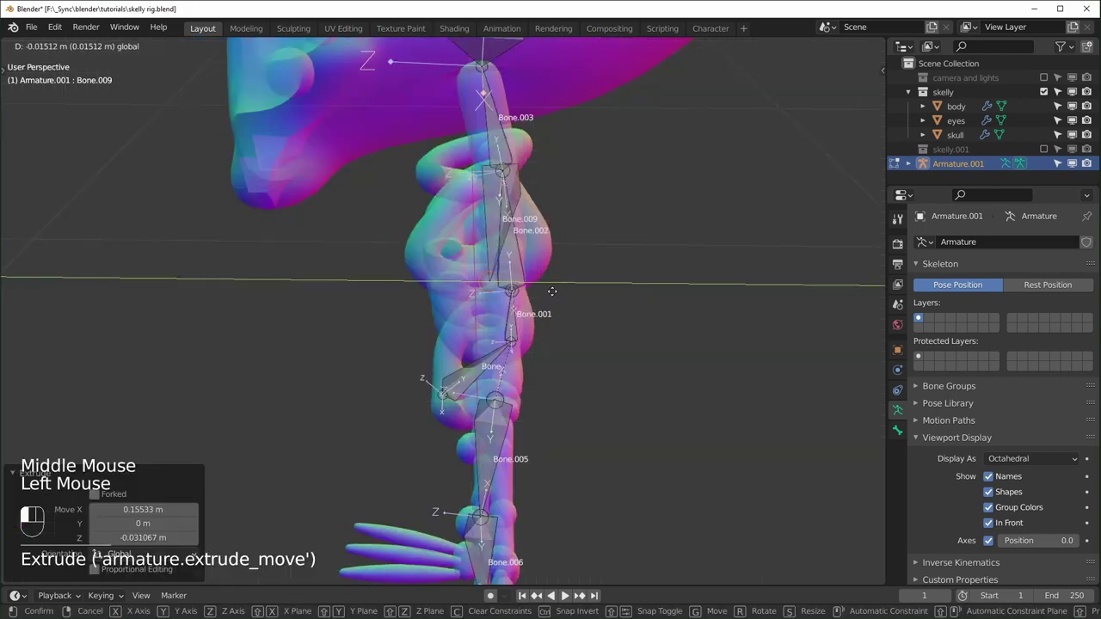
{"action": "left_click_drag", "start_coordinate": [552, 292], "coordinate": [540, 303]}
{"action": "key", "text": "alt+z"}
{"action": "middle_click_drag", "start_coordinate": [540, 305], "coordinate": [561, 291]}
{"action": "left_click_drag", "start_coordinate": [560, 289], "coordinate": [565, 288]}
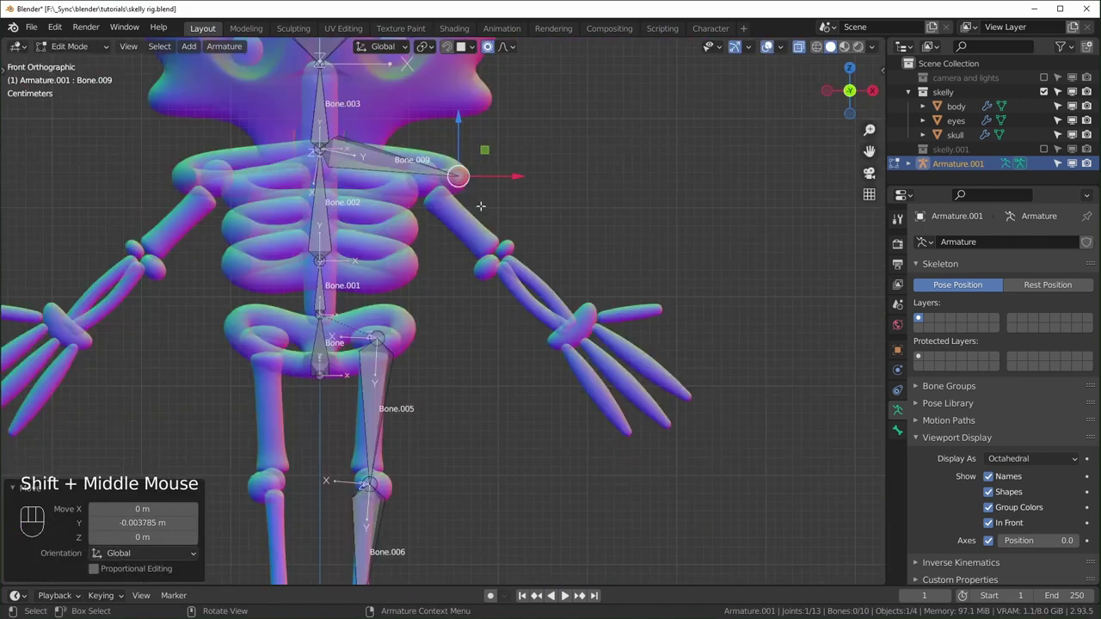
Step: In front view, extrude an upper arm bone diagonally down from the clavicle's tip and disconnect it while keeping its parent
{"action": "key", "text": "e"}
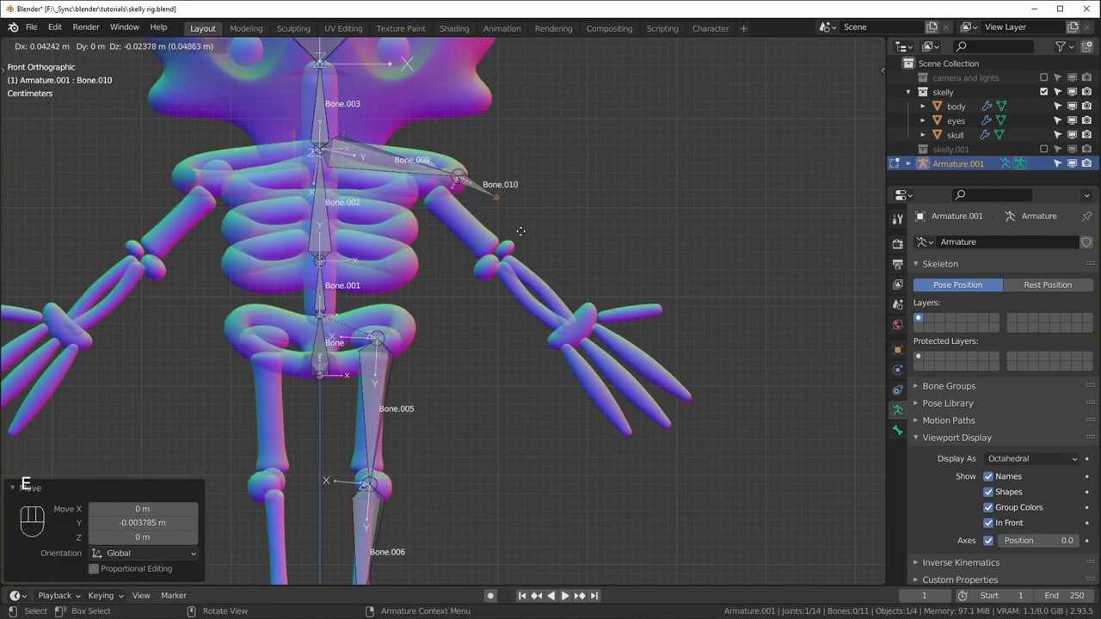
{"action": "left_click", "coordinate": [555, 277]}
{"action": "left_click", "coordinate": [492, 211]}
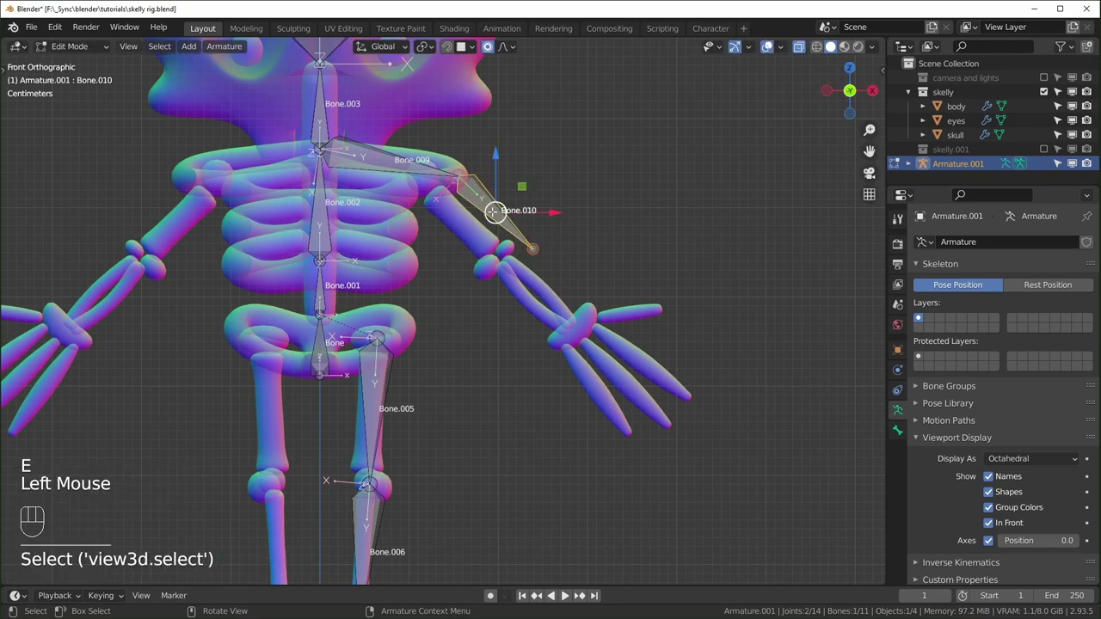
{"action": "key", "text": "alt+p"}
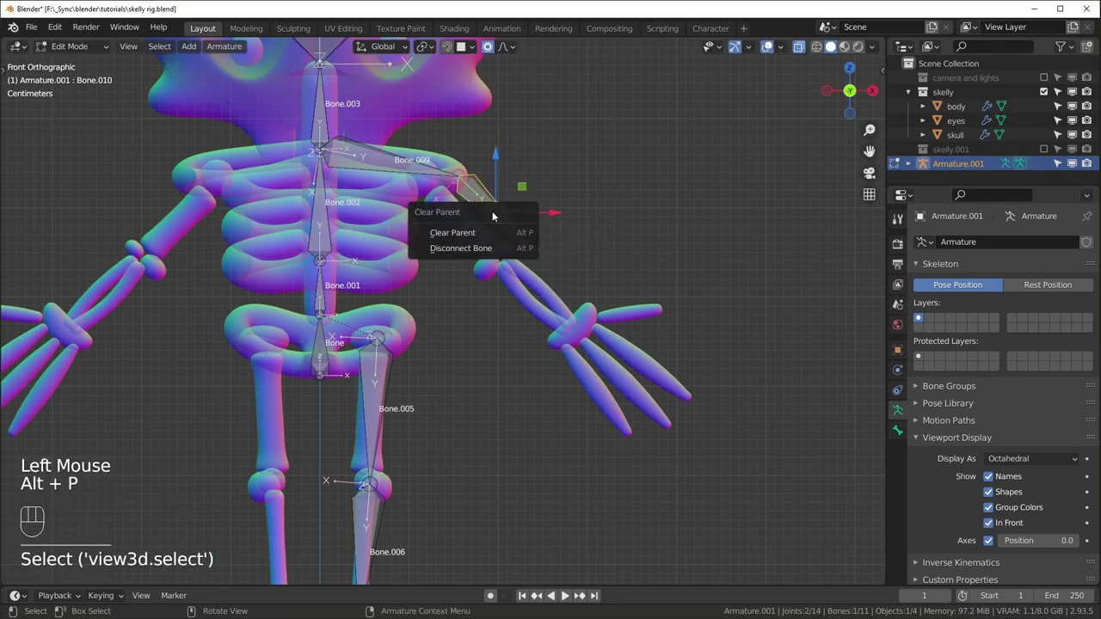
{"action": "left_click", "coordinate": [482, 248]}
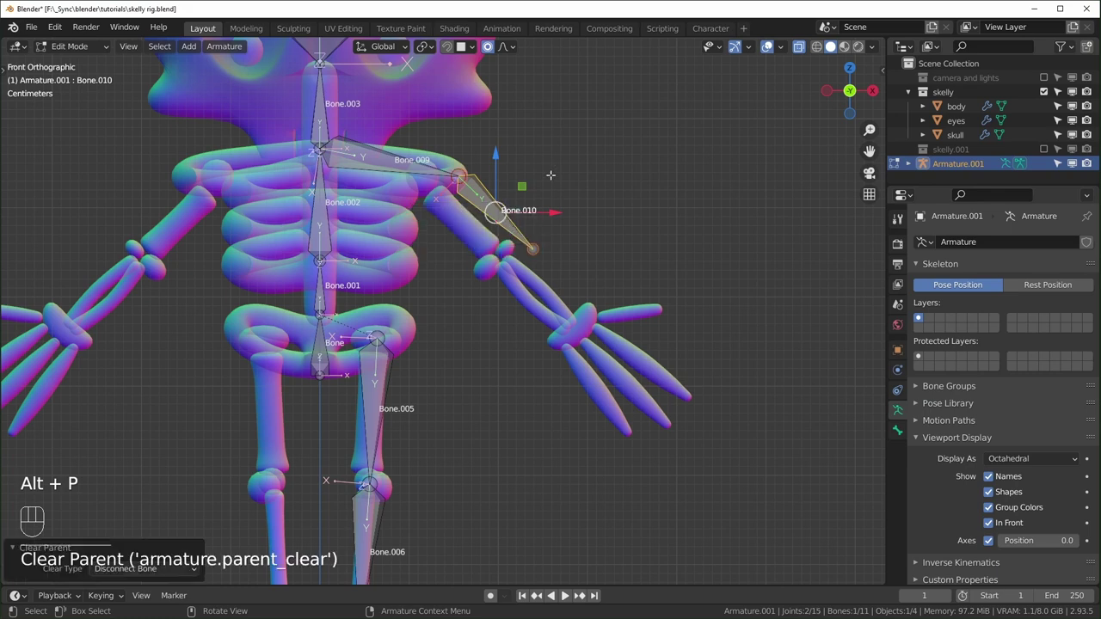
Step: Move the disconnected upper arm bone onto the left arm mesh and place its base in the shoulder joint
{"action": "key", "text": "g"}
{"action": "left_click", "coordinate": [461, 209]}
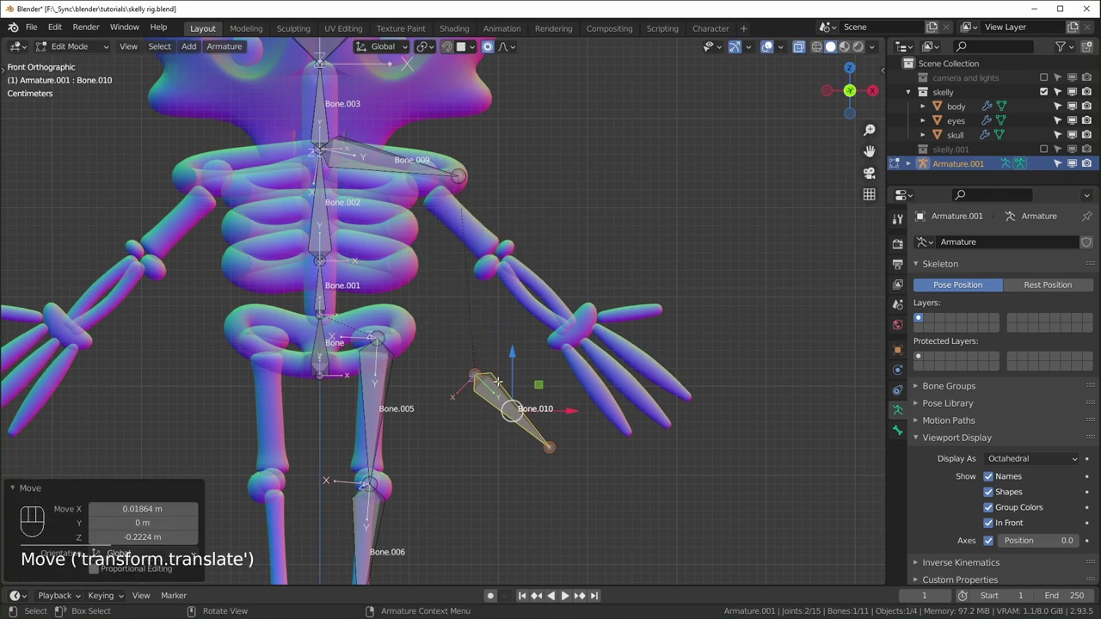
{"action": "key", "text": "g"}
{"action": "left_click", "coordinate": [479, 253]}
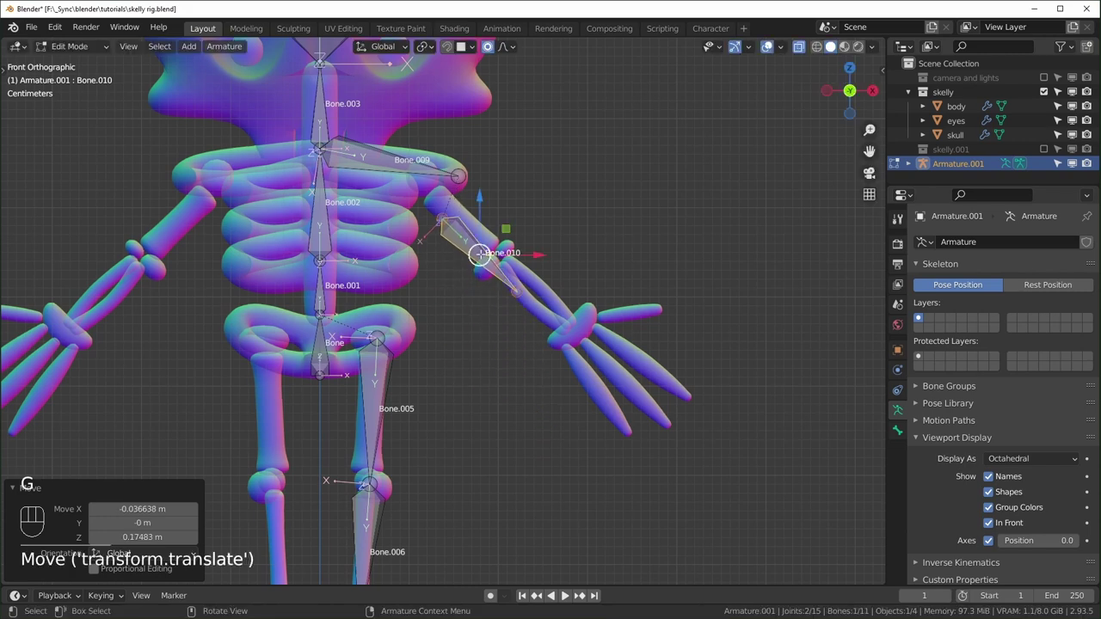
{"action": "left_click", "coordinate": [443, 221]}
{"action": "key", "text": "g"}
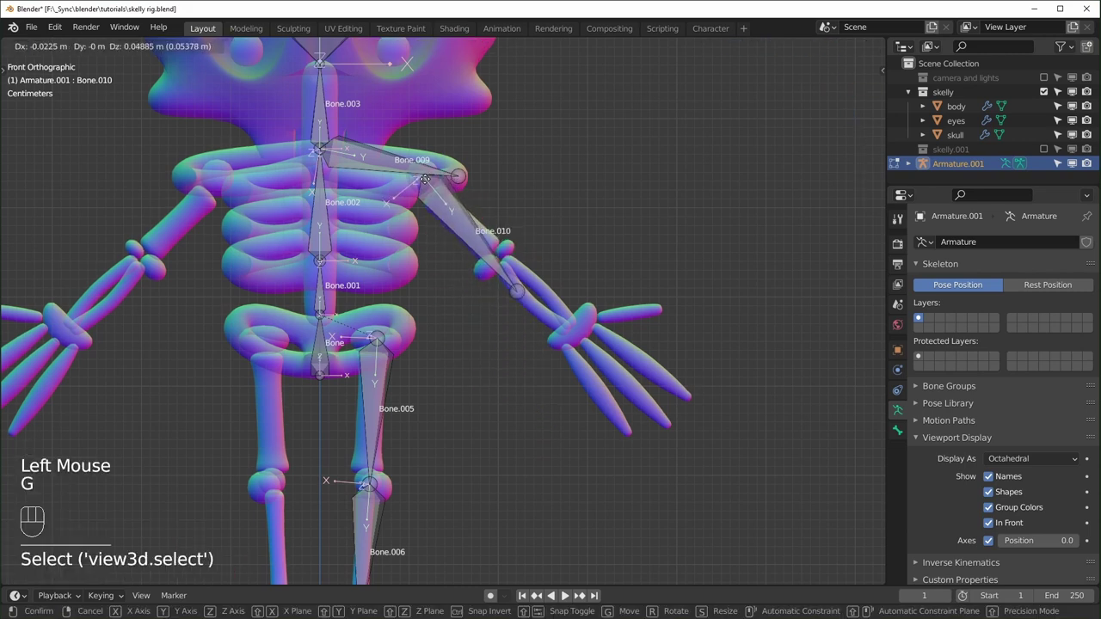
{"action": "left_click", "coordinate": [425, 179]}
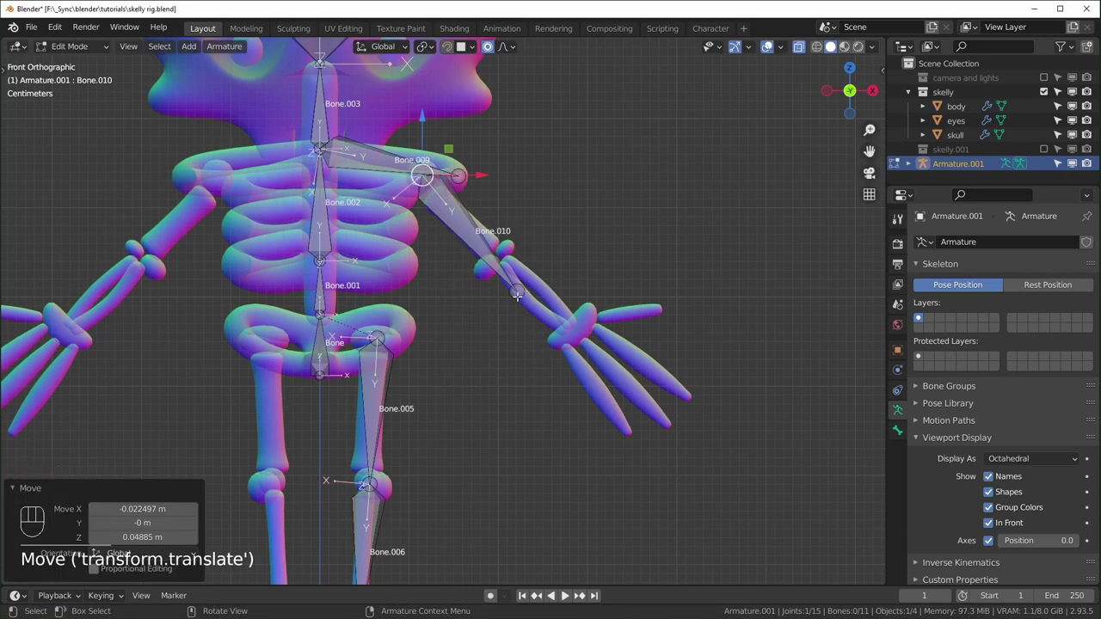
Step: Place the upper arm bone's tip at the left elbow and extrude a forearm bone to the wrist, about 0.077 m along X and 0.072 m down
{"action": "left_click", "coordinate": [516, 295]}
{"action": "key", "text": "g"}
{"action": "left_click", "coordinate": [499, 258]}
{"action": "key", "text": "e"}
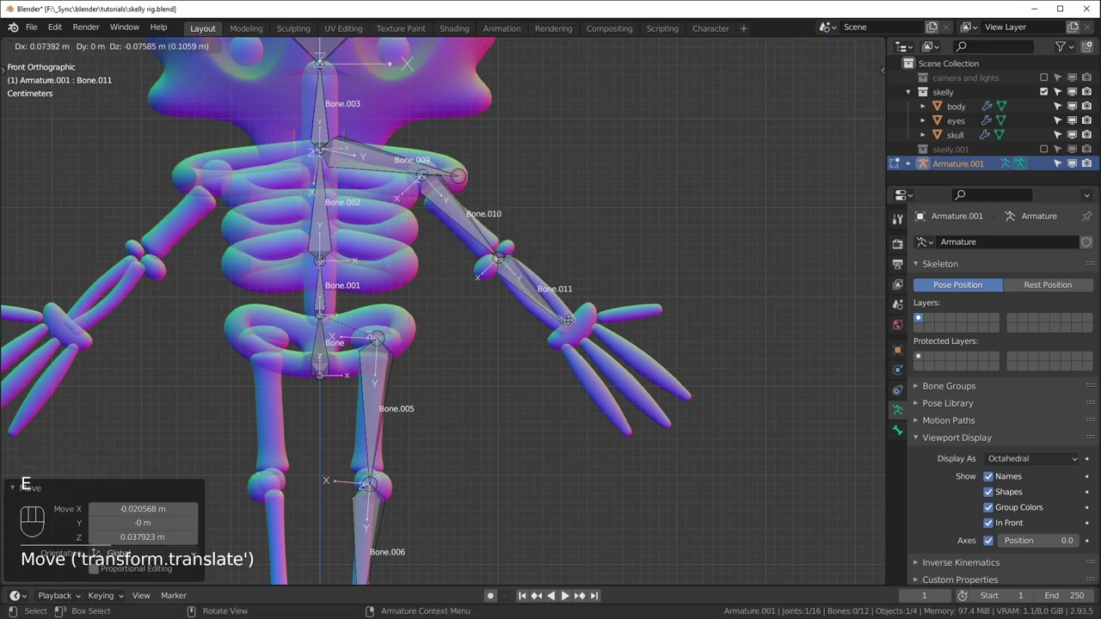
{"action": "left_click", "coordinate": [568, 320]}
{"action": "scroll", "coordinate": [590, 349], "scroll_direction": "up", "scroll_amount": 2}
{"action": "middle_click_drag", "start_coordinate": [590, 349], "coordinate": [510, 315], "text": "shift"}
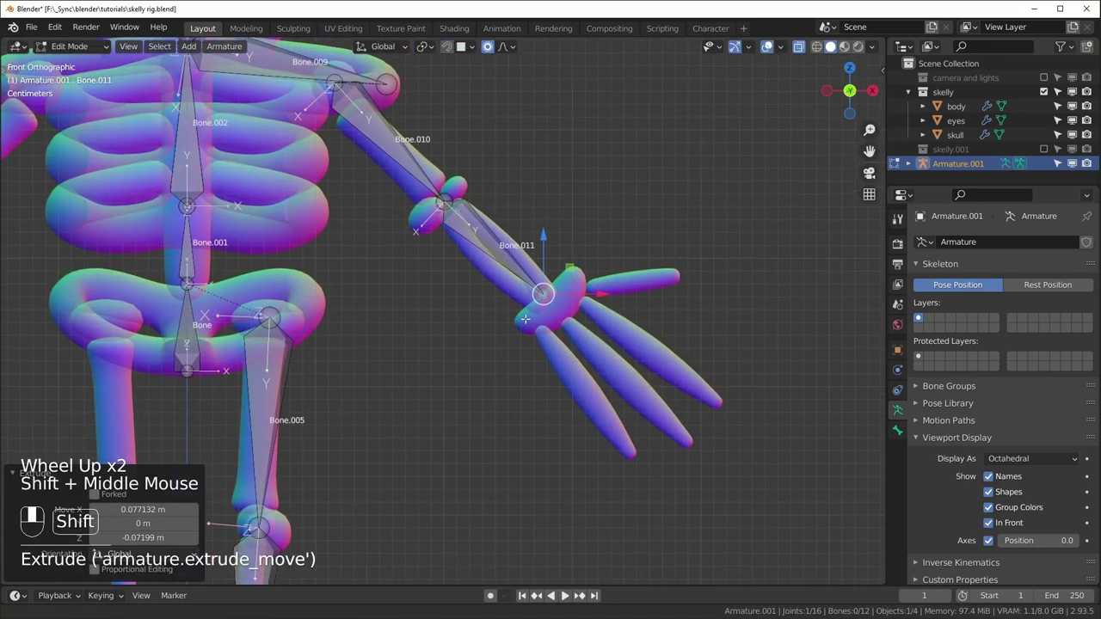
Step: Shift the left upper arm and forearm bones backward along Y into the arm mesh, turn off X-ray and return to front view
{"action": "middle_click_drag", "start_coordinate": [602, 309], "coordinate": [412, 314]}
{"action": "scroll", "coordinate": [516, 314], "scroll_direction": "down", "scroll_amount": 2}
{"action": "scroll", "coordinate": [603, 266], "scroll_direction": "down", "scroll_amount": 2}
{"action": "middle_click_drag", "start_coordinate": [602, 267], "coordinate": [617, 321]}
{"action": "scroll", "coordinate": [617, 321], "scroll_direction": "up", "scroll_amount": 1}
{"action": "left_click", "coordinate": [449, 163]}
{"action": "middle_click_drag", "start_coordinate": [493, 170], "coordinate": [516, 172]}
{"action": "left_click", "coordinate": [473, 241], "text": "shift"}
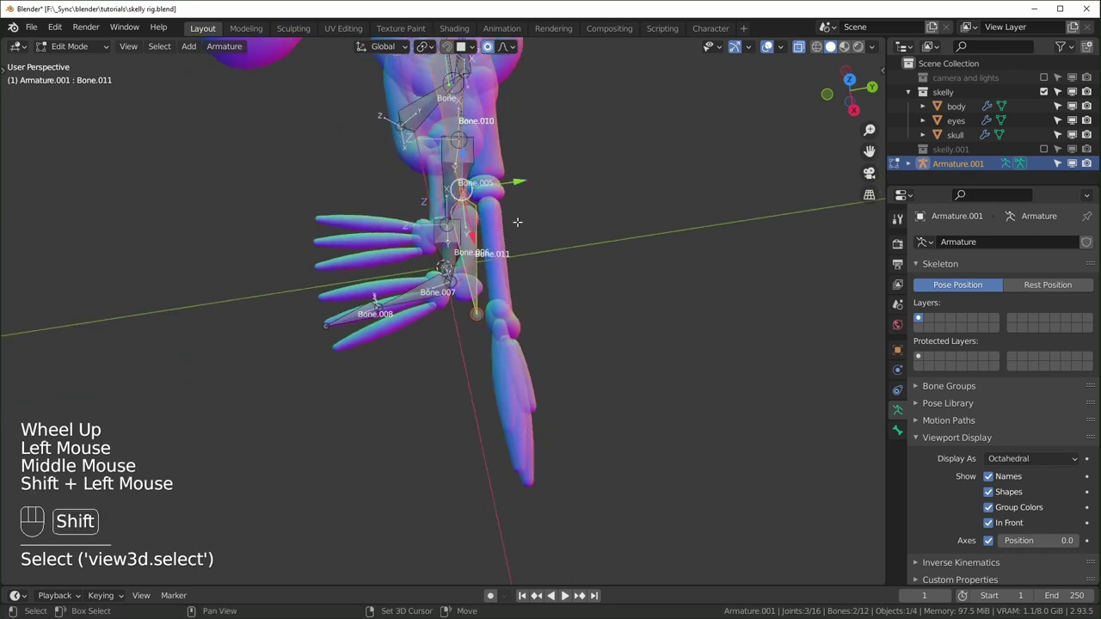
{"action": "middle_click_drag", "start_coordinate": [516, 221], "coordinate": [538, 199]}
{"action": "left_click_drag", "start_coordinate": [533, 198], "coordinate": [548, 199]}
{"action": "key", "text": "alt+z"}
{"action": "mouse_move", "coordinate": [551, 197]}
{"action": "middle_mouse_down"}
{"action": "mouse_move", "coordinate": [573, 177]}
{"action": "mouse_move", "coordinate": [565, 193]}
{"action": "middle_mouse_up"}
{"action": "left_click_drag", "start_coordinate": [547, 186], "coordinate": [550, 186]}
{"action": "key", "text": "KP_1"}
{"action": "scroll", "coordinate": [551, 186], "scroll_direction": "up", "scroll_amount": 1}
{"action": "middle_click_drag", "start_coordinate": [550, 186], "coordinate": [423, 196], "text": "shift"}
{"action": "scroll", "coordinate": [423, 195], "scroll_direction": "up", "scroll_amount": 1}
{"action": "scroll", "coordinate": [423, 195], "scroll_direction": "down", "scroll_amount": 2}
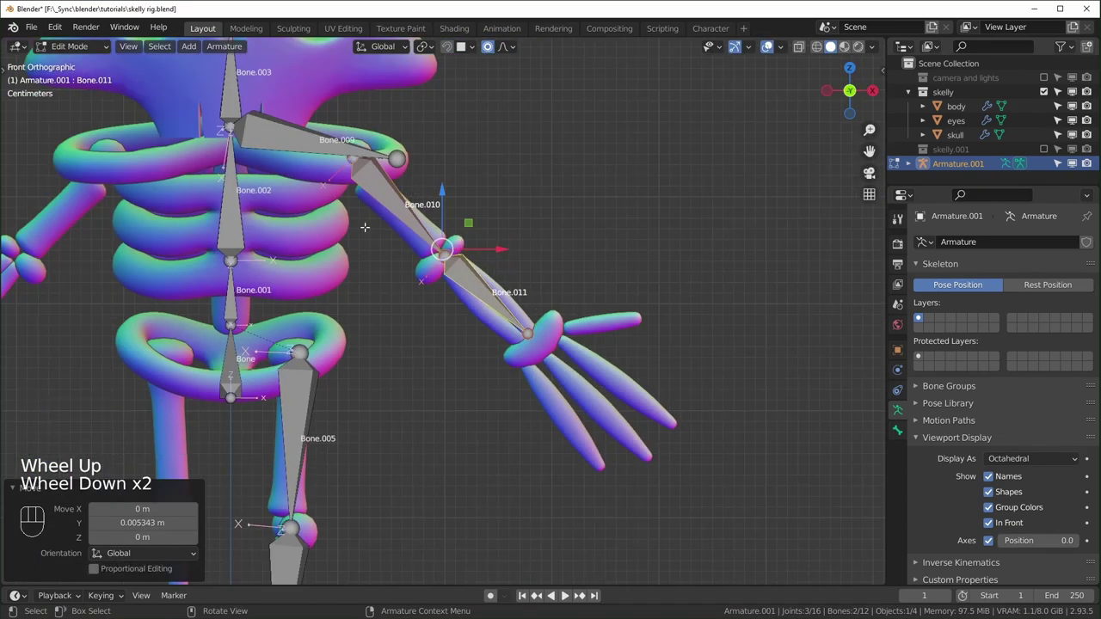
Step: Adjust the elbow joint in front view and extrude a short hand bone from the wrist, about 0.020 m along X and 0.020 m down
{"action": "left_click", "coordinate": [443, 252]}
{"action": "left_click_drag", "start_coordinate": [471, 230], "coordinate": [471, 237]}
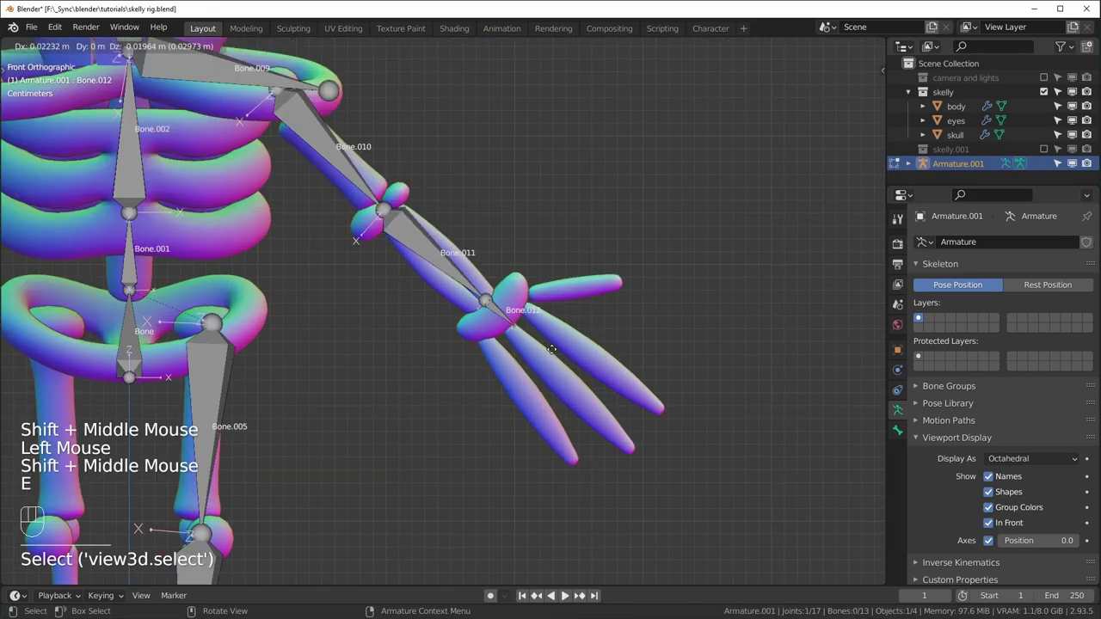
{"action": "left_click", "coordinate": [547, 350]}
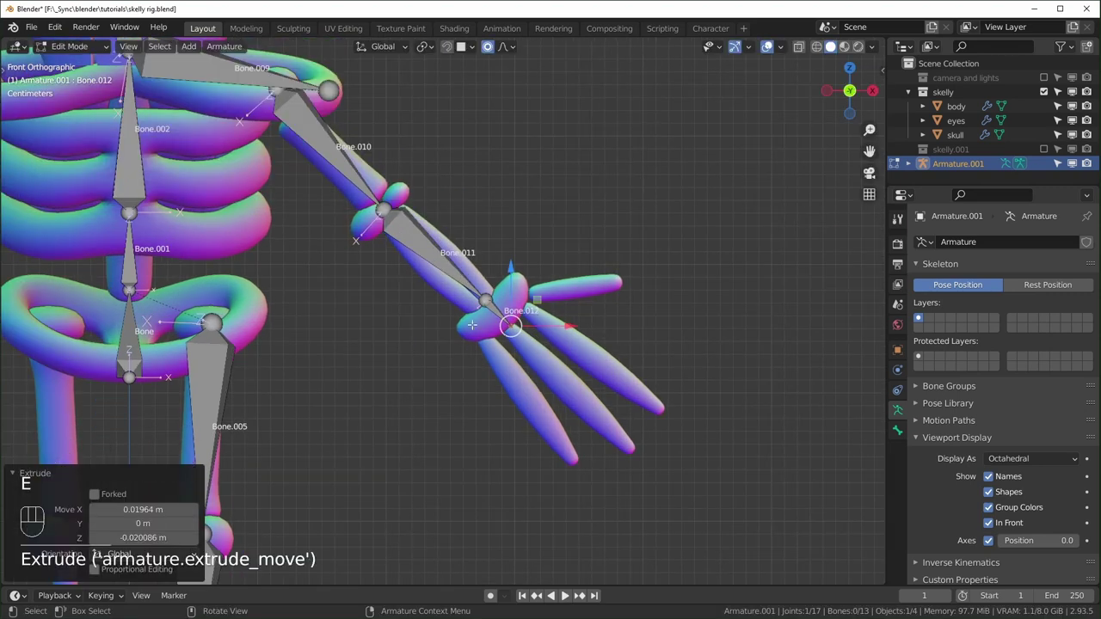
Step: Extrude a short finger bone from the hand bone's tip and disconnect it while keeping its parent
{"action": "scroll", "coordinate": [503, 300], "scroll_direction": "up", "scroll_amount": 1}
{"action": "middle_click_drag", "start_coordinate": [502, 302], "coordinate": [482, 353], "text": "shift"}
{"action": "scroll", "coordinate": [482, 353], "scroll_direction": "up", "scroll_amount": 1}
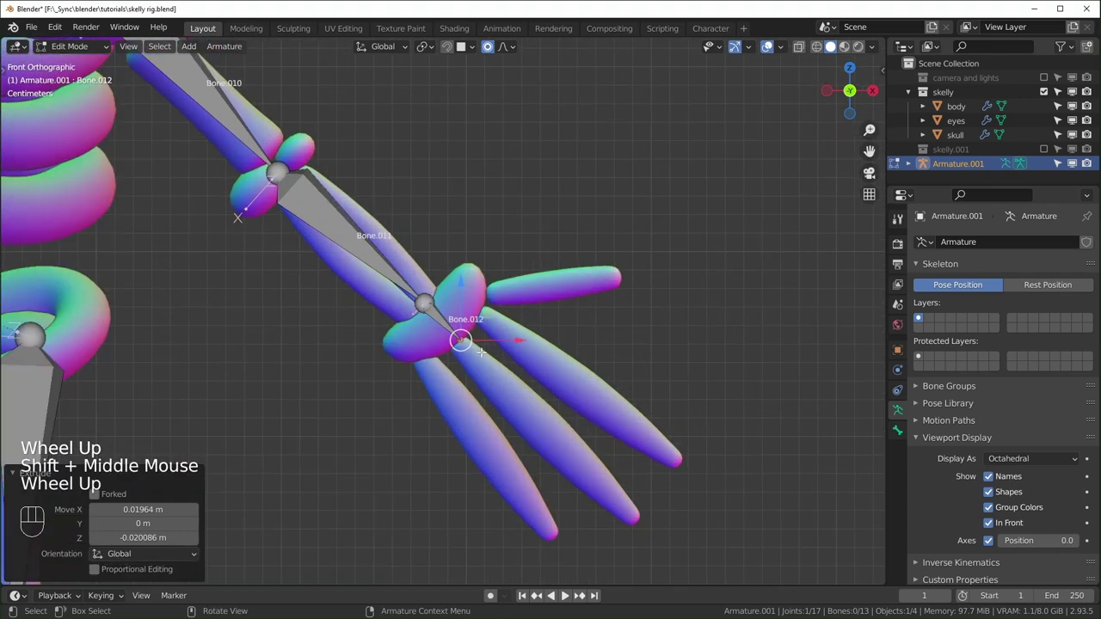
{"action": "key", "text": "e"}
{"action": "left_click", "coordinate": [481, 357]}
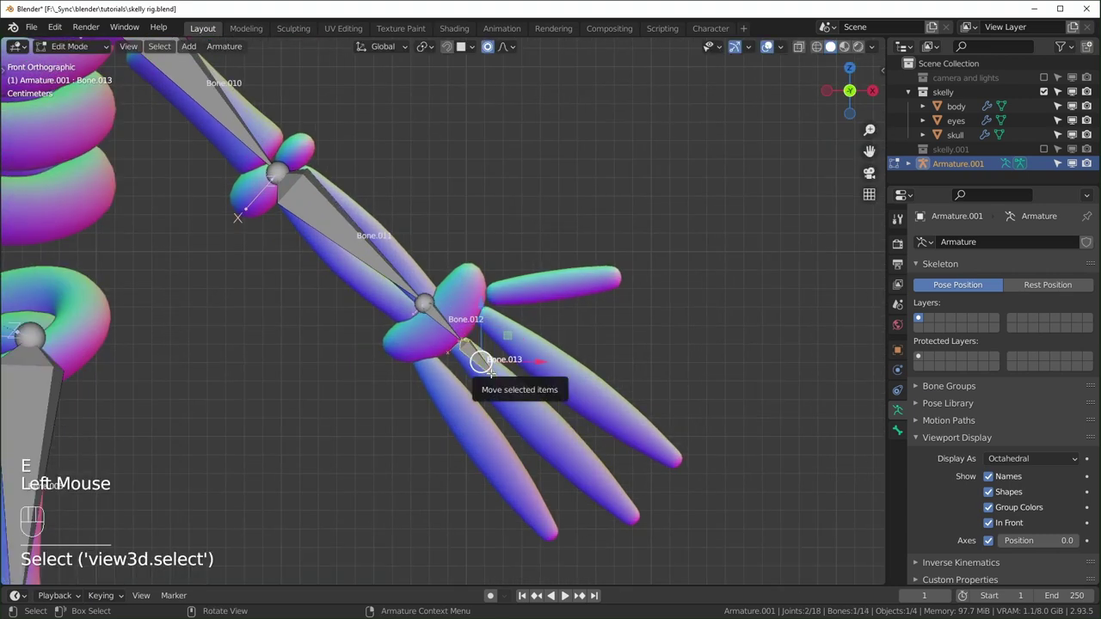
{"action": "key", "text": "alt+p"}
{"action": "left_click", "coordinate": [493, 375]}
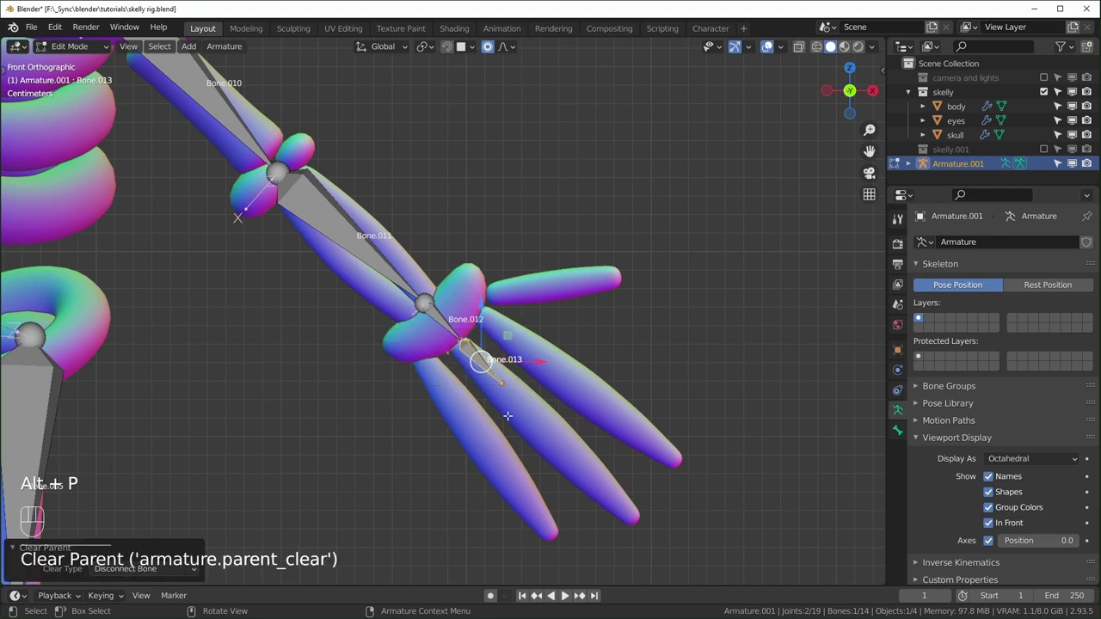
Step: Move the disconnected bone onto the thumb mesh, with its tip at the thumb's end and its base at the thumb's root
{"action": "key", "text": "g"}
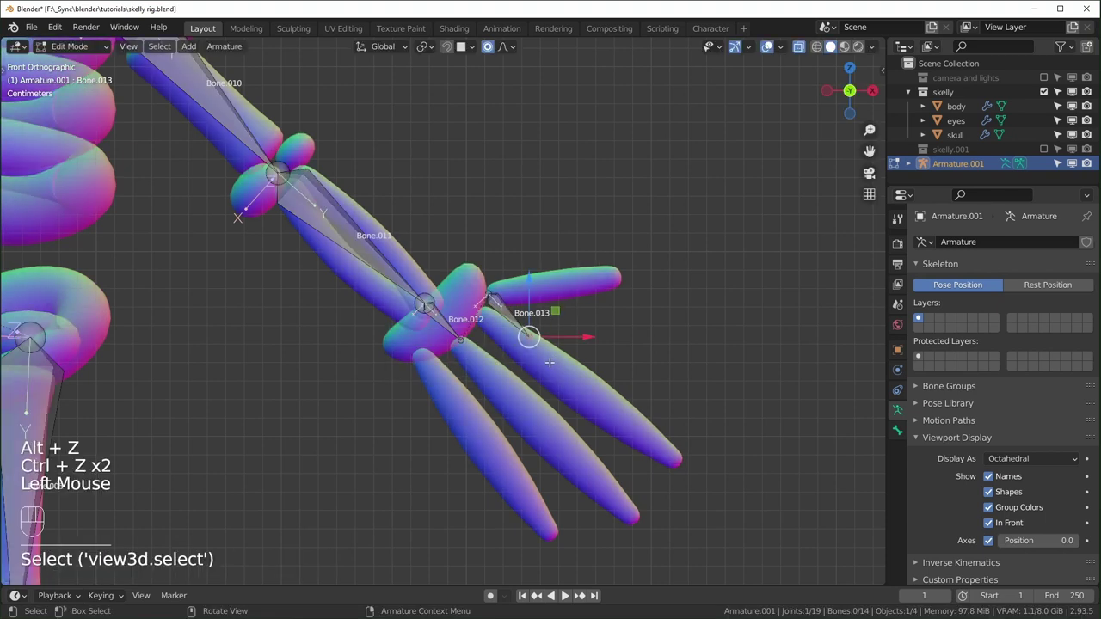
{"action": "key", "text": "g"}
{"action": "left_click", "coordinate": [642, 303]}
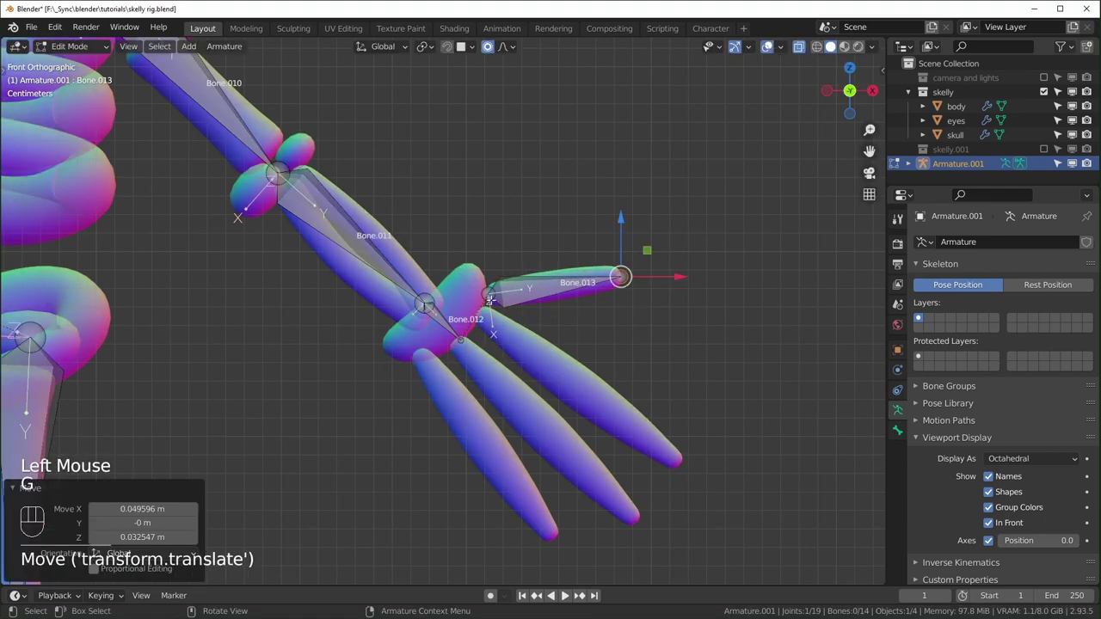
{"action": "left_click", "coordinate": [489, 298]}
{"action": "key", "text": "g"}
{"action": "left_click", "coordinate": [491, 295]}
Step: Duplicate the thumb bone three times, placing the copies' bases at the roots of the three fingers
{"action": "left_click", "coordinate": [553, 284]}
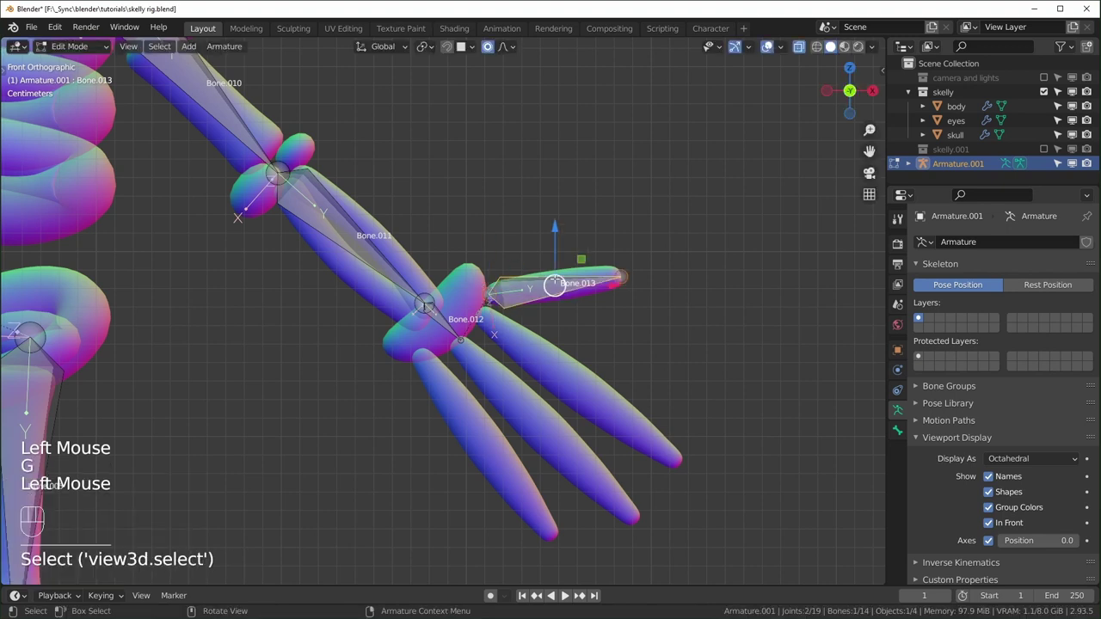
{"action": "key", "text": "shift+d"}
{"action": "key", "text": "shift+d"}
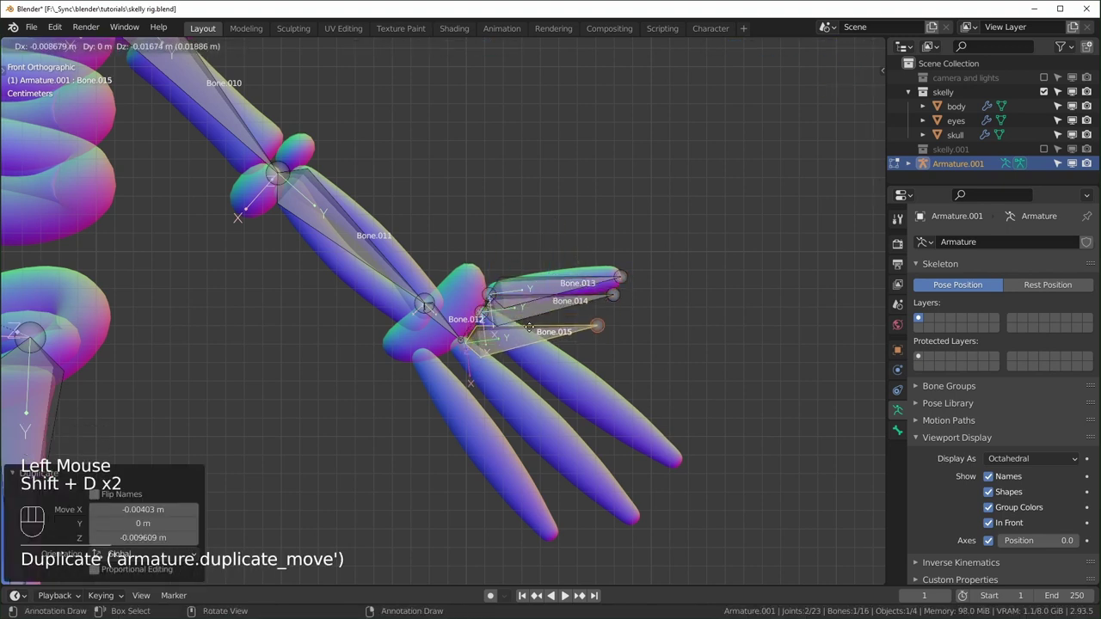
{"action": "left_click", "coordinate": [519, 326]}
{"action": "key", "text": "shift+d"}
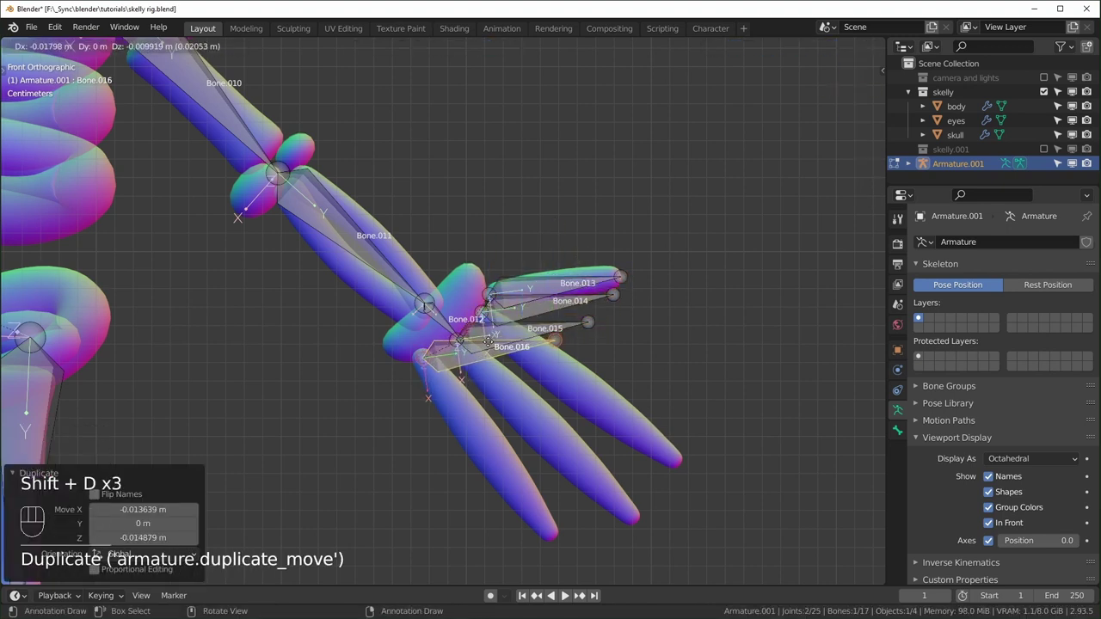
Step: Move the tips of the three duplicated finger bones to the ends of their fingers
{"action": "left_click", "coordinate": [613, 294]}
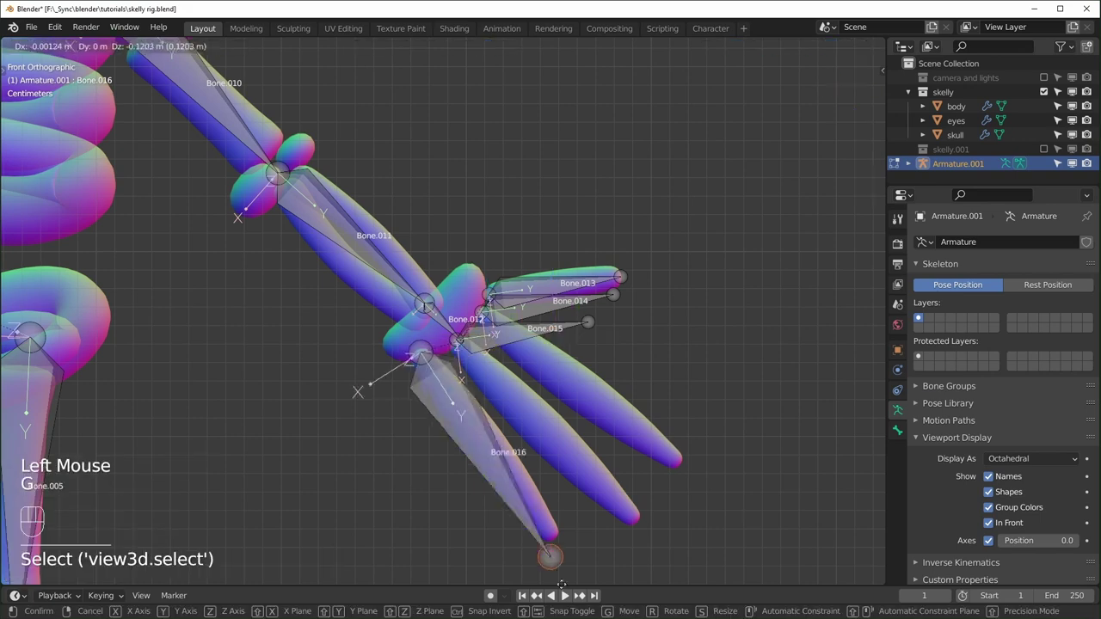
{"action": "key", "text": "g"}
{"action": "left_click", "coordinate": [677, 465]}
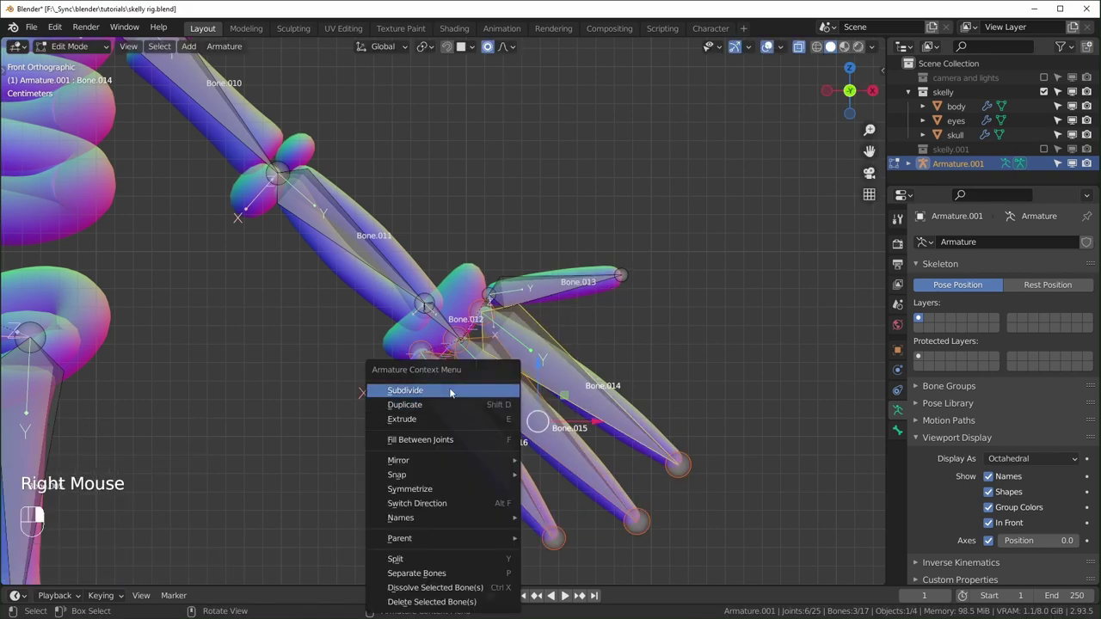
Step: Subdivide the three selected finger bones with 3 cuts
{"action": "left_click", "coordinate": [464, 391]}
{"action": "left_click", "coordinate": [15, 573]}
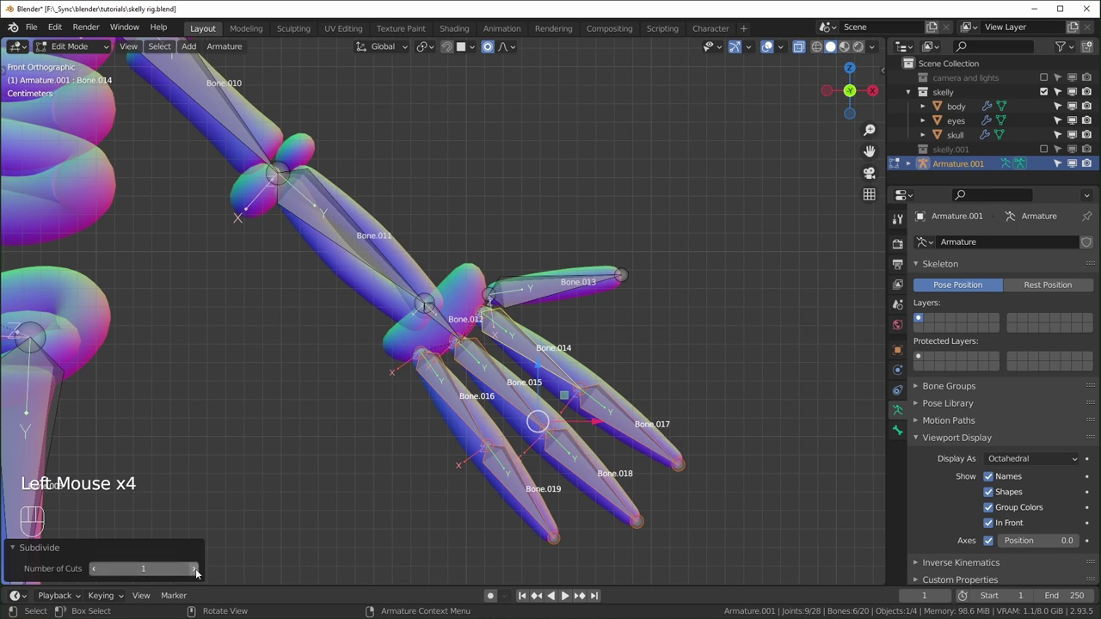
{"action": "left_click", "coordinate": [194, 569]}
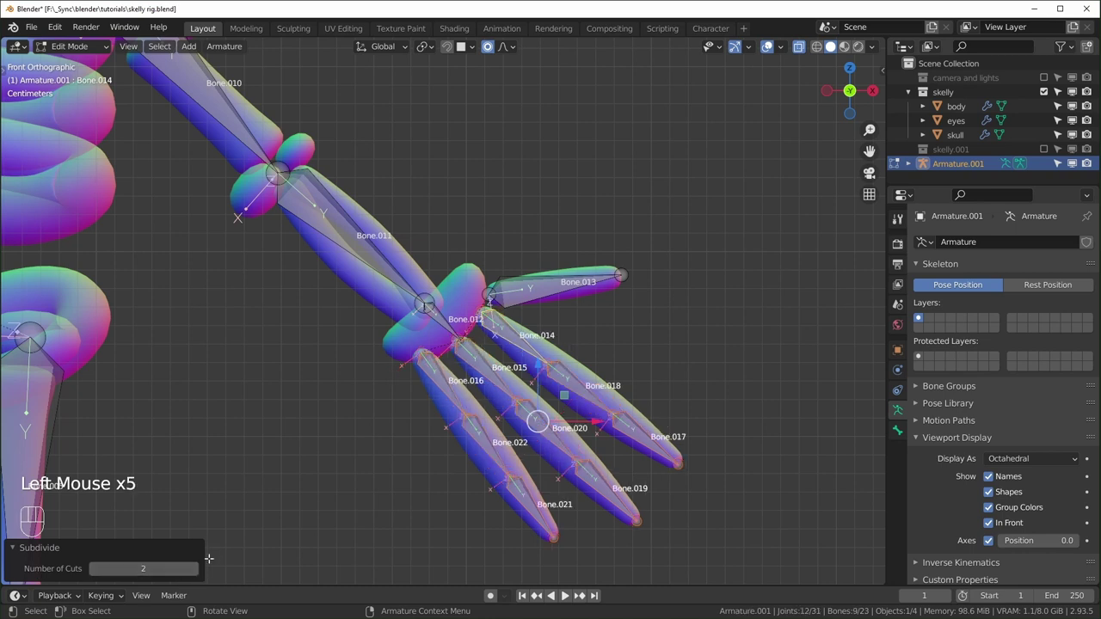
{"action": "left_click", "coordinate": [194, 569]}
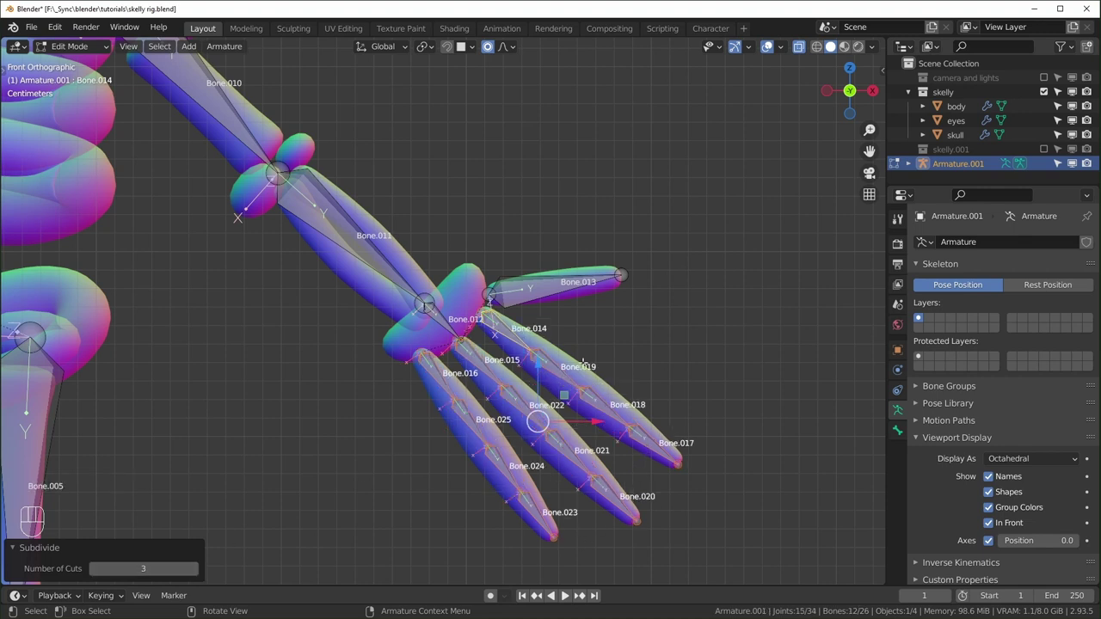
Step: Subdivide the thumb bone with 2 cuts
{"action": "left_click", "coordinate": [560, 277]}
{"action": "right_click", "coordinate": [536, 290]}
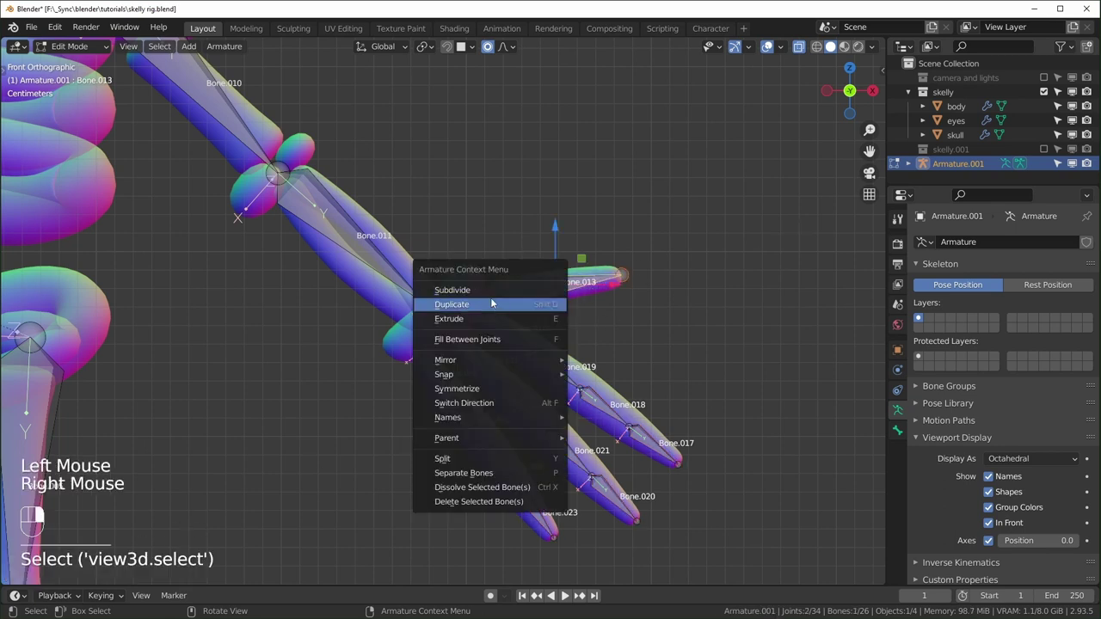
{"action": "left_click", "coordinate": [469, 293]}
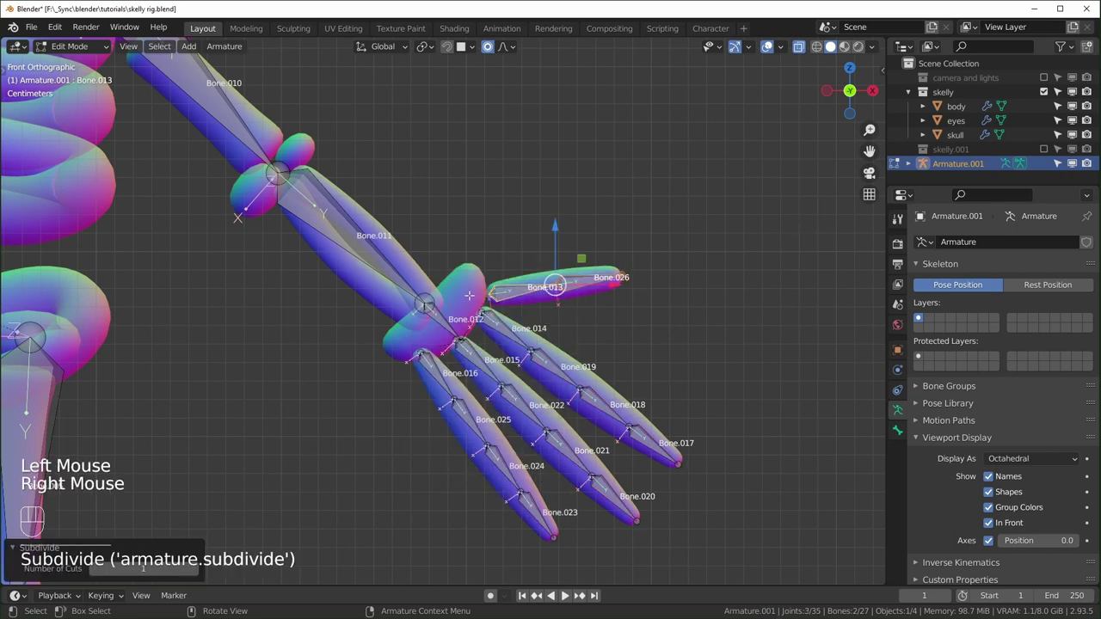
{"action": "left_click", "coordinate": [194, 568]}
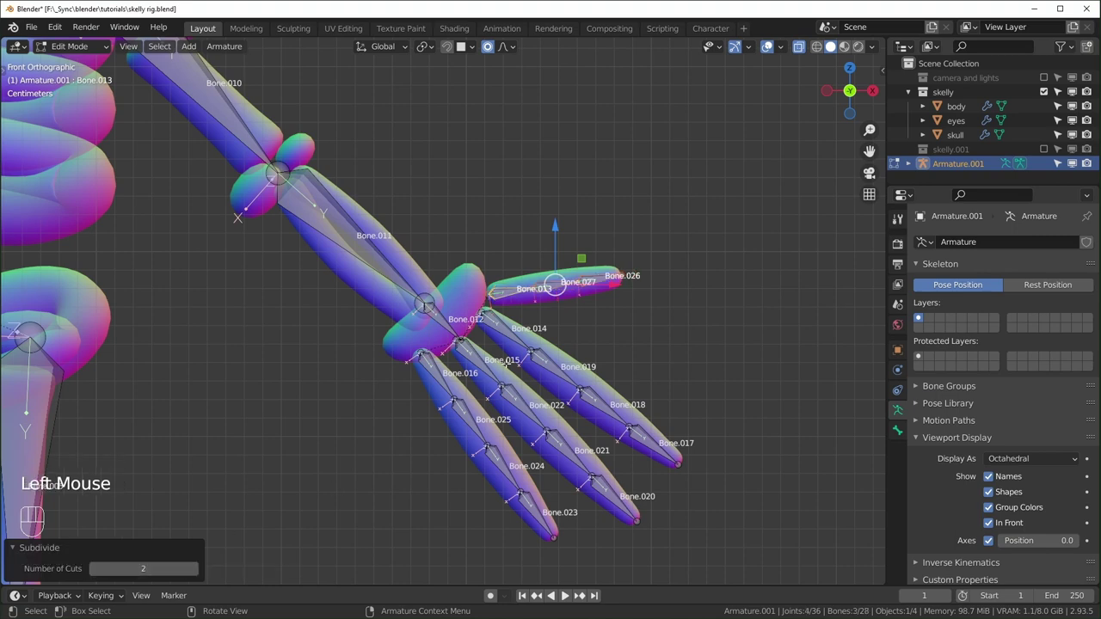
Step: Leave armature editing for Object Mode, select the eyes mesh and open it in Edit Mode
{"action": "middle_click_drag", "start_coordinate": [617, 335], "coordinate": [709, 360]}
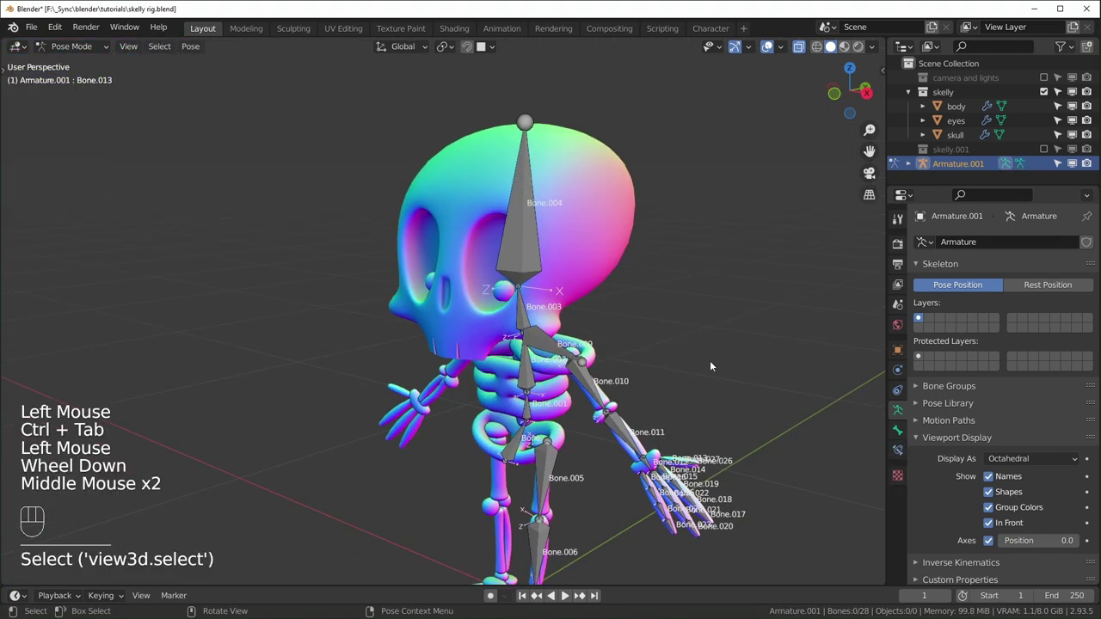
{"action": "scroll", "coordinate": [709, 360], "scroll_direction": "up", "scroll_amount": 2}
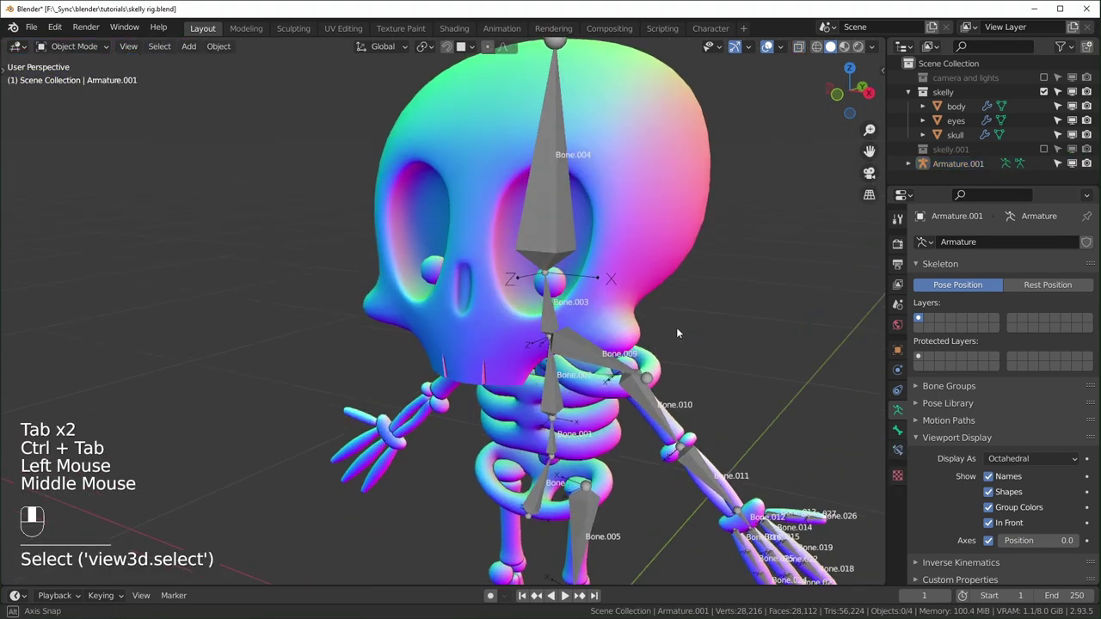
{"action": "middle_click_drag", "start_coordinate": [676, 327], "coordinate": [542, 307]}
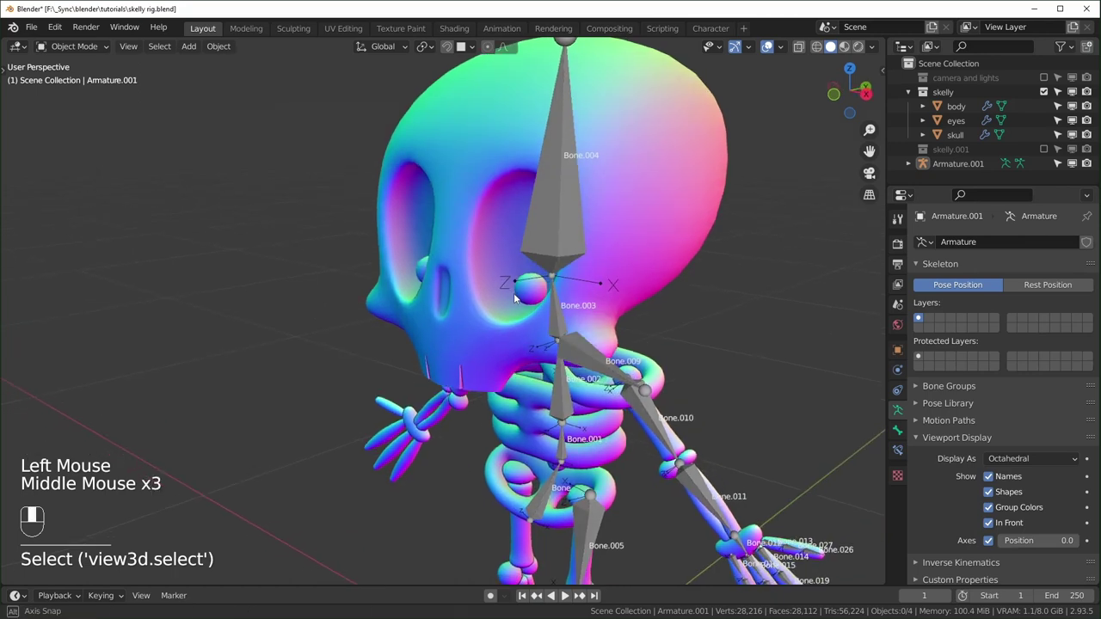
{"action": "left_click", "coordinate": [546, 307]}
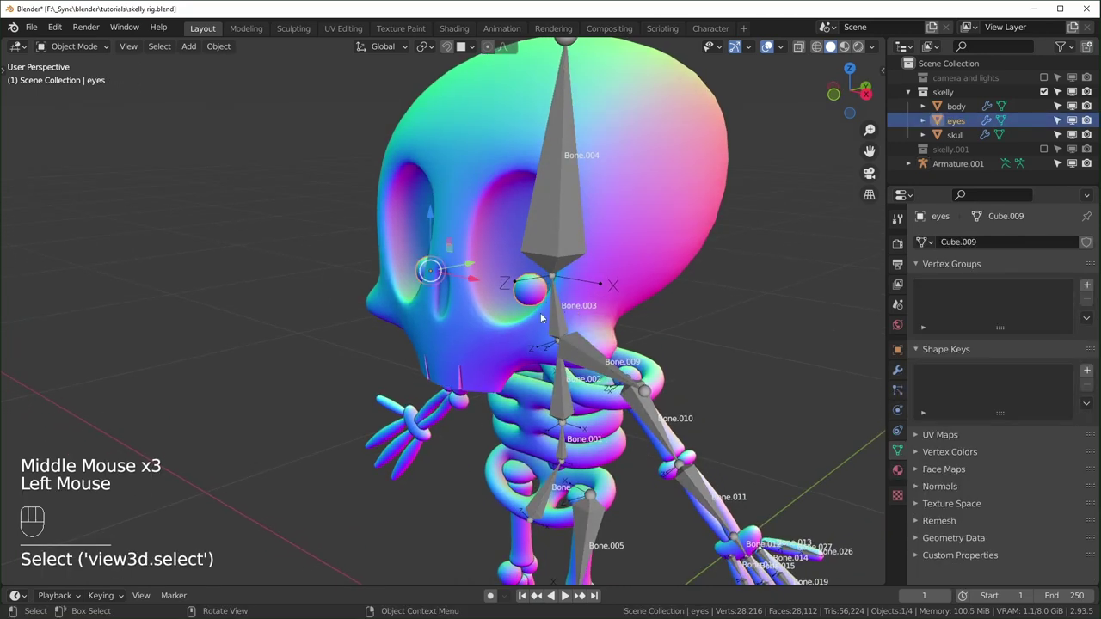
{"action": "key", "text": "Tab"}
Step: Select all linked geometry of the left eye and snap the 3D cursor to the selection
{"action": "middle_click_drag", "start_coordinate": [541, 318], "coordinate": [575, 312]}
{"action": "left_click", "coordinate": [733, 294]}
{"action": "scroll", "coordinate": [686, 315], "scroll_direction": "up", "scroll_amount": 1}
{"action": "middle_click_drag", "start_coordinate": [733, 294], "coordinate": [742, 322]}
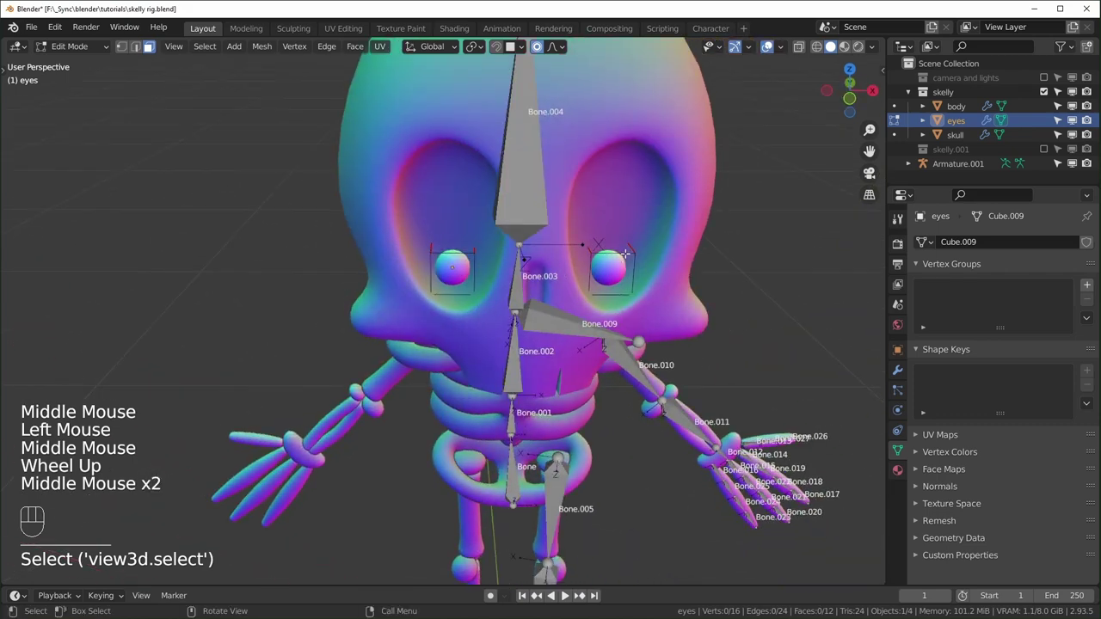
{"action": "key", "text": "l"}
{"action": "scroll", "coordinate": [607, 268], "scroll_direction": "up", "scroll_amount": 1}
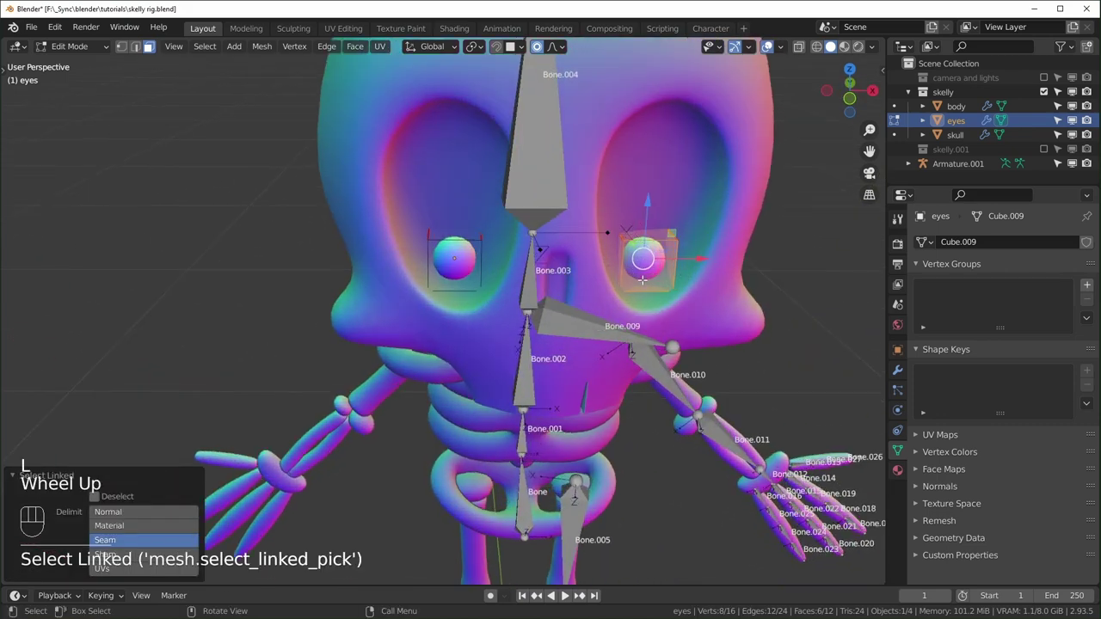
{"action": "middle_click_drag", "start_coordinate": [607, 267], "coordinate": [591, 276]}
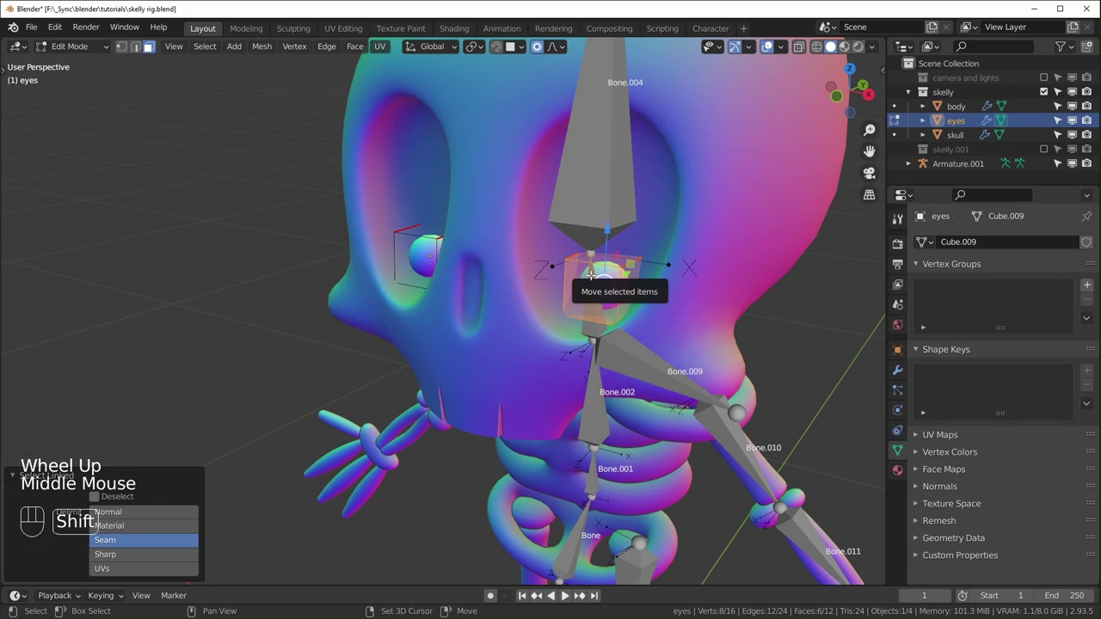
{"action": "key", "text": "shift+s"}
{"action": "left_click", "coordinate": [592, 360]}
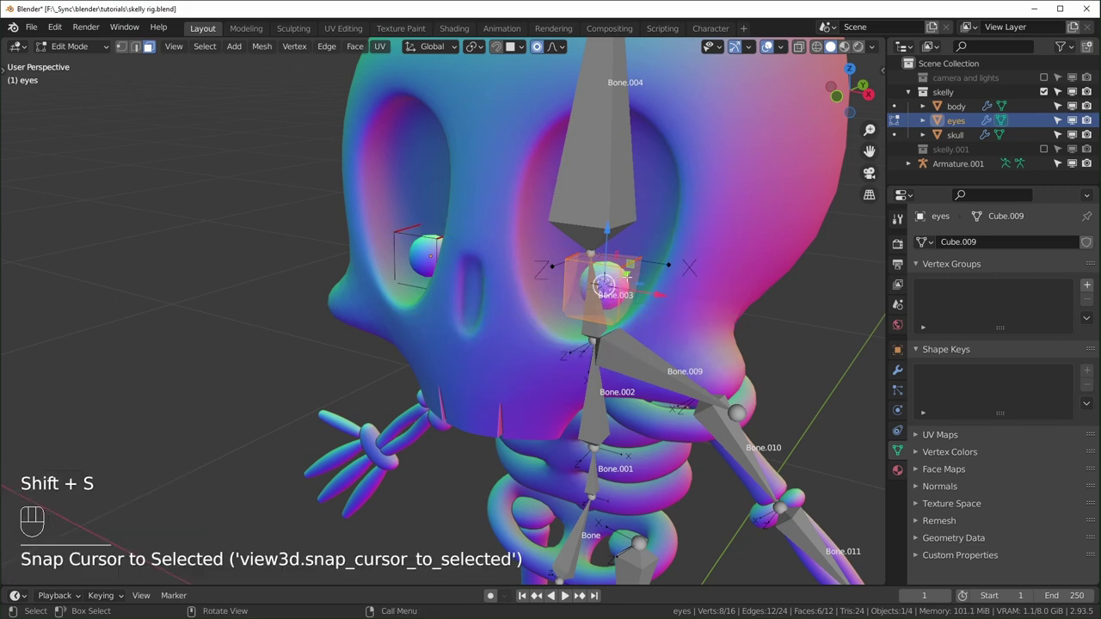
Step: Leave the eyes mesh, reopen the armature in Edit Mode and add a new bone at the 3D cursor in the left eye
{"action": "middle_click_drag", "start_coordinate": [632, 291], "coordinate": [553, 190]}
{"action": "scroll", "coordinate": [644, 280], "scroll_direction": "down", "scroll_amount": 1}
{"action": "key", "text": "Tab"}
{"action": "left_click", "coordinate": [555, 182]}
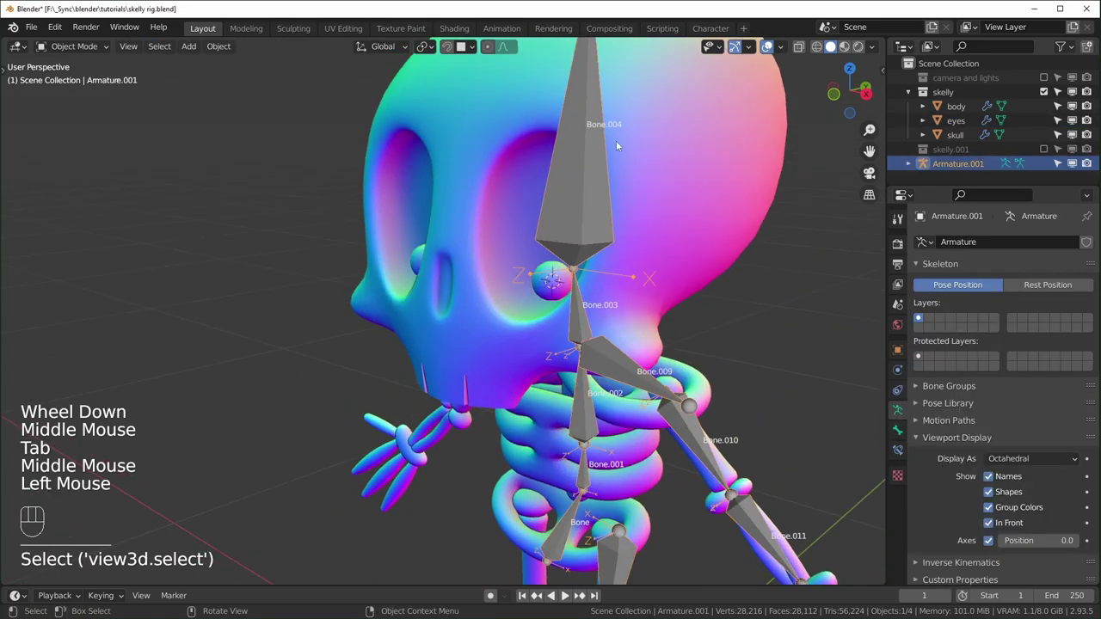
{"action": "key", "text": "Tab"}
{"action": "middle_click_drag", "start_coordinate": [603, 280], "coordinate": [475, 357]}
{"action": "scroll", "coordinate": [585, 301], "scroll_direction": "down", "scroll_amount": 1}
{"action": "key", "text": "shift+a"}
{"action": "scroll", "coordinate": [538, 344], "scroll_direction": "up", "scroll_amount": 1}
{"action": "scroll", "coordinate": [476, 358], "scroll_direction": "down", "scroll_amount": 1}
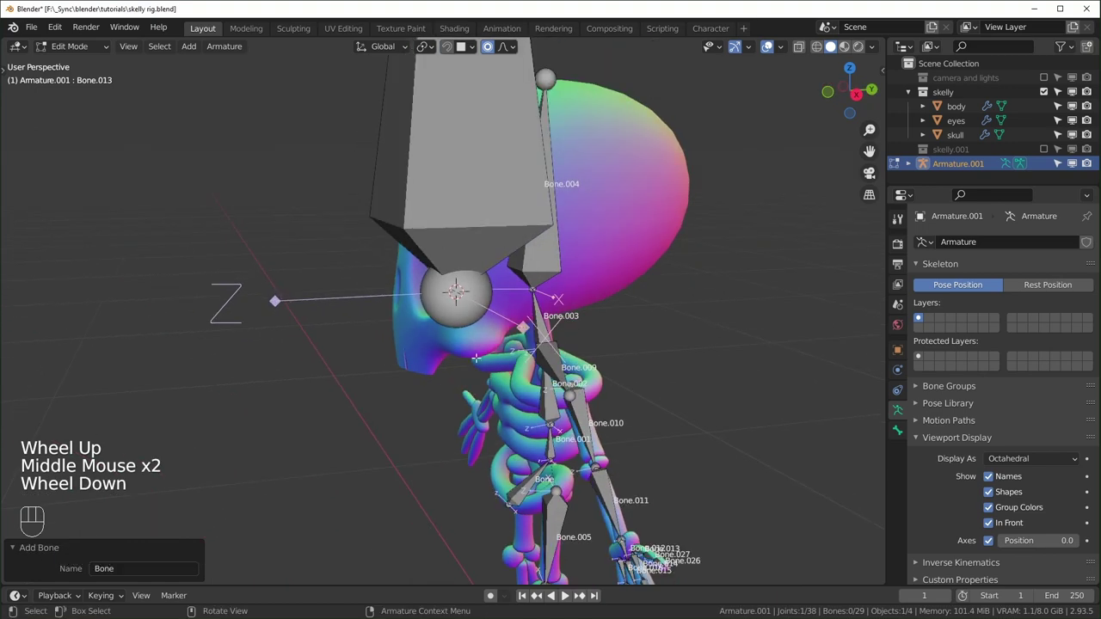
Step: In right view, select the new eye bone and set the pivot point to Active Element
{"action": "key", "text": "KP_3"}
{"action": "left_click", "coordinate": [416, 187]}
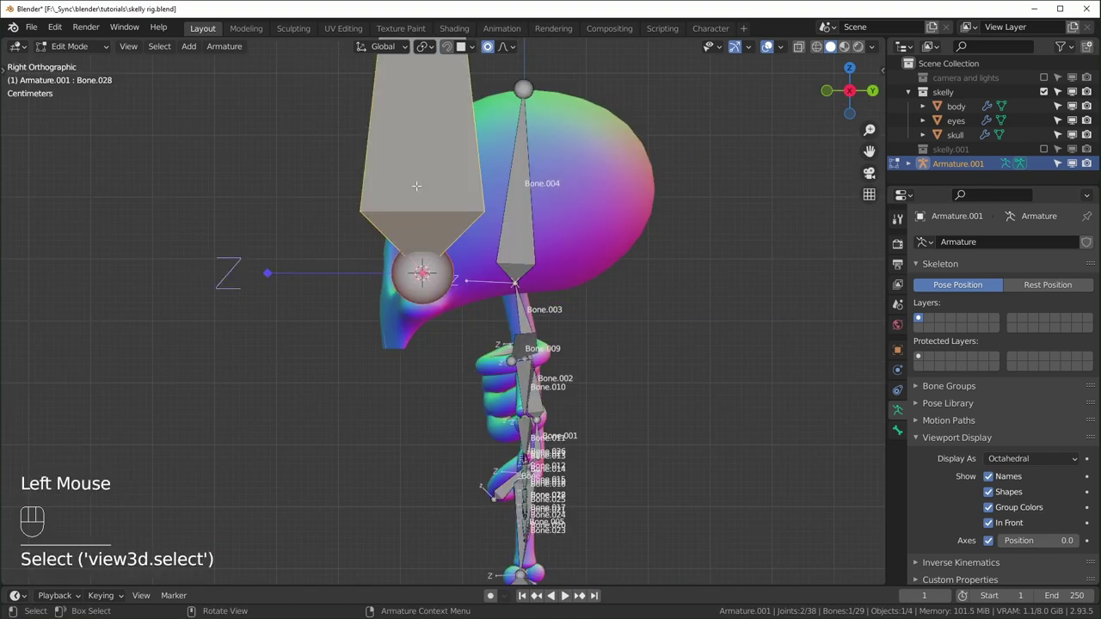
{"action": "key", "text": "period"}
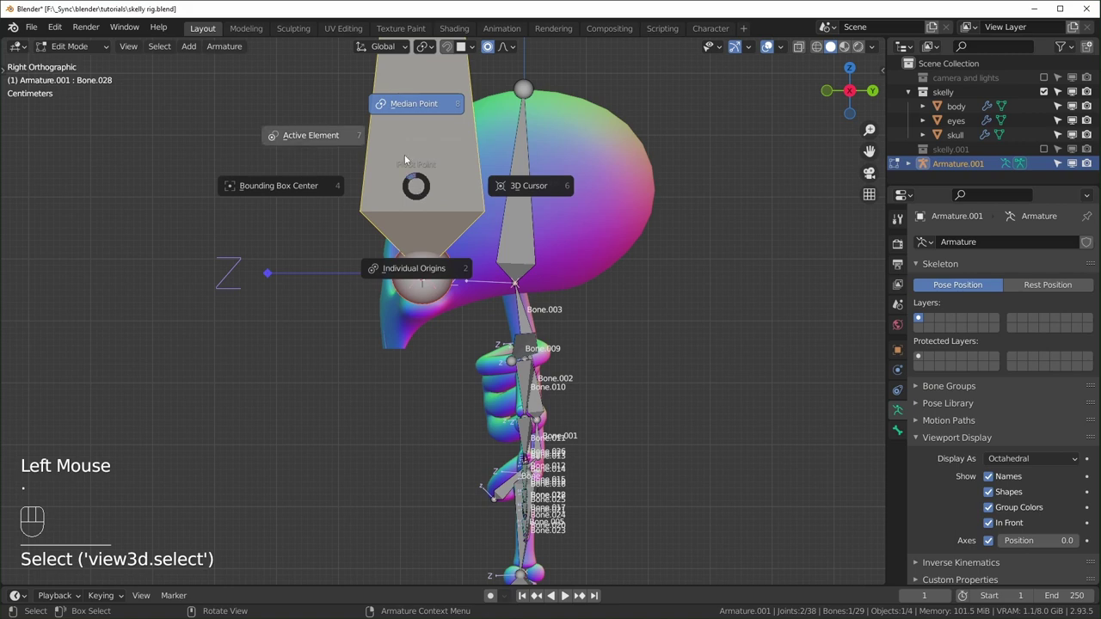
{"action": "left_click", "coordinate": [306, 135]}
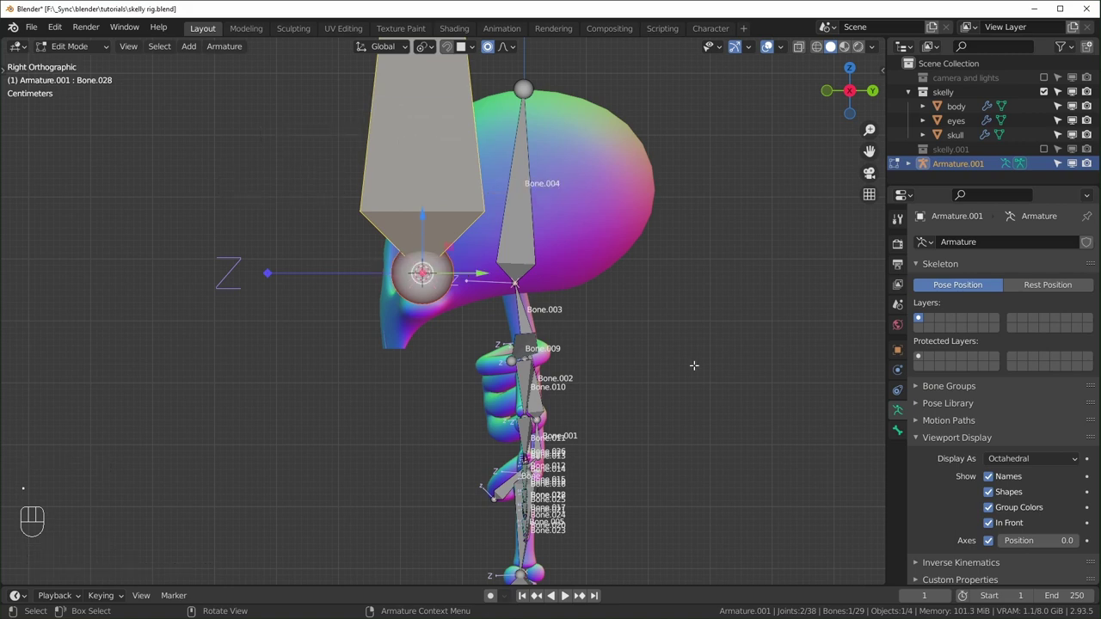
Step: Rotate the new eye bone by -90° so that it points forward out of the face
{"action": "key", "text": "r"}
{"action": "key", "text": "9"}
{"action": "key", "text": "0"}
{"action": "key", "text": "minus"}
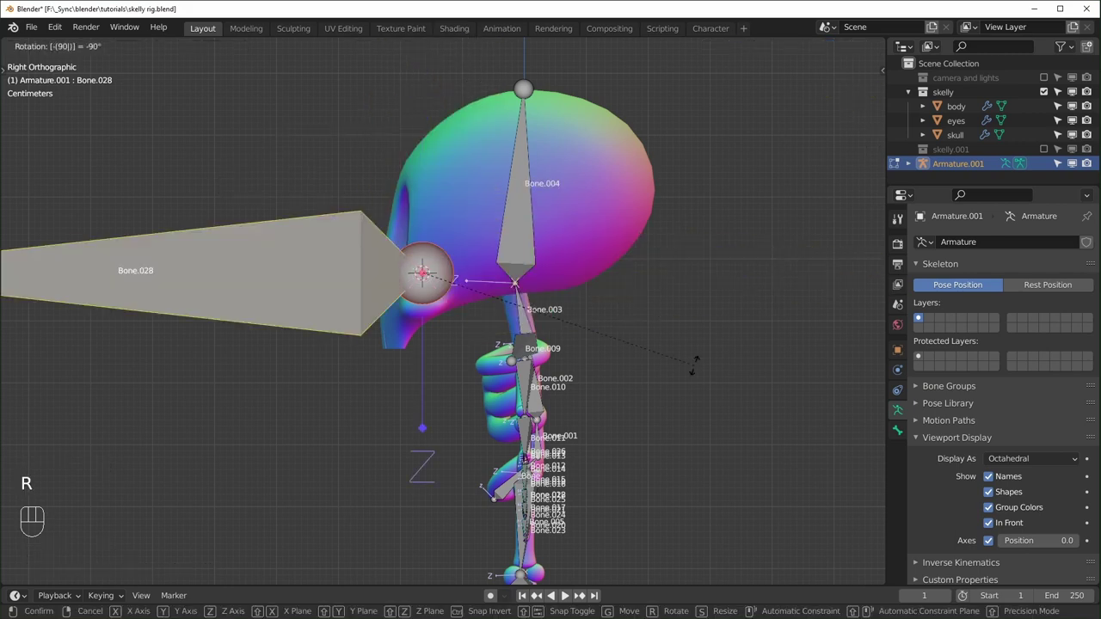
{"action": "left_click", "coordinate": [695, 365]}
Step: Scale the eye bone down by 0.085 and again by 0.317 so that it fits the eyeball
{"action": "scroll", "coordinate": [694, 366], "scroll_direction": "up", "scroll_amount": 1}
{"action": "middle_click_drag", "start_coordinate": [695, 365], "coordinate": [270, 472], "text": "shift"}
{"action": "key", "text": "s"}
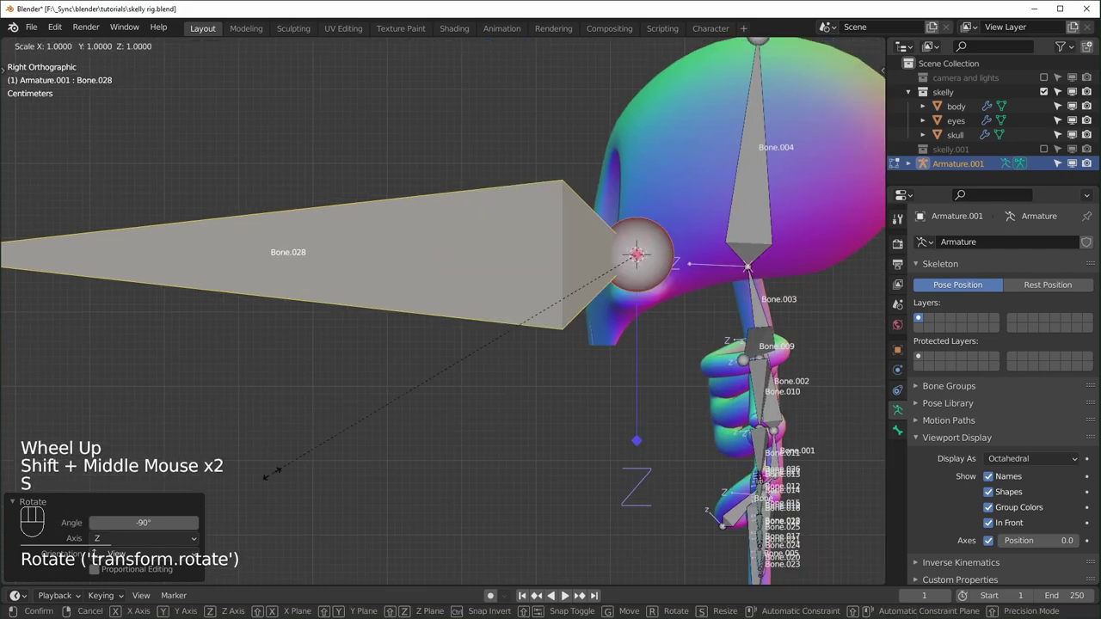
{"action": "left_click", "coordinate": [606, 266]}
{"action": "key", "text": "alt+z"}
{"action": "scroll", "coordinate": [676, 307], "scroll_direction": "up", "scroll_amount": 1}
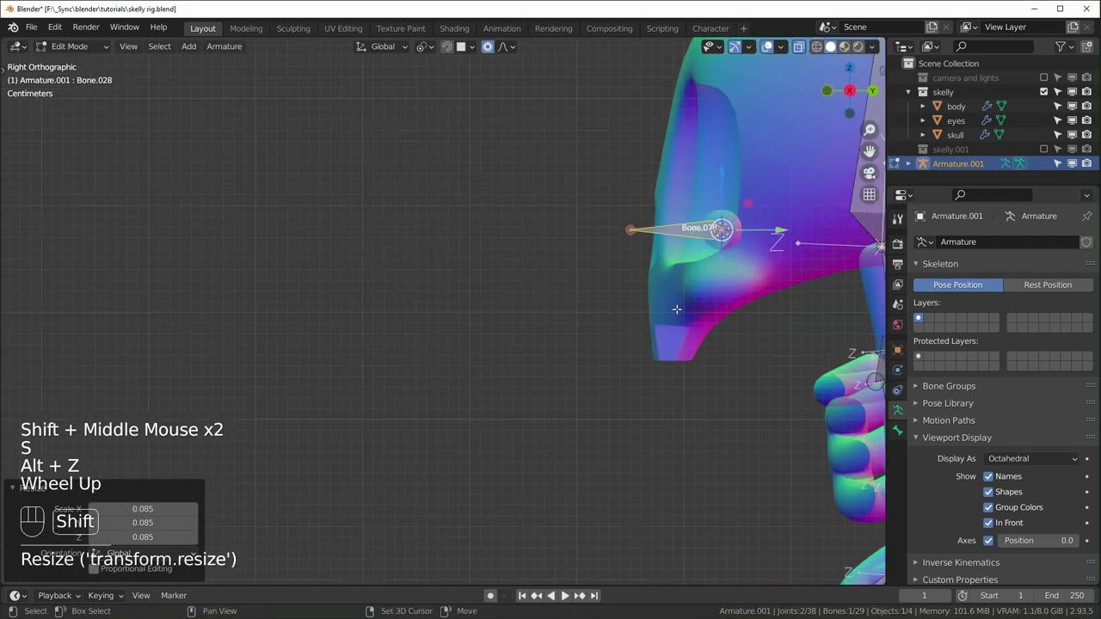
{"action": "scroll", "coordinate": [404, 400], "scroll_direction": "down", "scroll_amount": 1, "text": "shift"}
{"action": "scroll", "coordinate": [387, 409], "scroll_direction": "up", "scroll_amount": 1}
{"action": "middle_click_drag", "start_coordinate": [676, 307], "coordinate": [363, 403], "text": "shift"}
{"action": "scroll", "coordinate": [387, 408], "scroll_direction": "up", "scroll_amount": 1}
{"action": "key", "text": "s"}
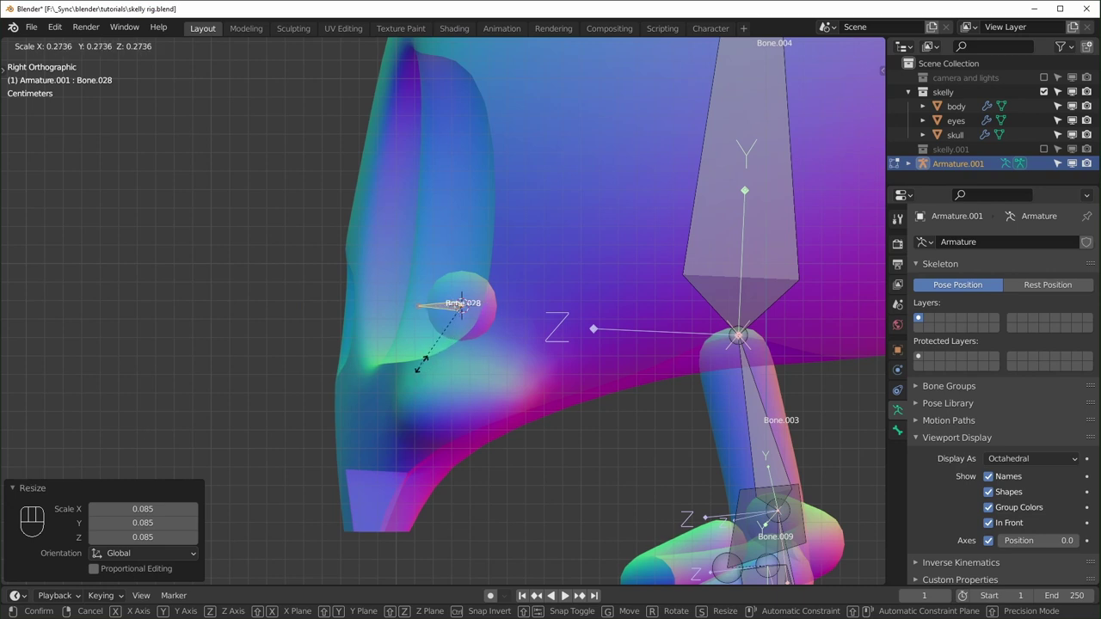
{"action": "left_click", "coordinate": [411, 372]}
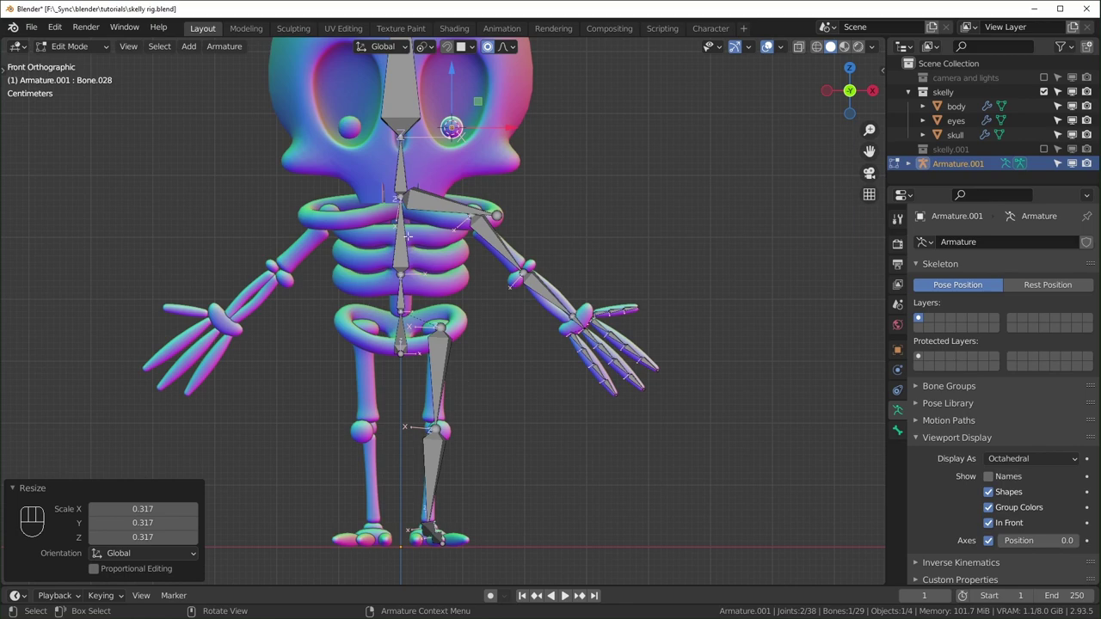
Step: Examine the local axes of the spine, arm, hand and leg bones from several angles
{"action": "middle_click_drag", "start_coordinate": [566, 332], "coordinate": [620, 391]}
{"action": "scroll", "coordinate": [539, 332], "scroll_direction": "up", "scroll_amount": 2}
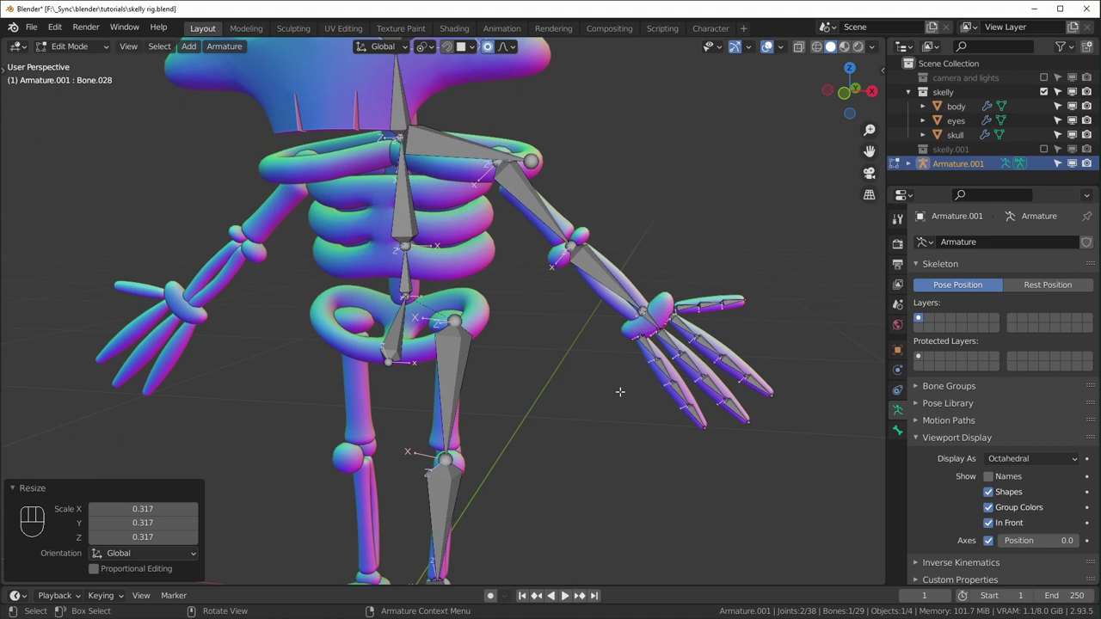
{"action": "middle_click_drag", "start_coordinate": [620, 391], "coordinate": [485, 190]}
{"action": "scroll", "coordinate": [542, 425], "scroll_direction": "down", "scroll_amount": 3}
{"action": "scroll", "coordinate": [356, 169], "scroll_direction": "up", "scroll_amount": 1}
{"action": "middle_click_drag", "start_coordinate": [355, 169], "coordinate": [362, 290]}
{"action": "scroll", "coordinate": [357, 224], "scroll_direction": "up", "scroll_amount": 2}
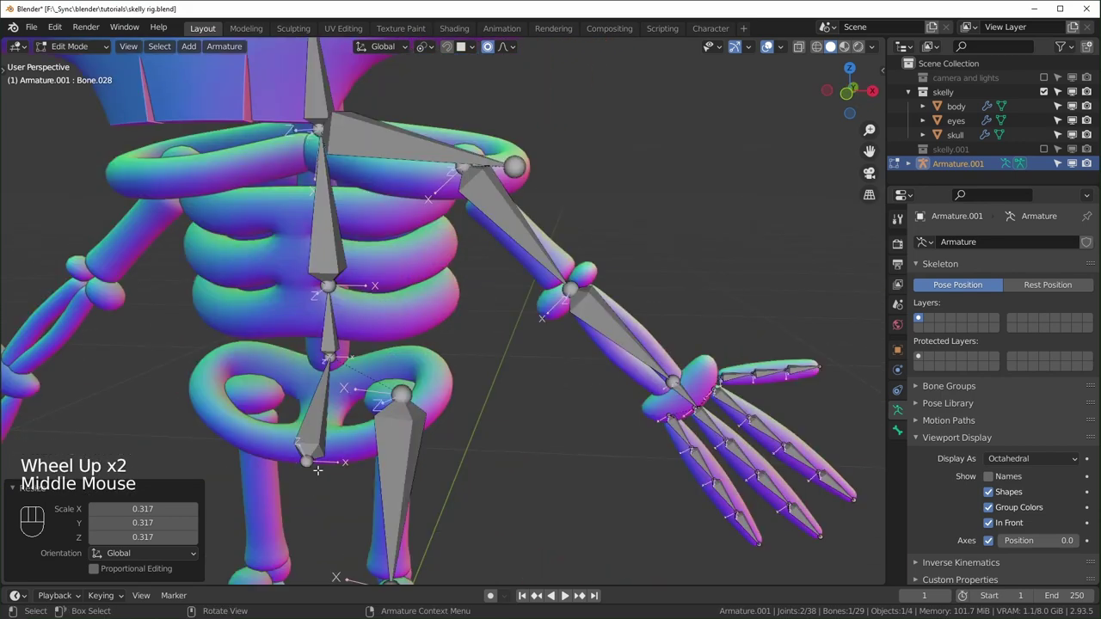
Step: Set the roll of the collarbone bone to 12°
{"action": "middle_click_drag", "start_coordinate": [397, 202], "coordinate": [497, 368]}
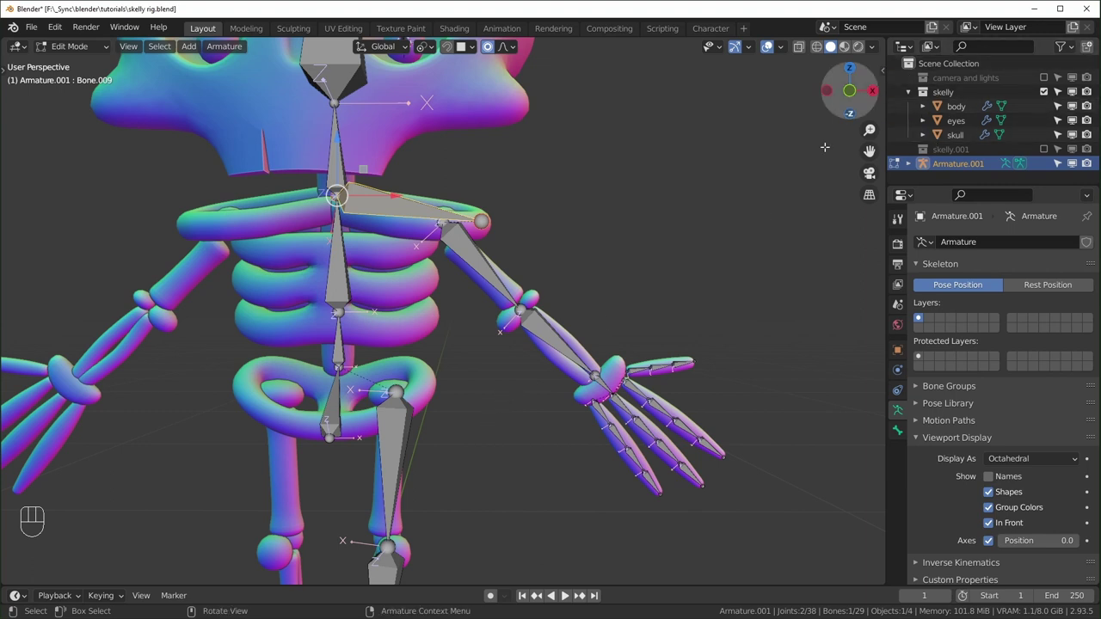
{"action": "key", "text": "n"}
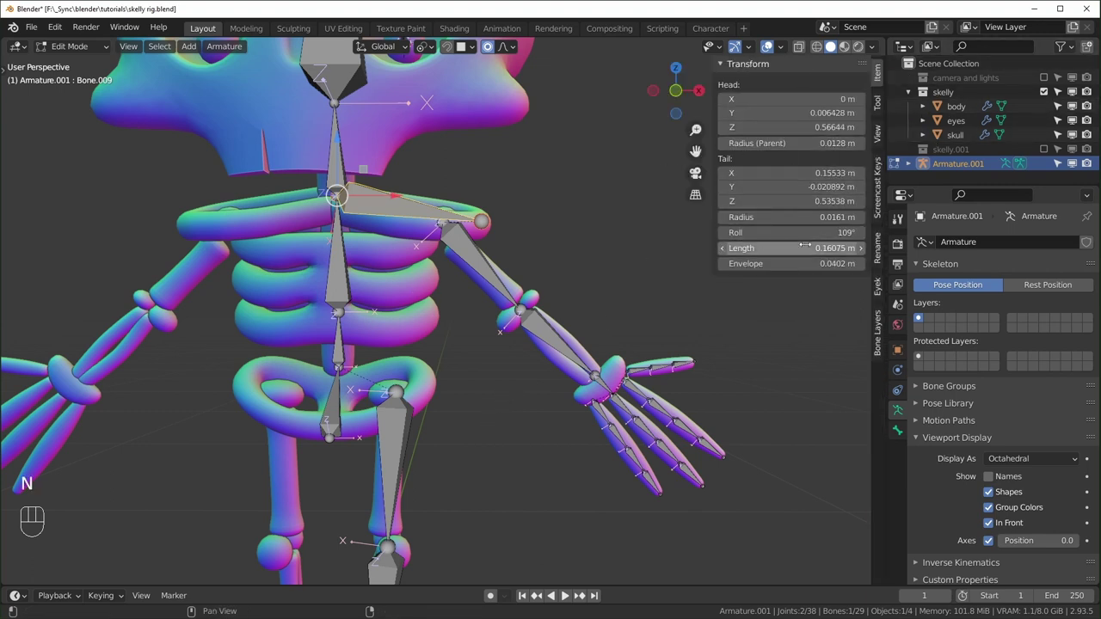
{"action": "left_click_drag", "start_coordinate": [791, 232], "coordinate": [736, 233]}
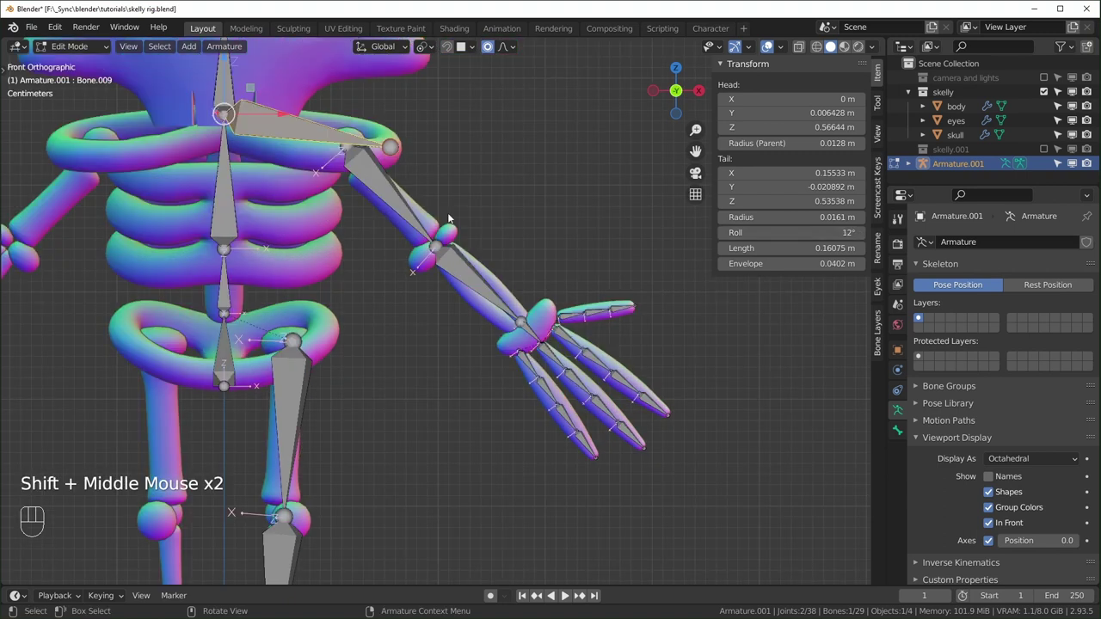
Step: Select the upper arm and forearm bones and adjust their roll together in front view
{"action": "left_click", "coordinate": [399, 193], "text": "shift"}
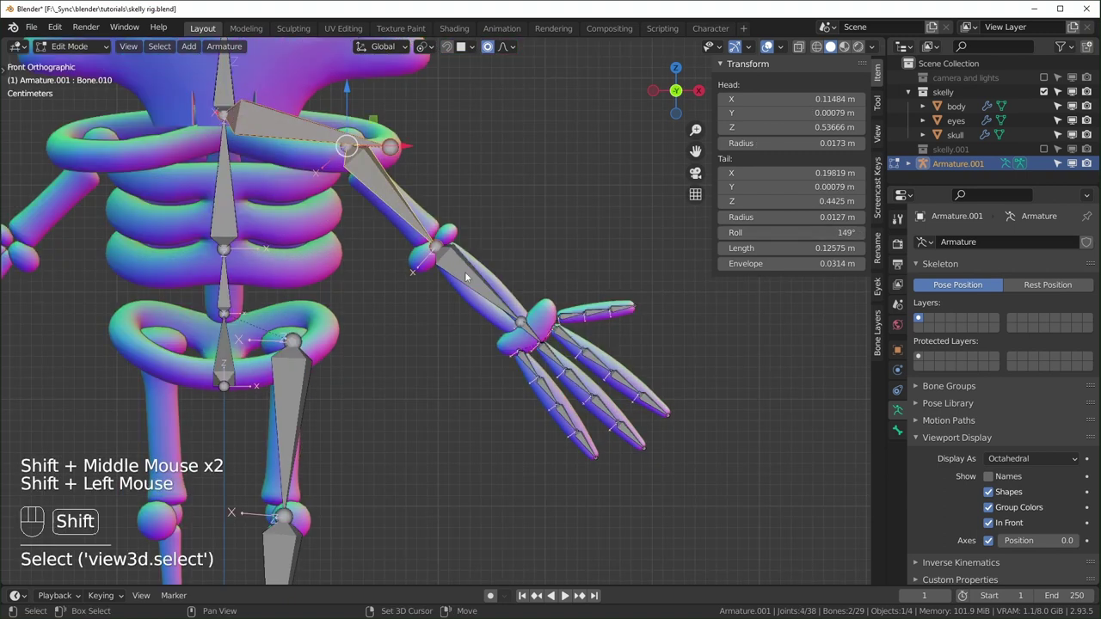
{"action": "left_click", "coordinate": [466, 265], "text": "shift"}
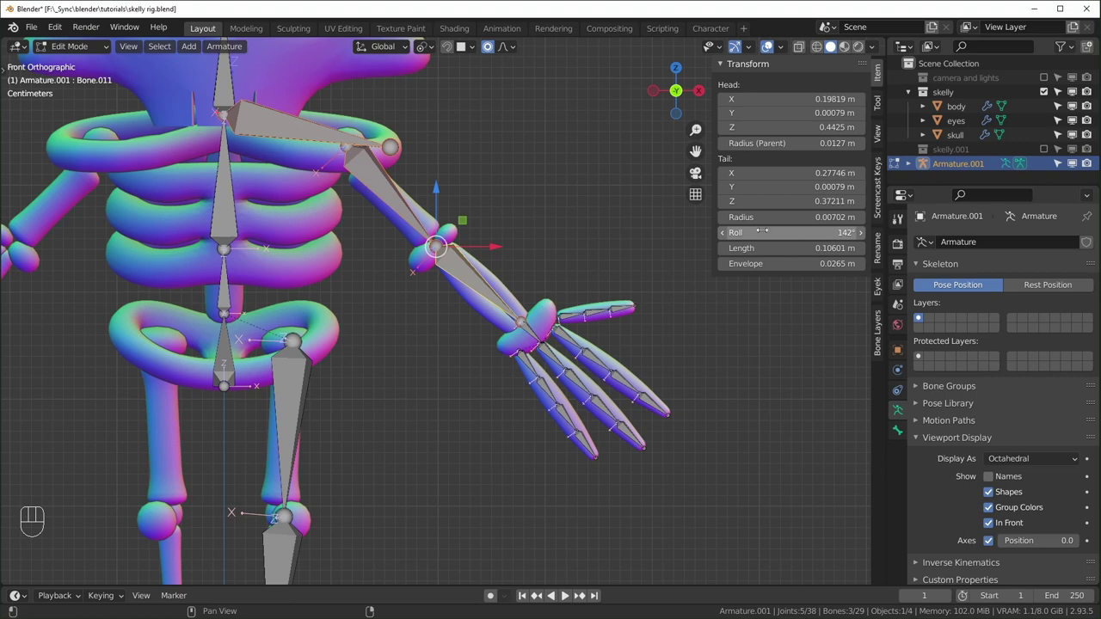
{"action": "mouse_move", "coordinate": [766, 232]}
{"action": "left_mouse_down", "text": "alt"}
{"action": "mouse_move", "coordinate": [734, 233]}
{"action": "mouse_move", "coordinate": [766, 232]}
{"action": "left_mouse_up", "text": "alt"}
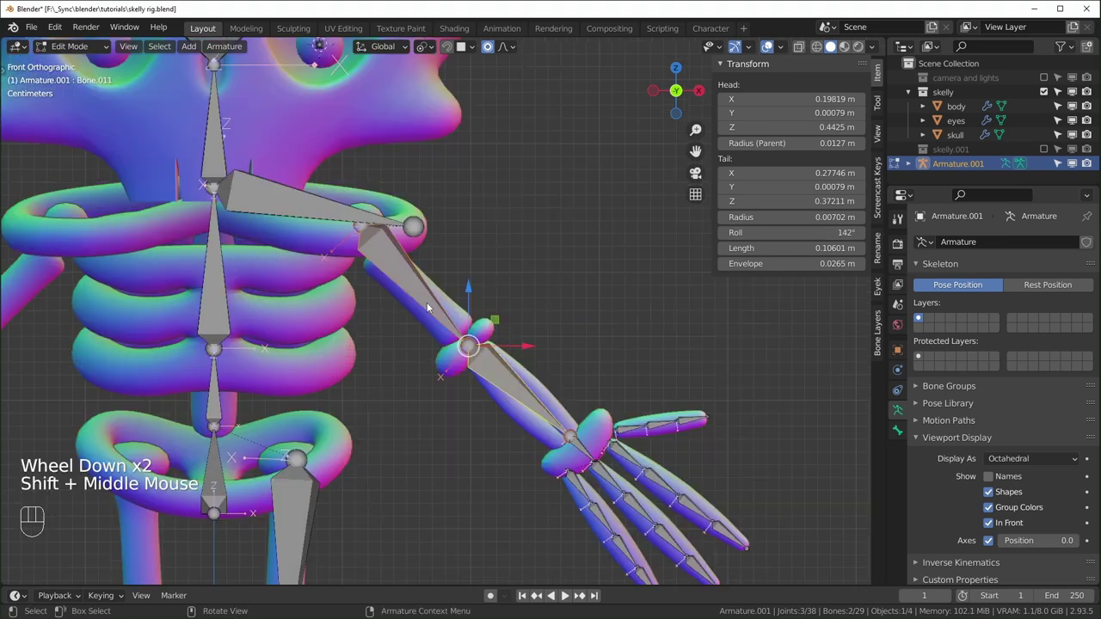
{"action": "middle_click_drag", "start_coordinate": [427, 302], "coordinate": [401, 275], "text": "shift"}
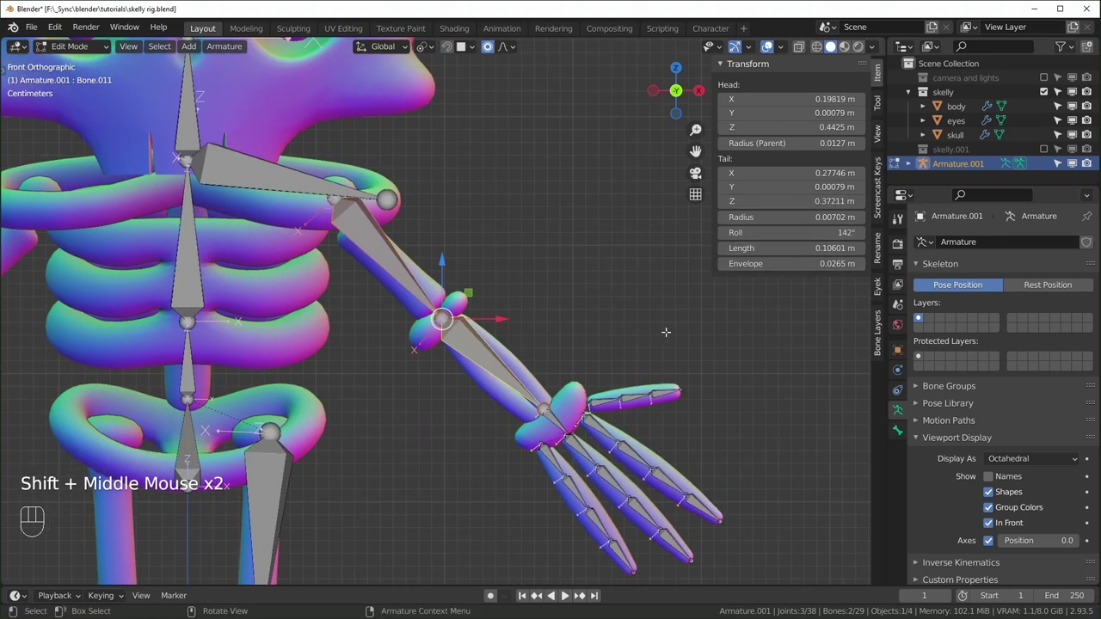
{"action": "left_click_drag", "start_coordinate": [745, 232], "coordinate": [693, 232], "text": "alt"}
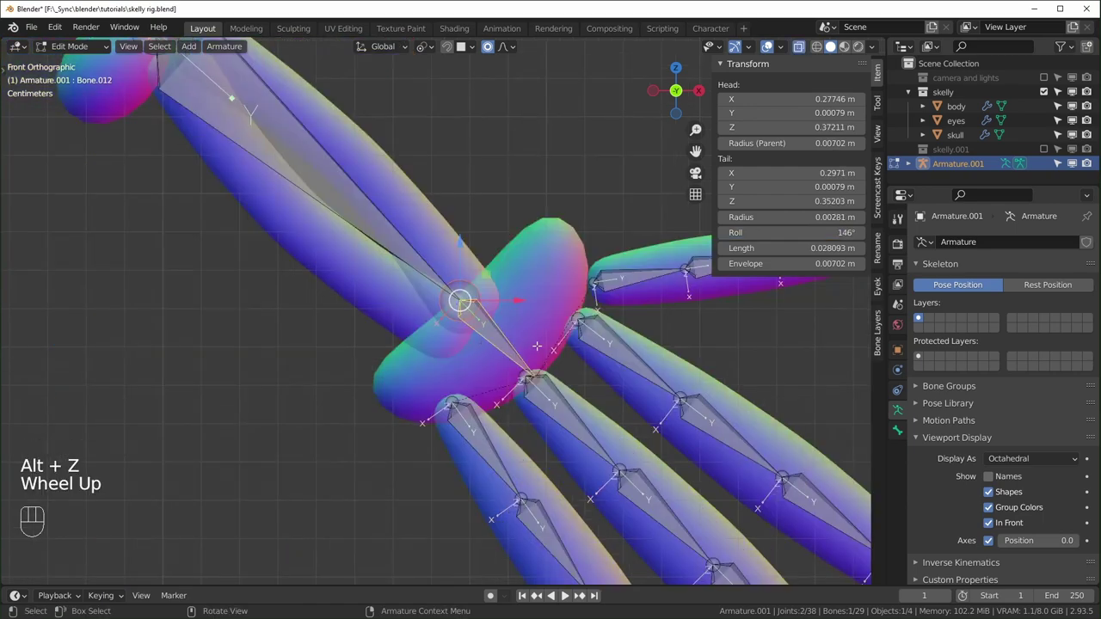
Step: Check the hand bone's orientation against the mesh and set its roll to 138°
{"action": "scroll", "coordinate": [483, 334], "scroll_direction": "down", "scroll_amount": 2}
{"action": "middle_click_drag", "start_coordinate": [482, 334], "coordinate": [397, 372]}
{"action": "scroll", "coordinate": [413, 361], "scroll_direction": "down", "scroll_amount": 1}
{"action": "scroll", "coordinate": [412, 361], "scroll_direction": "down", "scroll_amount": 1}
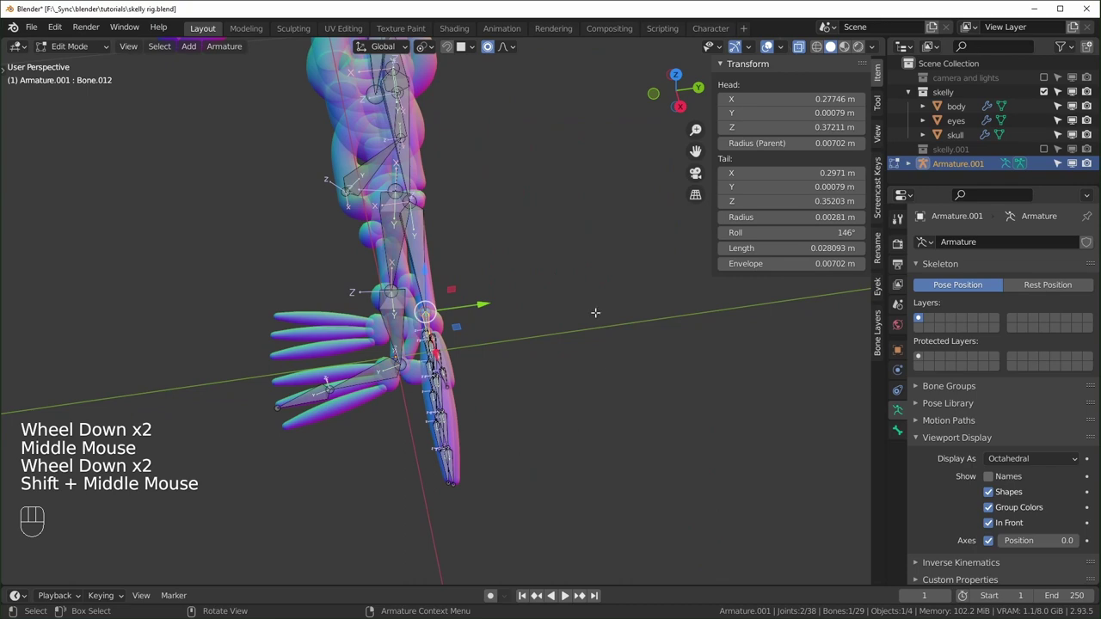
{"action": "middle_click_drag", "start_coordinate": [350, 488], "coordinate": [516, 405]}
{"action": "scroll", "coordinate": [516, 415], "scroll_direction": "up", "scroll_amount": 2}
{"action": "key", "text": "KP_1"}
{"action": "key", "text": "alt+z"}
{"action": "scroll", "coordinate": [518, 416], "scroll_direction": "up", "scroll_amount": 1}
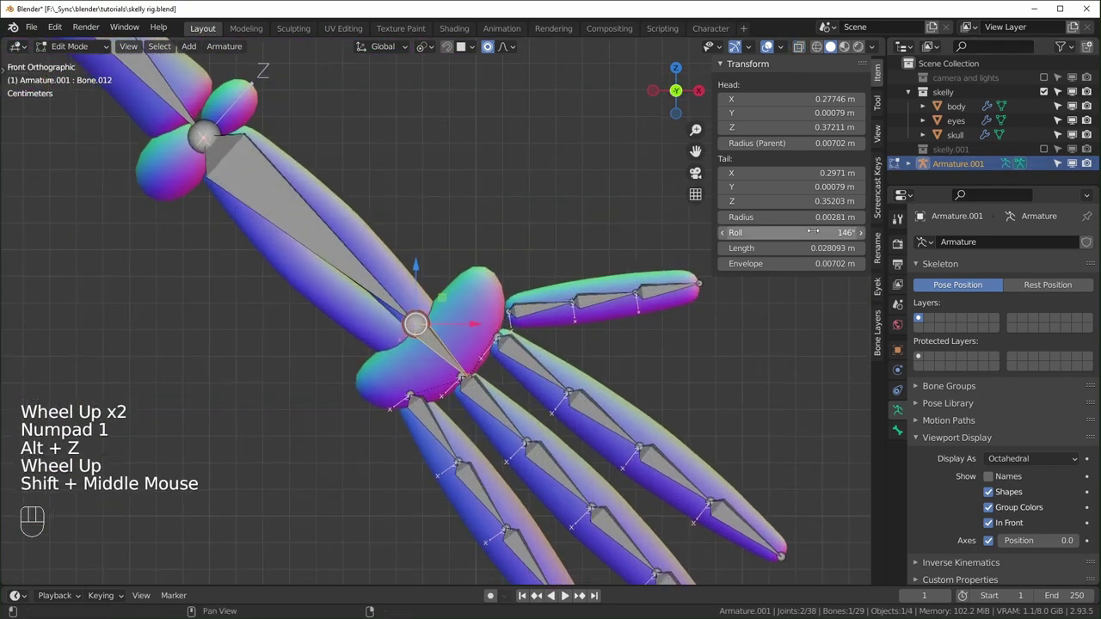
{"action": "left_click_drag", "start_coordinate": [791, 232], "coordinate": [755, 232]}
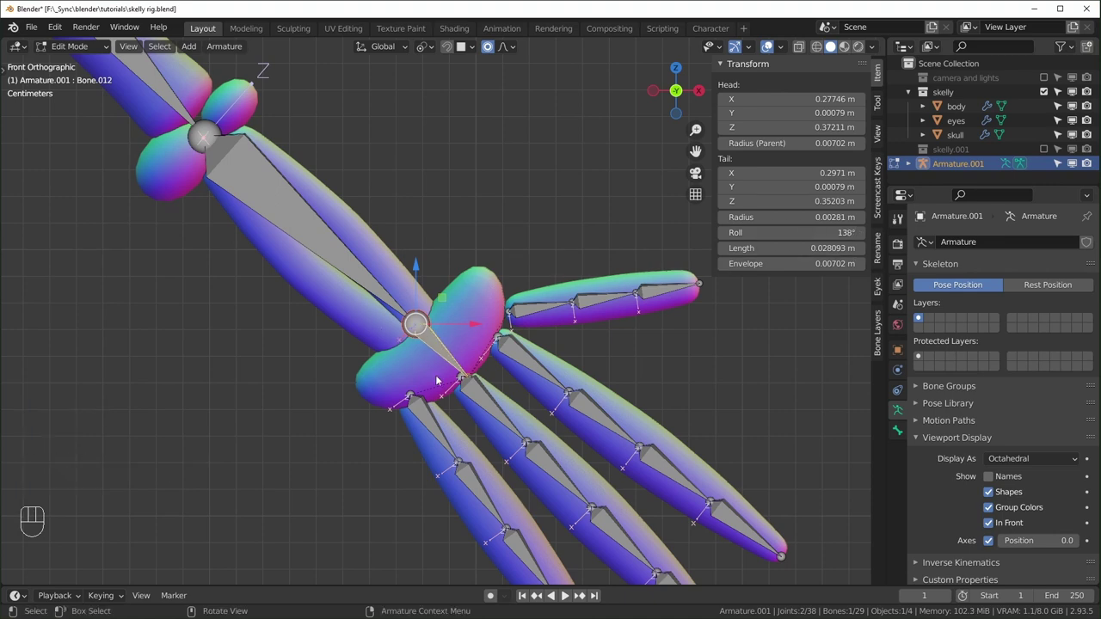
Step: Circle-select all four bones of the lowest finger and lower their roll together, bringing the roll value to 130°
{"action": "scroll", "coordinate": [435, 358], "scroll_direction": "down", "scroll_amount": 2}
{"action": "middle_click_drag", "start_coordinate": [435, 358], "coordinate": [484, 321], "text": "shift"}
{"action": "left_click", "coordinate": [483, 543]}
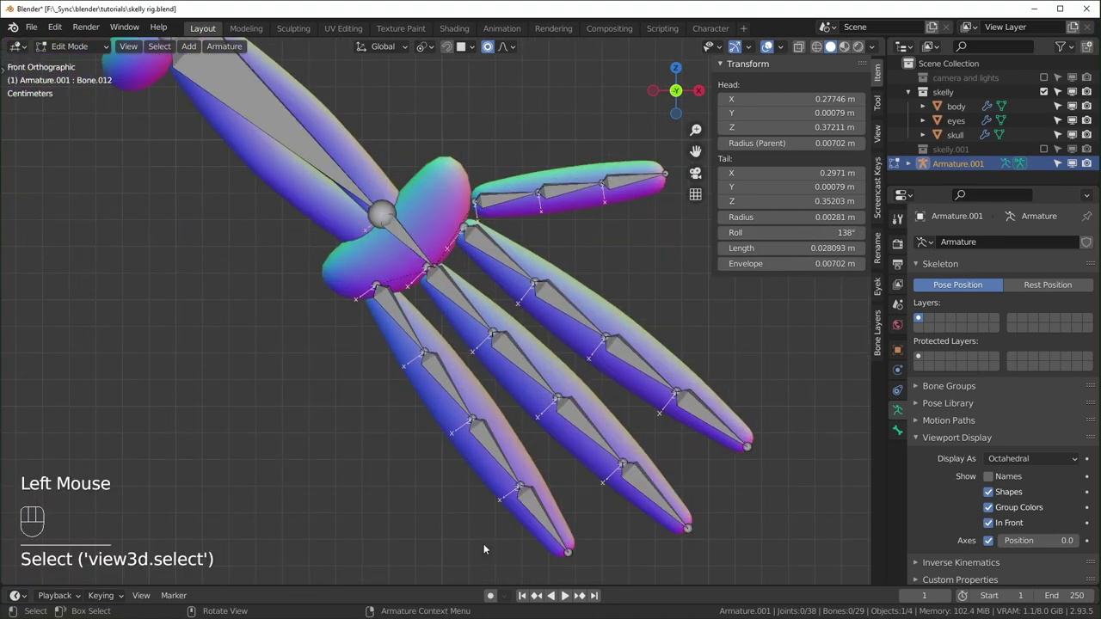
{"action": "key", "text": "c"}
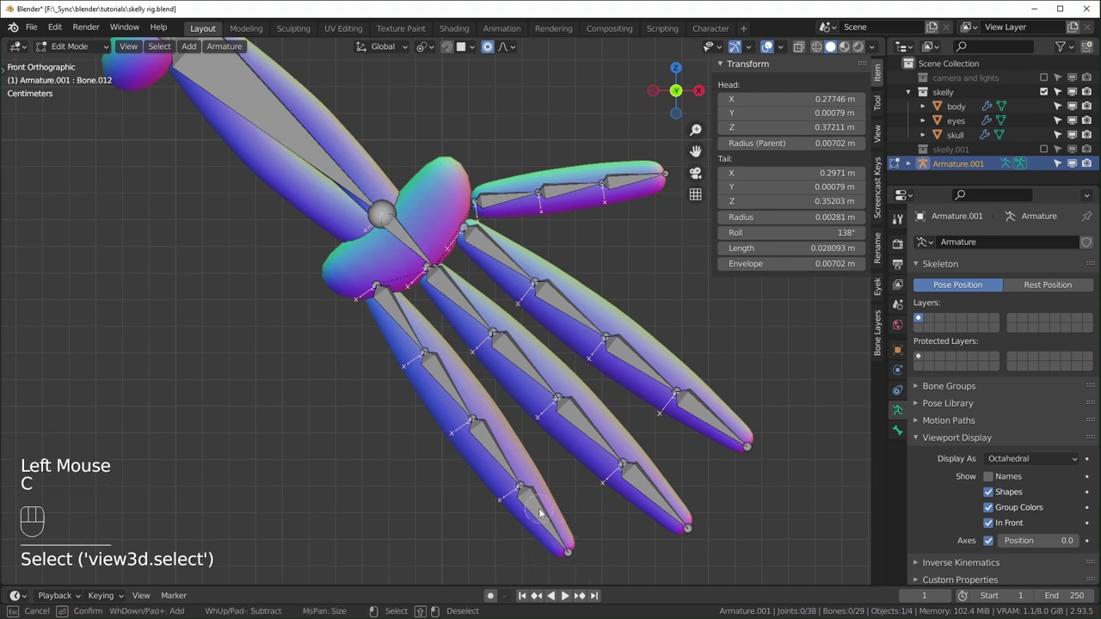
{"action": "left_click", "coordinate": [569, 549]}
{"action": "left_click_drag", "start_coordinate": [438, 379], "coordinate": [393, 307]}
{"action": "right_click", "coordinate": [277, 311]}
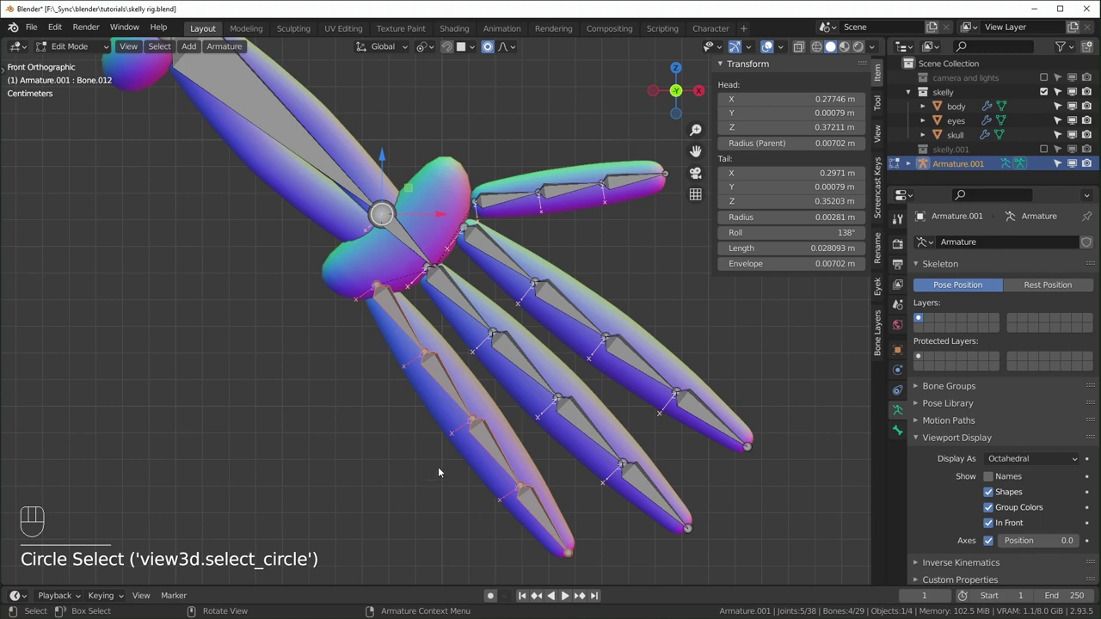
{"action": "middle_click_drag", "start_coordinate": [576, 487], "coordinate": [470, 547]}
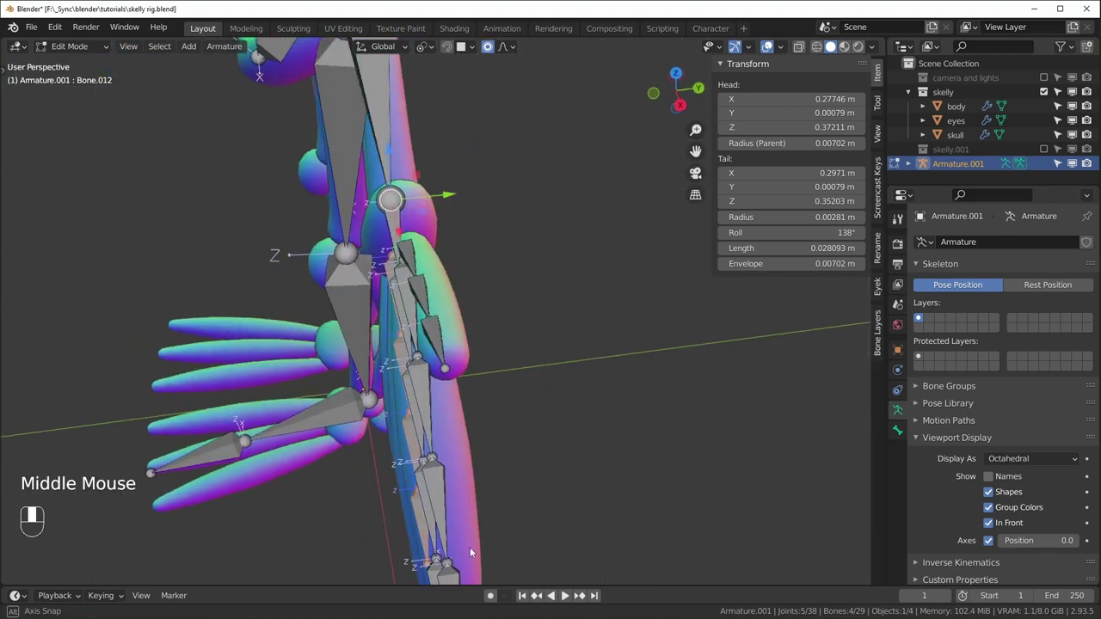
{"action": "scroll", "coordinate": [469, 555], "scroll_direction": "down", "scroll_amount": 2}
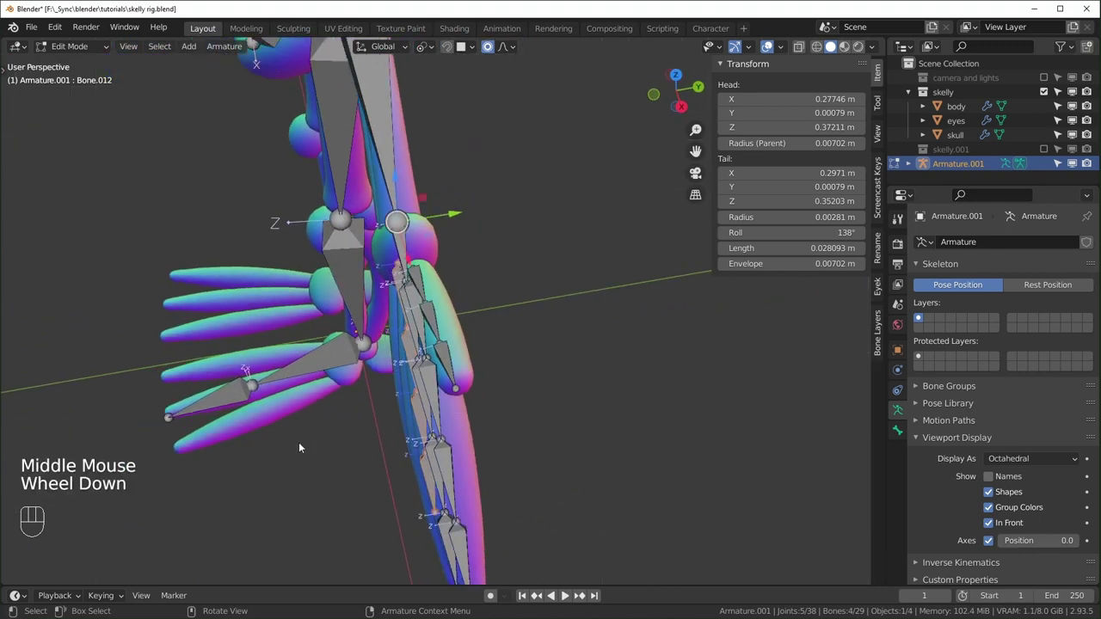
{"action": "middle_click_drag", "start_coordinate": [436, 492], "coordinate": [565, 442]}
{"action": "key", "text": "KP_1"}
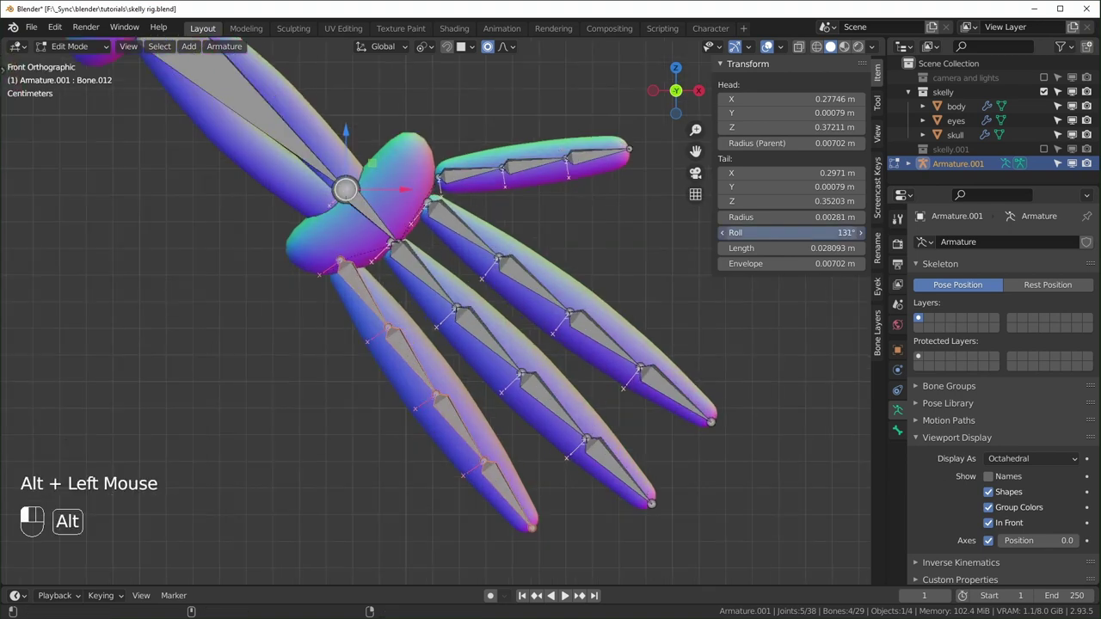
{"action": "left_click_drag", "start_coordinate": [791, 233], "coordinate": [784, 232], "text": "alt"}
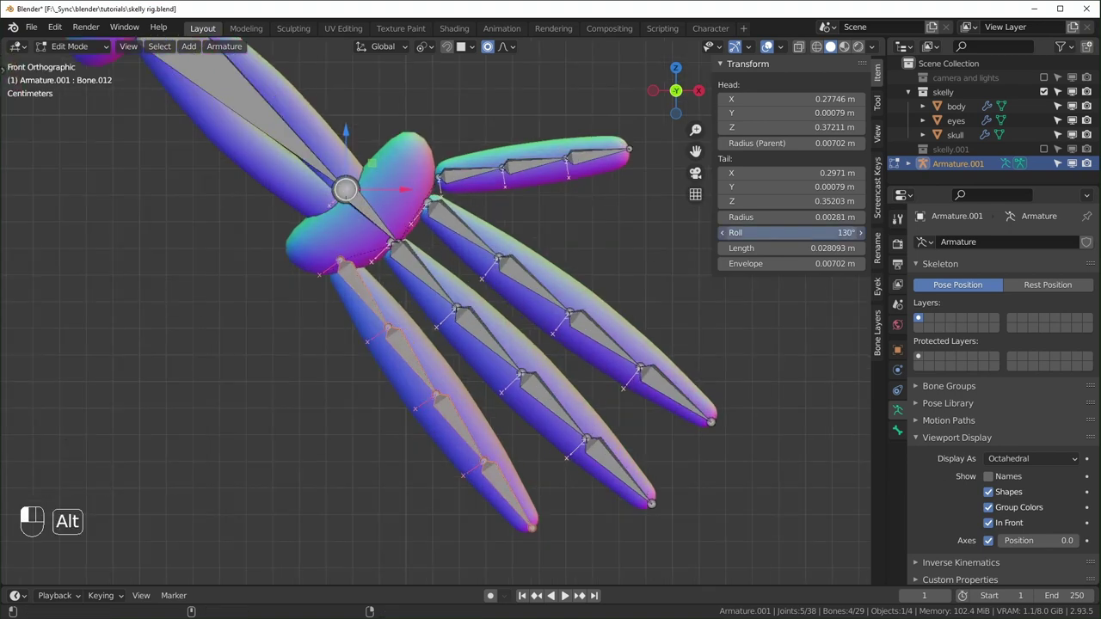
Step: Circle-select the four bones of the middle finger and lower their roll together, bringing the roll value to 120°
{"action": "left_click", "coordinate": [711, 506]}
{"action": "key", "text": "c"}
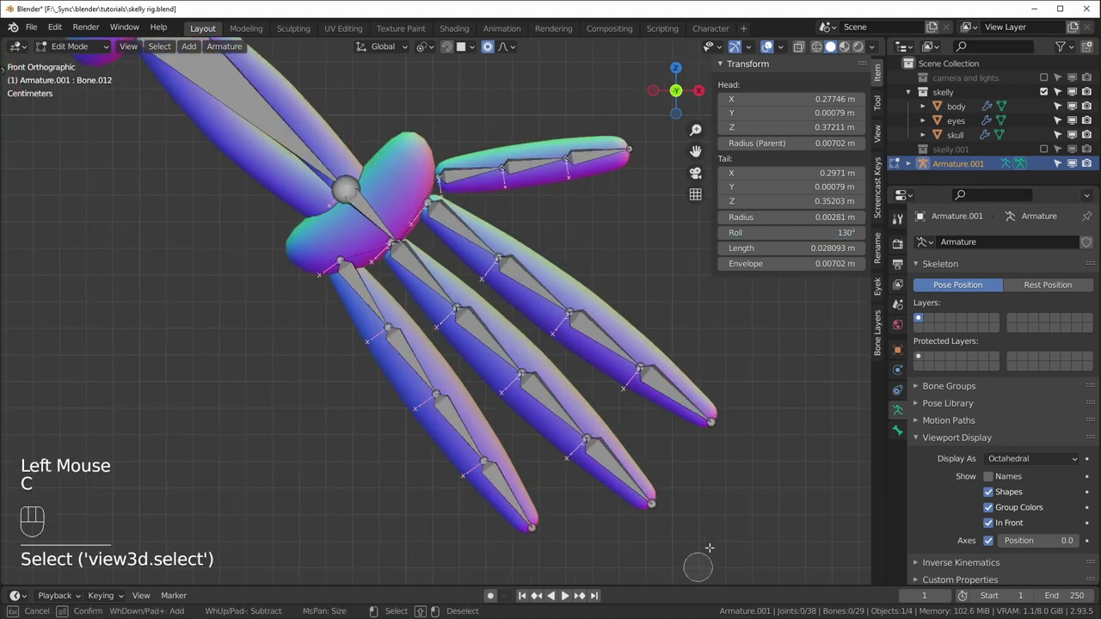
{"action": "key", "text": "c"}
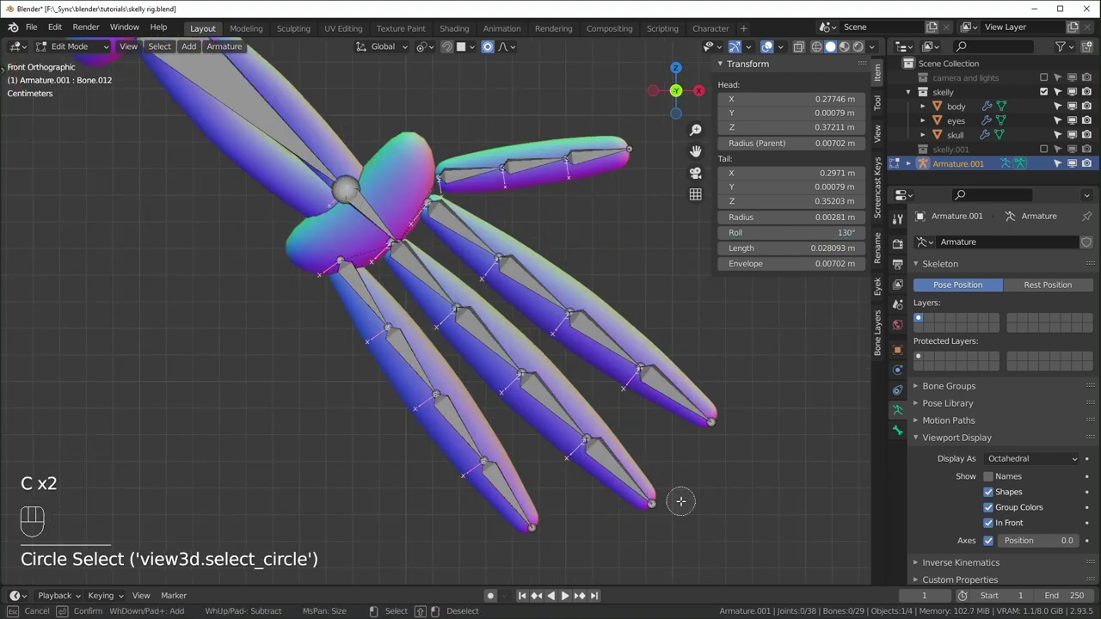
{"action": "scroll", "coordinate": [669, 512], "scroll_direction": "up", "scroll_amount": 2}
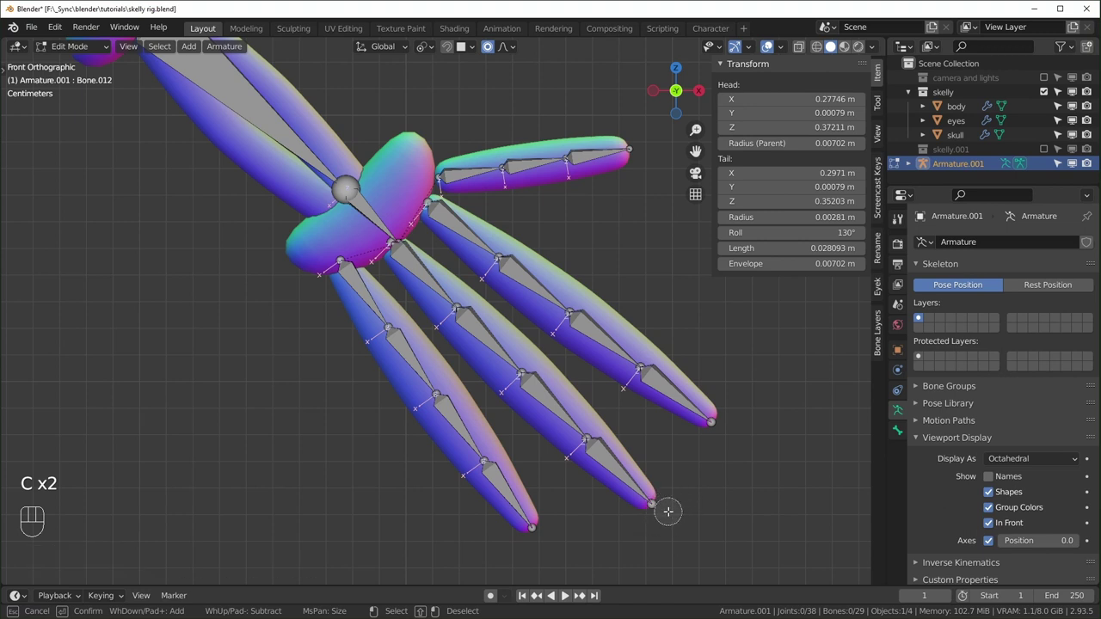
{"action": "mouse_move", "coordinate": [669, 512]}
{"action": "left_mouse_down"}
{"action": "mouse_move", "coordinate": [634, 506]}
{"action": "mouse_move", "coordinate": [533, 382]}
{"action": "left_mouse_up"}
{"action": "left_click_drag", "start_coordinate": [496, 341], "coordinate": [404, 258]}
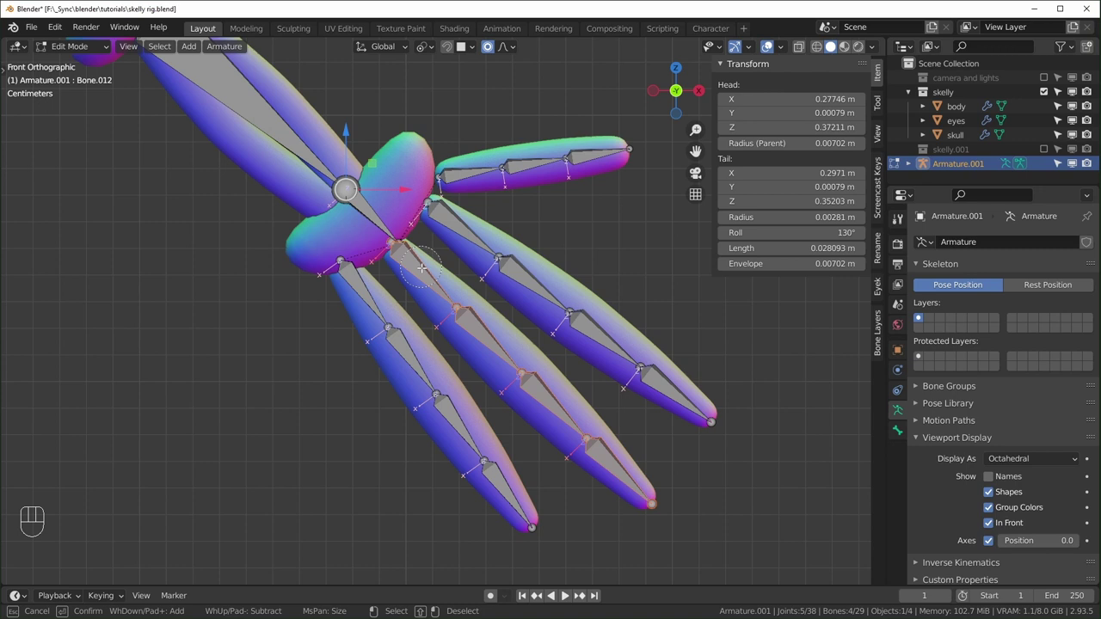
{"action": "right_click", "coordinate": [670, 503]}
{"action": "left_click", "coordinate": [626, 465]}
{"action": "key", "text": "c"}
{"action": "right_click", "coordinate": [649, 491]}
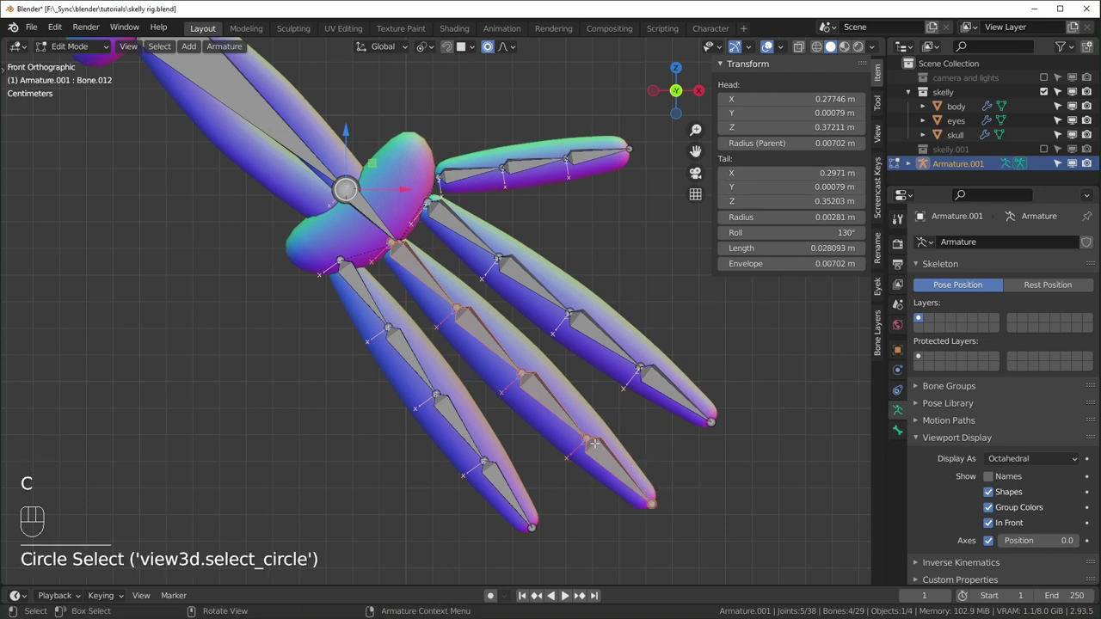
{"action": "left_click_drag", "start_coordinate": [792, 232], "coordinate": [774, 233], "text": "alt"}
Step: Circle-select the four bones of the finger next to the thumb and lower their roll together
{"action": "left_click", "coordinate": [752, 430]}
{"action": "key", "text": "c"}
{"action": "left_click_drag", "start_coordinate": [714, 423], "coordinate": [428, 203]}
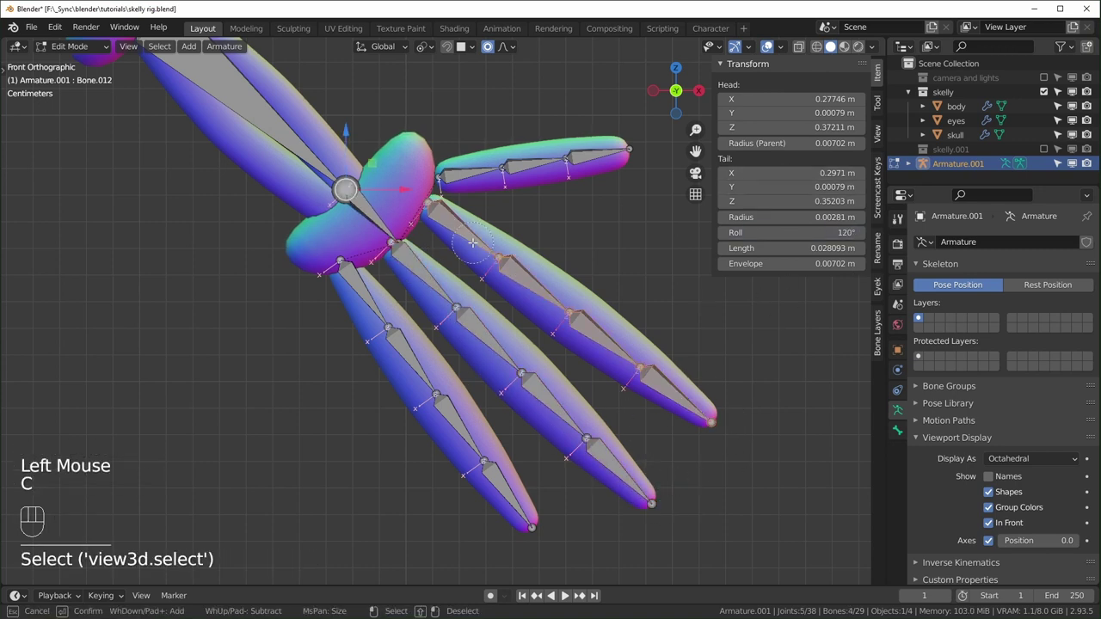
{"action": "right_click", "coordinate": [430, 206]}
{"action": "mouse_move", "coordinate": [791, 232]}
{"action": "left_mouse_down", "text": "alt"}
{"action": "mouse_move", "coordinate": [805, 232]}
{"action": "mouse_move", "coordinate": [776, 232]}
{"action": "left_mouse_up", "text": "alt"}
Step: Circle-select the three thumb bones and lower their roll together, bringing the roll value to 114°
{"action": "left_click", "coordinate": [662, 241]}
{"action": "key", "text": "c"}
{"action": "left_click_drag", "start_coordinate": [629, 150], "coordinate": [481, 173]}
{"action": "right_click", "coordinate": [482, 173]}
{"action": "left_click_drag", "start_coordinate": [791, 233], "coordinate": [781, 232], "text": "alt"}
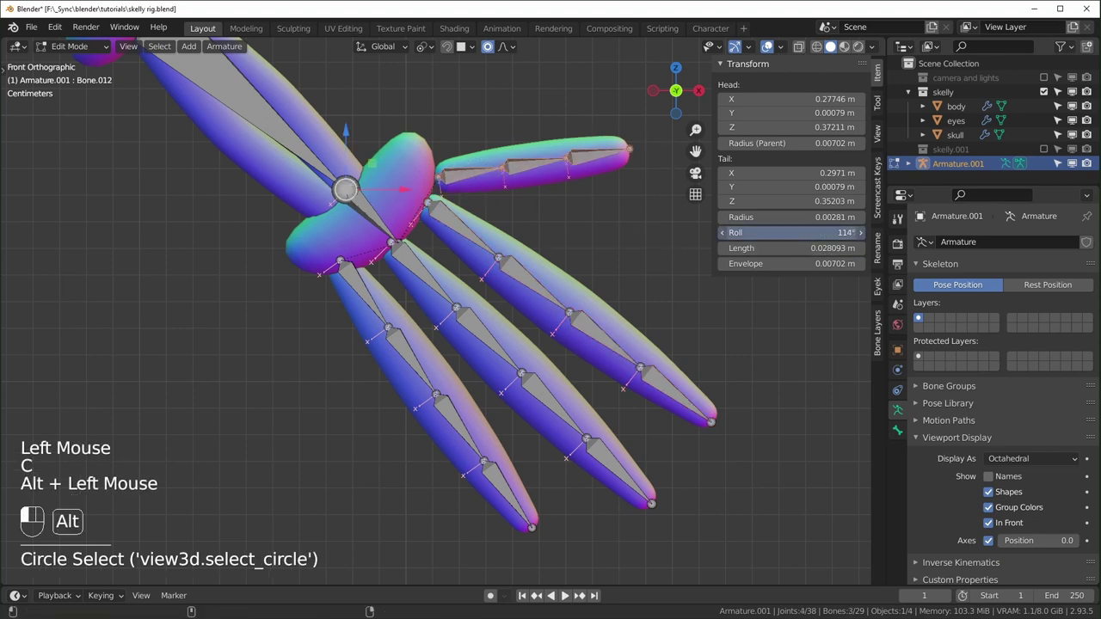
Step: Clear the thumb selection, reselect only the hand bone and increase its roll
{"action": "left_click", "coordinate": [663, 240]}
{"action": "middle_click_drag", "start_coordinate": [381, 220], "coordinate": [450, 267], "text": "shift"}
{"action": "left_click", "coordinate": [449, 267]}
{"action": "left_click_drag", "start_coordinate": [774, 232], "coordinate": [805, 232], "text": "alt"}
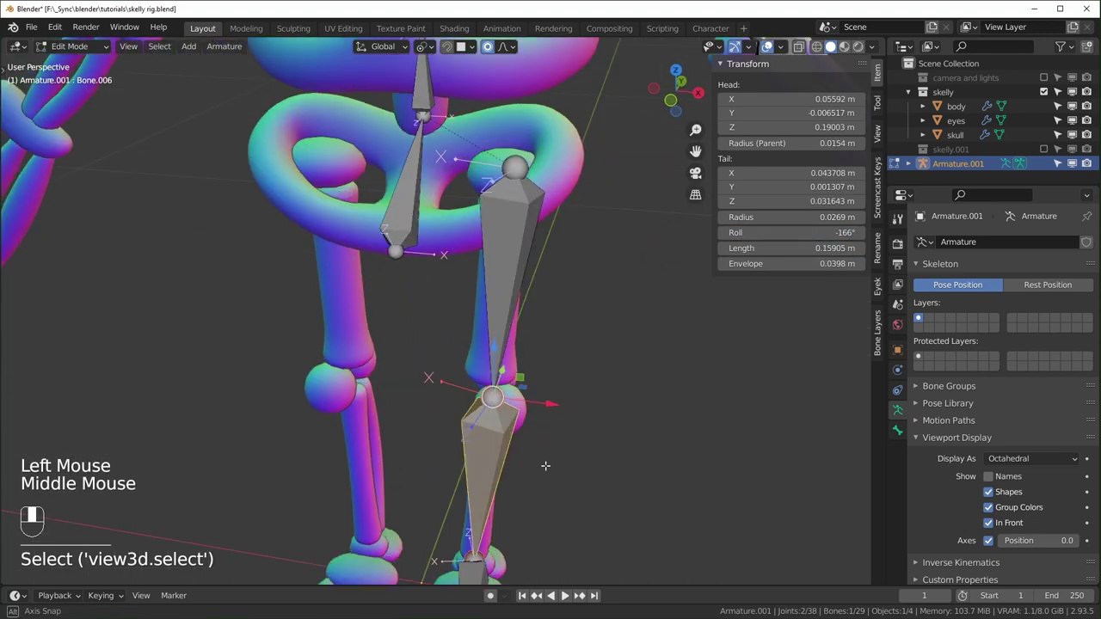
Step: Turn on X-ray display and examine the thigh bone's axes from the top view
{"action": "middle_click_drag", "start_coordinate": [550, 387], "coordinate": [523, 154]}
{"action": "scroll", "coordinate": [516, 172], "scroll_direction": "down", "scroll_amount": 2}
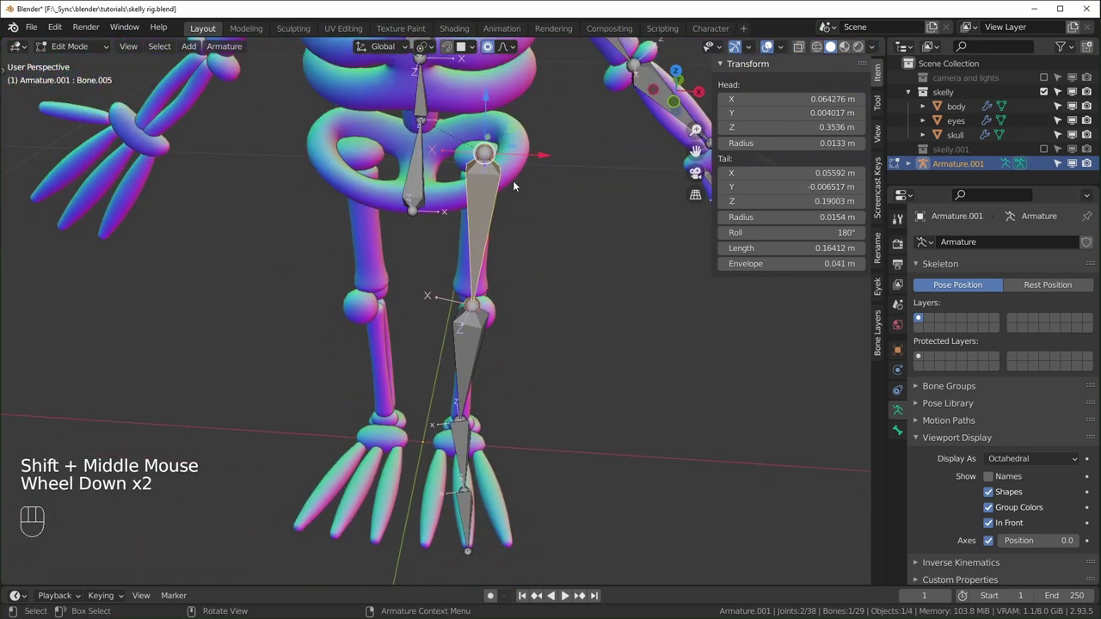
{"action": "key", "text": "KP_7"}
{"action": "key", "text": "alt+z"}
{"action": "scroll", "coordinate": [507, 437], "scroll_direction": "up", "scroll_amount": 2}
{"action": "middle_click_drag", "start_coordinate": [506, 437], "coordinate": [480, 293], "text": "shift"}
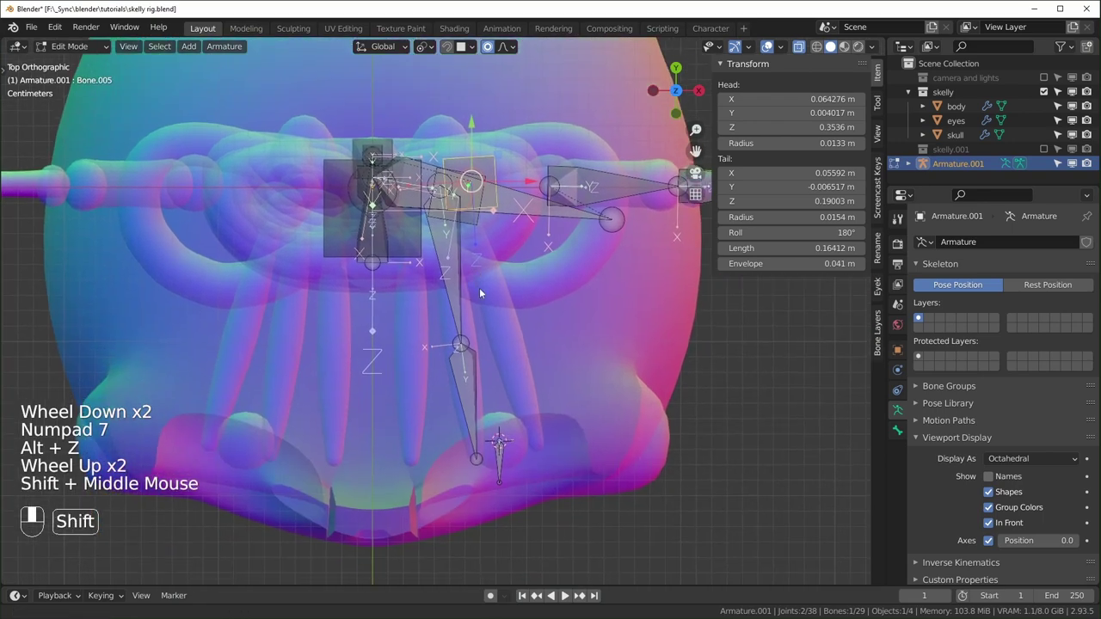
{"action": "middle_click_drag", "start_coordinate": [565, 285], "coordinate": [557, 350], "text": "shift"}
{"action": "left_click_drag", "start_coordinate": [796, 248], "coordinate": [860, 248]}
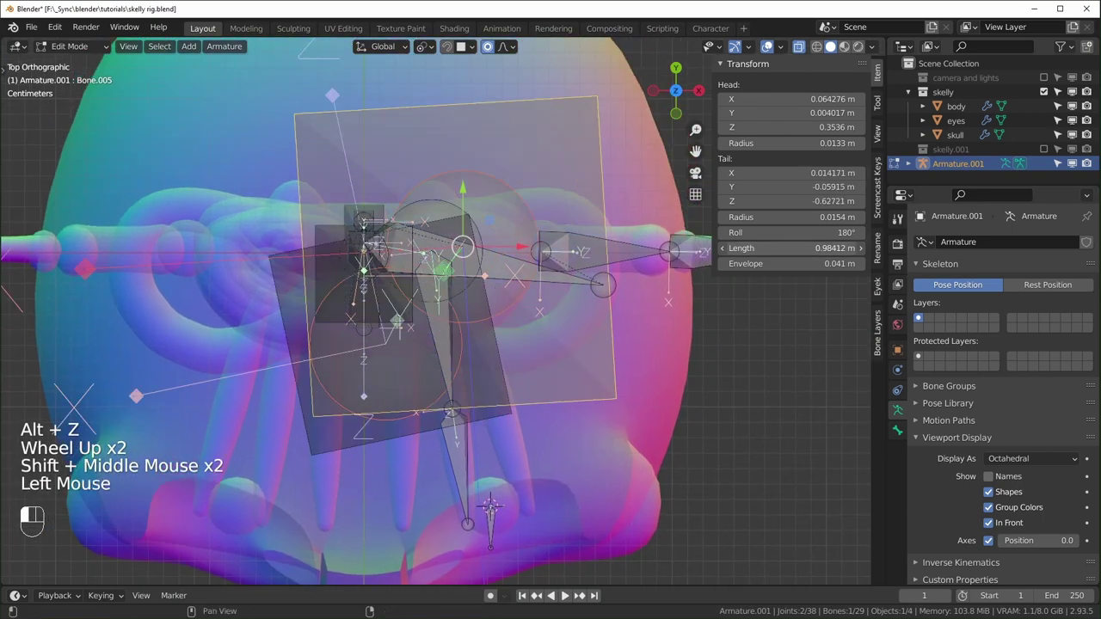
{"action": "scroll", "coordinate": [490, 508], "scroll_direction": "down", "scroll_amount": 1}
{"action": "middle_click_drag", "start_coordinate": [490, 508], "coordinate": [461, 439]}
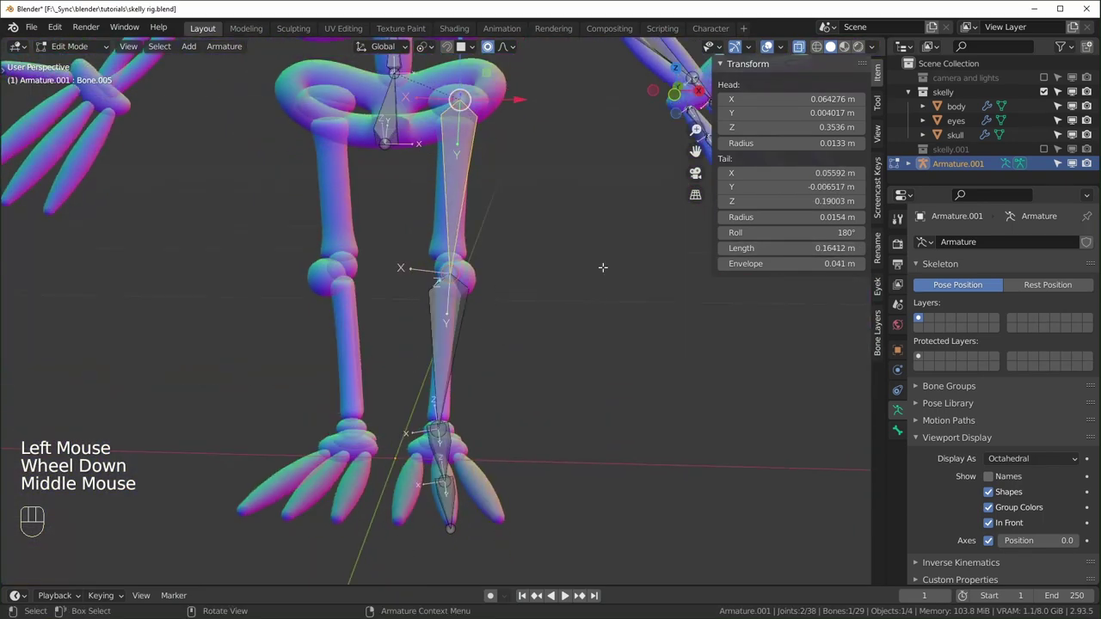
{"action": "middle_click_drag", "start_coordinate": [508, 314], "coordinate": [479, 233]}
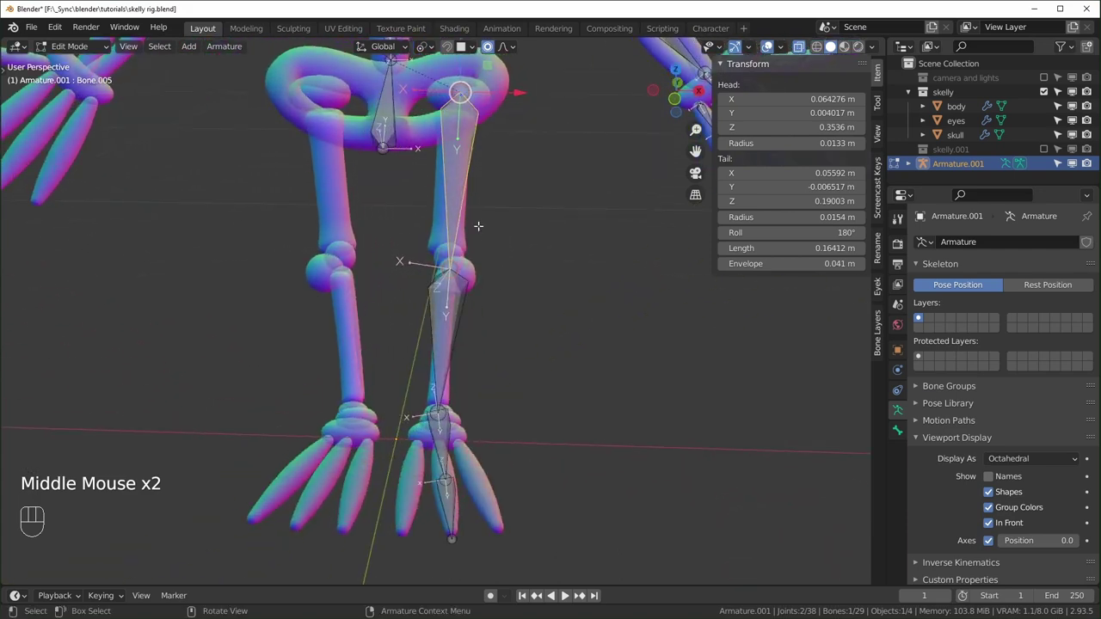
Step: Lower the thigh bone's roll to 178° while checking its orientation from the top view
{"action": "key", "text": "KP_7"}
{"action": "scroll", "coordinate": [556, 348], "scroll_direction": "up", "scroll_amount": 2}
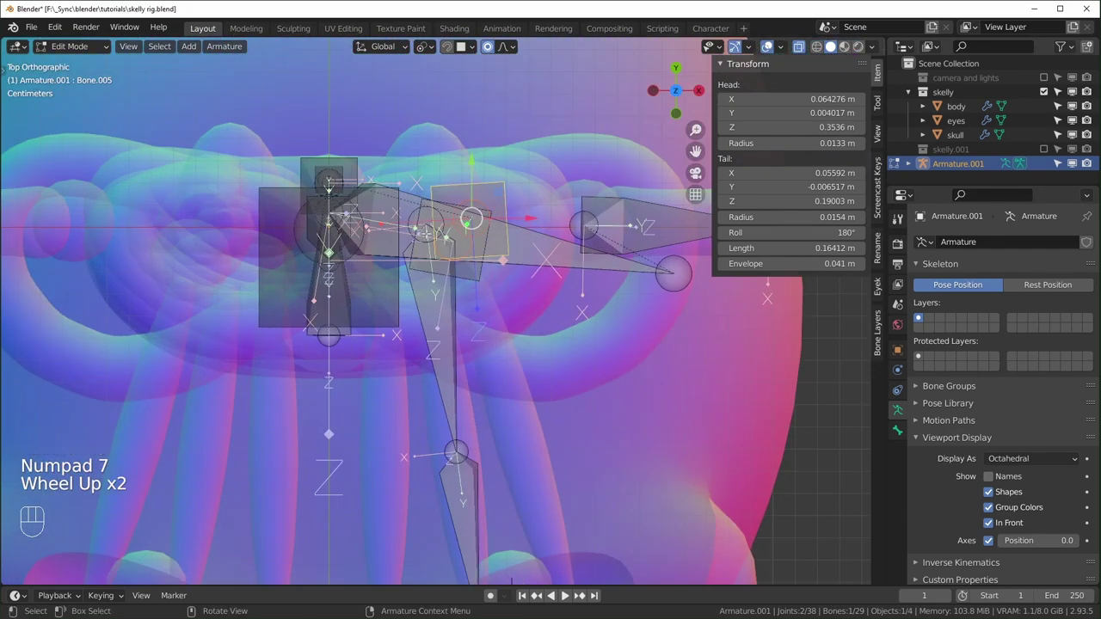
{"action": "scroll", "coordinate": [505, 421], "scroll_direction": "down", "scroll_amount": 2}
{"action": "scroll", "coordinate": [504, 421], "scroll_direction": "up", "scroll_amount": 1}
{"action": "left_click_drag", "start_coordinate": [791, 233], "coordinate": [786, 232]}
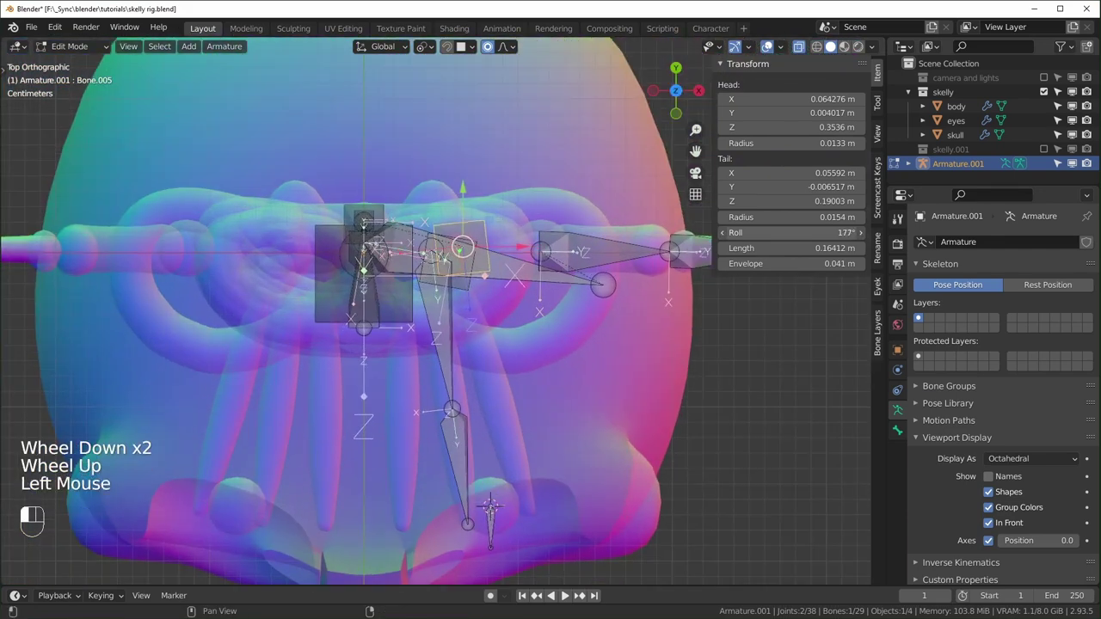
{"action": "scroll", "coordinate": [368, 368], "scroll_direction": "up", "scroll_amount": 2}
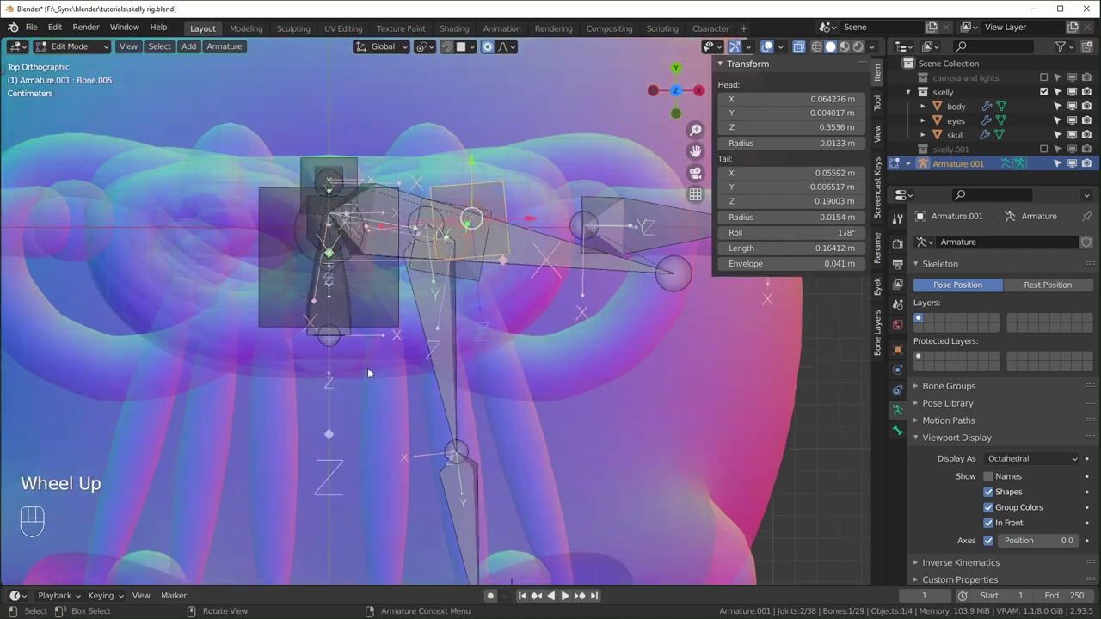
Step: Select the shin bone and lower its roll to -172°
{"action": "middle_click_drag", "start_coordinate": [513, 434], "coordinate": [518, 328]}
{"action": "scroll", "coordinate": [510, 356], "scroll_direction": "down", "scroll_amount": 3}
{"action": "scroll", "coordinate": [505, 367], "scroll_direction": "up", "scroll_amount": 2}
{"action": "left_click", "coordinate": [438, 317]}
{"action": "scroll", "coordinate": [524, 345], "scroll_direction": "up", "scroll_amount": 1}
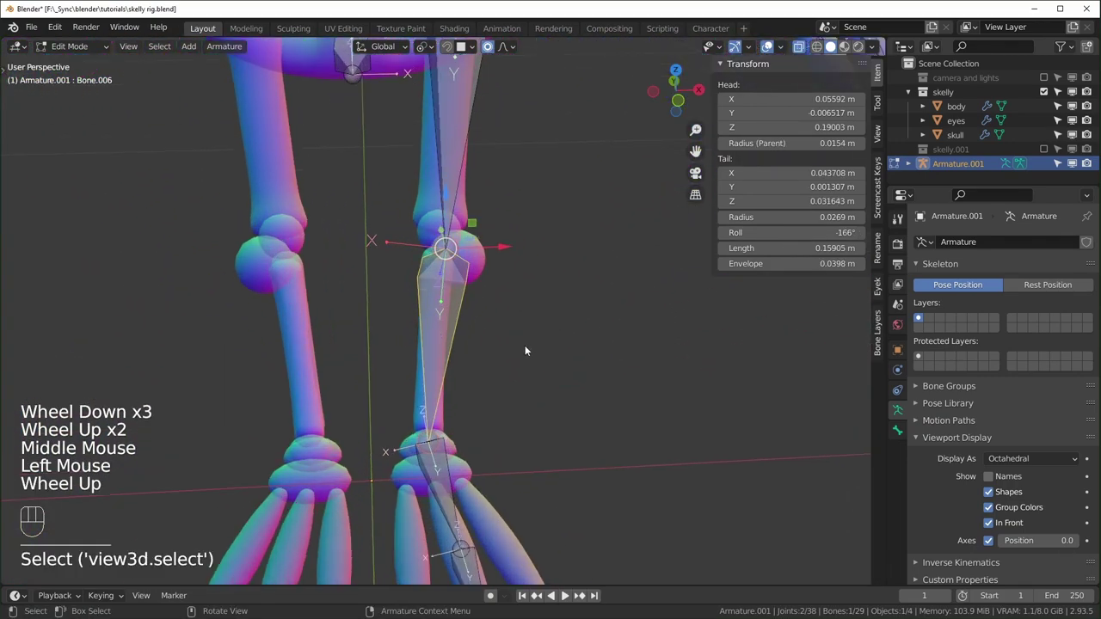
{"action": "left_click_drag", "start_coordinate": [792, 232], "coordinate": [541, 207]}
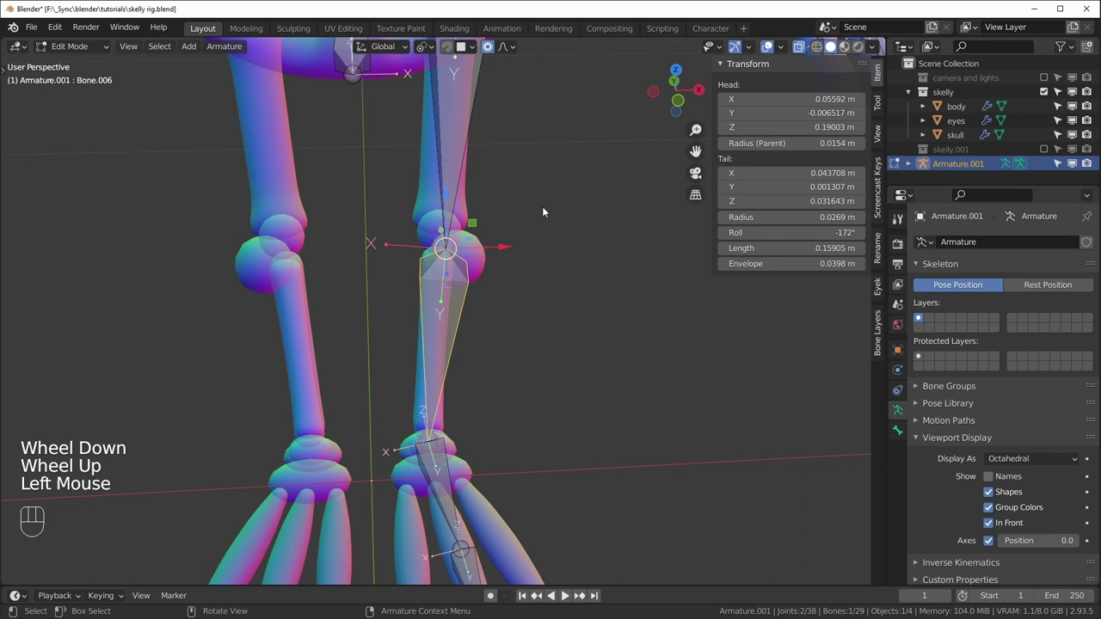
Step: Select the foot and toe bones in front view and adjust their roll together, bringing the roll value to 96°
{"action": "left_click", "coordinate": [449, 161]}
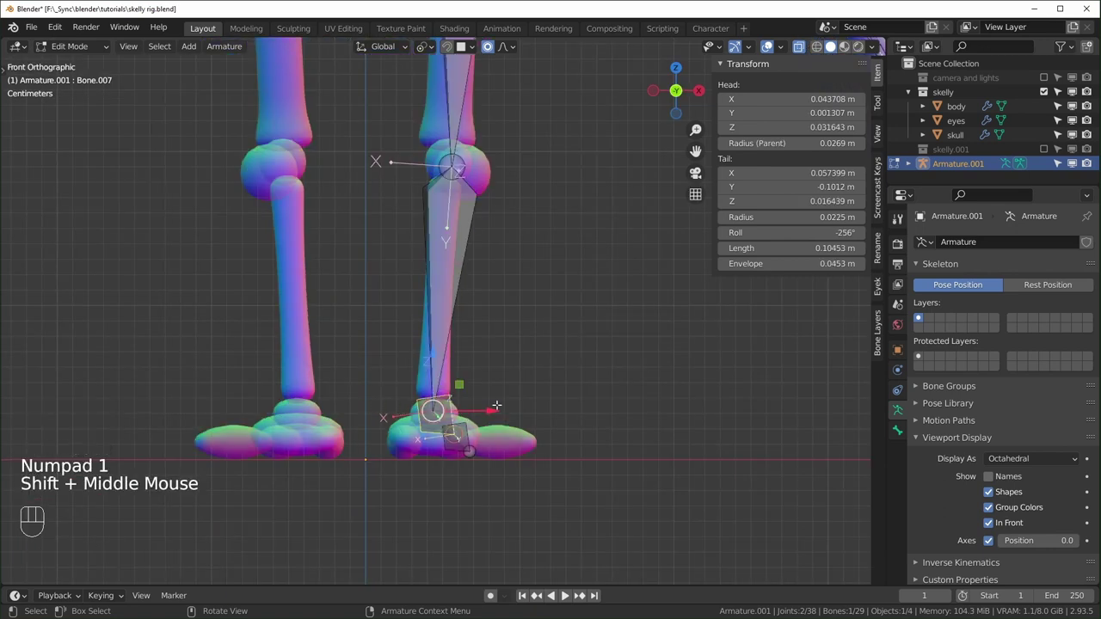
{"action": "left_click", "coordinate": [454, 436], "text": "shift"}
{"action": "left_click_drag", "start_coordinate": [792, 232], "coordinate": [813, 233], "text": "alt"}
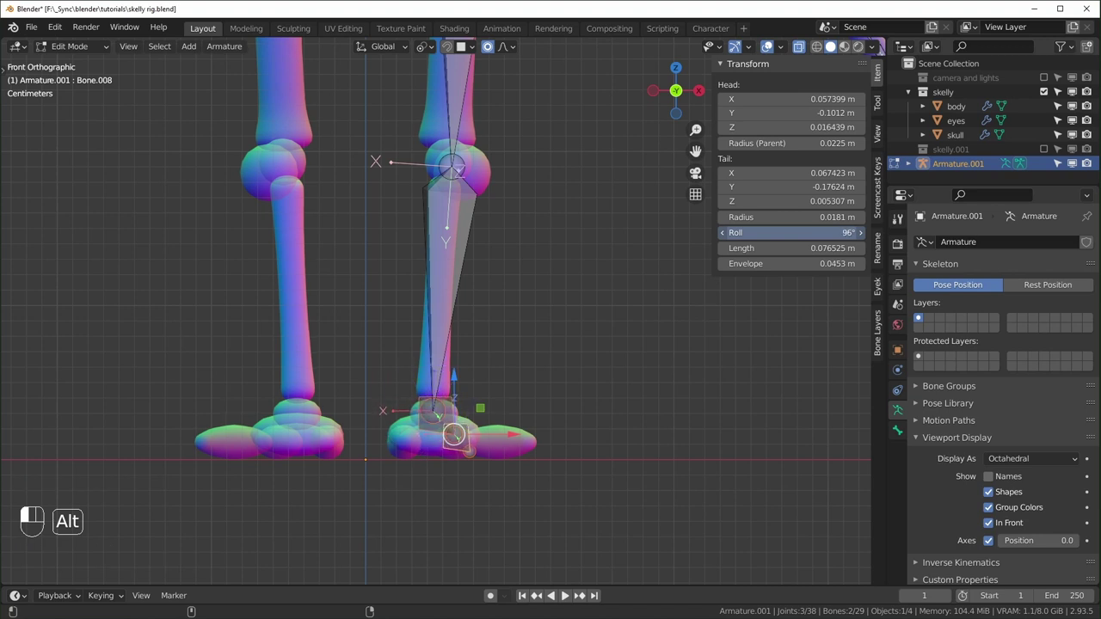
{"action": "left_click_drag", "start_coordinate": [813, 232], "coordinate": [813, 232], "text": "alt"}
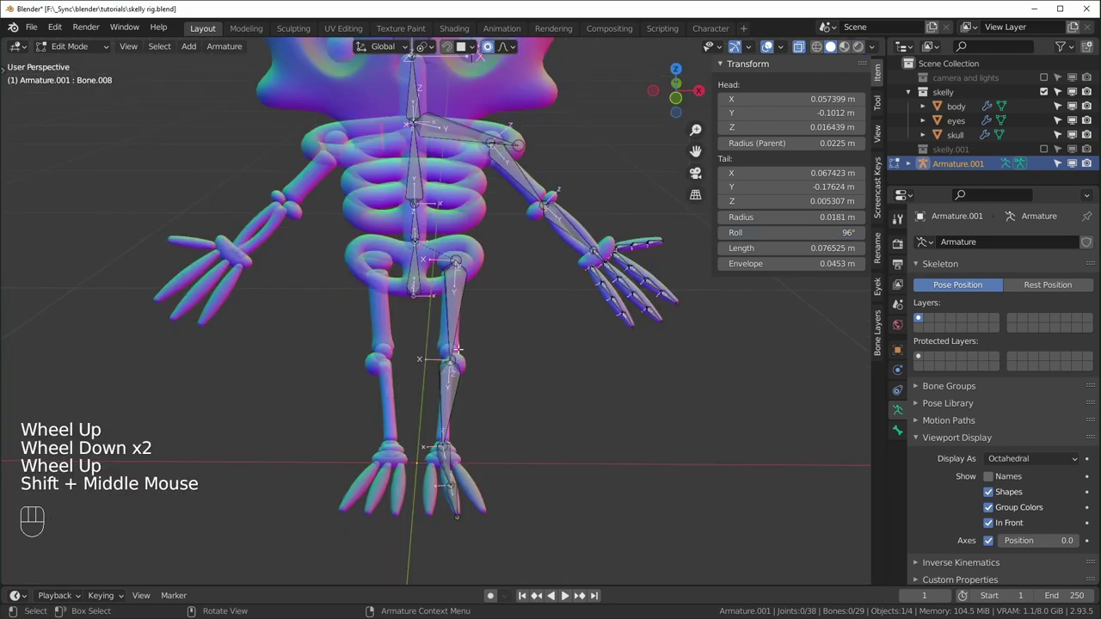
Step: Leave Edit Mode, turn off X-ray display and switch the armature to Pose Mode
{"action": "key", "text": "Tab"}
{"action": "key", "text": "alt+z"}
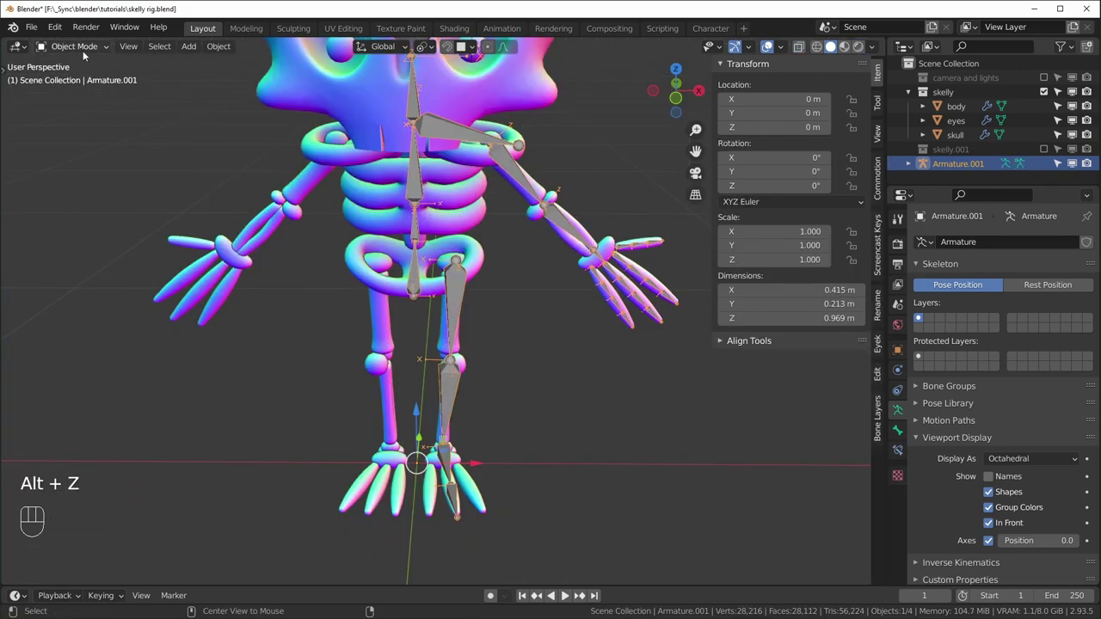
{"action": "left_click", "coordinate": [74, 47]}
{"action": "left_click", "coordinate": [77, 94]}
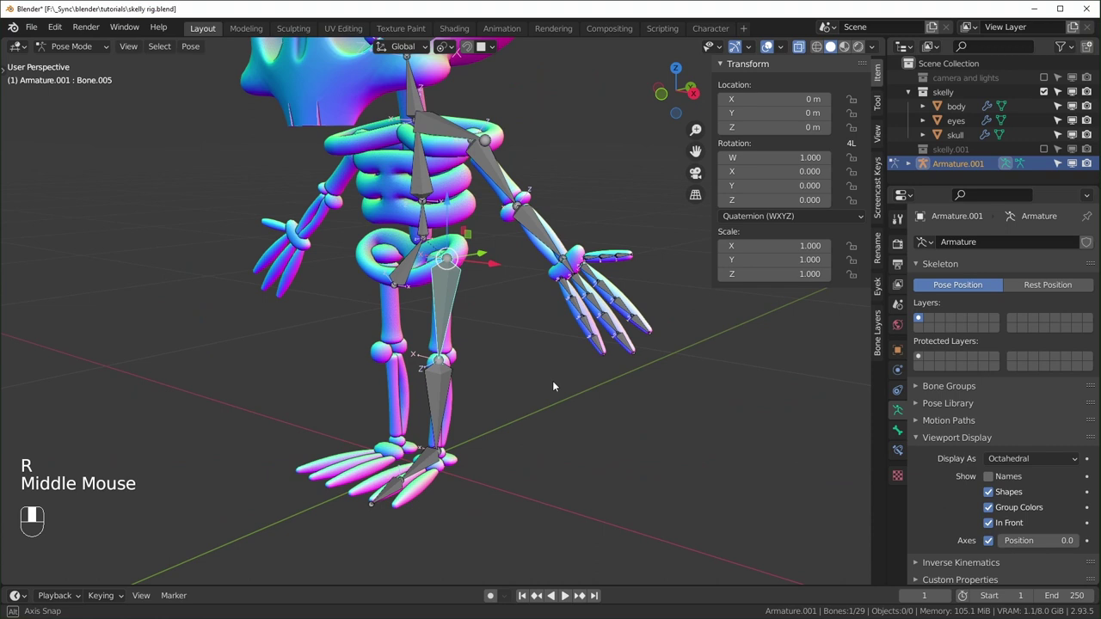
Step: Test the thigh bone by rotating it about its local X axis, and cancel the rotation
{"action": "middle_click_drag", "start_coordinate": [553, 386], "coordinate": [521, 367]}
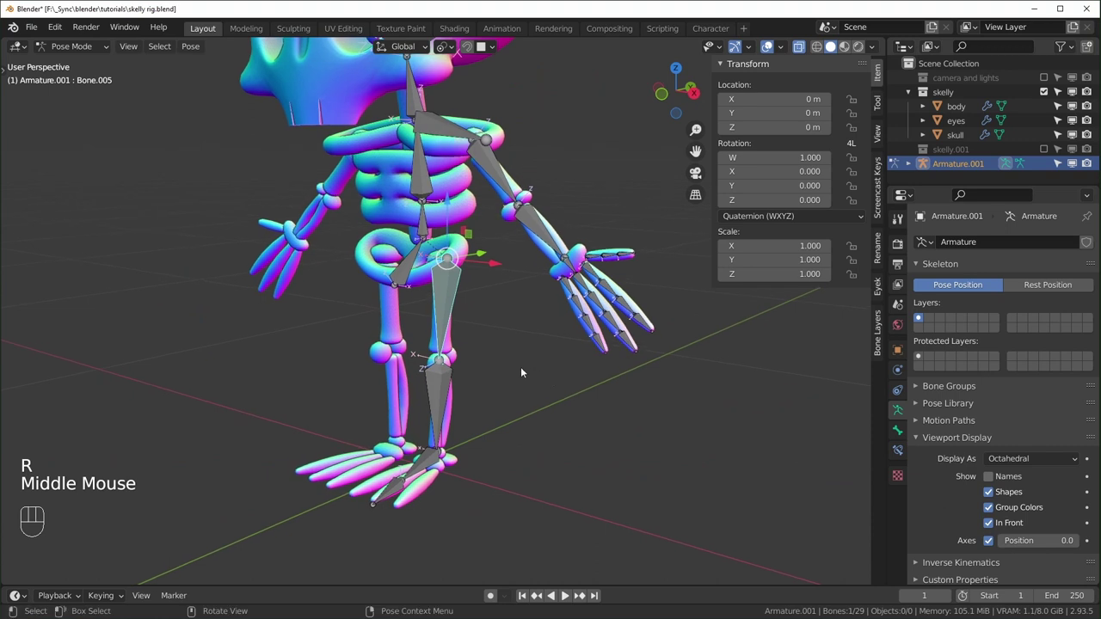
{"action": "key", "text": "r"}
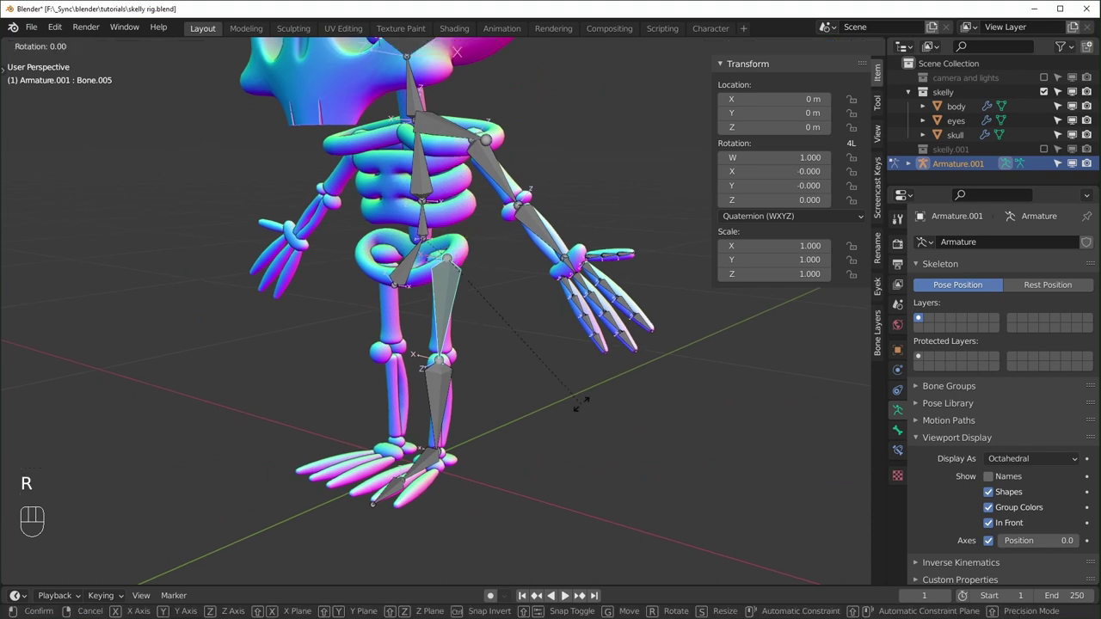
{"action": "key", "text": "x"}
{"action": "key", "text": "x"}
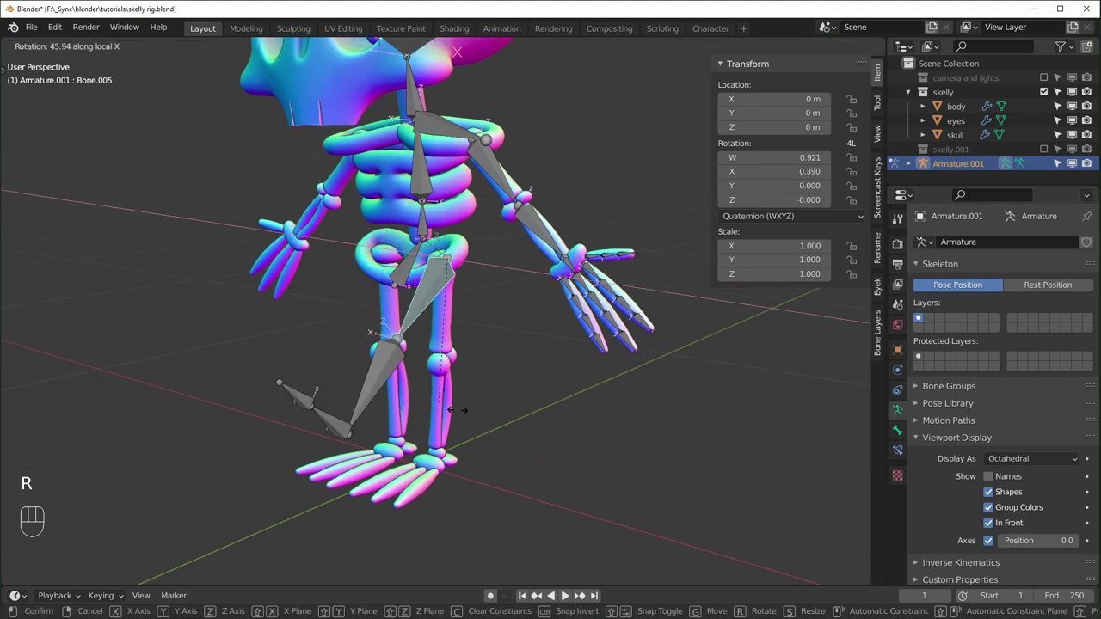
{"action": "right_click", "coordinate": [459, 398]}
Step: Test the shin bone by rotating it about its local X axis, and cancel the rotation
{"action": "left_click", "coordinate": [451, 400]}
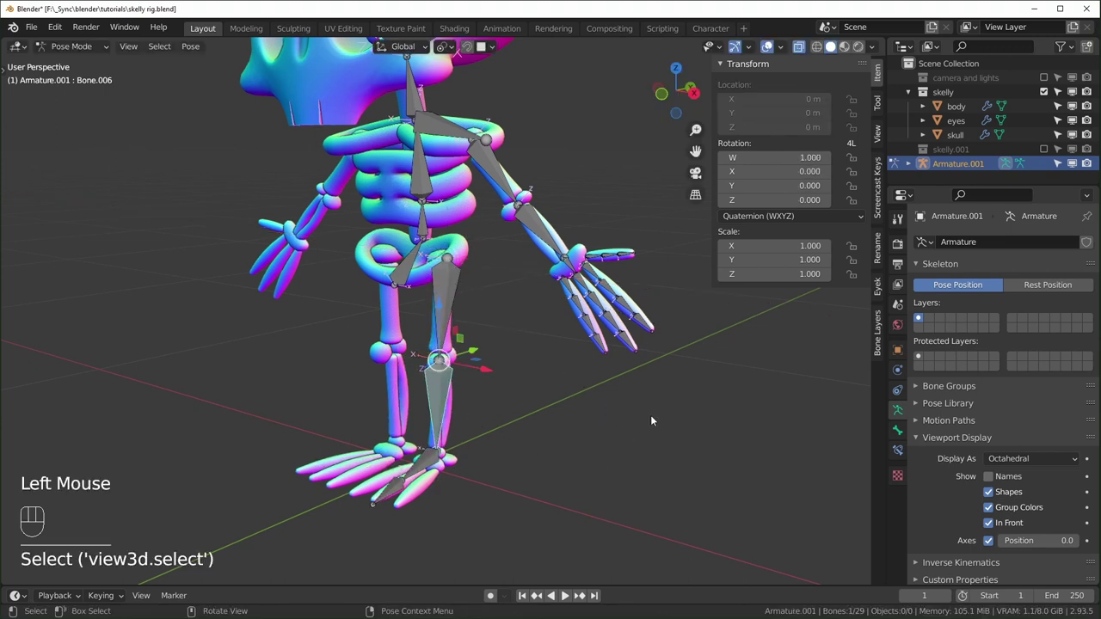
{"action": "key", "text": "r"}
{"action": "key", "text": "x"}
{"action": "key", "text": "x"}
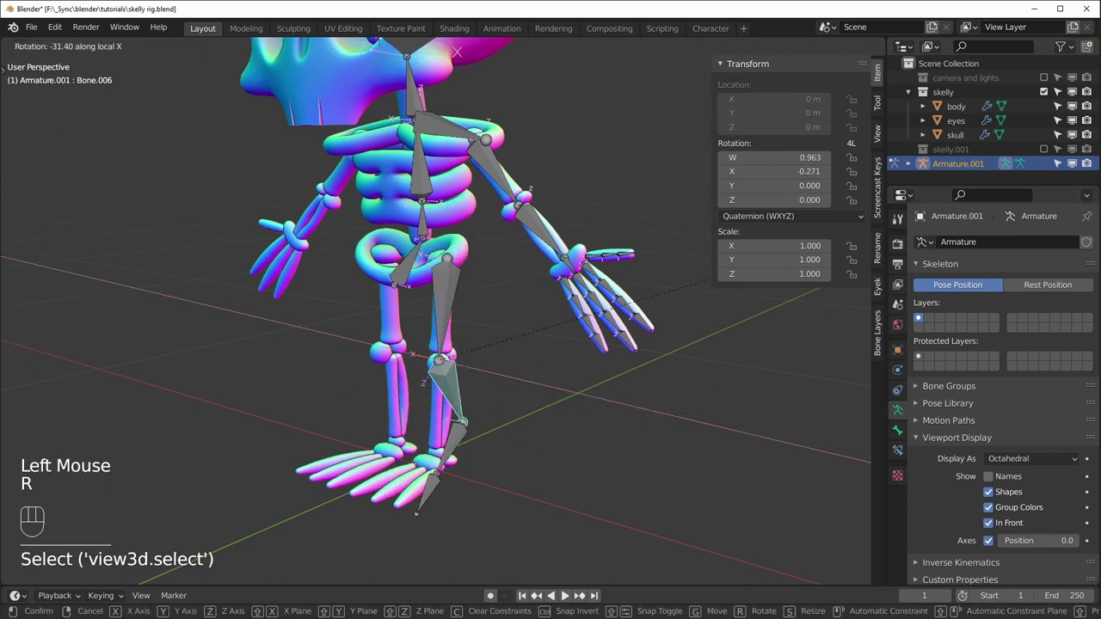
{"action": "right_click", "coordinate": [683, 378]}
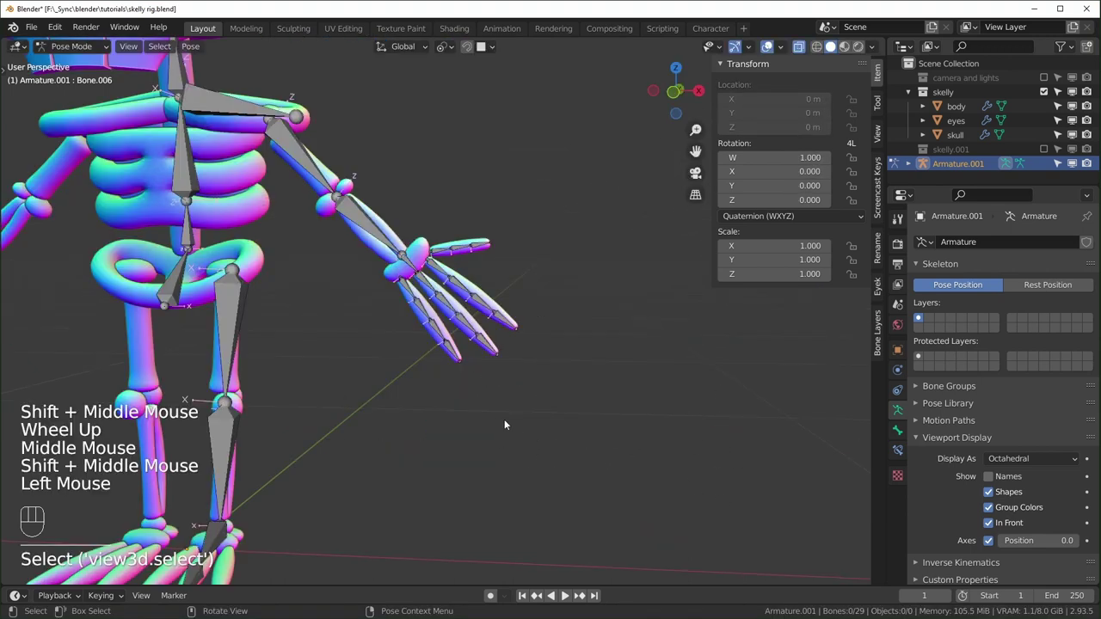
Step: Circle-select all the finger and thumb bones of the rigged hand
{"action": "key", "text": "c"}
{"action": "mouse_move", "coordinate": [481, 339]}
{"action": "left_mouse_down"}
{"action": "mouse_move", "coordinate": [504, 295]}
{"action": "mouse_move", "coordinate": [460, 318]}
{"action": "left_mouse_up"}
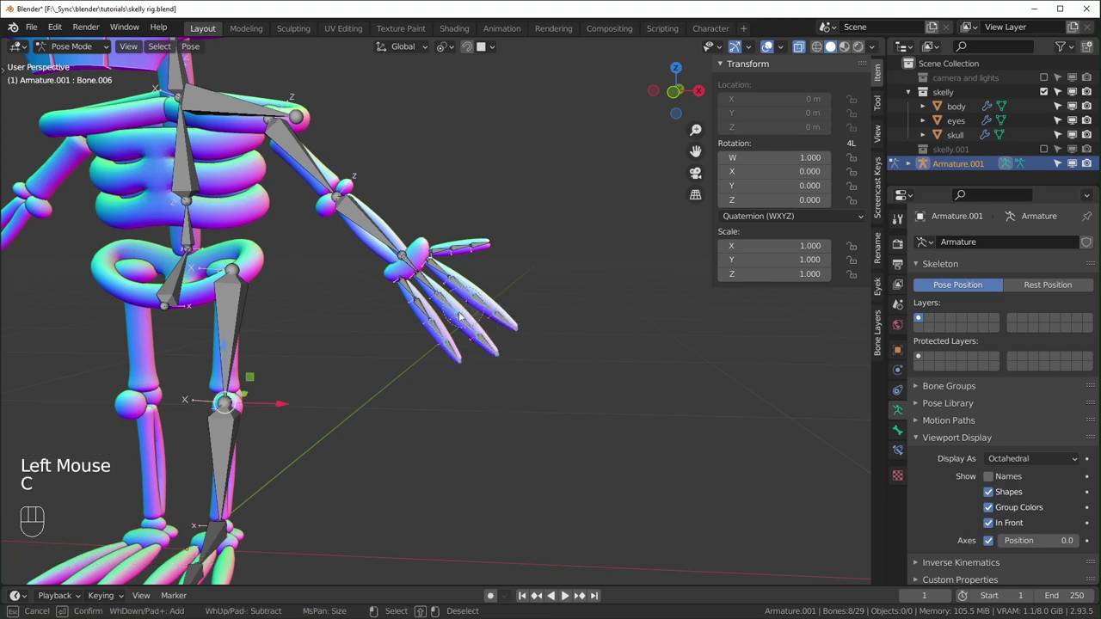
{"action": "left_click_drag", "start_coordinate": [499, 237], "coordinate": [471, 243]}
{"action": "right_click", "coordinate": [473, 253]}
Step: Change the transform pivot point and start rotating the selected finger and thumb bones to test how they bend
{"action": "scroll", "coordinate": [487, 300], "scroll_direction": "up", "scroll_amount": 2}
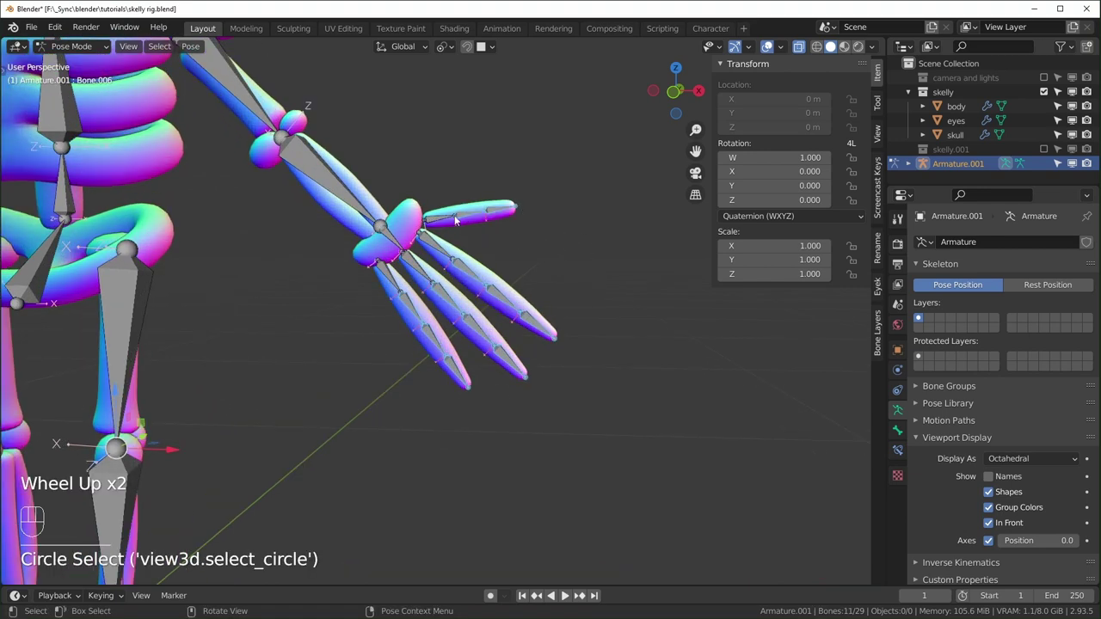
{"action": "scroll", "coordinate": [526, 348], "scroll_direction": "down", "scroll_amount": 1}
{"action": "middle_click_drag", "start_coordinate": [527, 347], "coordinate": [514, 356]}
{"action": "scroll", "coordinate": [513, 356], "scroll_direction": "up", "scroll_amount": 1}
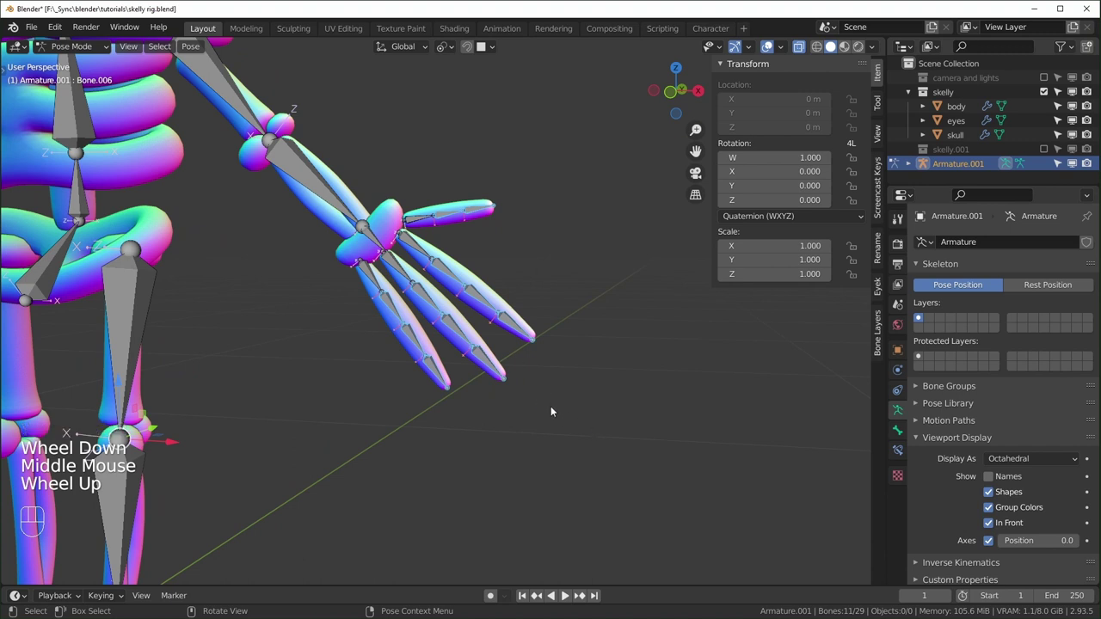
{"action": "key", "text": "period"}
{"action": "left_click", "coordinate": [560, 476]}
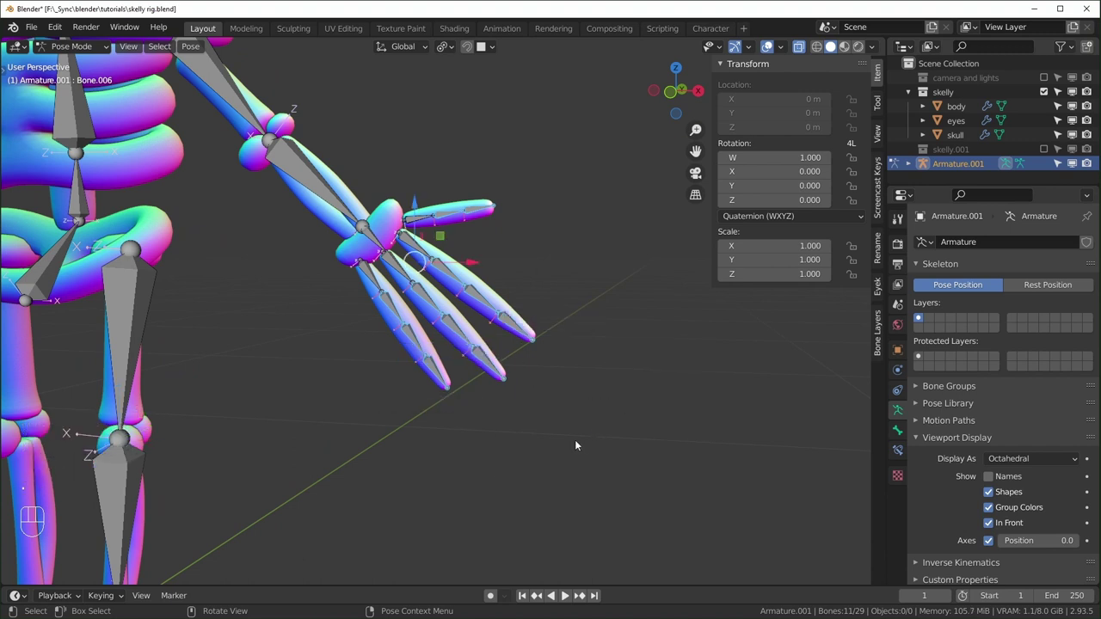
{"action": "middle_click_drag", "start_coordinate": [576, 445], "coordinate": [671, 364]}
{"action": "key", "text": "r"}
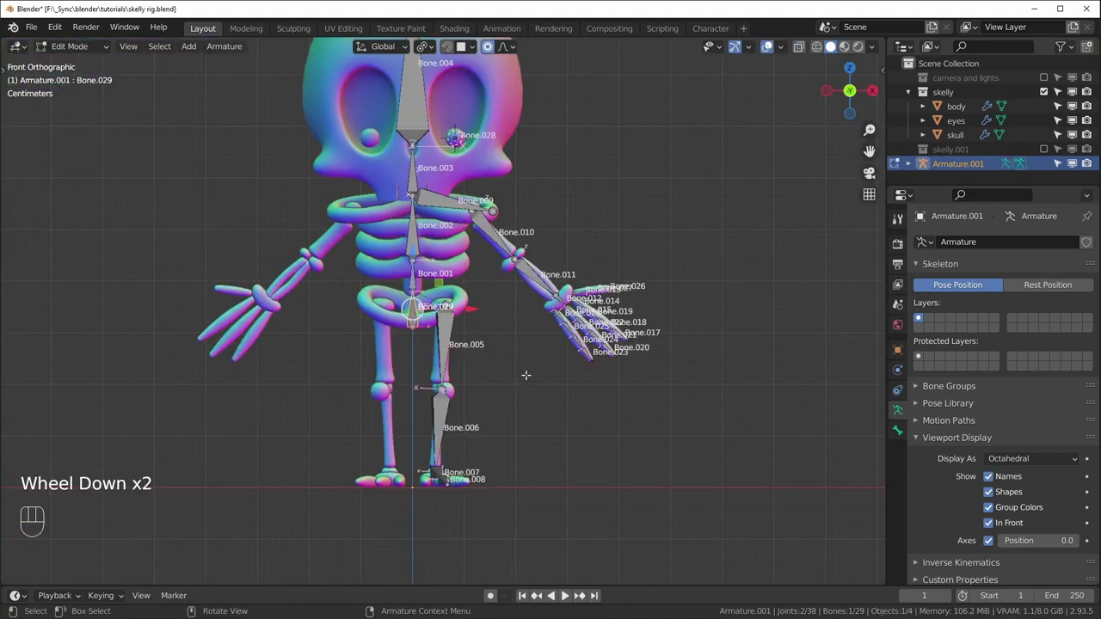
Step: Rename the pelvis bone in the front view to "hips"
{"action": "middle_click_drag", "start_coordinate": [525, 375], "coordinate": [472, 363], "text": "shift"}
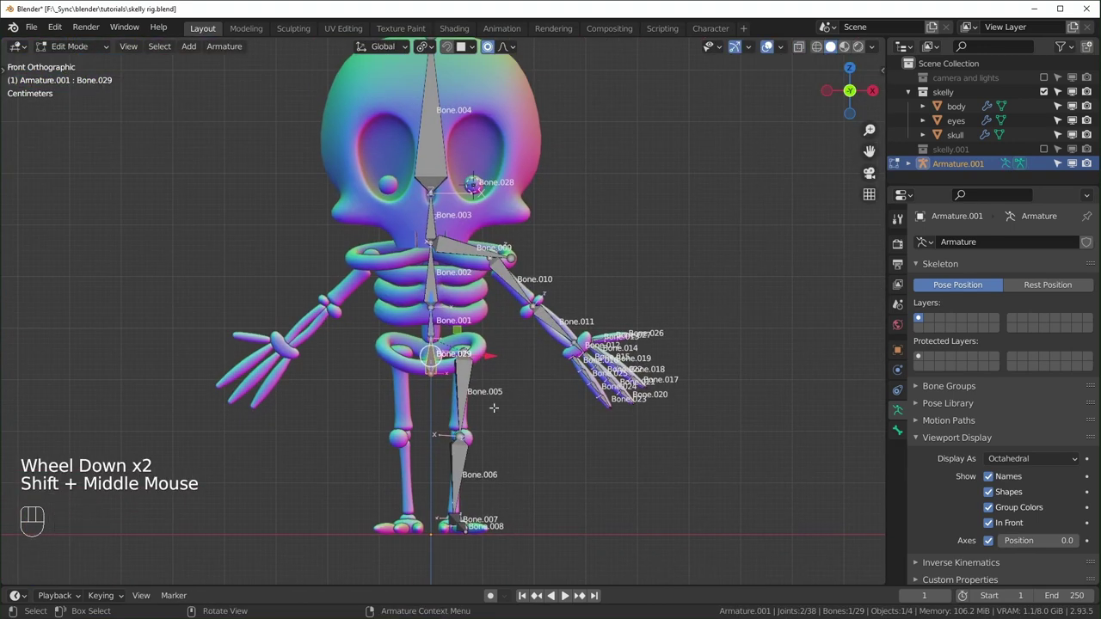
{"action": "scroll", "coordinate": [474, 363], "scroll_direction": "up", "scroll_amount": 1}
{"action": "middle_click_drag", "start_coordinate": [616, 454], "coordinate": [591, 421], "text": "shift"}
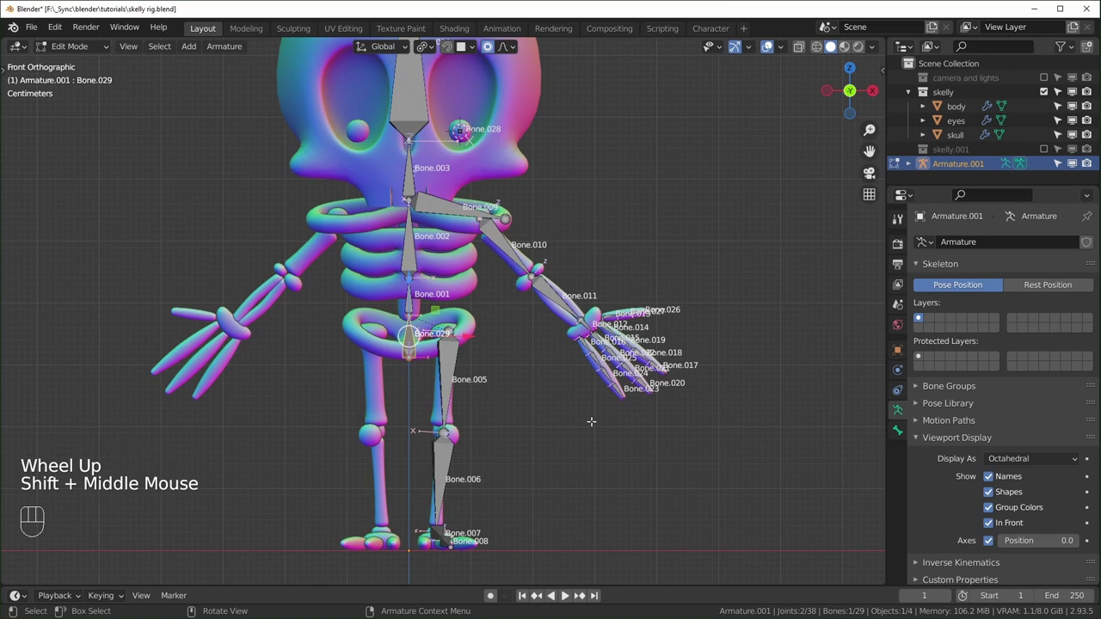
{"action": "key", "text": "F2"}
{"action": "type", "text": "hips"}
{"action": "key", "text": "Return"}
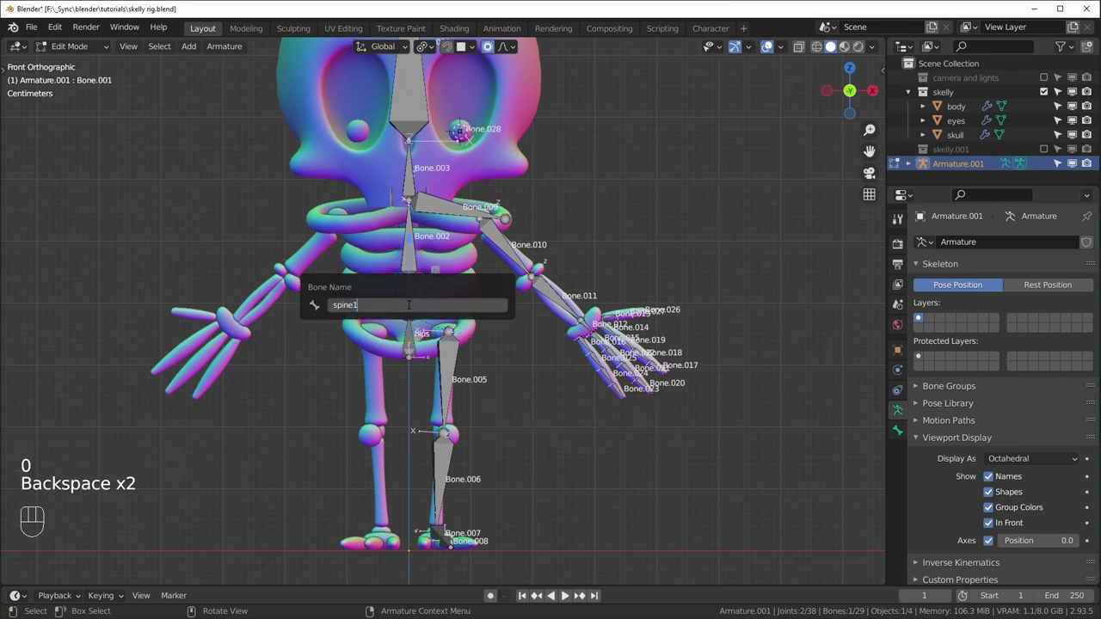
Step: Rename the lower spine bone to "spine1" and the chest bone above it to "spine 2"
{"action": "key", "text": "Return"}
{"action": "left_click", "coordinate": [409, 248]}
{"action": "key", "text": "F2"}
{"action": "type", "text": "spine 2"}
{"action": "key", "text": "Return"}
Step: Rename the bones of the neck, skull and eye to "neck", "head" and "eye"
{"action": "left_click", "coordinate": [408, 192]}
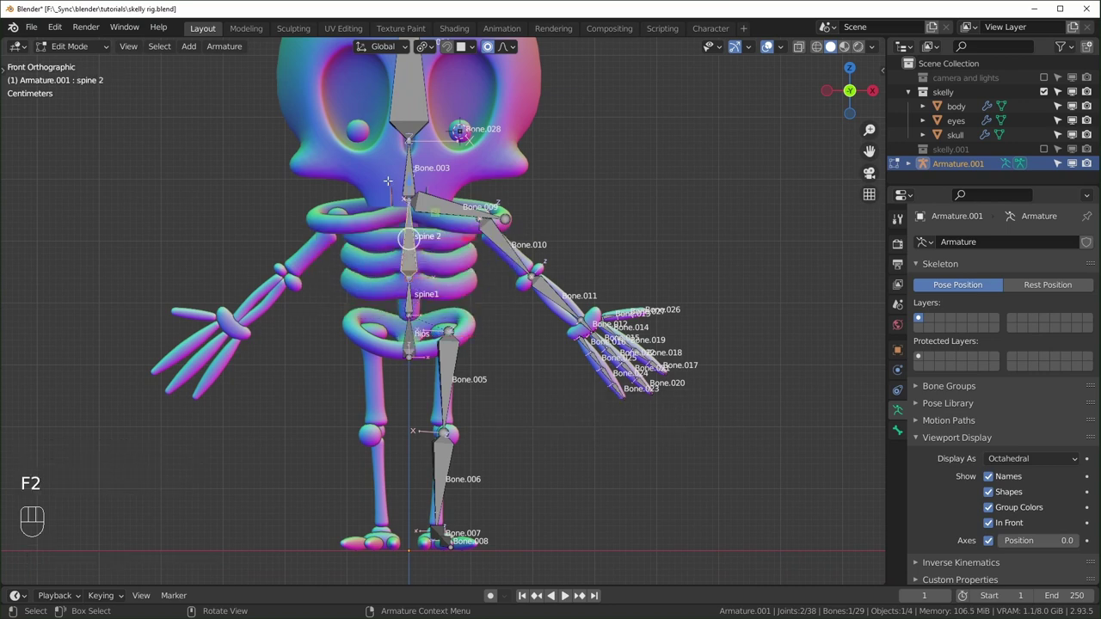
{"action": "key", "text": "F2"}
{"action": "type", "text": "neck"}
{"action": "key", "text": "Return"}
{"action": "left_click", "coordinate": [462, 131]}
{"action": "key", "text": "F2"}
{"action": "type", "text": "eye"}
{"action": "key", "text": "Return"}
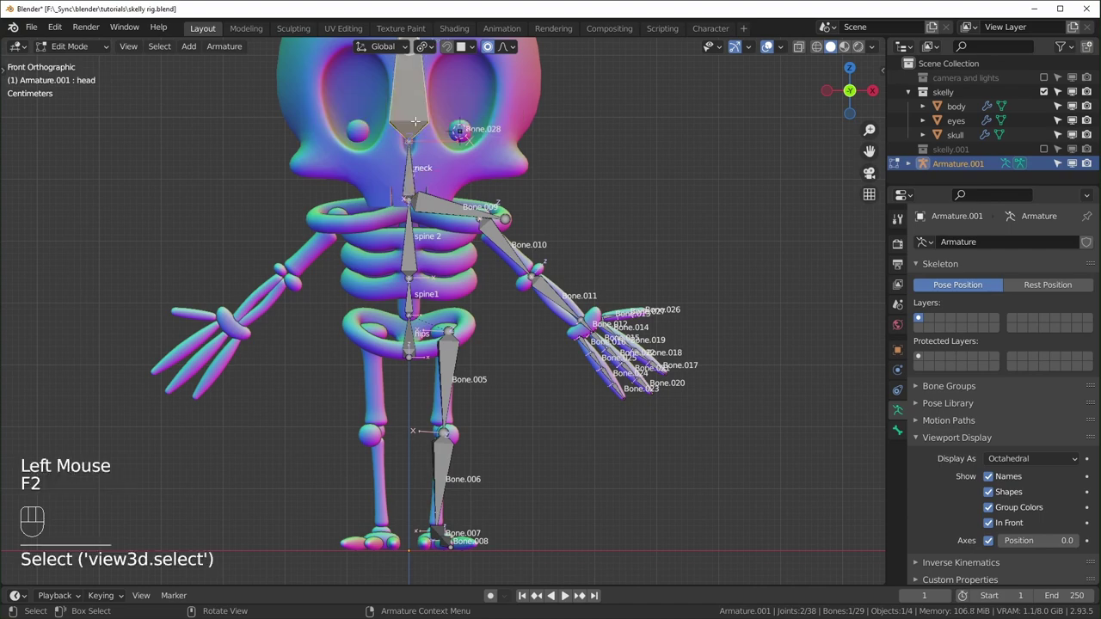
Step: Rename the collar bone to "shoulder" and the upper arm bone to "bicep"
{"action": "left_click", "coordinate": [449, 214]}
{"action": "key", "text": "F2"}
{"action": "type", "text": "shoulder"}
{"action": "key", "text": "Return"}
{"action": "left_click", "coordinate": [509, 249]}
{"action": "key", "text": "F2"}
{"action": "type", "text": "bicep"}
{"action": "key", "text": "Return"}
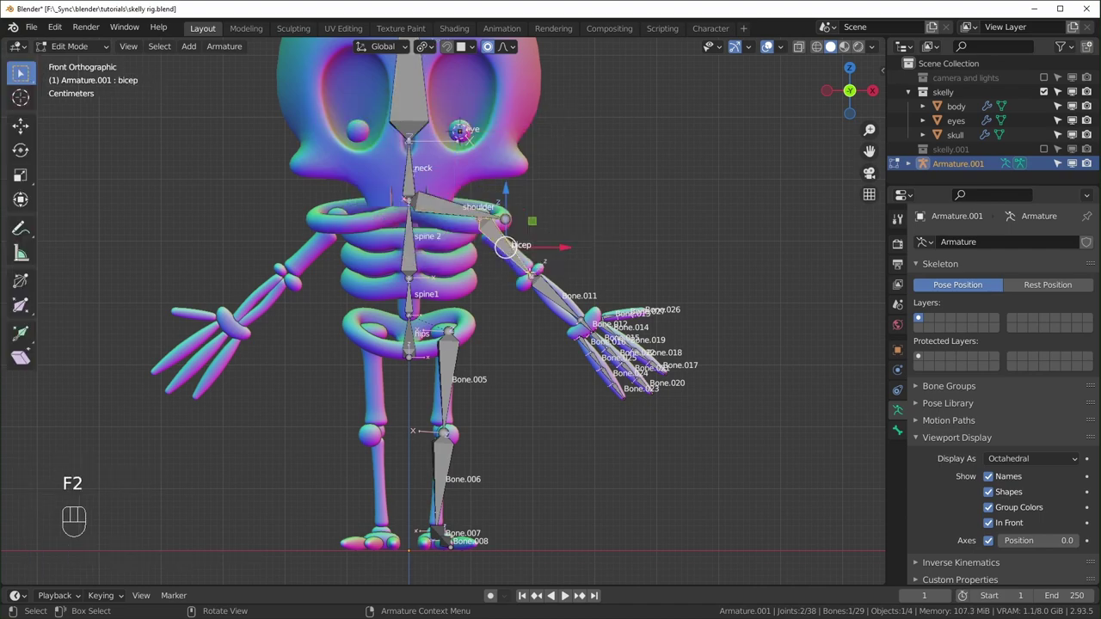
Step: Rename the lower arm bone to "forearm" and the palm bone to "hand"
{"action": "type", "text": "forearm"}
{"action": "key", "text": "Return"}
{"action": "left_click", "coordinate": [587, 327]}
{"action": "key", "text": "F2"}
{"action": "type", "text": "hand"}
{"action": "key", "text": "Return"}
Step: Focus on the unnamed finger bones and bring up the Simple Renaming options
{"action": "middle_click_drag", "start_coordinate": [588, 327], "coordinate": [451, 306], "text": "shift"}
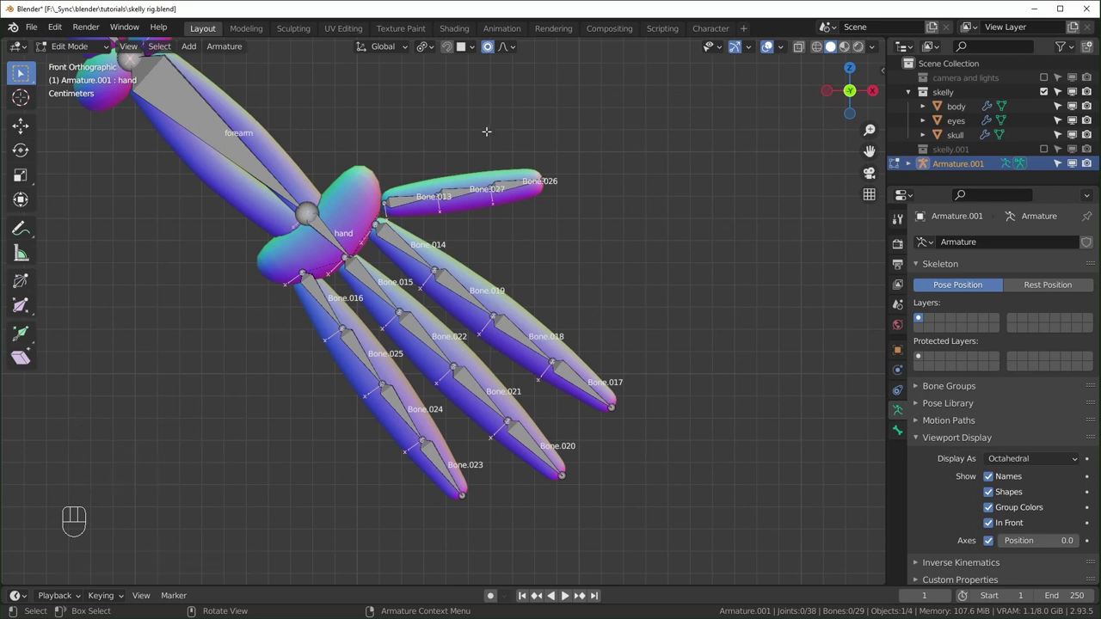
{"action": "key", "text": "n"}
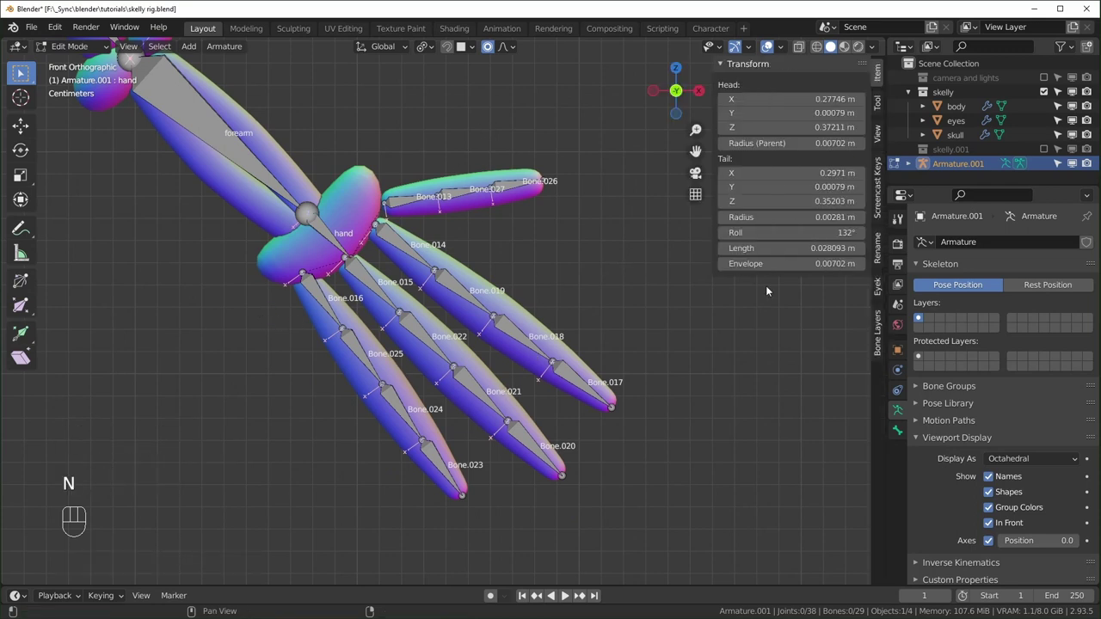
{"action": "left_click", "coordinate": [877, 247]}
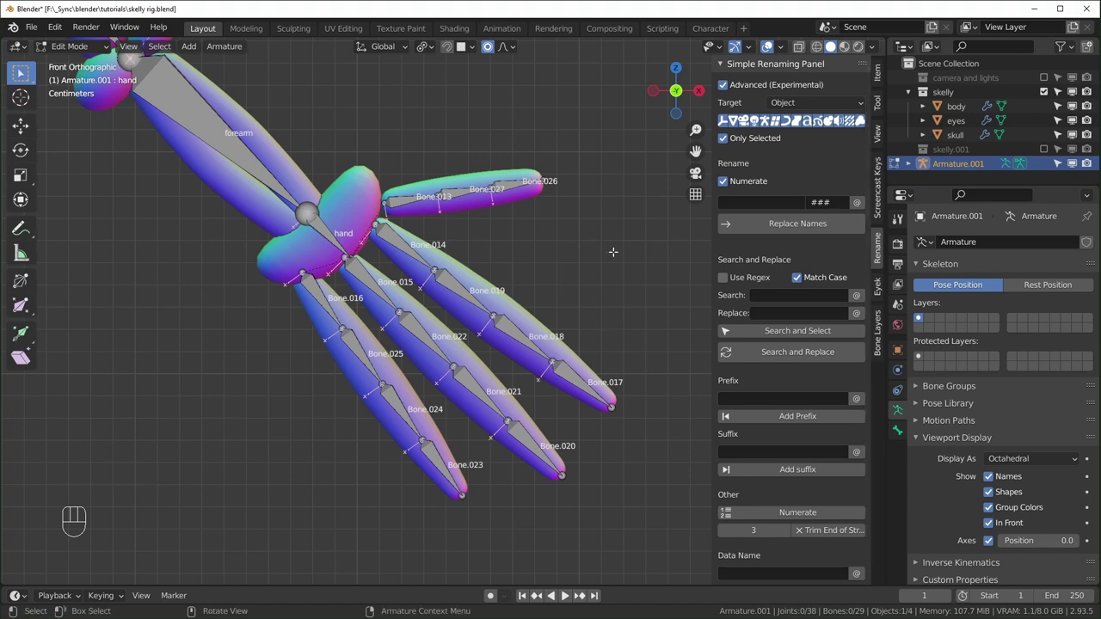
Step: Set the renaming target to Bone and batch-rename all of the hand's finger bones to "finger" with numbering
{"action": "left_click", "coordinate": [826, 102]}
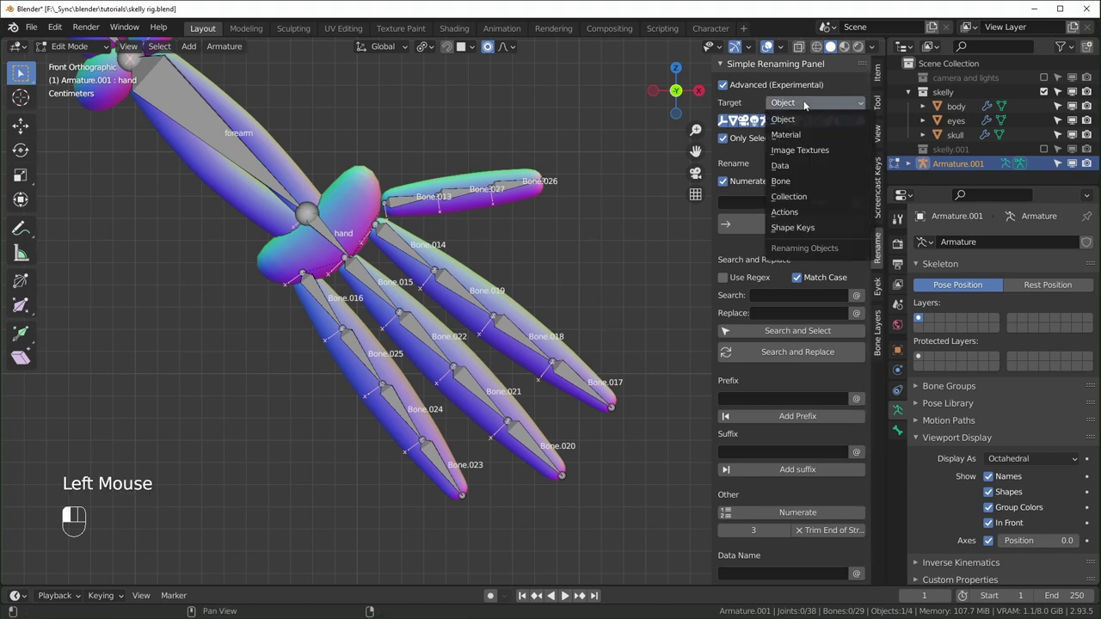
{"action": "left_click", "coordinate": [799, 179]}
{"action": "key", "text": "c"}
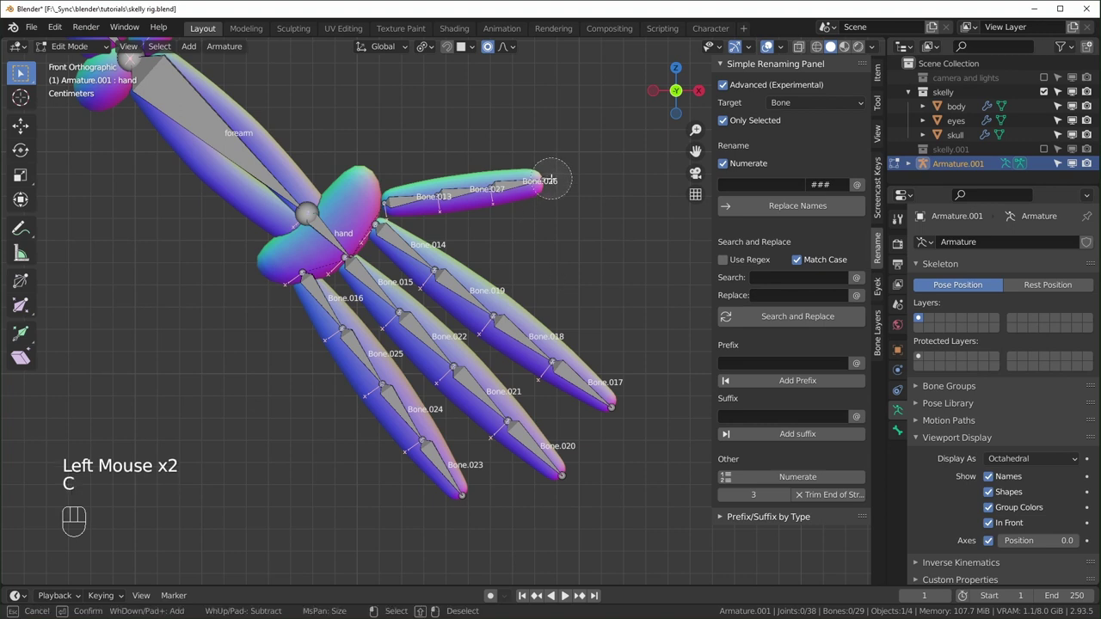
{"action": "mouse_move", "coordinate": [551, 180]}
{"action": "left_mouse_down"}
{"action": "mouse_move", "coordinate": [422, 200]}
{"action": "mouse_move", "coordinate": [395, 249]}
{"action": "mouse_move", "coordinate": [327, 316]}
{"action": "mouse_move", "coordinate": [437, 462]}
{"action": "mouse_move", "coordinate": [448, 320]}
{"action": "left_mouse_up"}
{"action": "left_click", "coordinate": [749, 184]}
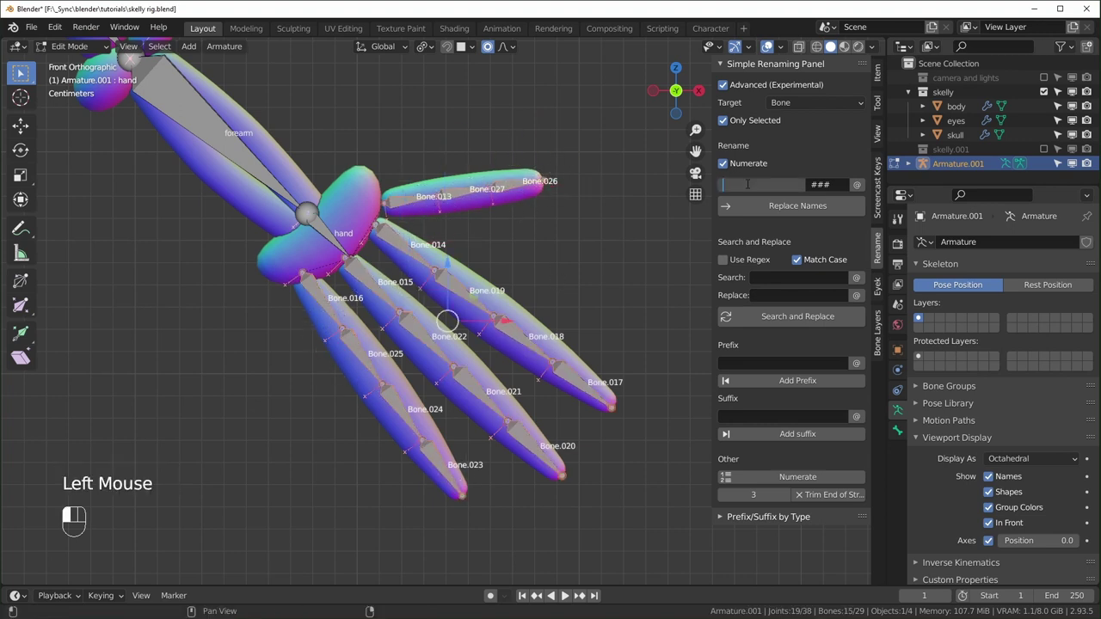
{"action": "type", "text": "finger"}
{"action": "key", "text": "Return"}
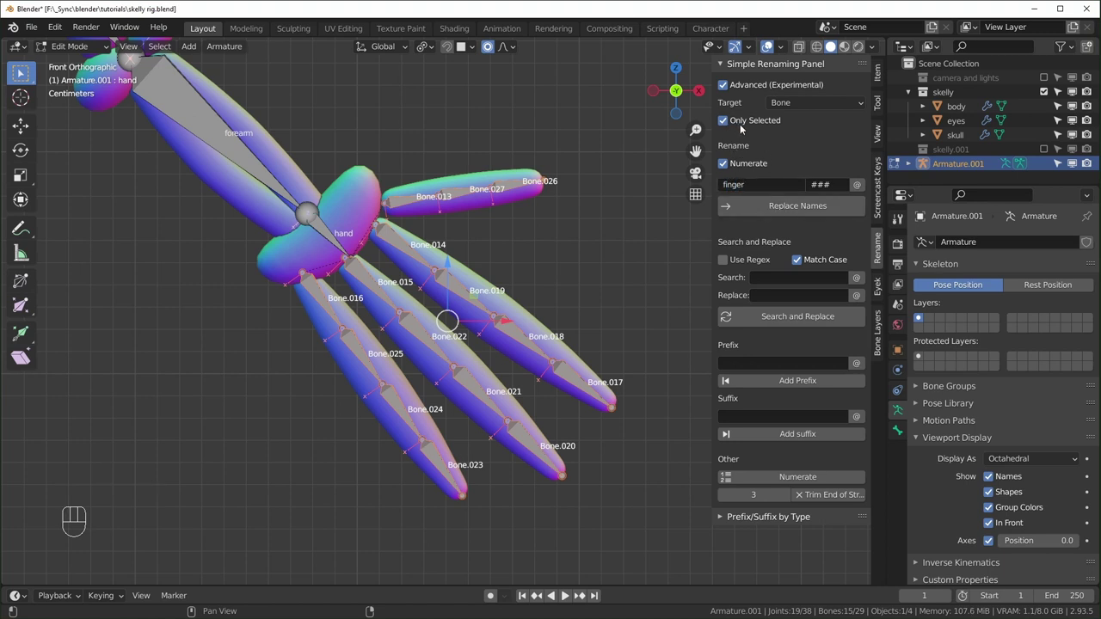
{"action": "left_click", "coordinate": [781, 205]}
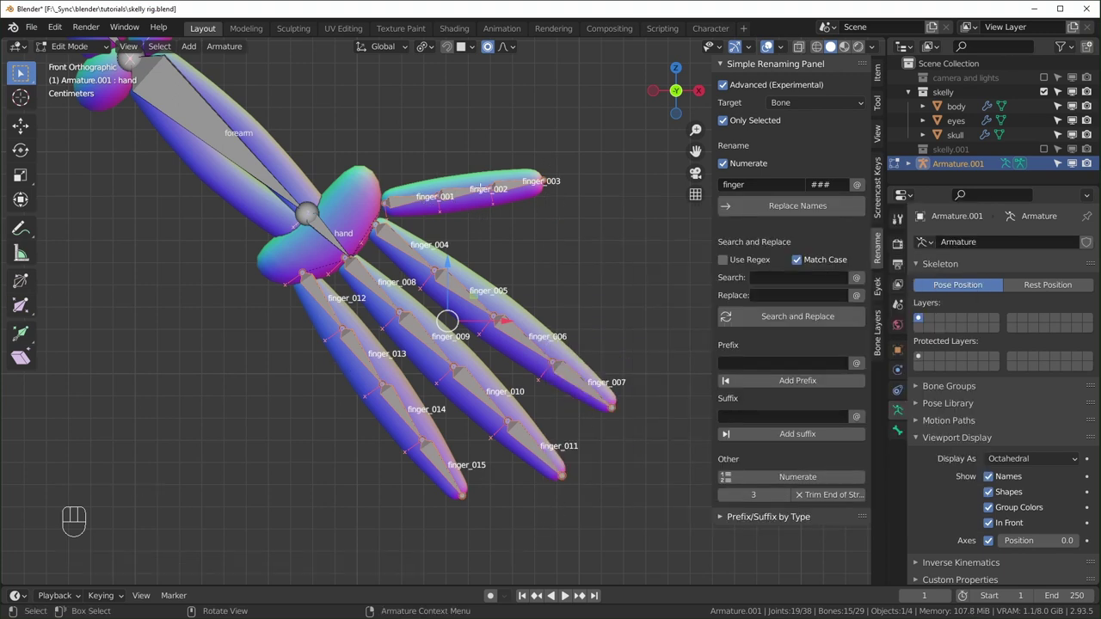
{"action": "scroll", "coordinate": [420, 236], "scroll_direction": "down", "scroll_amount": 3}
{"action": "scroll", "coordinate": [419, 236], "scroll_direction": "up", "scroll_amount": 2}
{"action": "scroll", "coordinate": [420, 236], "scroll_direction": "down", "scroll_amount": 1}
{"action": "scroll", "coordinate": [419, 235], "scroll_direction": "up", "scroll_amount": 5}
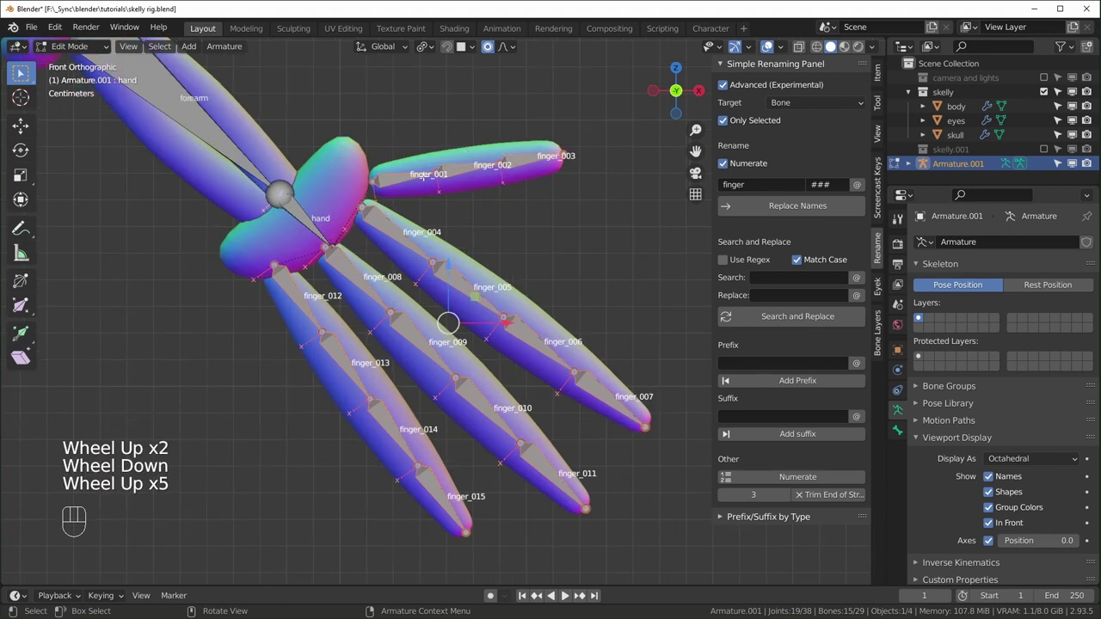
{"action": "left_click", "coordinate": [510, 161]}
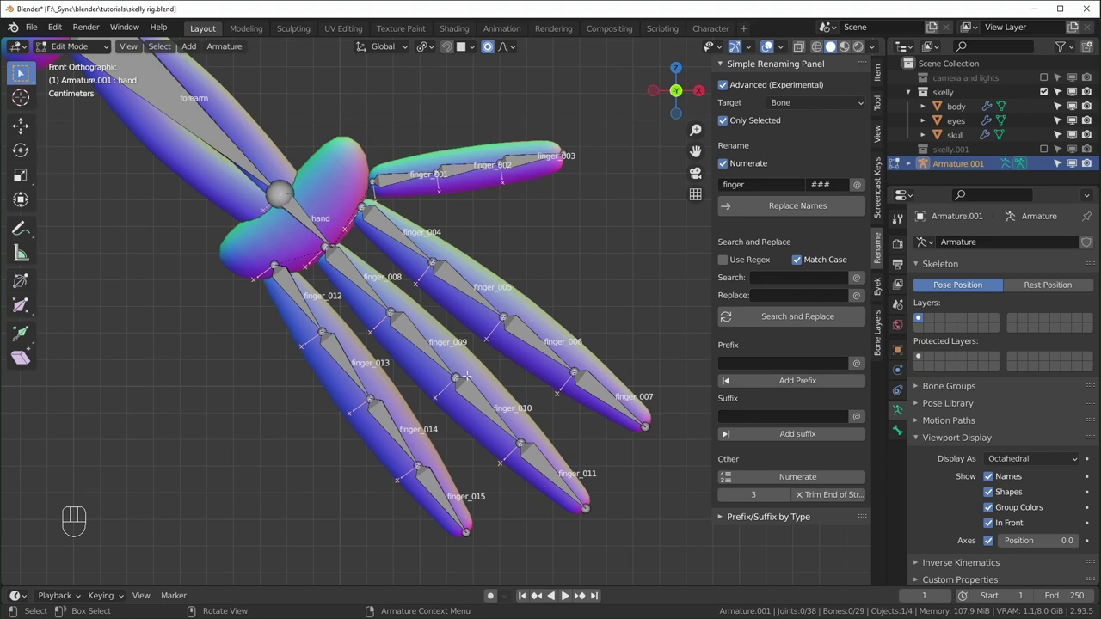
Step: Rename the leg bones from upper leg to toes as "thigh", "calf", "foot" and "toe"
{"action": "scroll", "coordinate": [467, 376], "scroll_direction": "down", "scroll_amount": 7}
{"action": "middle_click_drag", "start_coordinate": [335, 383], "coordinate": [487, 358], "text": "shift"}
{"action": "left_click", "coordinate": [389, 324]}
{"action": "key", "text": "F2"}
{"action": "type", "text": "thigh"}
{"action": "key", "text": "Return"}
{"action": "left_click", "coordinate": [375, 414]}
{"action": "key", "text": "F2"}
{"action": "type", "text": "ca"}
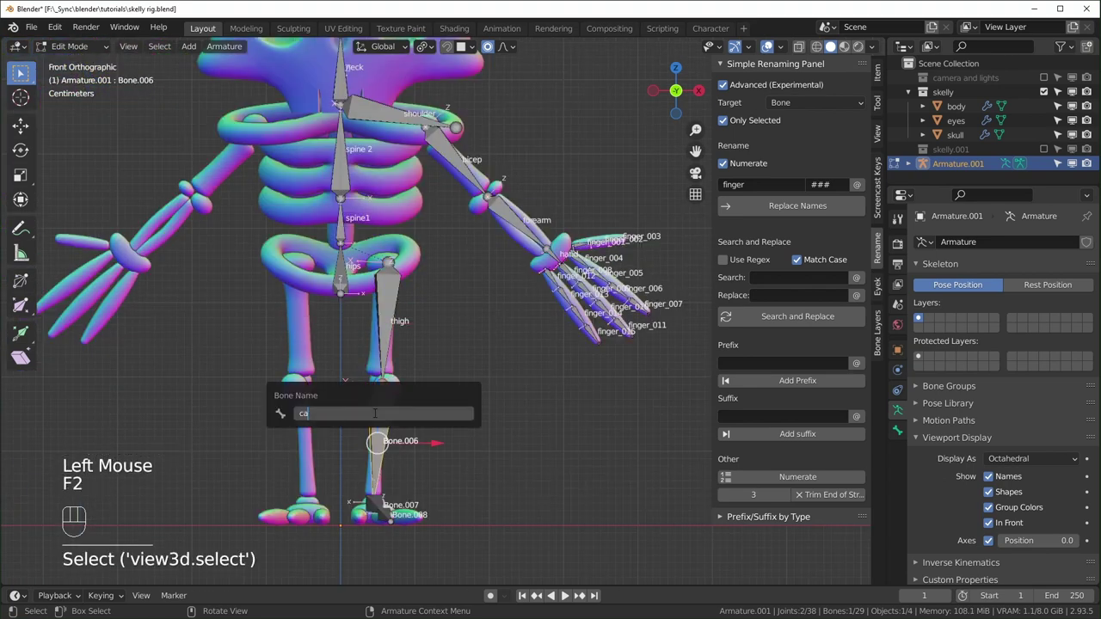
{"action": "type", "text": "lf"}
{"action": "key", "text": "Return"}
Step: Show the Item transform properties and look over the named bones of the whole skeleton
{"action": "middle_click_drag", "start_coordinate": [375, 413], "coordinate": [482, 378]}
{"action": "middle_click_drag", "start_coordinate": [481, 378], "coordinate": [465, 301], "text": "shift"}
{"action": "left_click", "coordinate": [876, 72]}
{"action": "key", "text": "n"}
{"action": "scroll", "coordinate": [435, 389], "scroll_direction": "up", "scroll_amount": 1}
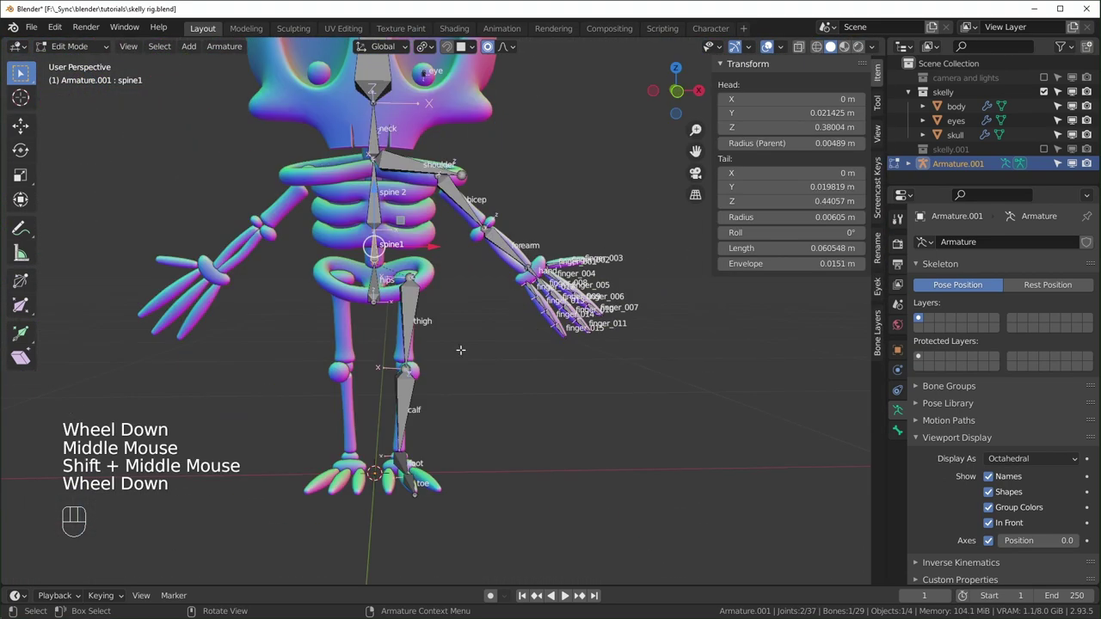
{"action": "middle_click_drag", "start_coordinate": [483, 392], "coordinate": [411, 232]}
{"action": "scroll", "coordinate": [436, 287], "scroll_direction": "down", "scroll_amount": 1}
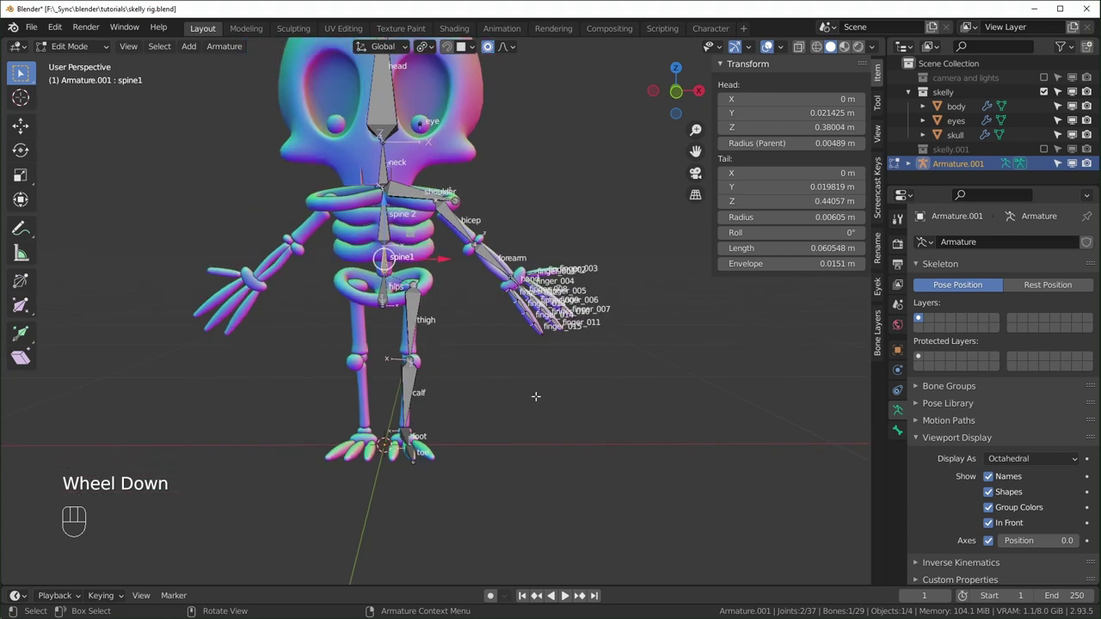
{"action": "scroll", "coordinate": [535, 394], "scroll_direction": "up", "scroll_amount": 1}
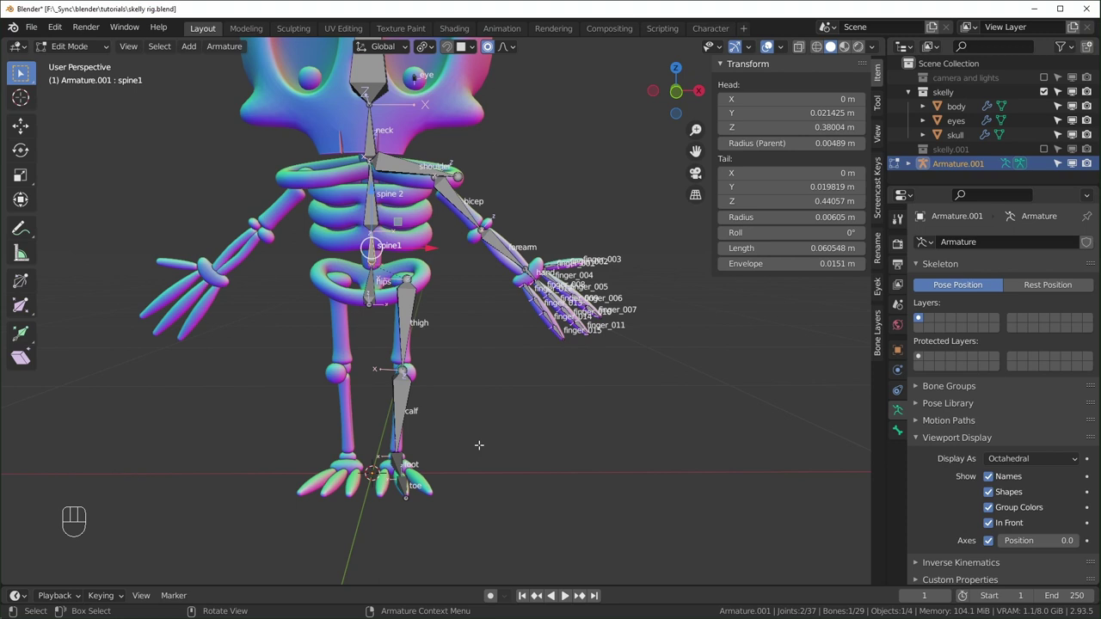
Step: Try auto-naming all bones left/right in front view, check the suffixes on the central bones, and undo it
{"action": "key", "text": "KP_1"}
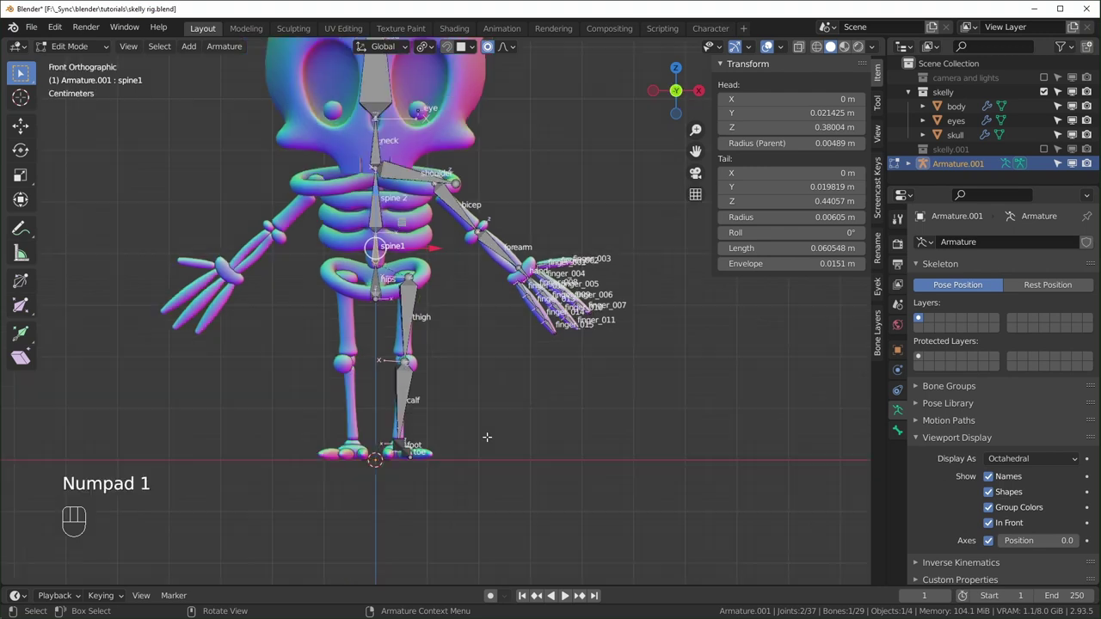
{"action": "scroll", "coordinate": [487, 437], "scroll_direction": "down", "scroll_amount": 1}
{"action": "middle_click_drag", "start_coordinate": [487, 437], "coordinate": [512, 468], "text": "shift"}
{"action": "key", "text": "a"}
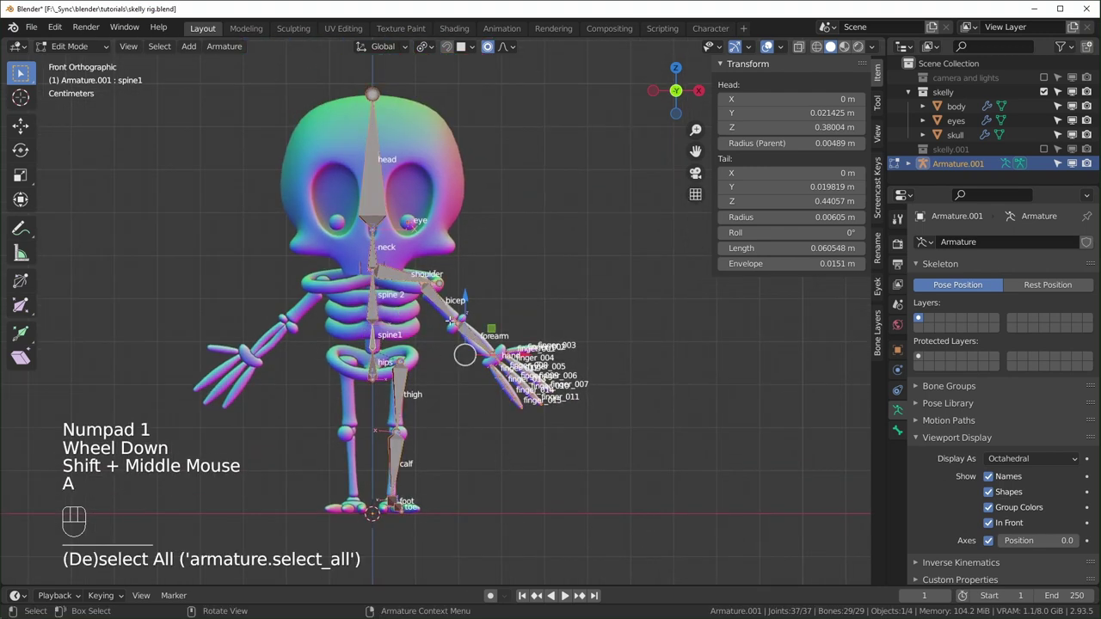
{"action": "right_click", "coordinate": [464, 355]}
{"action": "mouse_move", "coordinate": [435, 471]}
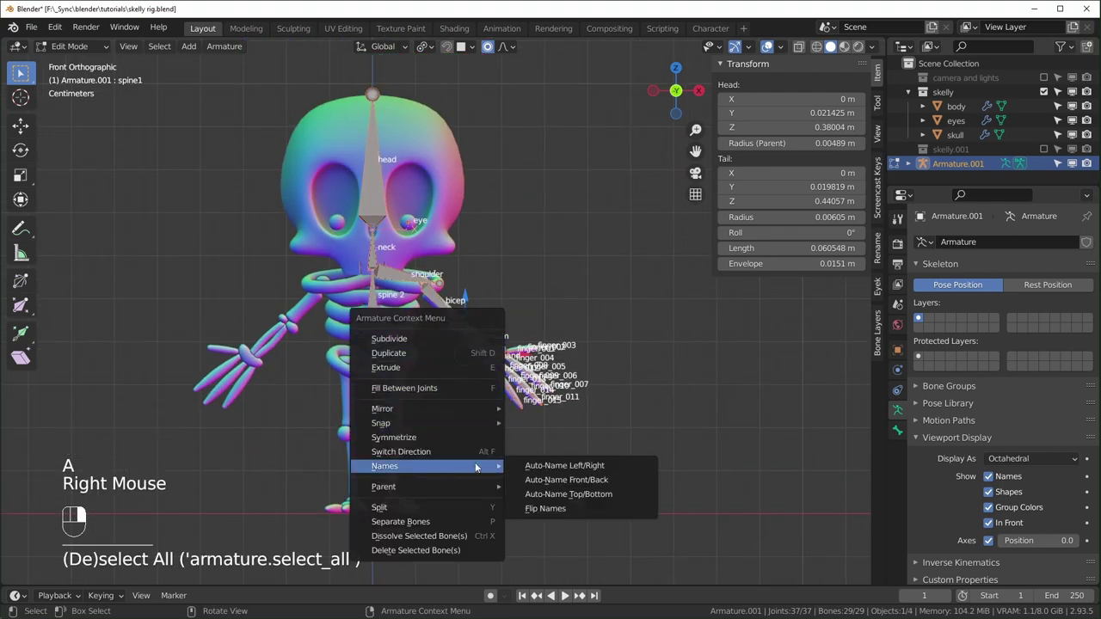
{"action": "left_click", "coordinate": [564, 465]}
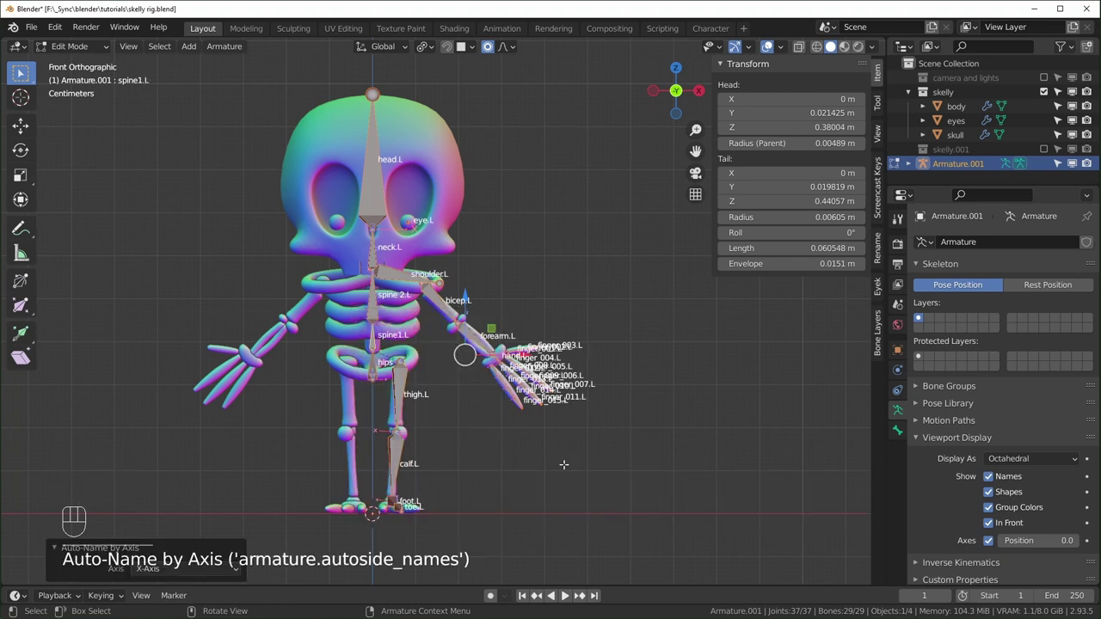
{"action": "scroll", "coordinate": [563, 462], "scroll_direction": "up", "scroll_amount": 2}
{"action": "scroll", "coordinate": [562, 461], "scroll_direction": "down", "scroll_amount": 1}
{"action": "middle_click_drag", "start_coordinate": [563, 461], "coordinate": [487, 315], "text": "shift"}
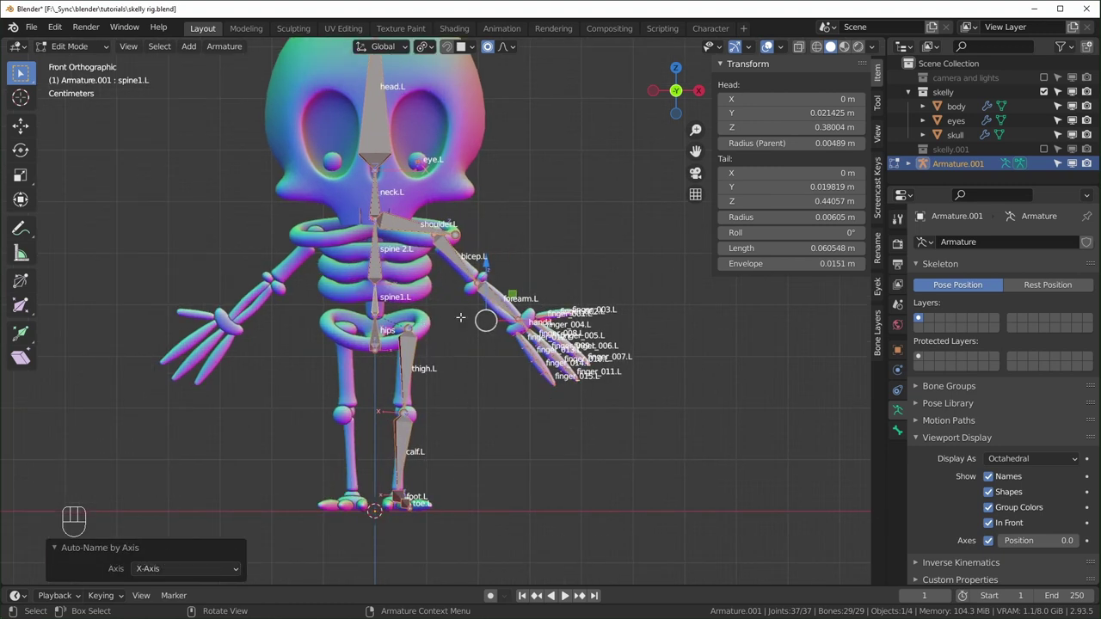
{"action": "middle_click_drag", "start_coordinate": [362, 87], "coordinate": [379, 137], "text": "shift"}
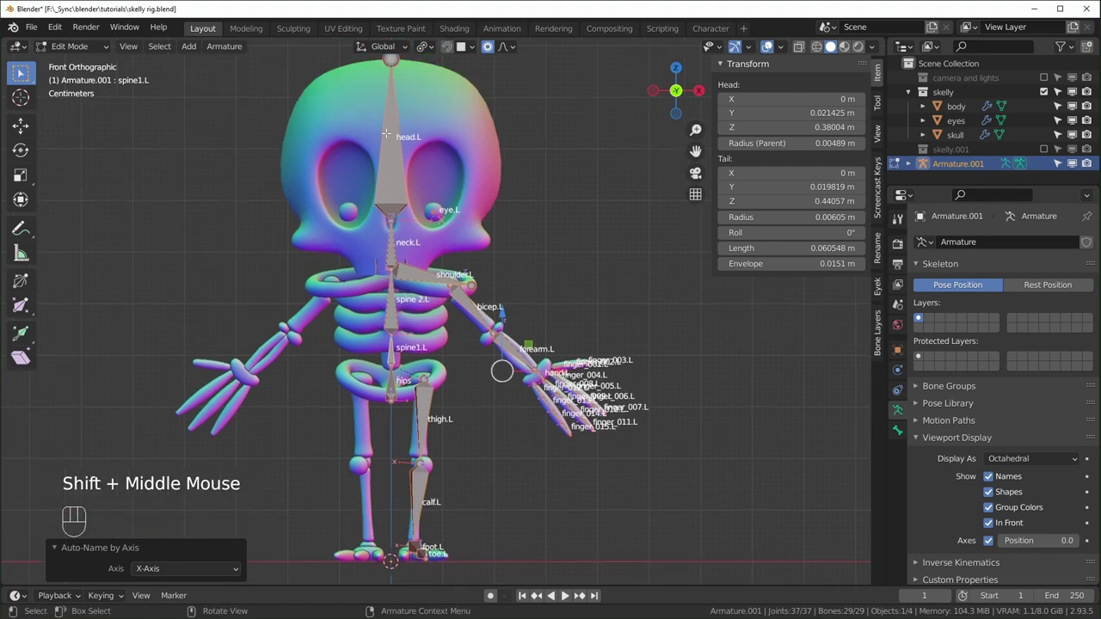
{"action": "scroll", "coordinate": [508, 376], "scroll_direction": "up", "scroll_amount": 1}
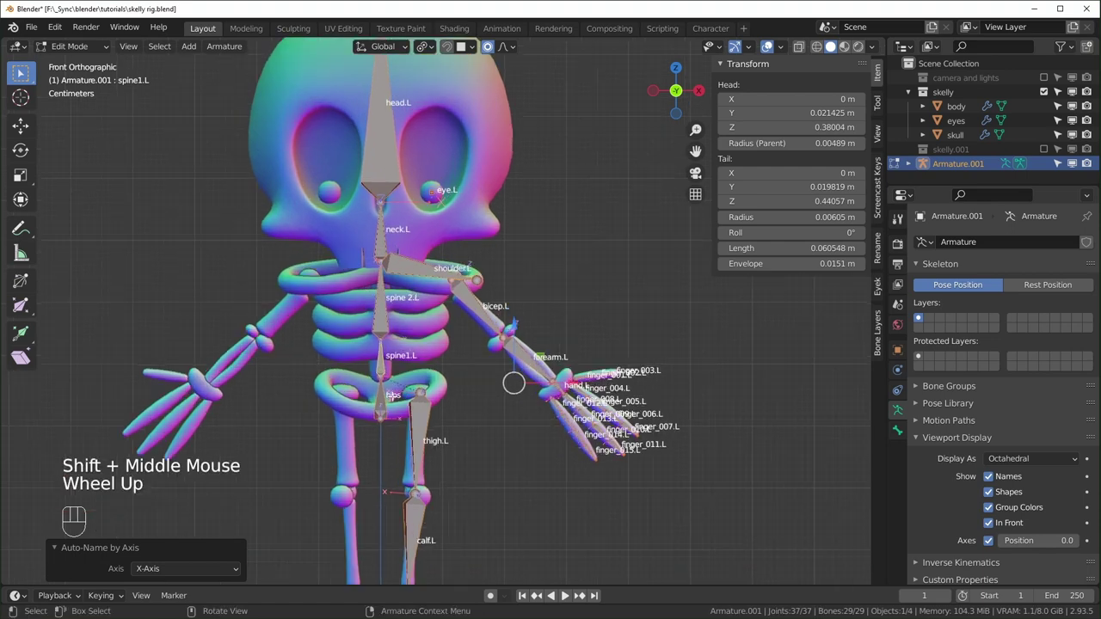
{"action": "key", "text": "ctrl+z"}
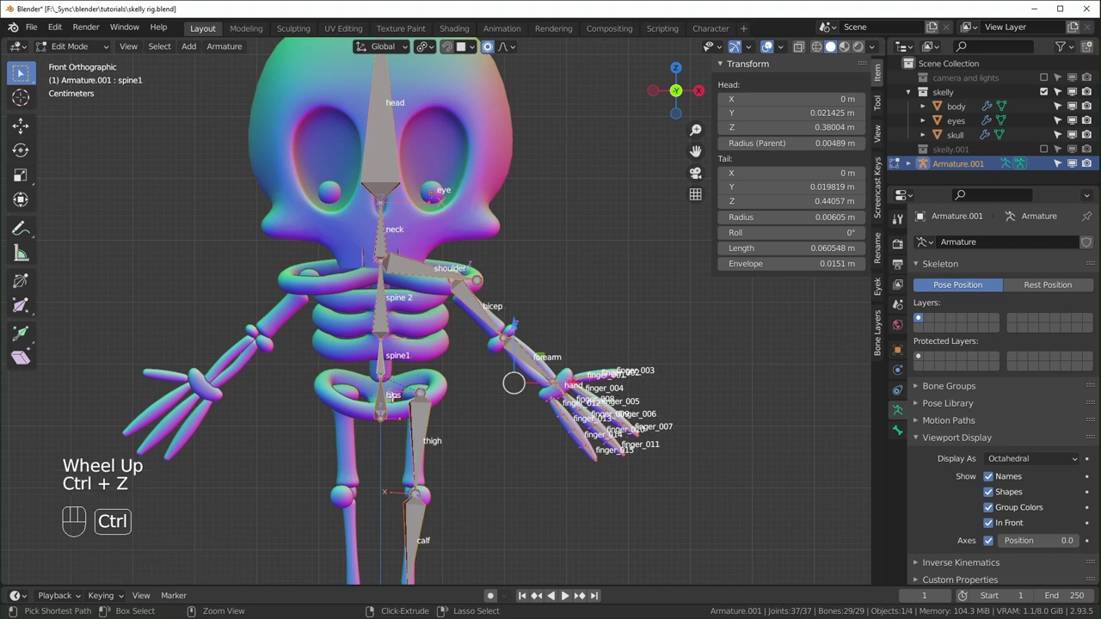
Step: Snap the 3D cursor to the world origin and set the pivot point to 3D Cursor
{"action": "left_click", "coordinate": [452, 504]}
{"action": "middle_click_drag", "start_coordinate": [453, 503], "coordinate": [482, 448], "text": "shift"}
{"action": "scroll", "coordinate": [467, 457], "scroll_direction": "down", "scroll_amount": 1}
{"action": "scroll", "coordinate": [482, 448], "scroll_direction": "down", "scroll_amount": 1}
{"action": "scroll", "coordinate": [482, 448], "scroll_direction": "up", "scroll_amount": 1}
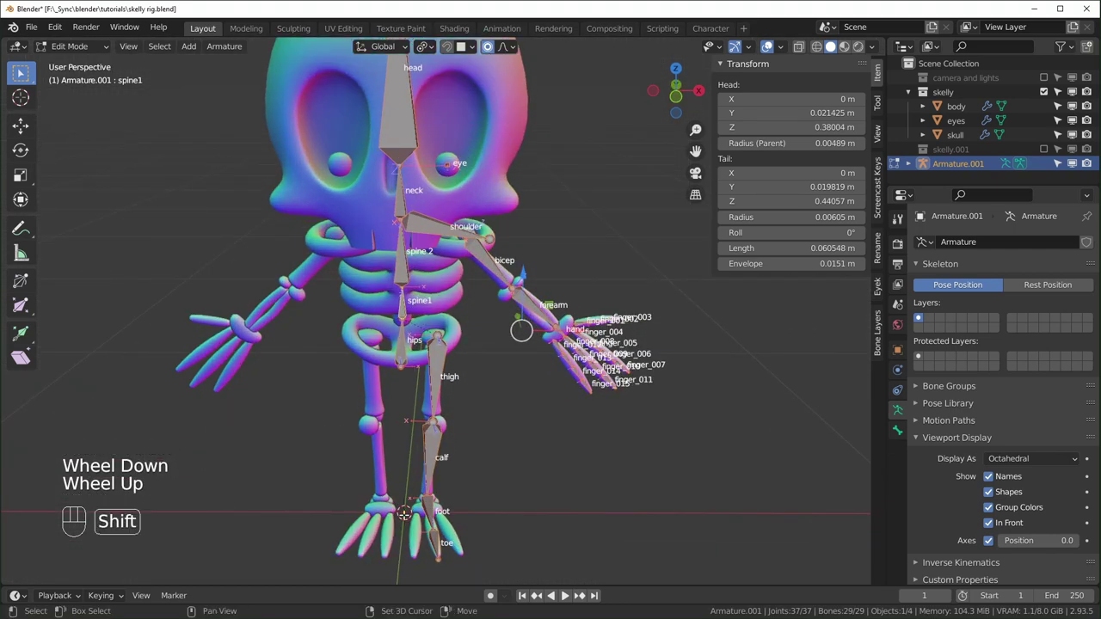
{"action": "key", "text": "shift+s"}
{"action": "left_click", "coordinate": [303, 565]}
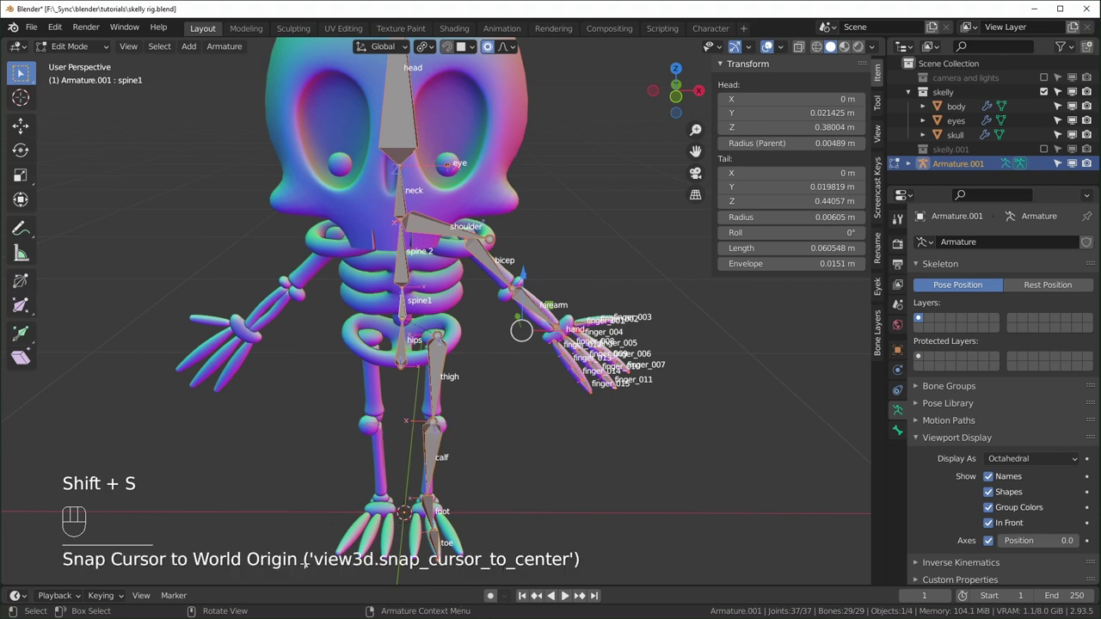
{"action": "scroll", "coordinate": [513, 484], "scroll_direction": "down", "scroll_amount": 2}
{"action": "scroll", "coordinate": [513, 485], "scroll_direction": "up", "scroll_amount": 1}
{"action": "middle_click_drag", "start_coordinate": [513, 484], "coordinate": [519, 442]}
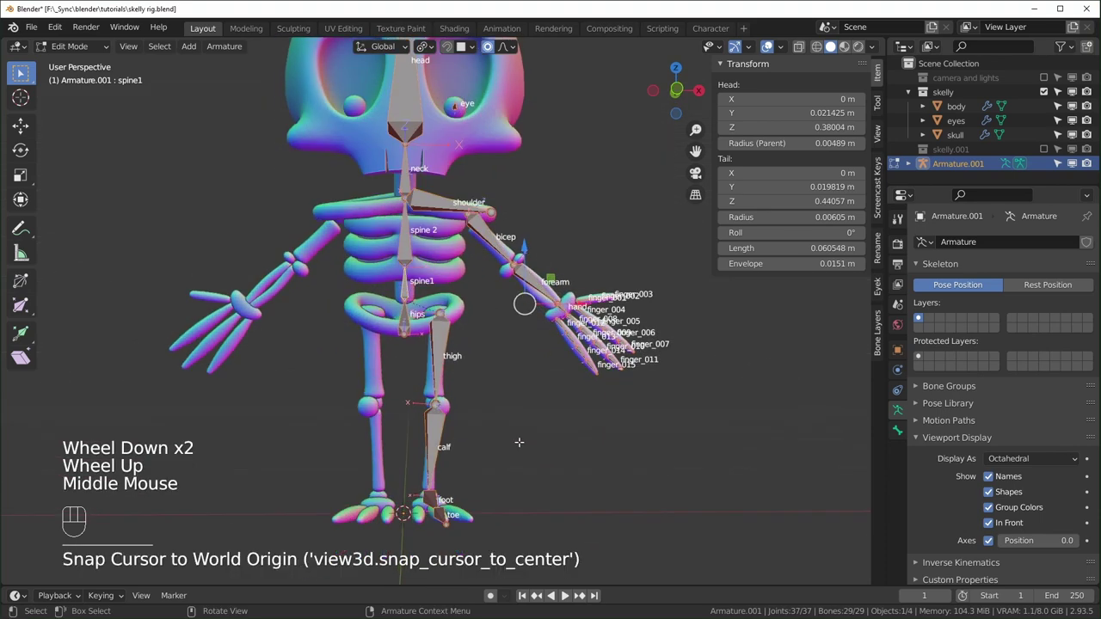
{"action": "key", "text": "shift+s"}
{"action": "left_click", "coordinate": [626, 446]}
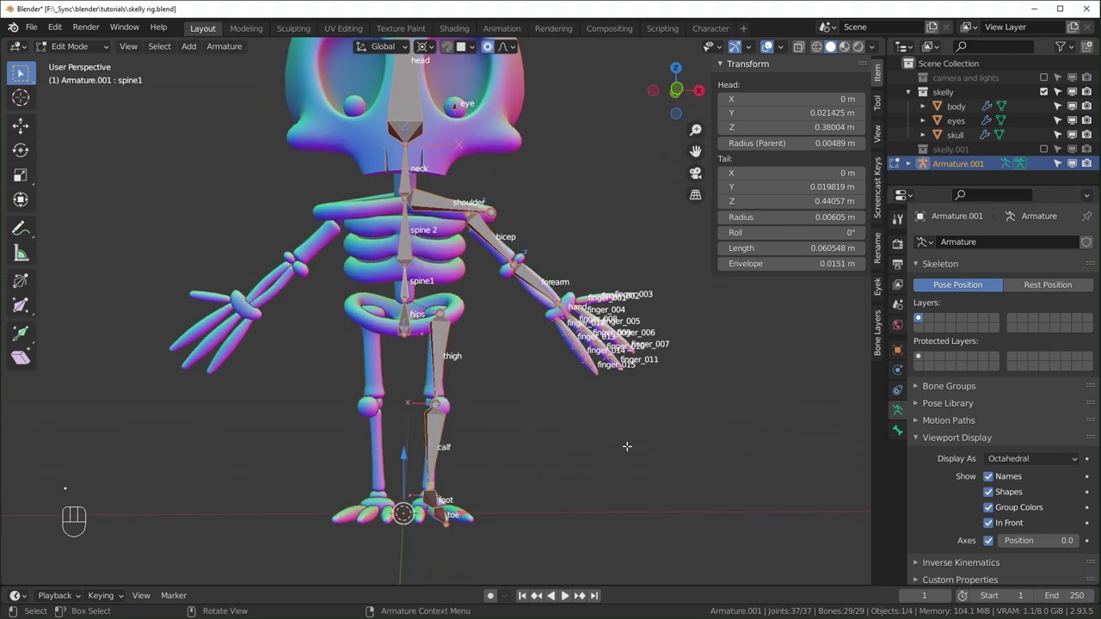
Step: Select the central bones from hips to head and scale them to 0 along the global X axis
{"action": "key", "text": "KP_1"}
{"action": "left_click", "coordinate": [495, 440]}
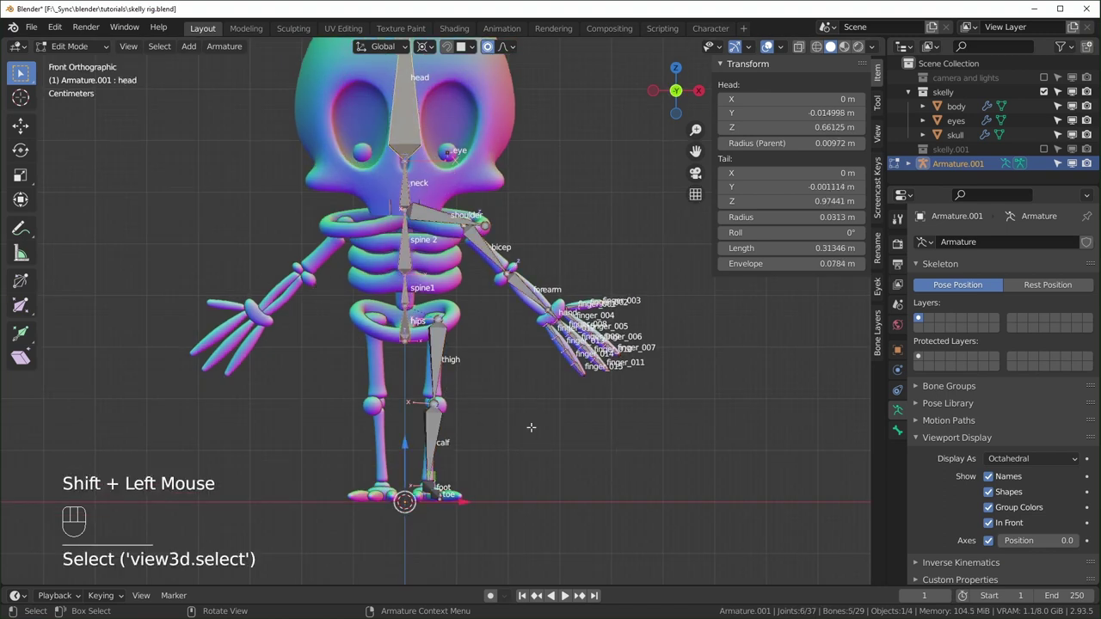
{"action": "key", "text": "s"}
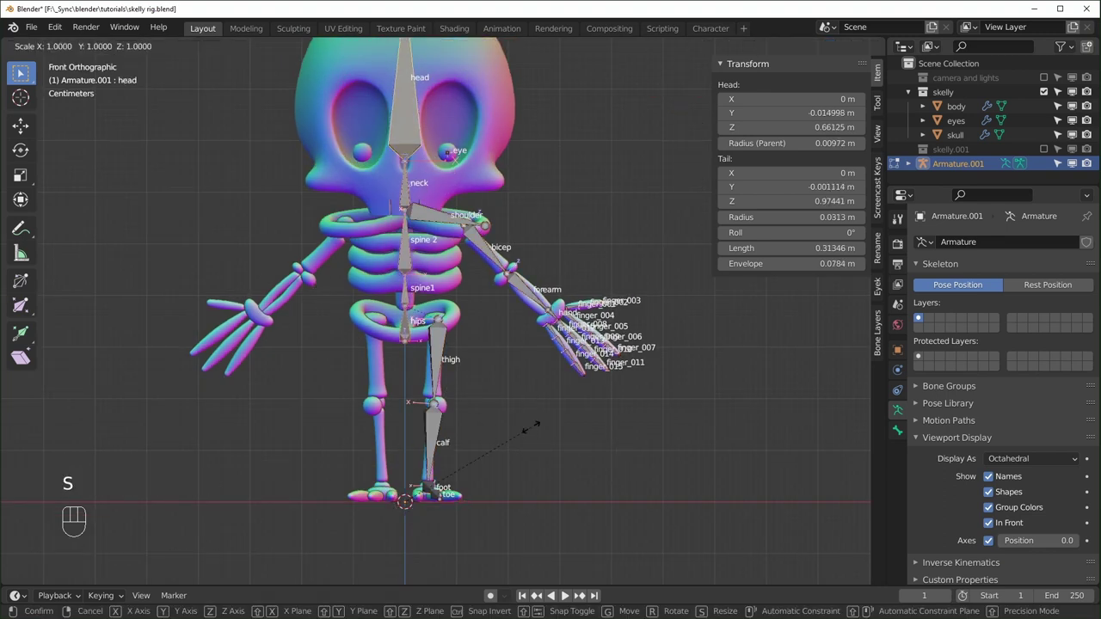
{"action": "key", "text": "x"}
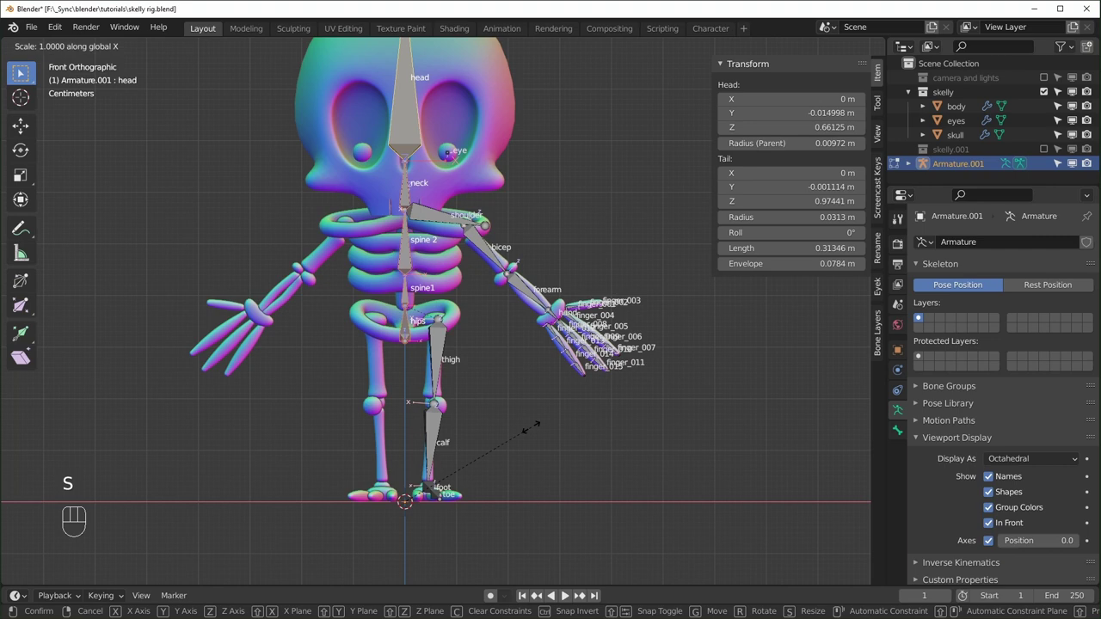
{"action": "key", "text": "0"}
{"action": "key", "text": "Return"}
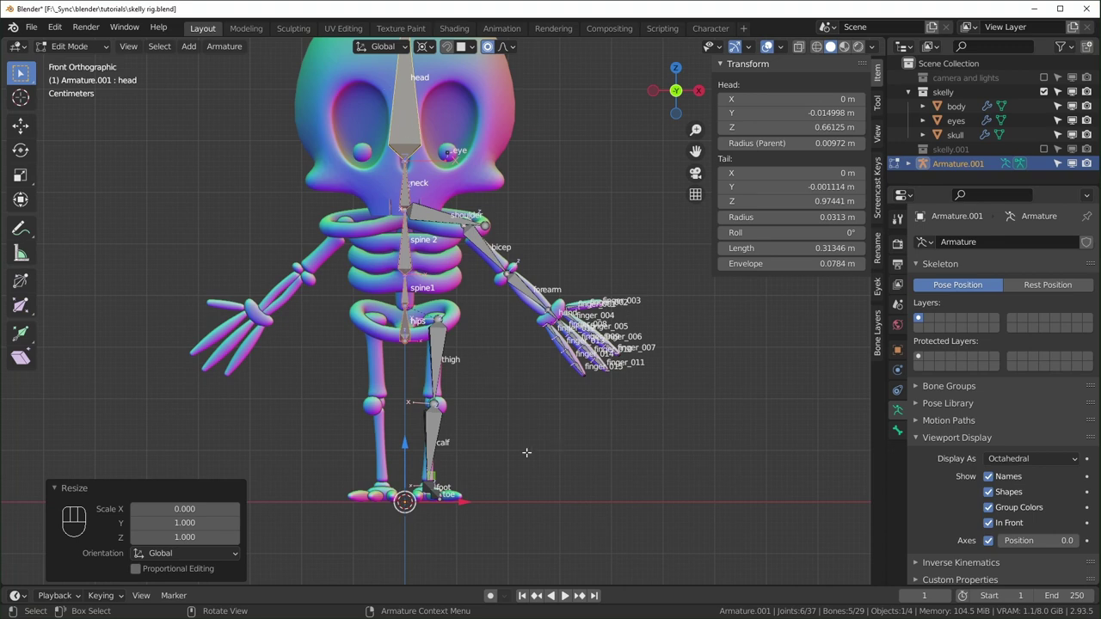
Step: Select all bones and auto-name them left/right
{"action": "key", "text": "a"}
{"action": "right_click", "coordinate": [446, 335]}
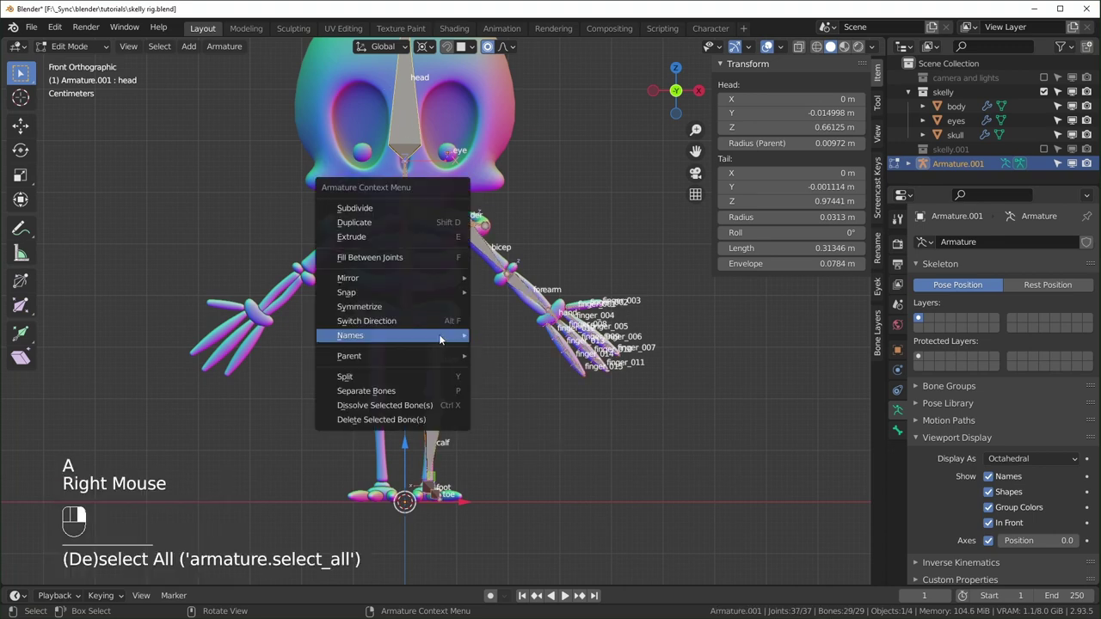
{"action": "mouse_move", "coordinate": [439, 340]}
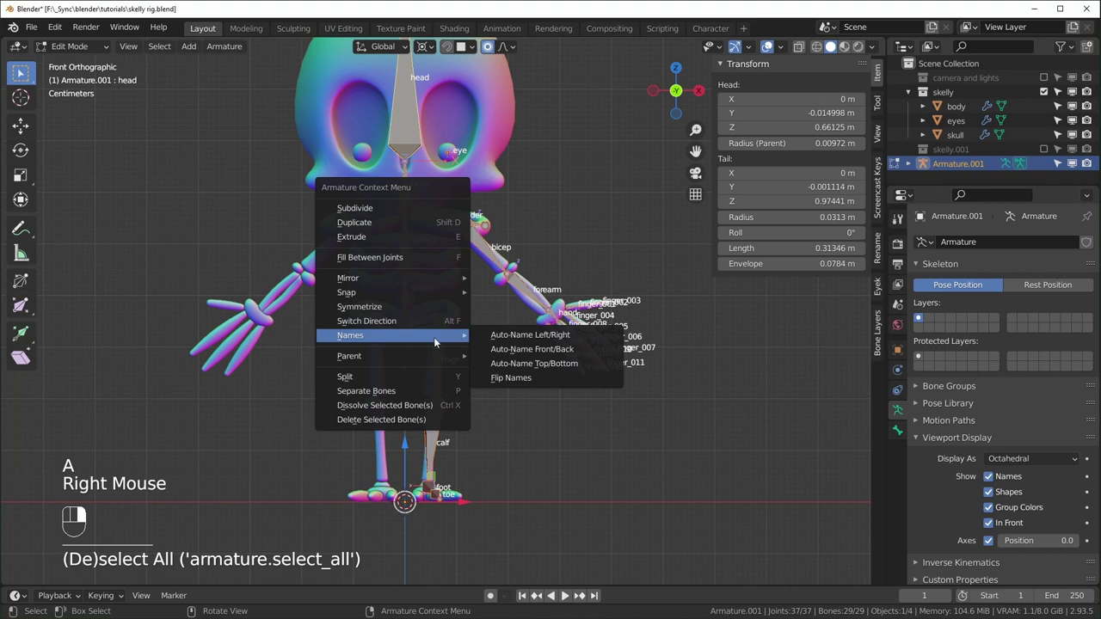
{"action": "left_click", "coordinate": [527, 335]}
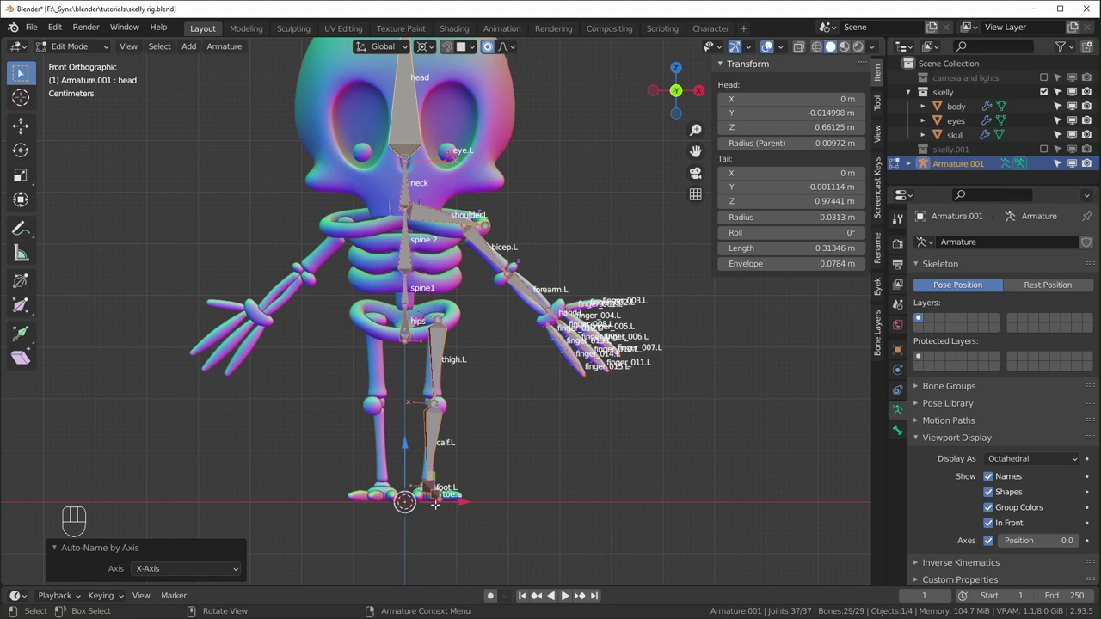
Step: Examine the side suffixes on the bone names around the skeleton and deselect all bones
{"action": "scroll", "coordinate": [461, 430], "scroll_direction": "up", "scroll_amount": 2}
{"action": "scroll", "coordinate": [461, 431], "scroll_direction": "up", "scroll_amount": 1}
{"action": "scroll", "coordinate": [461, 431], "scroll_direction": "down", "scroll_amount": 1}
{"action": "middle_click_drag", "start_coordinate": [461, 431], "coordinate": [482, 413], "text": "shift"}
{"action": "middle_click_drag", "start_coordinate": [481, 413], "coordinate": [540, 338]}
{"action": "middle_click_drag", "start_coordinate": [657, 390], "coordinate": [545, 397]}
{"action": "scroll", "coordinate": [602, 425], "scroll_direction": "down", "scroll_amount": 2}
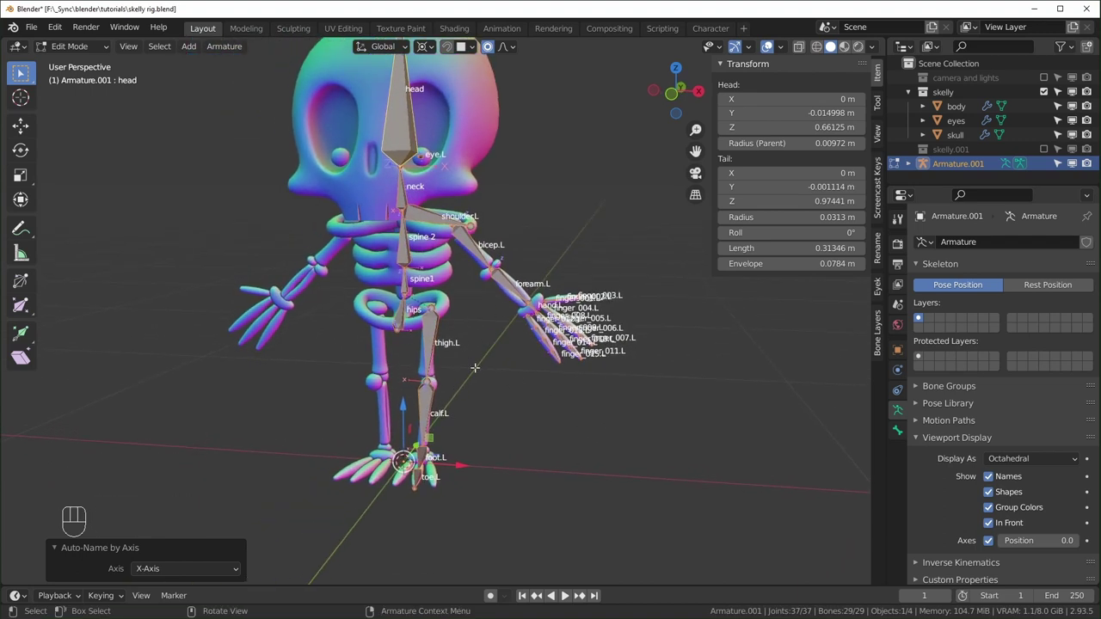
{"action": "scroll", "coordinate": [499, 404], "scroll_direction": "up", "scroll_amount": 1}
{"action": "left_click", "coordinate": [530, 448]}
{"action": "middle_click_drag", "start_coordinate": [530, 448], "coordinate": [531, 452]}
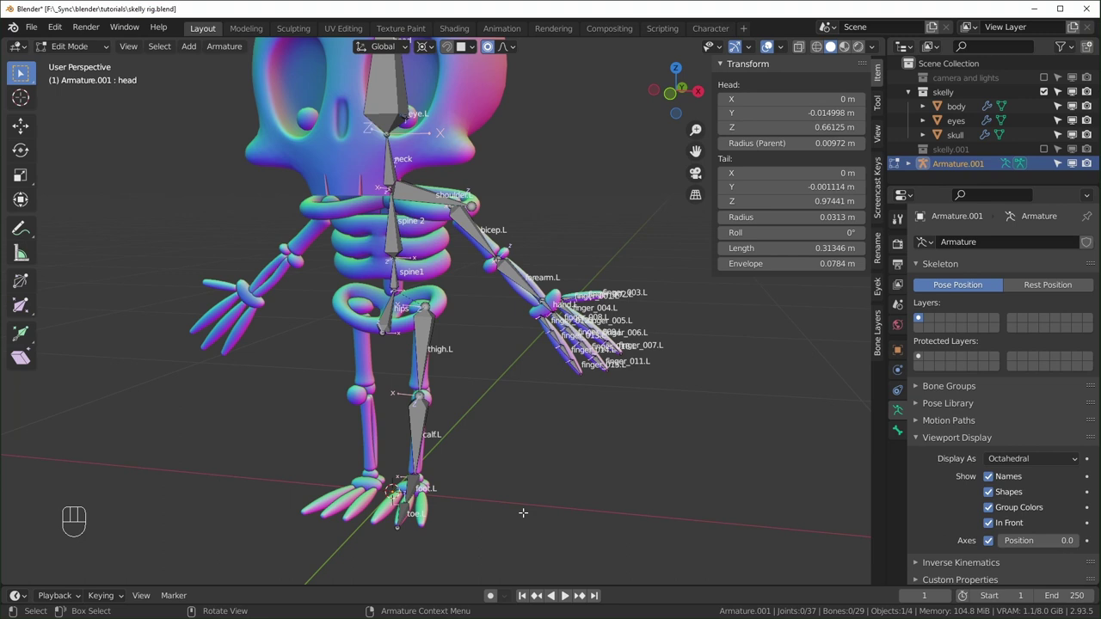
Step: Add a new bone at the world origin, select it and set the pivot point to Active Element
{"action": "key", "text": "shift+a"}
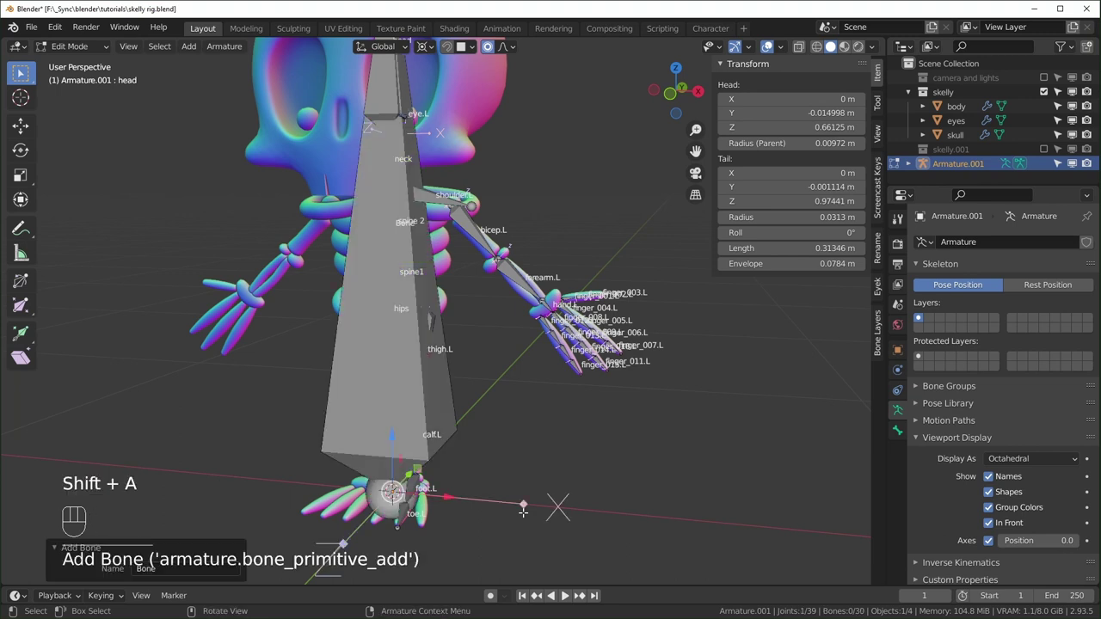
{"action": "middle_click_drag", "start_coordinate": [551, 506], "coordinate": [464, 494]}
{"action": "left_click", "coordinate": [435, 423]}
{"action": "middle_click_drag", "start_coordinate": [435, 423], "coordinate": [413, 420]}
{"action": "key", "text": "period"}
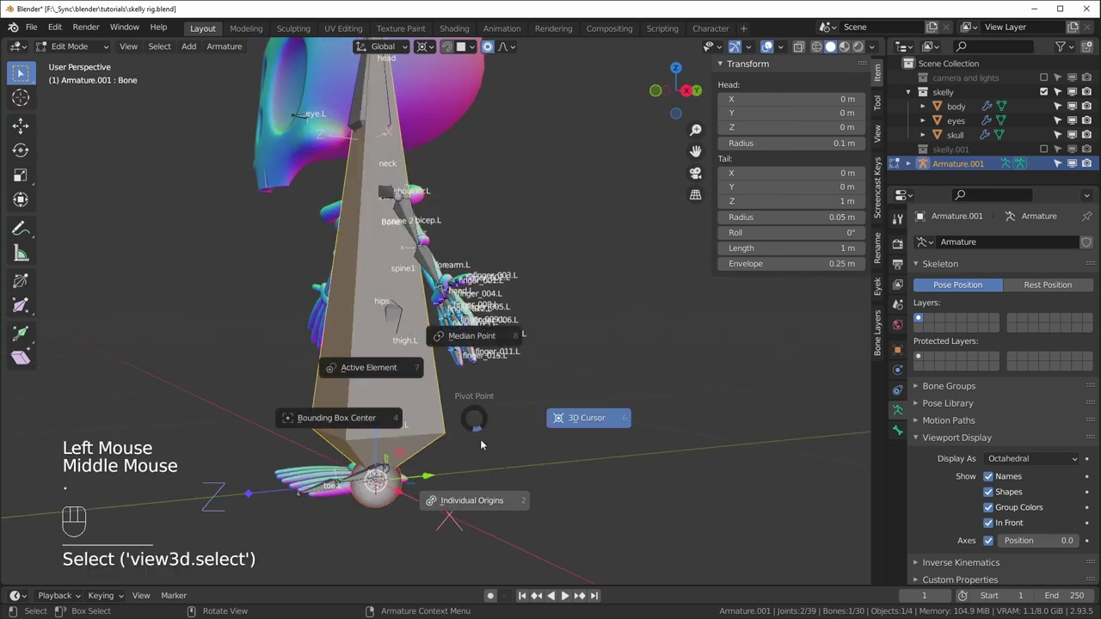
{"action": "left_click", "coordinate": [374, 365]}
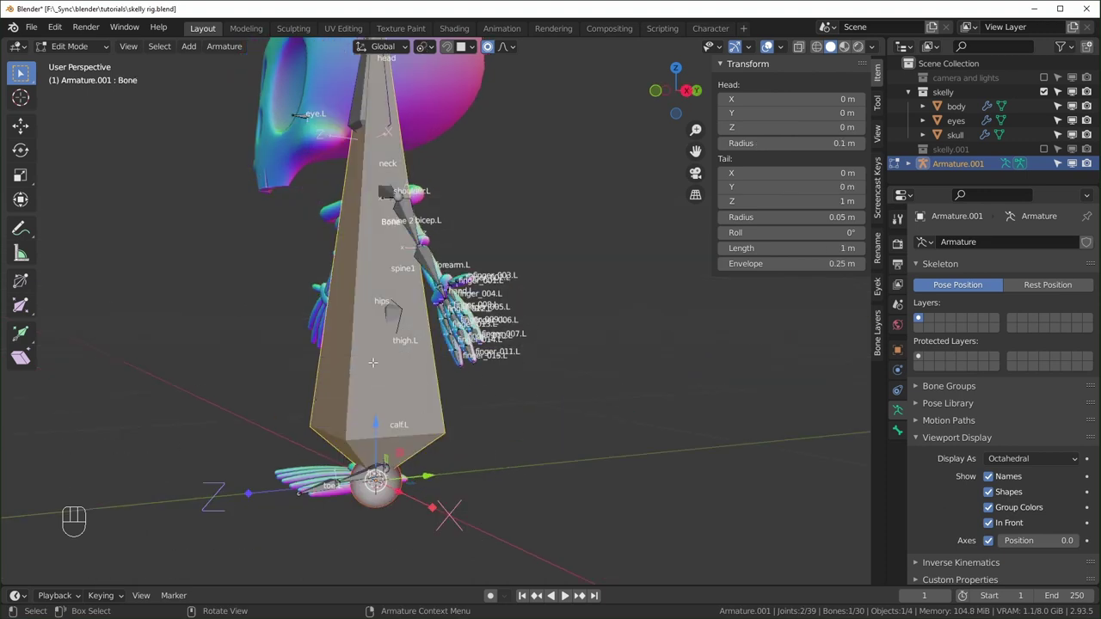
Step: Rotate the new origin bone 90° about the global X axis and set its roll to 0°
{"action": "middle_click_drag", "start_coordinate": [611, 486], "coordinate": [588, 485]}
{"action": "scroll", "coordinate": [589, 485], "scroll_direction": "down", "scroll_amount": 1}
{"action": "type", "text": "rx"}
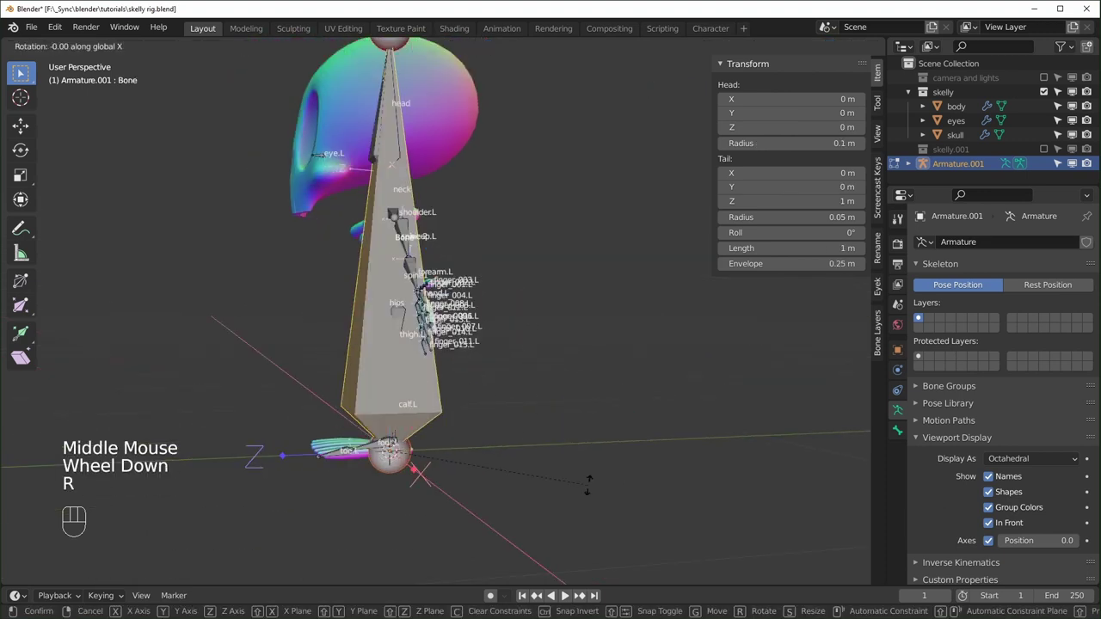
{"action": "type", "text": "90"}
{"action": "left_click", "coordinate": [587, 485]}
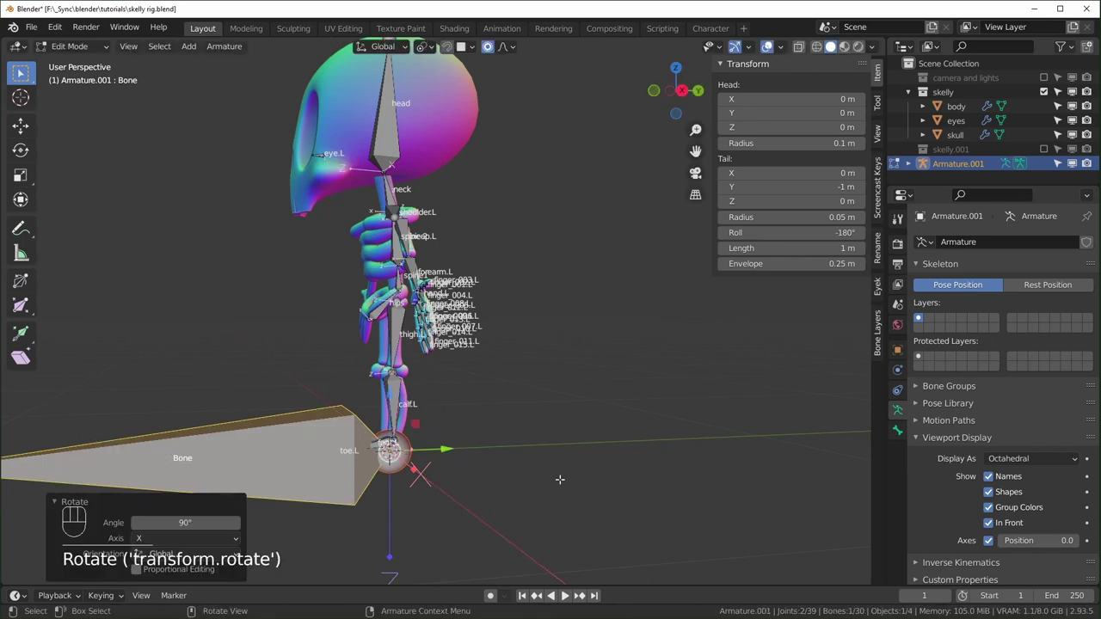
{"action": "middle_click_drag", "start_coordinate": [560, 479], "coordinate": [593, 482]}
{"action": "left_click", "coordinate": [771, 235]}
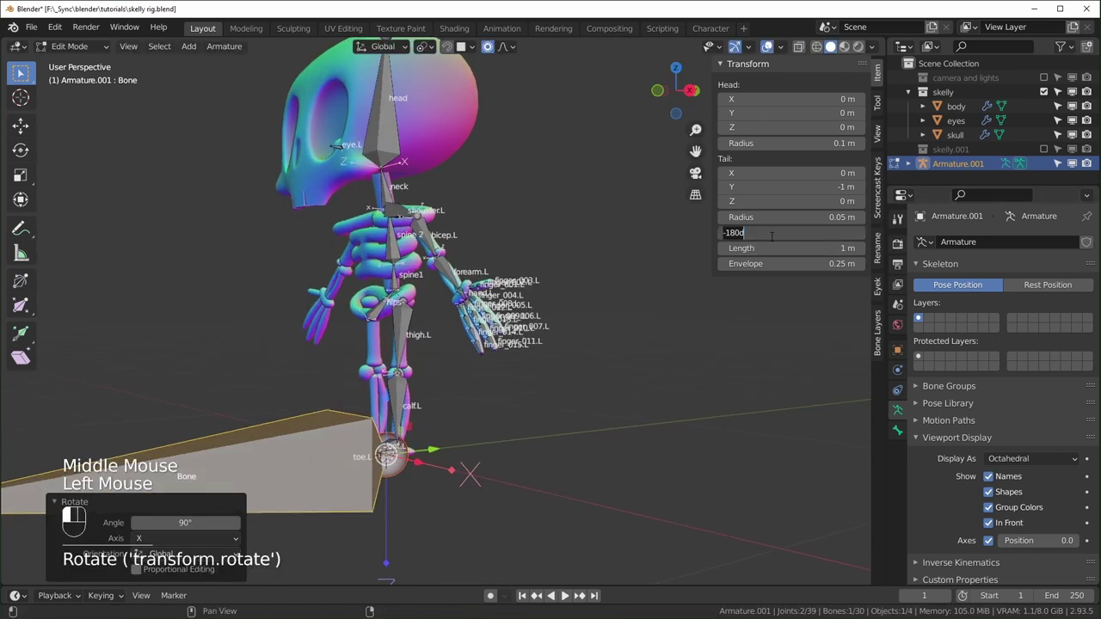
{"action": "type", "text": "0"}
{"action": "key", "text": "Return"}
Step: Scale the origin bone down to about 0.14 m long and rename it root
{"action": "middle_click_drag", "start_coordinate": [457, 487], "coordinate": [534, 489]}
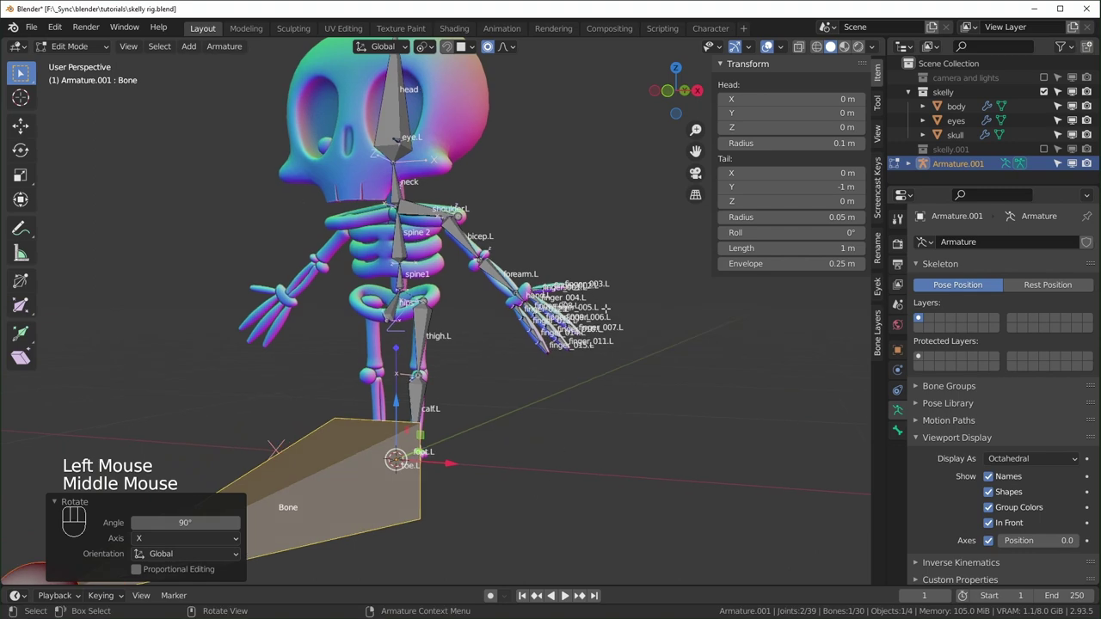
{"action": "middle_click_drag", "start_coordinate": [477, 435], "coordinate": [516, 404], "text": "shift"}
{"action": "key", "text": "s"}
{"action": "left_click", "coordinate": [458, 434]}
{"action": "scroll", "coordinate": [459, 435], "scroll_direction": "up", "scroll_amount": 2}
{"action": "middle_click_drag", "start_coordinate": [516, 404], "coordinate": [560, 462]}
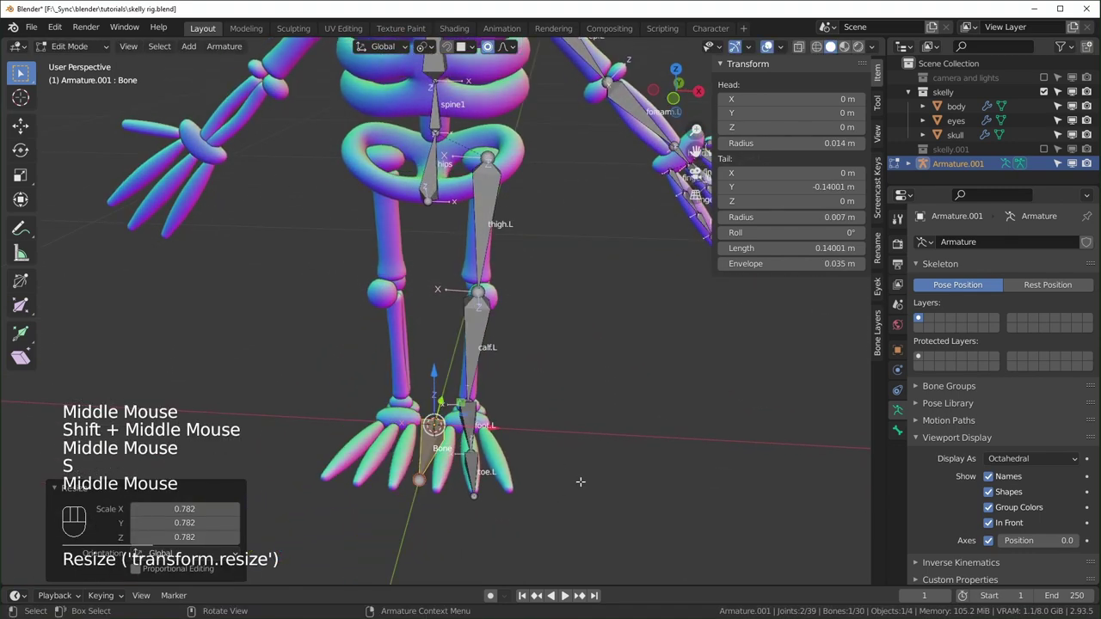
{"action": "key", "text": "F2"}
{"action": "type", "text": "root"}
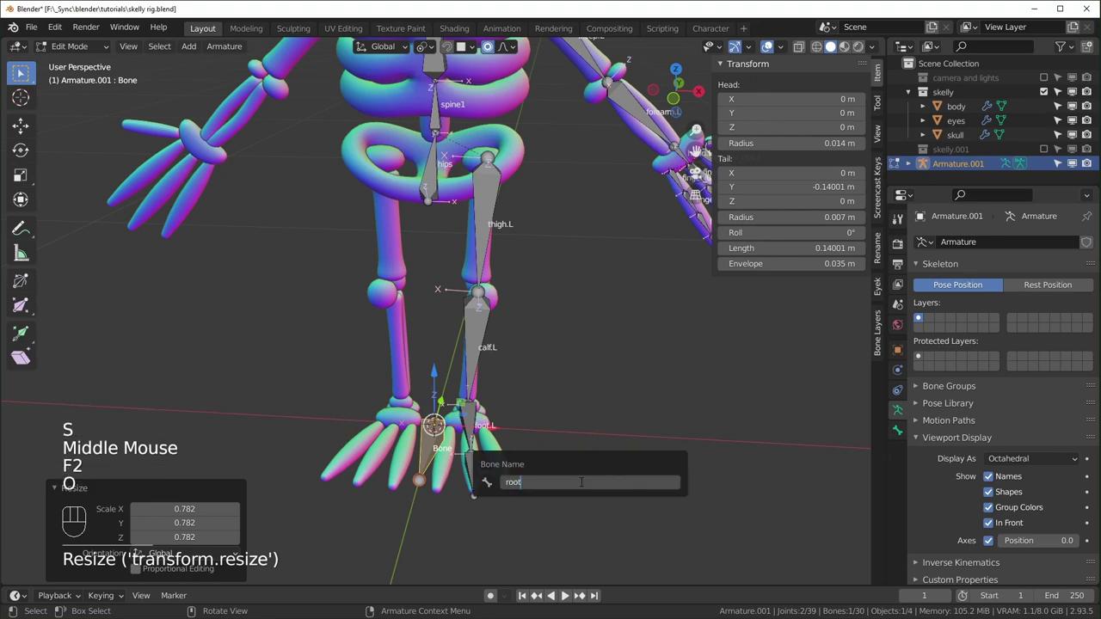
{"action": "key", "text": "Return"}
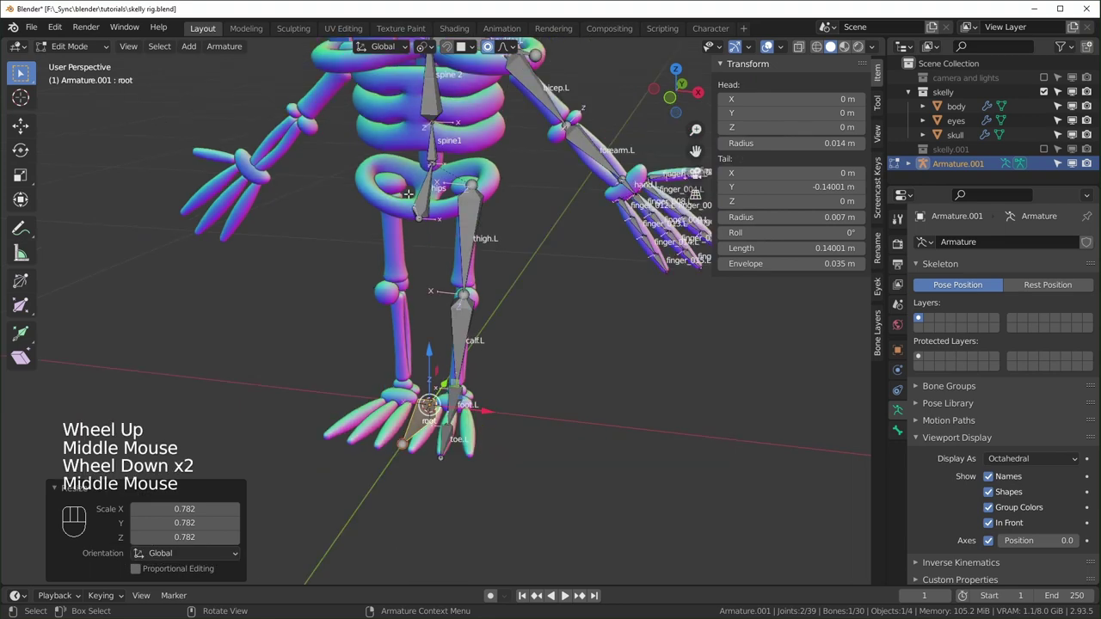
Step: Parent the hips bone to the root bone with Keep Offset
{"action": "left_click", "coordinate": [419, 210]}
{"action": "left_click", "coordinate": [422, 189]}
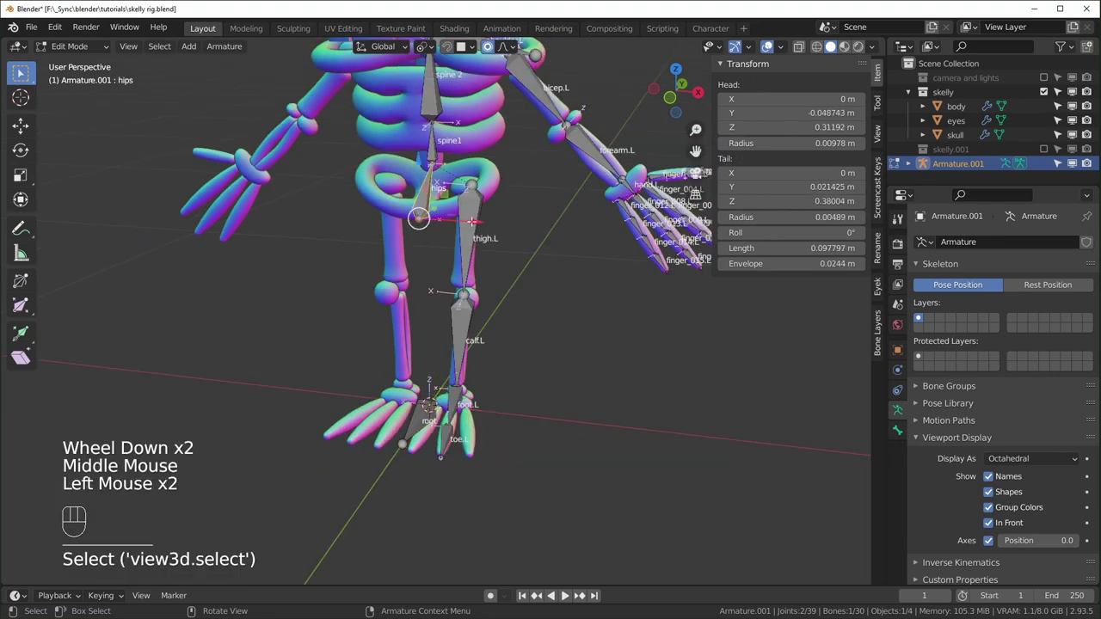
{"action": "scroll", "coordinate": [421, 188], "scroll_direction": "down", "scroll_amount": 1}
{"action": "middle_click_drag", "start_coordinate": [422, 189], "coordinate": [436, 239]}
{"action": "middle_click_drag", "start_coordinate": [536, 279], "coordinate": [520, 271]}
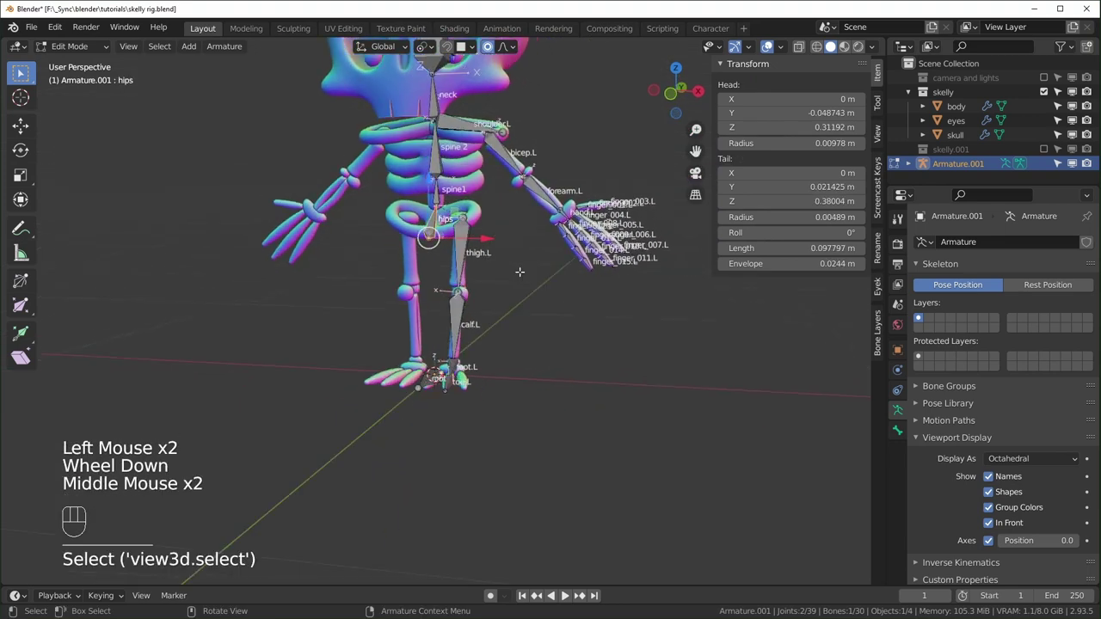
{"action": "scroll", "coordinate": [427, 232], "scroll_direction": "up", "scroll_amount": 2}
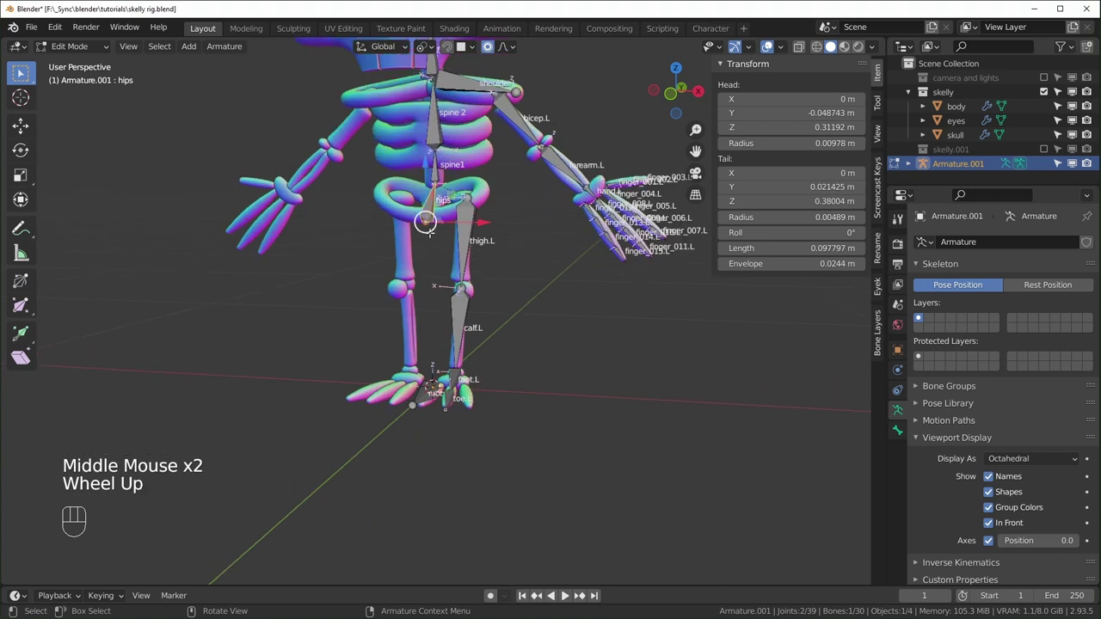
{"action": "middle_click_drag", "start_coordinate": [427, 233], "coordinate": [419, 185]}
{"action": "scroll", "coordinate": [430, 225], "scroll_direction": "up", "scroll_amount": 1}
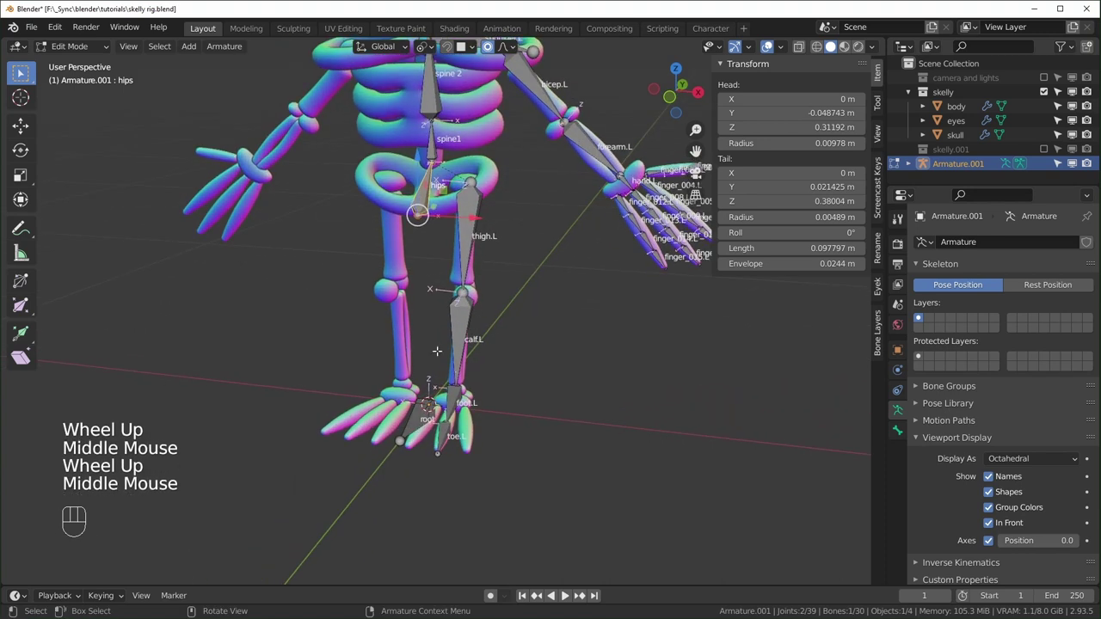
{"action": "left_click", "coordinate": [428, 405], "text": "shift"}
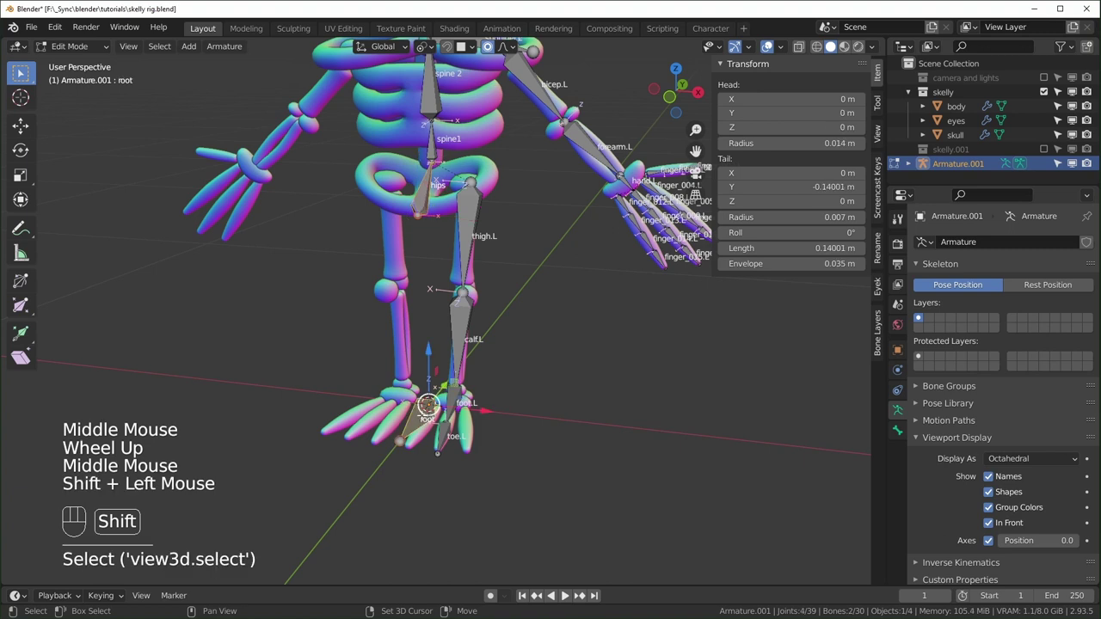
{"action": "key", "text": "ctrl+p"}
{"action": "left_click", "coordinate": [428, 434]}
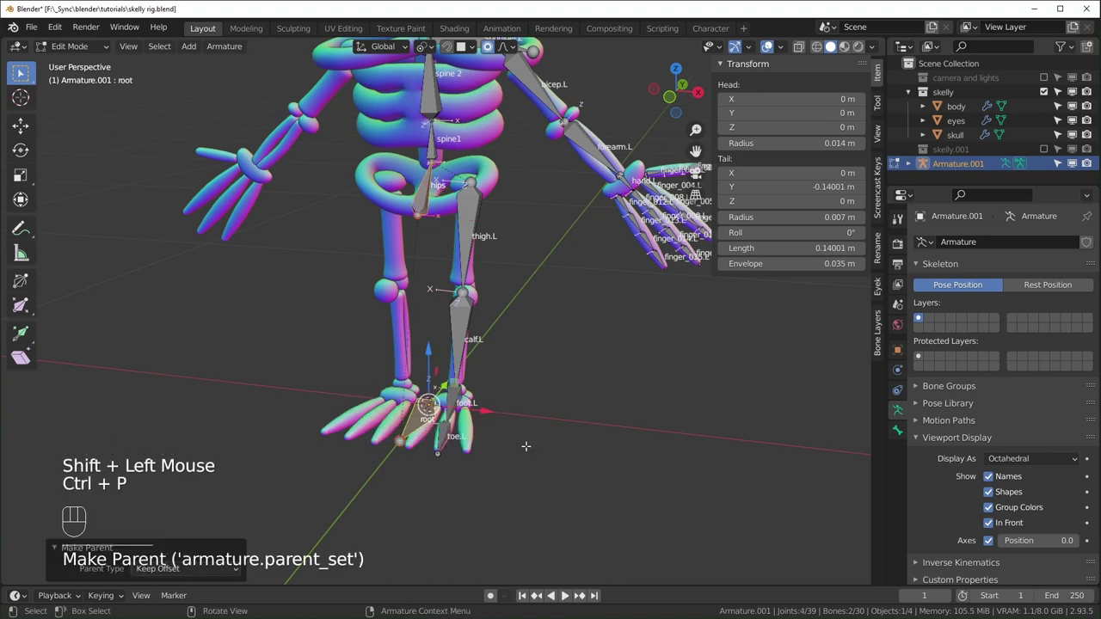
Step: Undo the last five changes to return to the armature's unposed state
{"action": "middle_click_drag", "start_coordinate": [482, 163], "coordinate": [470, 243], "text": "shift"}
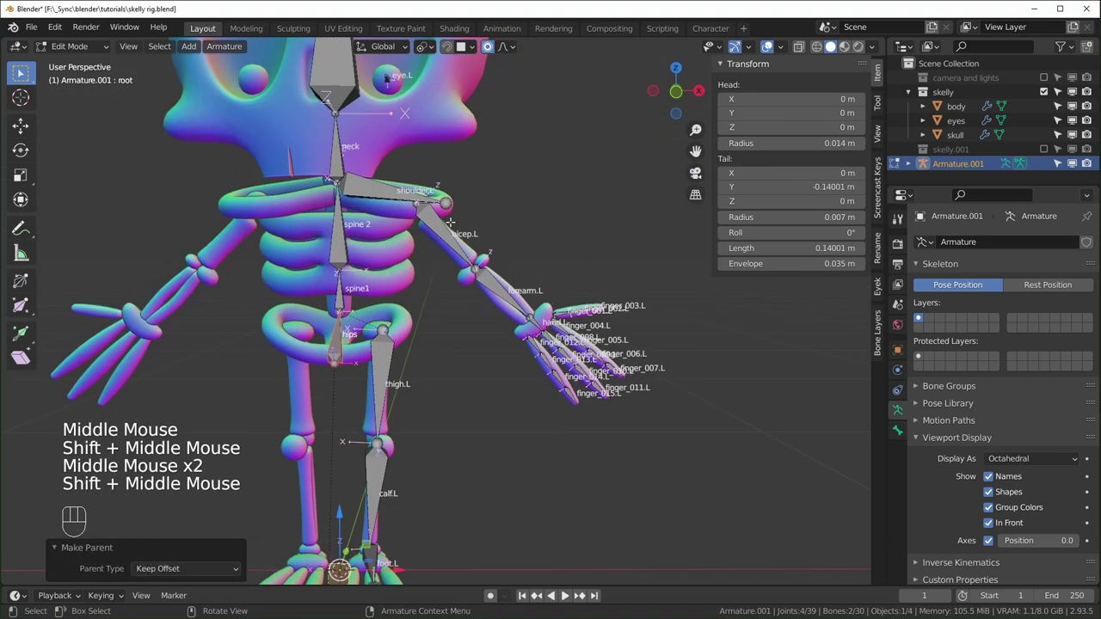
{"action": "key", "text": "ctrl+z"}
{"action": "key", "text": "ctrl+z"}
{"action": "key", "text": "ctrl+z"}
{"action": "key", "text": "ctrl+z"}
{"action": "key", "text": "ctrl+z"}
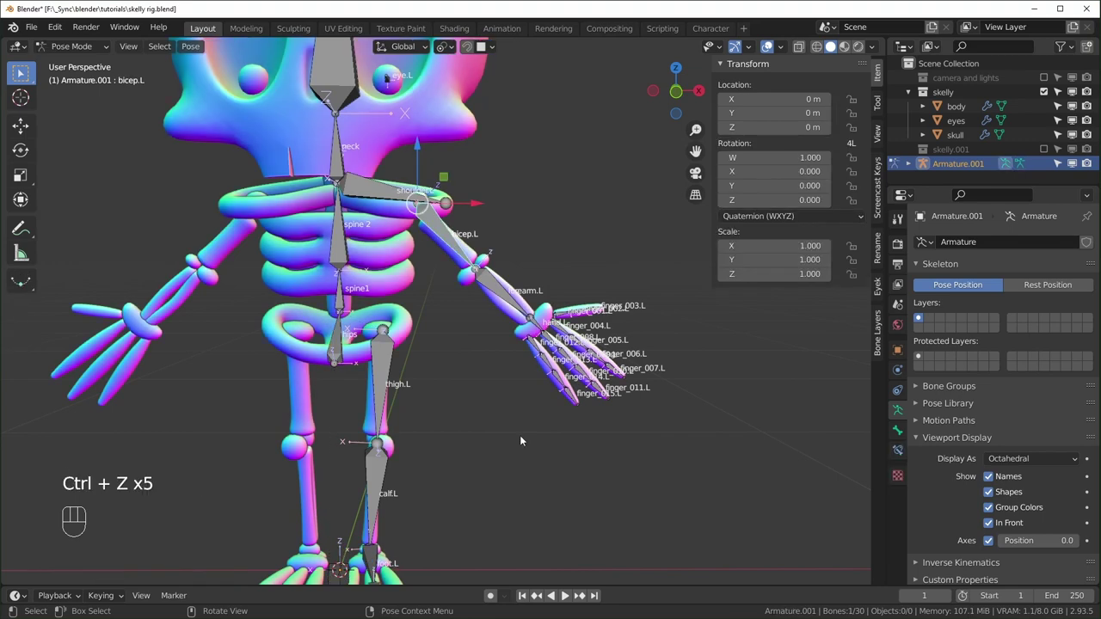
Step: Try rotating the left bicep and forearm bones and moving the left hand bone in Pose Mode
{"action": "key", "text": "r"}
{"action": "right_click", "coordinate": [498, 274]}
{"action": "key", "text": "r"}
{"action": "right_click", "coordinate": [531, 341]}
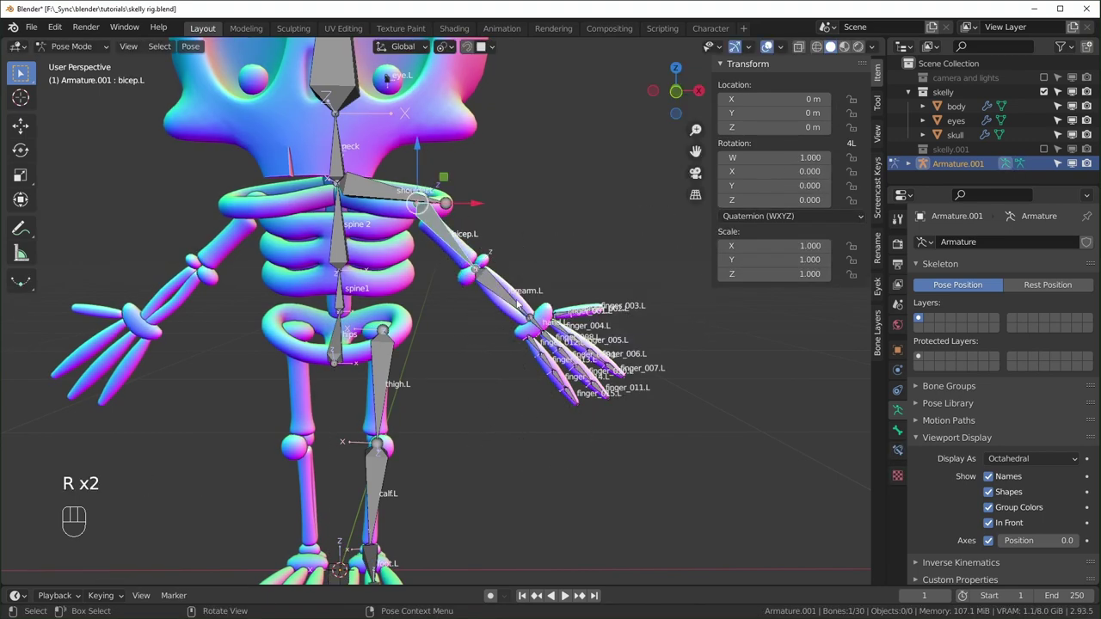
{"action": "left_click", "coordinate": [520, 306]}
{"action": "key", "text": "r"}
{"action": "right_click", "coordinate": [547, 322]}
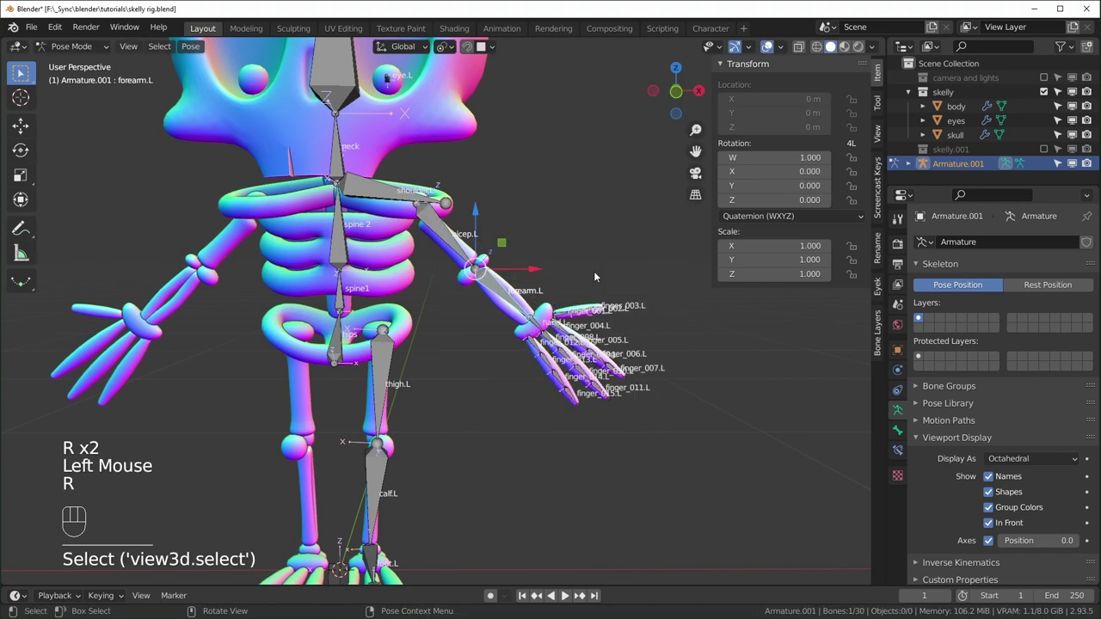
{"action": "left_click", "coordinate": [547, 324]}
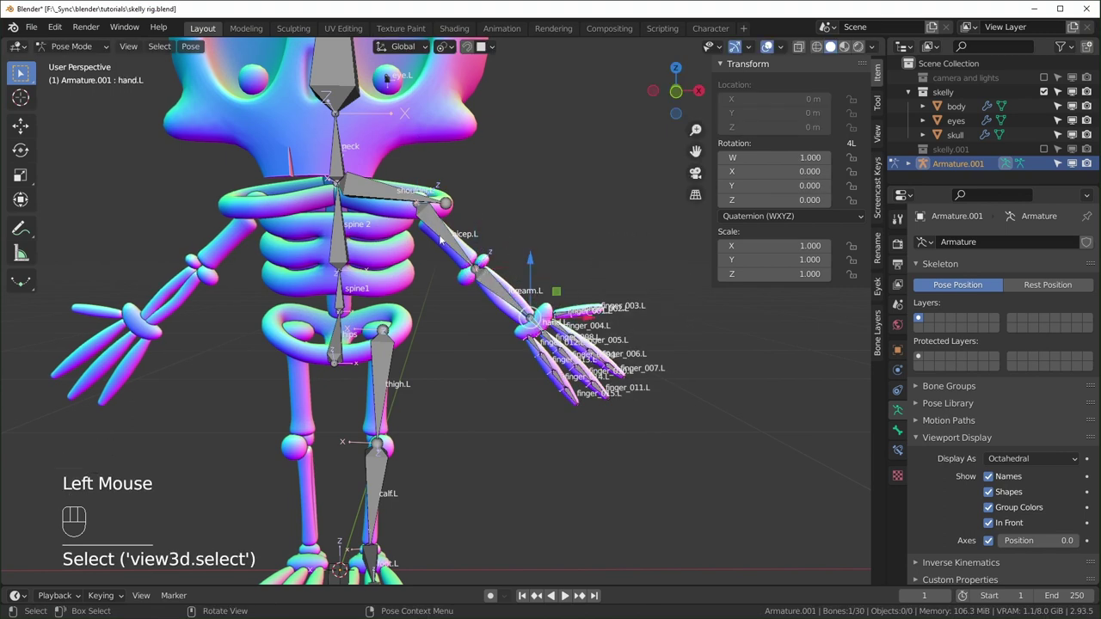
{"action": "key", "text": "g"}
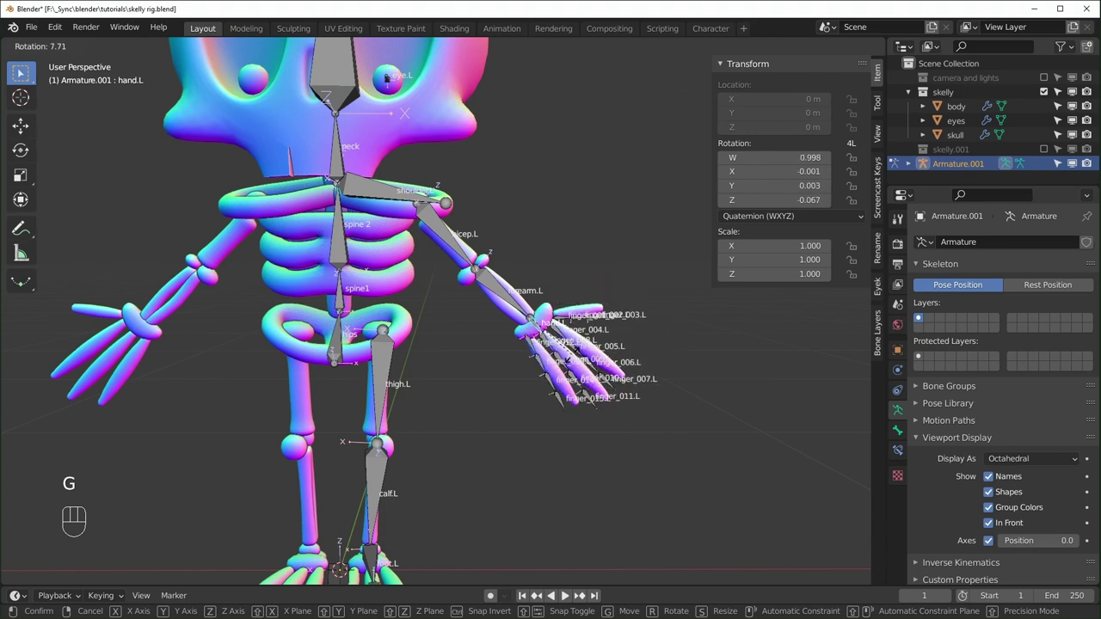
{"action": "right_click", "coordinate": [467, 263]}
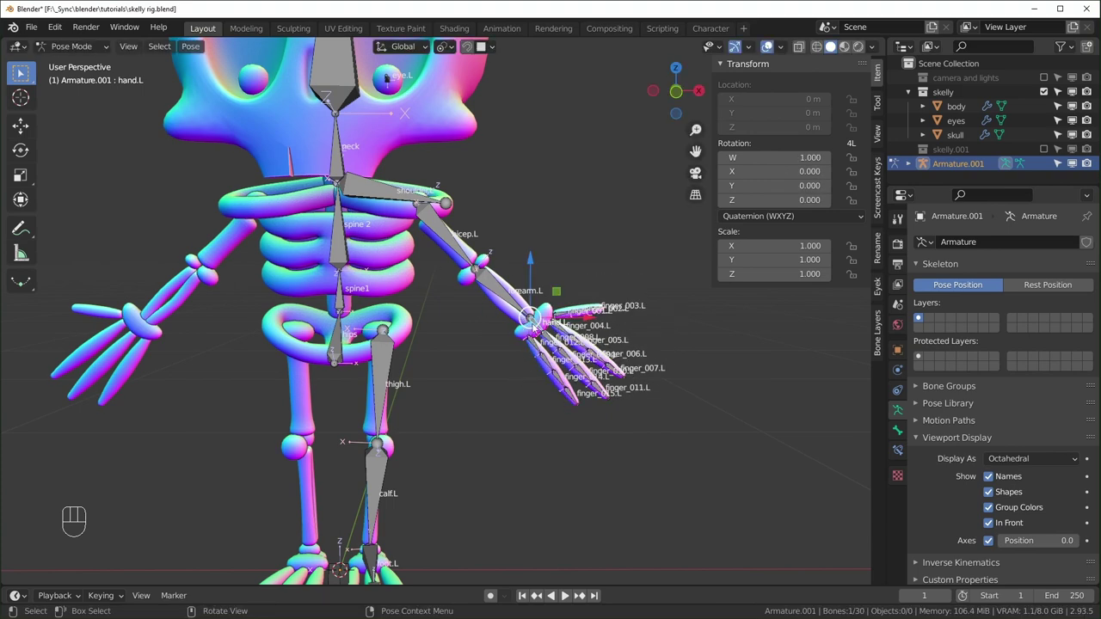
Step: Switch the armature to Edit Mode and duplicate the hand.L bone in place
{"action": "key", "text": "Tab"}
{"action": "scroll", "coordinate": [533, 329], "scroll_direction": "up", "scroll_amount": 1}
{"action": "scroll", "coordinate": [455, 361], "scroll_direction": "up", "scroll_amount": 2}
{"action": "middle_click_drag", "start_coordinate": [533, 330], "coordinate": [497, 471], "text": "shift"}
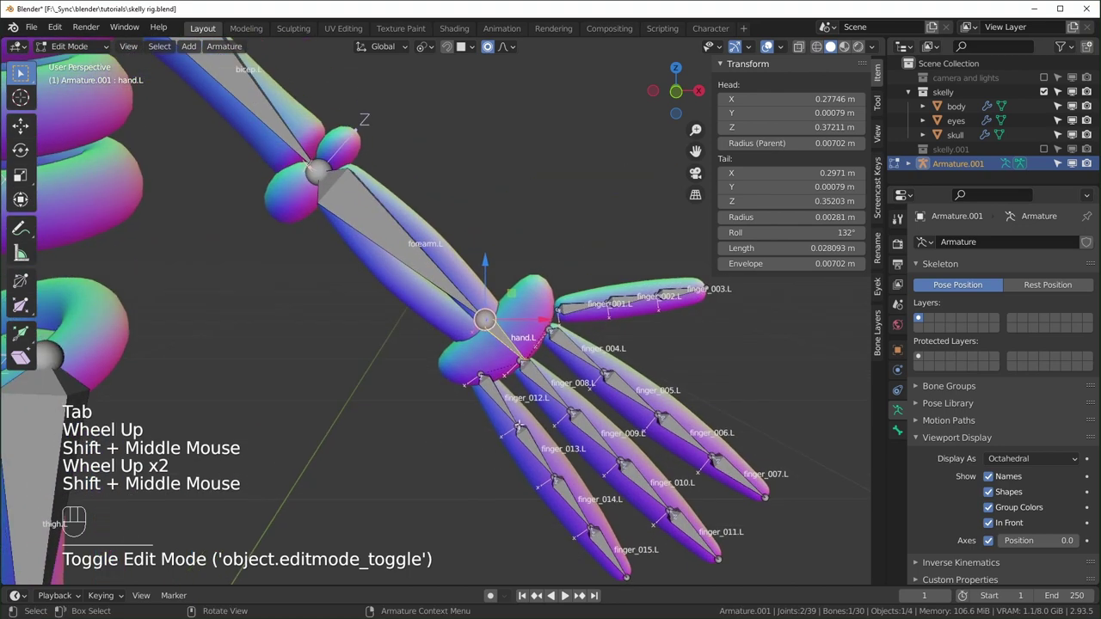
{"action": "key", "text": "shift+d"}
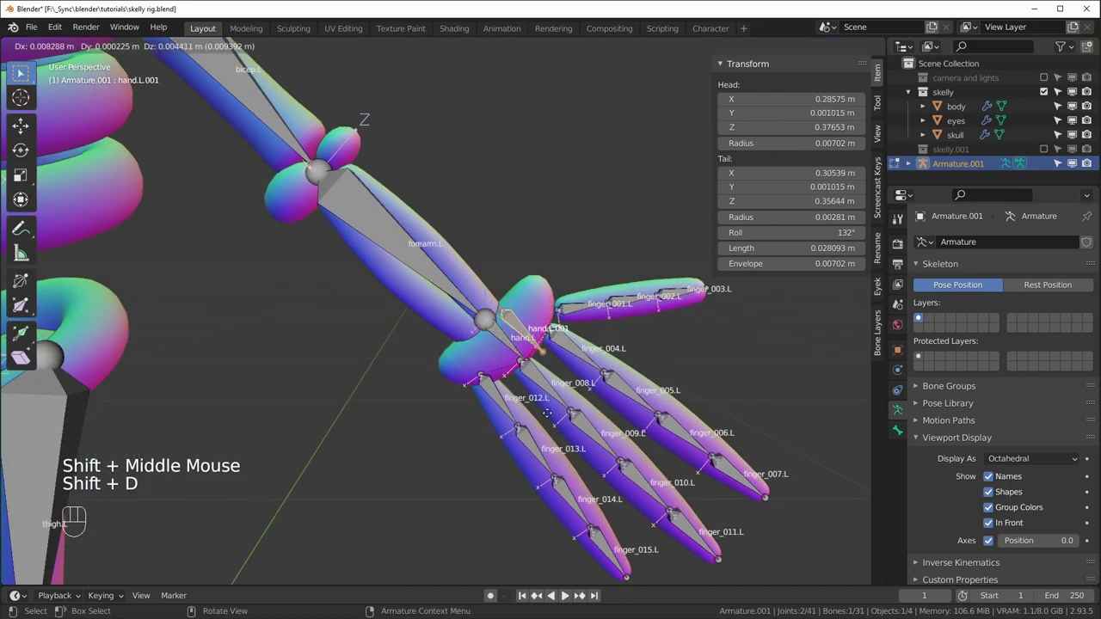
{"action": "right_click", "coordinate": [615, 427]}
Step: Lengthen the duplicated hand bone to about 0.041 m while keeping its head at the wrist
{"action": "key", "text": "s"}
{"action": "left_click", "coordinate": [643, 420]}
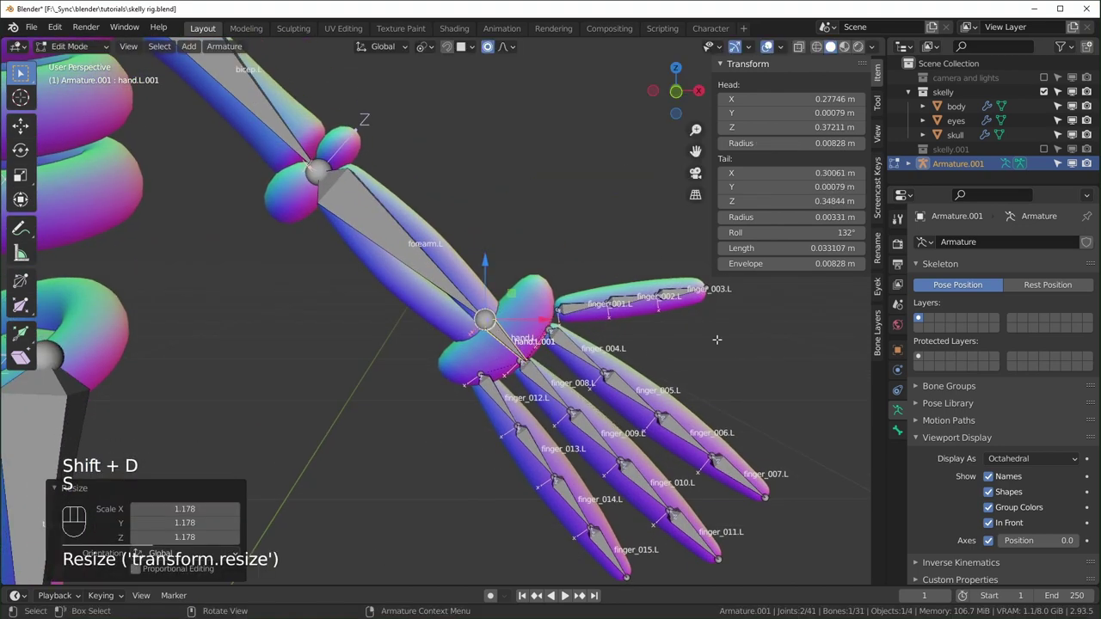
{"action": "left_click", "coordinate": [790, 248]}
{"action": "mouse_move", "coordinate": [791, 248]}
{"action": "left_mouse_down"}
{"action": "mouse_move", "coordinate": [818, 248]}
{"action": "mouse_move", "coordinate": [793, 247]}
{"action": "left_mouse_up"}
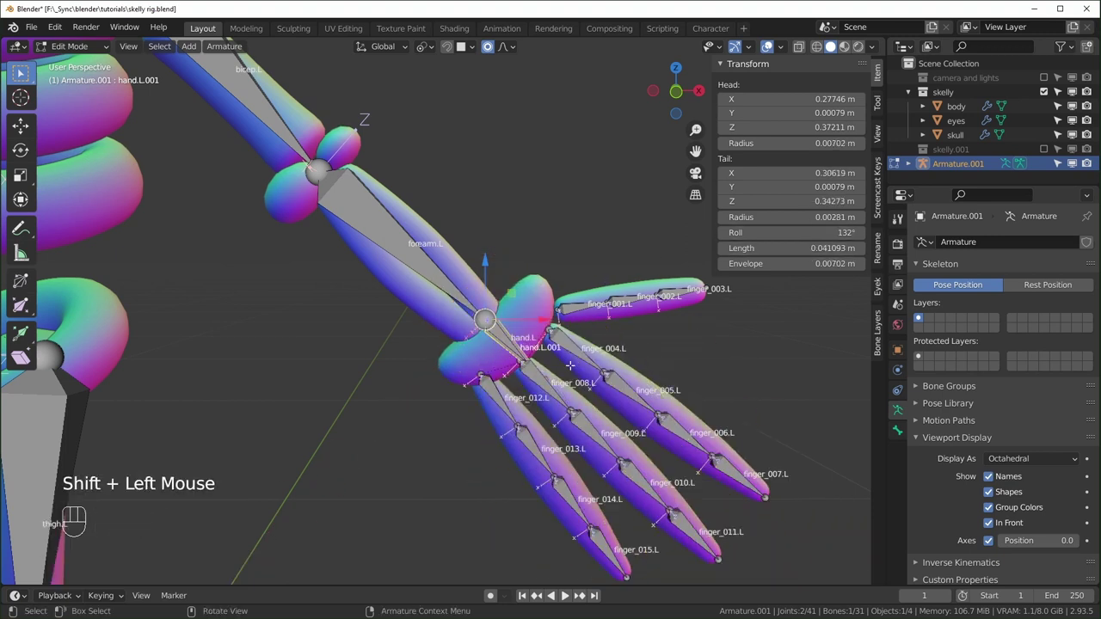
Step: Rename the duplicated hand bone ik.arm.L and clear its parent
{"action": "key", "text": "F2"}
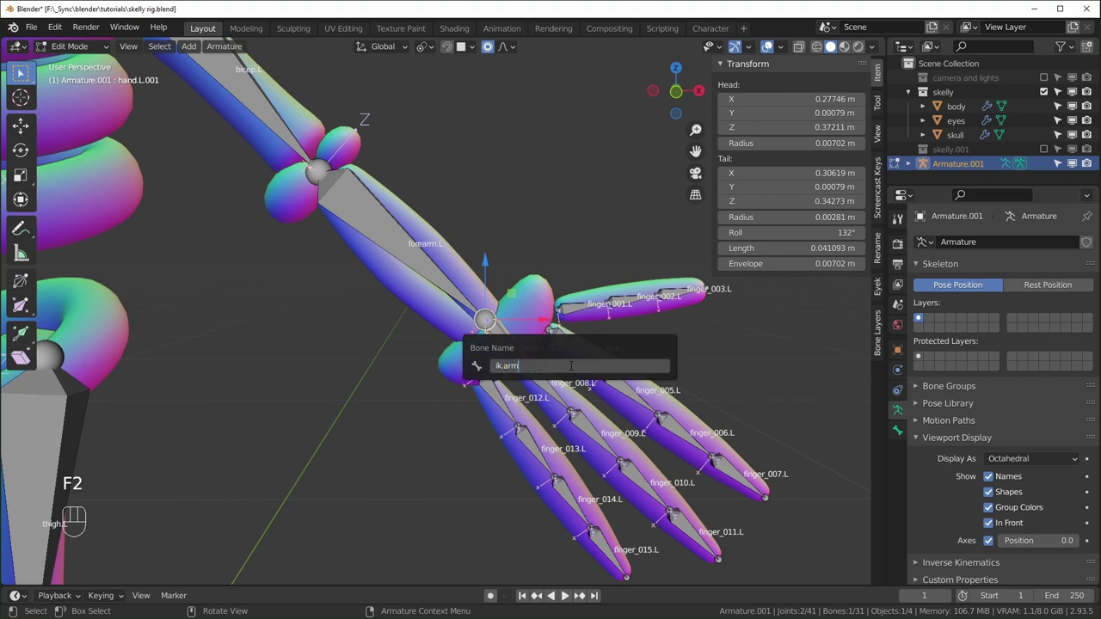
{"action": "type", "text": "ik.arm.L"}
{"action": "key", "text": "Return"}
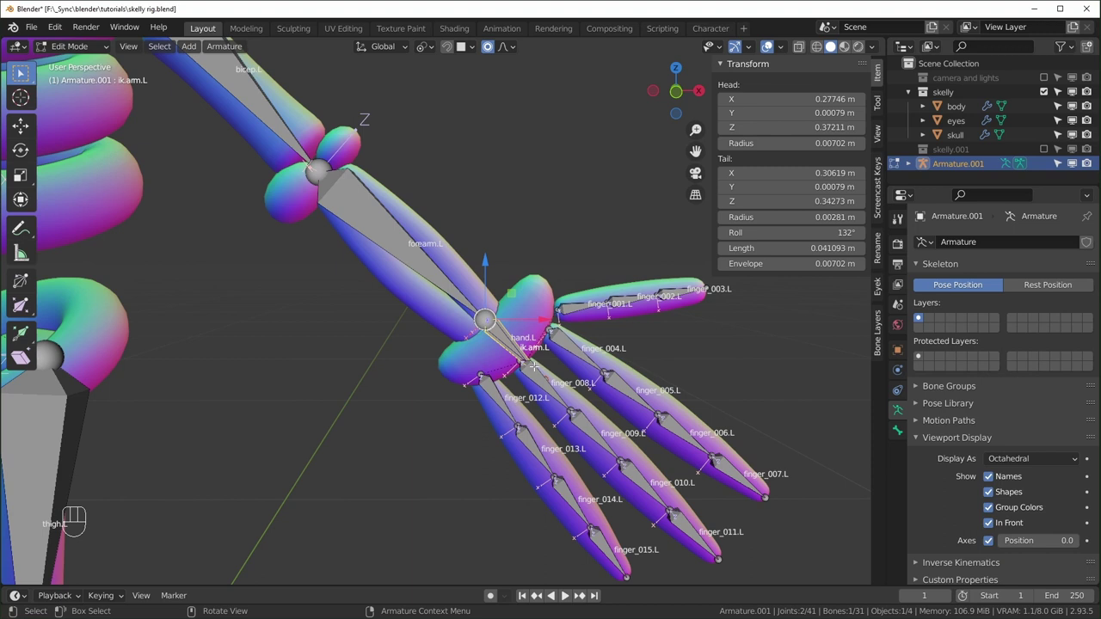
{"action": "key", "text": "alt+p"}
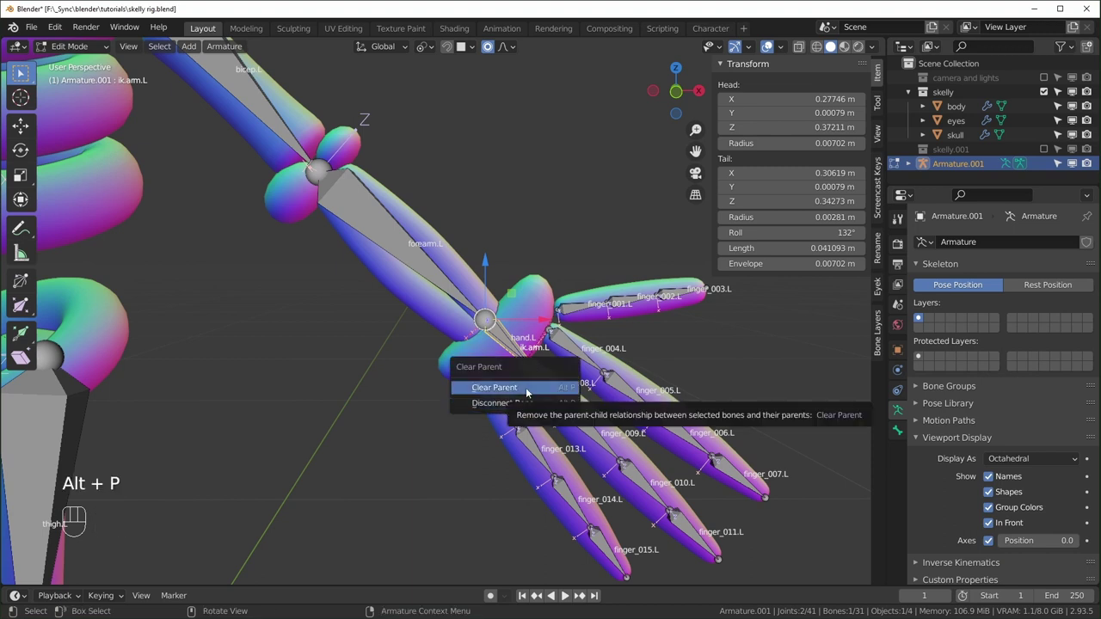
{"action": "left_click", "coordinate": [521, 387]}
{"action": "key", "text": "g"}
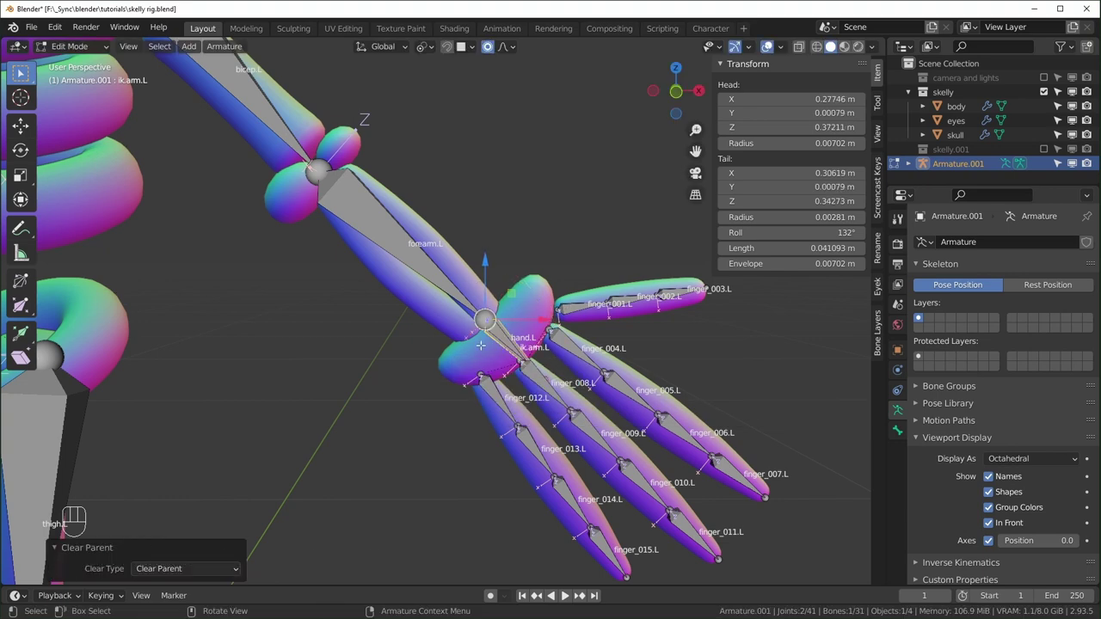
Step: Extrude a bone about 0.135 m straight down along global Z from the left elbow joint
{"action": "scroll", "coordinate": [499, 319], "scroll_direction": "down", "scroll_amount": 2}
{"action": "middle_click_drag", "start_coordinate": [464, 316], "coordinate": [442, 330]}
{"action": "scroll", "coordinate": [548, 355], "scroll_direction": "up", "scroll_amount": 1}
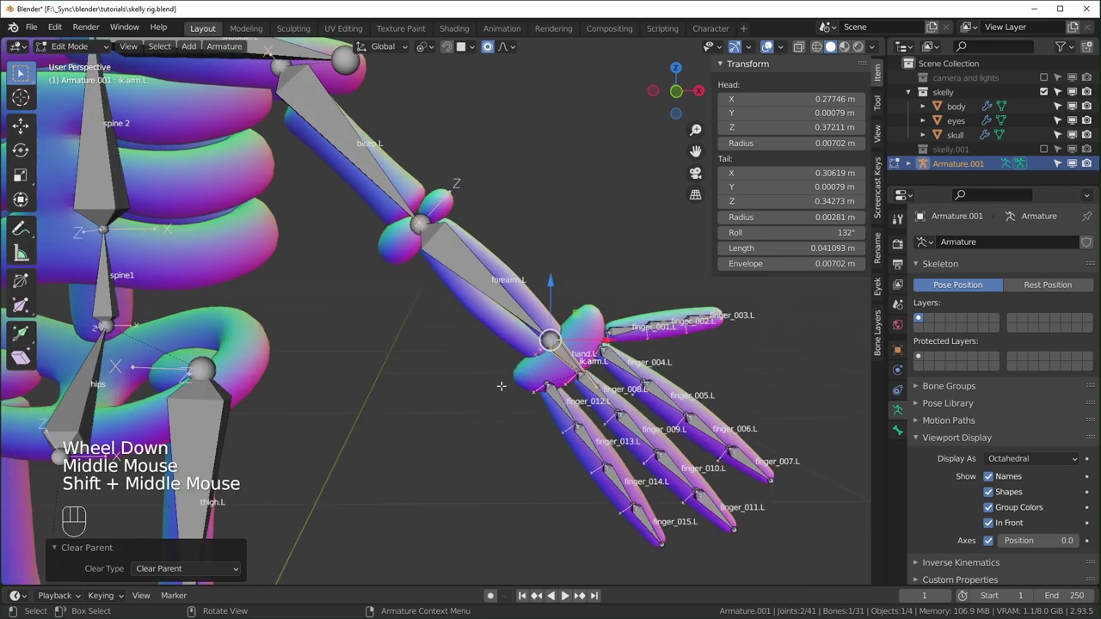
{"action": "middle_click_drag", "start_coordinate": [501, 386], "coordinate": [507, 371], "text": "shift"}
{"action": "scroll", "coordinate": [507, 370], "scroll_direction": "down", "scroll_amount": 2}
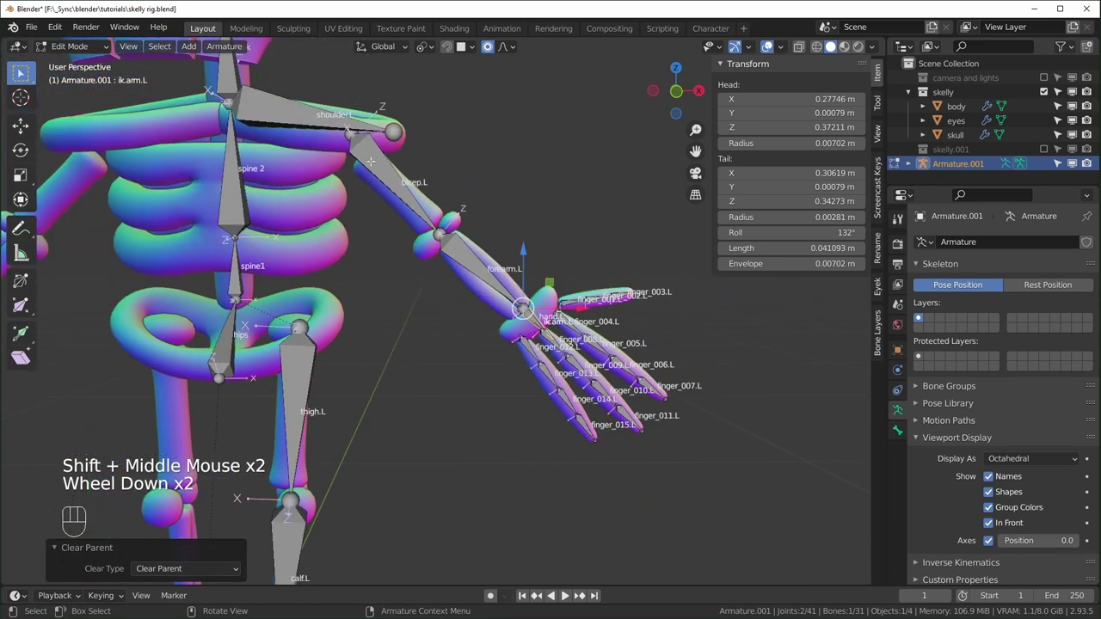
{"action": "left_click", "coordinate": [437, 247]}
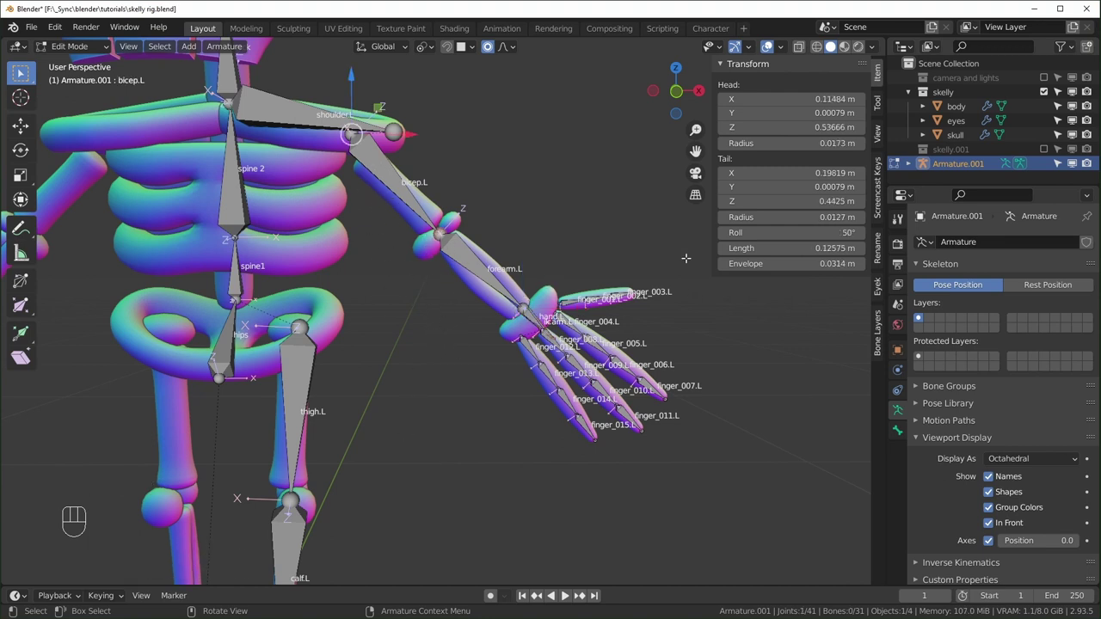
{"action": "left_click", "coordinate": [440, 244]}
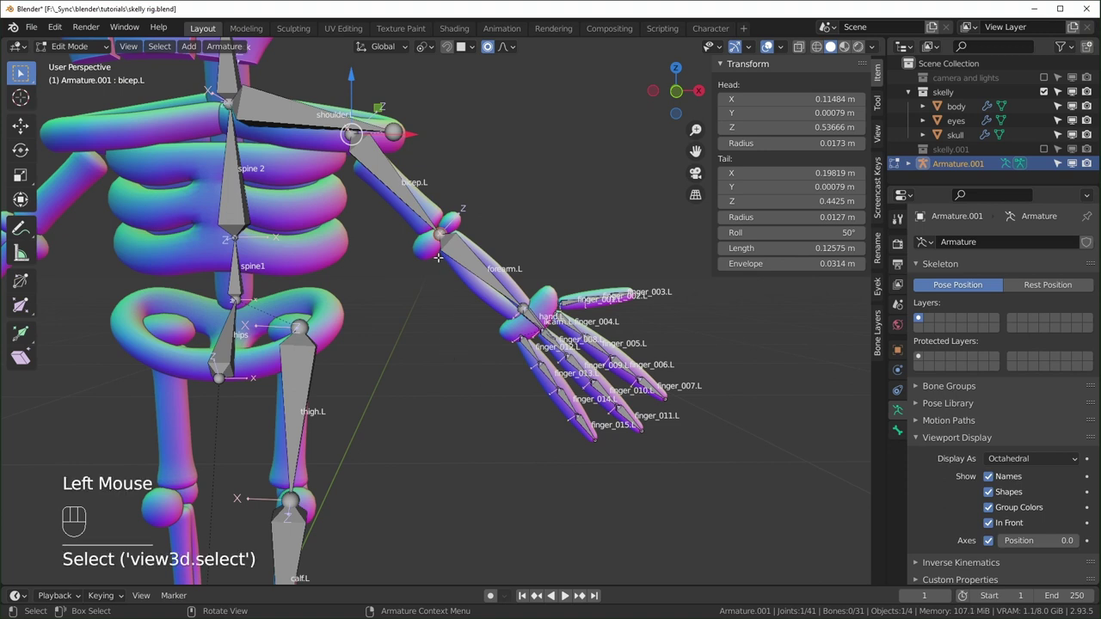
{"action": "key", "text": "e"}
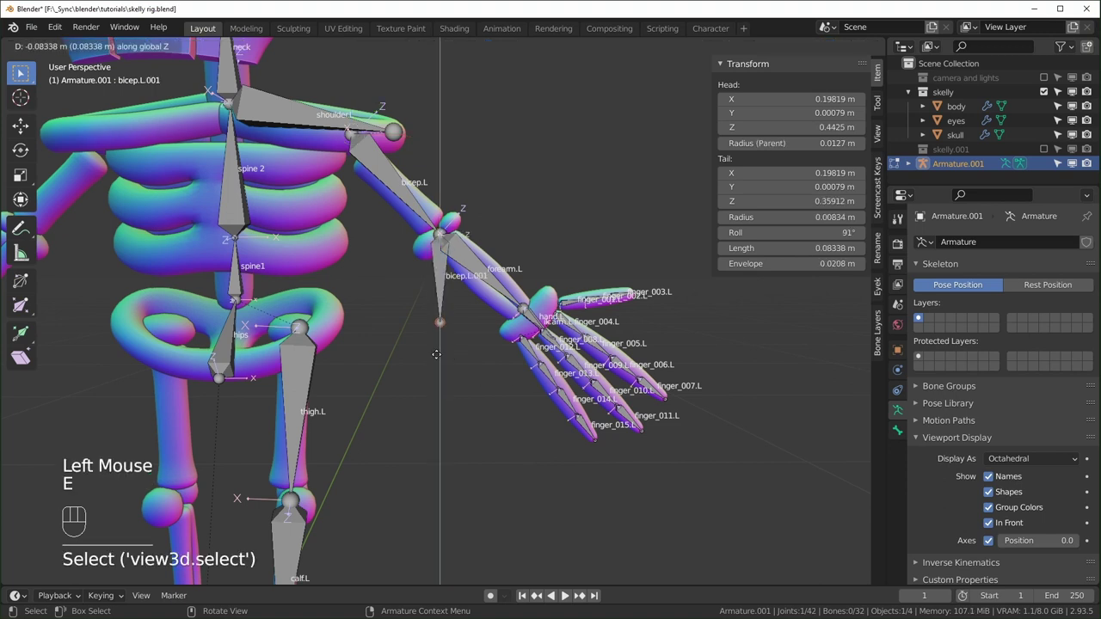
{"action": "left_click", "coordinate": [439, 400]}
Step: Clear the parent of the new elbow bone and move it about -0.024 m in X and -0.084 m in Z
{"action": "left_click", "coordinate": [484, 387]}
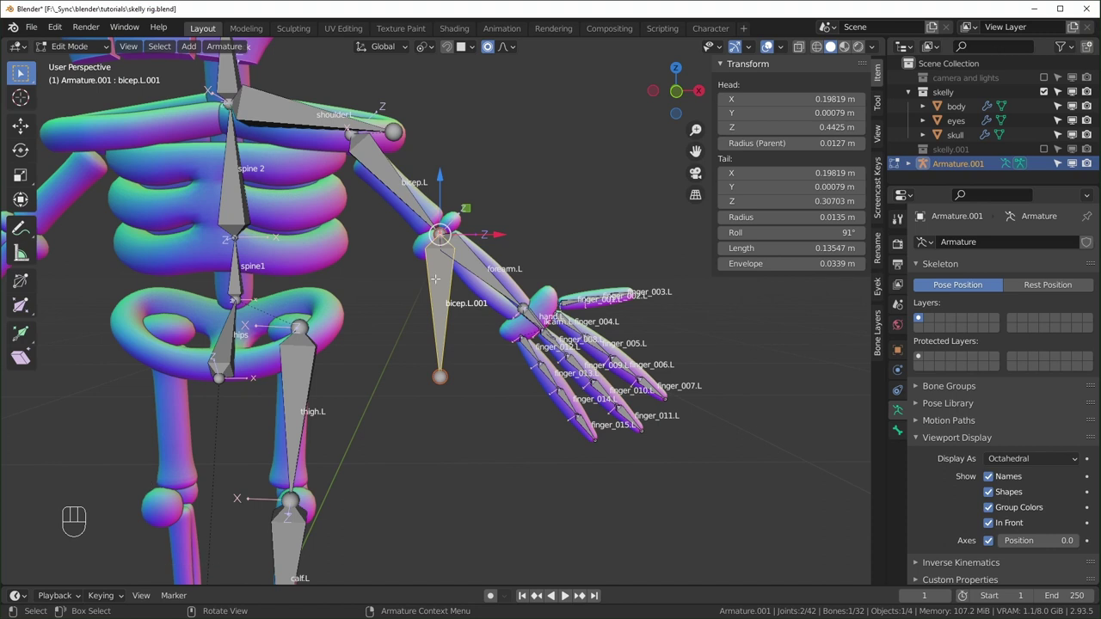
{"action": "key", "text": "alt+p"}
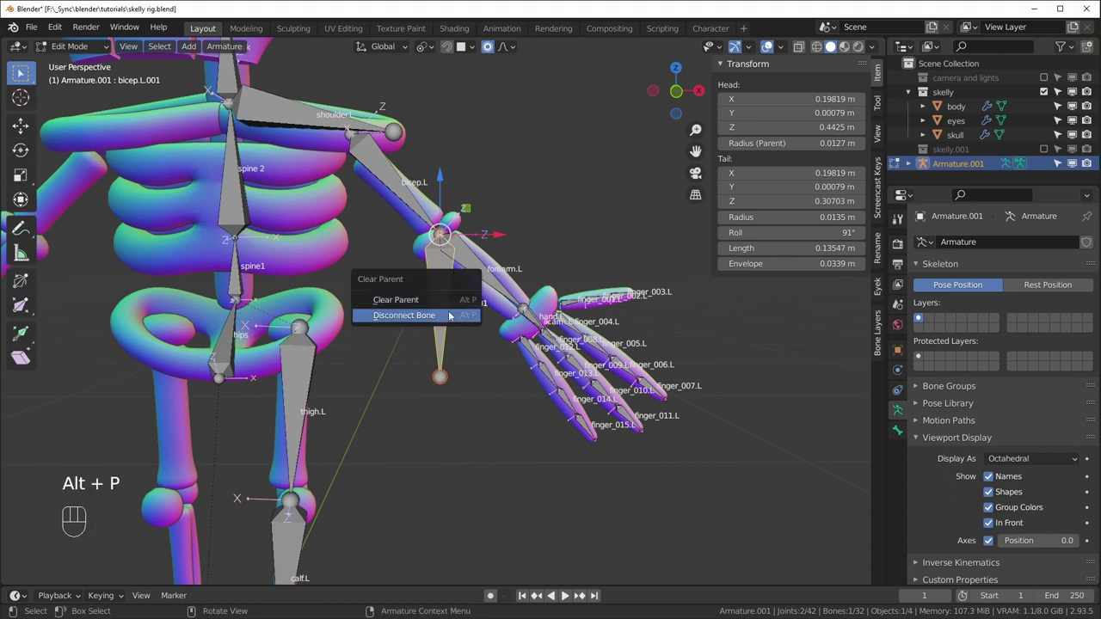
{"action": "left_click", "coordinate": [445, 300]}
{"action": "left_click_drag", "start_coordinate": [465, 209], "coordinate": [441, 300]}
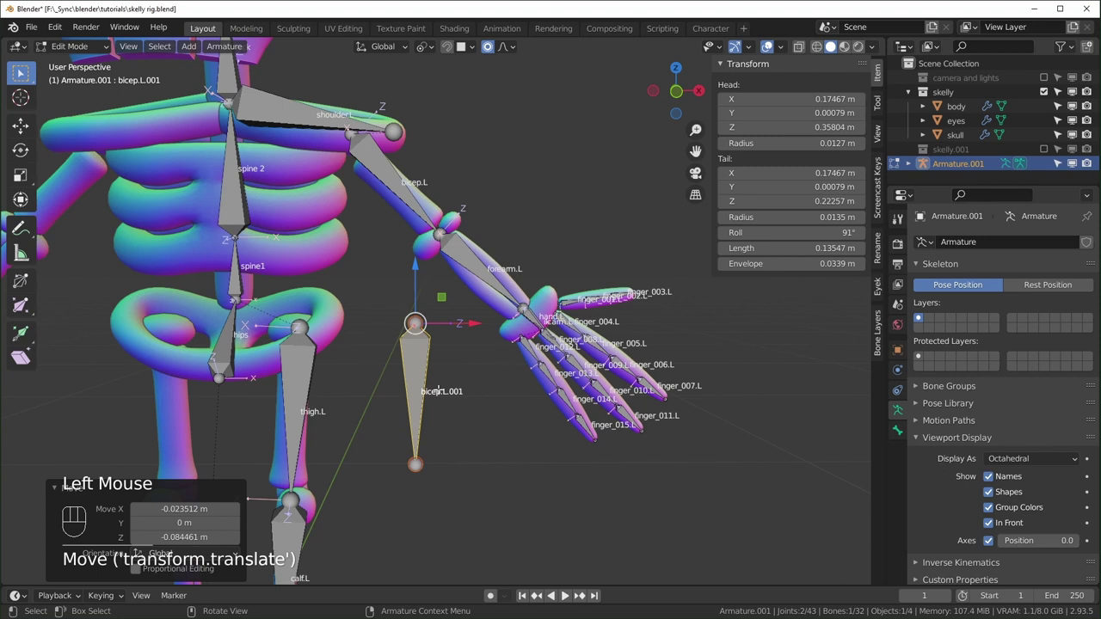
Step: Rename the detached bone below the left elbow target.arm.L
{"action": "key", "text": "F2"}
{"action": "type", "text": "target.arm"}
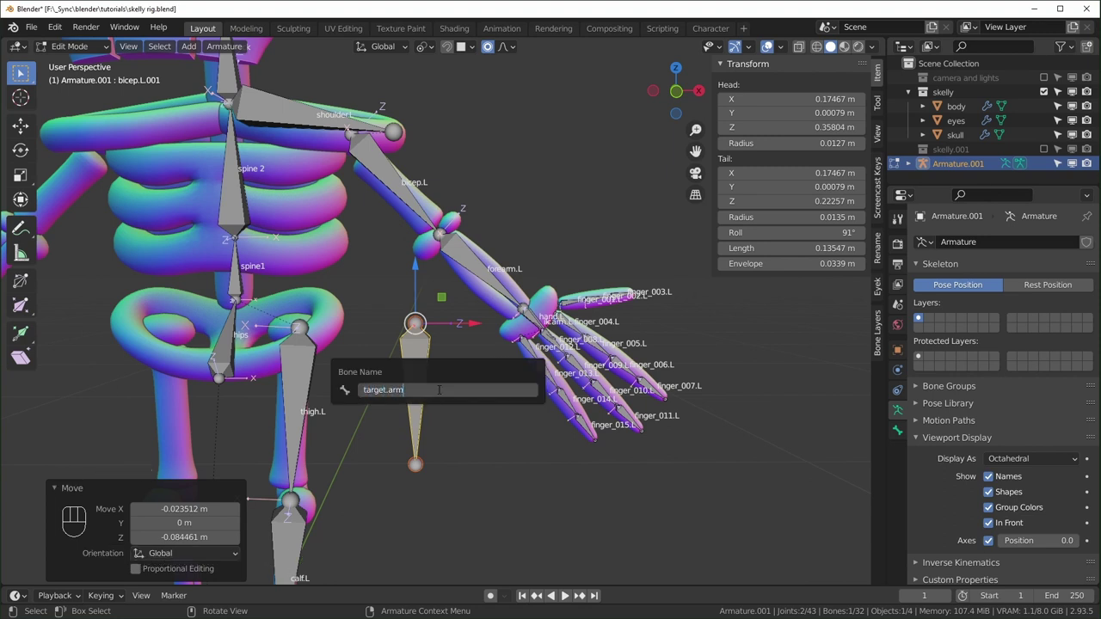
{"action": "type", "text": ".L"}
{"action": "key", "text": "Return"}
Step: Move the Armature.001 object into the skelly collection and rename it armature skelly
{"action": "left_click_drag", "start_coordinate": [957, 164], "coordinate": [966, 107]}
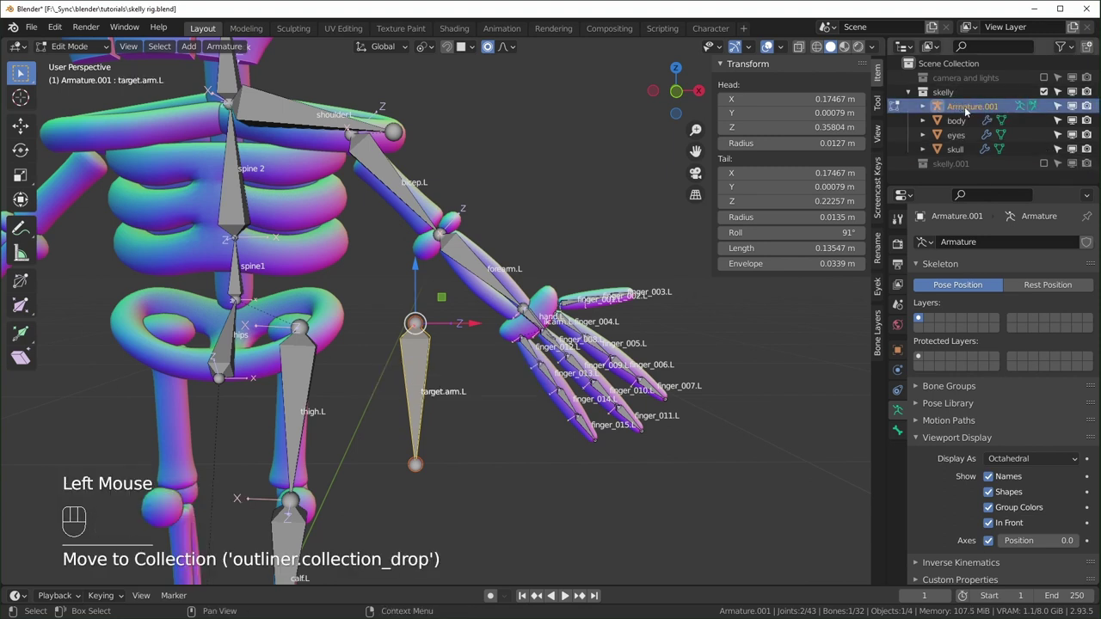
{"action": "double_click", "coordinate": [987, 107]}
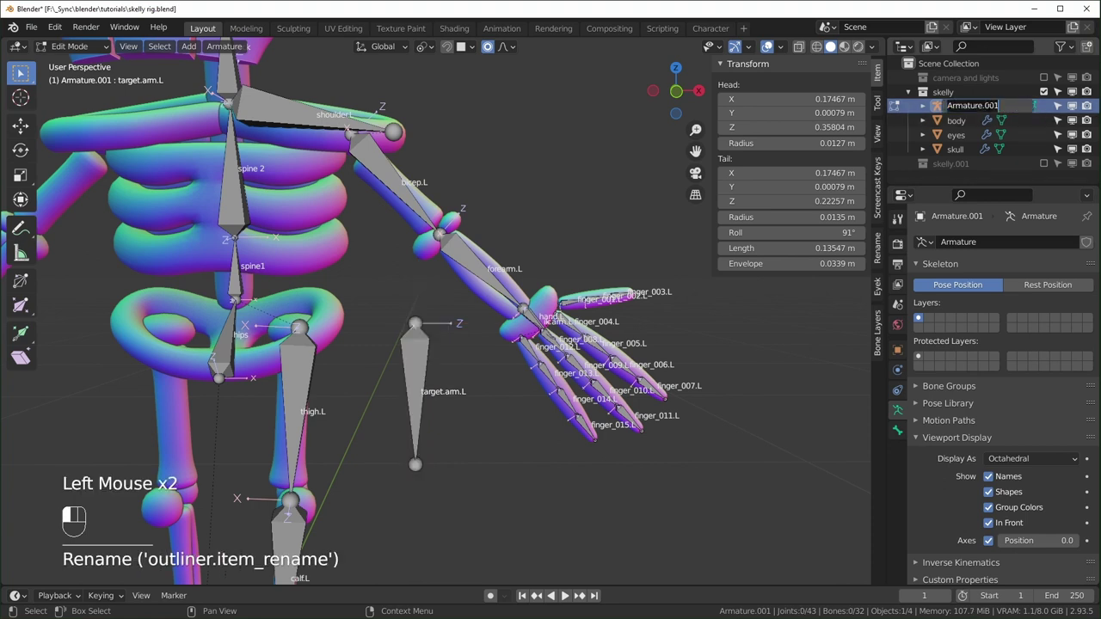
{"action": "type", "text": "armature skelly"}
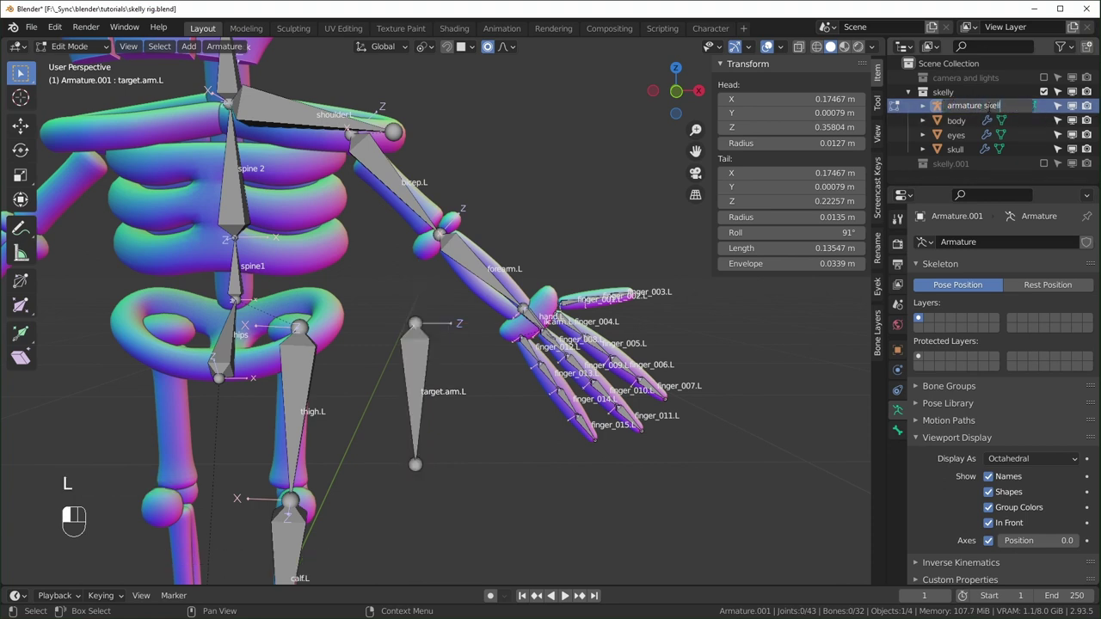
{"action": "key", "text": "Return"}
Step: In Pose Mode, add an Inverse Kinematics constraint to forearm.L with ik.arm.L as its target bone
{"action": "middle_click_drag", "start_coordinate": [438, 248], "coordinate": [424, 215], "text": "shift"}
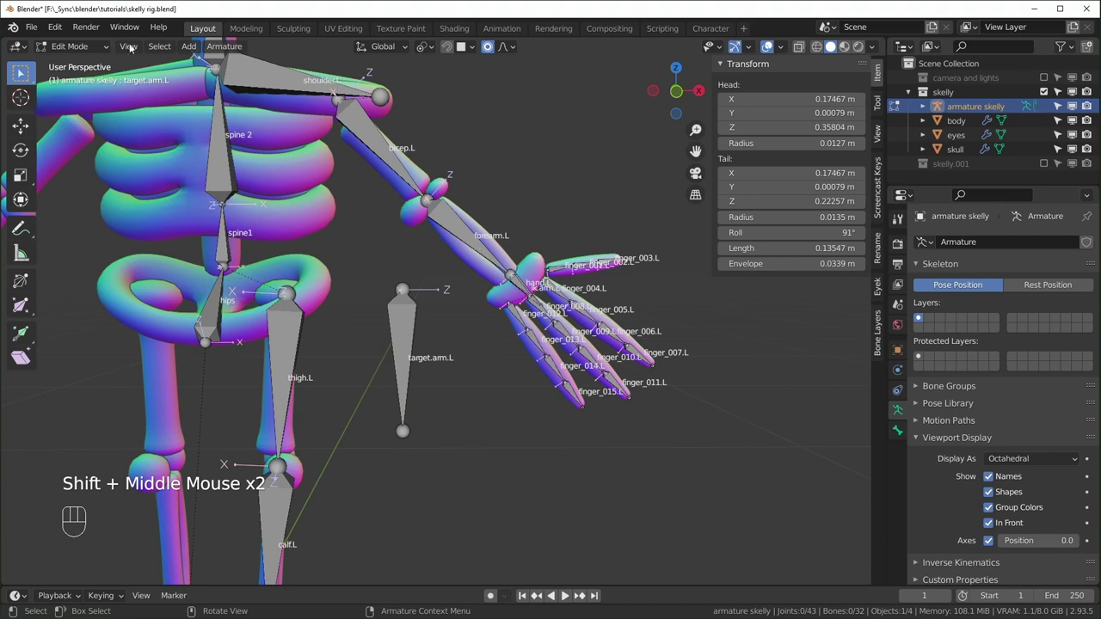
{"action": "left_click", "coordinate": [86, 47]}
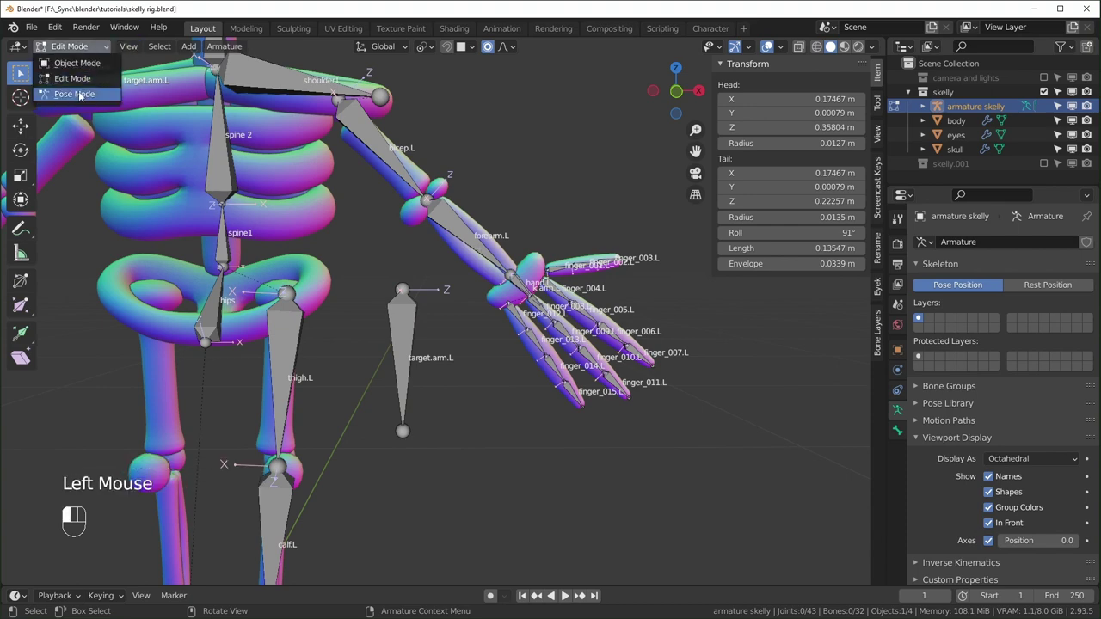
{"action": "left_click", "coordinate": [79, 89]}
{"action": "scroll", "coordinate": [576, 353], "scroll_direction": "up", "scroll_amount": 1}
{"action": "middle_click_drag", "start_coordinate": [577, 352], "coordinate": [526, 308], "text": "shift"}
{"action": "scroll", "coordinate": [527, 307], "scroll_direction": "up", "scroll_amount": 1}
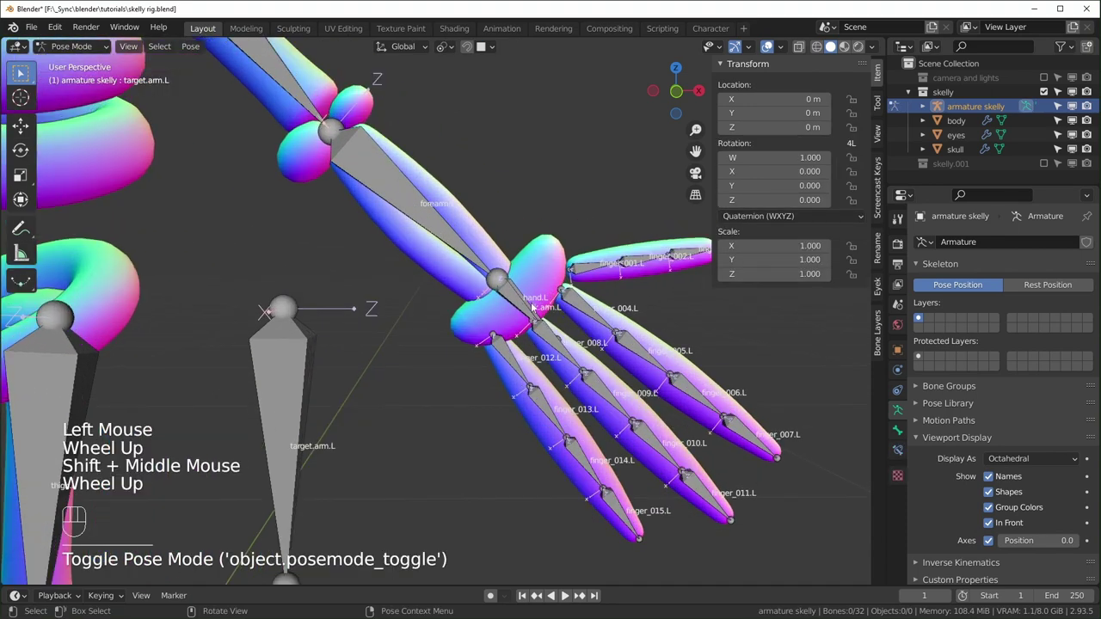
{"action": "left_click", "coordinate": [524, 304]}
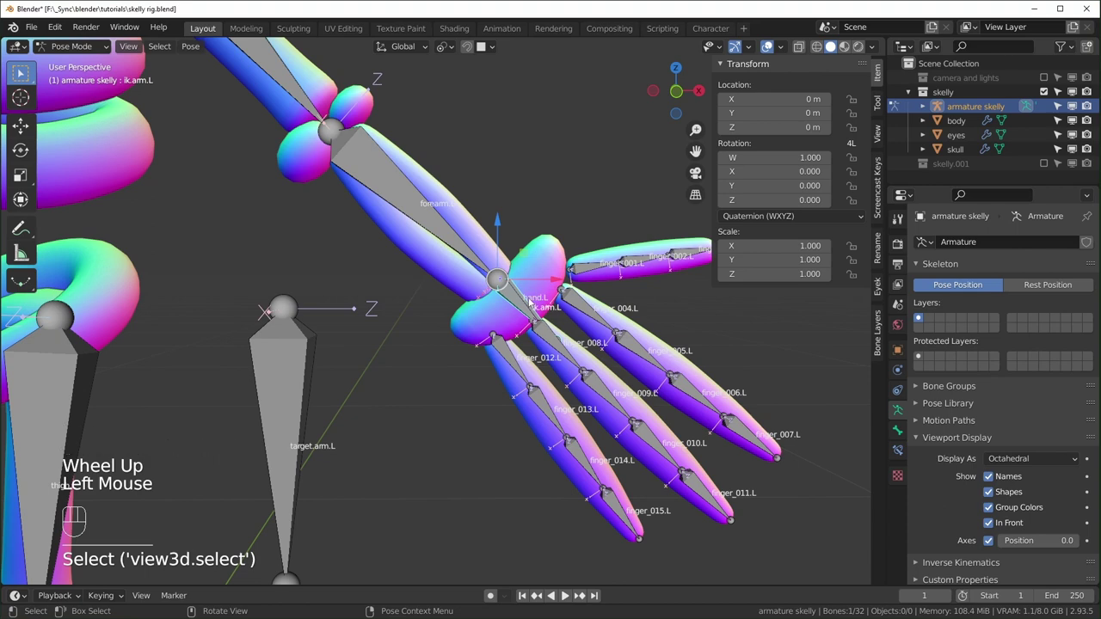
{"action": "scroll", "coordinate": [481, 284], "scroll_direction": "down", "scroll_amount": 2}
{"action": "left_click", "coordinate": [441, 267], "text": "shift"}
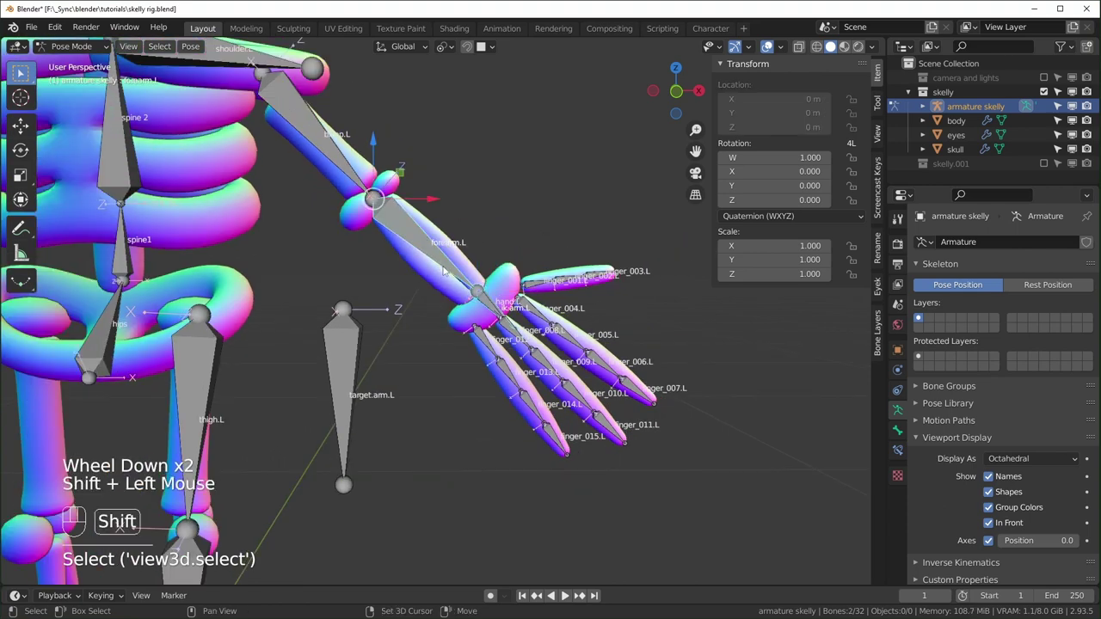
{"action": "left_click", "coordinate": [897, 450]}
{"action": "left_click", "coordinate": [978, 245]}
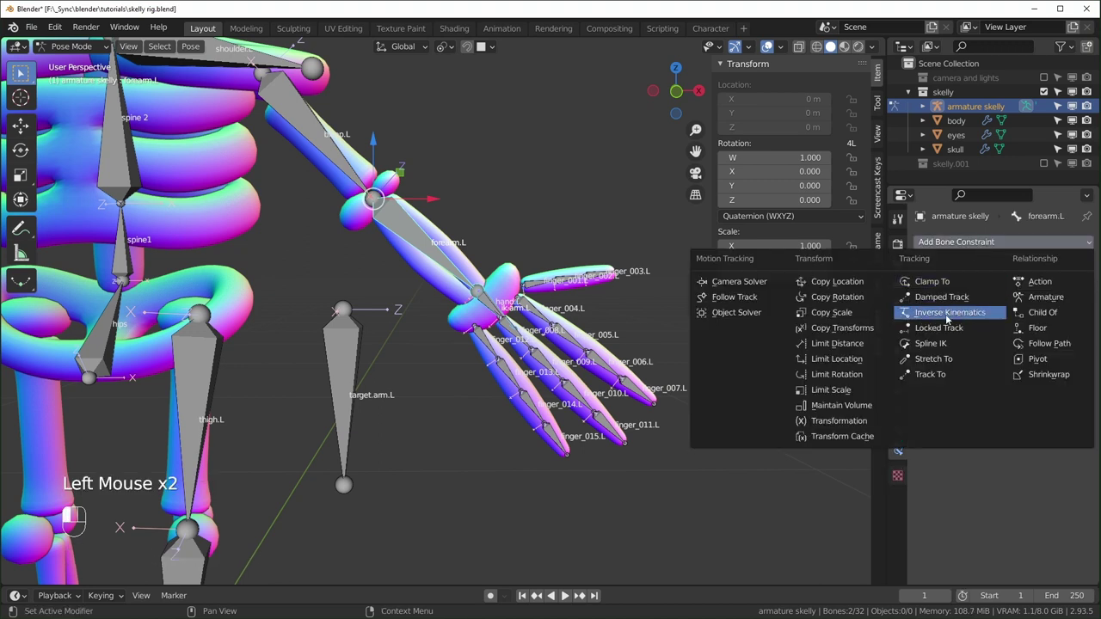
{"action": "key", "text": "shift+i"}
{"action": "left_click", "coordinate": [597, 352]}
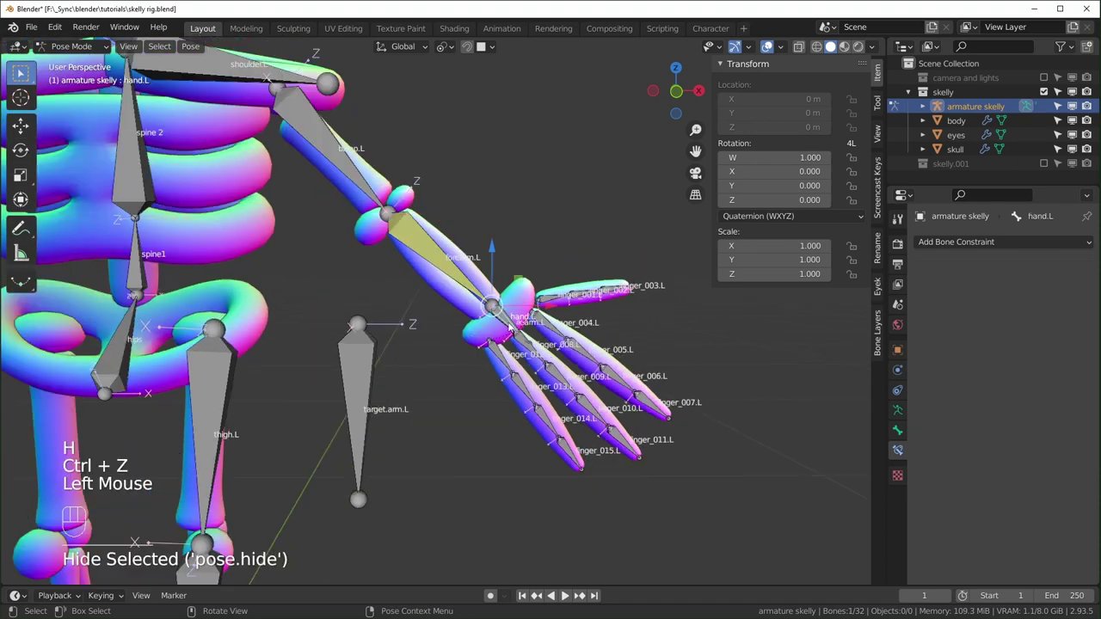
Step: Test the new IK constraint by moving the ik.arm.L bone, then cancel the move
{"action": "left_click", "coordinate": [513, 325]}
{"action": "left_click", "coordinate": [514, 324]}
{"action": "key", "text": "g"}
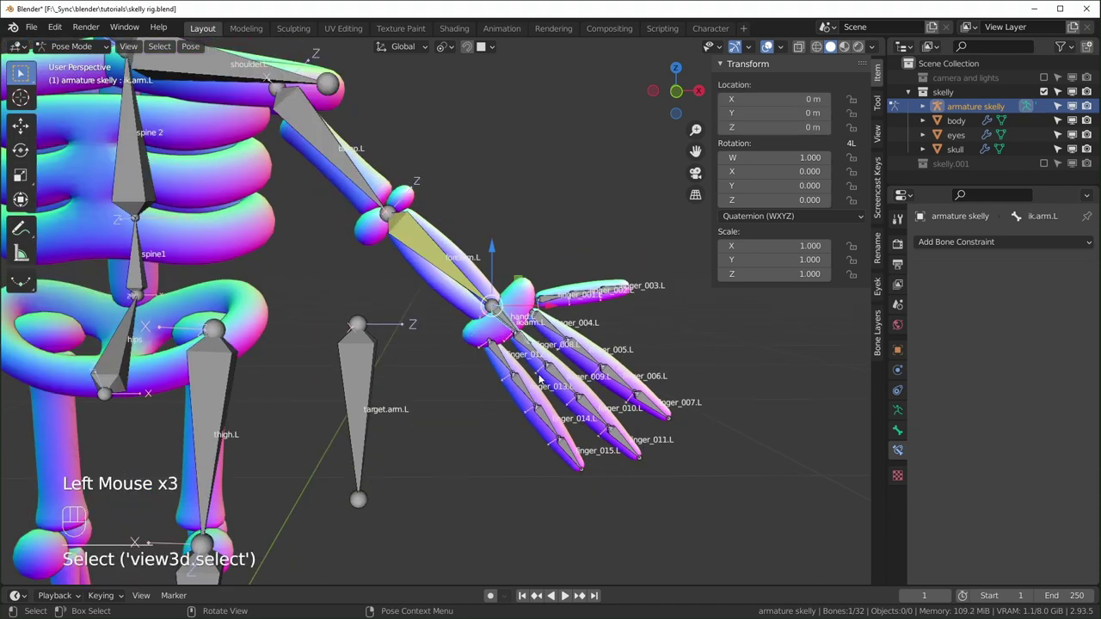
{"action": "key", "text": "Escape"}
{"action": "scroll", "coordinate": [461, 349], "scroll_direction": "down", "scroll_amount": 2}
{"action": "key", "text": "g"}
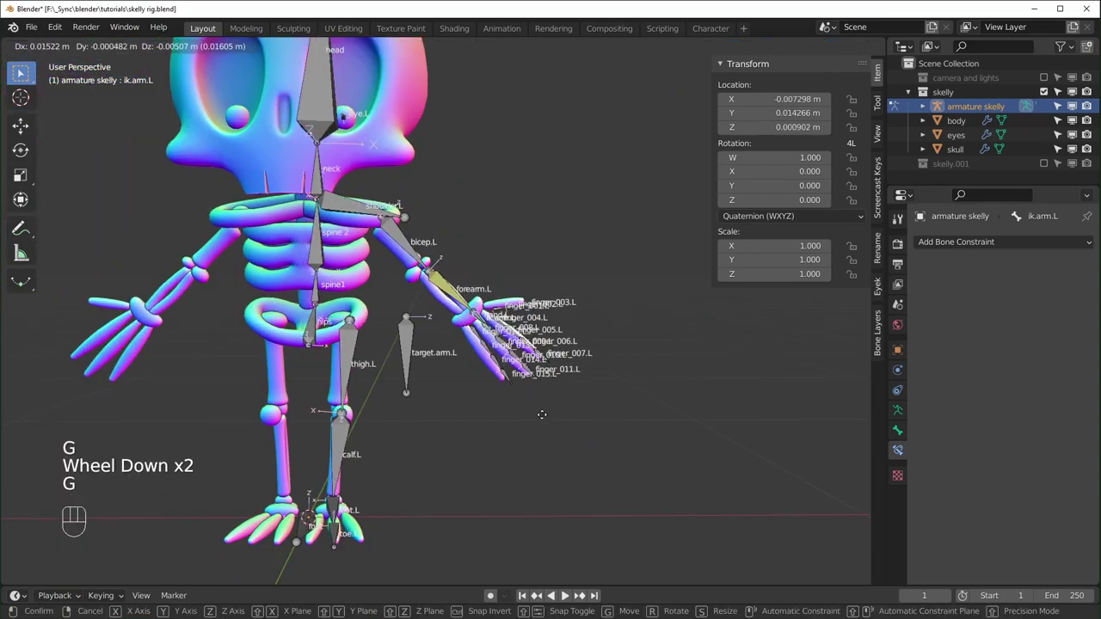
{"action": "right_click", "coordinate": [493, 387]}
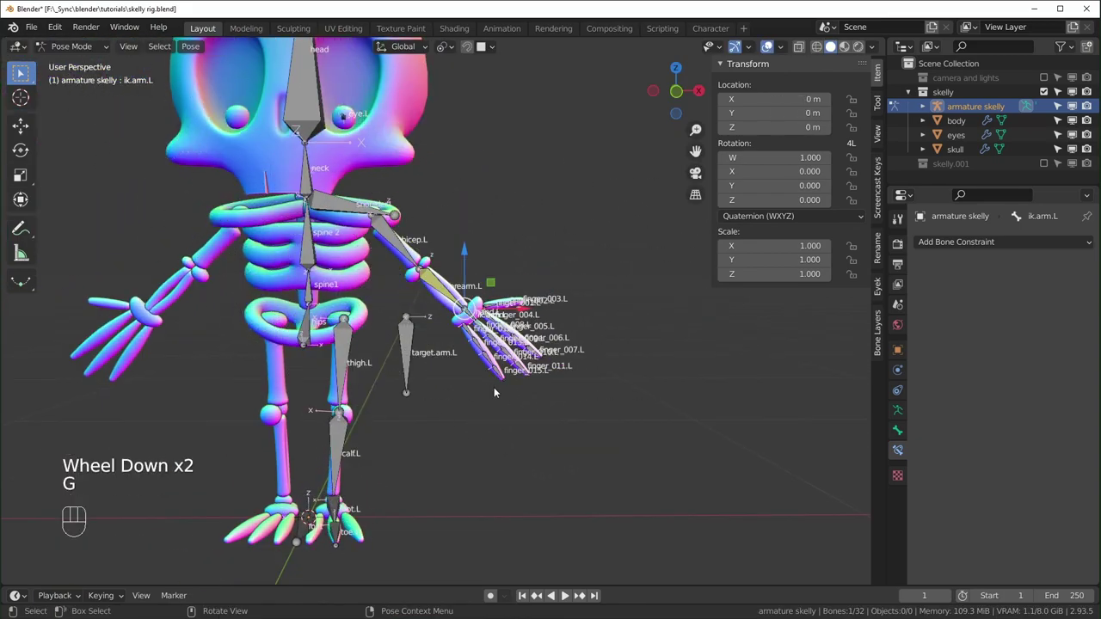
Step: Set the chain length of the forearm.L IK constraint to 2
{"action": "scroll", "coordinate": [491, 387], "scroll_direction": "up", "scroll_amount": 2}
{"action": "left_click", "coordinate": [424, 263]}
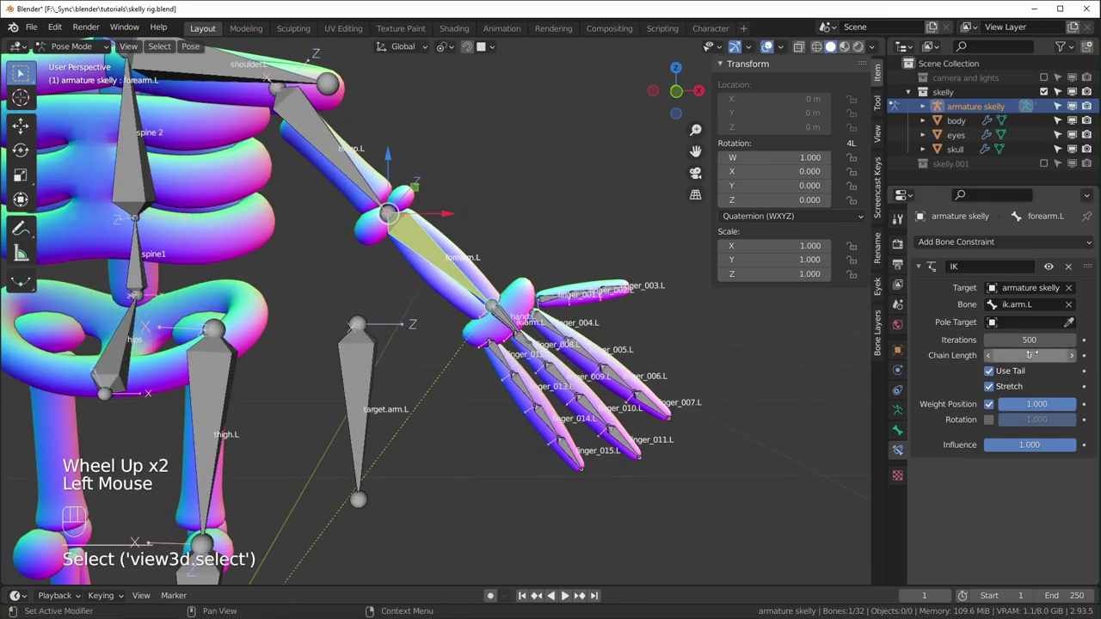
{"action": "left_click", "coordinate": [1075, 355]}
Step: Try moving the wrist control bone to check the shortened two-bone IK chain
{"action": "scroll", "coordinate": [567, 386], "scroll_direction": "down", "scroll_amount": 2}
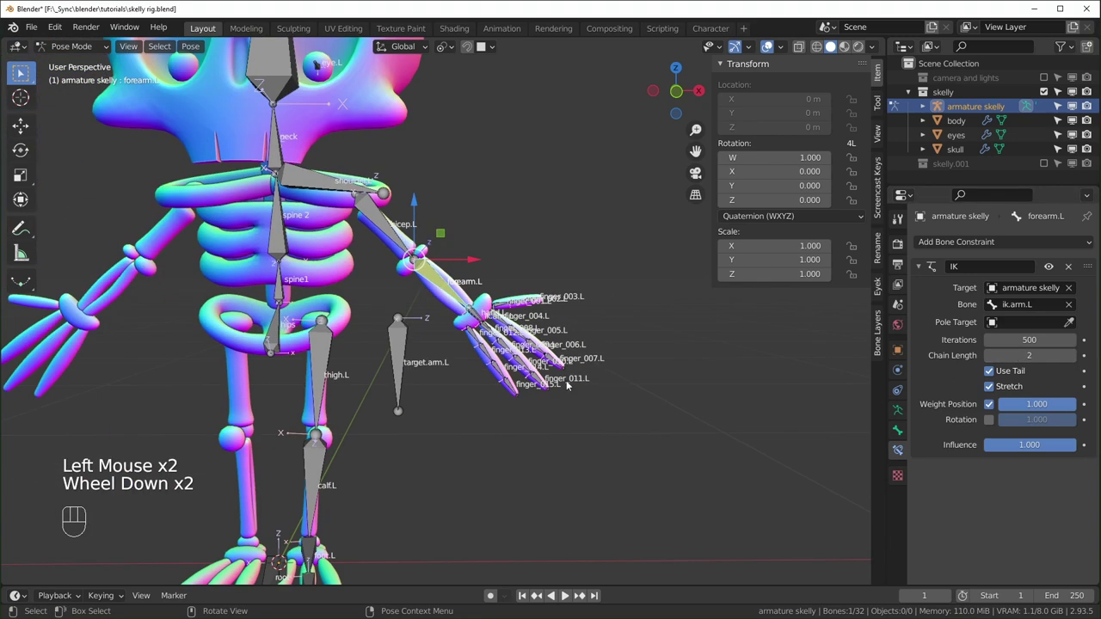
{"action": "scroll", "coordinate": [482, 313], "scroll_direction": "up", "scroll_amount": 1}
{"action": "left_click", "coordinate": [487, 315]}
{"action": "key", "text": "g"}
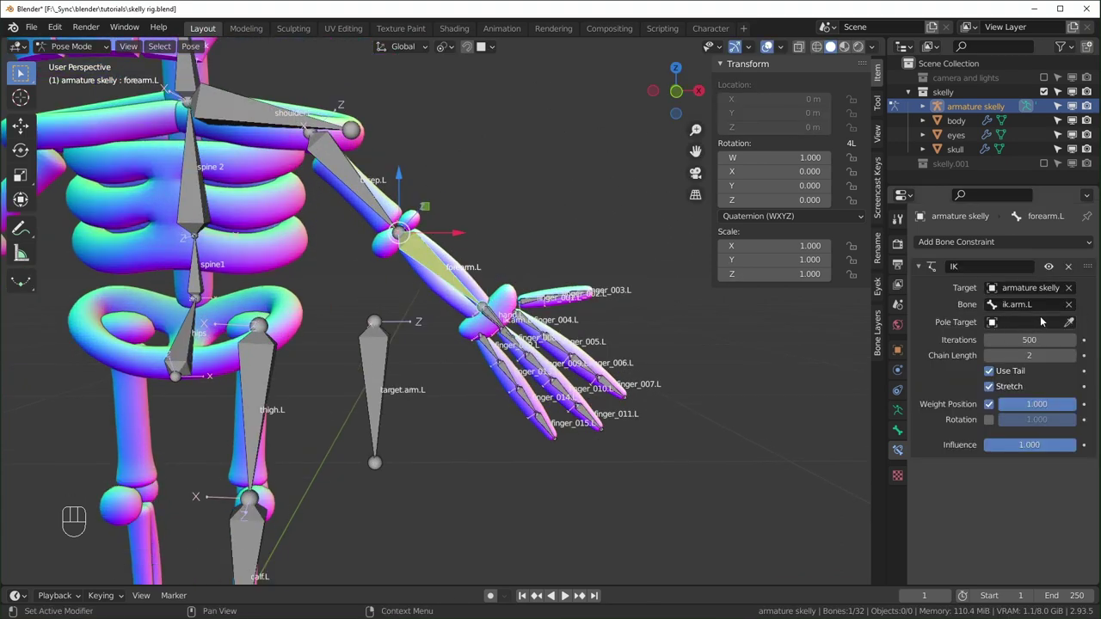
Step: Set the IK constraint's pole target to armature skelly with target.arm.L as the pole bone
{"action": "left_click", "coordinate": [1020, 324]}
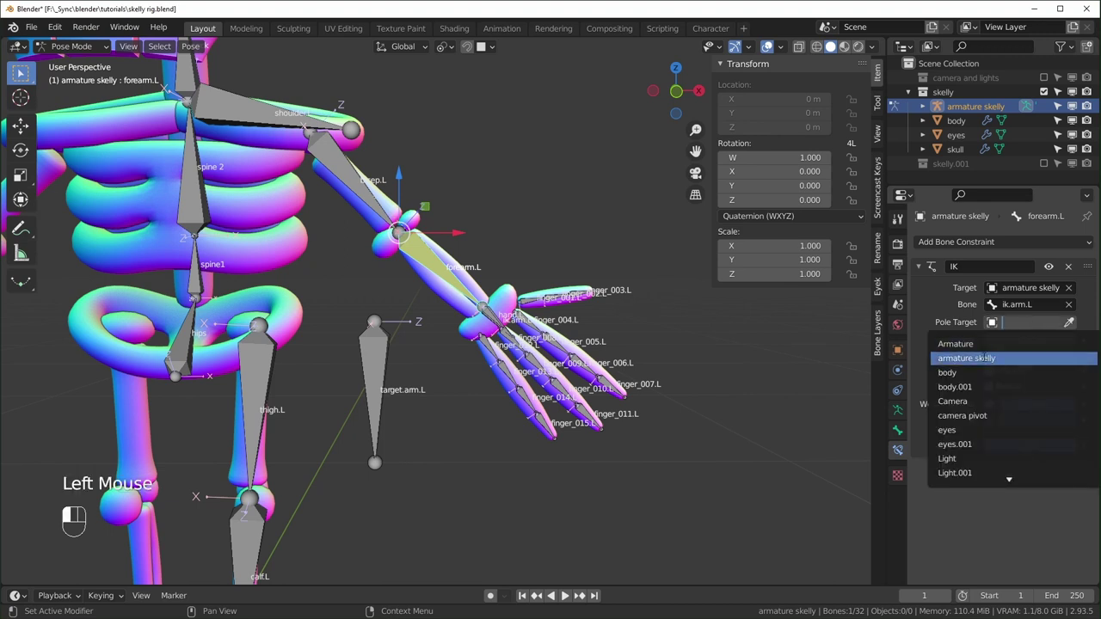
{"action": "left_click", "coordinate": [957, 358]}
{"action": "left_click", "coordinate": [1008, 340]}
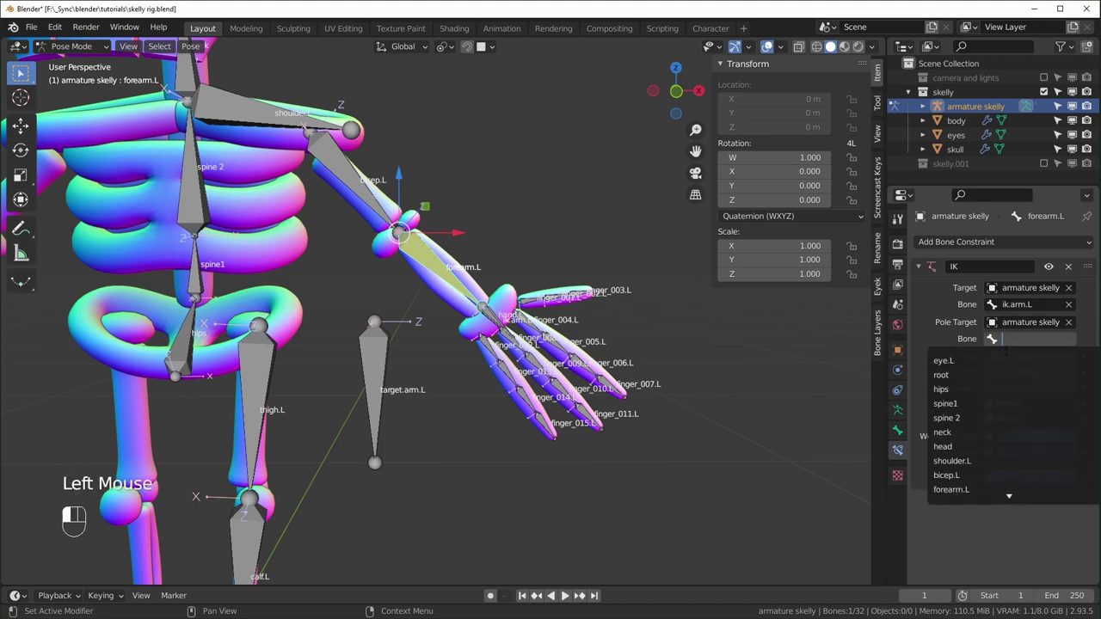
{"action": "type", "text": "targ"}
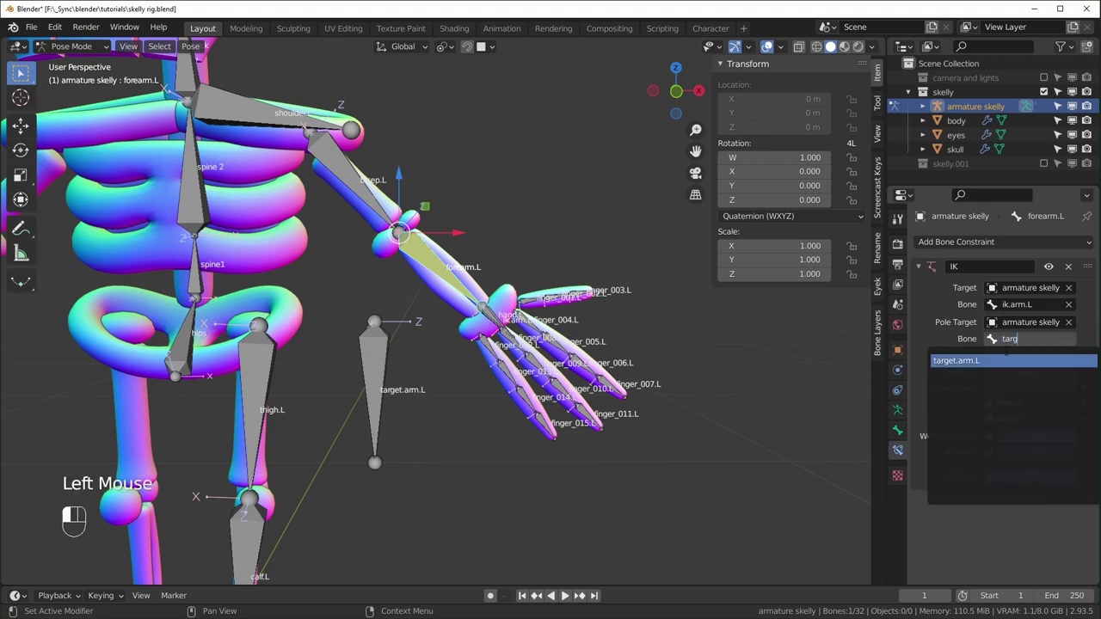
{"action": "key", "text": "Return"}
Step: In front view, adjust the IK pole angle so the left arm and finger bones line up with the mesh
{"action": "middle_click_drag", "start_coordinate": [412, 269], "coordinate": [516, 263]}
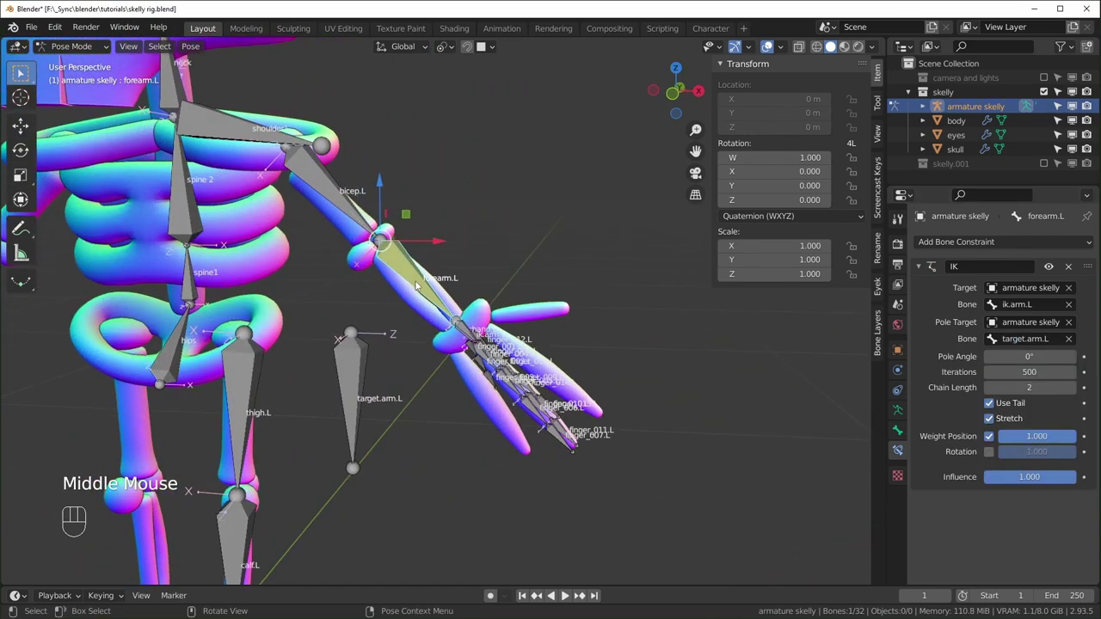
{"action": "key", "text": "KP_1"}
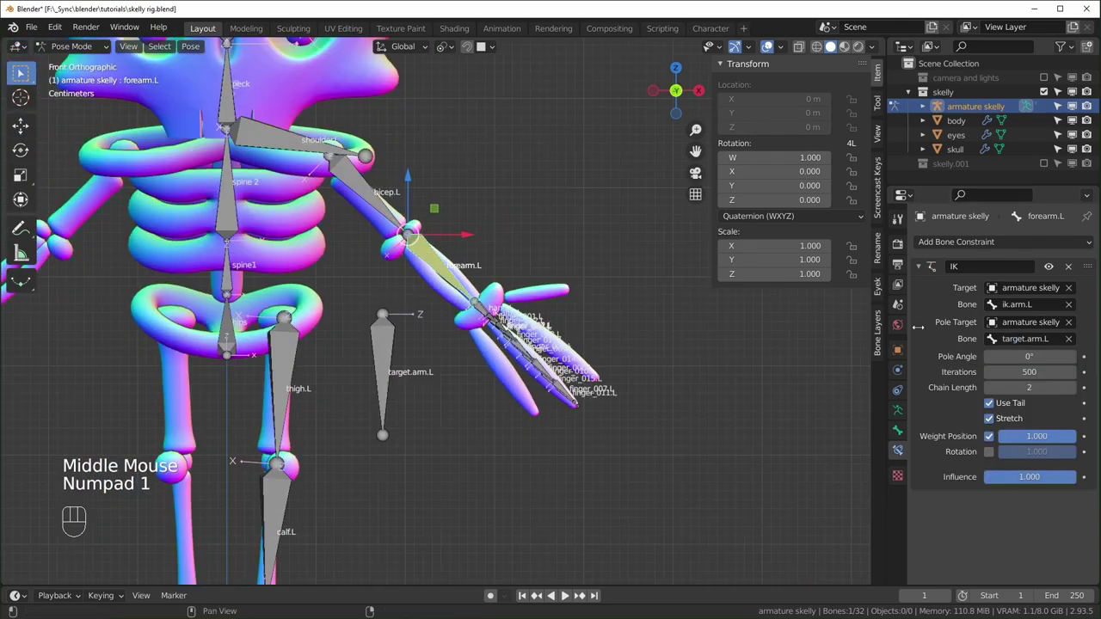
{"action": "mouse_move", "coordinate": [1028, 356]}
{"action": "left_mouse_down"}
{"action": "mouse_move", "coordinate": [1056, 356]}
{"action": "mouse_move", "coordinate": [1037, 356]}
{"action": "left_mouse_up"}
{"action": "left_click", "coordinate": [1037, 356]}
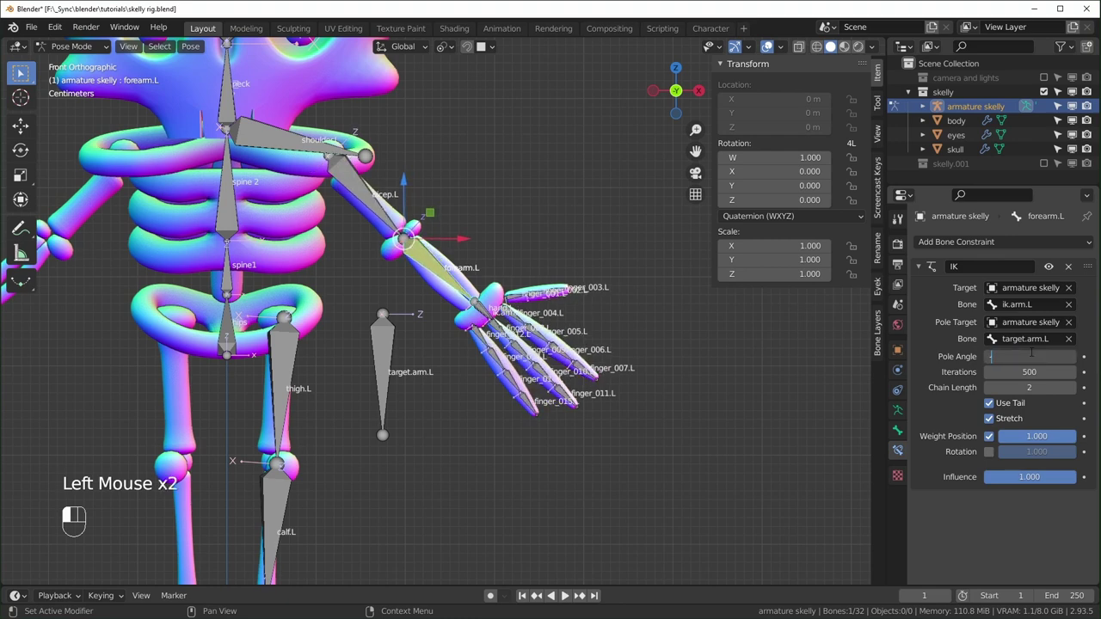
Step: Test how the left elbow bends toward the pole target by moving ik.arm.L, then cancel the move
{"action": "left_click", "coordinate": [486, 312]}
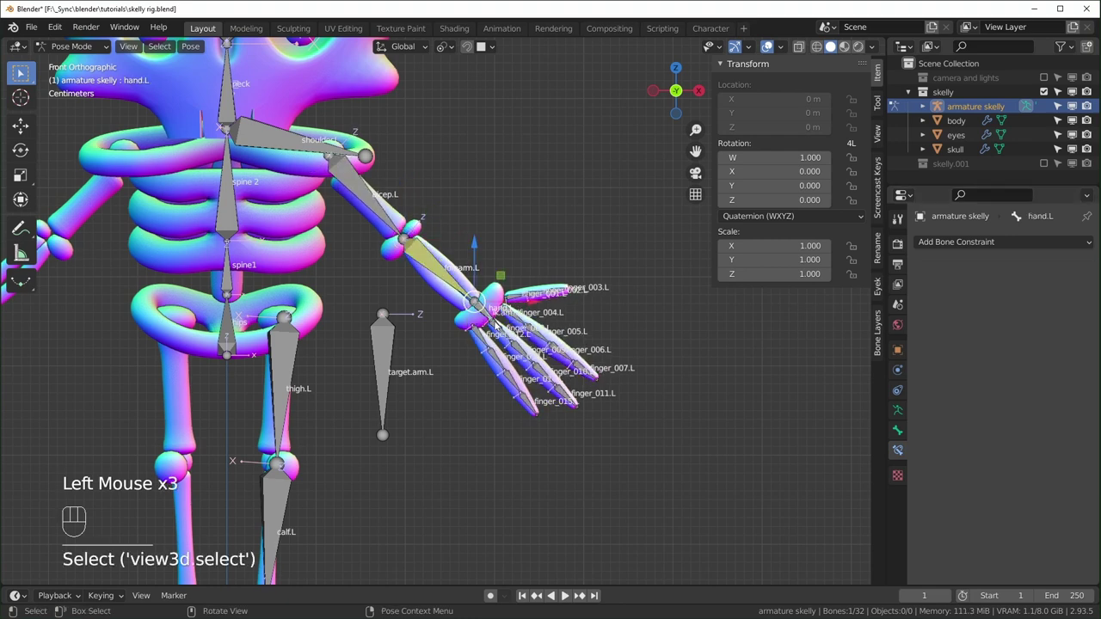
{"action": "key", "text": "g"}
{"action": "left_click", "coordinate": [491, 317]}
{"action": "left_click", "coordinate": [490, 317]}
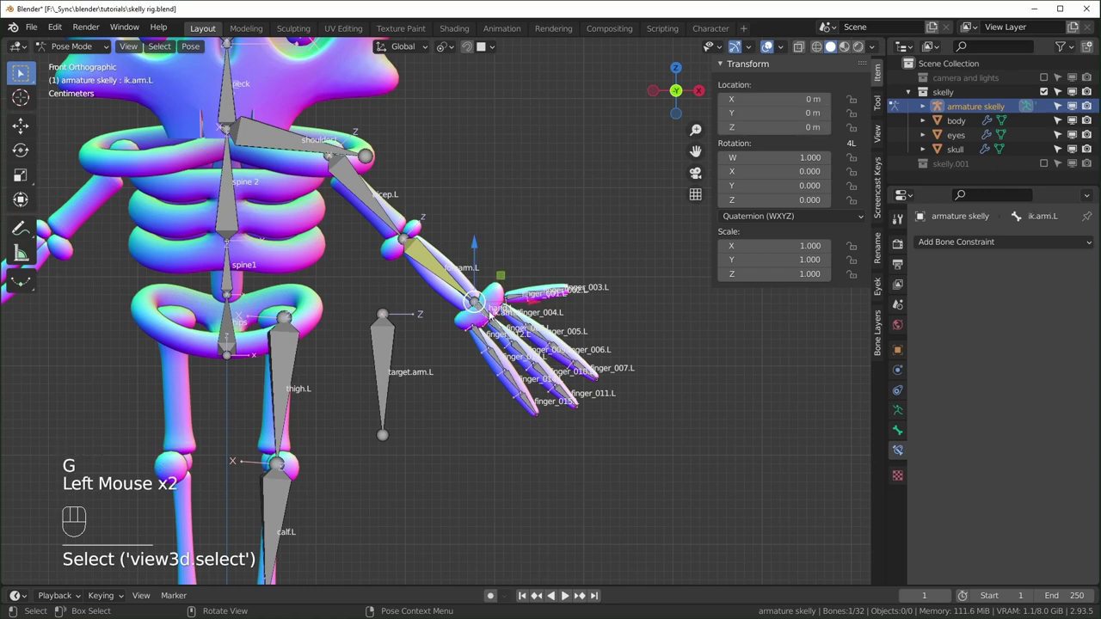
{"action": "key", "text": "g"}
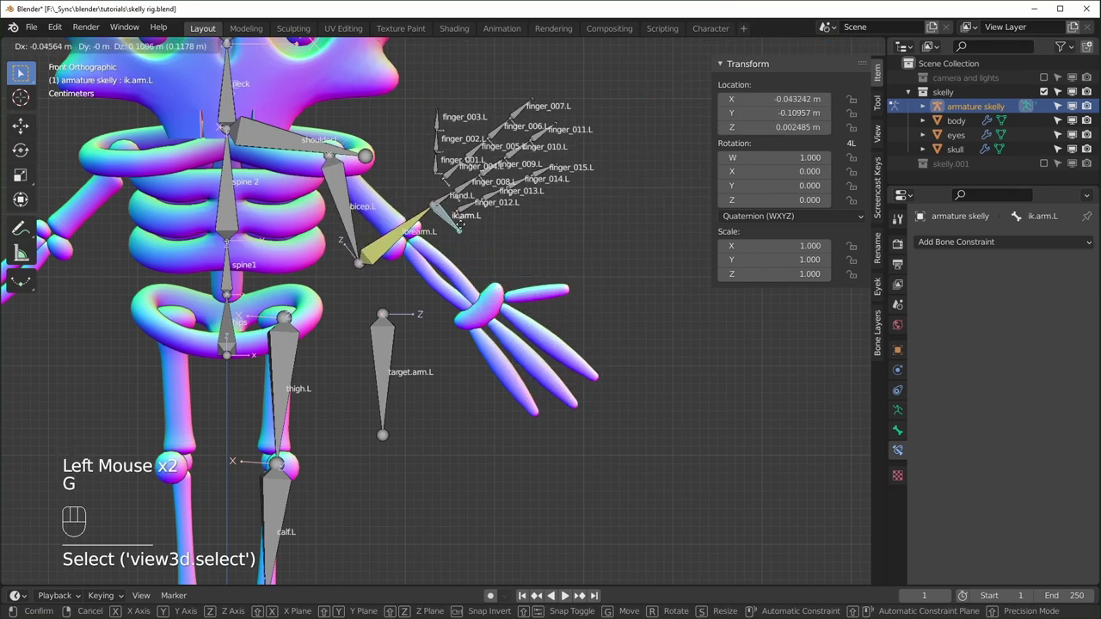
{"action": "right_click", "coordinate": [459, 226]}
Step: In Edit Mode, move the left elbow joint about 0.0096 m in X and 0.0107 m in Z
{"action": "scroll", "coordinate": [413, 206], "scroll_direction": "up", "scroll_amount": 2}
{"action": "key", "text": "Tab"}
{"action": "left_click", "coordinate": [413, 206]}
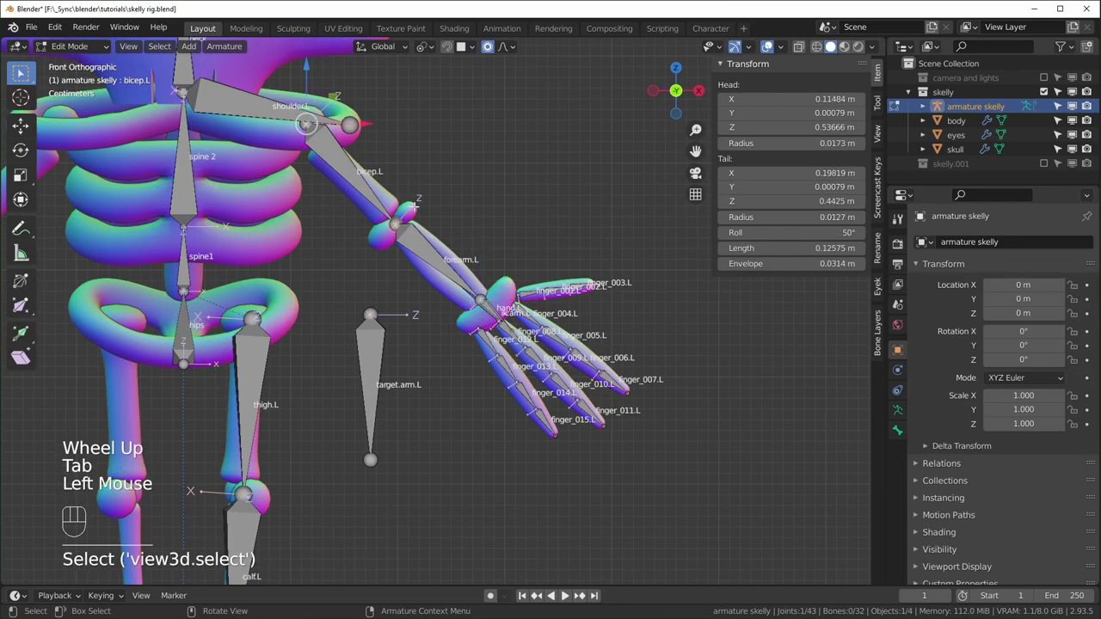
{"action": "left_click", "coordinate": [406, 224]}
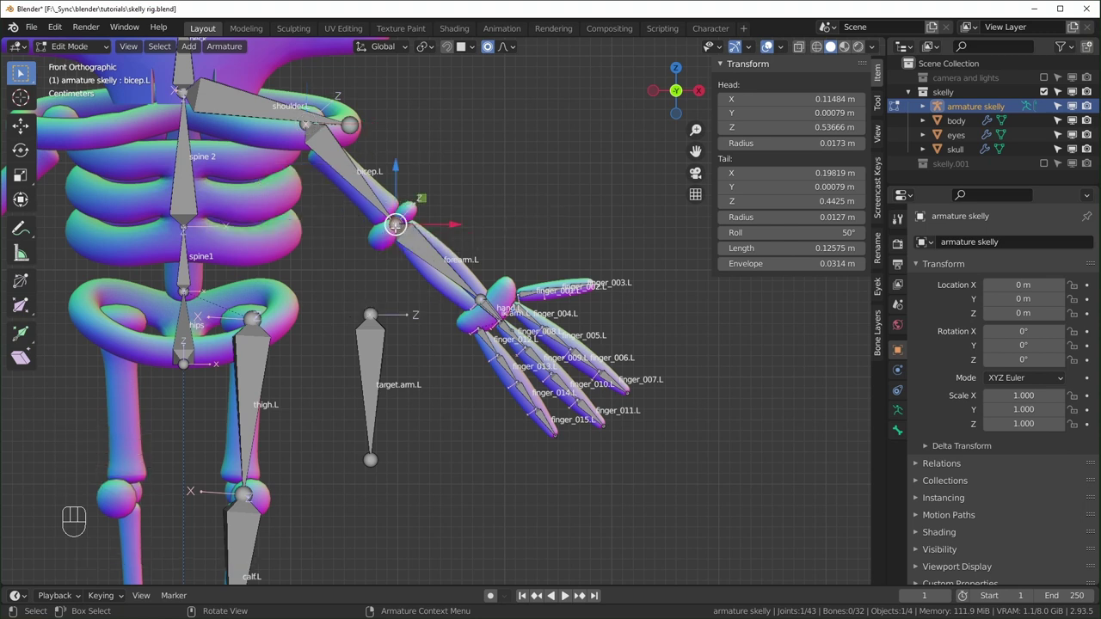
{"action": "key", "text": "g"}
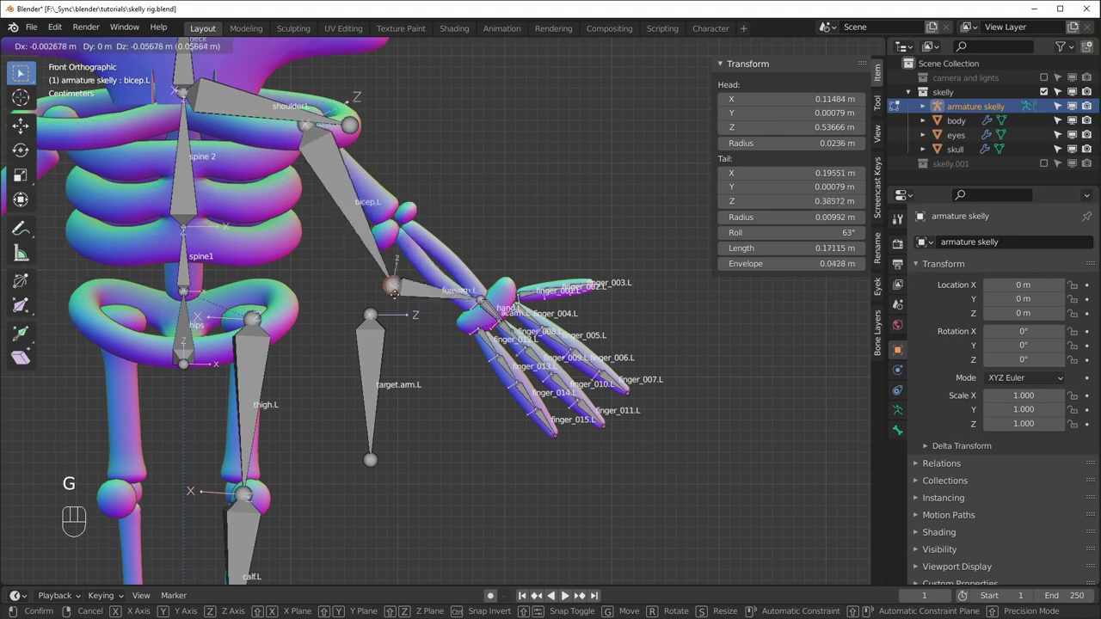
{"action": "left_click", "coordinate": [422, 210]}
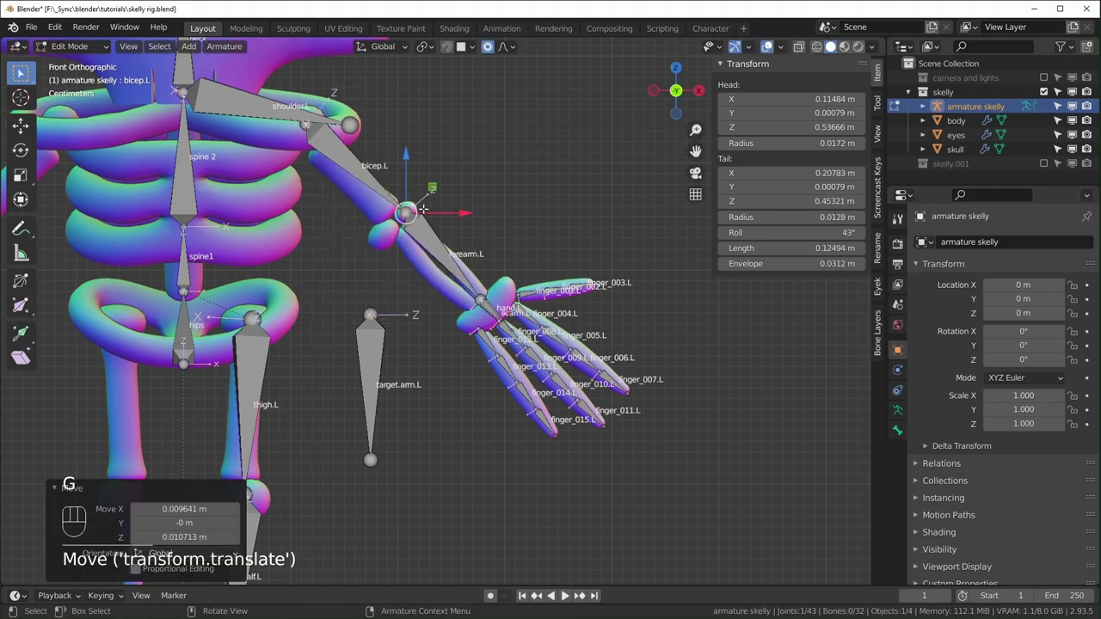
Step: Return to Pose Mode and move ik.arm.L to test the elbow's bend direction with the shifted joint
{"action": "key", "text": "Tab"}
{"action": "left_click", "coordinate": [440, 270]}
{"action": "key", "text": "g"}
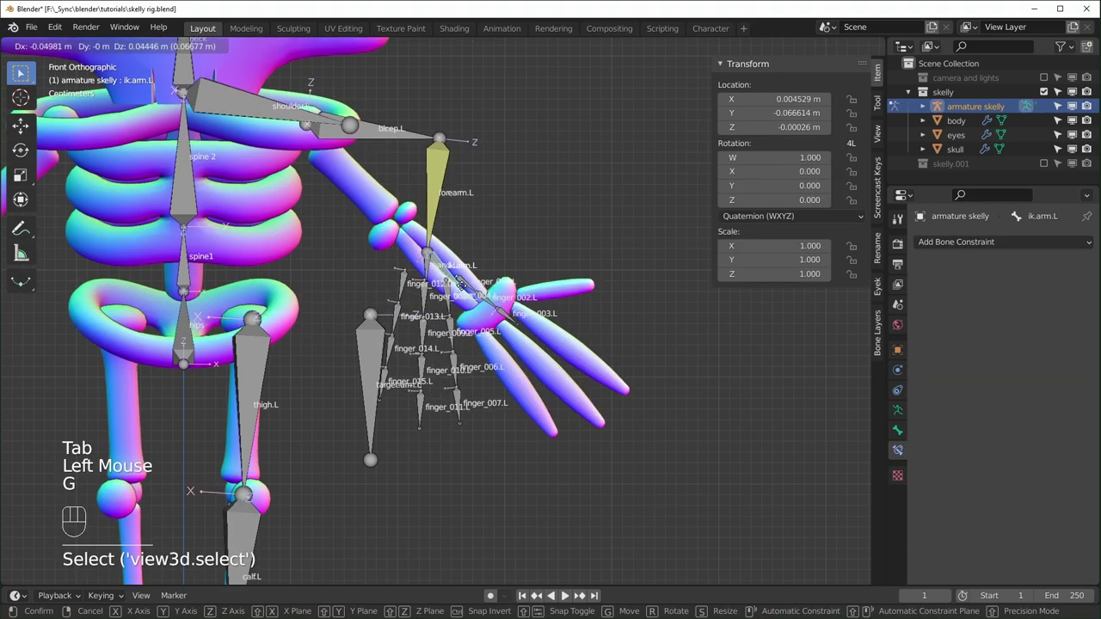
Step: In Edit Mode, move the elbow joint between bicep.L and forearm.L about -0.006 m in X and -0.012 m in Z, and return to Pose Mode
{"action": "left_click", "coordinate": [465, 286]}
{"action": "key", "text": "Tab"}
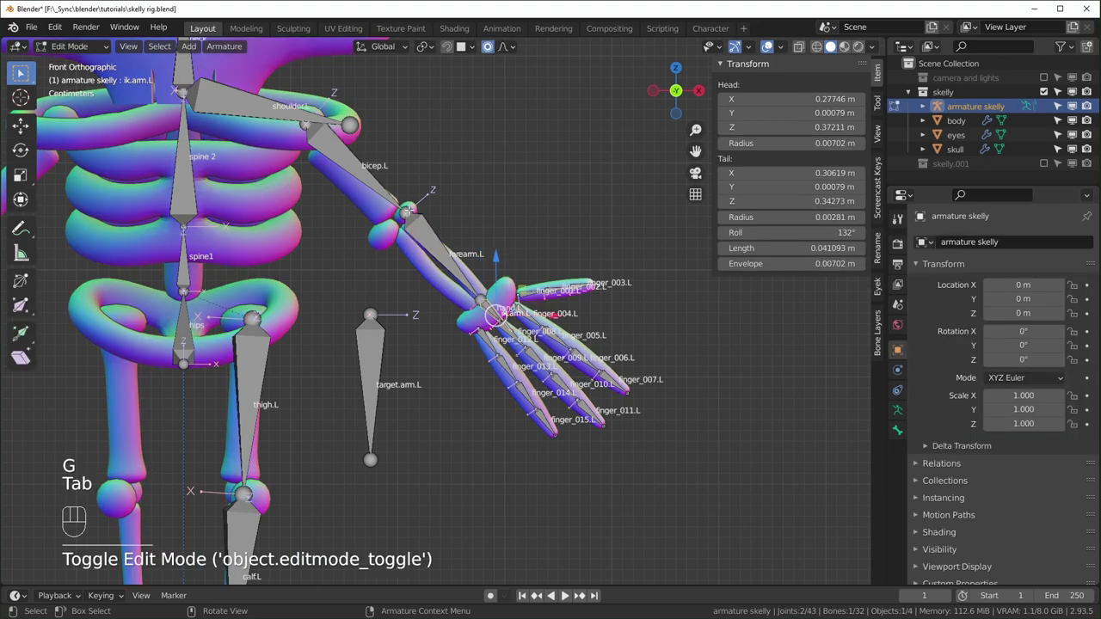
{"action": "left_click", "coordinate": [408, 210]}
{"action": "left_click_drag", "start_coordinate": [430, 193], "coordinate": [423, 207]}
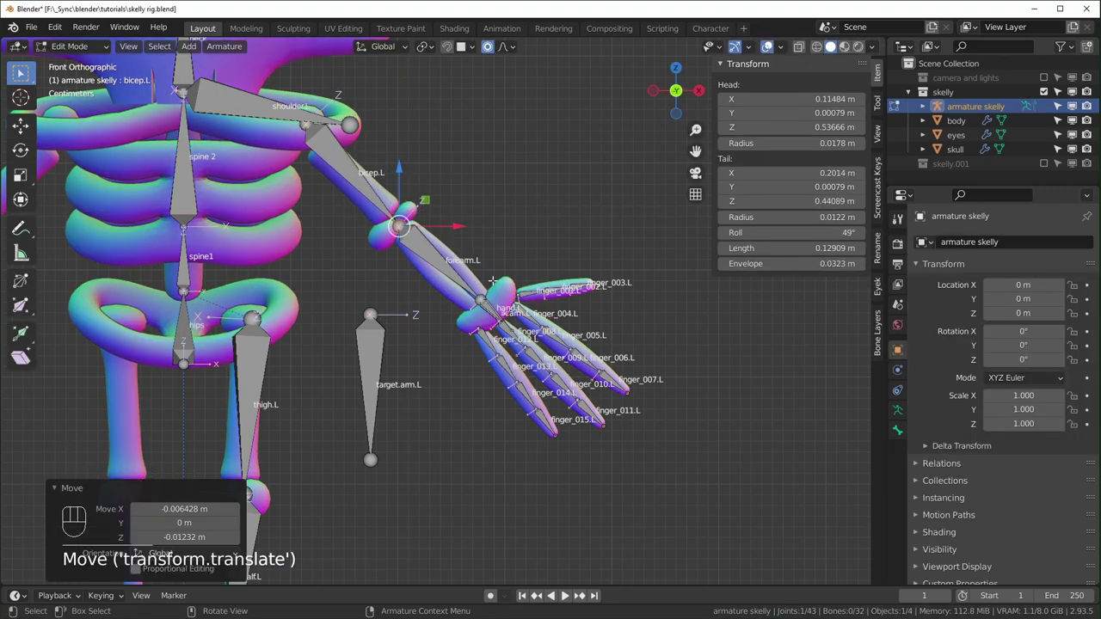
{"action": "key", "text": "Tab"}
{"action": "key", "text": "Tab"}
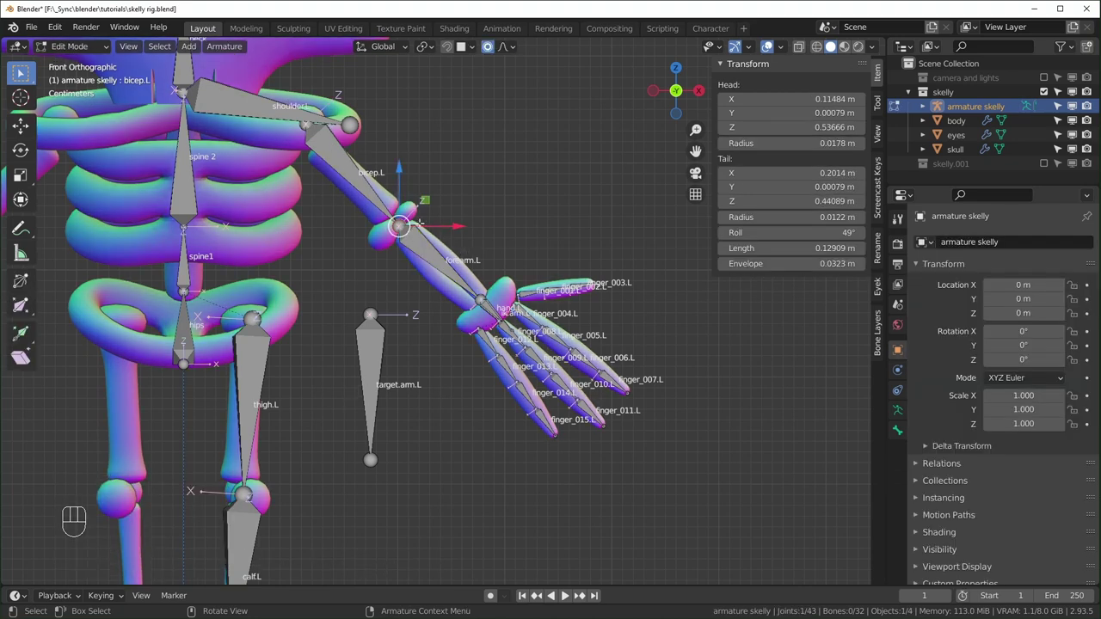
{"action": "key", "text": "Tab"}
Step: Test the arm's IK bend by trial-moving the ik.arm.L bone and cancelling the move
{"action": "left_click", "coordinate": [508, 309]}
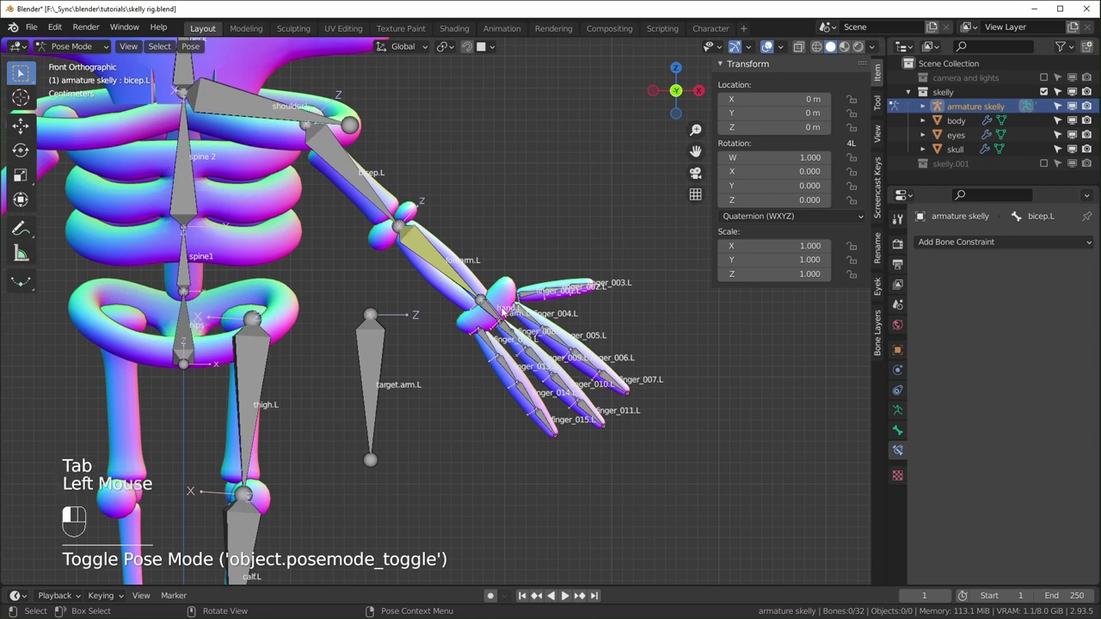
{"action": "scroll", "coordinate": [507, 308], "scroll_direction": "down", "scroll_amount": 2}
{"action": "key", "text": "g"}
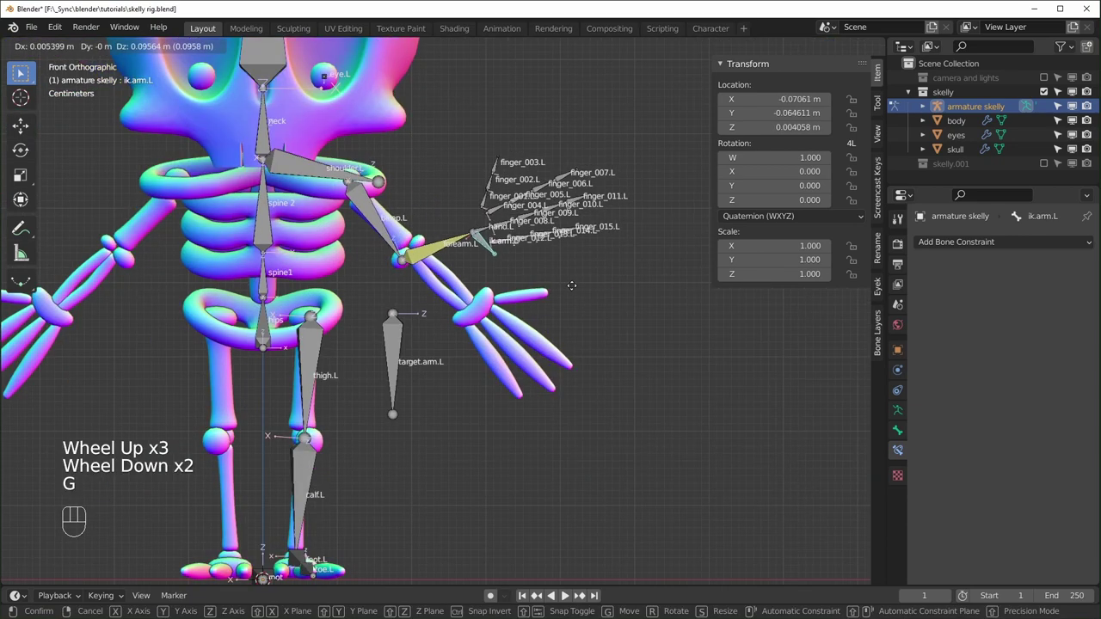
{"action": "right_click", "coordinate": [567, 296]}
Step: Add a Copy Rotation constraint to hand.L, targeting armature skelly with ik.arm.L as the bone
{"action": "scroll", "coordinate": [560, 309], "scroll_direction": "up", "scroll_amount": 2}
{"action": "scroll", "coordinate": [560, 309], "scroll_direction": "up", "scroll_amount": 3}
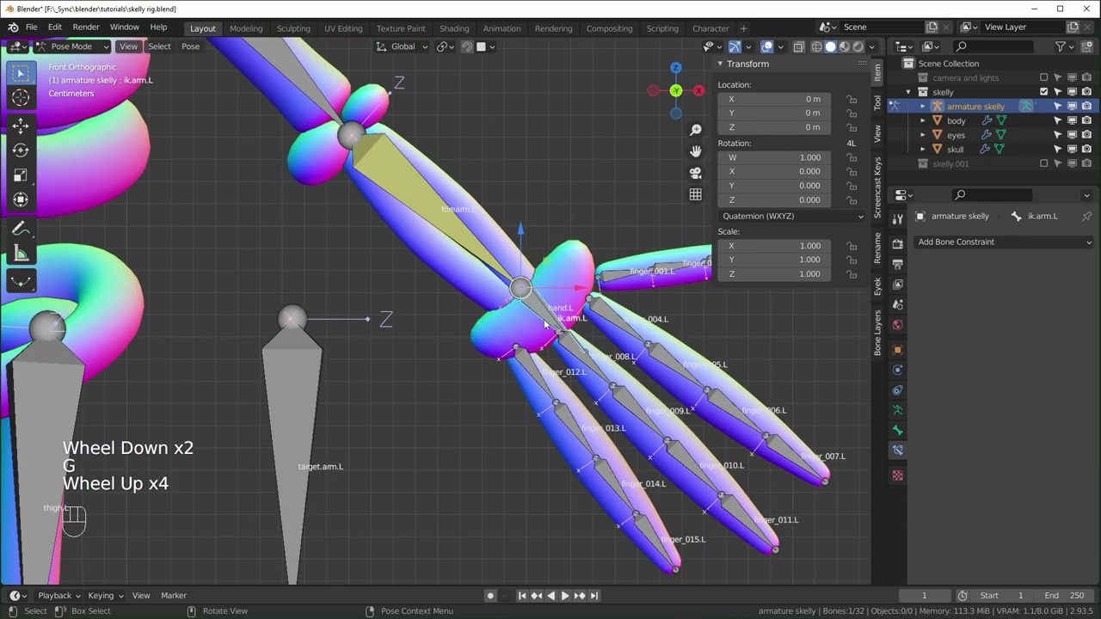
{"action": "left_click", "coordinate": [544, 318]}
{"action": "scroll", "coordinate": [544, 319], "scroll_direction": "up", "scroll_amount": 2}
{"action": "middle_click_drag", "start_coordinate": [630, 350], "coordinate": [539, 400], "text": "shift"}
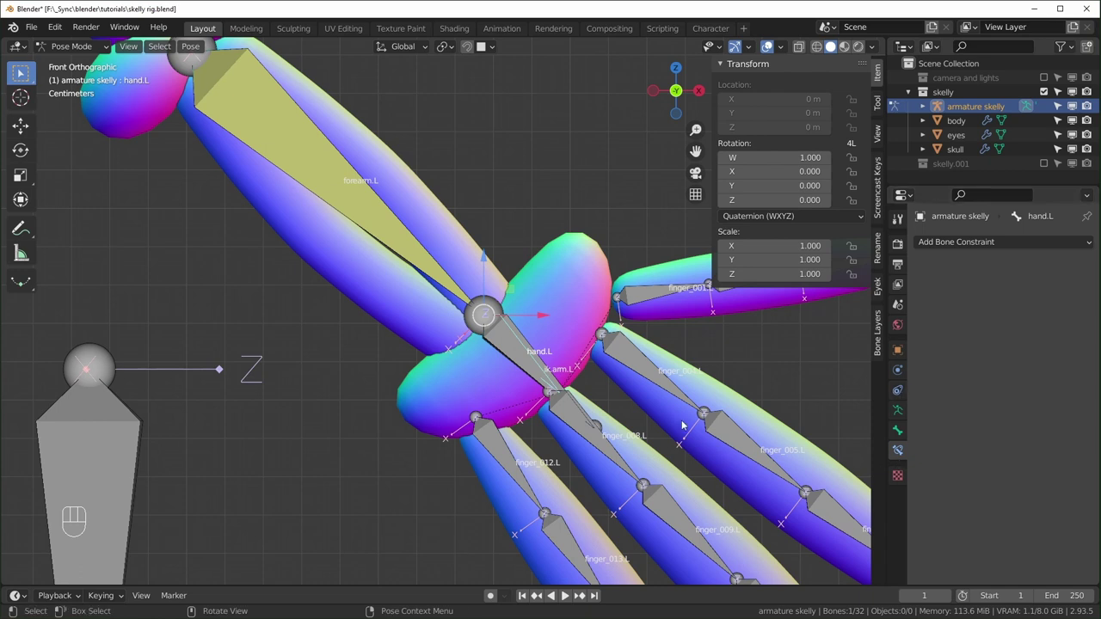
{"action": "left_click", "coordinate": [991, 245]}
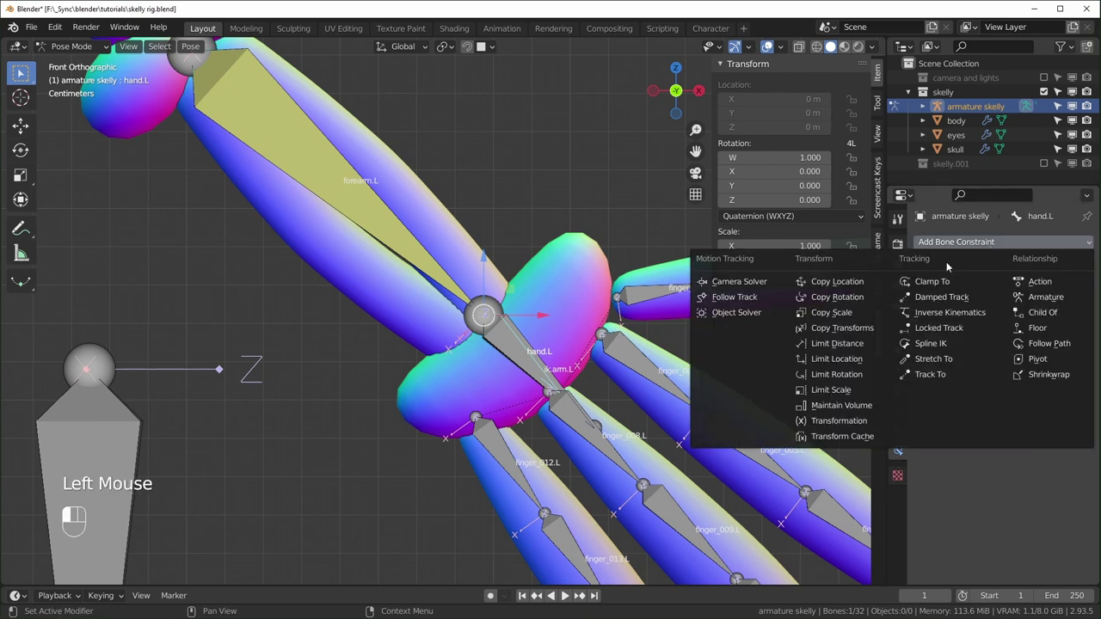
{"action": "left_click", "coordinate": [847, 297]}
{"action": "left_click", "coordinate": [1037, 289]}
{"action": "left_click", "coordinate": [980, 324]}
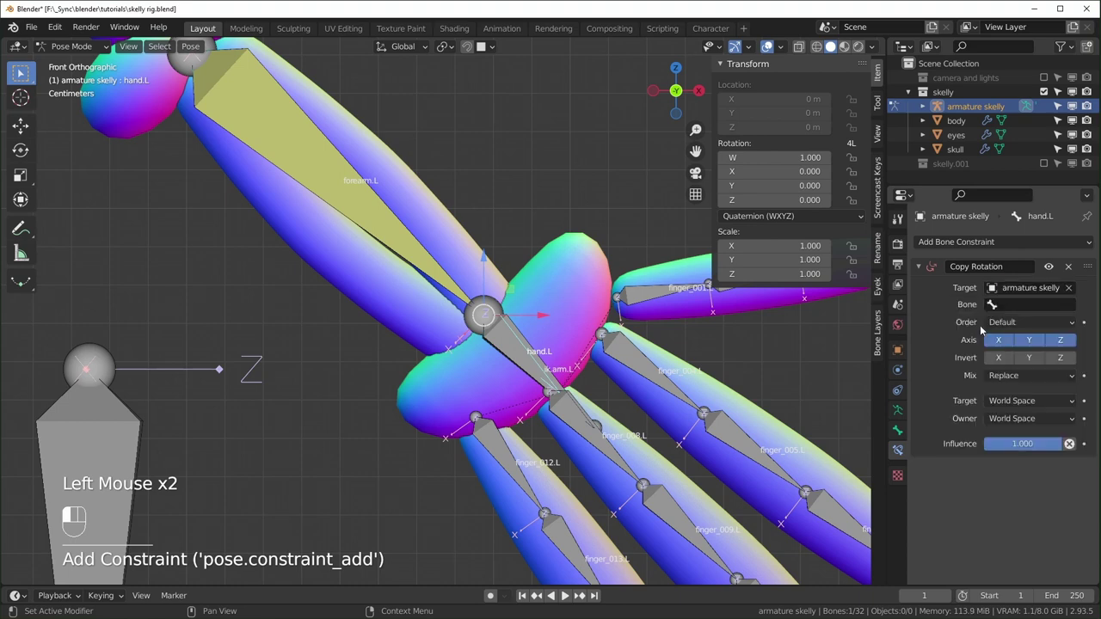
{"action": "left_click", "coordinate": [1012, 306]}
{"action": "type", "text": "ik"}
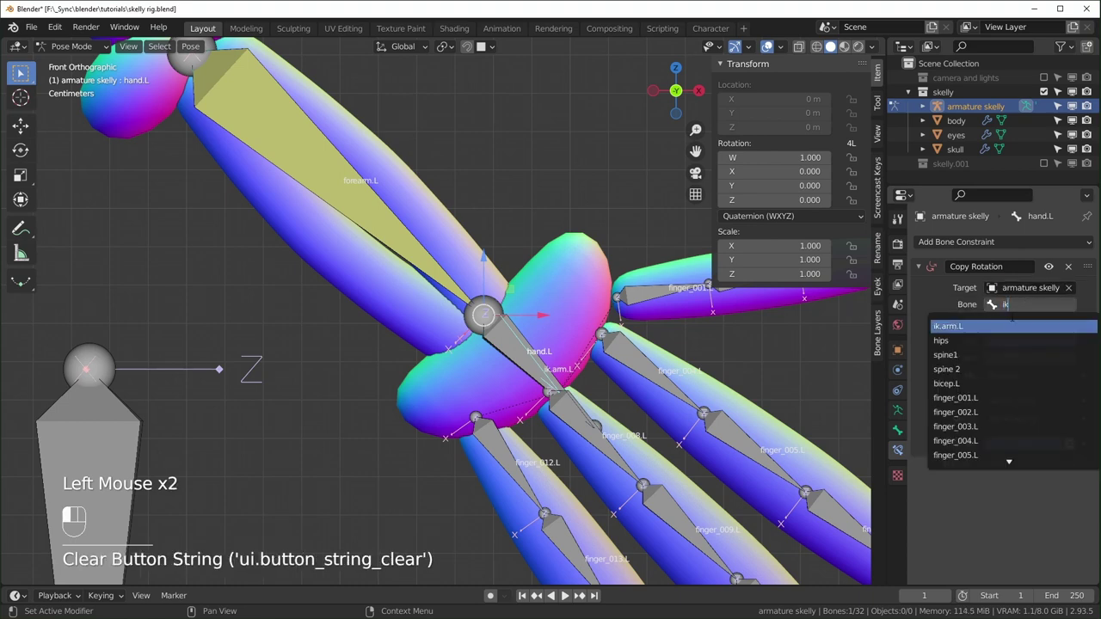
{"action": "left_click", "coordinate": [955, 326]}
Step: Test the hand's rotation link by trial-rotating ik.arm.L in both directions, cancelling each rotation
{"action": "scroll", "coordinate": [448, 327], "scroll_direction": "down", "scroll_amount": 4}
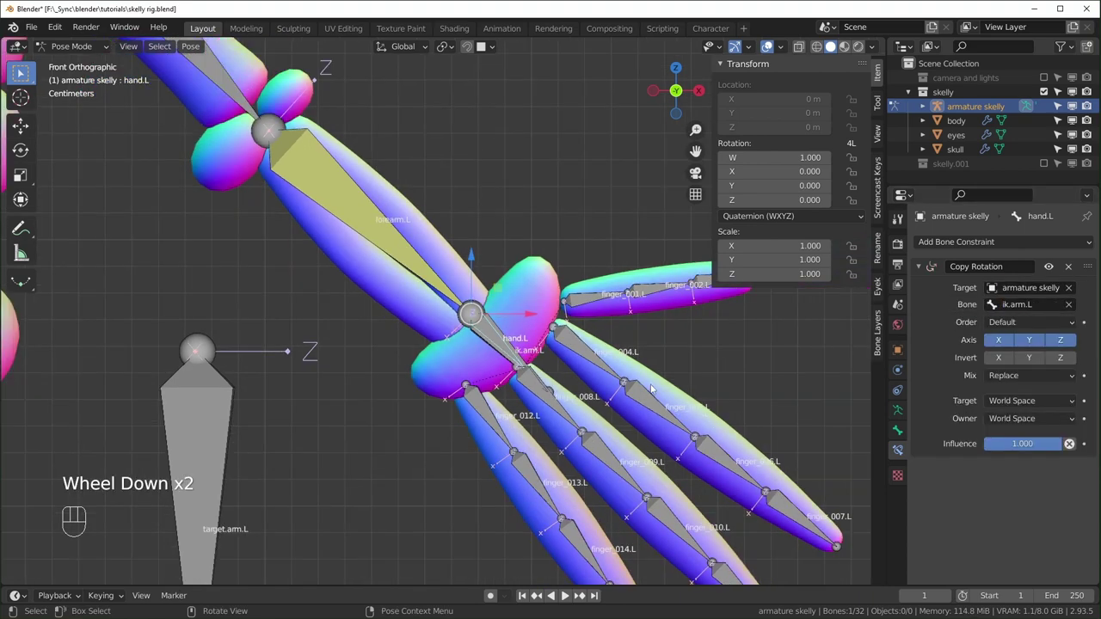
{"action": "left_click", "coordinate": [483, 327]}
{"action": "scroll", "coordinate": [483, 327], "scroll_direction": "down", "scroll_amount": 1}
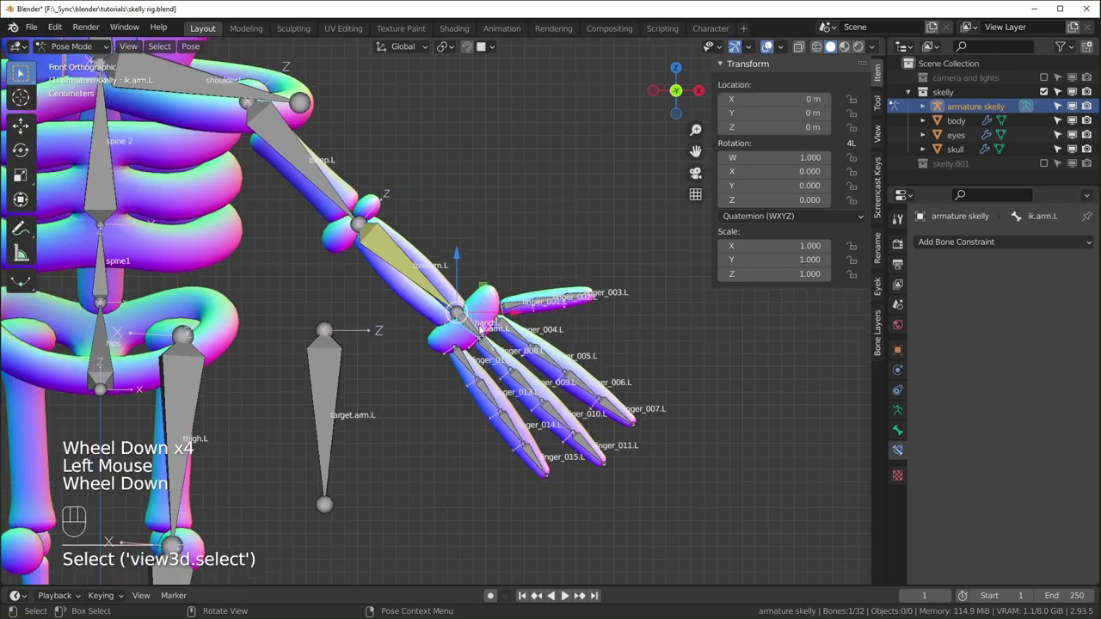
{"action": "mouse_move", "coordinate": [485, 330]}
{"action": "middle_mouse_down"}
{"action": "mouse_move", "coordinate": [493, 341]}
{"action": "mouse_move", "coordinate": [474, 327]}
{"action": "middle_mouse_up"}
{"action": "scroll", "coordinate": [482, 335], "scroll_direction": "down", "scroll_amount": 1}
{"action": "scroll", "coordinate": [482, 335], "scroll_direction": "up", "scroll_amount": 1}
{"action": "key", "text": "g"}
{"action": "key", "text": "Escape"}
{"action": "key", "text": "r"}
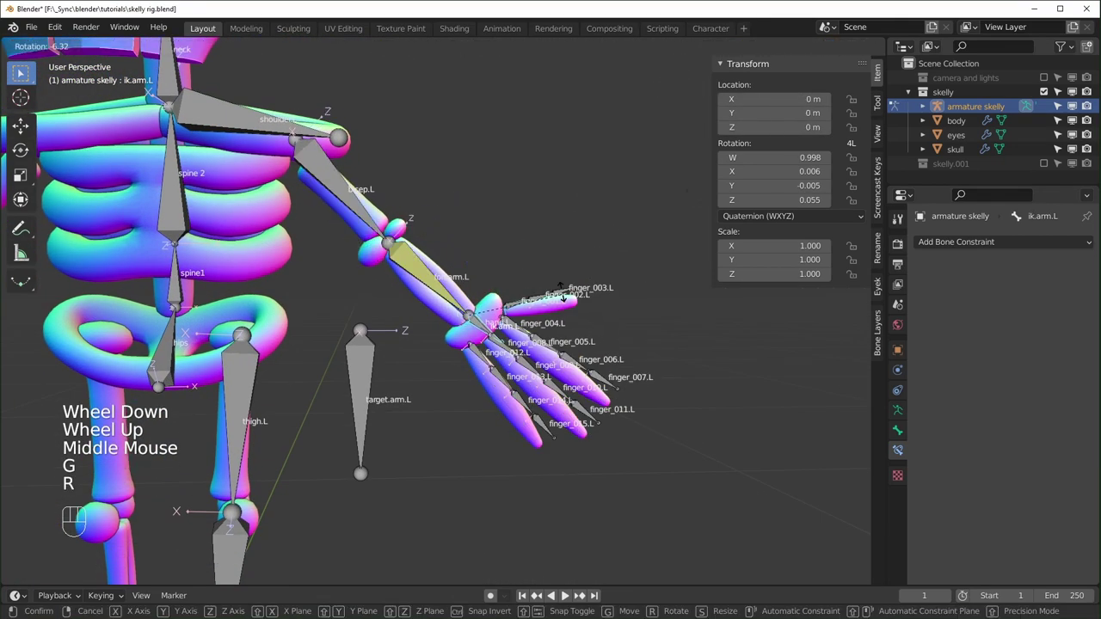
{"action": "key", "text": "Escape"}
{"action": "key", "text": "r"}
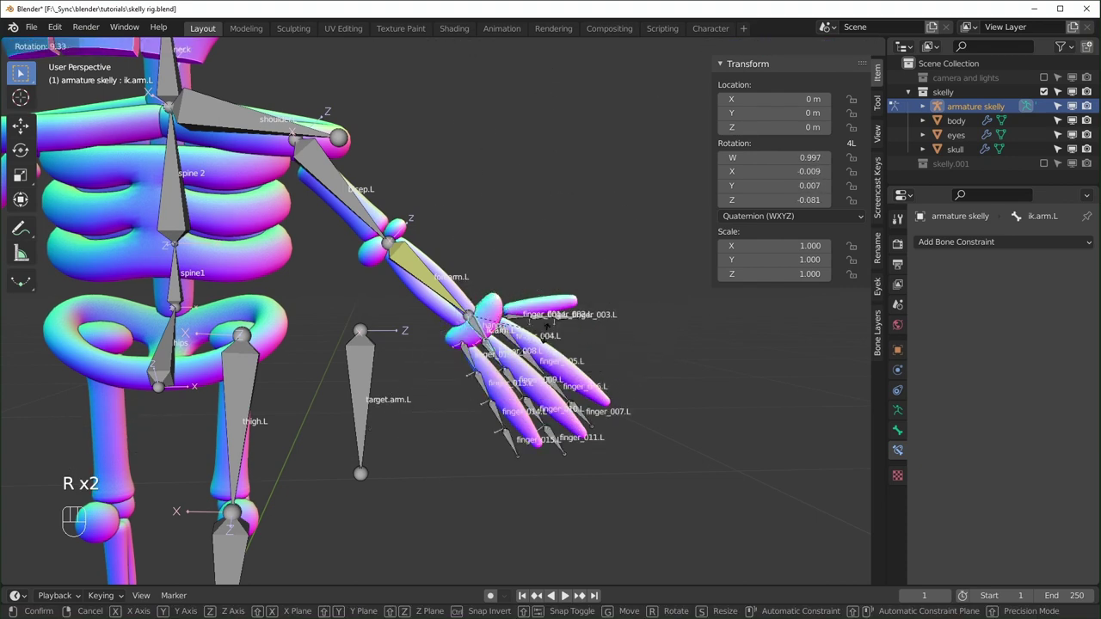
{"action": "key", "text": "Escape"}
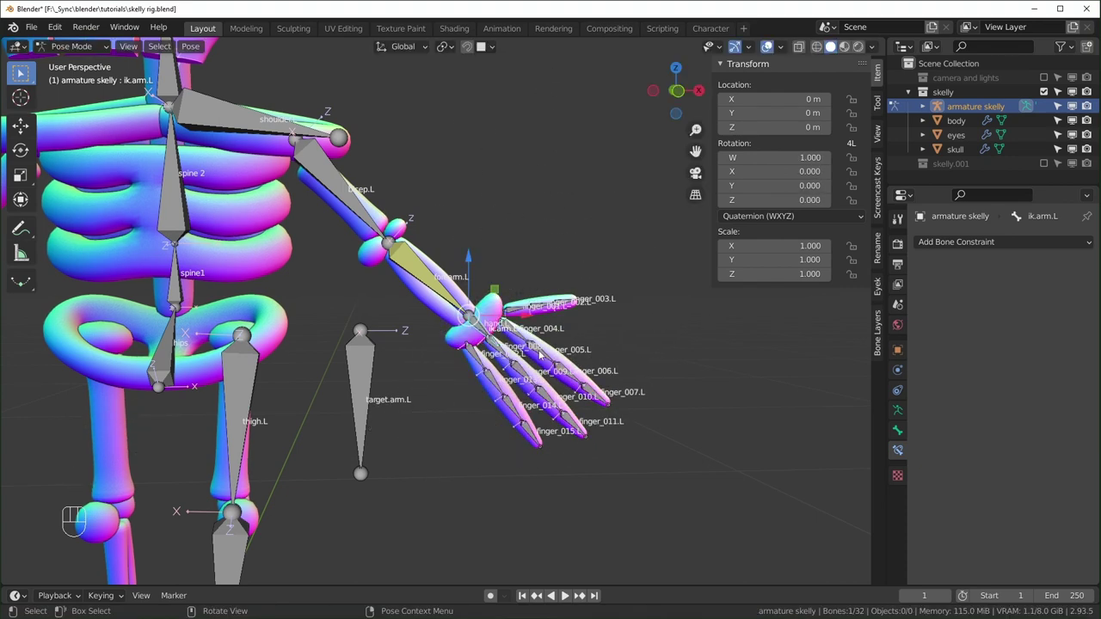
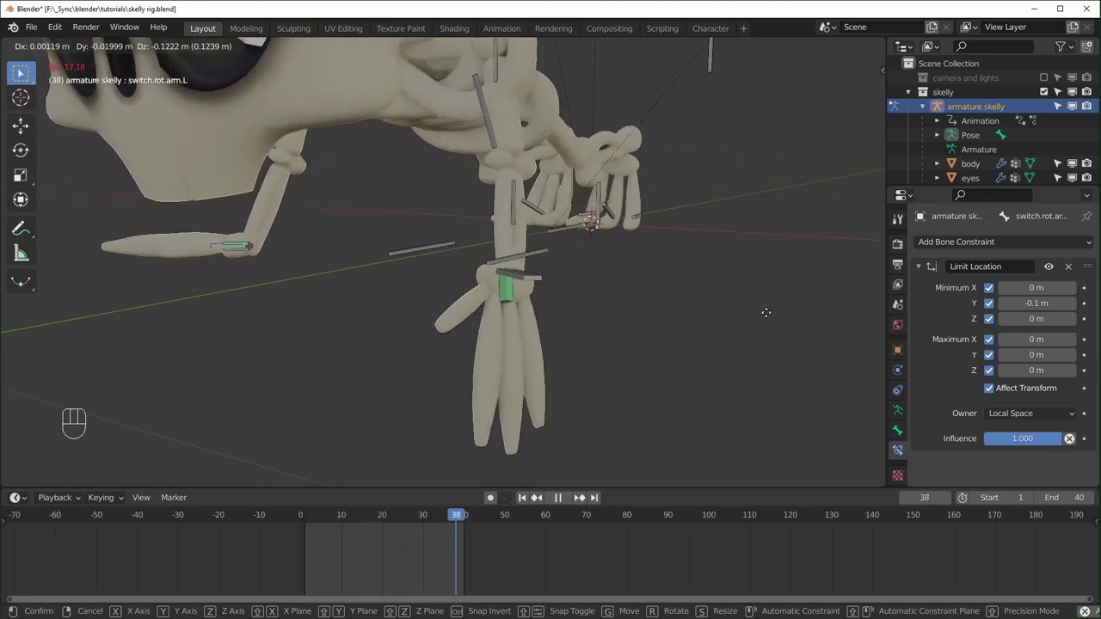
{"action": "right_click", "coordinate": [811, 469]}
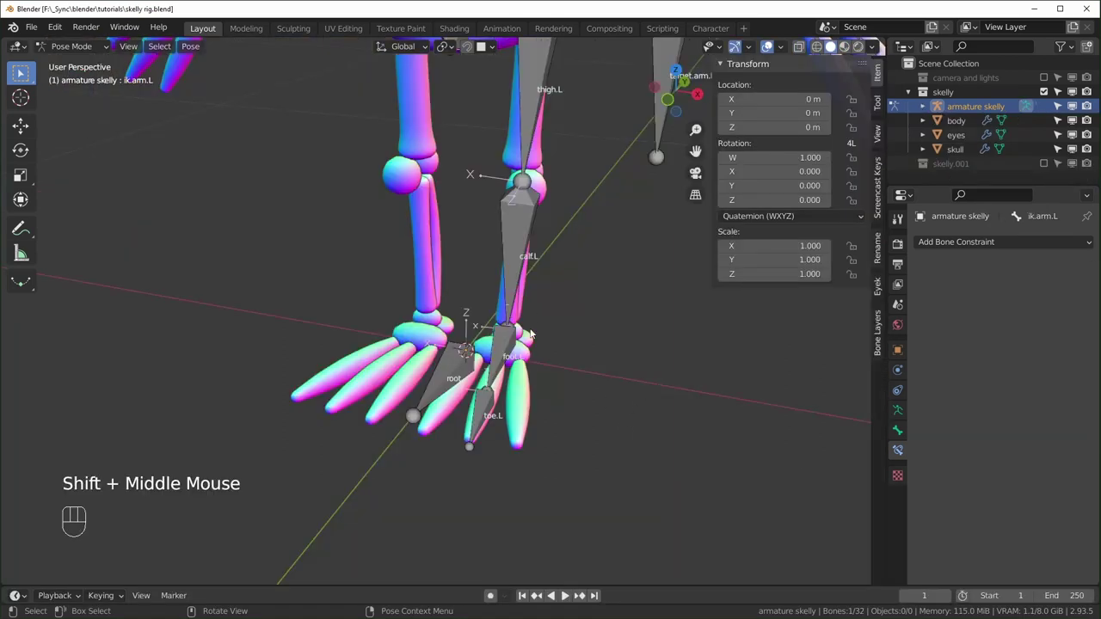
Step: In Edit Mode and right side view, extrude a bone about 0.139 m long from the left knee joint straight forward along Y
{"action": "left_click", "coordinate": [533, 398]}
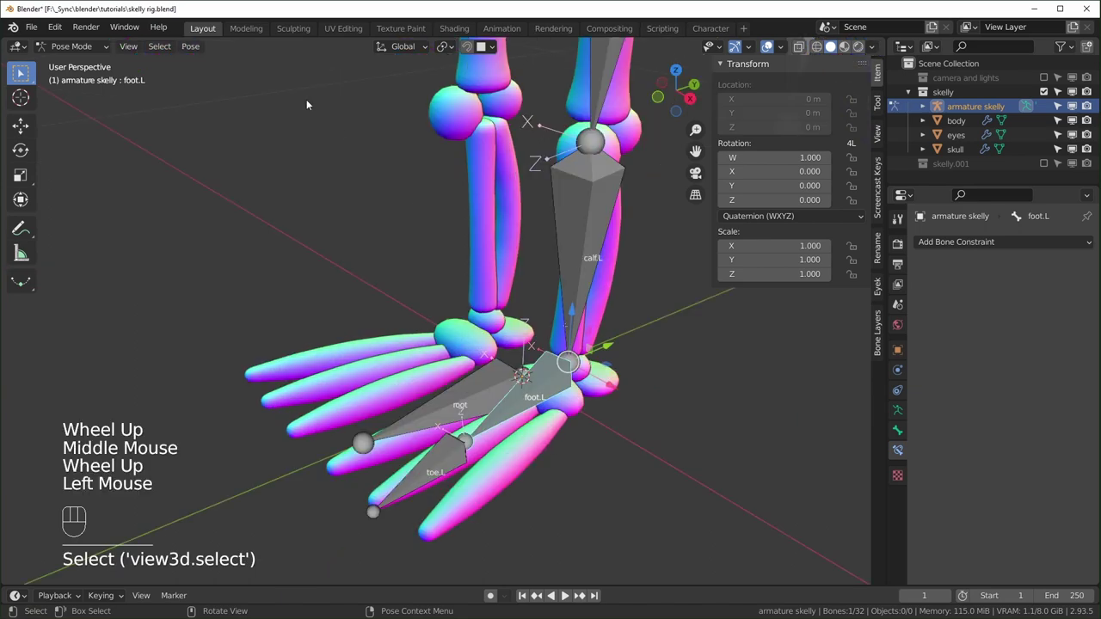
{"action": "left_click", "coordinate": [88, 47]}
{"action": "left_click", "coordinate": [72, 78]}
{"action": "key", "text": "KP_3"}
{"action": "scroll", "coordinate": [516, 293], "scroll_direction": "down", "scroll_amount": 2}
{"action": "middle_click_drag", "start_coordinate": [516, 292], "coordinate": [522, 289], "text": "shift"}
{"action": "scroll", "coordinate": [523, 289], "scroll_direction": "up", "scroll_amount": 1}
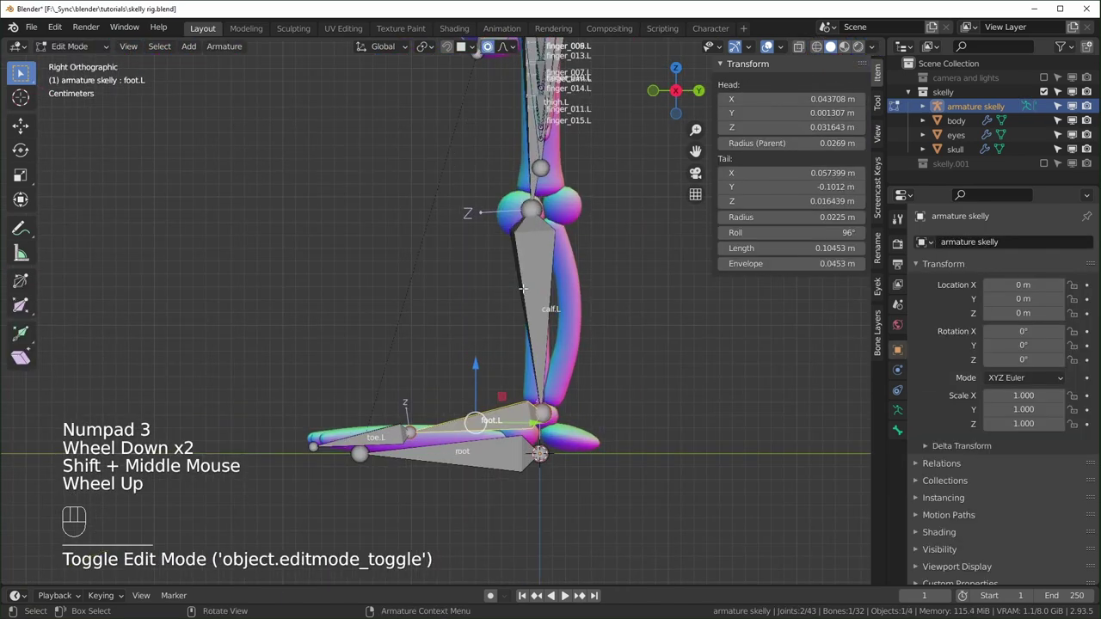
{"action": "left_click", "coordinate": [532, 209]}
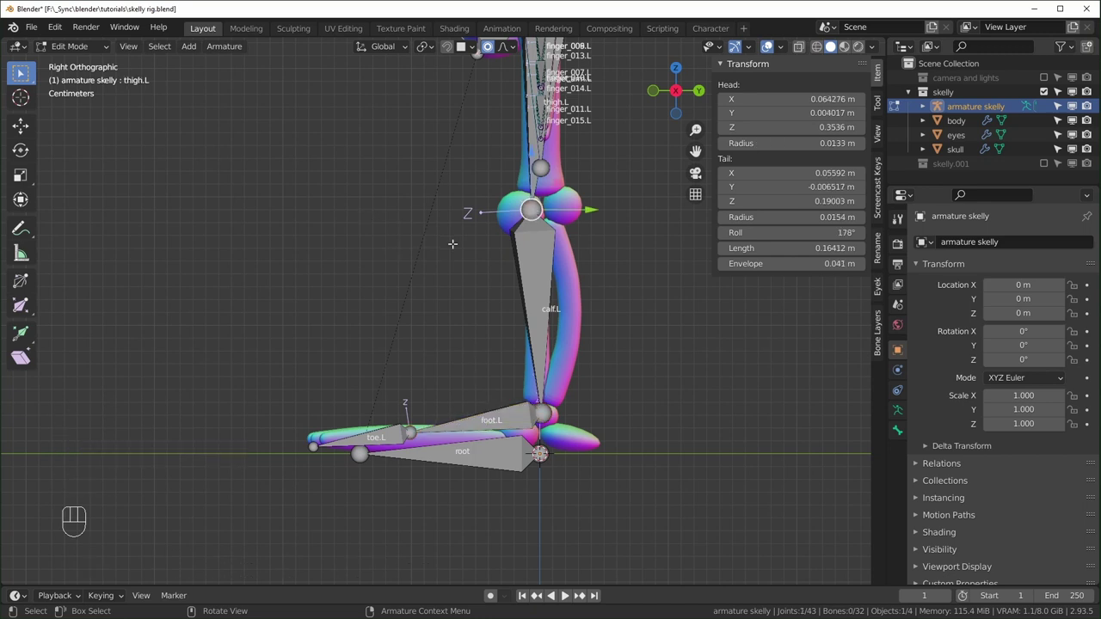
{"action": "key", "text": "e"}
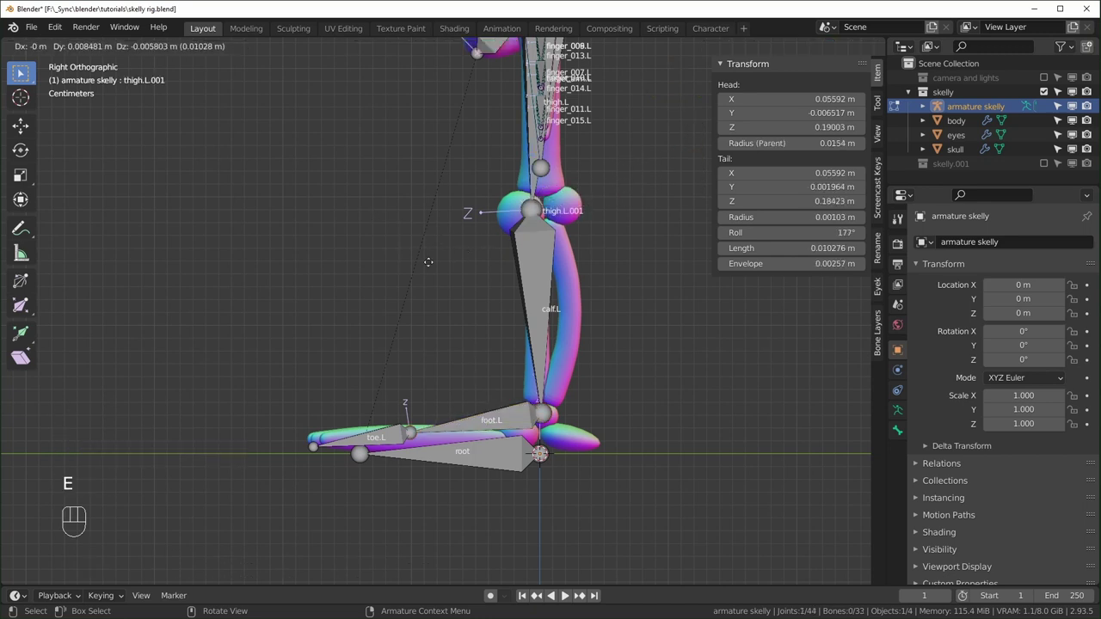
{"action": "left_click", "coordinate": [445, 208]}
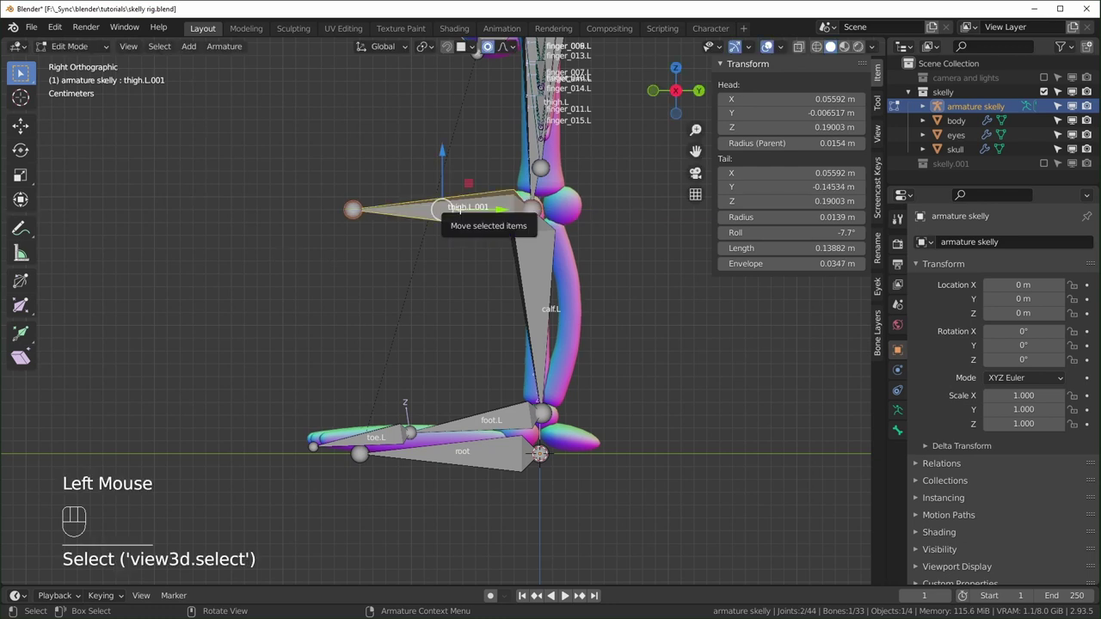
Step: Clear the parent of the extruded knee bone and move it about 0.157 m forward along Y, away from the leg
{"action": "key", "text": "alt+p"}
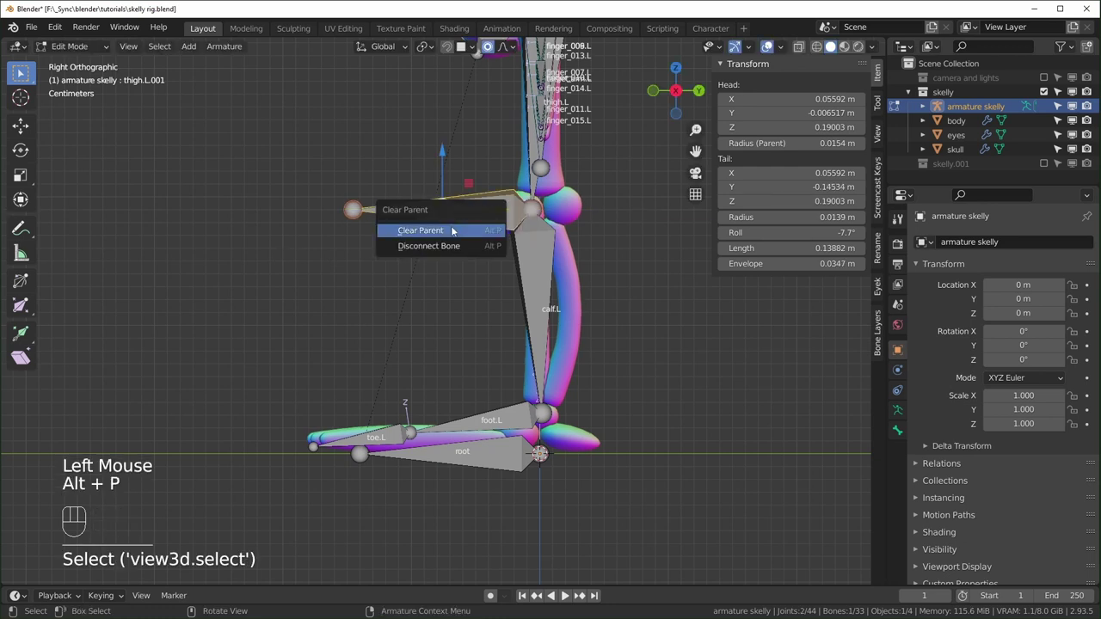
{"action": "left_click", "coordinate": [421, 230]}
{"action": "left_click_drag", "start_coordinate": [452, 209], "coordinate": [245, 209]}
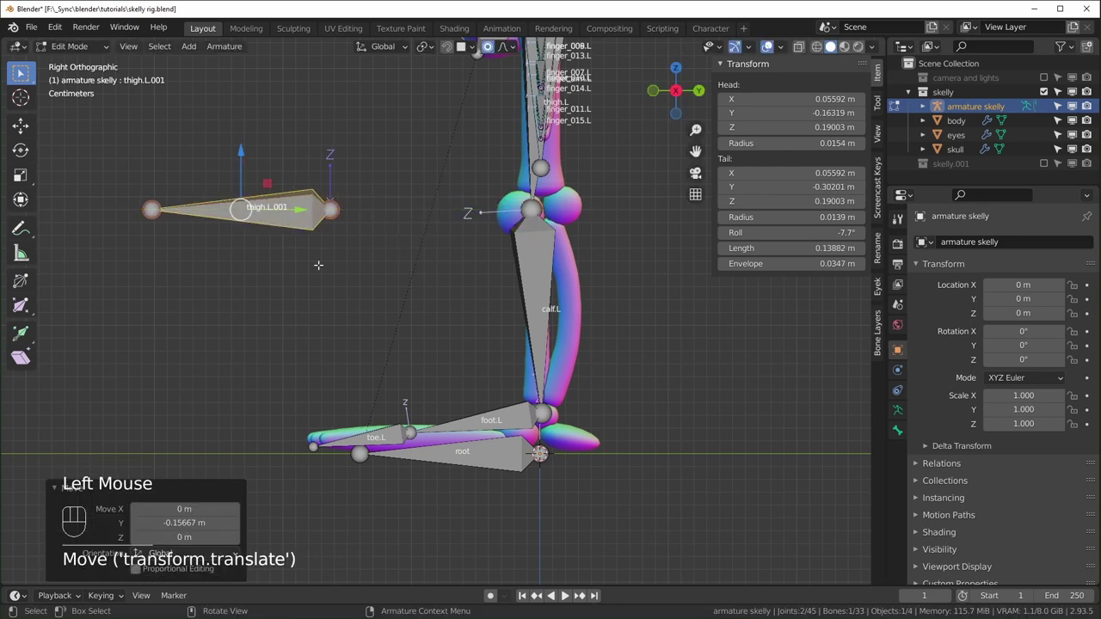
Step: Set the detached knee bone's roll to 0° and rename it target.leg.L
{"action": "left_click", "coordinate": [773, 233]}
{"action": "key", "text": "Return"}
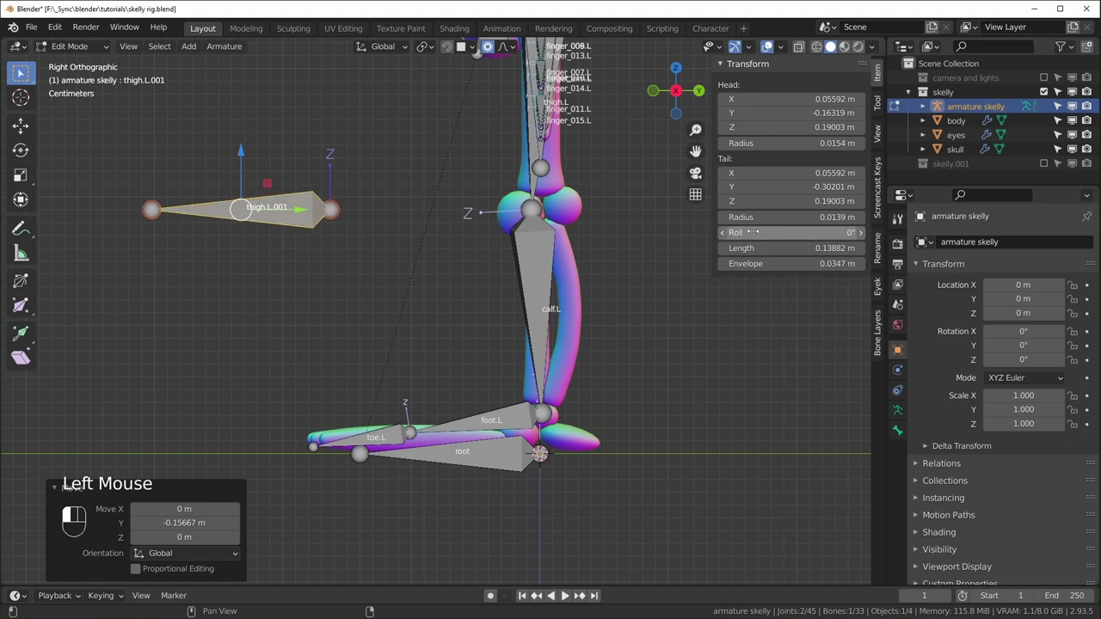
{"action": "key", "text": "F2"}
{"action": "type", "text": "targ"}
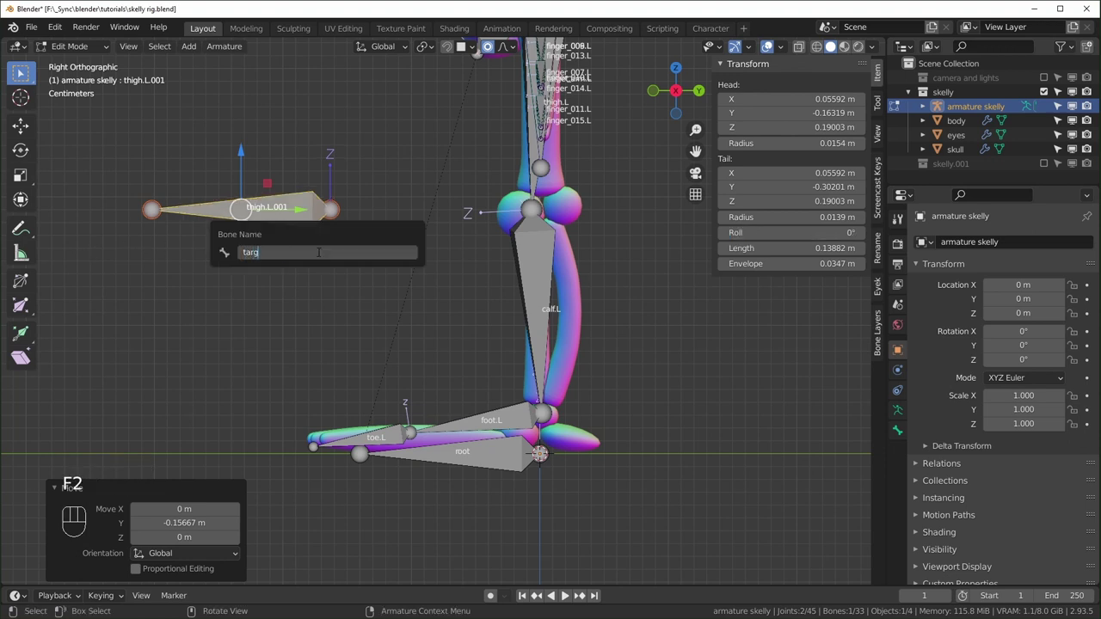
{"action": "type", "text": "et.leg.L"}
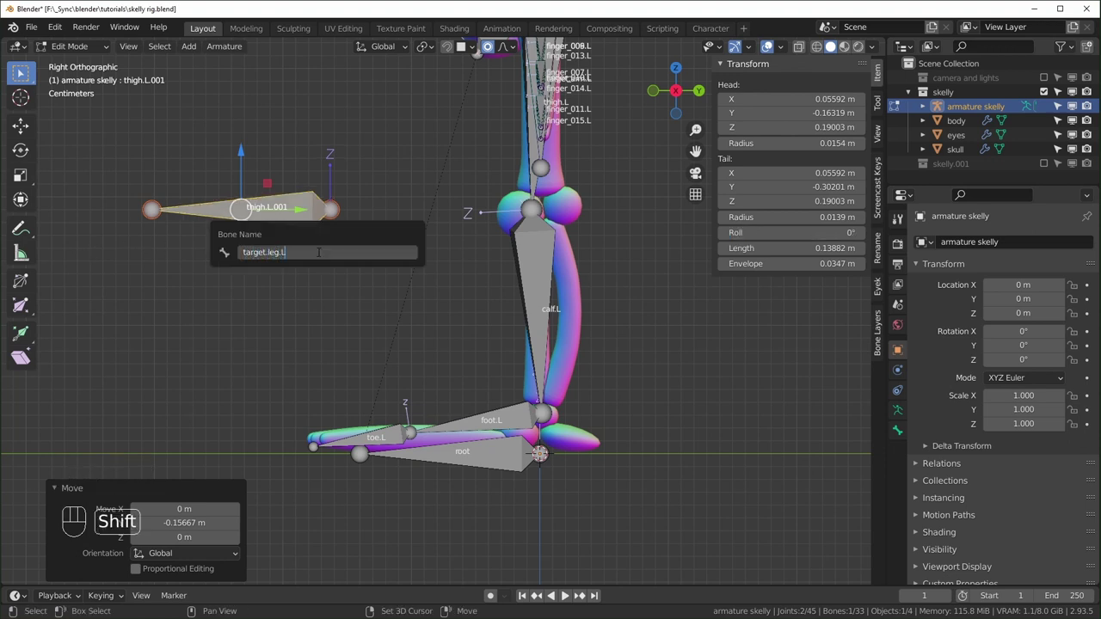
{"action": "key", "text": "Return"}
Step: In top view, move target.leg.L outward and forward so its head sits at about X 0.069 m, Y -0.181 m
{"action": "key", "text": "KP_7"}
{"action": "middle_click_drag", "start_coordinate": [539, 371], "coordinate": [486, 309], "text": "shift"}
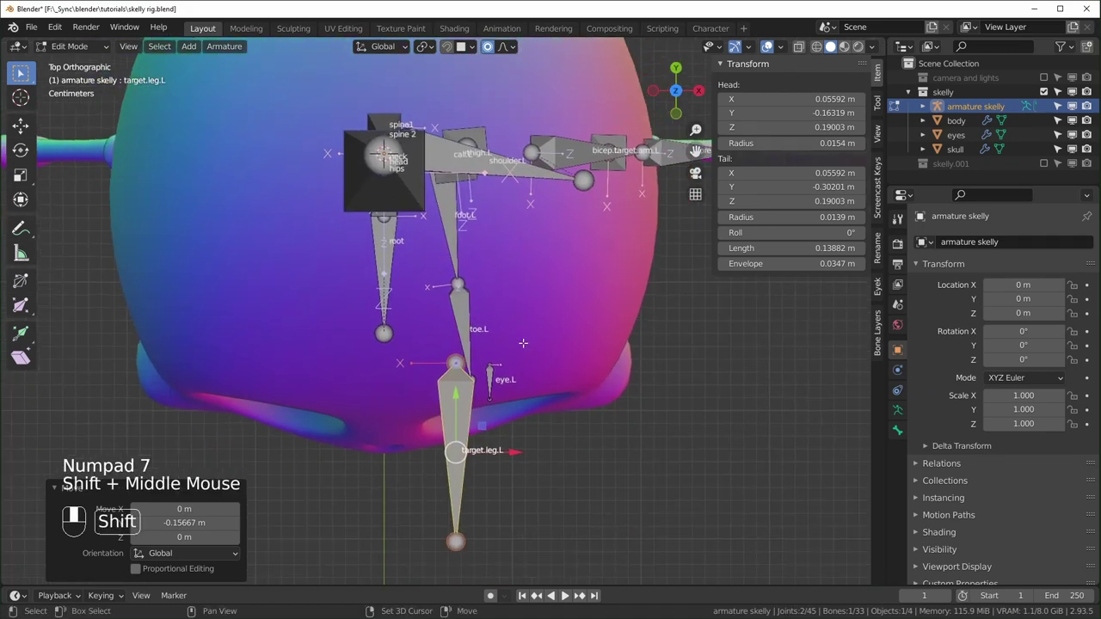
{"action": "left_click_drag", "start_coordinate": [484, 433], "coordinate": [505, 447]}
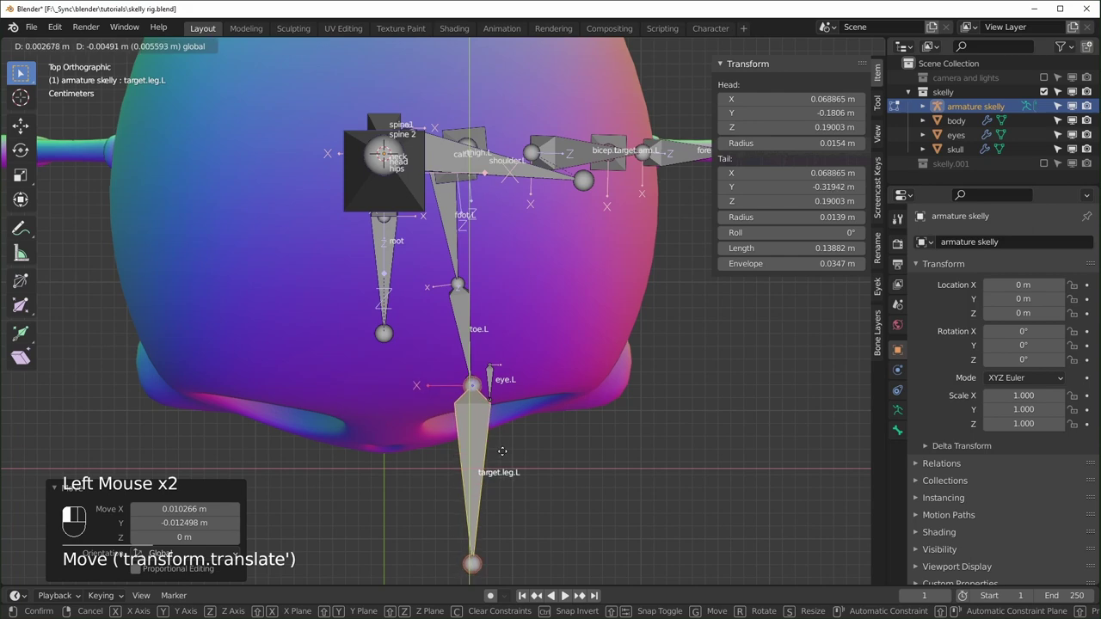
Step: In right side view with X-ray on, duplicate foot.L in place and lengthen the copy to about 0.122 m
{"action": "middle_click_drag", "start_coordinate": [505, 446], "coordinate": [544, 341]}
{"action": "key", "text": "KP_3"}
{"action": "key", "text": "alt+z"}
{"action": "scroll", "coordinate": [519, 311], "scroll_direction": "up", "scroll_amount": 1}
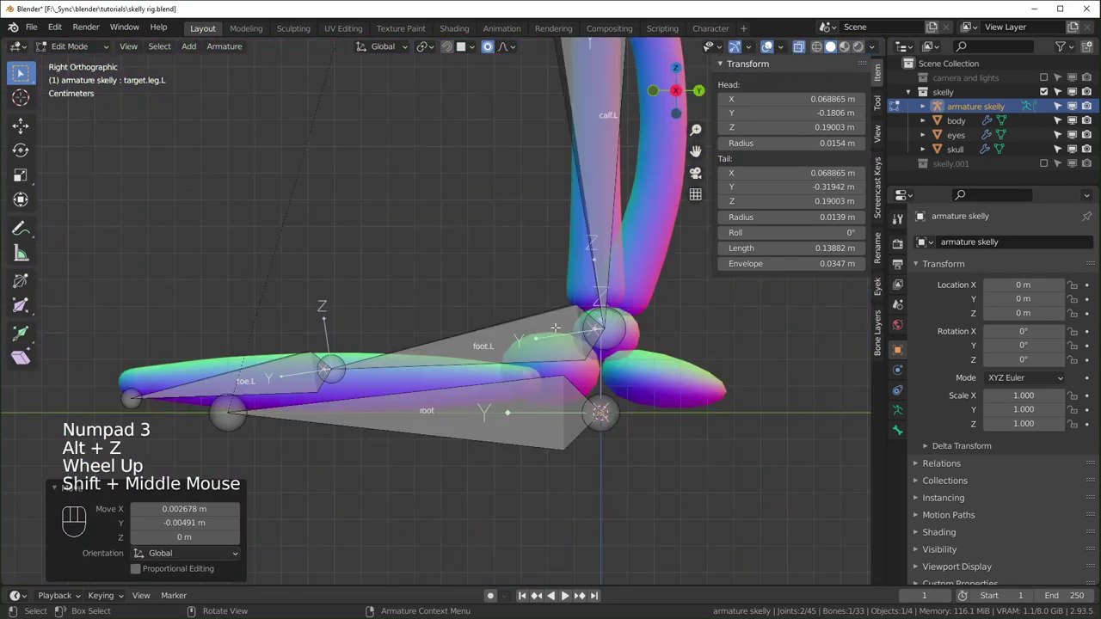
{"action": "left_click", "coordinate": [516, 334]}
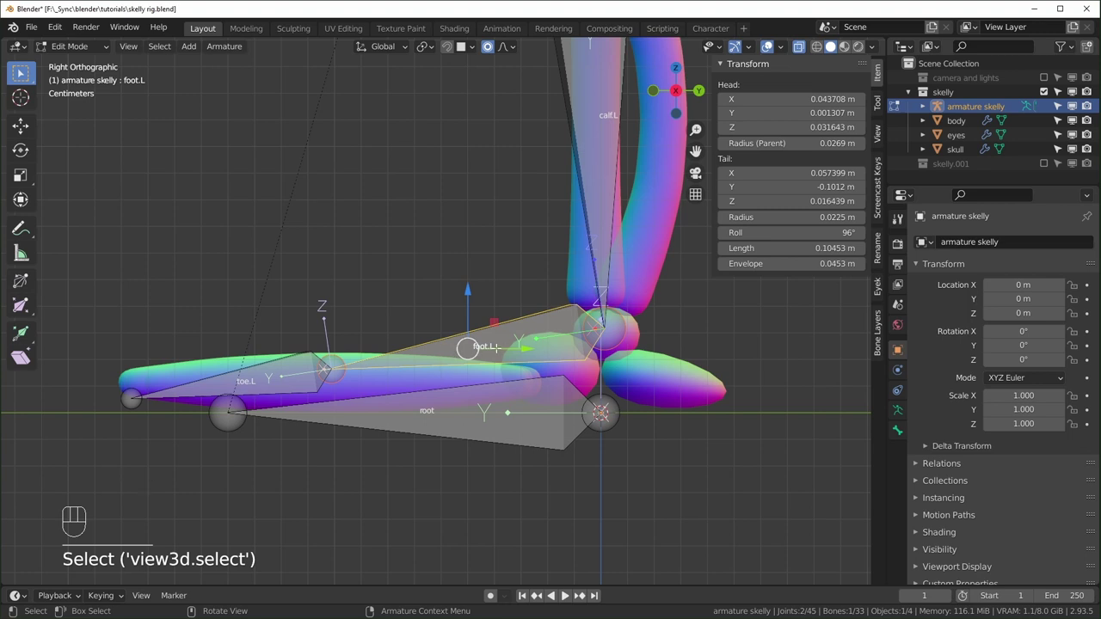
{"action": "scroll", "coordinate": [521, 342], "scroll_direction": "down", "scroll_amount": 1}
{"action": "key", "text": "shift+d"}
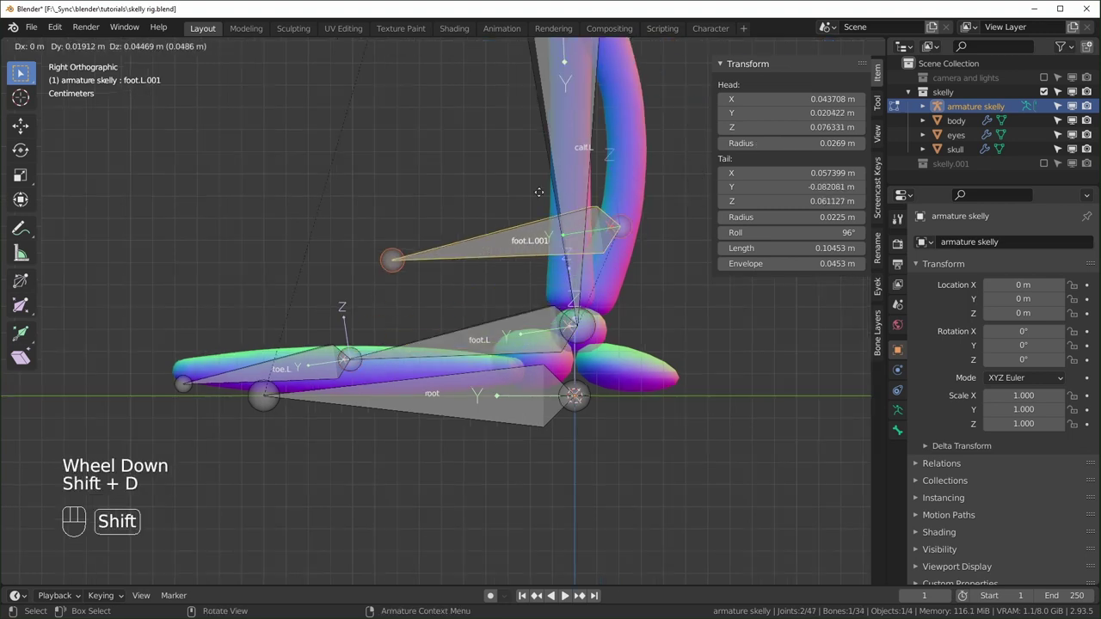
{"action": "right_click", "coordinate": [500, 311]}
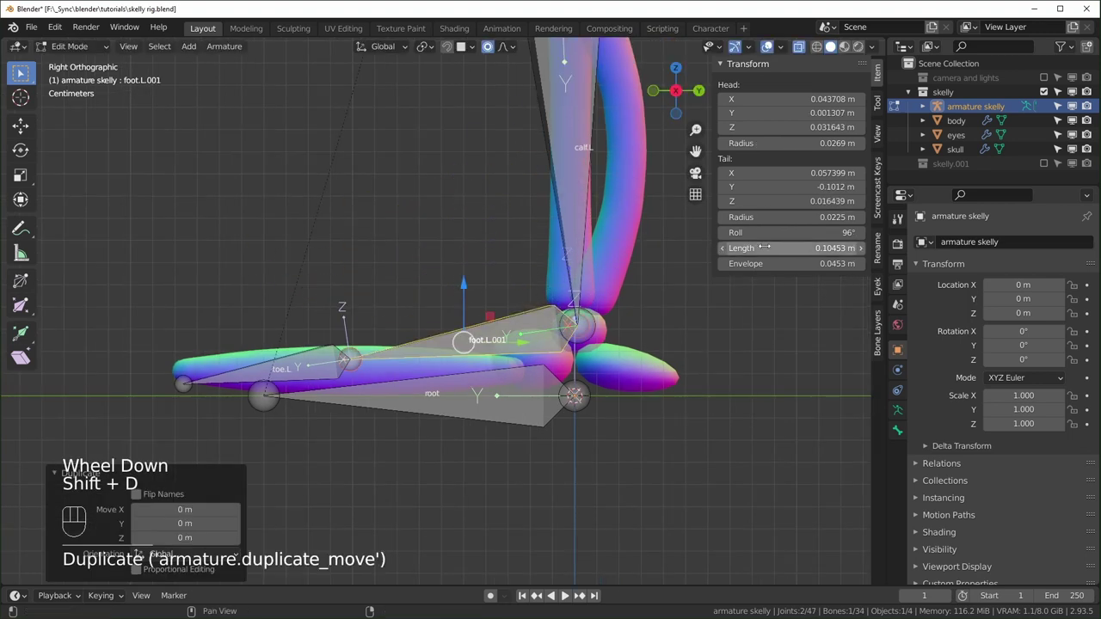
{"action": "left_click_drag", "start_coordinate": [791, 248], "coordinate": [834, 248], "text": "shift"}
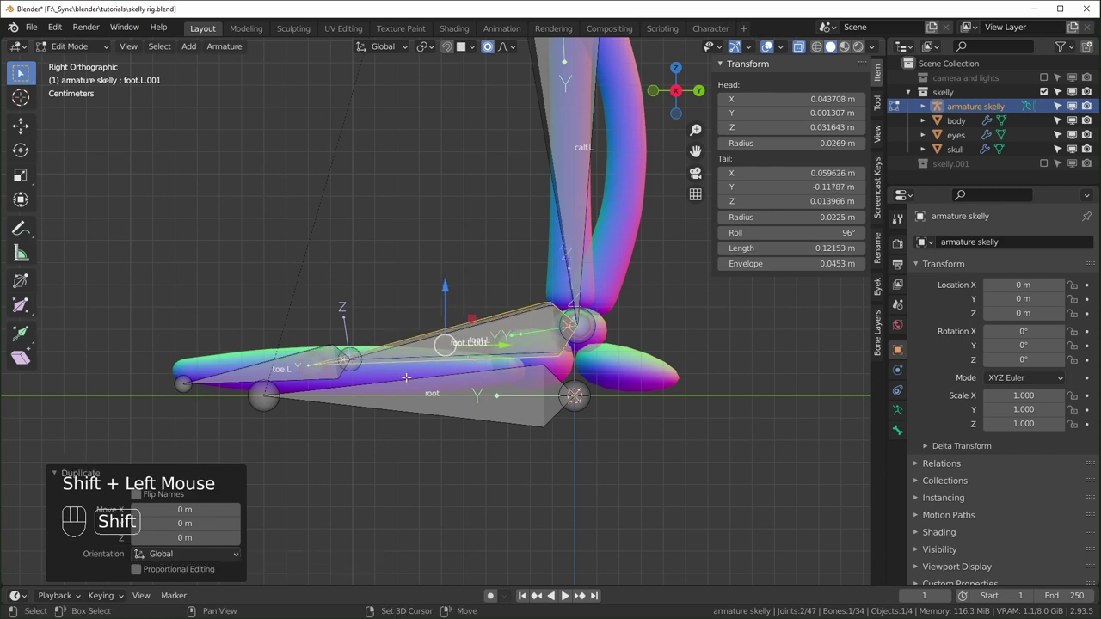
{"action": "scroll", "coordinate": [401, 329], "scroll_direction": "up", "scroll_amount": 1}
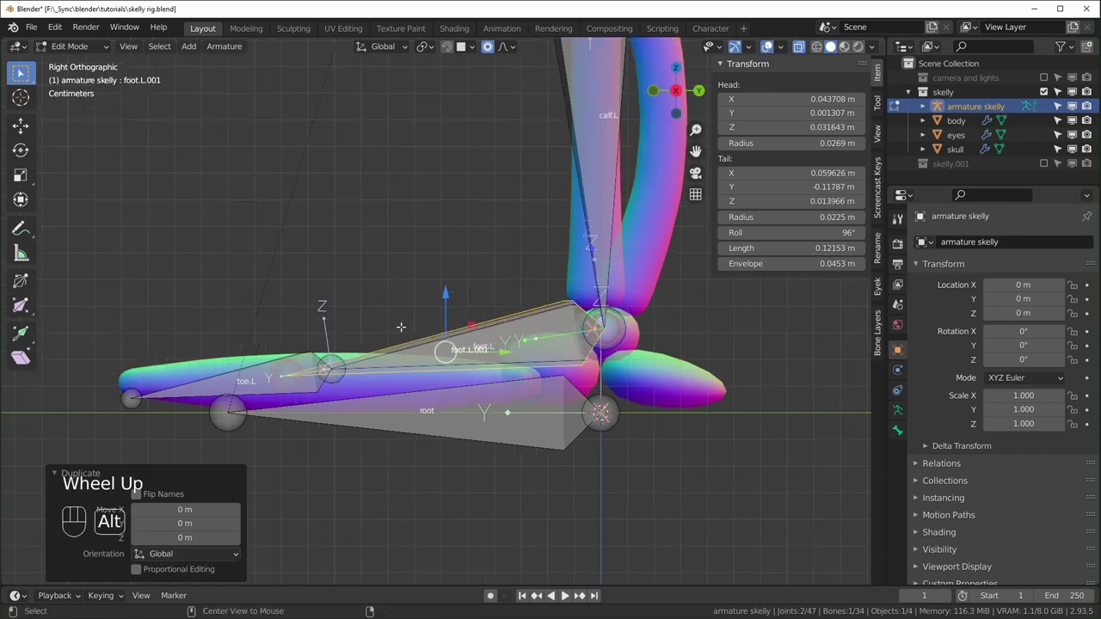
Step: Clear the parent of the duplicated foot bone and rename it ik.leg.L
{"action": "key", "text": "alt+p"}
{"action": "left_click", "coordinate": [404, 348]}
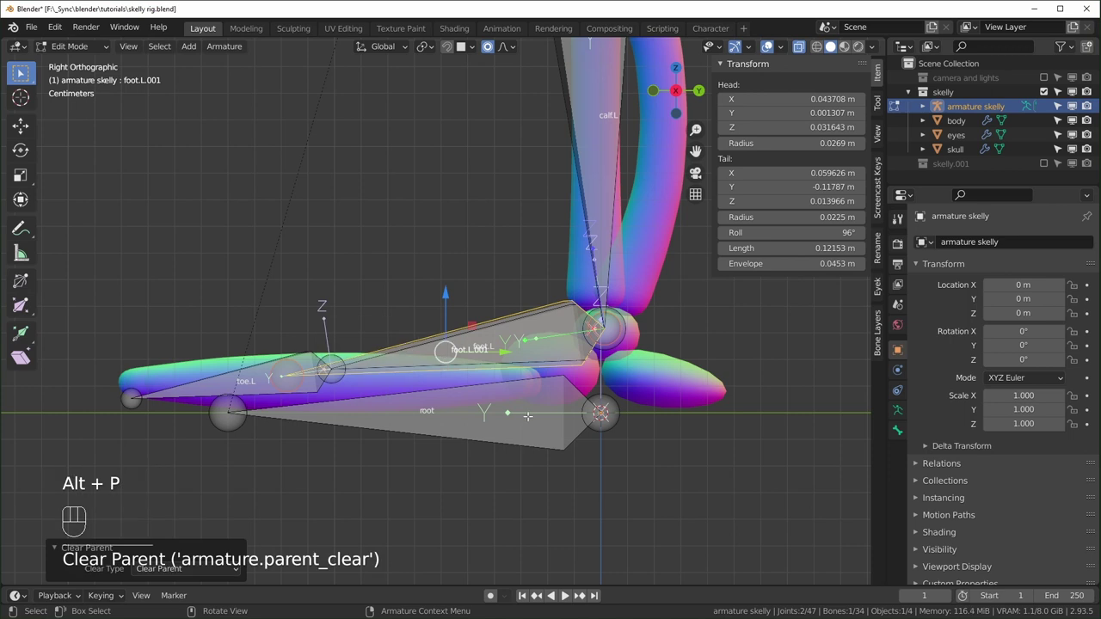
{"action": "key", "text": "F2"}
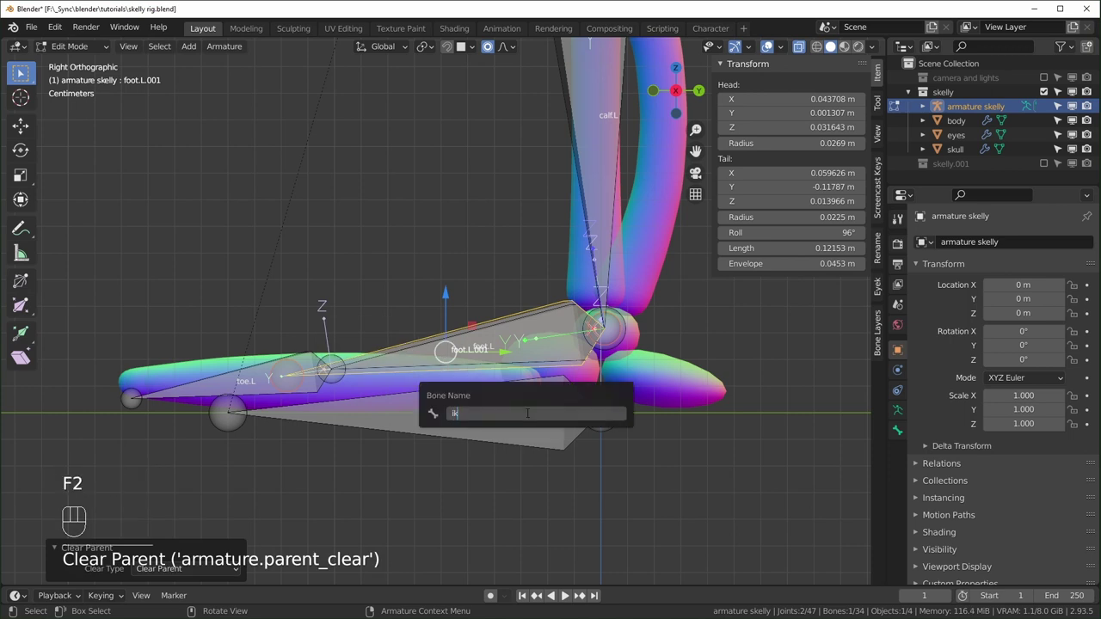
{"action": "type", "text": "ik."}
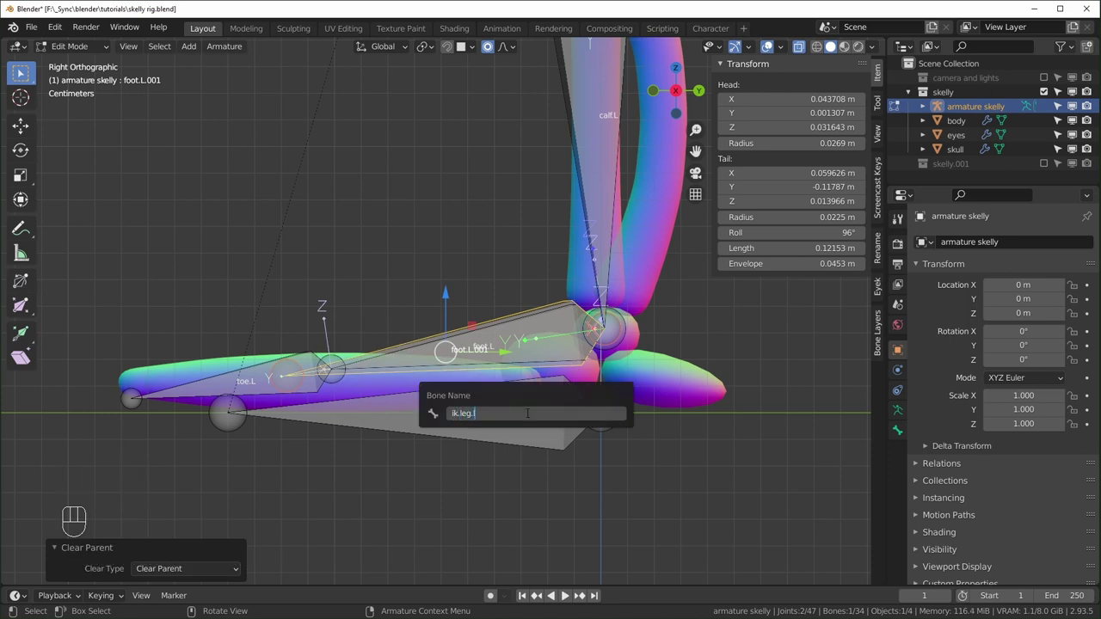
{"action": "type", "text": "leg.L"}
{"action": "key", "text": "Return"}
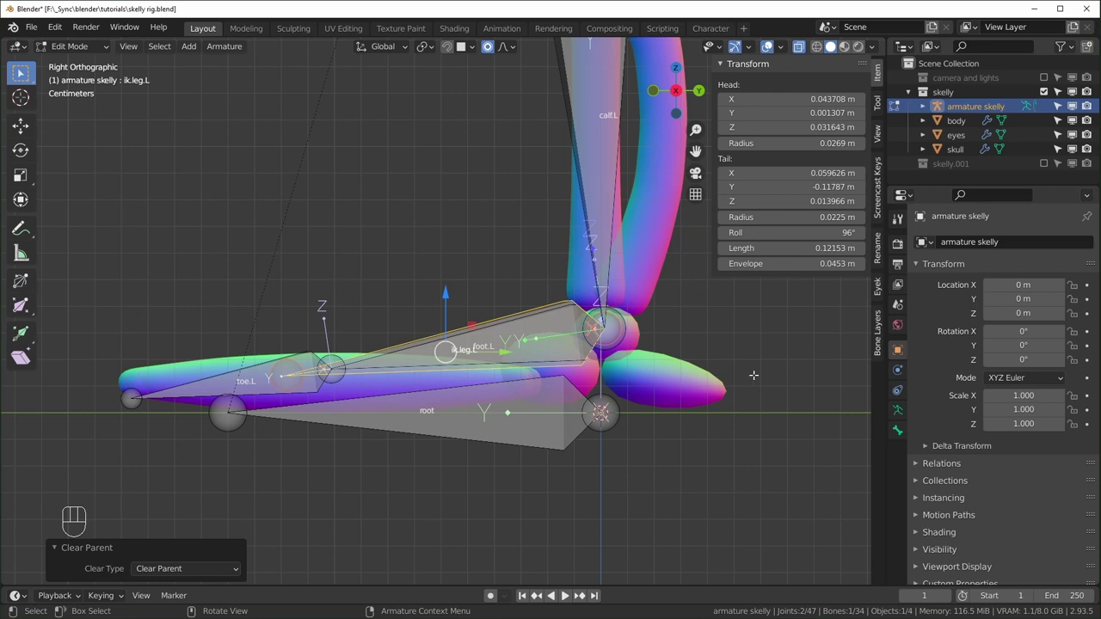
Step: Extrude a vertical bone about 0.056 m straight up along Z from the tail of foot.L
{"action": "middle_click_drag", "start_coordinate": [754, 375], "coordinate": [794, 356], "text": "shift"}
{"action": "middle_click_drag", "start_coordinate": [373, 326], "coordinate": [362, 327], "text": "shift"}
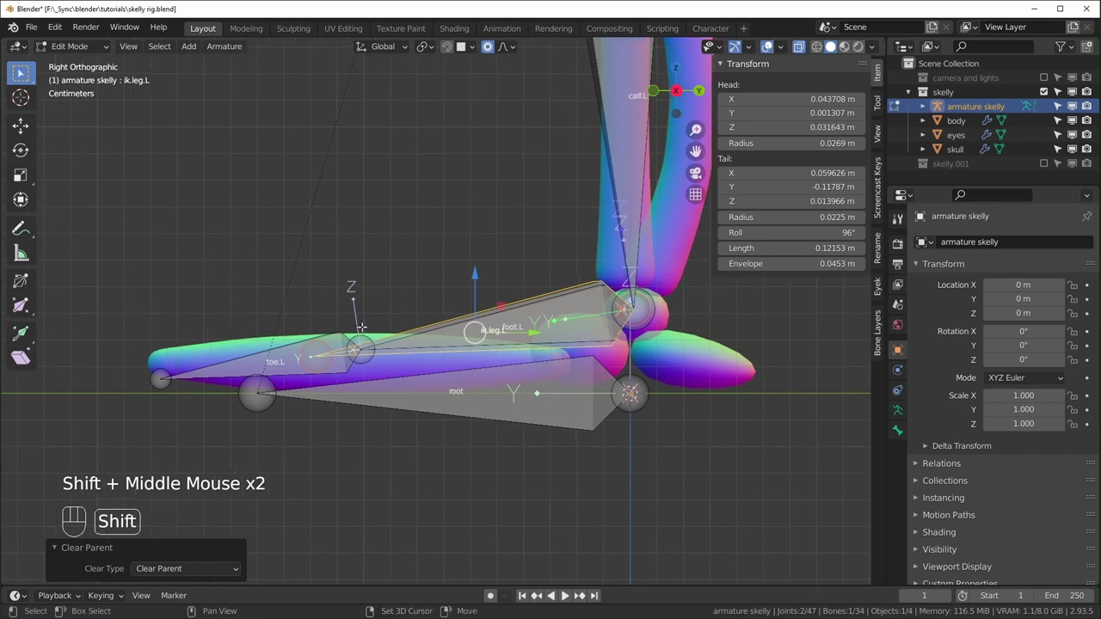
{"action": "left_click", "coordinate": [363, 339]}
{"action": "left_click", "coordinate": [363, 339]}
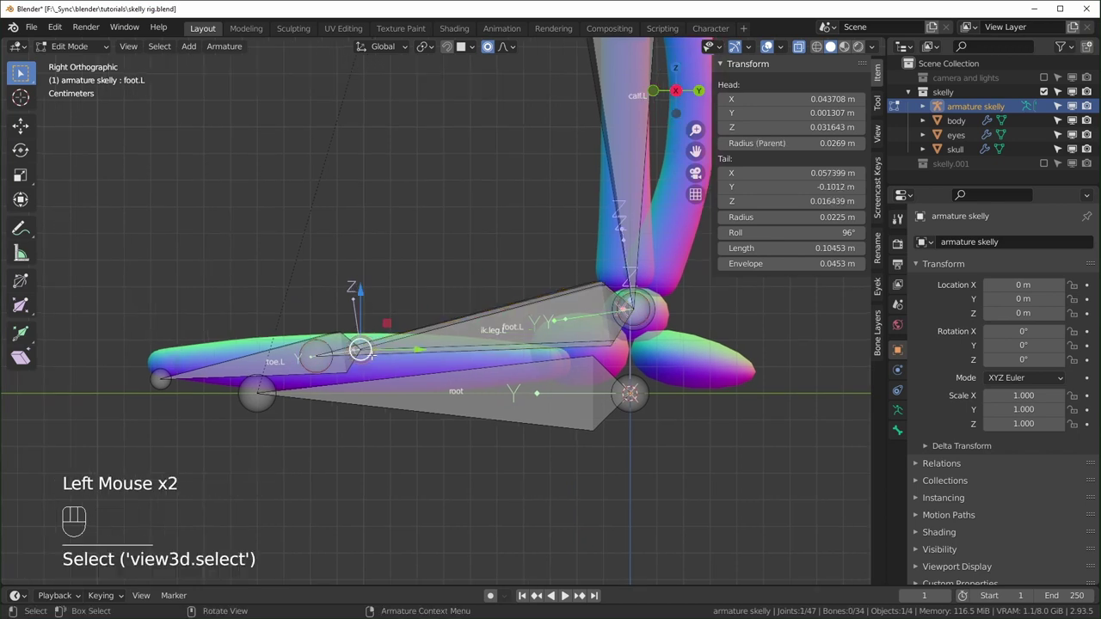
{"action": "key", "text": "e"}
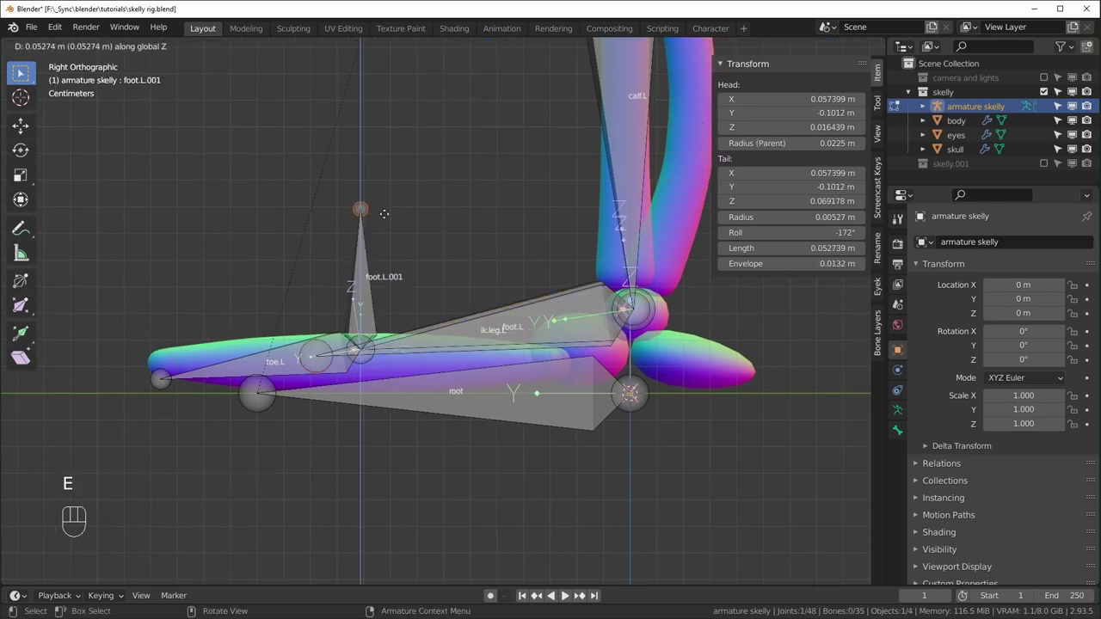
{"action": "left_click", "coordinate": [344, 199]}
Step: Extrude a vertical bone about 0.064 m straight up along Z from the tail of toe.L
{"action": "left_click", "coordinate": [162, 377]}
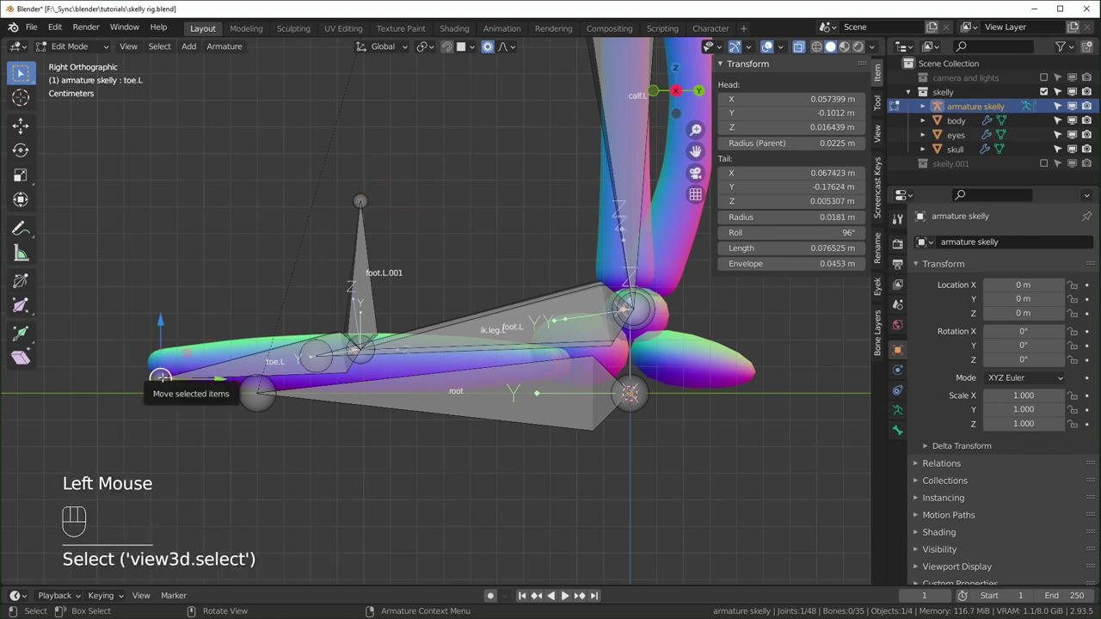
{"action": "key", "text": "e"}
{"action": "left_click", "coordinate": [167, 221]}
Step: Add a new single bone at the origin and rotate it 90° so it lies flat, pointing toward the toes
{"action": "scroll", "coordinate": [547, 264], "scroll_direction": "down", "scroll_amount": 2}
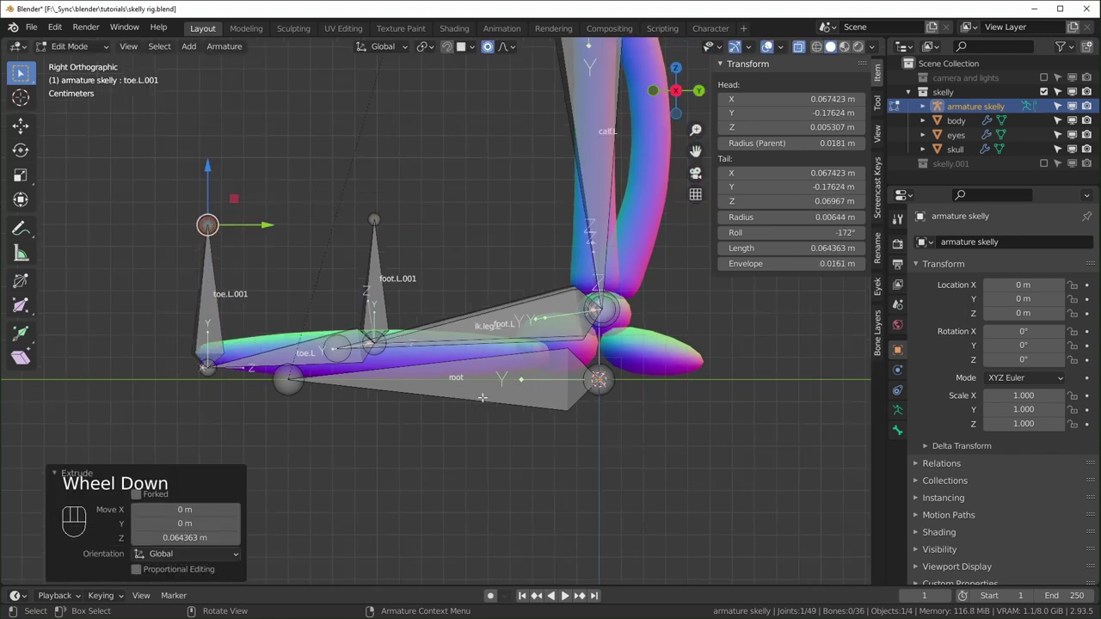
{"action": "key", "text": "shift+a"}
{"action": "left_click", "coordinate": [531, 193]}
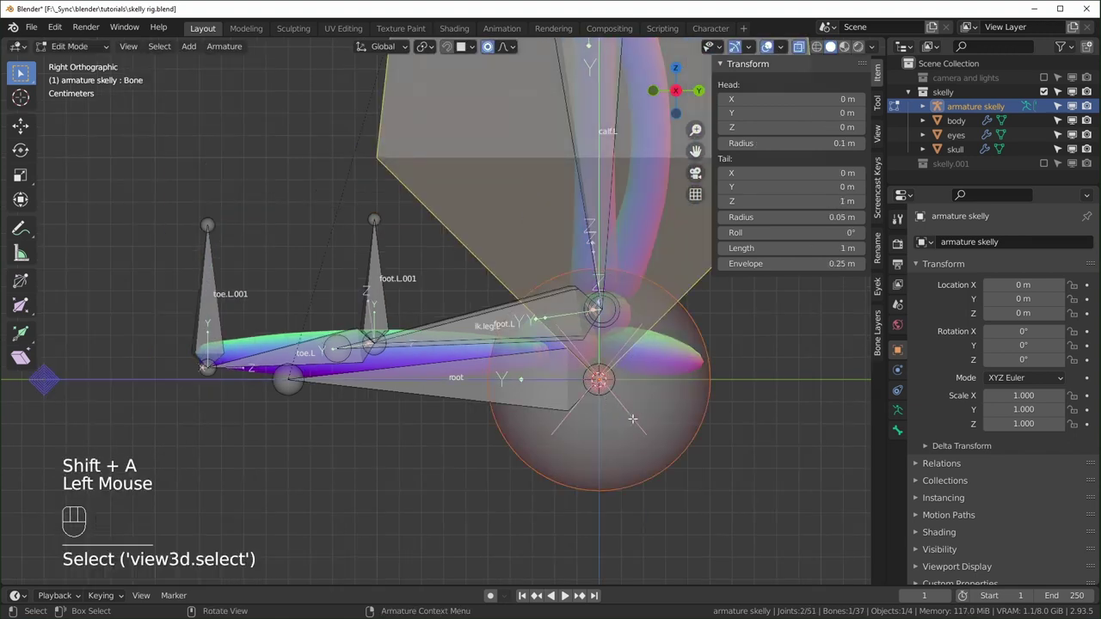
{"action": "middle_click_drag", "start_coordinate": [658, 389], "coordinate": [585, 405], "text": "shift"}
{"action": "key", "text": "period"}
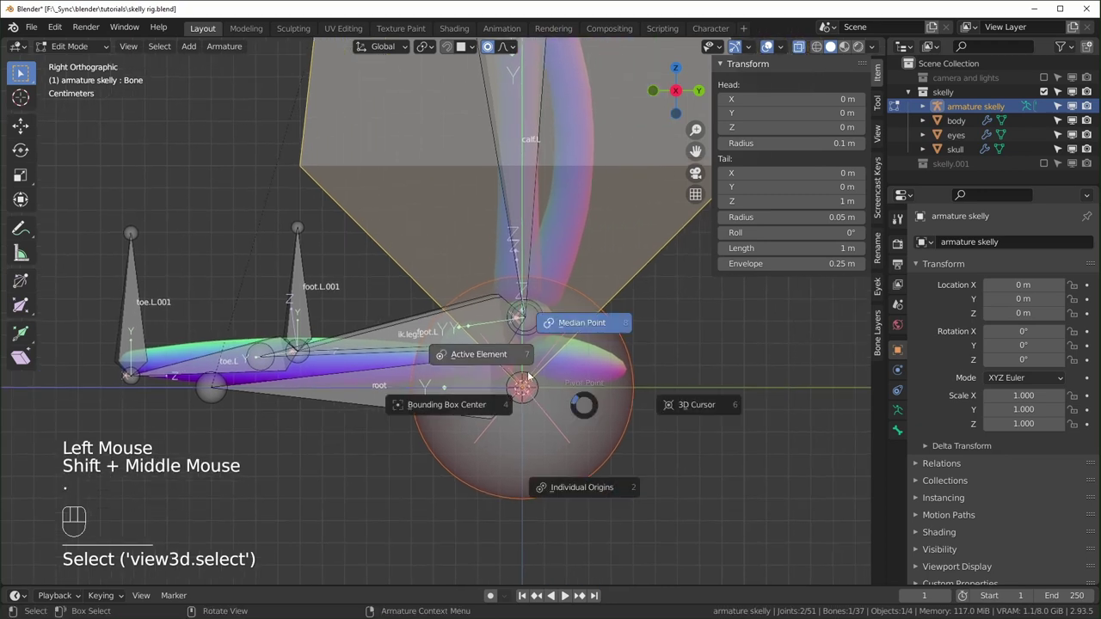
{"action": "type", "text": "r90"}
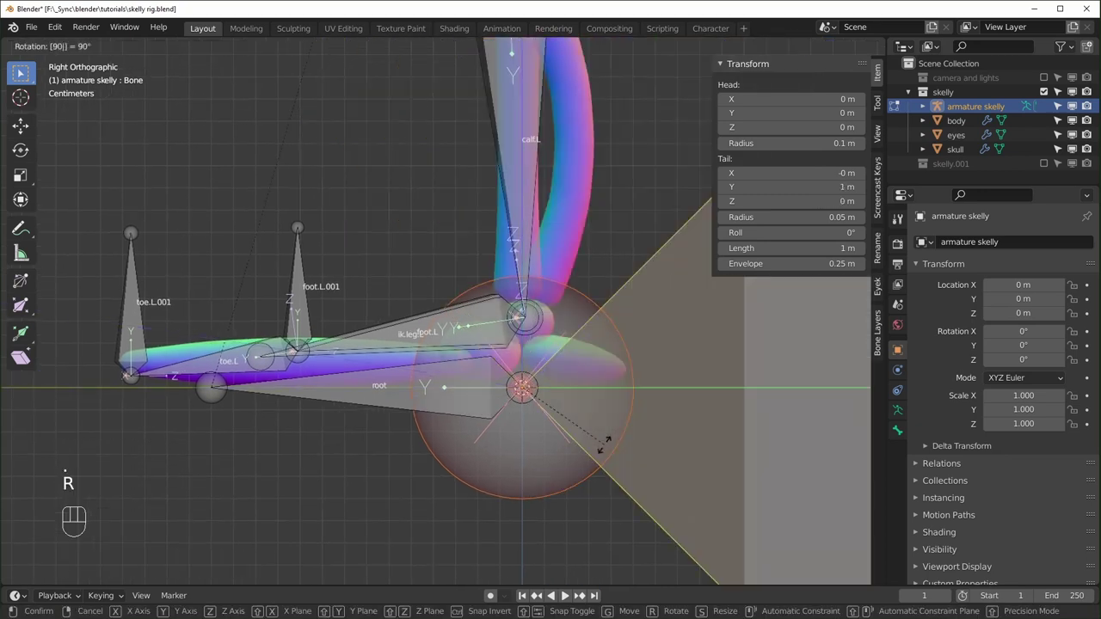
{"action": "left_click", "coordinate": [605, 441]}
Step: Scale the new bone to about 0.135 m and move its head to the left heel at about X 0.042, Y 0.047, Z 0.008 m
{"action": "key", "text": "s"}
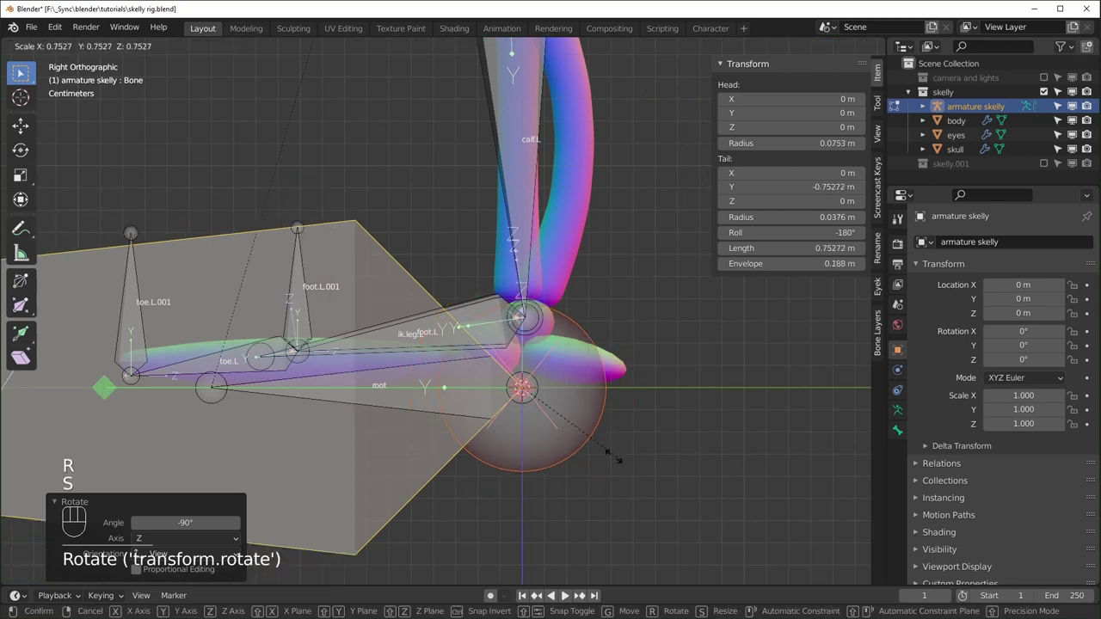
{"action": "left_click", "coordinate": [529, 383]}
{"action": "left_click_drag", "start_coordinate": [528, 383], "coordinate": [668, 361]}
{"action": "scroll", "coordinate": [435, 485], "scroll_direction": "up", "scroll_amount": 1}
{"action": "middle_click_drag", "start_coordinate": [435, 485], "coordinate": [585, 507]}
{"action": "key", "text": "alt+z"}
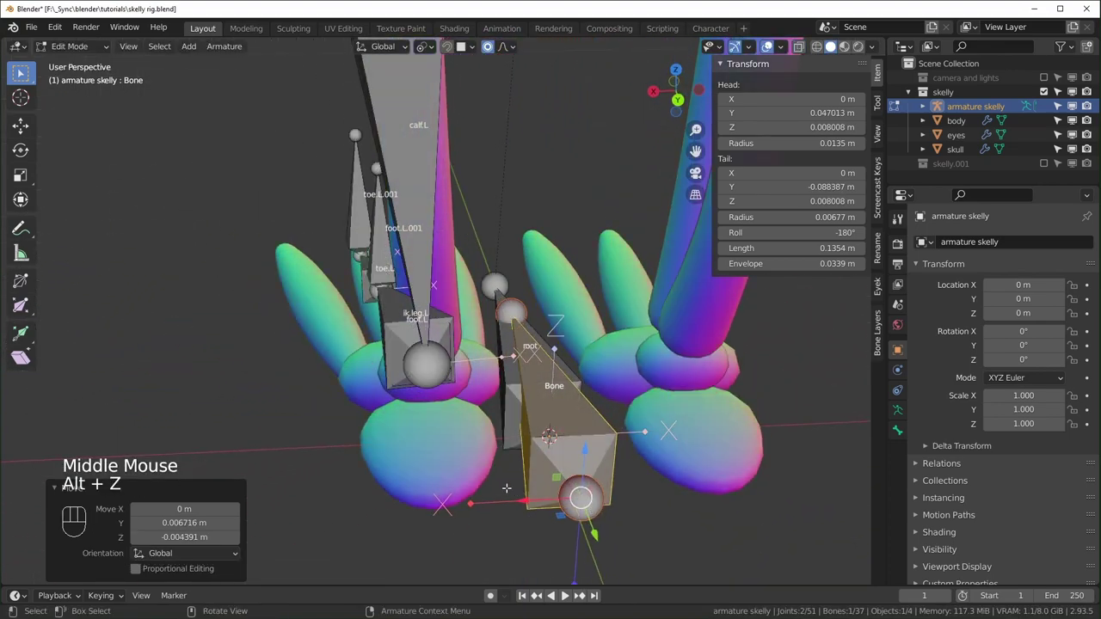
{"action": "left_click_drag", "start_coordinate": [520, 500], "coordinate": [376, 504]}
Step: In top view, lengthen the heel bone to about 0.233 m and rotate it about -6.8° so it points at the toe tip
{"action": "key", "text": "KP_7"}
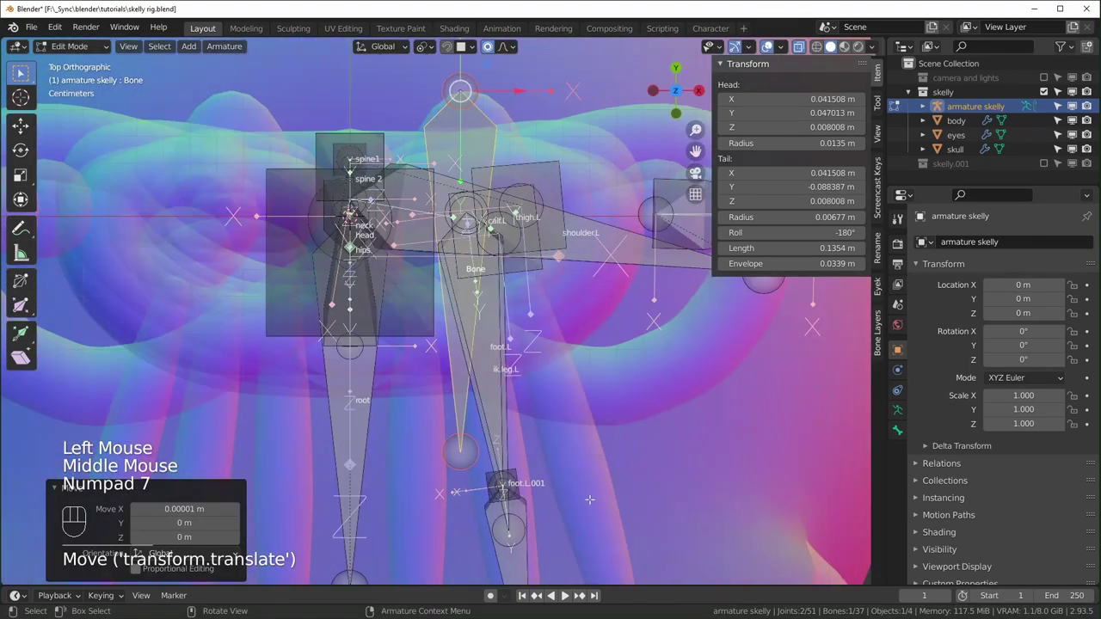
{"action": "scroll", "coordinate": [589, 499], "scroll_direction": "down", "scroll_amount": 2}
{"action": "middle_click_drag", "start_coordinate": [589, 498], "coordinate": [596, 349], "text": "shift"}
{"action": "key", "text": "s"}
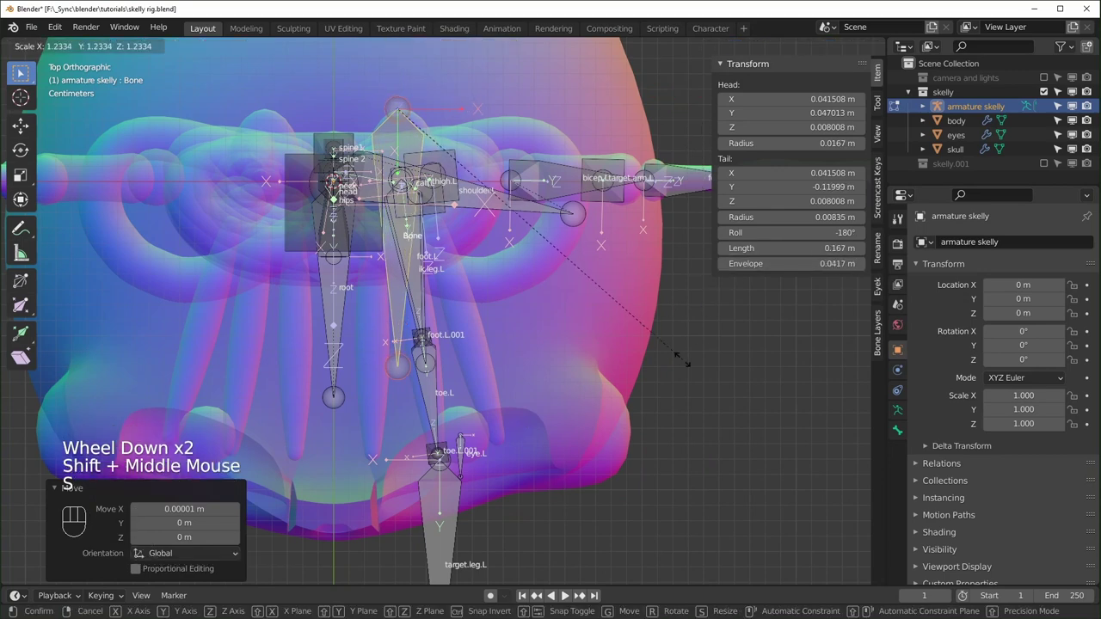
{"action": "left_click", "coordinate": [828, 408]}
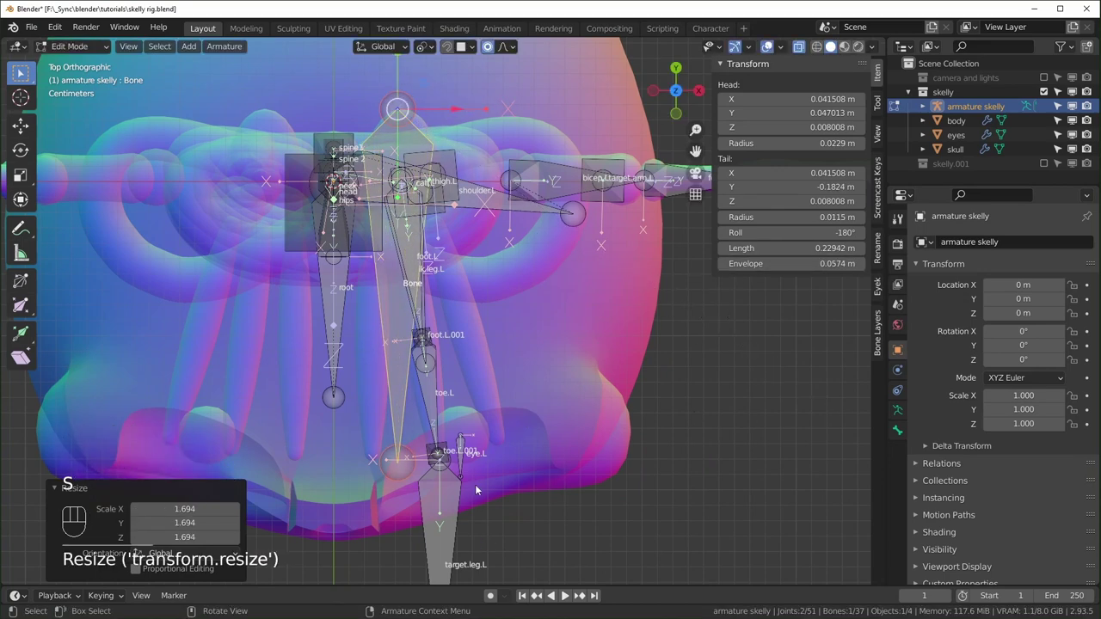
{"action": "key", "text": "s"}
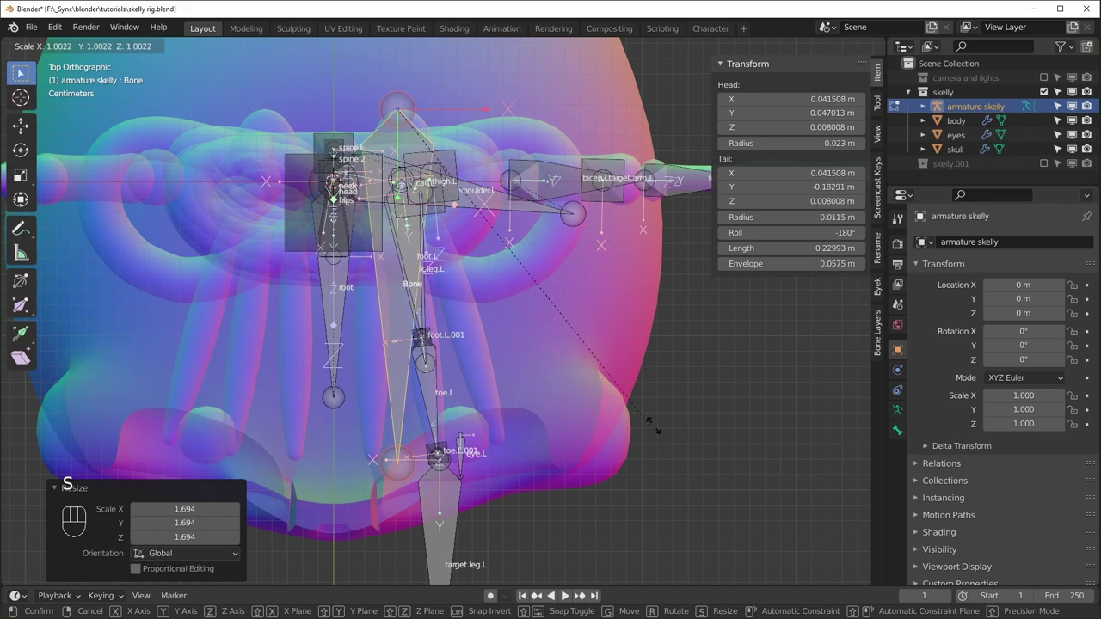
{"action": "left_click", "coordinate": [644, 439]}
{"action": "key", "text": "r"}
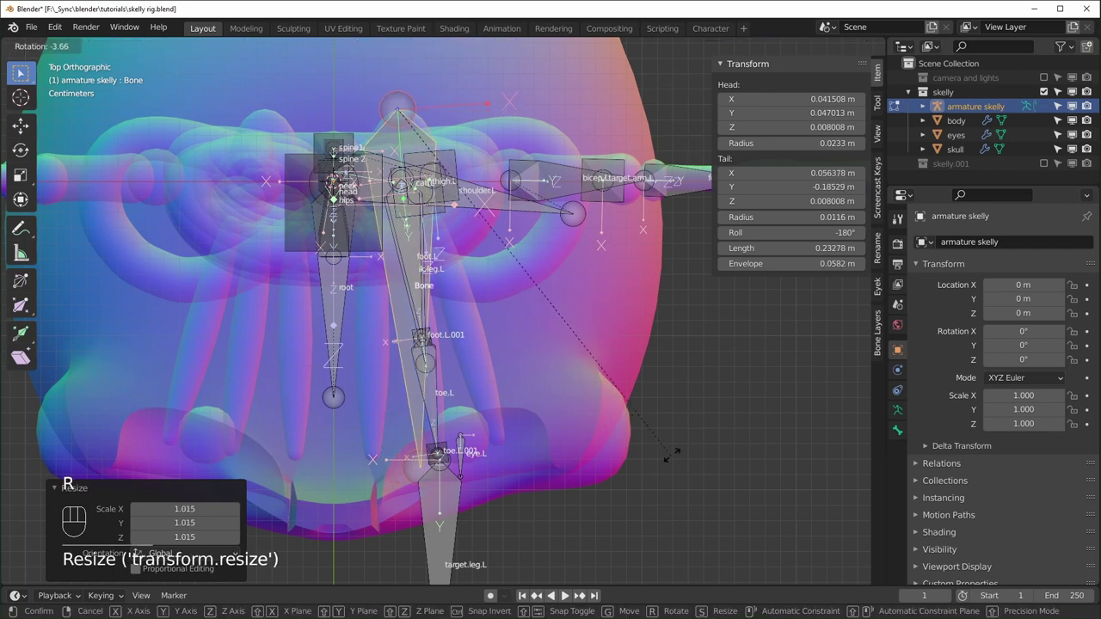
{"action": "left_click", "coordinate": [693, 441]}
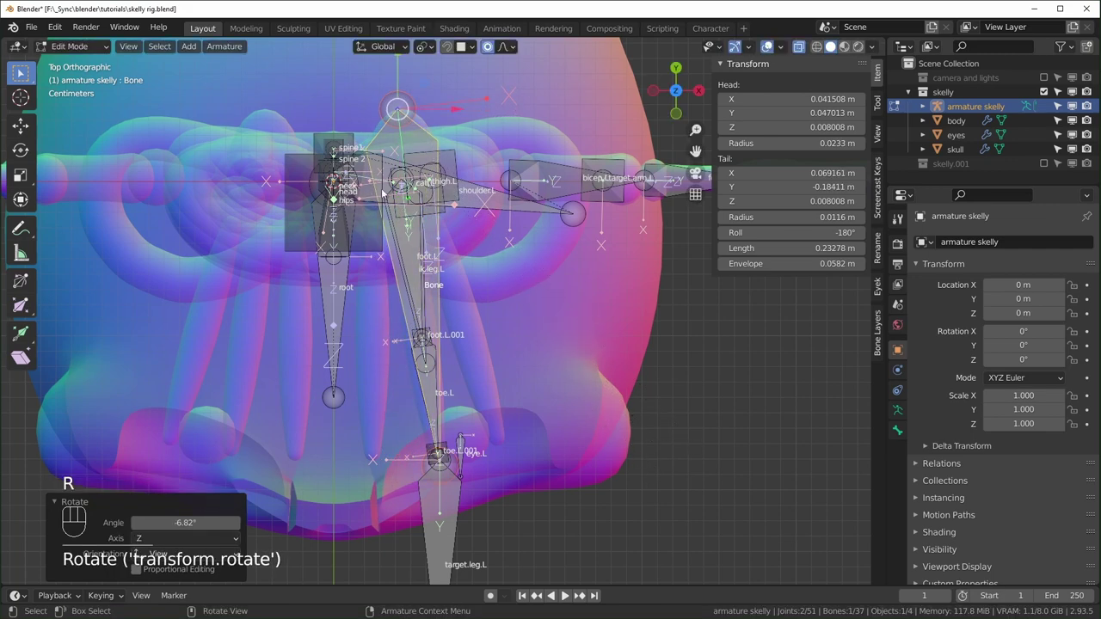
Step: Shorten the heel bone to about 0.044 m and set its roll to 0°
{"action": "middle_click_drag", "start_coordinate": [430, 350], "coordinate": [494, 416]}
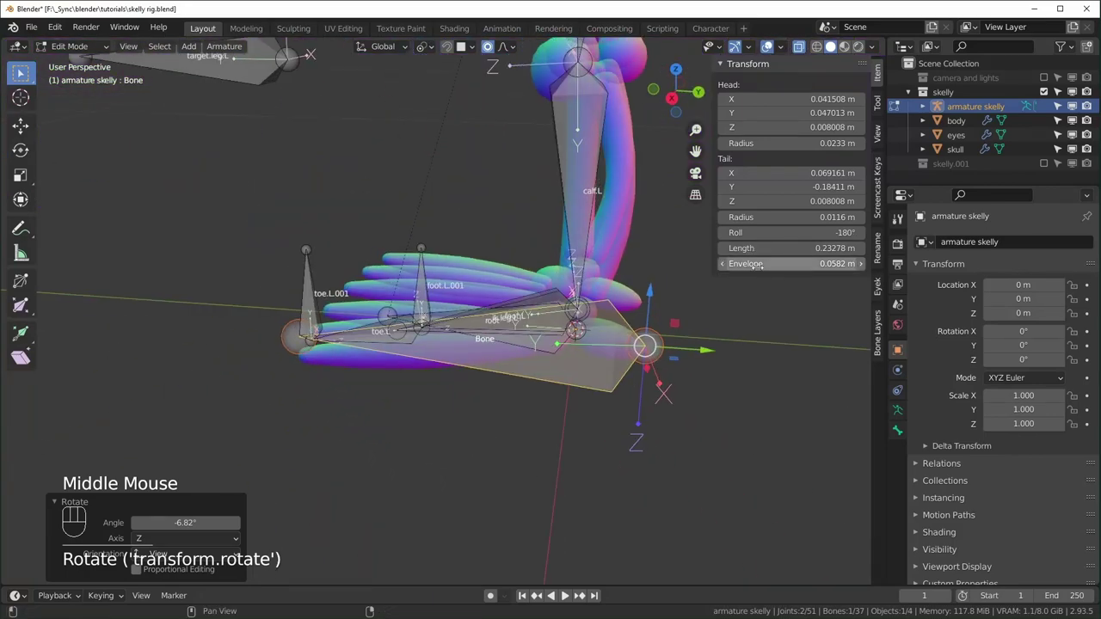
{"action": "key", "text": "s"}
{"action": "left_click", "coordinate": [480, 320]}
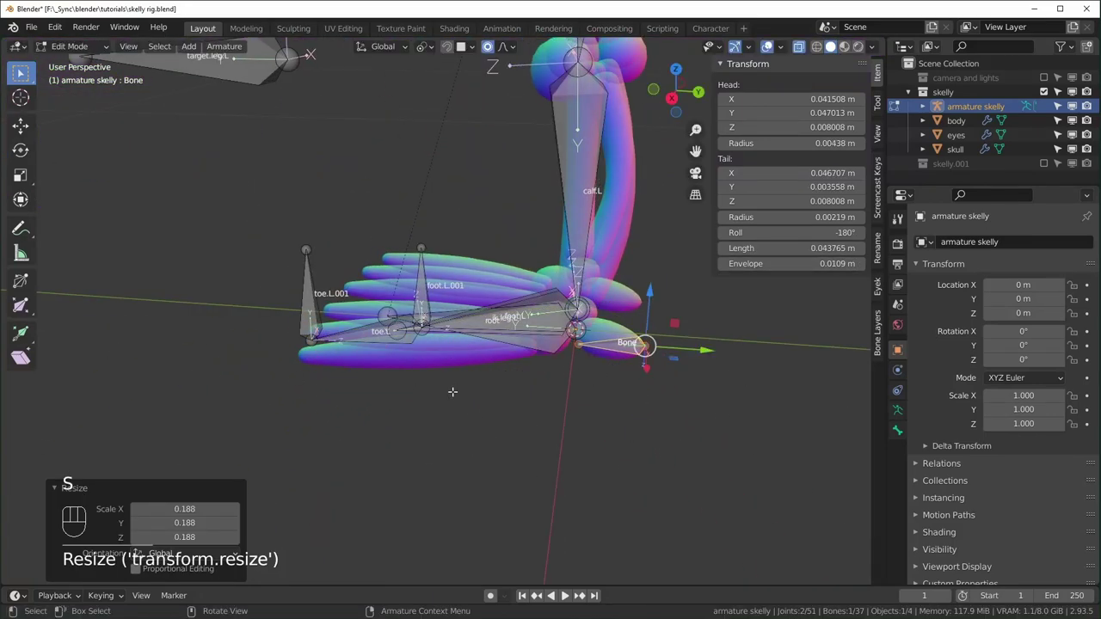
{"action": "scroll", "coordinate": [568, 479], "scroll_direction": "up", "scroll_amount": 2}
{"action": "middle_click_drag", "start_coordinate": [568, 479], "coordinate": [585, 477], "text": "shift"}
{"action": "scroll", "coordinate": [585, 478], "scroll_direction": "down", "scroll_amount": 1}
{"action": "mouse_move", "coordinate": [585, 477]}
{"action": "middle_mouse_down"}
{"action": "mouse_move", "coordinate": [606, 477]}
{"action": "mouse_move", "coordinate": [594, 473]}
{"action": "middle_mouse_up"}
{"action": "middle_click_drag", "start_coordinate": [593, 473], "coordinate": [430, 327], "text": "shift"}
Step: Clear the parents of the two upright bones, foot.L.001 and toe.L.001
{"action": "key", "text": "ctrl+z"}
{"action": "key", "text": "ctrl+z"}
{"action": "left_click", "coordinate": [361, 269]}
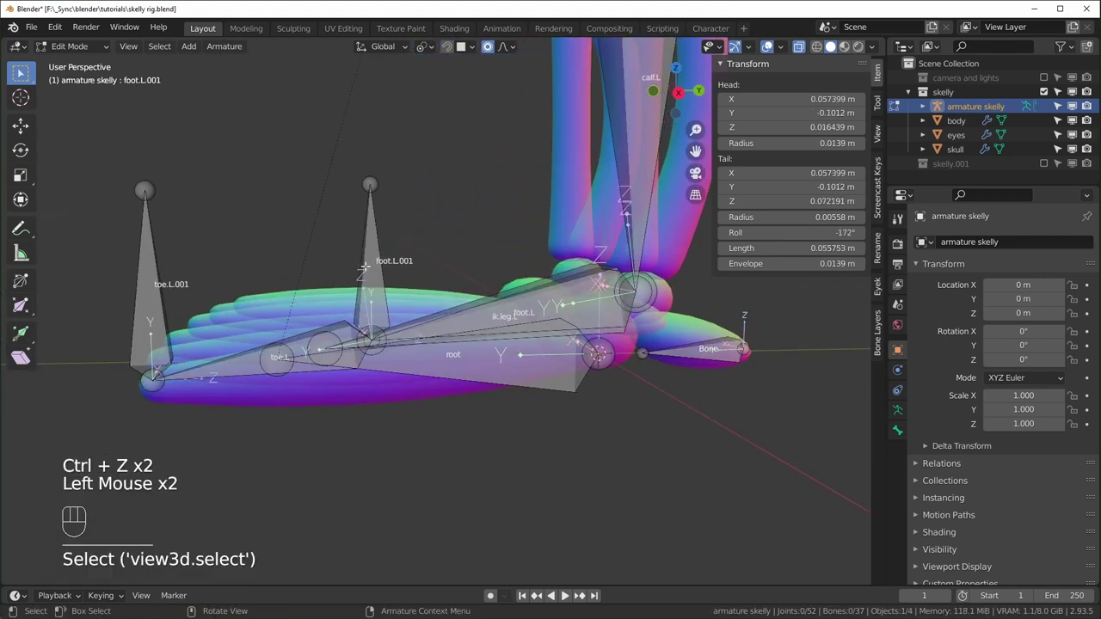
{"action": "key", "text": "alt+p"}
{"action": "left_click", "coordinate": [335, 287]}
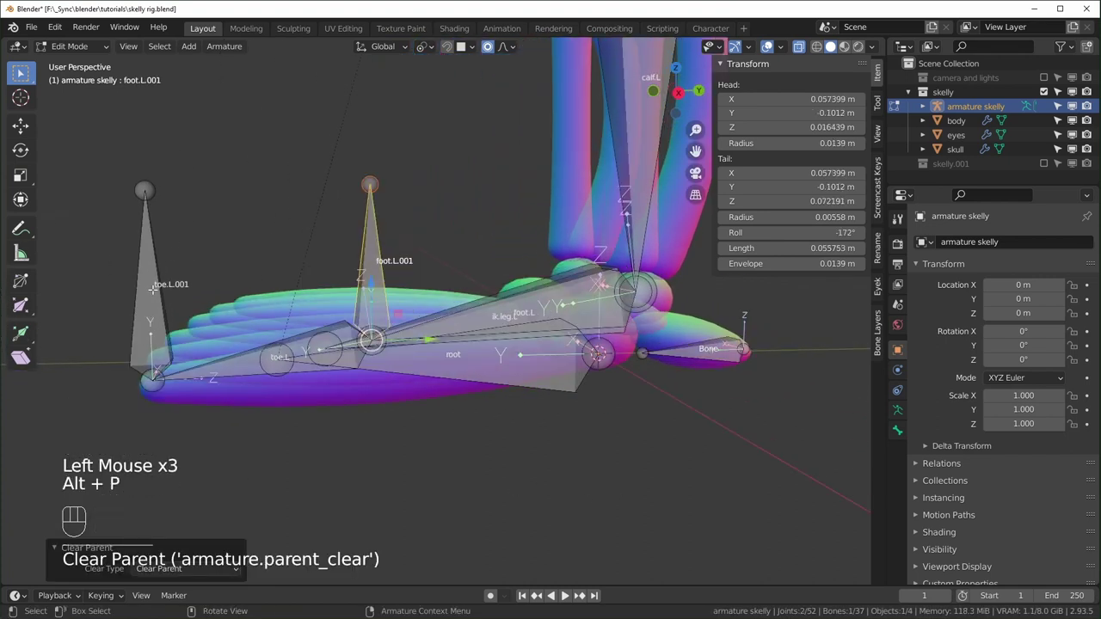
{"action": "left_click", "coordinate": [153, 286]}
{"action": "key", "text": "alt"}
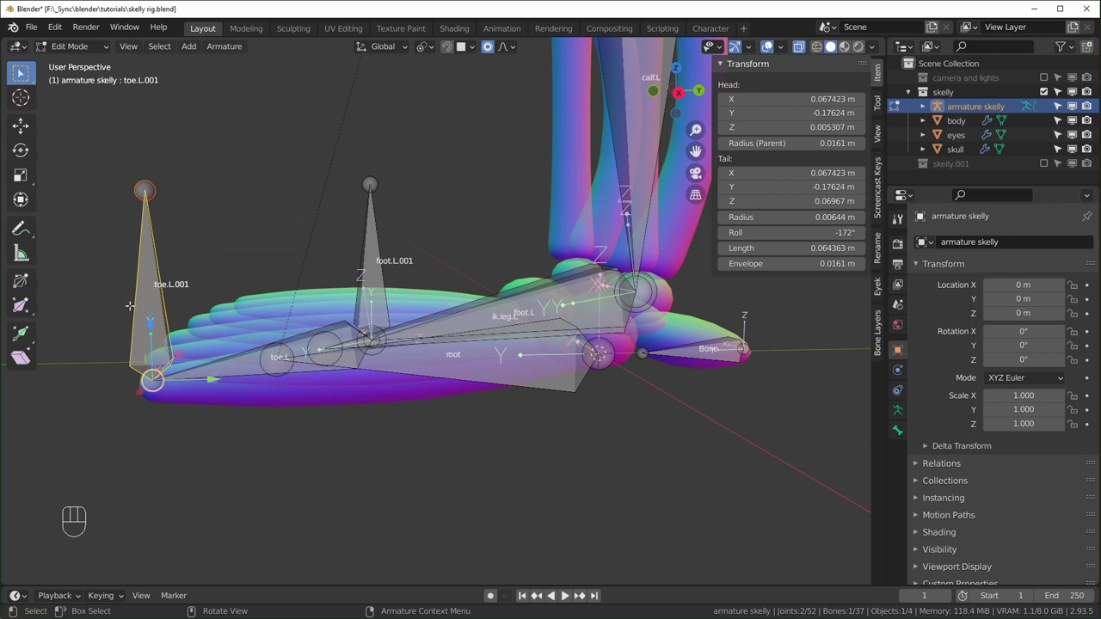
{"action": "key", "text": "alt+p"}
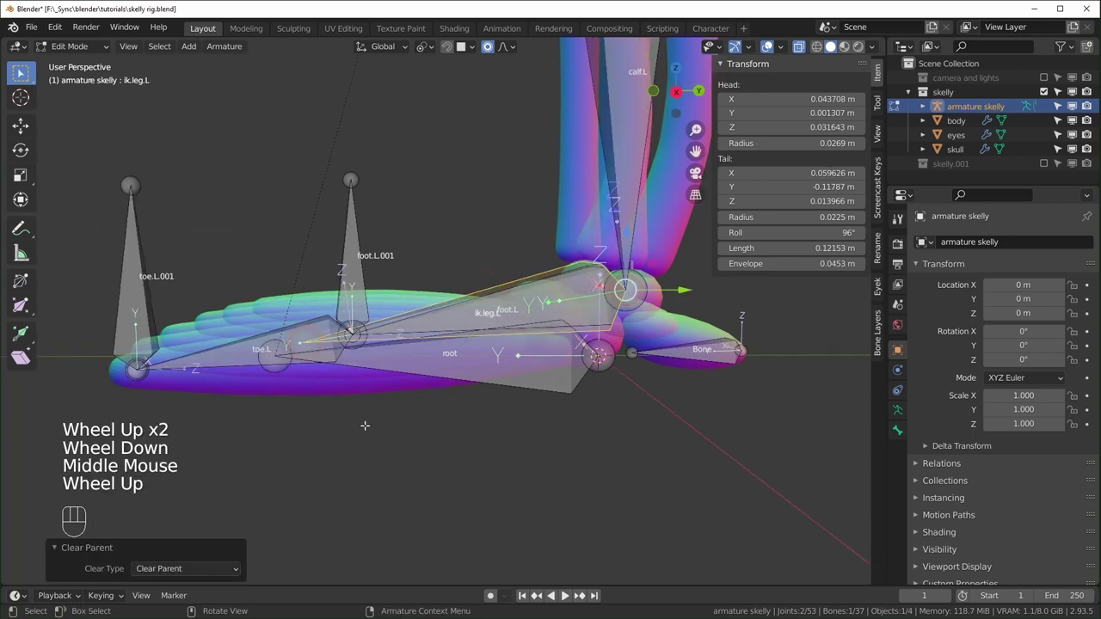
Step: Rename the upright bone at the ball of the foot, foot.L.001, to pivot.foot.L
{"action": "middle_click_drag", "start_coordinate": [365, 425], "coordinate": [365, 363]}
{"action": "left_click", "coordinate": [347, 274]}
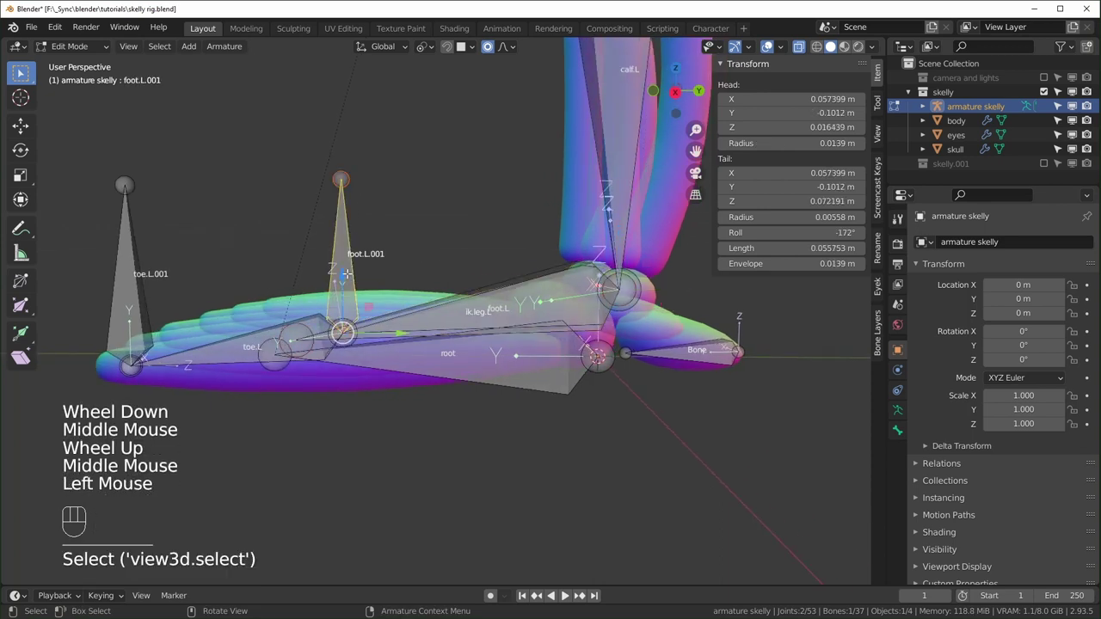
{"action": "key", "text": "F2"}
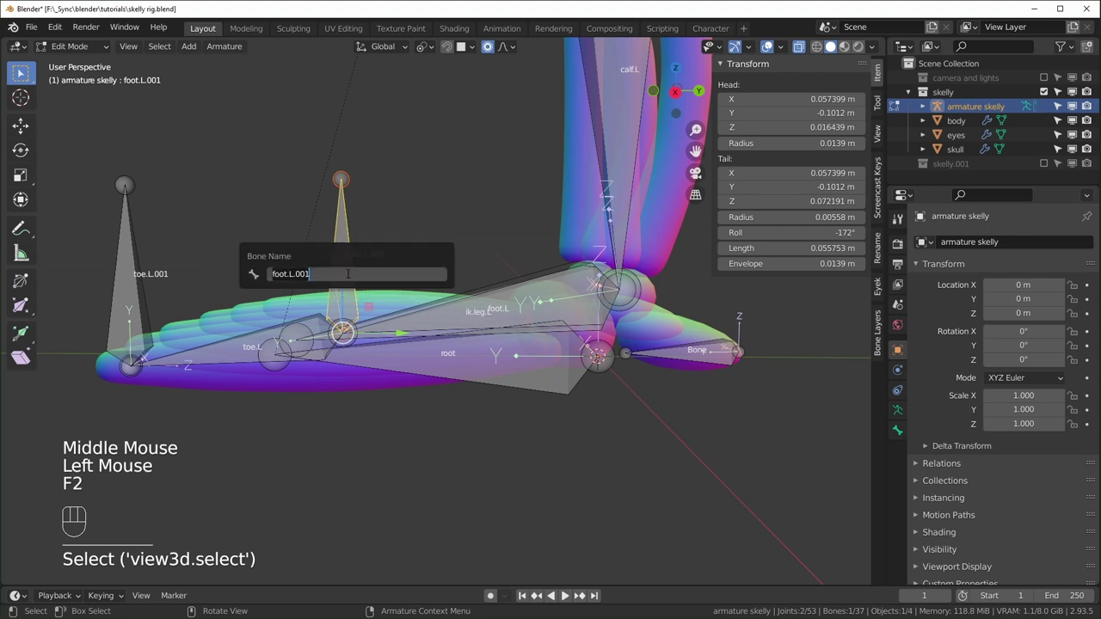
{"action": "type", "text": "pivot.foot"}
{"action": "type", "text": ".L"}
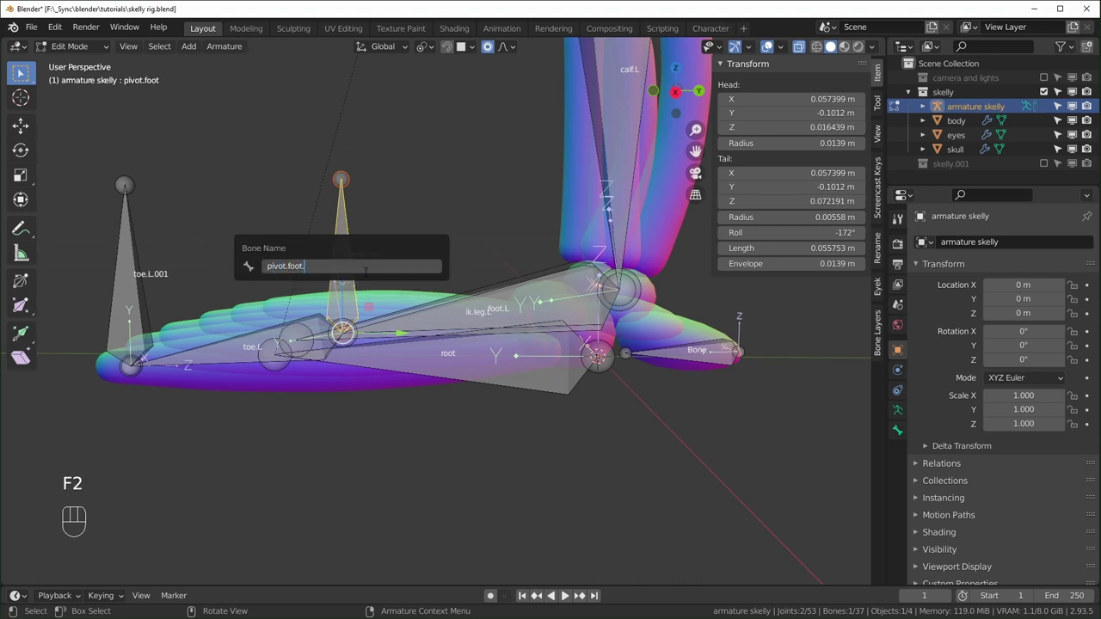
{"action": "key", "text": "Return"}
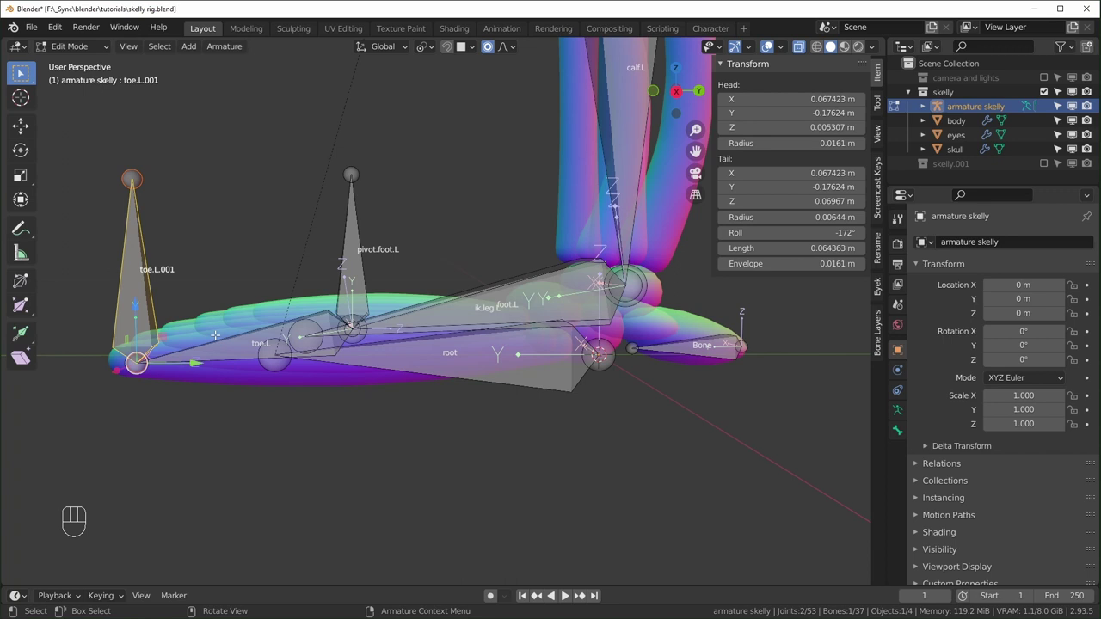
Step: Rename the upright toe-tip bone to pivot.toe.L and the heel bone to pivot.heel.L
{"action": "key", "text": "F2"}
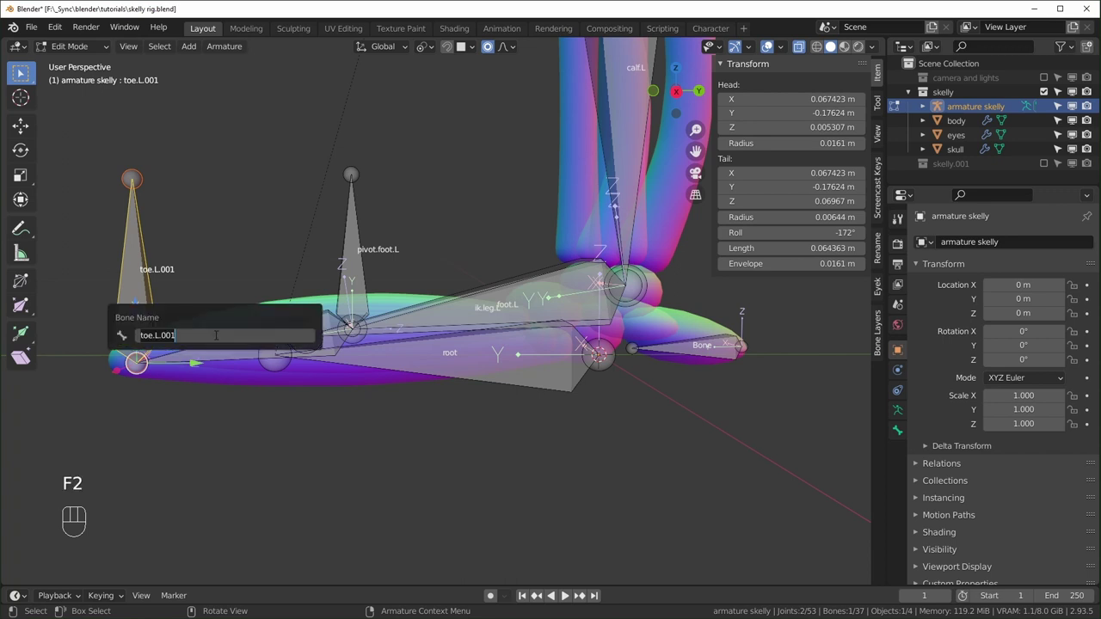
{"action": "type", "text": "pivot.toe.L"}
{"action": "key", "text": "Return"}
{"action": "left_click", "coordinate": [721, 350]}
{"action": "key", "text": "F2"}
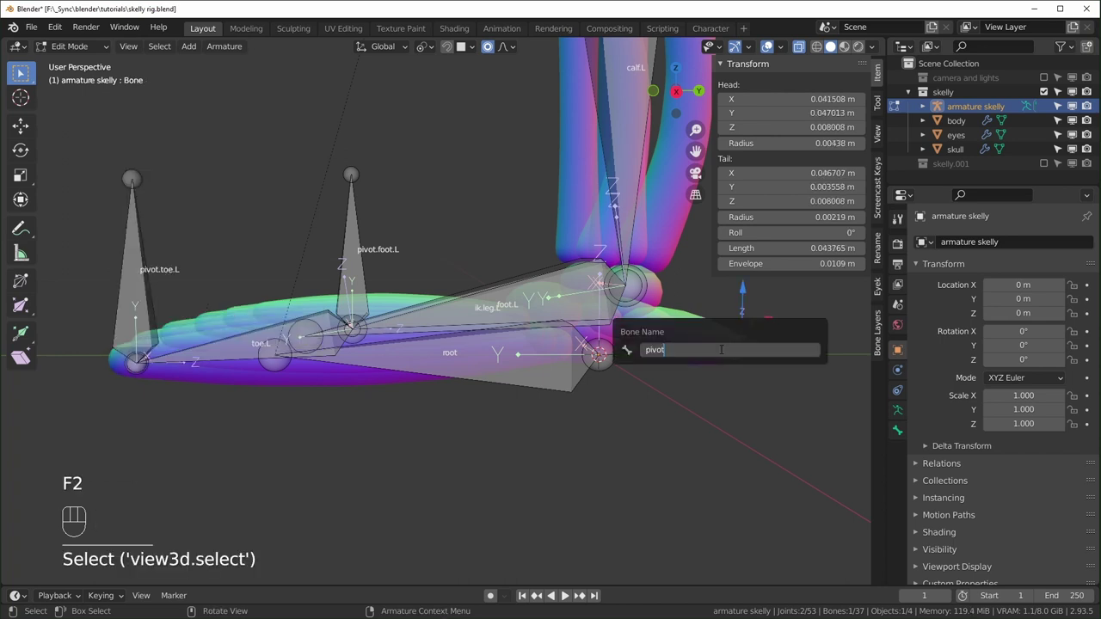
{"action": "type", "text": "pivot.heel.L"}
{"action": "key", "text": "Return"}
Step: In Pose Mode, add an IK constraint to the calf.L bone that targets the ik.leg.L bone
{"action": "middle_click_drag", "start_coordinate": [720, 349], "coordinate": [482, 258]}
{"action": "scroll", "coordinate": [482, 258], "scroll_direction": "down", "scroll_amount": 2}
{"action": "middle_click_drag", "start_coordinate": [482, 258], "coordinate": [265, 201]}
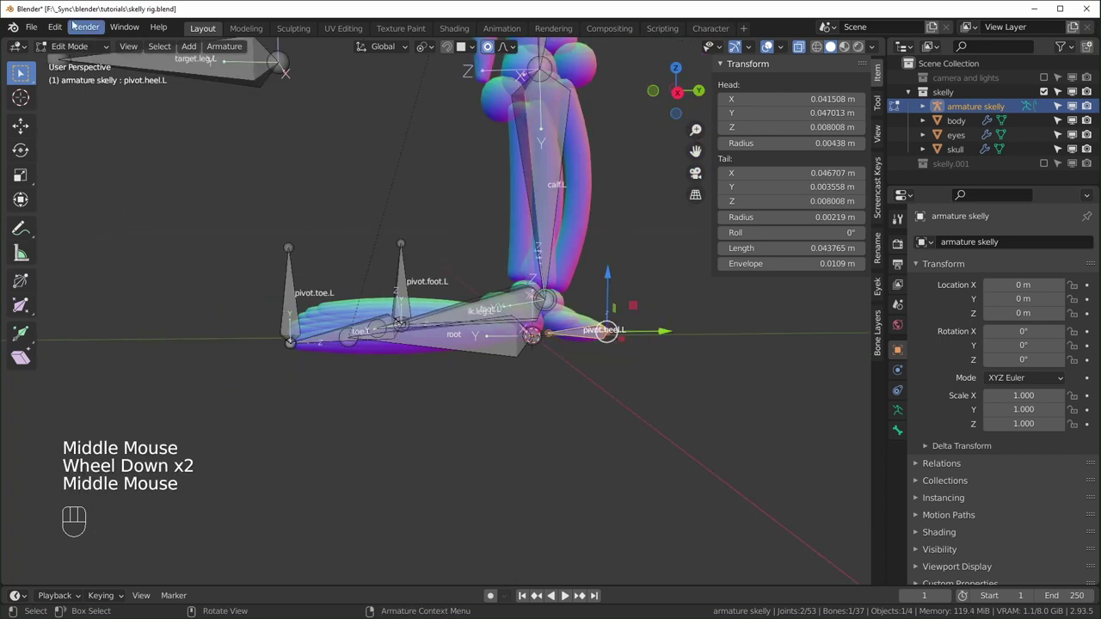
{"action": "left_click", "coordinate": [76, 47]}
{"action": "left_click", "coordinate": [75, 99]}
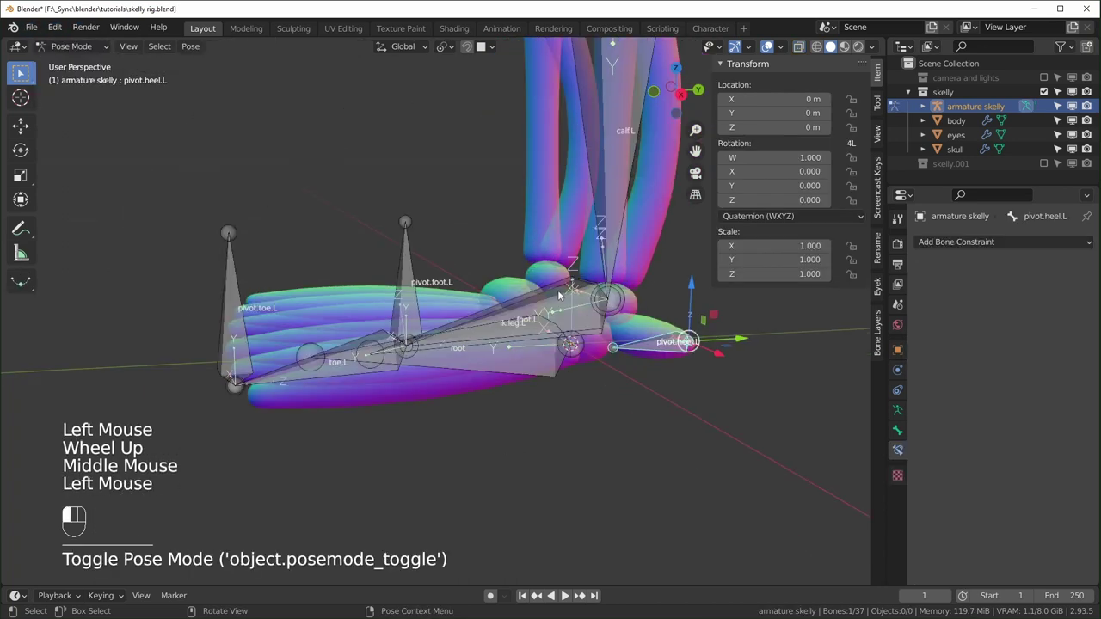
{"action": "left_click", "coordinate": [559, 295]}
{"action": "middle_click_drag", "start_coordinate": [559, 295], "coordinate": [559, 396]}
{"action": "scroll", "coordinate": [576, 305], "scroll_direction": "down", "scroll_amount": 1}
{"action": "middle_click_drag", "start_coordinate": [559, 396], "coordinate": [531, 279]}
{"action": "left_click", "coordinate": [531, 274], "text": "shift"}
{"action": "key", "text": "shift+i"}
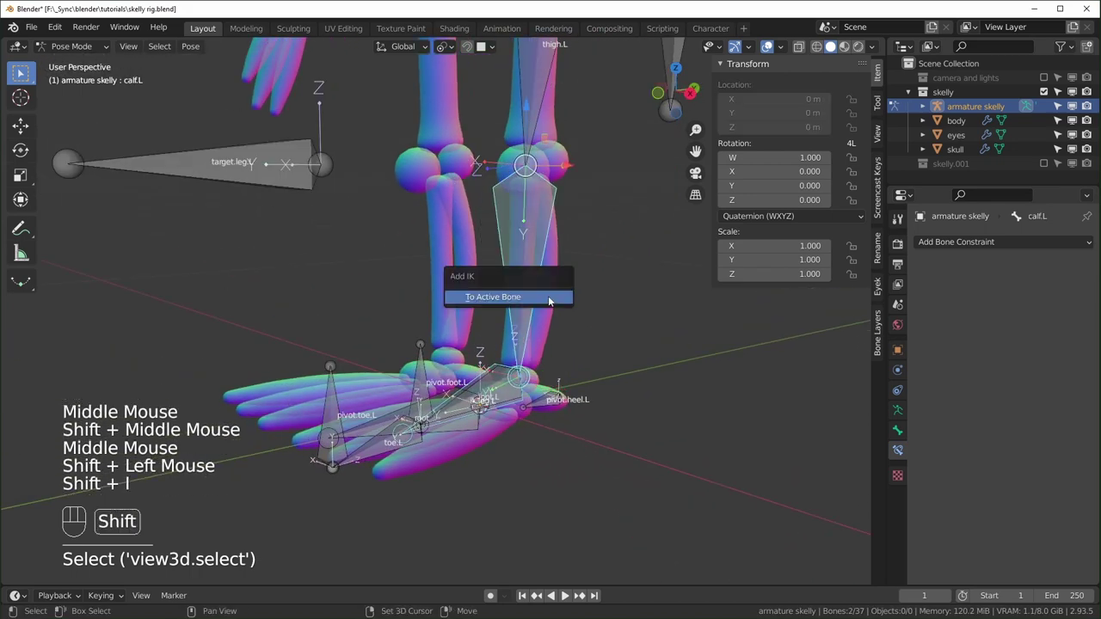
{"action": "left_click", "coordinate": [548, 299]}
Step: Set the chain length of the calf.L bone's IK constraint to 2
{"action": "scroll", "coordinate": [531, 323], "scroll_direction": "down", "scroll_amount": 1}
{"action": "mouse_move", "coordinate": [530, 324]}
{"action": "middle_mouse_down"}
{"action": "mouse_move", "coordinate": [506, 327]}
{"action": "mouse_move", "coordinate": [529, 331]}
{"action": "middle_mouse_up"}
{"action": "scroll", "coordinate": [505, 334], "scroll_direction": "up", "scroll_amount": 2}
{"action": "scroll", "coordinate": [851, 356], "scroll_direction": "down", "scroll_amount": 1}
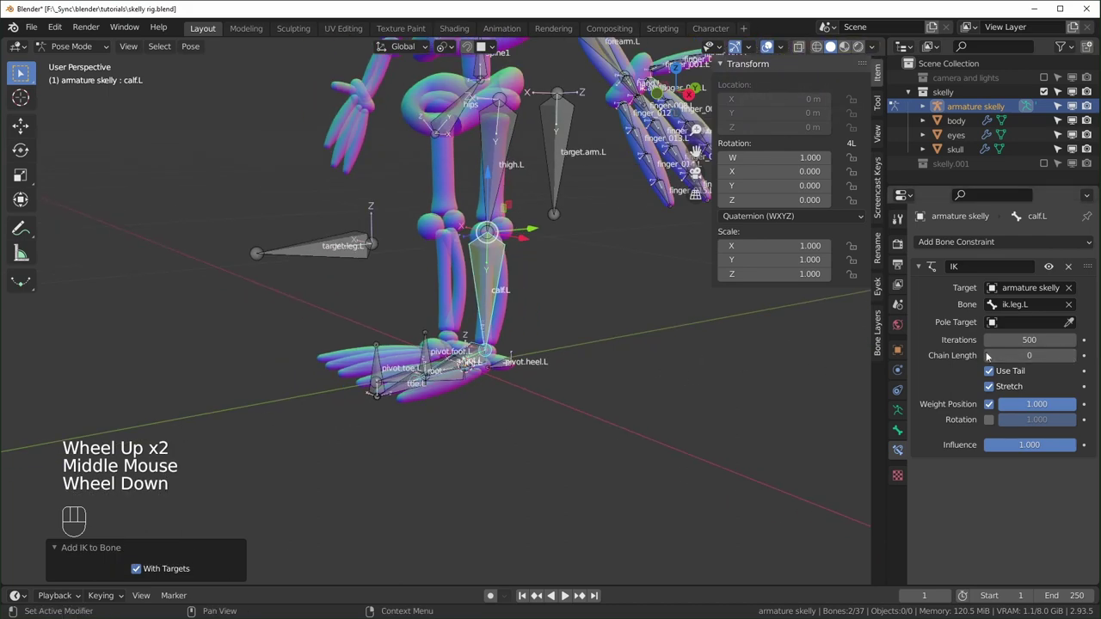
{"action": "left_click", "coordinate": [1077, 359]}
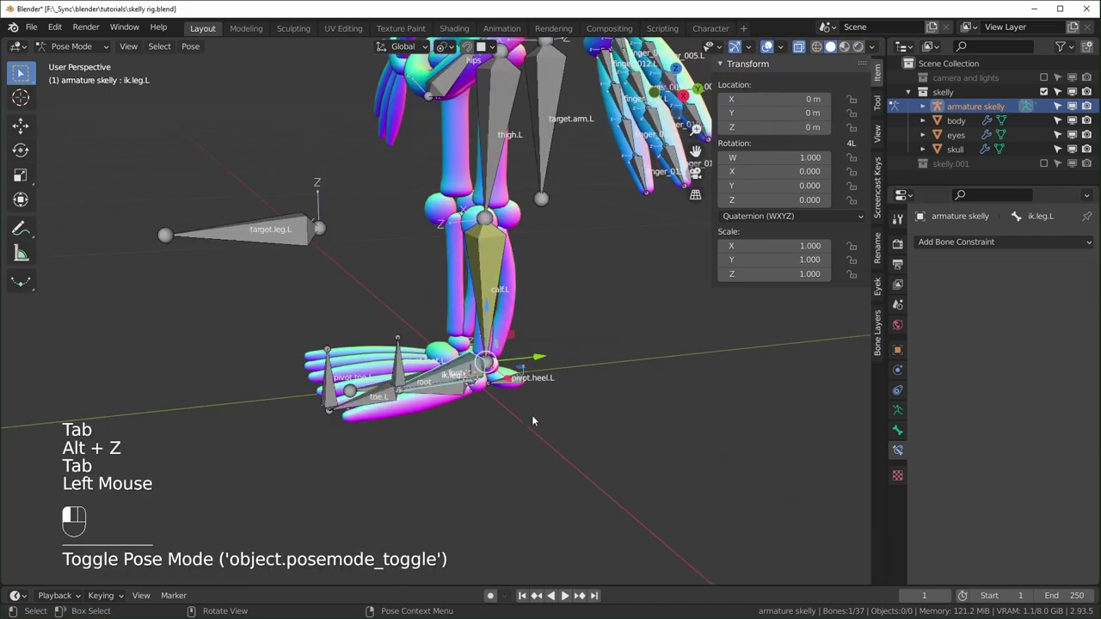
Step: Test the left leg's IK by temporarily moving the ik.leg.L bone, and cancel the move
{"action": "left_click", "coordinate": [512, 380]}
{"action": "left_click", "coordinate": [512, 380]}
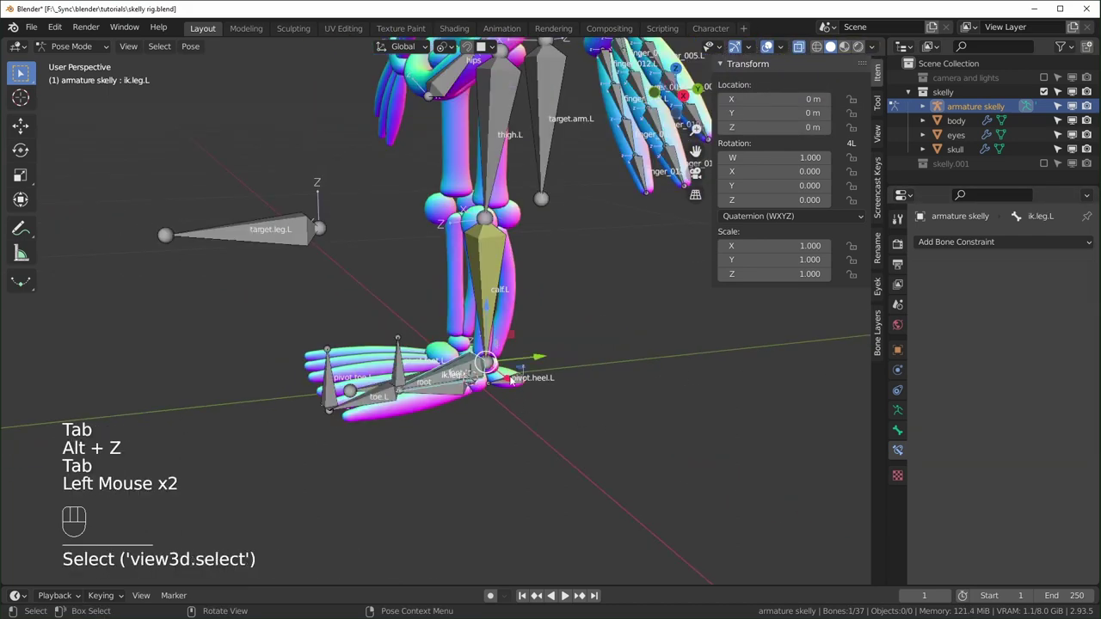
{"action": "key", "text": "g"}
{"action": "scroll", "coordinate": [508, 387], "scroll_direction": "down", "scroll_amount": 2}
{"action": "middle_click_drag", "start_coordinate": [508, 388], "coordinate": [499, 379]}
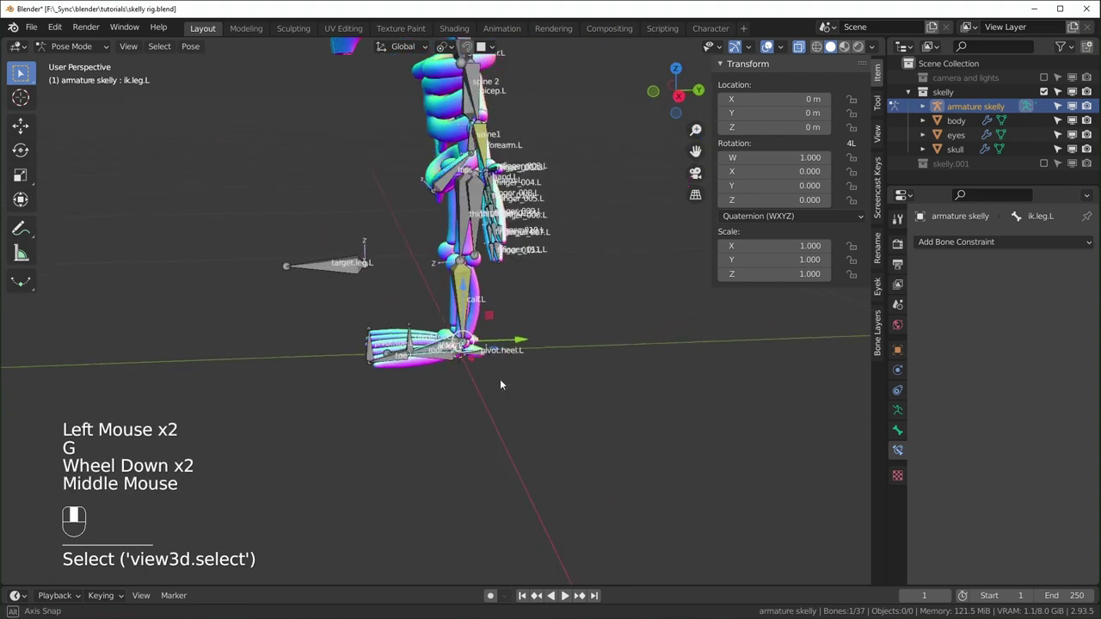
{"action": "key", "text": "g"}
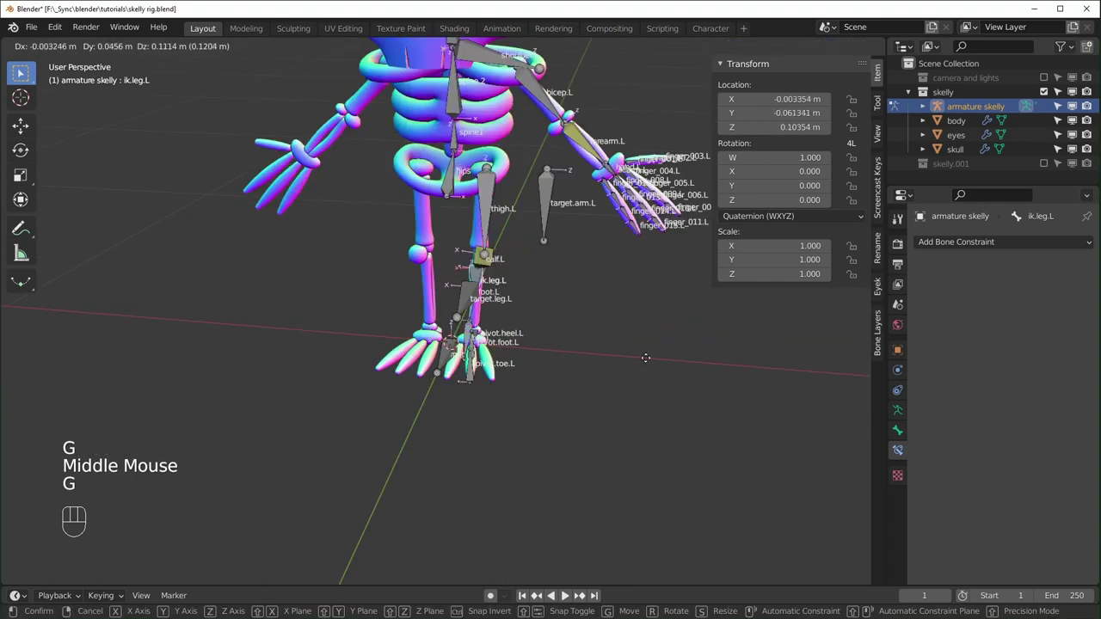
{"action": "right_click", "coordinate": [637, 355]}
Step: Set the calf.L IK constraint's pole target to armature skelly with target.leg.L as the bone
{"action": "middle_click_drag", "start_coordinate": [678, 414], "coordinate": [523, 356]}
{"action": "scroll", "coordinate": [454, 290], "scroll_direction": "up", "scroll_amount": 4}
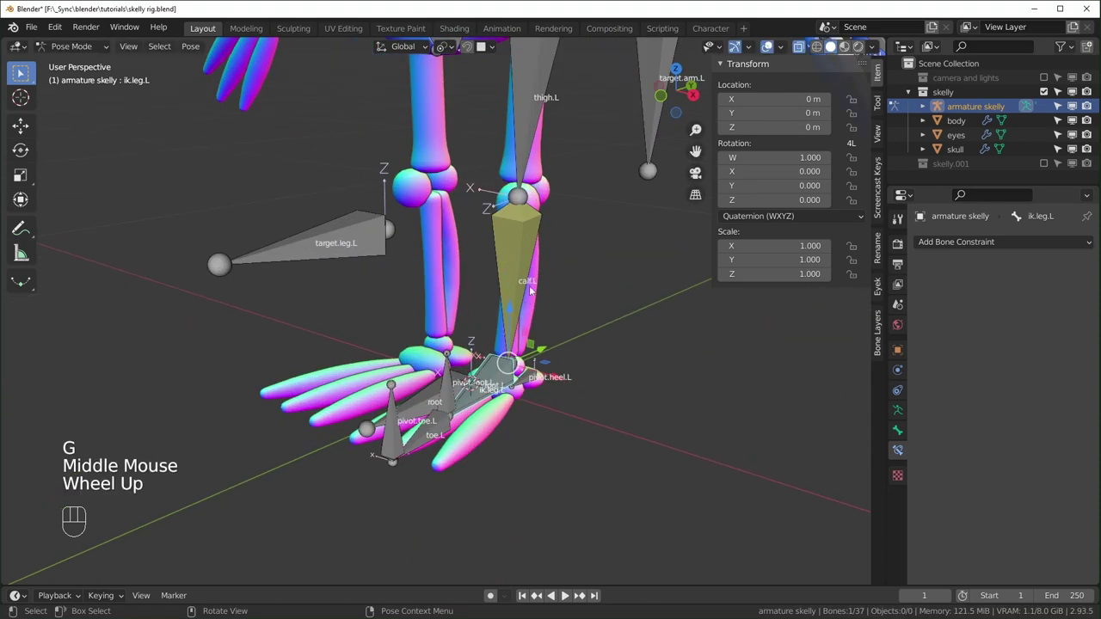
{"action": "left_click", "coordinate": [568, 245]}
{"action": "left_click", "coordinate": [1030, 322]}
{"action": "left_click", "coordinate": [963, 359]}
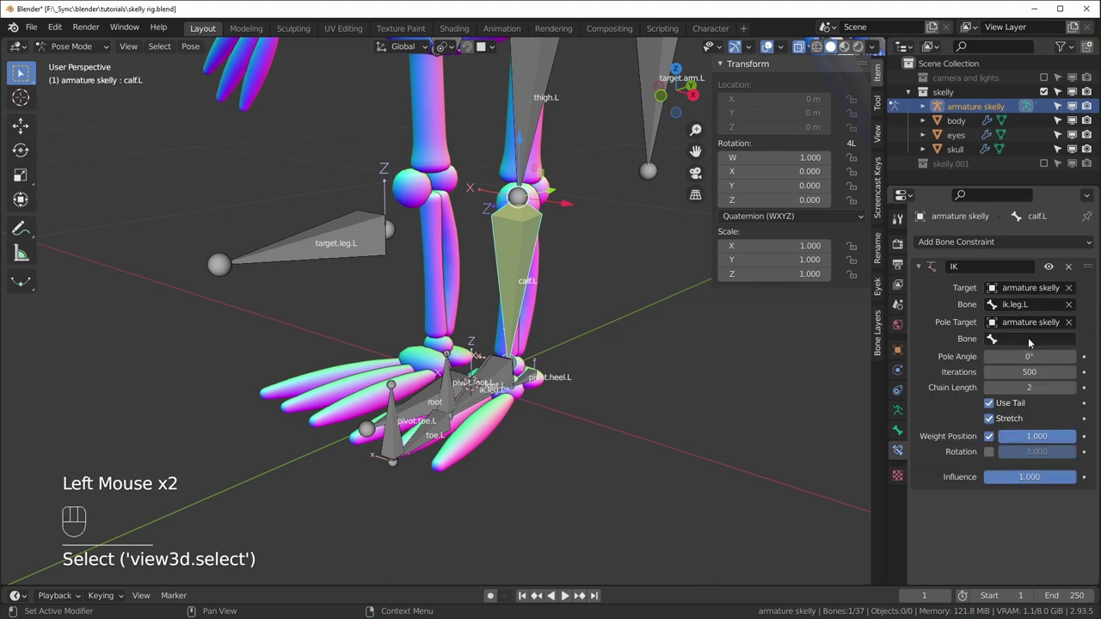
{"action": "left_click", "coordinate": [1028, 339]}
{"action": "type", "text": "targ"}
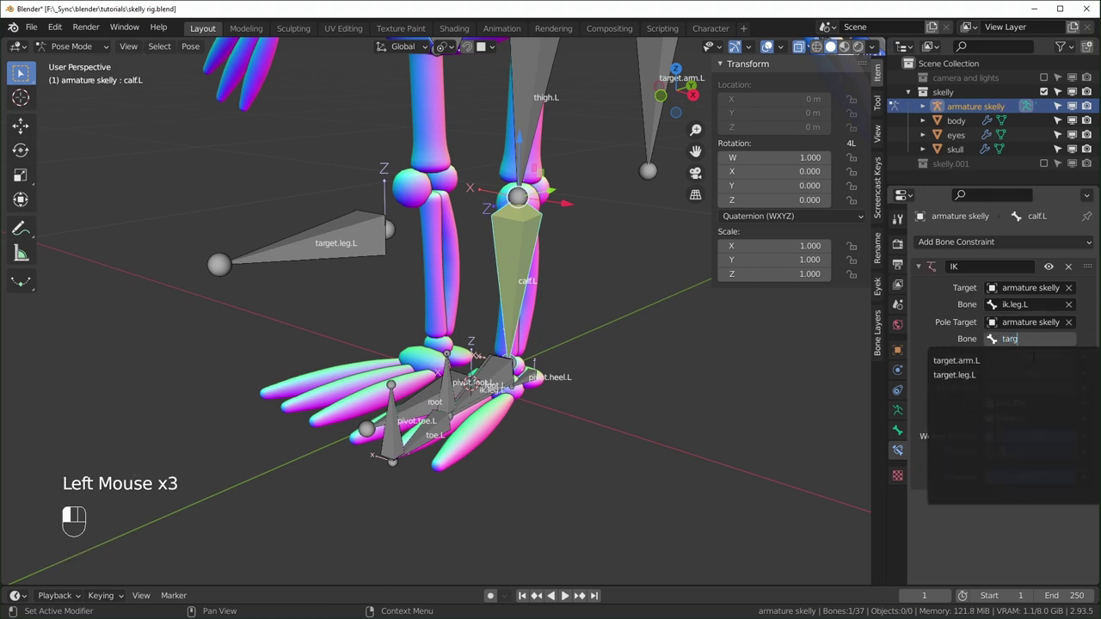
{"action": "left_click", "coordinate": [955, 375]}
Step: Set the pole angle of the calf.L IK constraint to 90°
{"action": "middle_click_drag", "start_coordinate": [524, 345], "coordinate": [489, 321]}
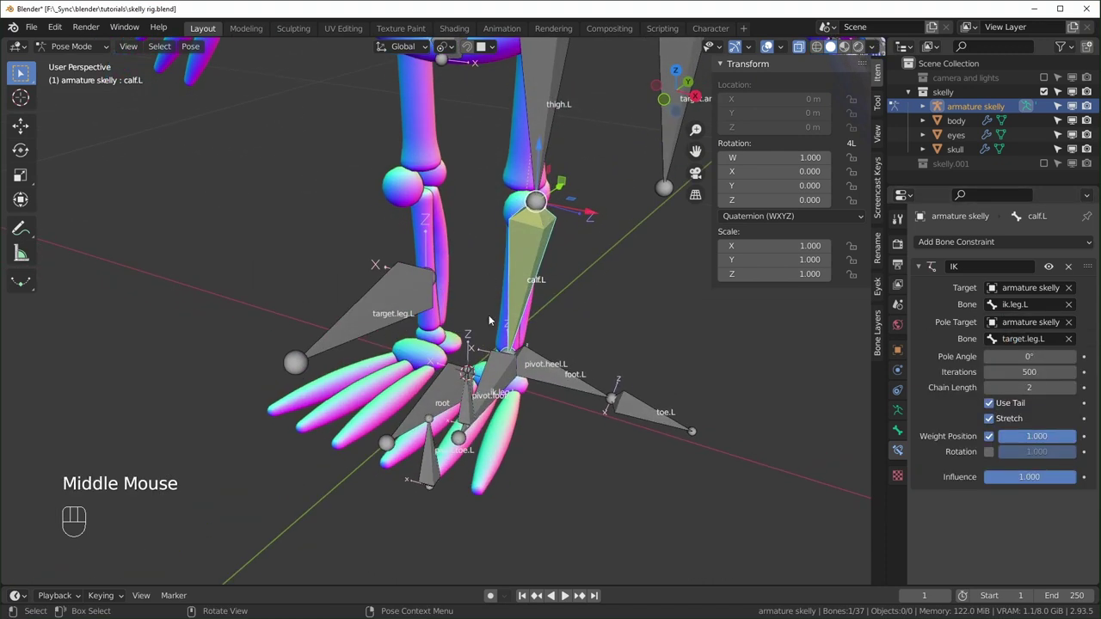
{"action": "left_click_drag", "start_coordinate": [1029, 356], "coordinate": [1098, 356]}
{"action": "left_click", "coordinate": [1027, 355]}
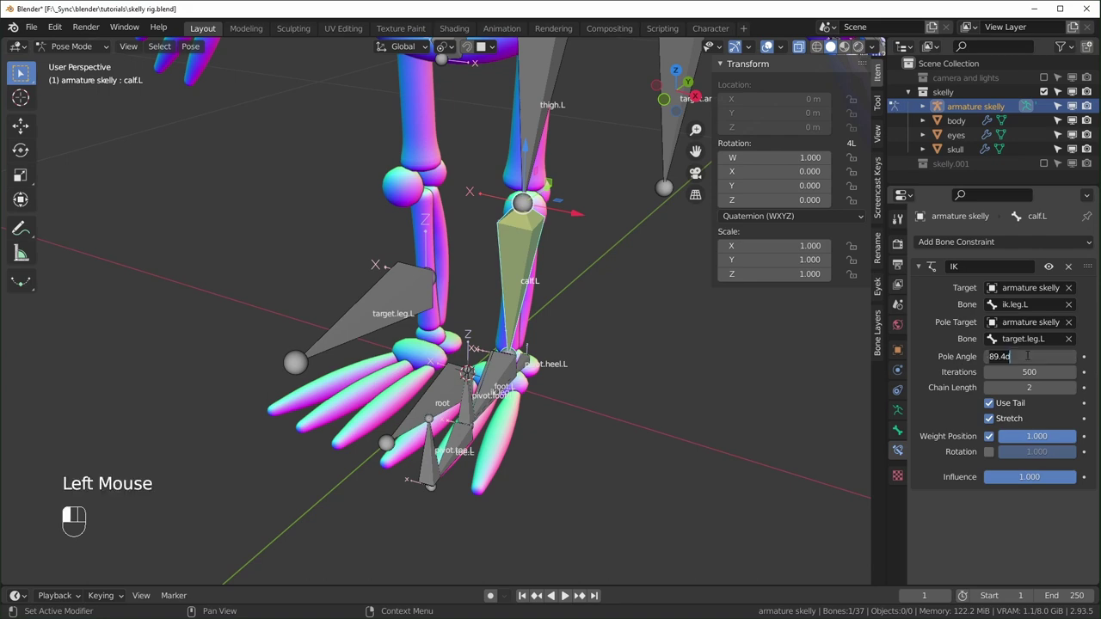
{"action": "type", "text": "90"}
{"action": "key", "text": "Return"}
Step: Pose the left leg by raising the ik.leg.L bone and shifting it about 0.042 m along X
{"action": "left_click", "coordinate": [455, 353]}
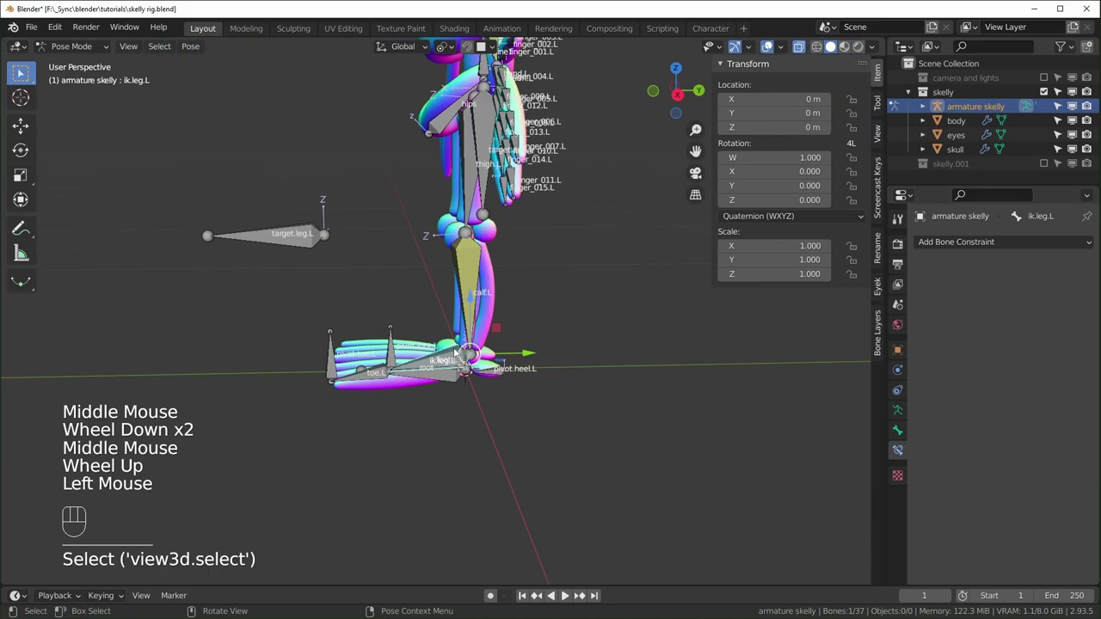
{"action": "key", "text": "g"}
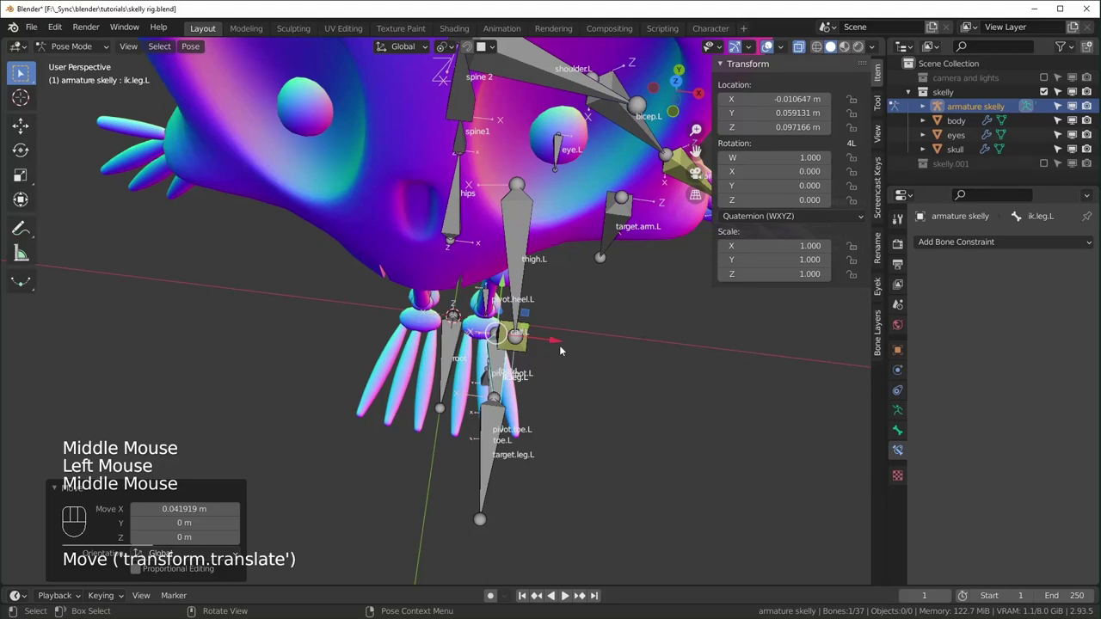
{"action": "mouse_move", "coordinate": [559, 348]}
{"action": "left_mouse_down"}
{"action": "mouse_move", "coordinate": [634, 337]}
{"action": "mouse_move", "coordinate": [555, 362]}
{"action": "left_mouse_up"}
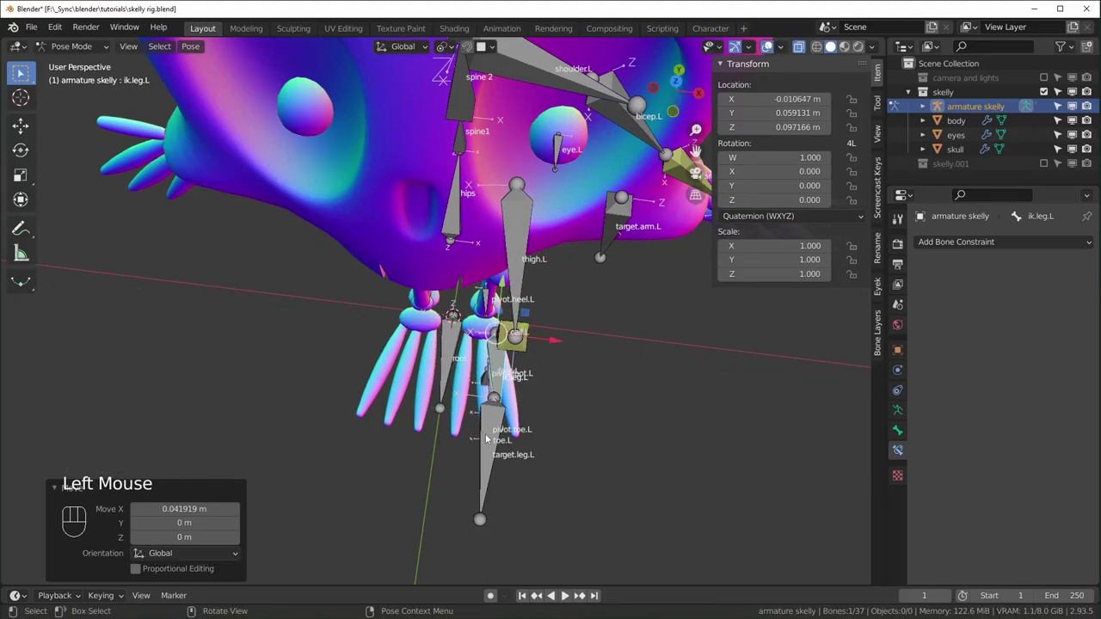
Step: In Edit Mode, shift the target.leg.L bone sideways along the X axis, checking the knee's direction in Pose Mode
{"action": "key", "text": "Tab"}
{"action": "left_click", "coordinate": [494, 437]}
{"action": "key", "text": "g"}
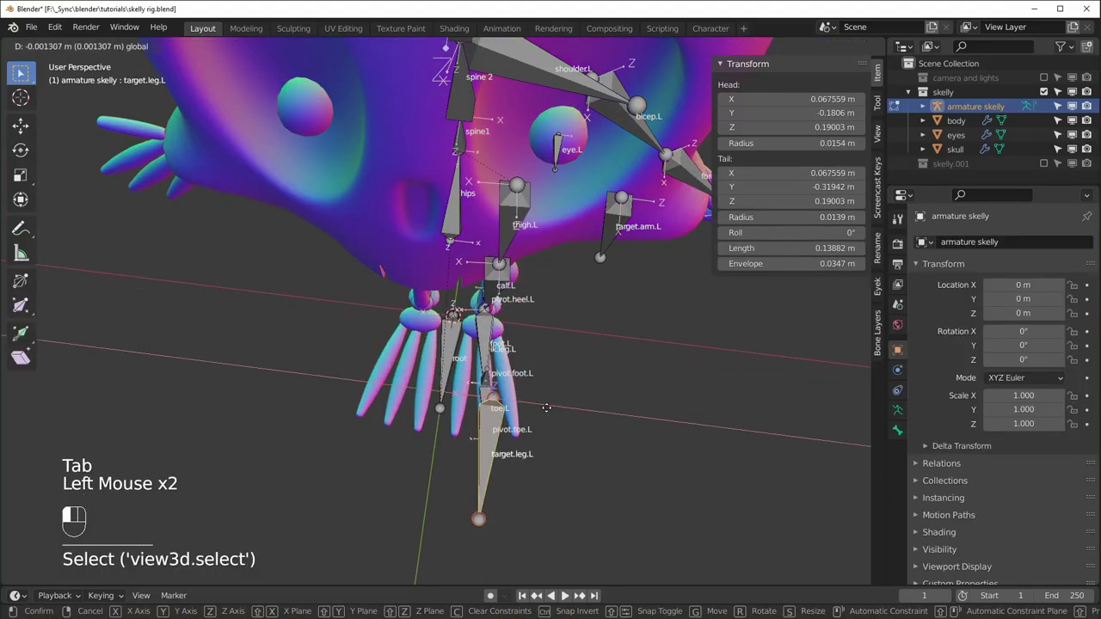
{"action": "left_click", "coordinate": [547, 409]}
{"action": "key", "text": "Tab"}
{"action": "key", "text": "Tab"}
{"action": "left_click", "coordinate": [548, 409]}
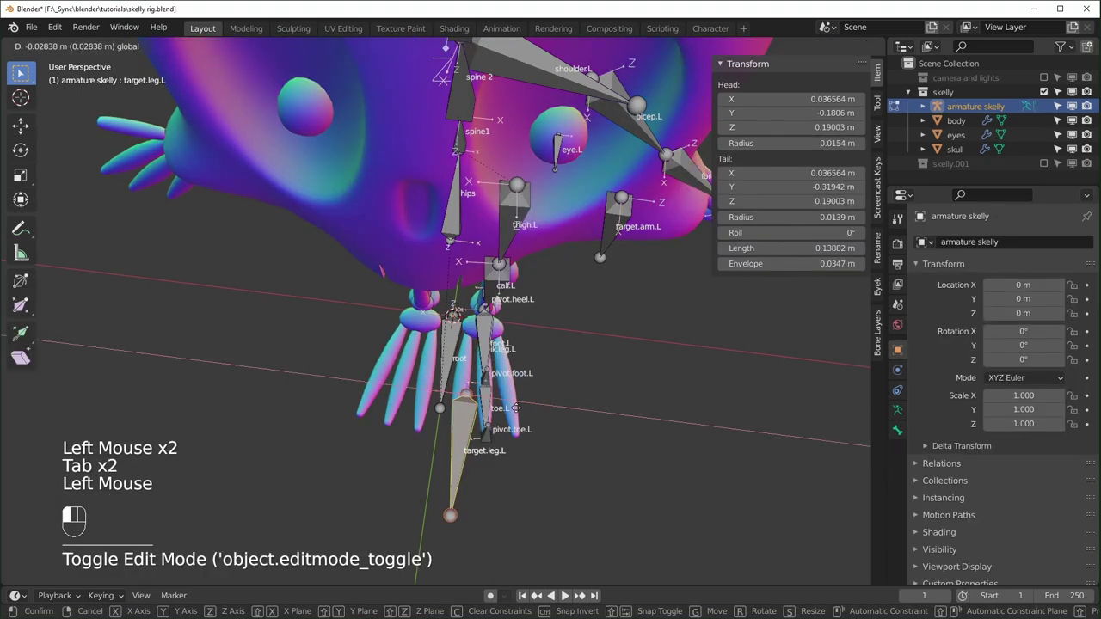
{"action": "key", "text": "Tab"}
{"action": "key", "text": "Tab"}
{"action": "left_click_drag", "start_coordinate": [548, 410], "coordinate": [401, 410]}
{"action": "key", "text": "Tab"}
{"action": "middle_click_drag", "start_coordinate": [401, 410], "coordinate": [447, 258]}
{"action": "scroll", "coordinate": [447, 258], "scroll_direction": "up", "scroll_amount": 2}
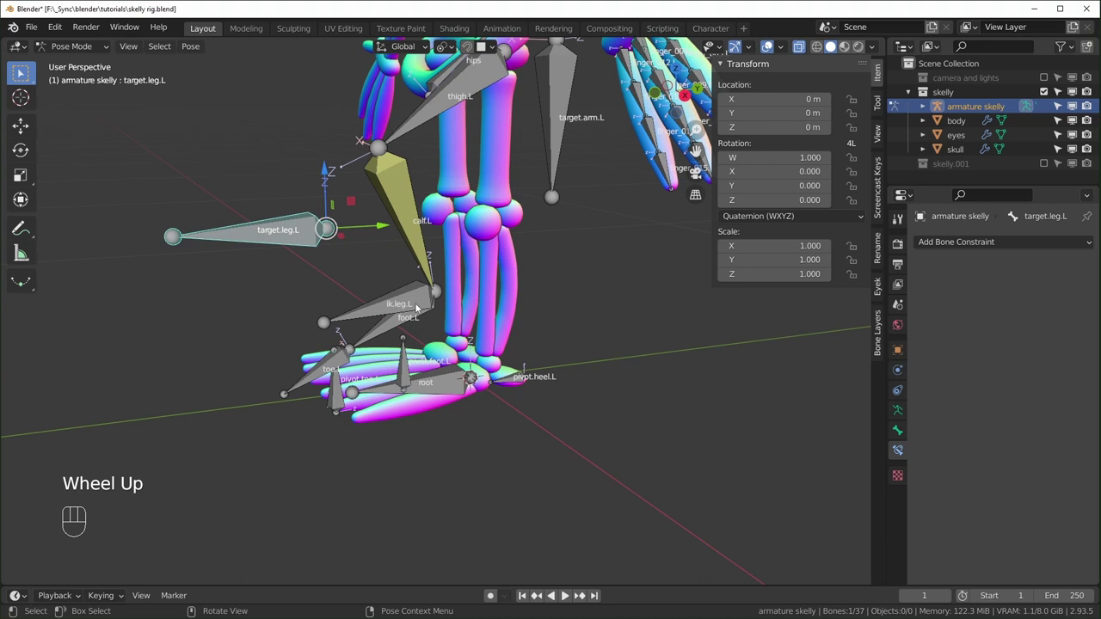
Step: Clear the pose location and rotation of all bones
{"action": "key", "text": "a"}
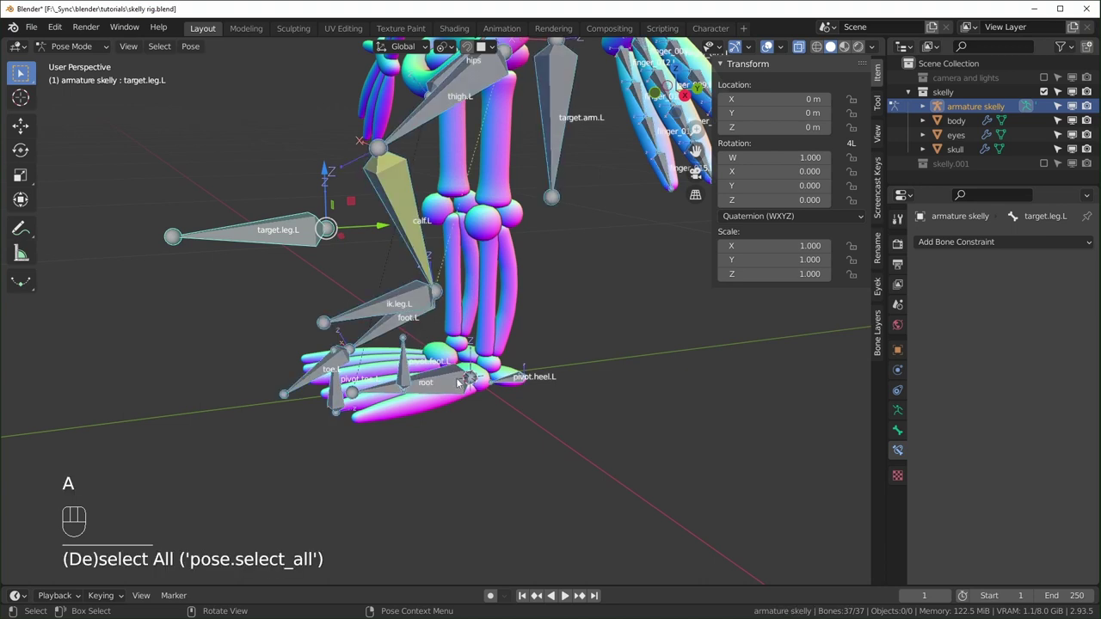
{"action": "key", "text": "alt"}
{"action": "key", "text": "alt+g"}
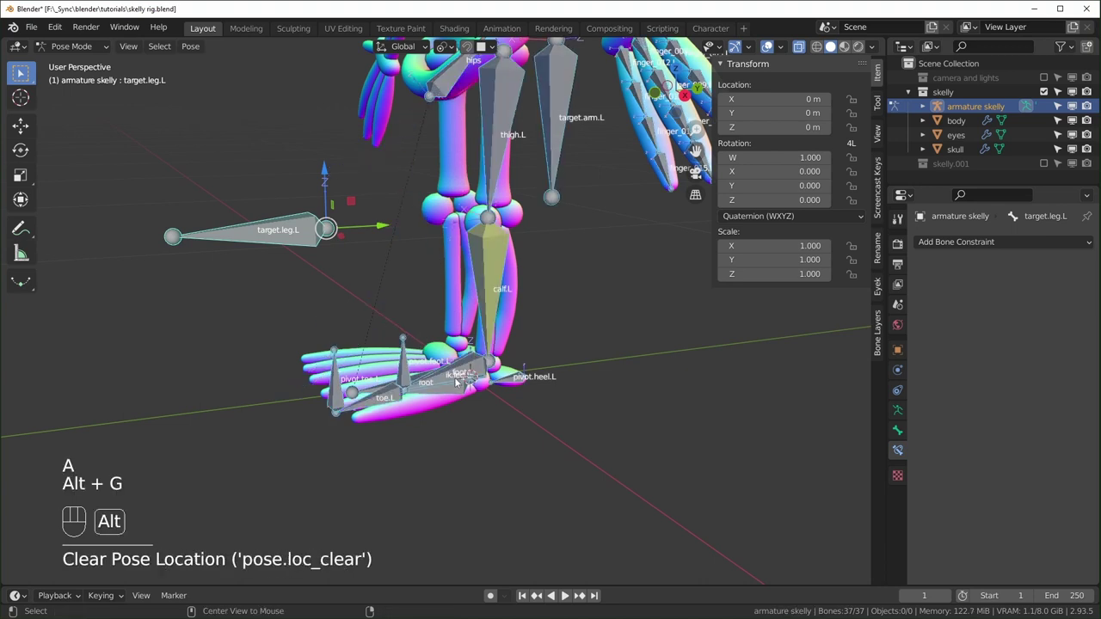
{"action": "key", "text": "alt+r"}
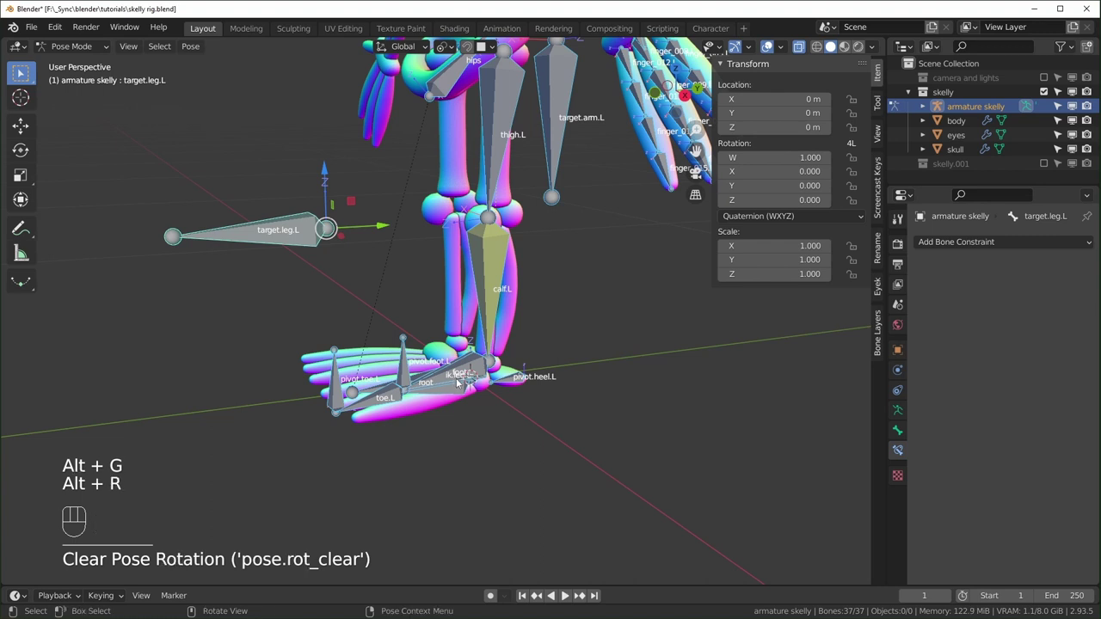
Step: Examine the left foot's bones and pivot bones from the side
{"action": "scroll", "coordinate": [459, 383], "scroll_direction": "up", "scroll_amount": 2}
{"action": "middle_click_drag", "start_coordinate": [459, 383], "coordinate": [430, 431]}
{"action": "scroll", "coordinate": [430, 430], "scroll_direction": "up", "scroll_amount": 1}
{"action": "middle_click_drag", "start_coordinate": [430, 430], "coordinate": [404, 475]}
{"action": "scroll", "coordinate": [404, 476], "scroll_direction": "down", "scroll_amount": 2}
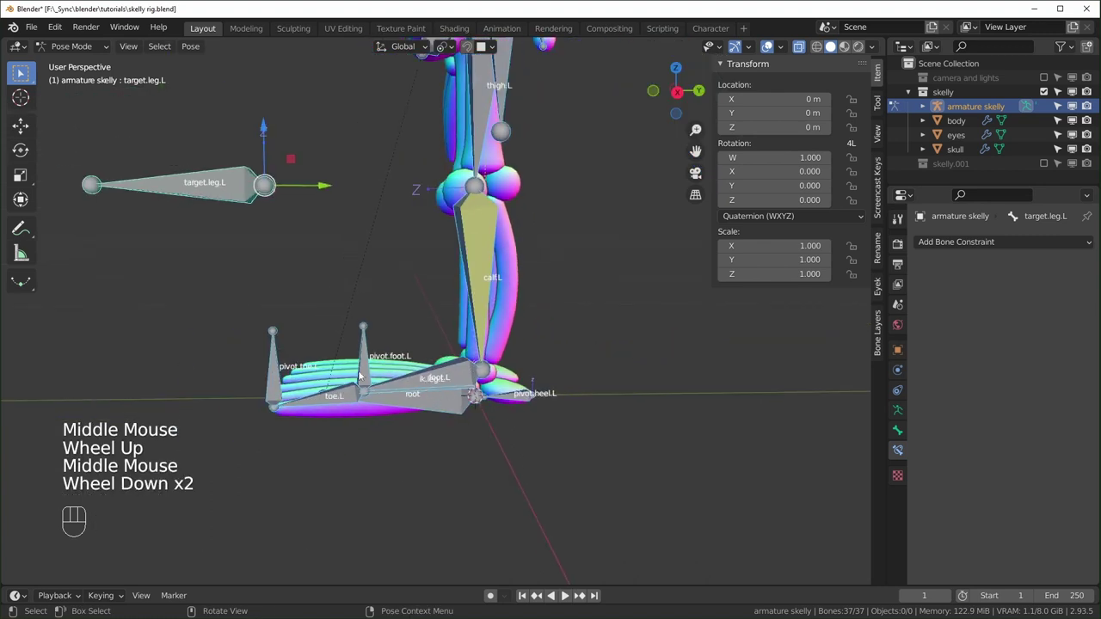
{"action": "scroll", "coordinate": [399, 400], "scroll_direction": "up", "scroll_amount": 2}
{"action": "middle_click_drag", "start_coordinate": [398, 400], "coordinate": [403, 398], "text": "shift"}
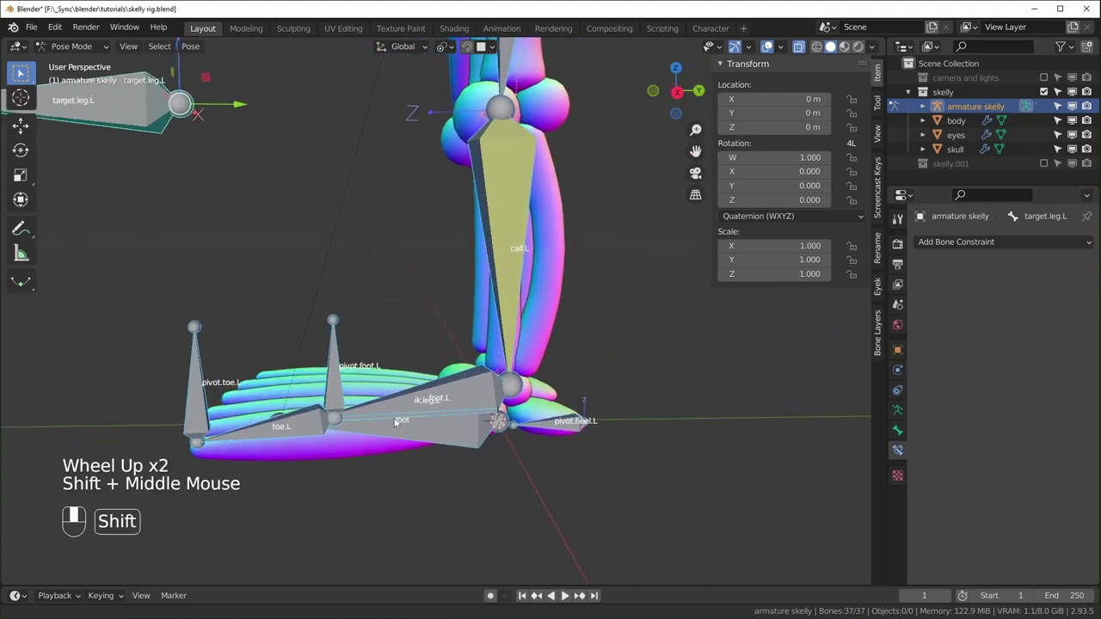
{"action": "scroll", "coordinate": [484, 424], "scroll_direction": "down", "scroll_amount": 1}
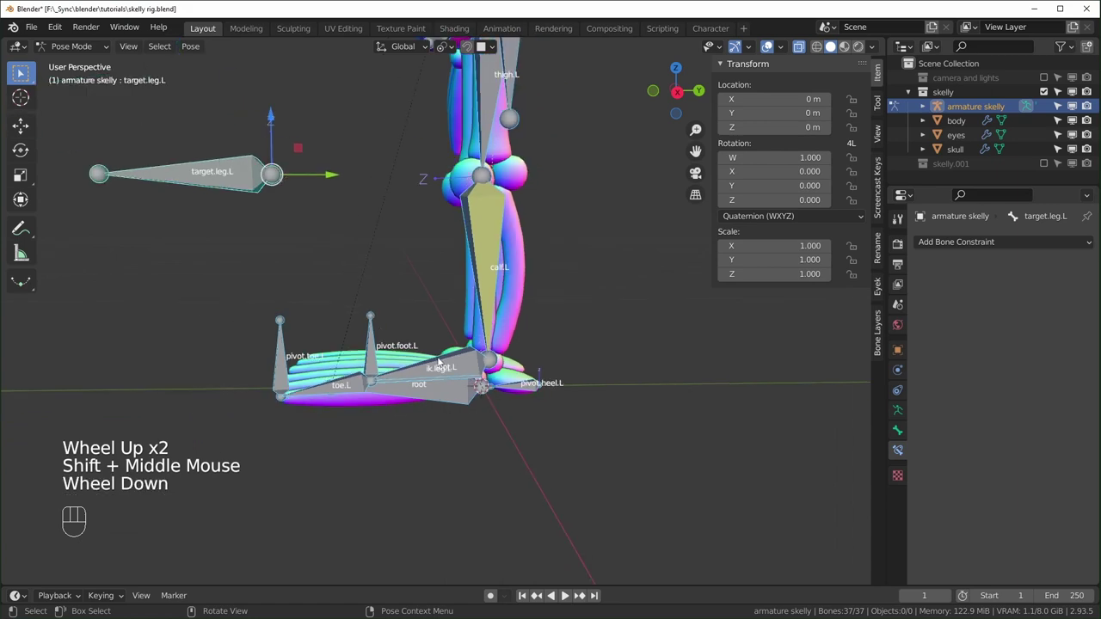
Step: In Edit Mode, parent the ik.leg.L bone to pivot.foot.L with Keep Offset
{"action": "scroll", "coordinate": [439, 363], "scroll_direction": "up", "scroll_amount": 3}
{"action": "key", "text": "Tab"}
{"action": "scroll", "coordinate": [348, 436], "scroll_direction": "up", "scroll_amount": 1, "text": "shift"}
{"action": "middle_click_drag", "start_coordinate": [348, 435], "coordinate": [435, 409], "text": "shift"}
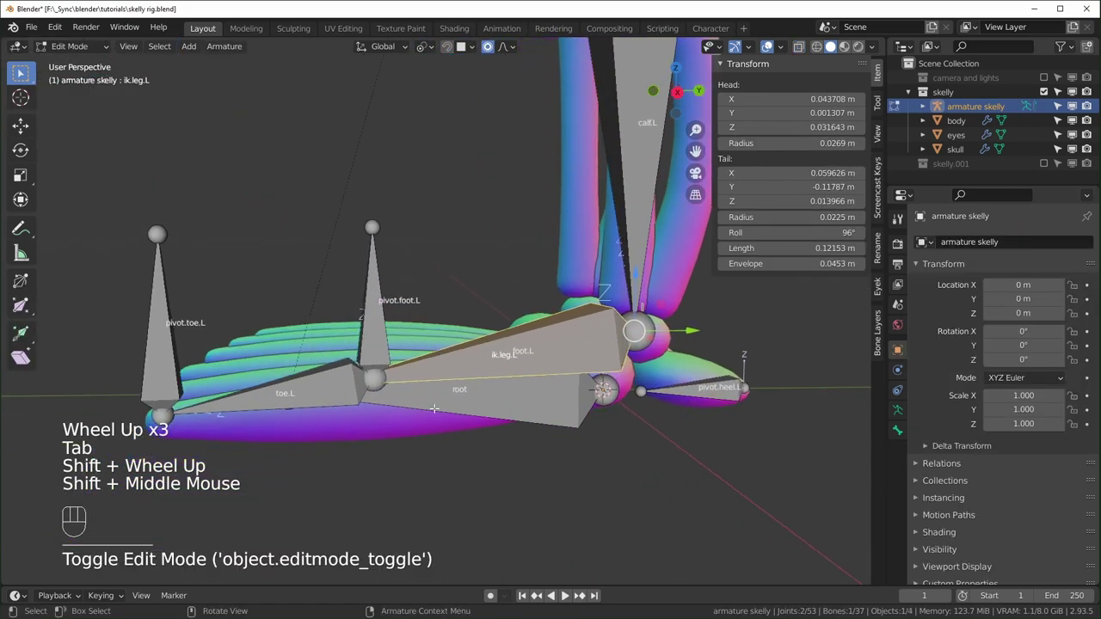
{"action": "scroll", "coordinate": [434, 409], "scroll_direction": "up", "scroll_amount": 1}
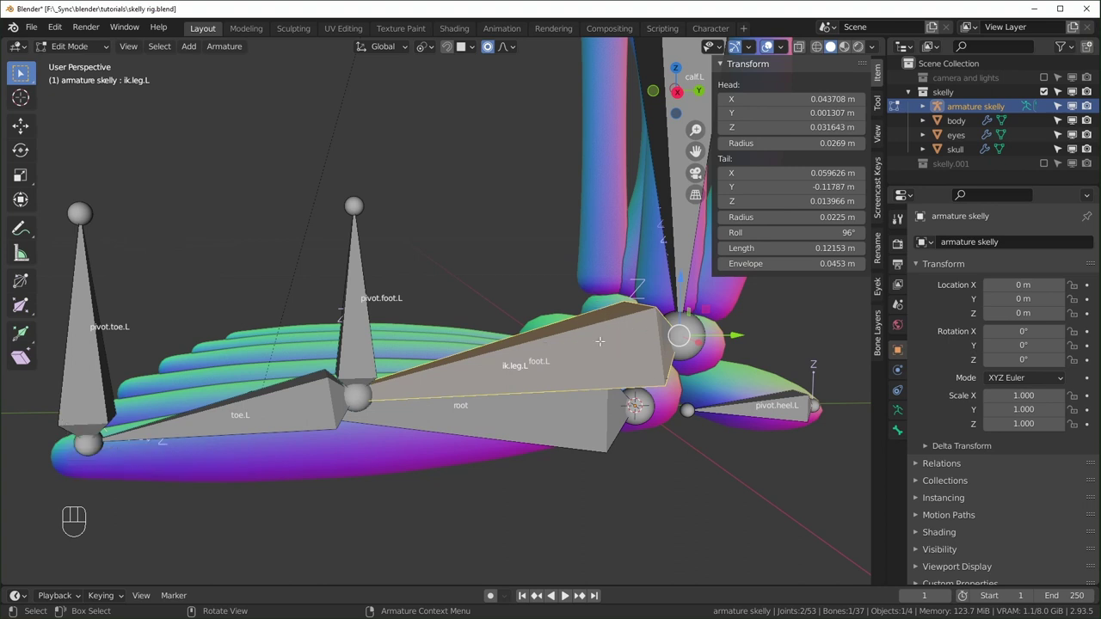
{"action": "left_click", "coordinate": [391, 333], "text": "shift"}
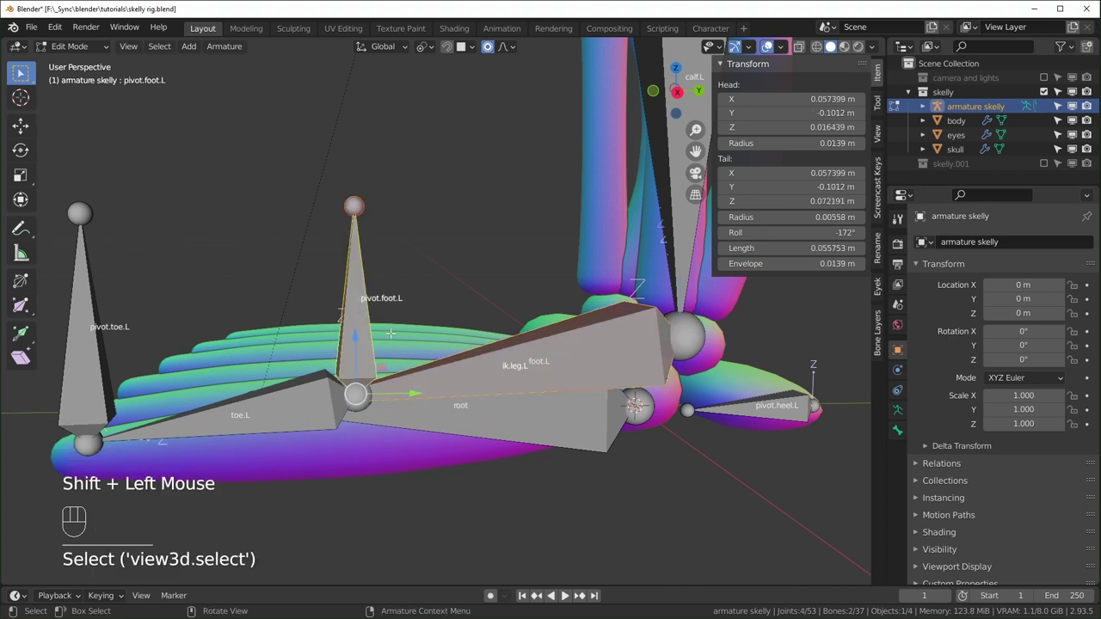
{"action": "key", "text": "ctrl+p"}
{"action": "left_click", "coordinate": [391, 334]}
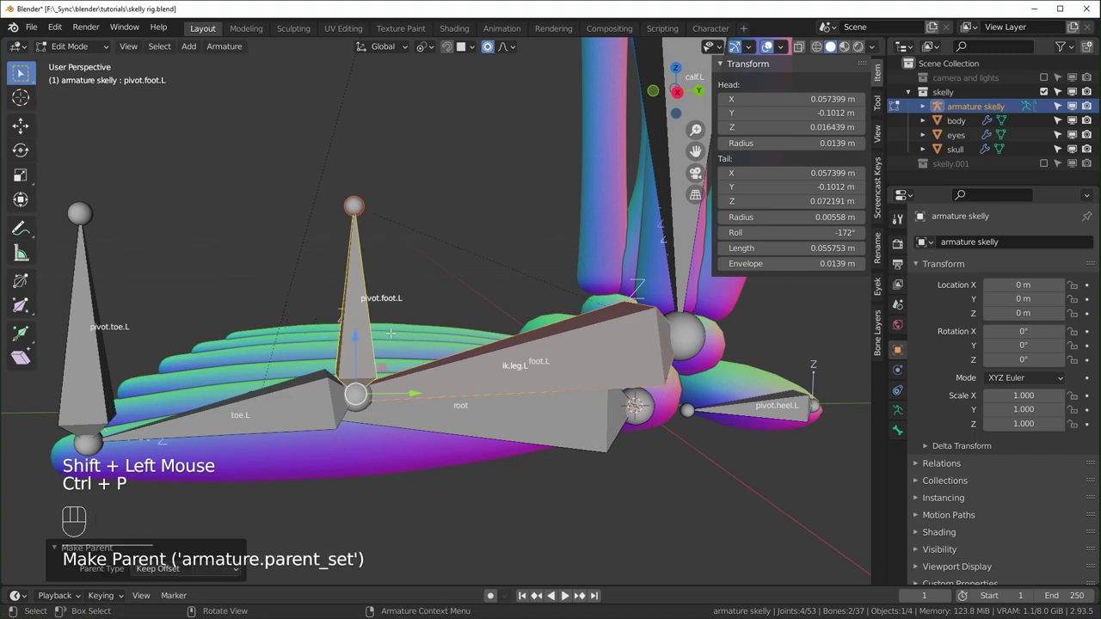
Step: Parent the pivot.foot.L bone to pivot.toe.L with Keep Offset
{"action": "scroll", "coordinate": [405, 292], "scroll_direction": "down", "scroll_amount": 2}
{"action": "middle_click_drag", "start_coordinate": [404, 292], "coordinate": [413, 267], "text": "shift"}
{"action": "scroll", "coordinate": [413, 267], "scroll_direction": "up", "scroll_amount": 1}
{"action": "middle_click_drag", "start_coordinate": [413, 267], "coordinate": [425, 244], "text": "shift"}
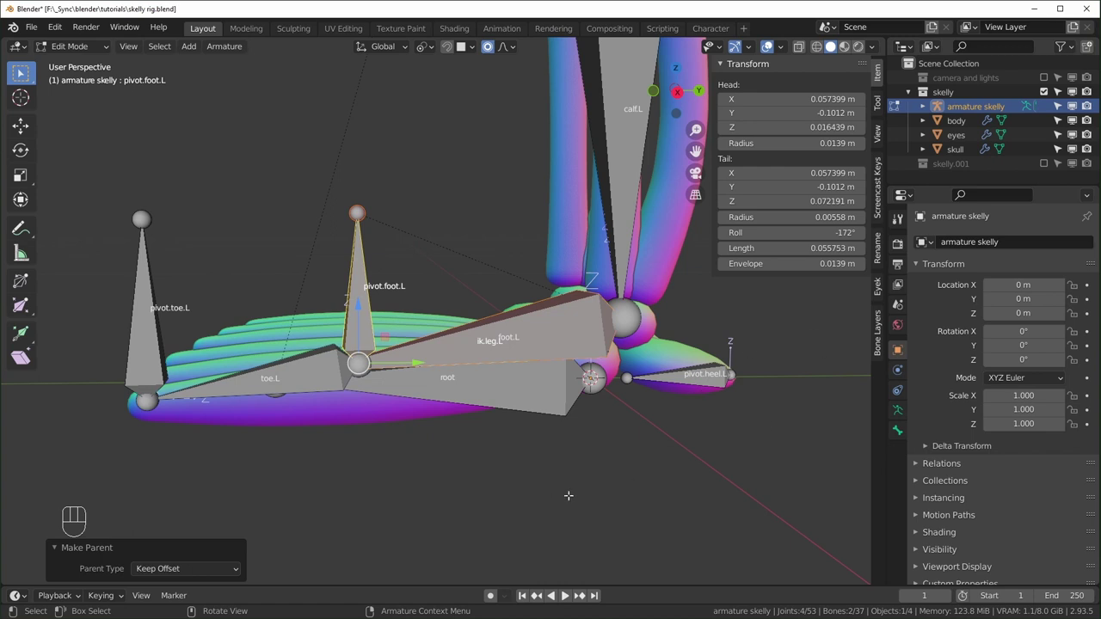
{"action": "left_click", "coordinate": [346, 255]}
{"action": "left_click", "coordinate": [146, 303], "text": "shift"}
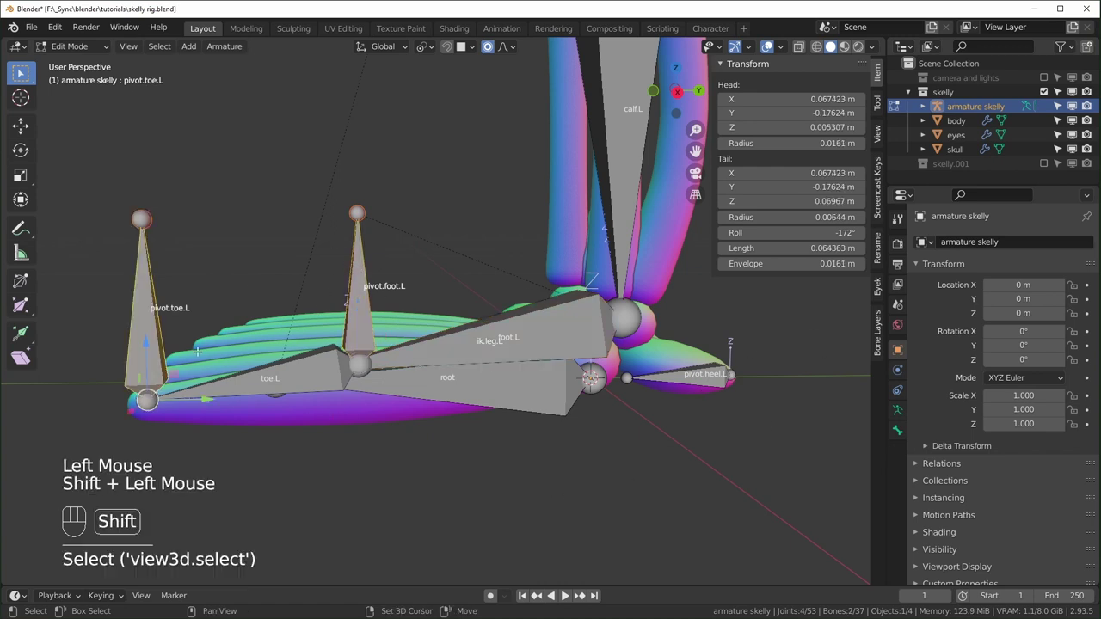
{"action": "key", "text": "ctrl+p"}
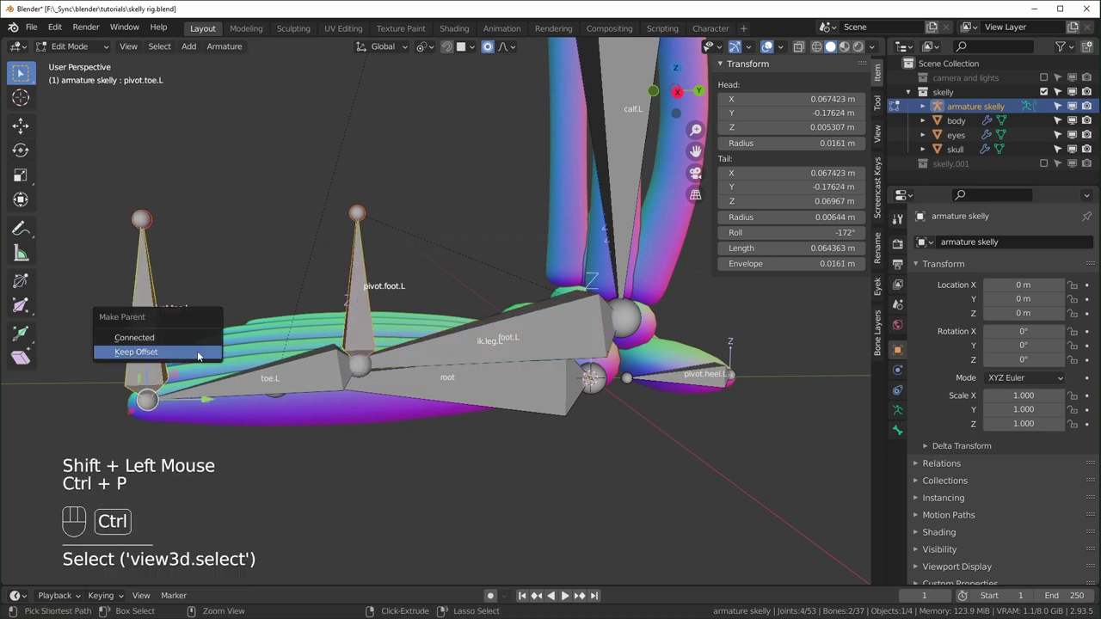
{"action": "left_click", "coordinate": [189, 350]}
Step: Parent the pivot.toe.L bone to pivot.heel.L and test-rotate pivot.foot.L in Pose Mode, cancelling the rotation
{"action": "left_click", "coordinate": [141, 302]}
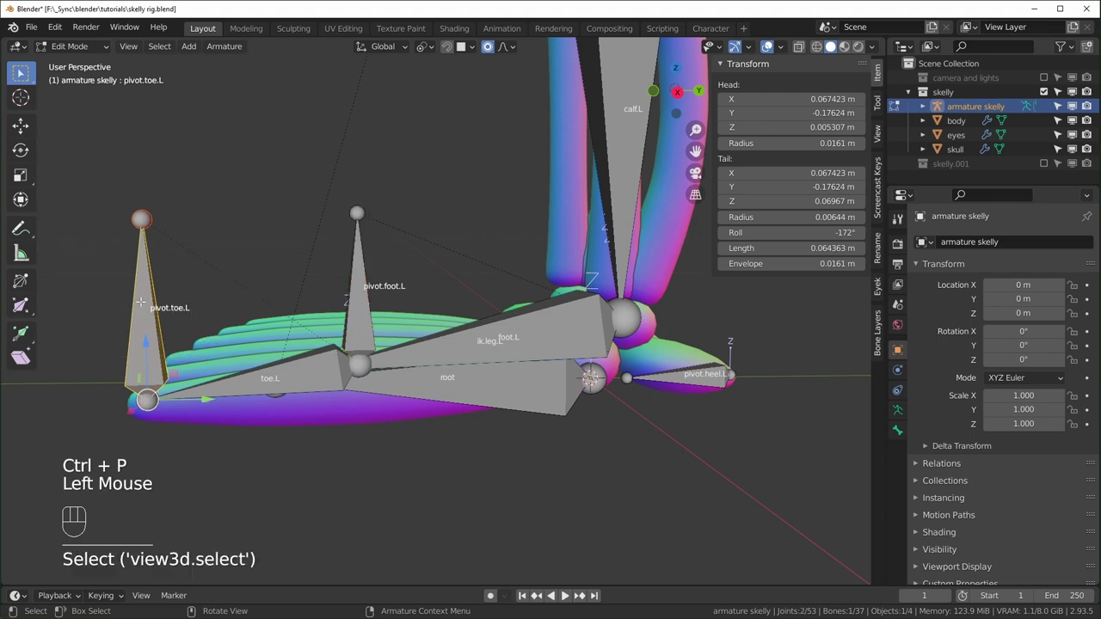
{"action": "left_click", "coordinate": [705, 365], "text": "shift"}
{"action": "key", "text": "ctrl+p"}
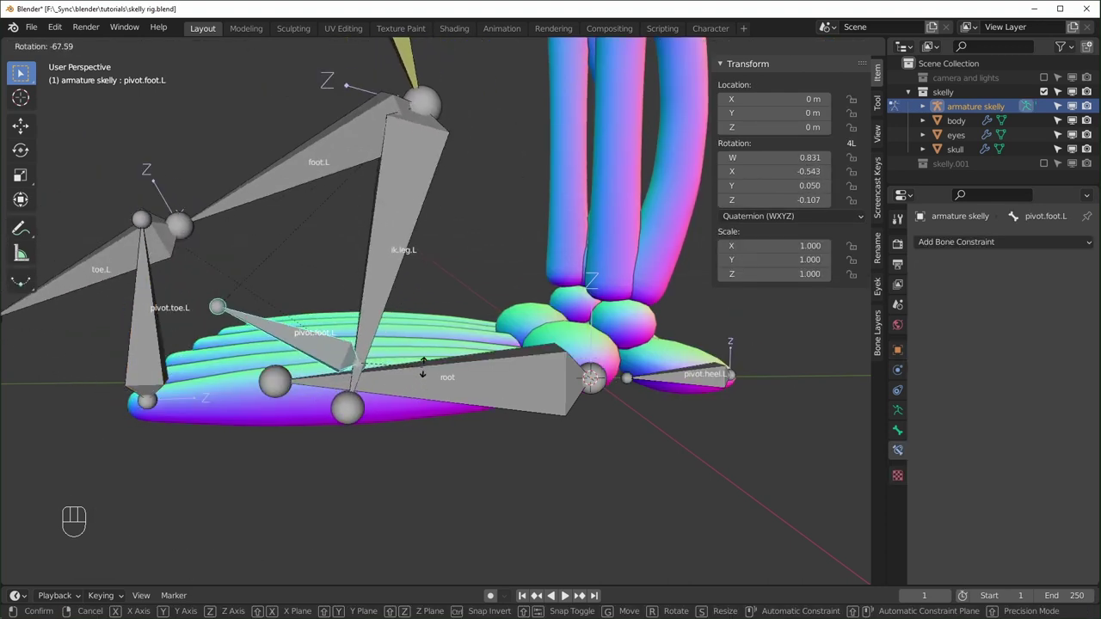
{"action": "right_click", "coordinate": [447, 271]}
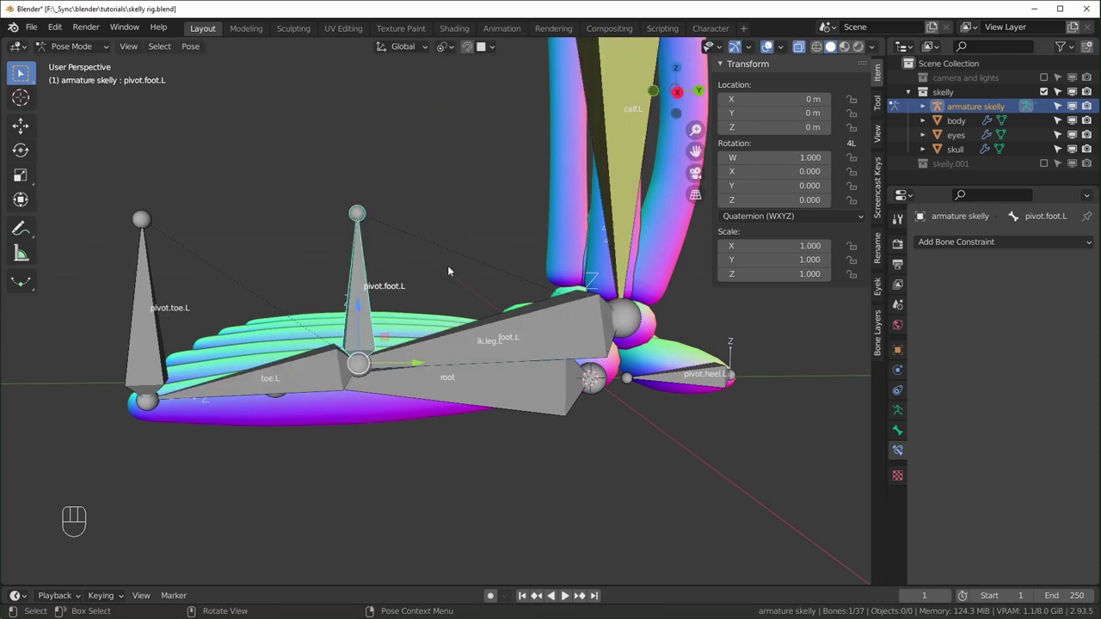
Step: Rotate pivot.foot.L about 54° around X to compare how foot.L and ik.leg.L follow
{"action": "key", "text": "r"}
{"action": "left_click", "coordinate": [388, 186]}
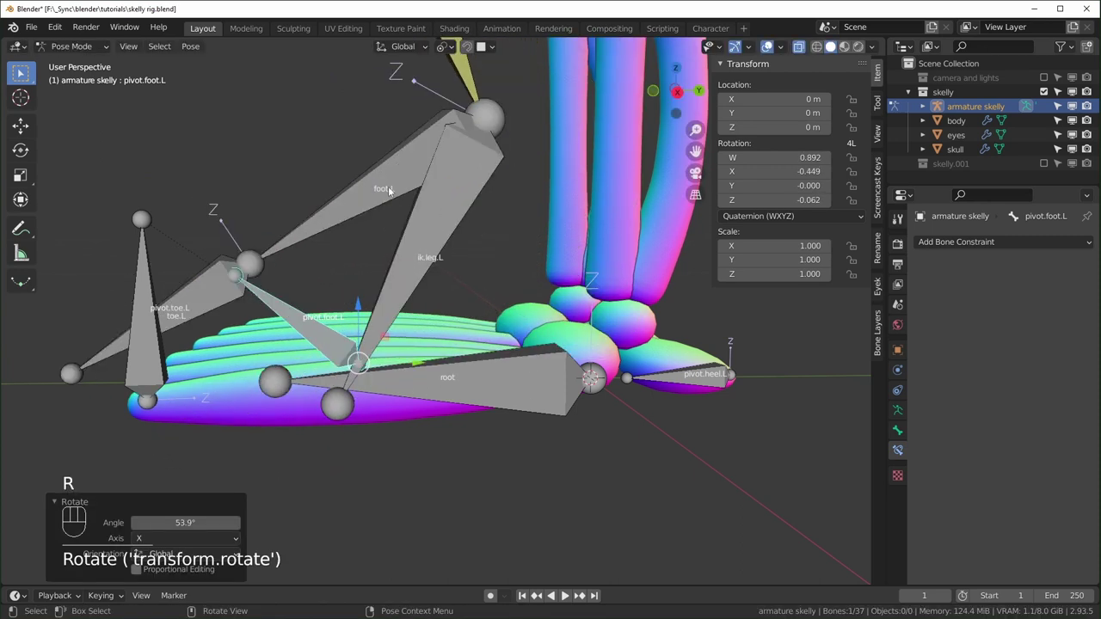
{"action": "left_click", "coordinate": [387, 184]}
{"action": "left_click", "coordinate": [409, 277]}
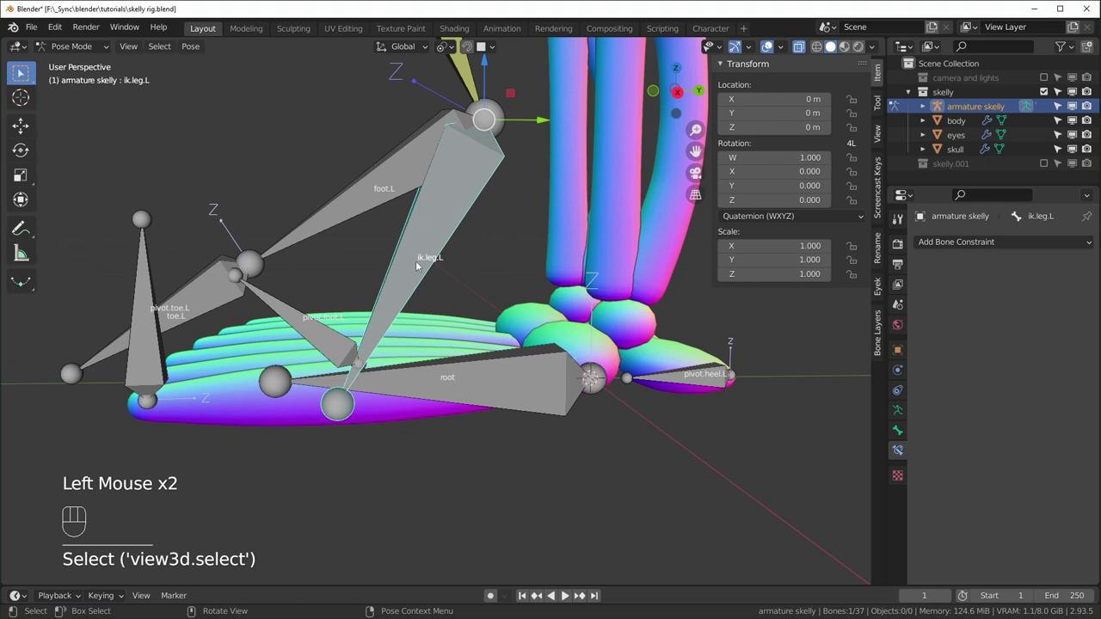
Step: Add a Copy Rotation constraint to foot.L with armature skelly as target and ik.leg.L as bone
{"action": "left_click", "coordinate": [387, 198]}
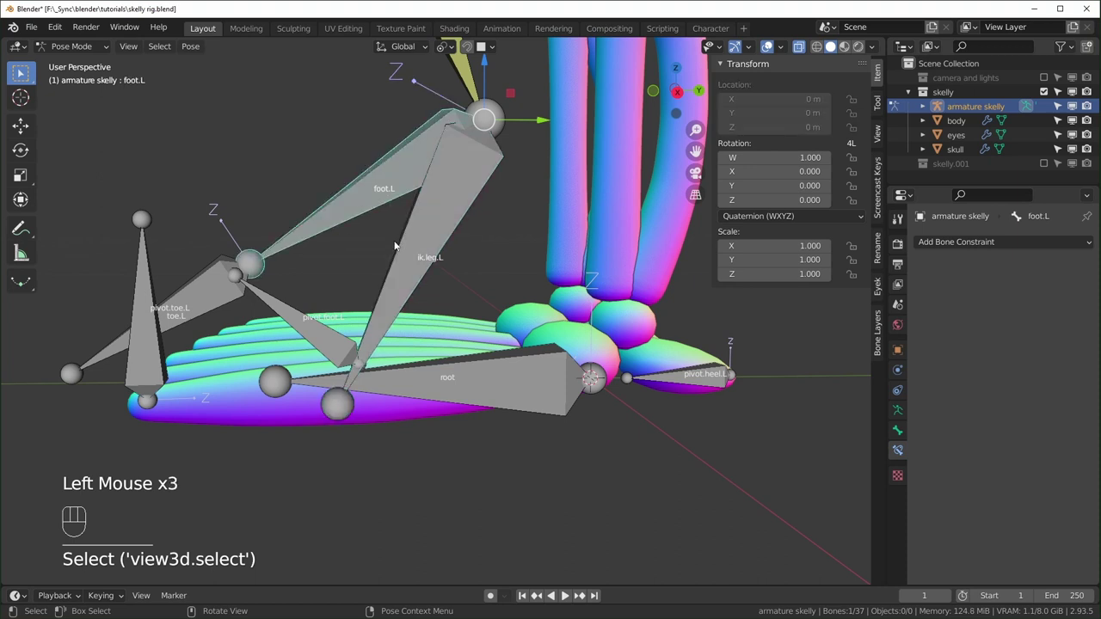
{"action": "middle_click_drag", "start_coordinate": [395, 246], "coordinate": [397, 282], "text": "shift"}
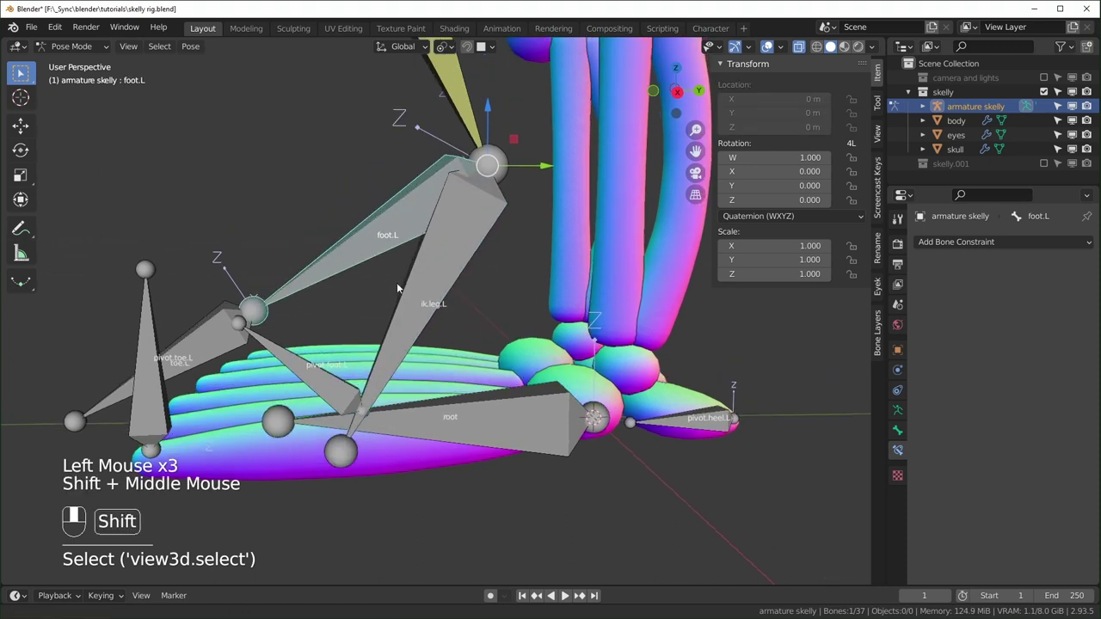
{"action": "left_click", "coordinate": [966, 249]}
{"action": "left_click", "coordinate": [850, 301]}
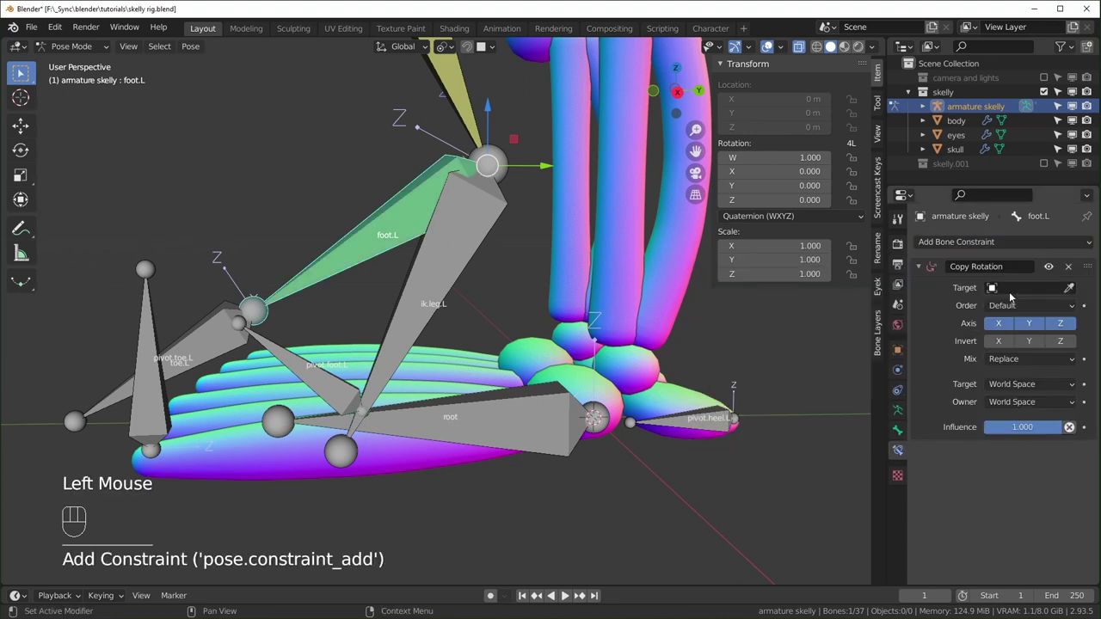
{"action": "left_click", "coordinate": [1011, 296]}
{"action": "left_click", "coordinate": [1024, 312]}
{"action": "left_click", "coordinate": [1025, 307]}
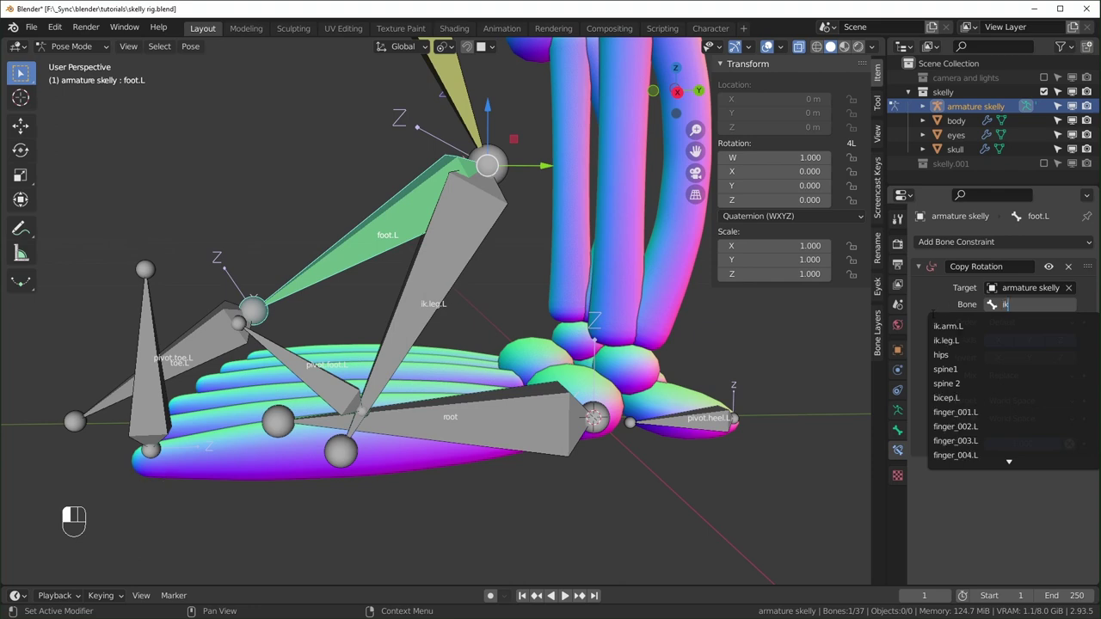
{"action": "left_click", "coordinate": [946, 341]}
Step: Clear the location and rotation of pivot.foot.L and test-rotate it around its local X axis, cancelling the rotation
{"action": "mouse_move", "coordinate": [465, 352]}
{"action": "middle_mouse_down"}
{"action": "mouse_move", "coordinate": [473, 357]}
{"action": "mouse_move", "coordinate": [450, 343]}
{"action": "middle_mouse_up"}
{"action": "left_click", "coordinate": [438, 379]}
{"action": "key", "text": "alt+g"}
{"action": "key", "text": "alt+r"}
{"action": "middle_click_drag", "start_coordinate": [445, 382], "coordinate": [483, 409]}
{"action": "scroll", "coordinate": [467, 403], "scroll_direction": "down", "scroll_amount": 1}
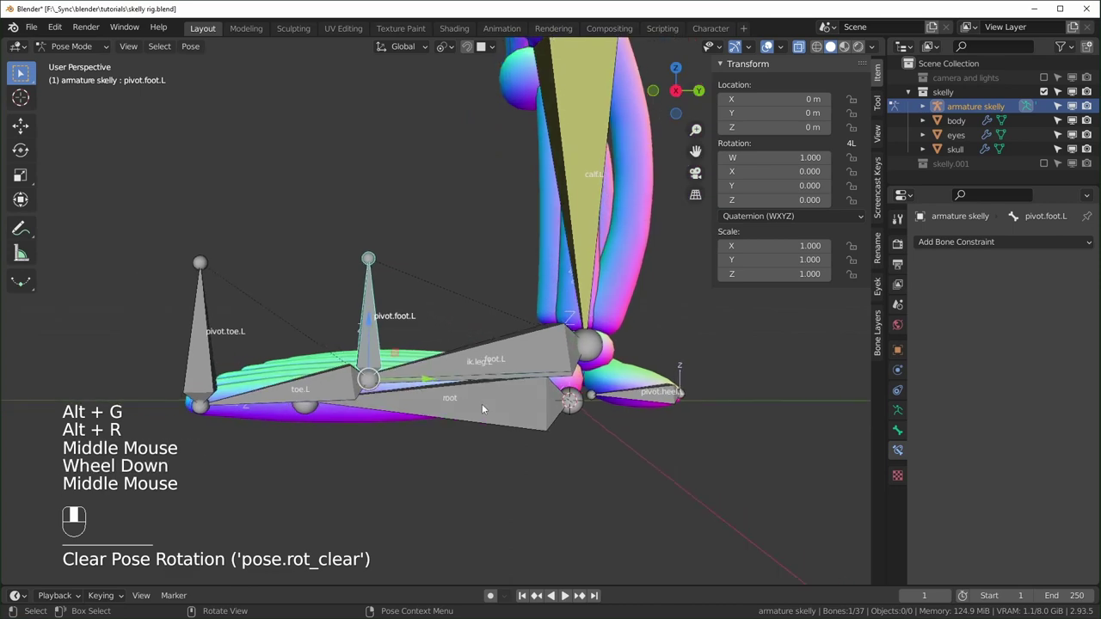
{"action": "key", "text": "r"}
{"action": "key", "text": "x"}
{"action": "key", "text": "x"}
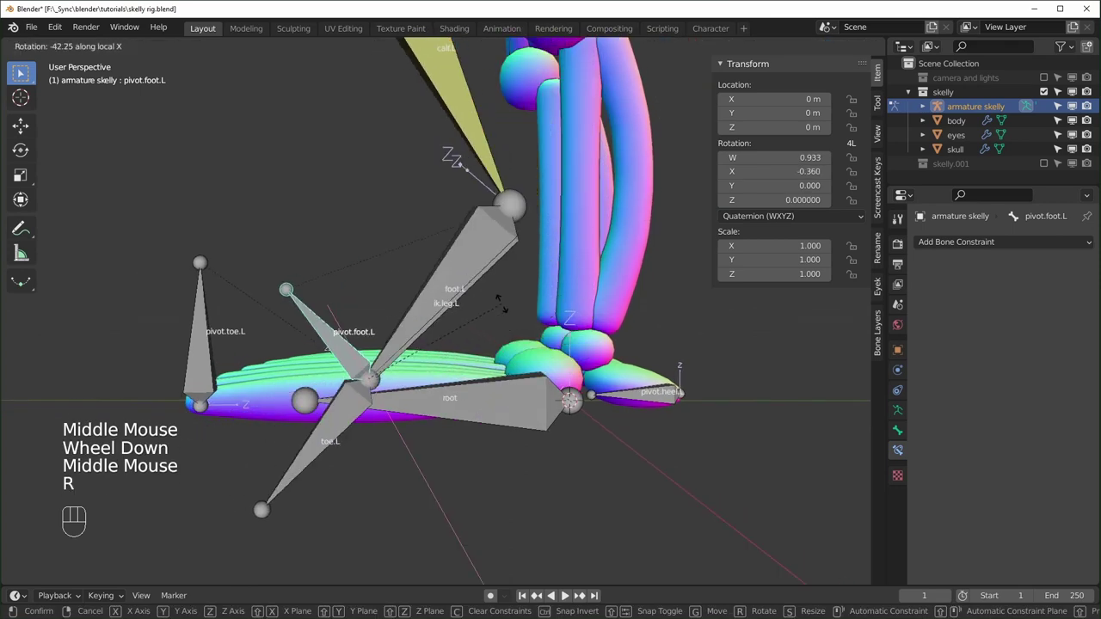
{"action": "right_click", "coordinate": [503, 319]}
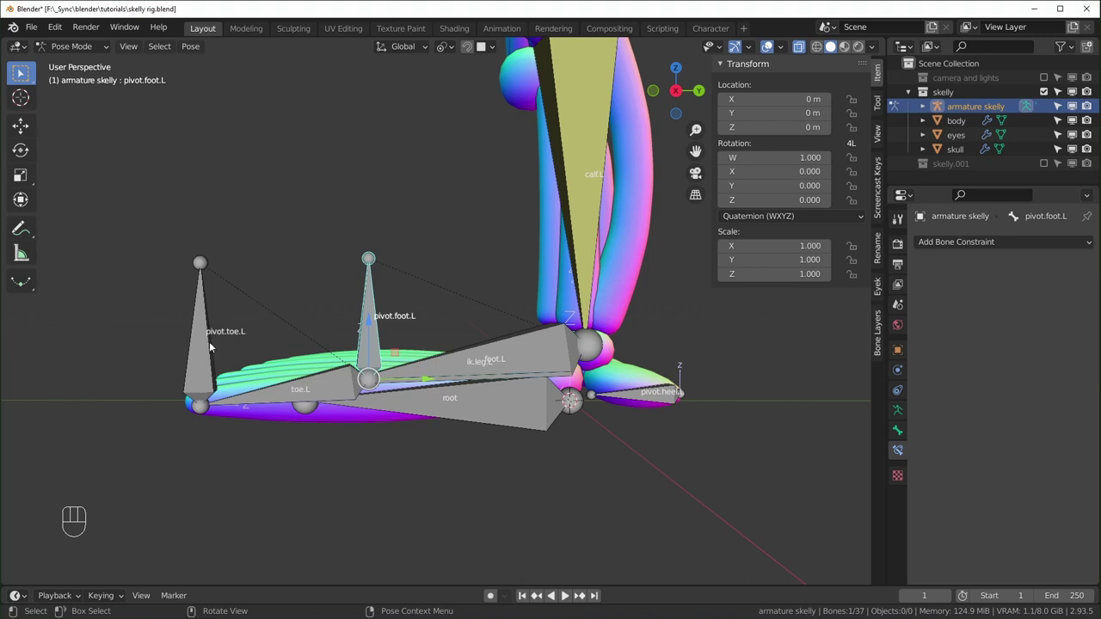
Step: Try a chain length of 1 on the IK constraint of calf.L and test it by moving ik.leg.L
{"action": "scroll", "coordinate": [209, 341], "scroll_direction": "up", "scroll_amount": 2, "text": "shift"}
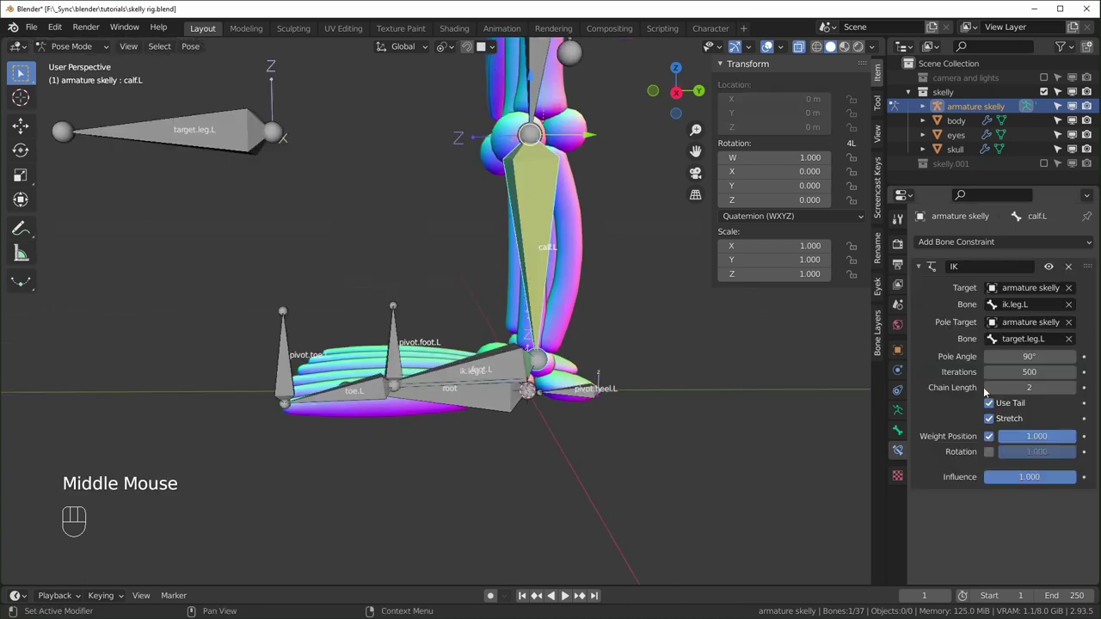
{"action": "left_click", "coordinate": [989, 388]}
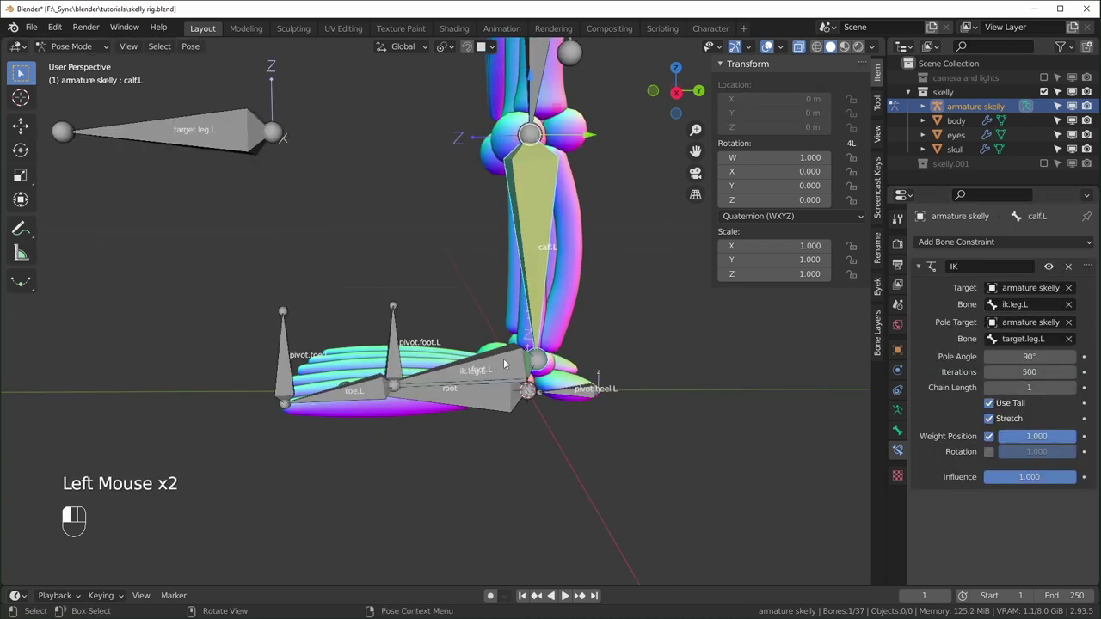
{"action": "left_click", "coordinate": [504, 364]}
{"action": "key", "text": "g"}
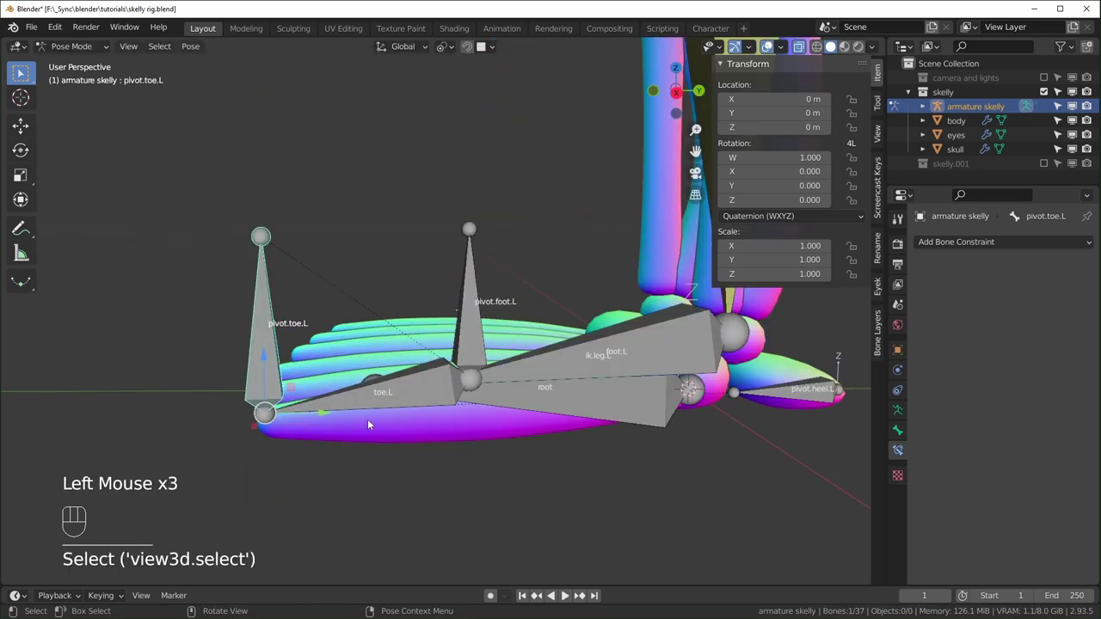
Step: Add an IK constraint to toe.L targeting pivot.toe.L and set its chain length to 1
{"action": "left_click", "coordinate": [363, 403], "text": "shift"}
{"action": "key", "text": "shift+i"}
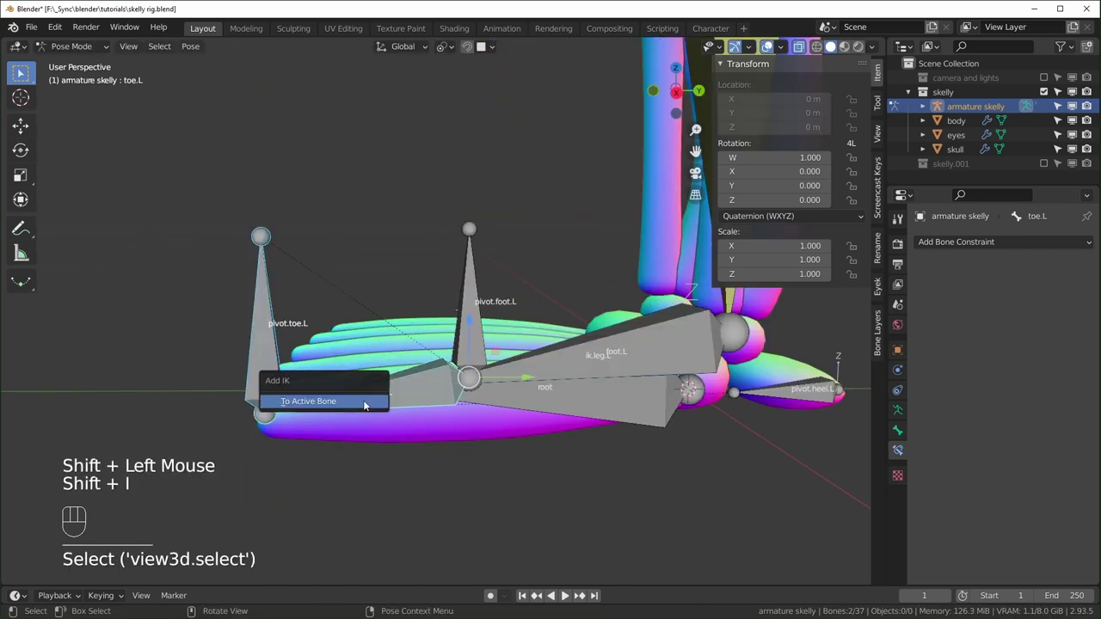
{"action": "left_click", "coordinate": [363, 400]}
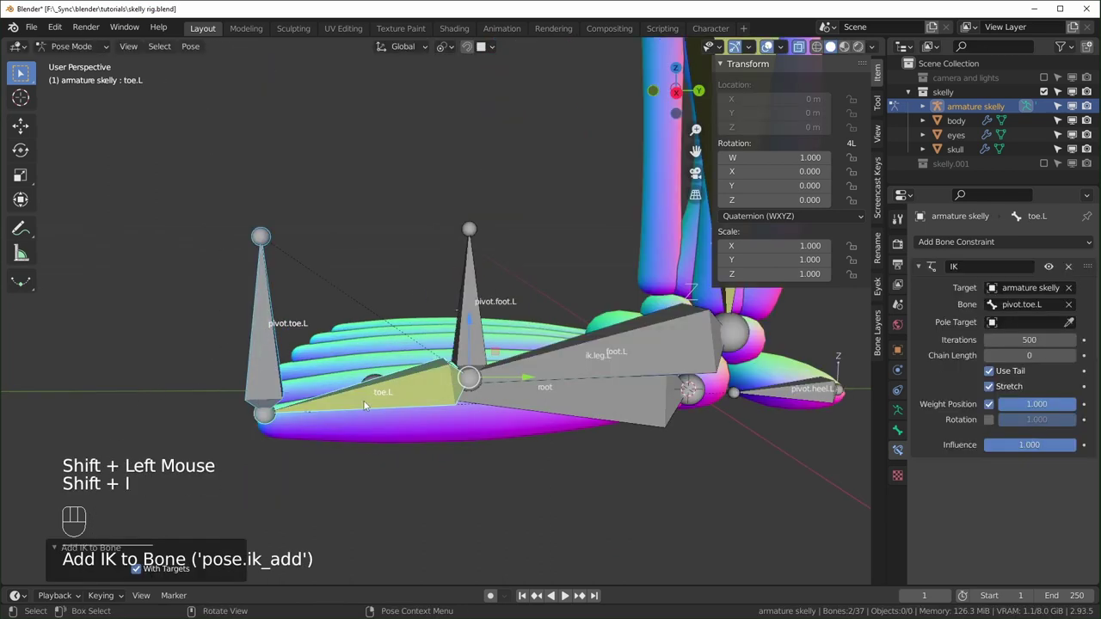
{"action": "left_click", "coordinate": [1072, 356]}
Step: Test-rotate pivot.foot.L around its local X axis and around X again, cancelling both rotations
{"action": "scroll", "coordinate": [502, 497], "scroll_direction": "down", "scroll_amount": 1}
{"action": "middle_click_drag", "start_coordinate": [499, 492], "coordinate": [456, 465]}
{"action": "left_click", "coordinate": [443, 340]}
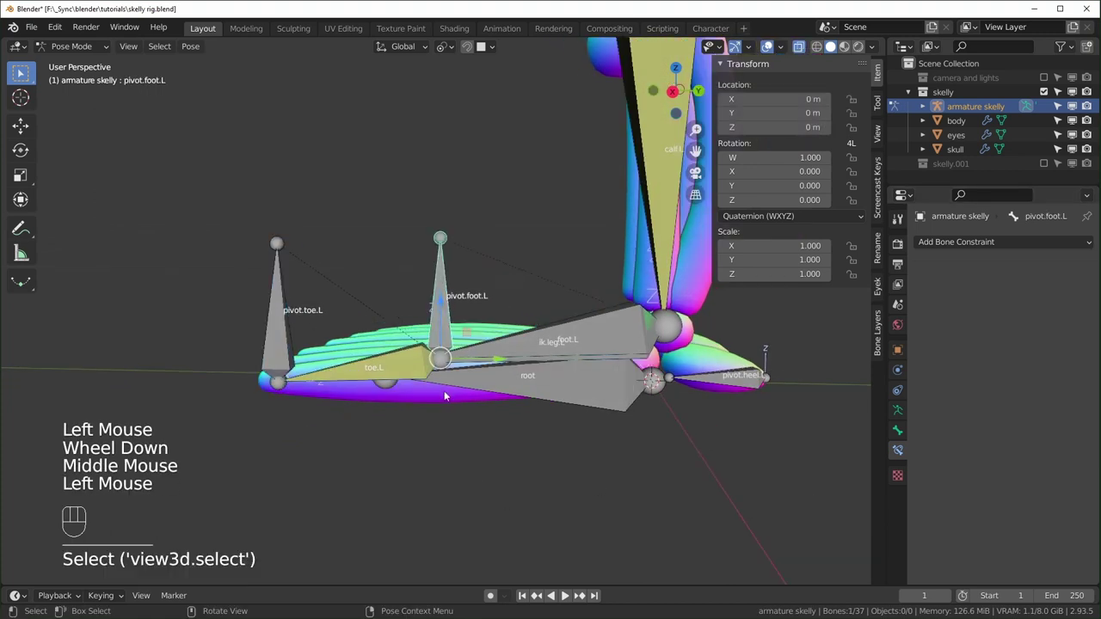
{"action": "middle_click_drag", "start_coordinate": [444, 397], "coordinate": [471, 419]}
{"action": "key", "text": "r"}
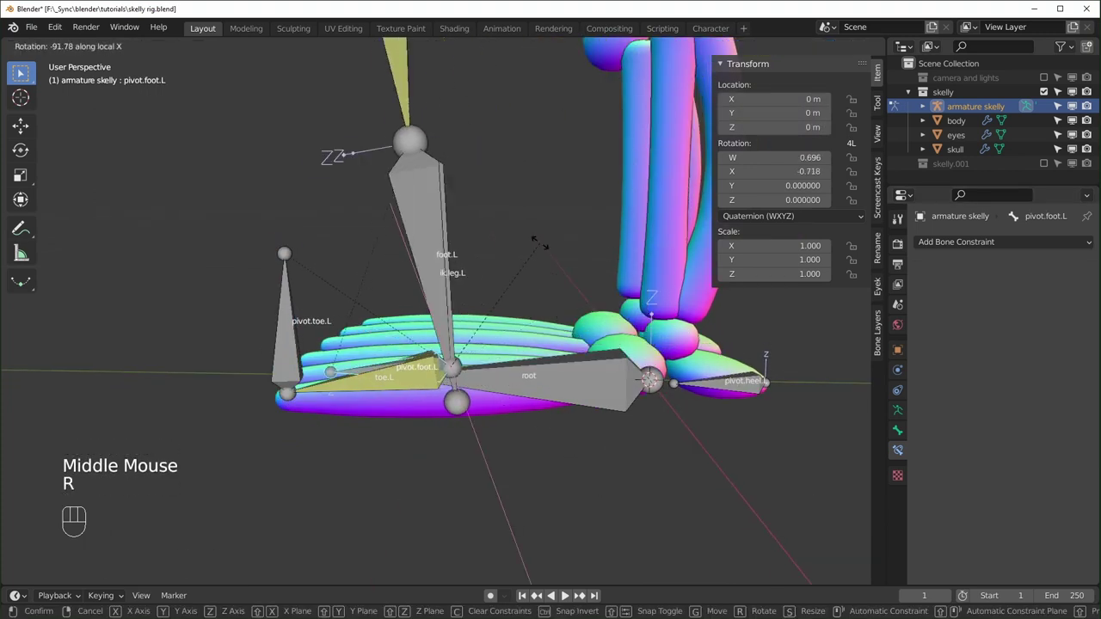
{"action": "right_click", "coordinate": [565, 298]}
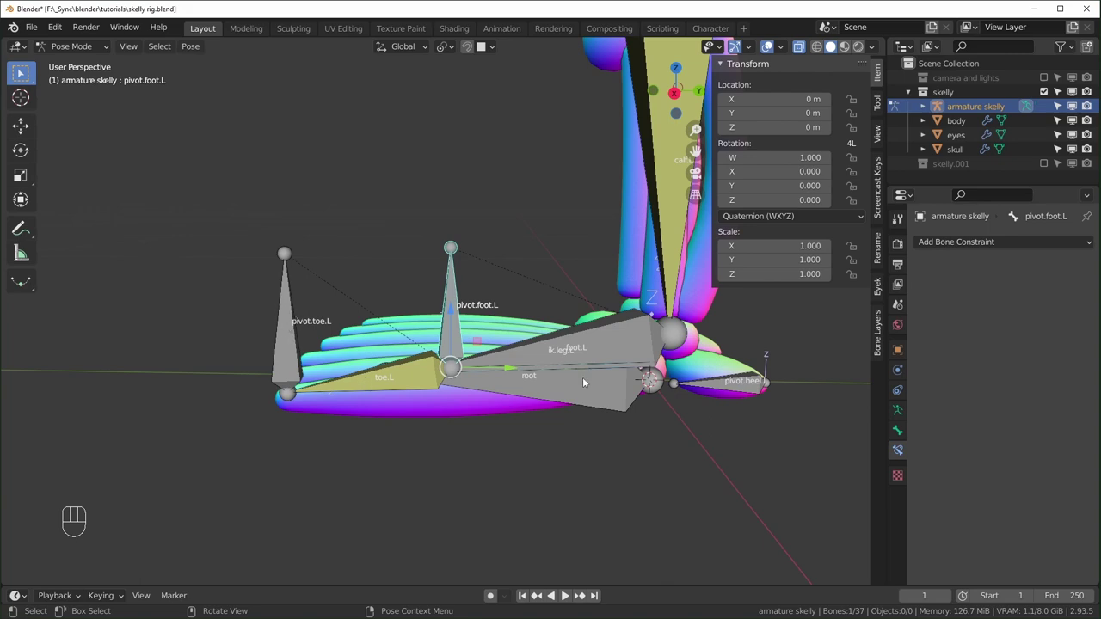
{"action": "key", "text": "r"}
{"action": "key", "text": "x"}
{"action": "right_click", "coordinate": [551, 382]}
Step: Test-rotate pivot.toe.L around the global X axis and cancel the rotation
{"action": "middle_click_drag", "start_coordinate": [387, 381], "coordinate": [368, 375], "text": "shift"}
{"action": "left_click", "coordinate": [274, 352]}
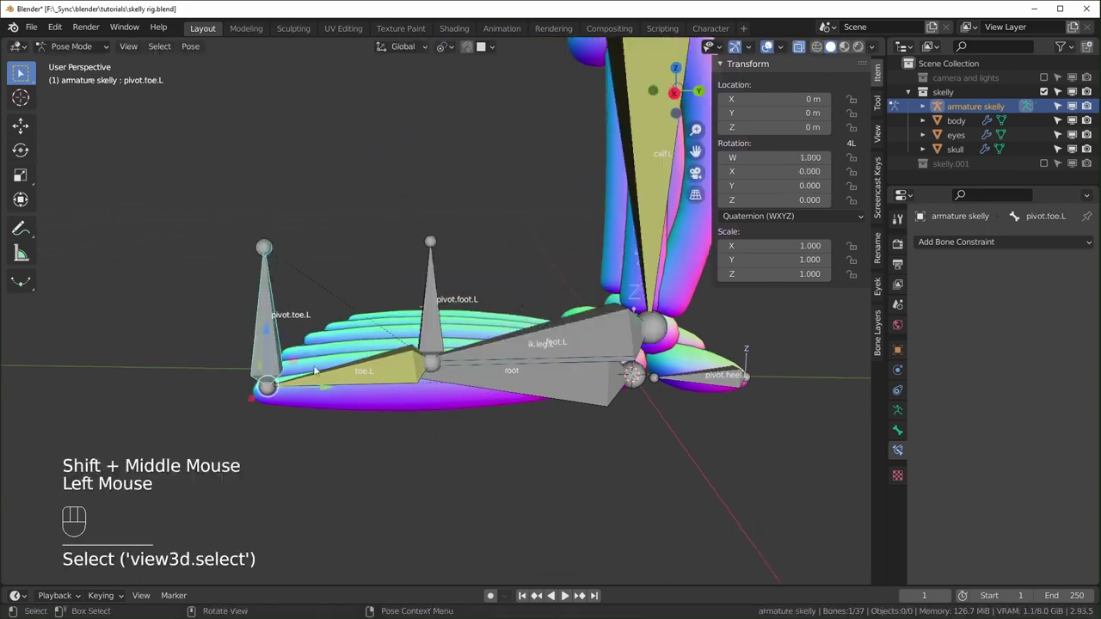
{"action": "key", "text": "r"}
{"action": "key", "text": "x"}
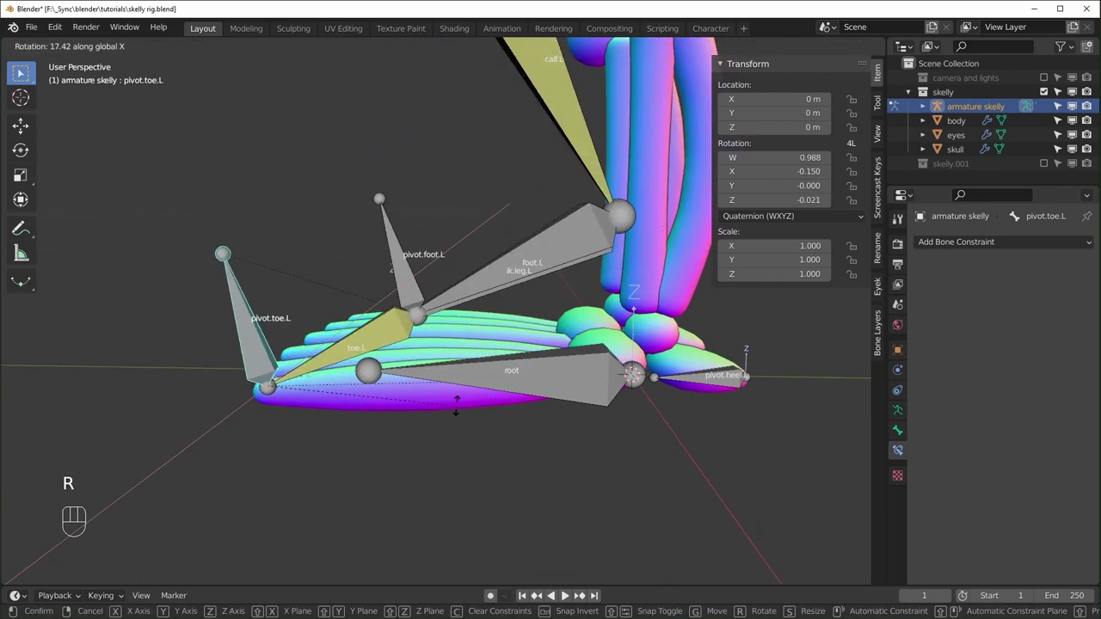
{"action": "right_click", "coordinate": [454, 365]}
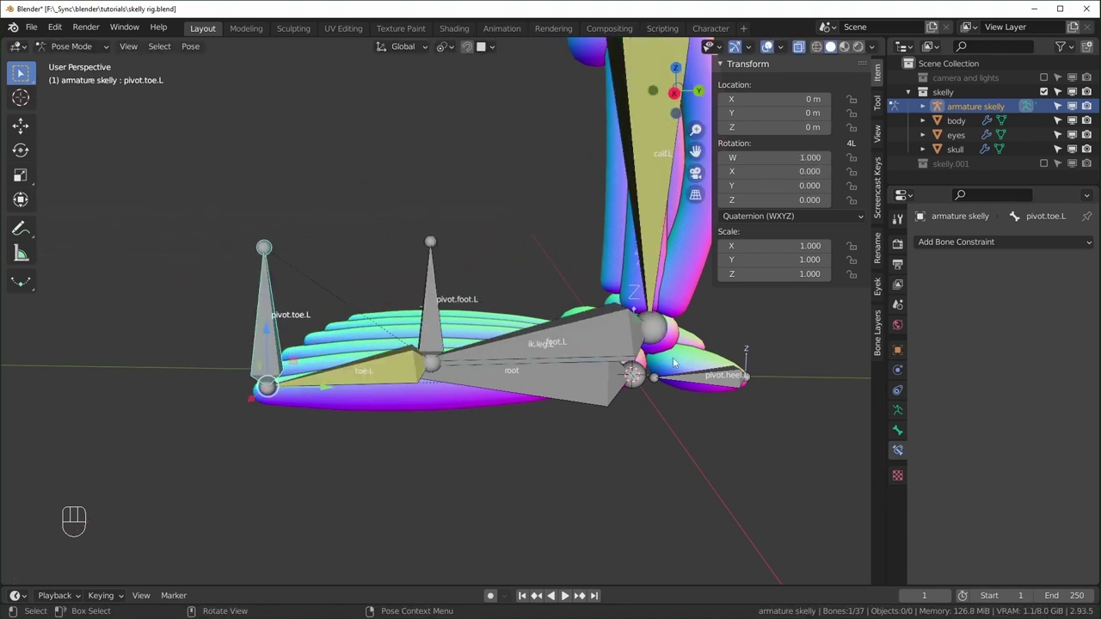
Step: Test-rotate pivot.heel.L around the global X axis, clear its location and rotation, and try moving it, cancelling the move
{"action": "left_click", "coordinate": [745, 375]}
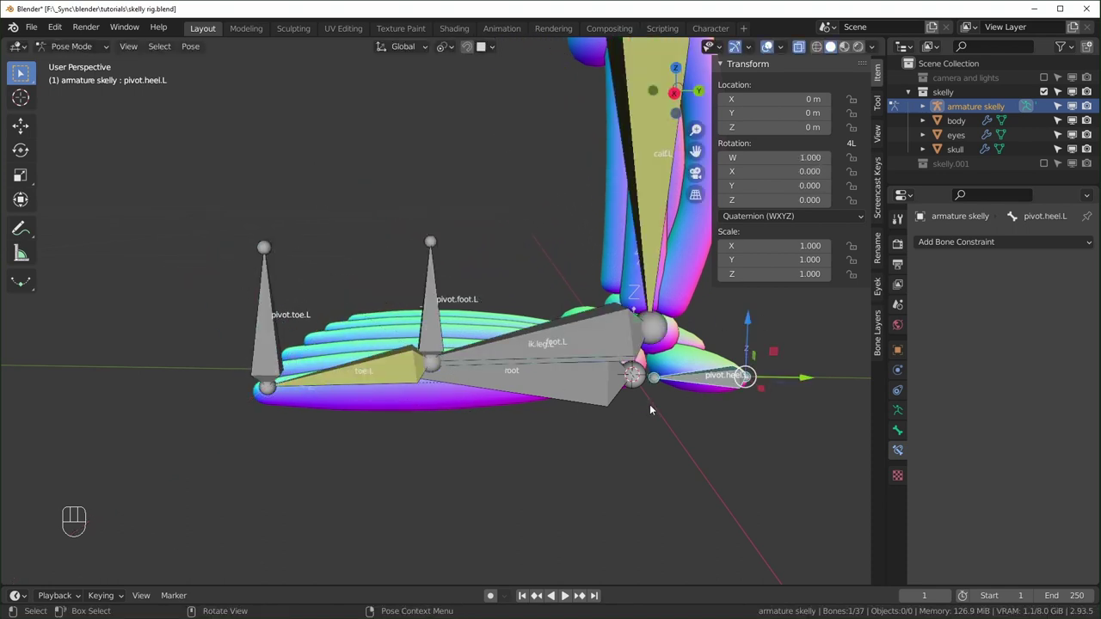
{"action": "middle_click_drag", "start_coordinate": [651, 407], "coordinate": [474, 482], "text": "shift"}
{"action": "key", "text": "r"}
{"action": "key", "text": "x"}
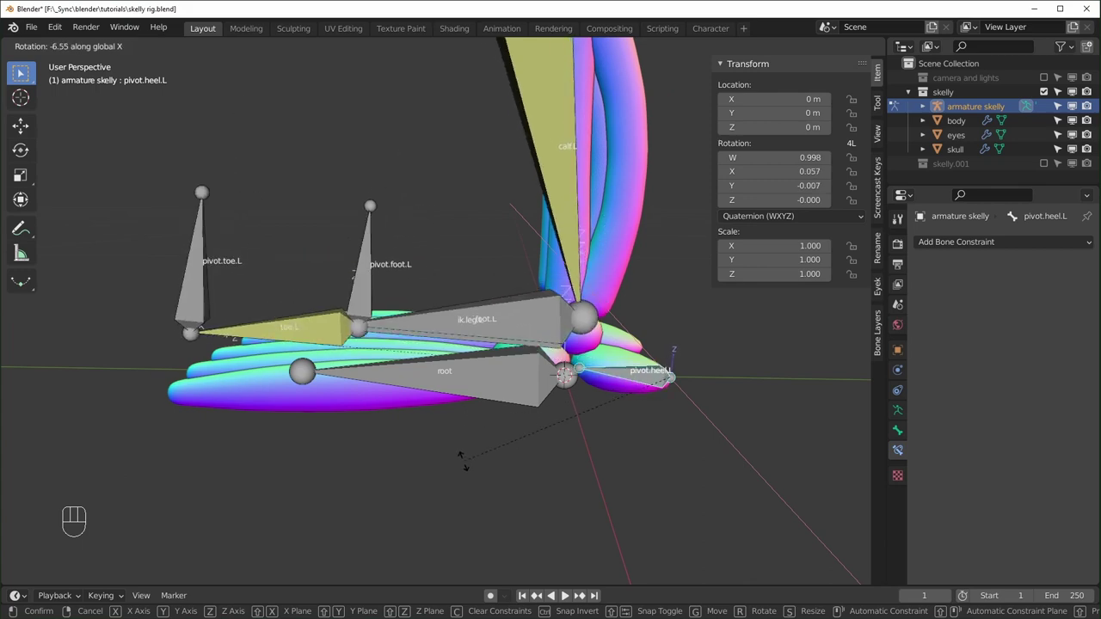
{"action": "left_click", "coordinate": [511, 441]}
{"action": "key", "text": "alt+g"}
{"action": "key", "text": "alt+r"}
{"action": "scroll", "coordinate": [511, 440], "scroll_direction": "down", "scroll_amount": 2}
{"action": "middle_click_drag", "start_coordinate": [511, 440], "coordinate": [584, 396]}
{"action": "scroll", "coordinate": [585, 391], "scroll_direction": "up", "scroll_amount": 1}
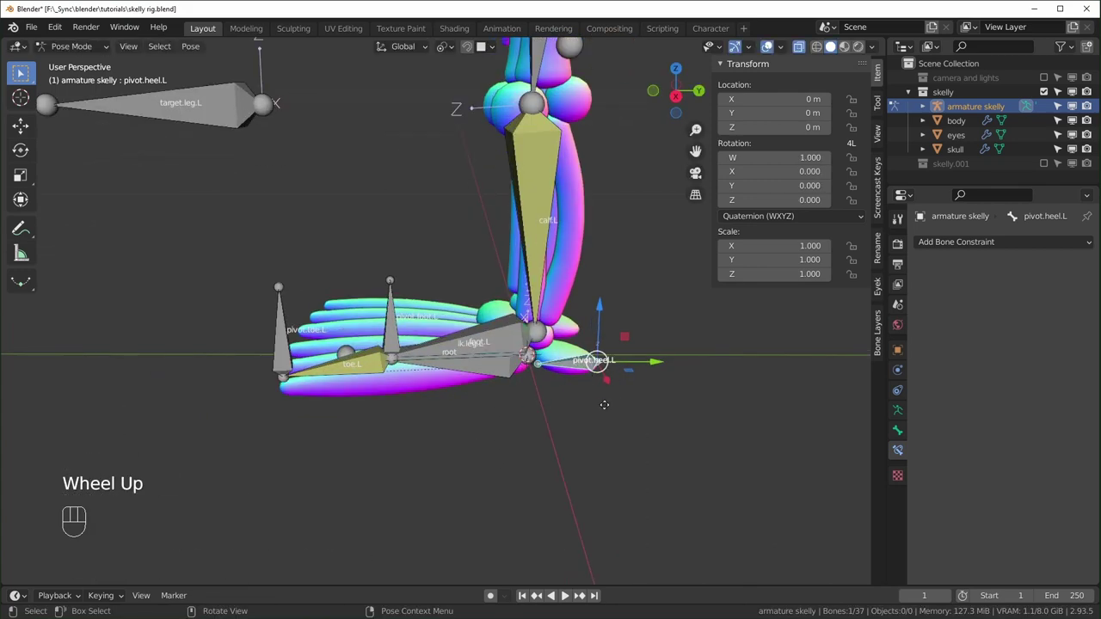
{"action": "key", "text": "g"}
{"action": "right_click", "coordinate": [563, 363]}
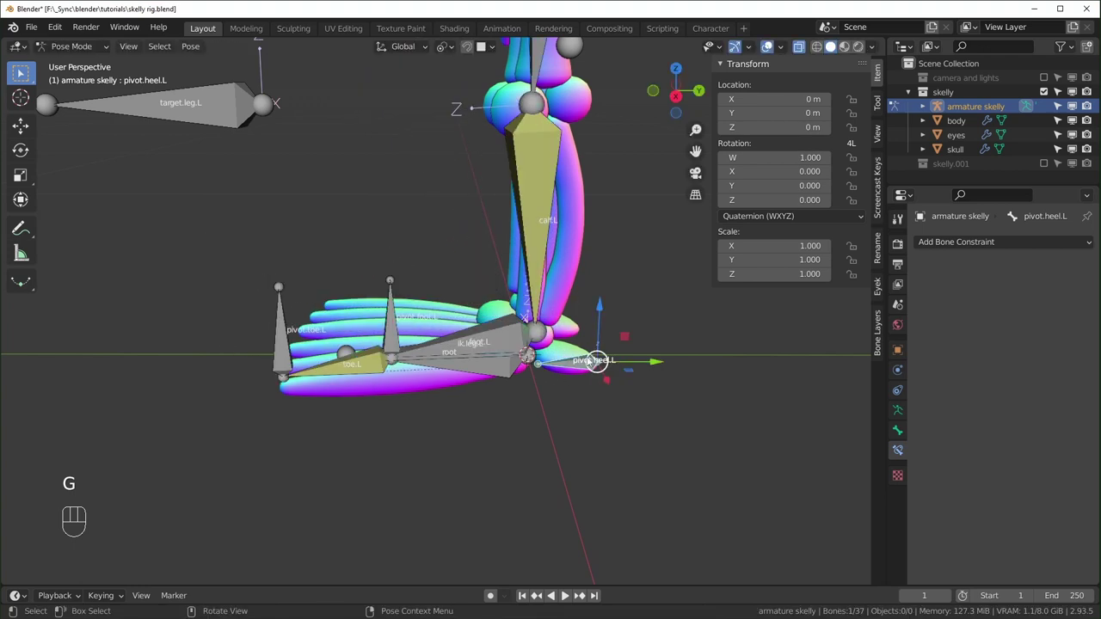
{"action": "scroll", "coordinate": [579, 383], "scroll_direction": "up", "scroll_amount": 1}
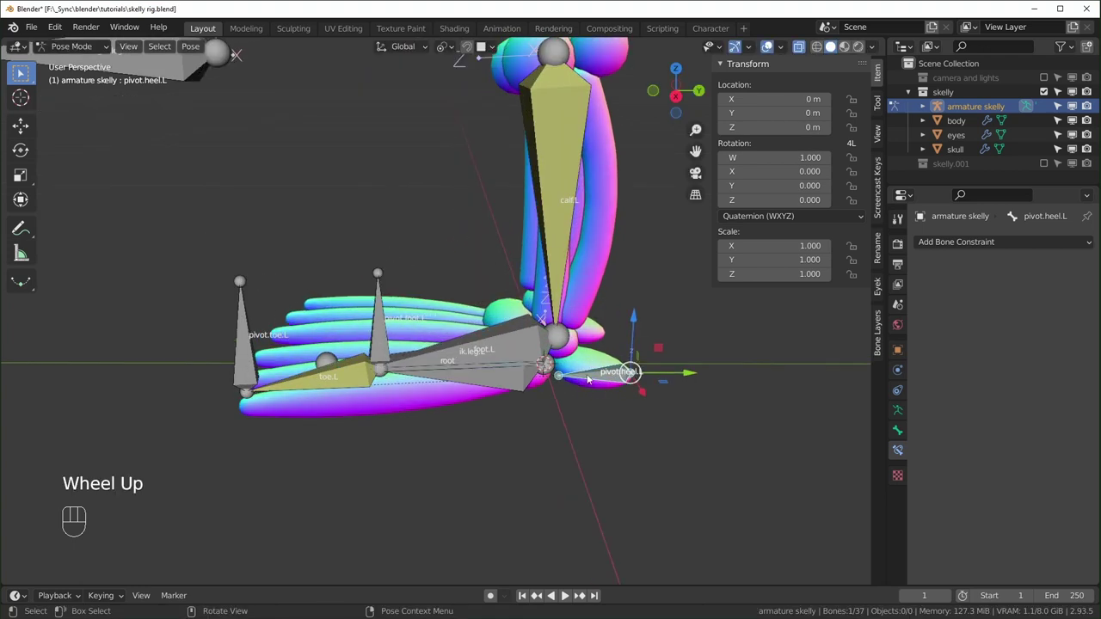
Step: Lock the X, Y and Z location of pivot.toe.L and test moving and rotating it, cancelling the transform
{"action": "left_click", "coordinate": [250, 338]}
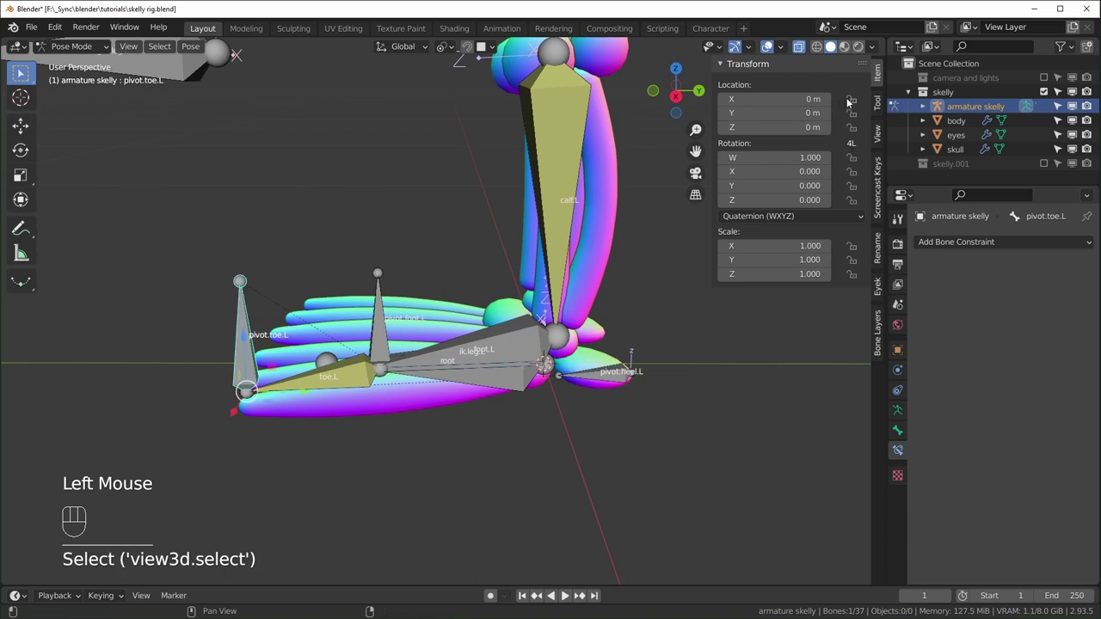
{"action": "left_click_drag", "start_coordinate": [852, 113], "coordinate": [852, 128]}
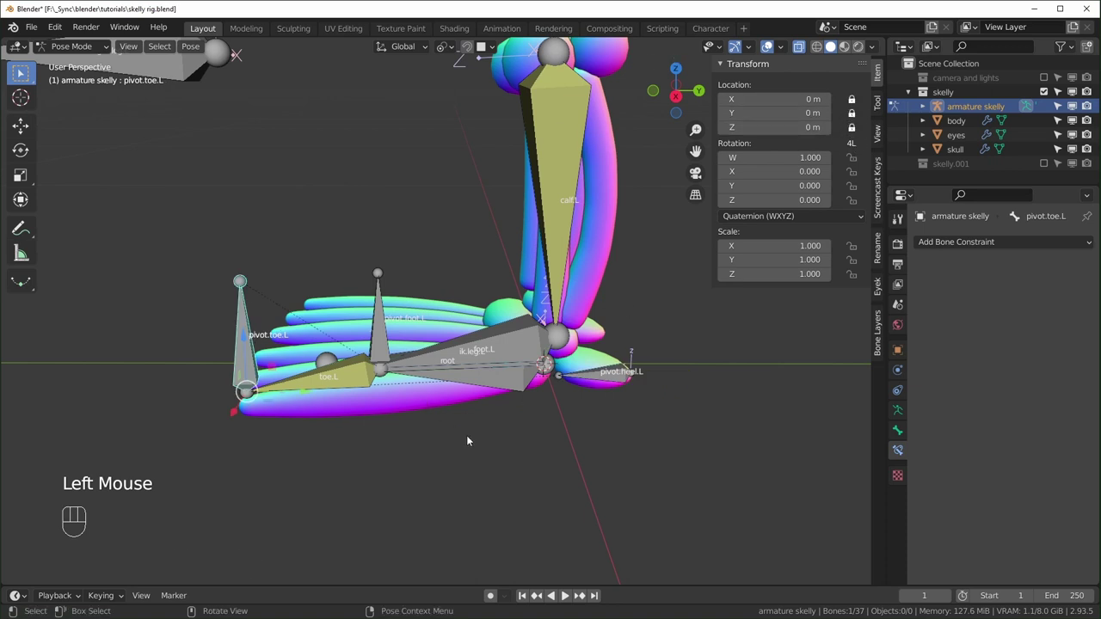
{"action": "key", "text": "g"}
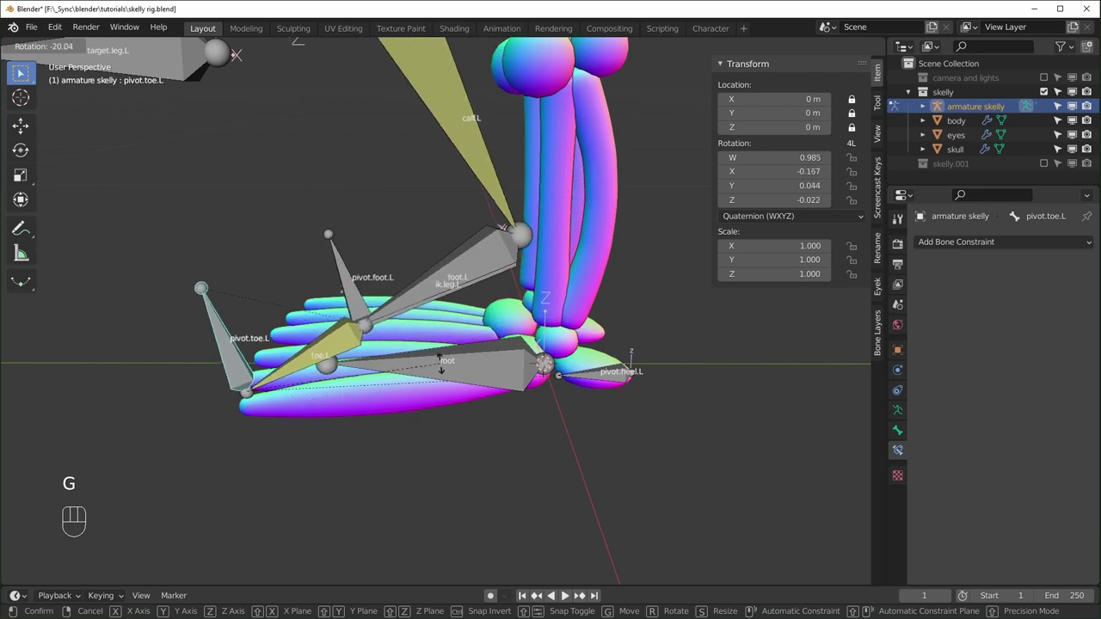
{"action": "right_click", "coordinate": [437, 366]}
Step: Lock the X, Y and Z location of pivot.foot.L and try moving the bone, cancelling the transform
{"action": "left_click", "coordinate": [381, 324]}
{"action": "key", "text": "g"}
{"action": "right_click", "coordinate": [516, 370]}
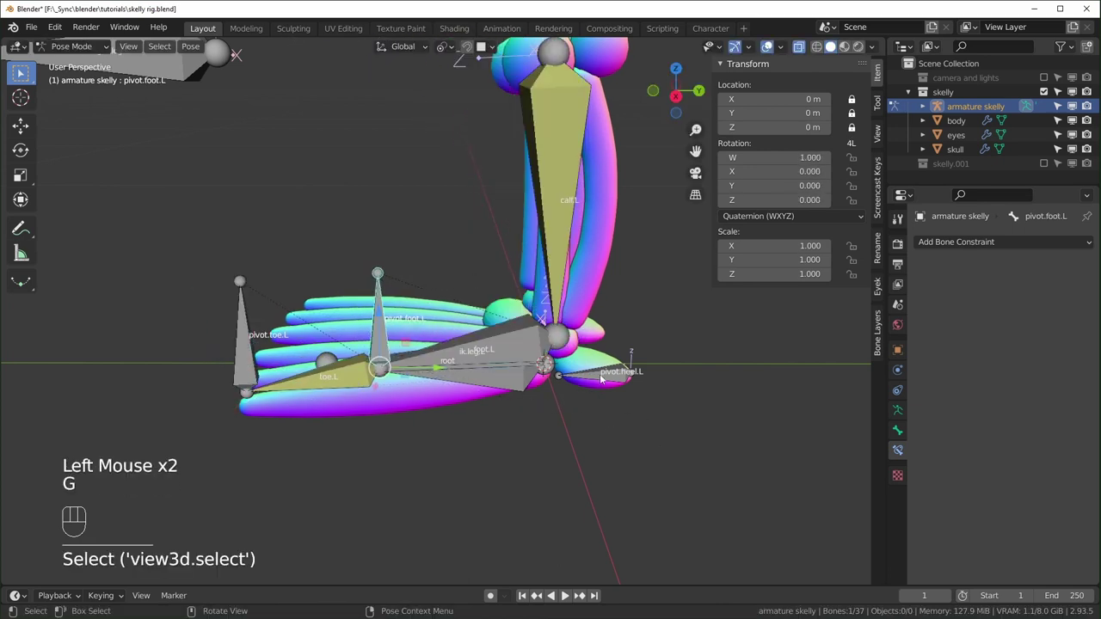
Step: Check ik.leg.L's location settings and test-move the foot with pivot.heel.L, cancelling the move
{"action": "left_click", "coordinate": [503, 351]}
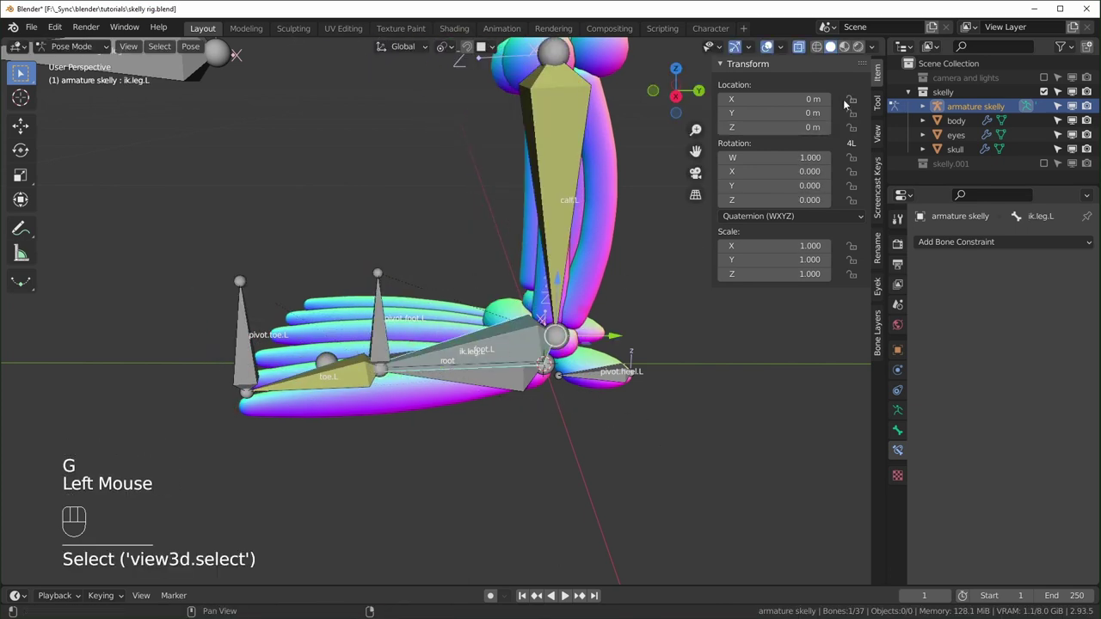
{"action": "left_click", "coordinate": [602, 371]}
{"action": "key", "text": "g"}
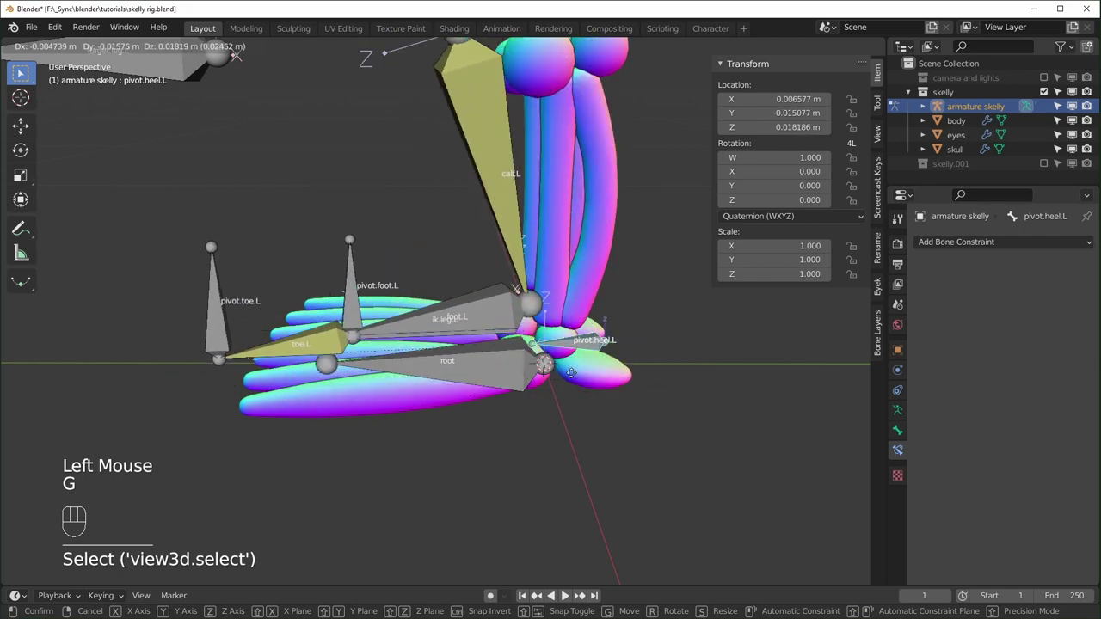
{"action": "right_click", "coordinate": [620, 347]}
Step: In Edit Mode, parent target.leg.L to pivot.heel.L with Keep Offset and test-rotate the heel bone in Pose Mode
{"action": "middle_click_drag", "start_coordinate": [461, 440], "coordinate": [523, 427]}
{"action": "scroll", "coordinate": [479, 432], "scroll_direction": "up", "scroll_amount": 1}
{"action": "scroll", "coordinate": [523, 426], "scroll_direction": "down", "scroll_amount": 3}
{"action": "scroll", "coordinate": [524, 431], "scroll_direction": "up", "scroll_amount": 1}
{"action": "key", "text": "r"}
{"action": "middle_click_drag", "start_coordinate": [361, 330], "coordinate": [352, 306]}
{"action": "scroll", "coordinate": [372, 361], "scroll_direction": "down", "scroll_amount": 1}
{"action": "scroll", "coordinate": [372, 361], "scroll_direction": "up", "scroll_amount": 1}
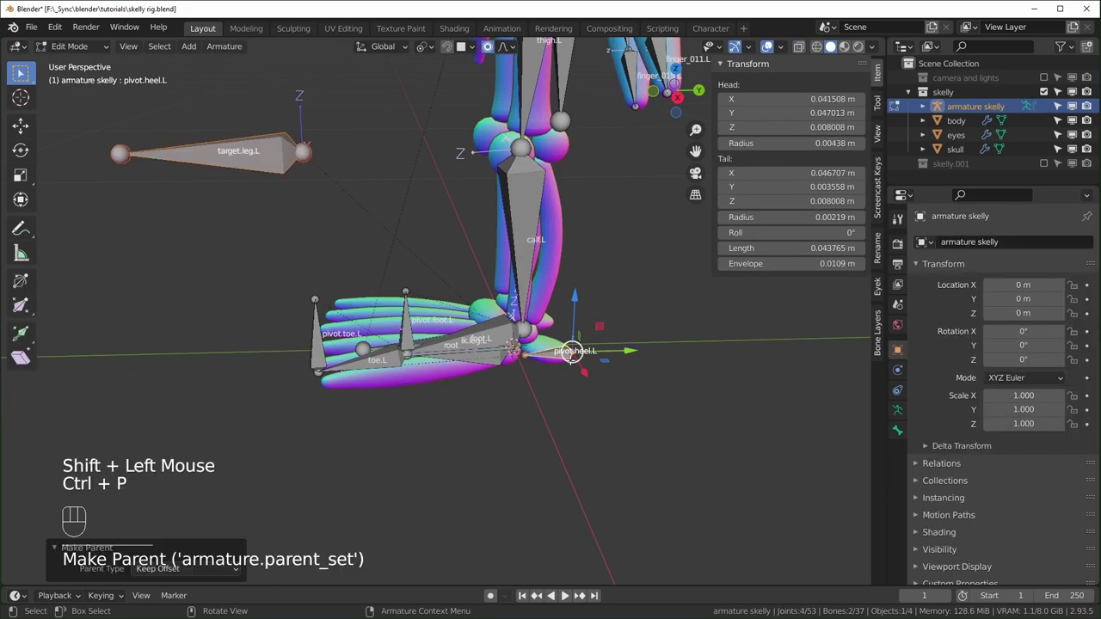
{"action": "key", "text": "Tab"}
{"action": "middle_click_drag", "start_coordinate": [545, 427], "coordinate": [540, 392]}
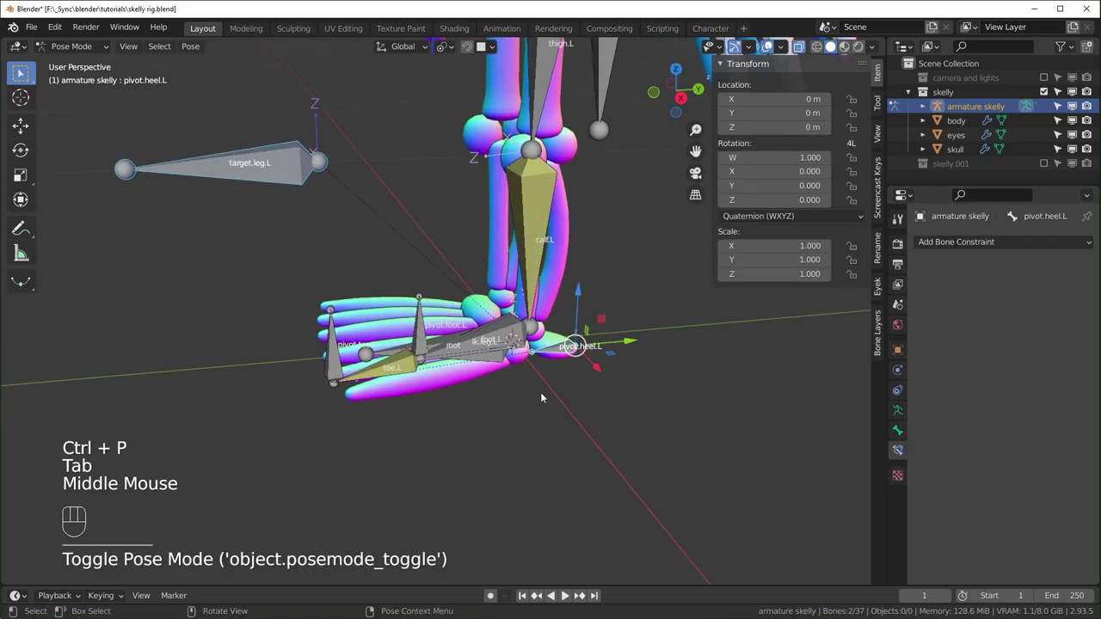
{"action": "key", "text": "r"}
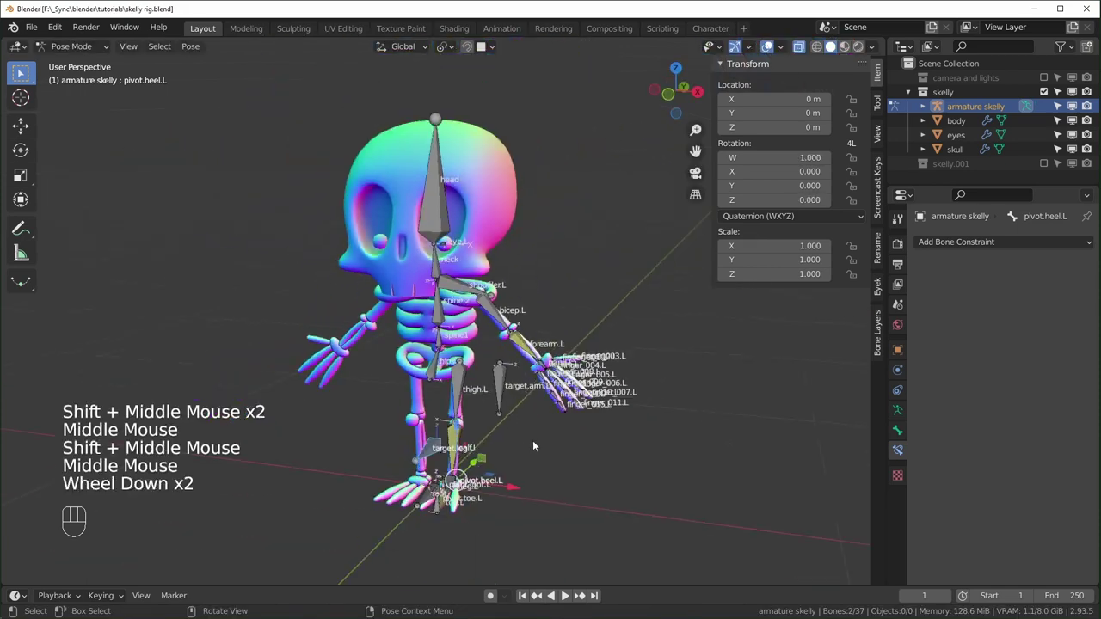
Step: Test-rotate the hips bone and cancel the rotation
{"action": "middle_click_drag", "start_coordinate": [534, 445], "coordinate": [397, 439]}
{"action": "middle_click_drag", "start_coordinate": [292, 193], "coordinate": [378, 234]}
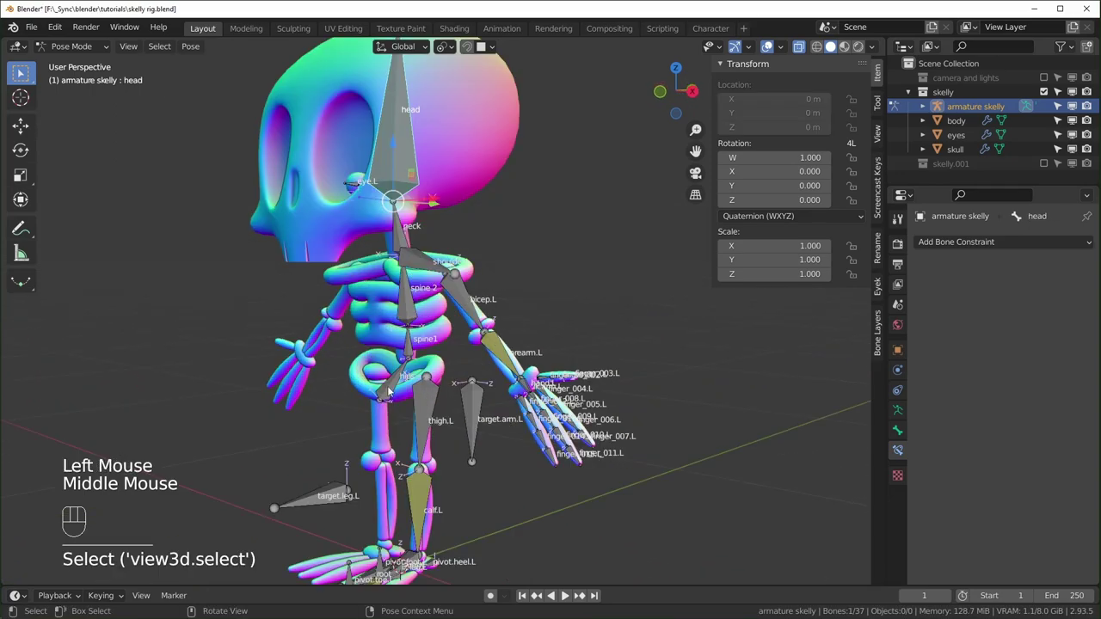
{"action": "left_click", "coordinate": [387, 391]}
{"action": "key", "text": "r"}
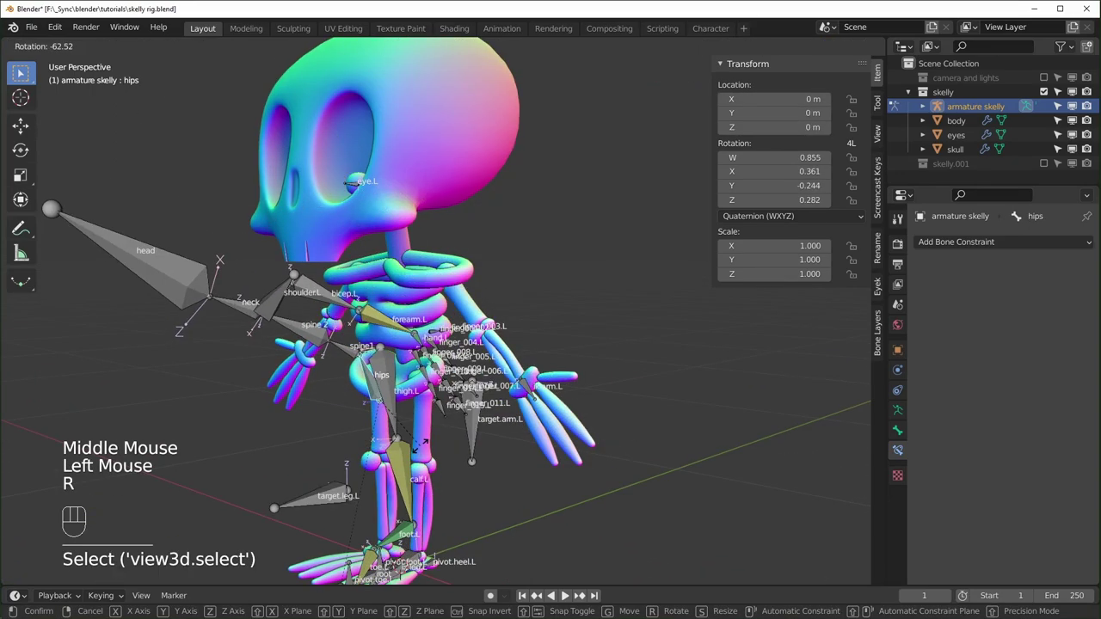
{"action": "right_click", "coordinate": [364, 452]}
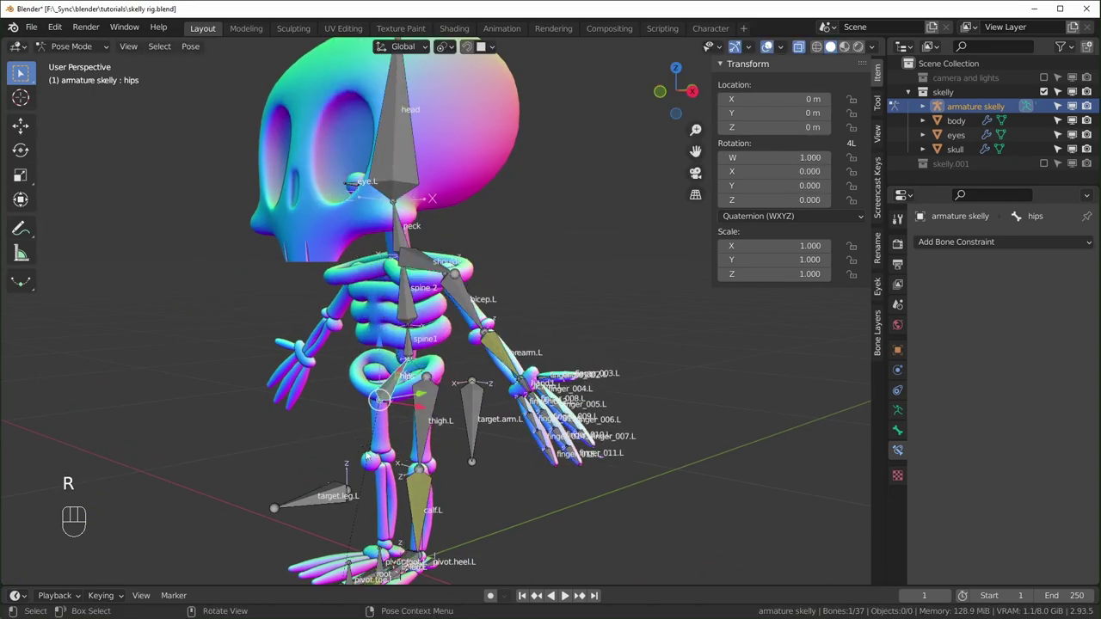
Step: In Edit Mode, duplicate the head bone in place and lengthen the copy to about 0.362 m
{"action": "middle_click_drag", "start_coordinate": [332, 249], "coordinate": [447, 198]}
{"action": "scroll", "coordinate": [448, 198], "scroll_direction": "down", "scroll_amount": 1}
{"action": "middle_click_drag", "start_coordinate": [516, 184], "coordinate": [408, 182]}
{"action": "left_click", "coordinate": [406, 181]}
{"action": "key", "text": "Tab"}
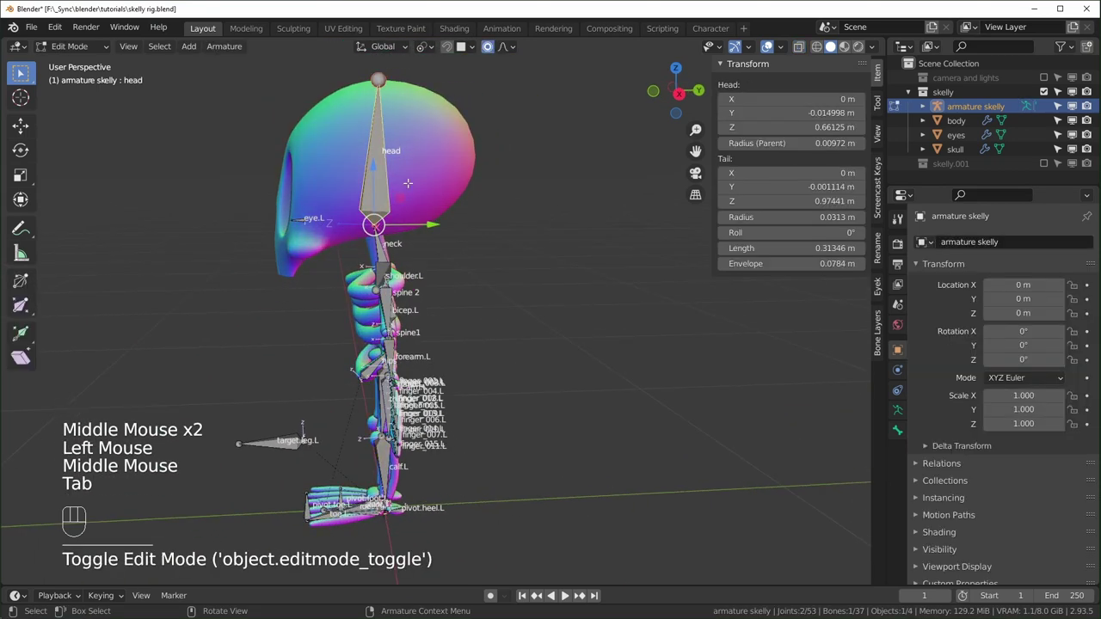
{"action": "scroll", "coordinate": [408, 182], "scroll_direction": "up", "scroll_amount": 1}
{"action": "middle_click_drag", "start_coordinate": [482, 168], "coordinate": [499, 236], "text": "shift"}
{"action": "key", "text": "shift+d"}
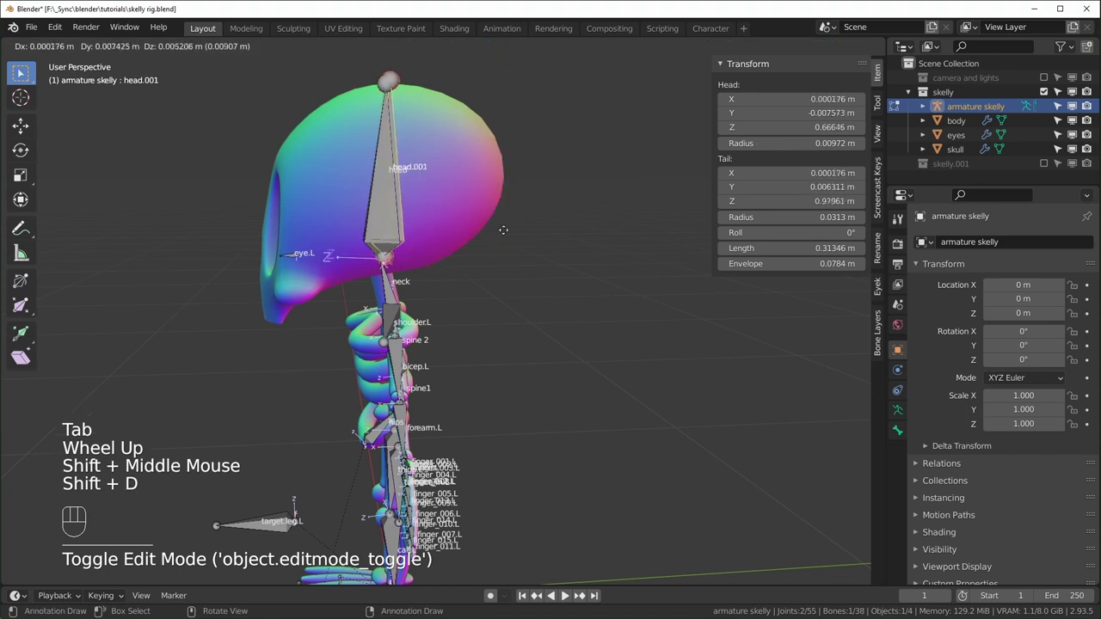
{"action": "left_click_drag", "start_coordinate": [816, 248], "coordinate": [860, 248], "text": "shift"}
Step: Clear the parent of the duplicated head bone and rename it ik.spine
{"action": "key", "text": "alt+p"}
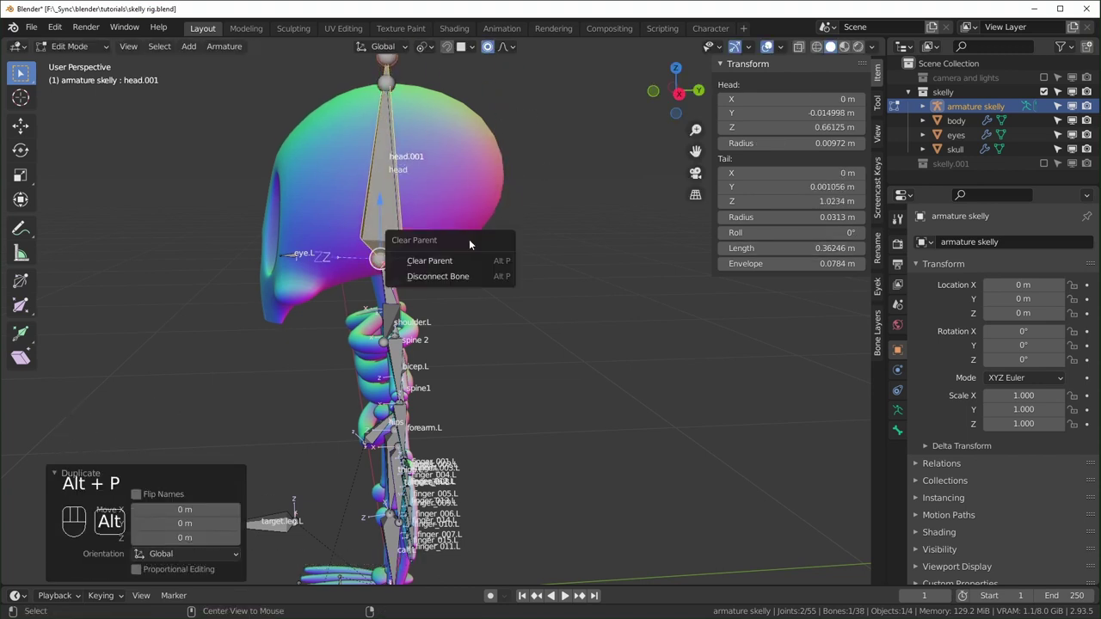
{"action": "left_click", "coordinate": [447, 261]}
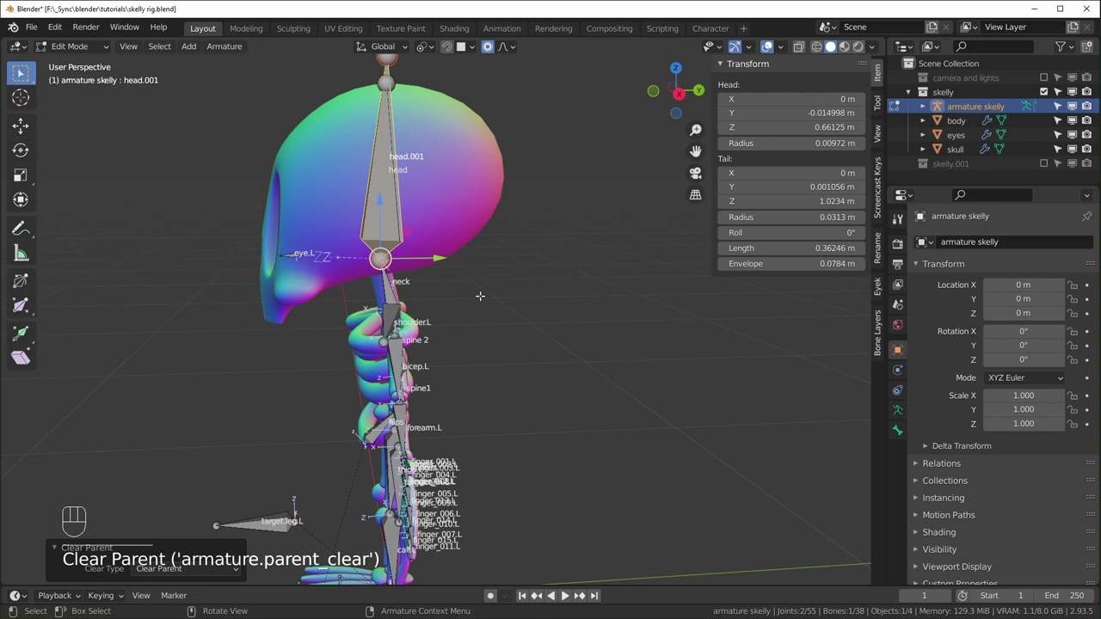
{"action": "key", "text": "F2"}
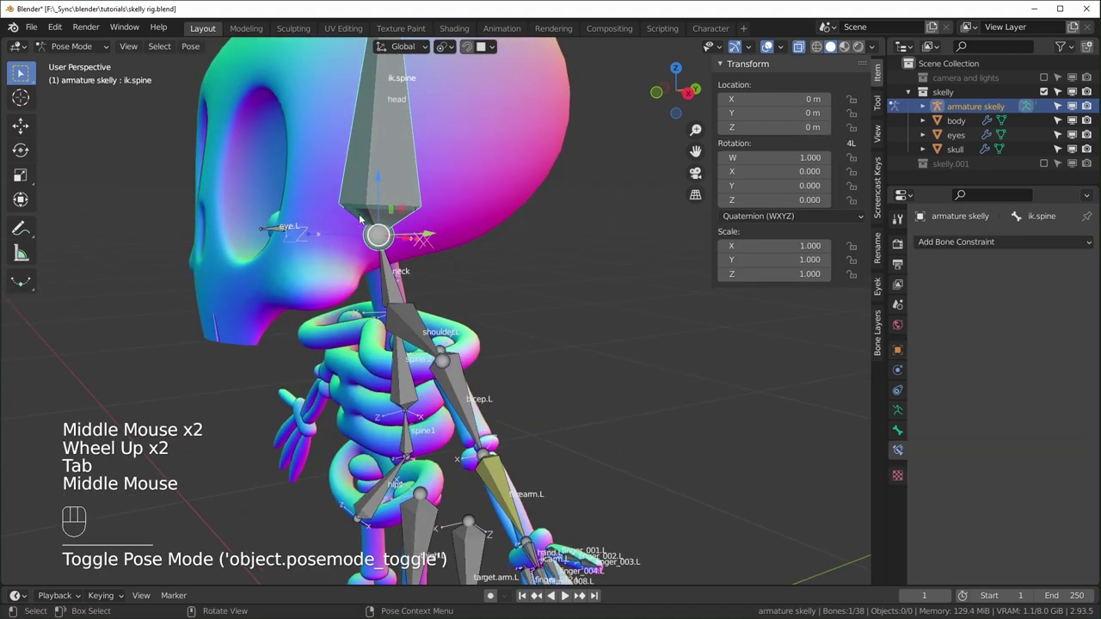
Step: In Pose Mode, add an IK constraint to the neck bone with ik.spine as its target
{"action": "scroll", "coordinate": [412, 94], "scroll_direction": "down", "scroll_amount": 2}
{"action": "scroll", "coordinate": [412, 95], "scroll_direction": "up", "scroll_amount": 2}
{"action": "middle_click_drag", "start_coordinate": [396, 275], "coordinate": [398, 292]}
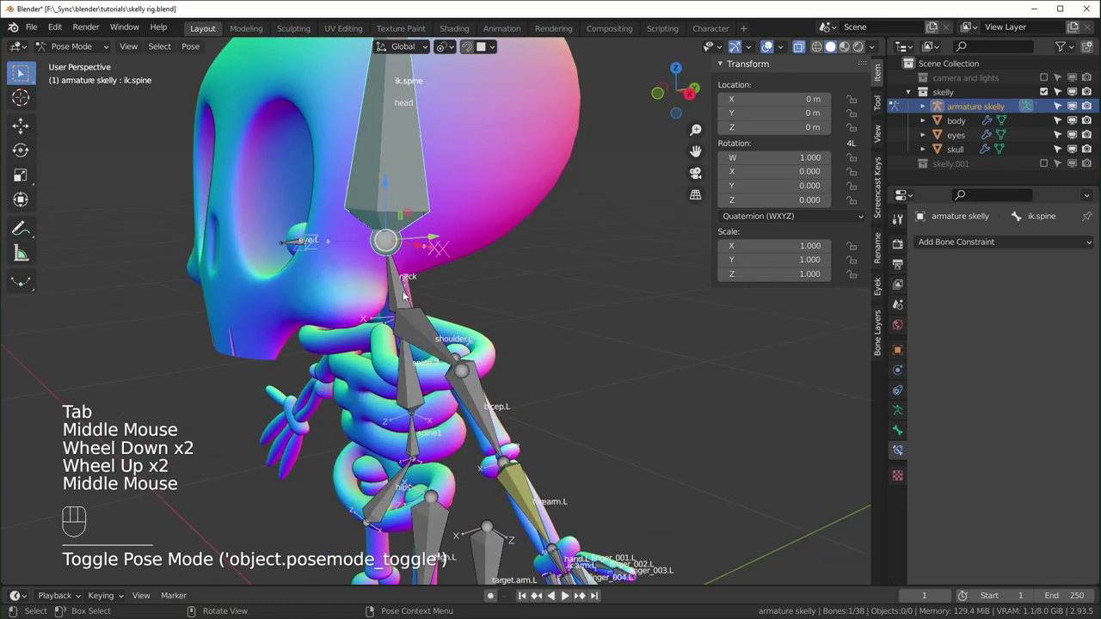
{"action": "left_click", "coordinate": [398, 292], "text": "shift"}
{"action": "key", "text": "shift+i"}
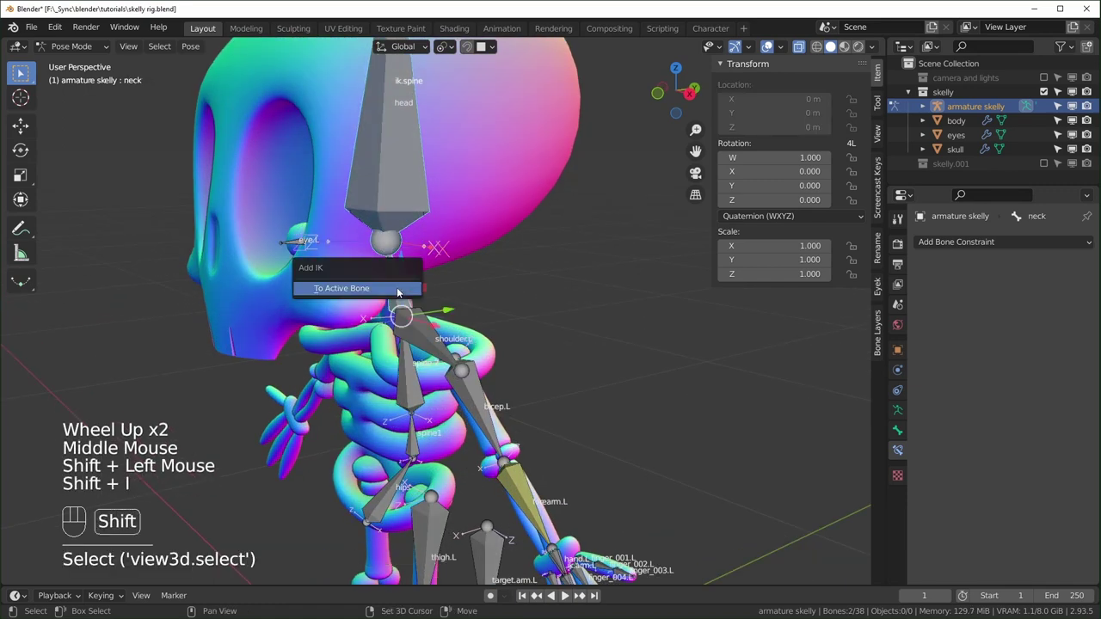
{"action": "left_click", "coordinate": [397, 292]}
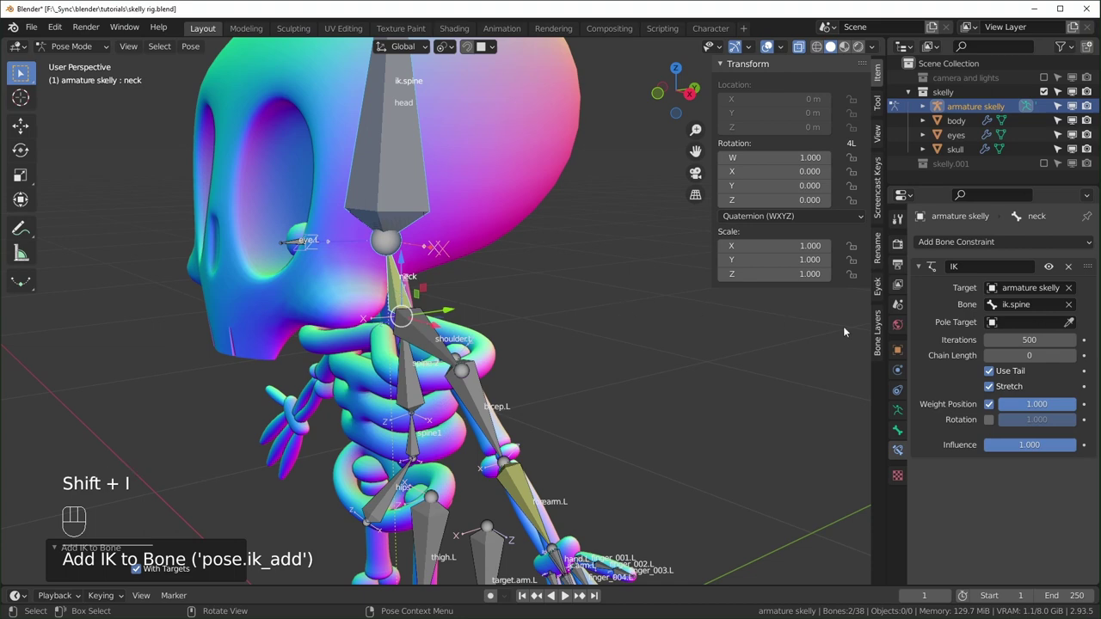
Step: Set the chain length of the neck's IK constraint to 3
{"action": "middle_click_drag", "start_coordinate": [516, 344], "coordinate": [533, 387]}
{"action": "scroll", "coordinate": [534, 387], "scroll_direction": "up", "scroll_amount": 2}
{"action": "middle_click_drag", "start_coordinate": [533, 387], "coordinate": [535, 486], "text": "shift"}
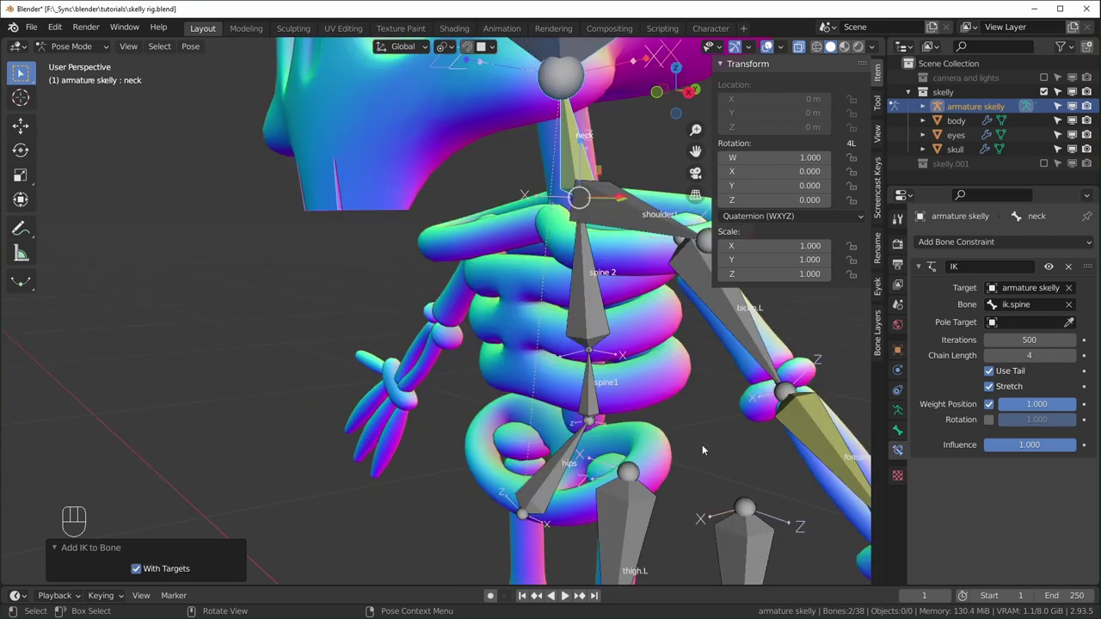
{"action": "left_click", "coordinate": [988, 356]}
{"action": "scroll", "coordinate": [571, 400], "scroll_direction": "down", "scroll_amount": 2}
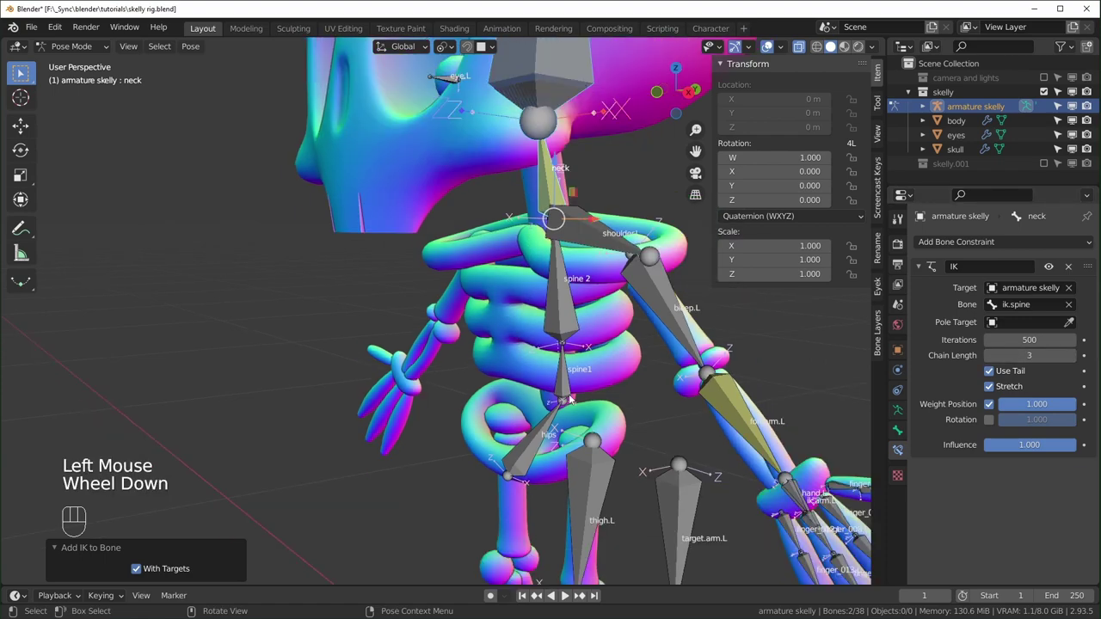
Step: Test-rotate the hips against the new spine IK, cancel the rotation and undo the selection change
{"action": "scroll", "coordinate": [571, 400], "scroll_direction": "up", "scroll_amount": 1}
{"action": "scroll", "coordinate": [571, 400], "scroll_direction": "down", "scroll_amount": 1}
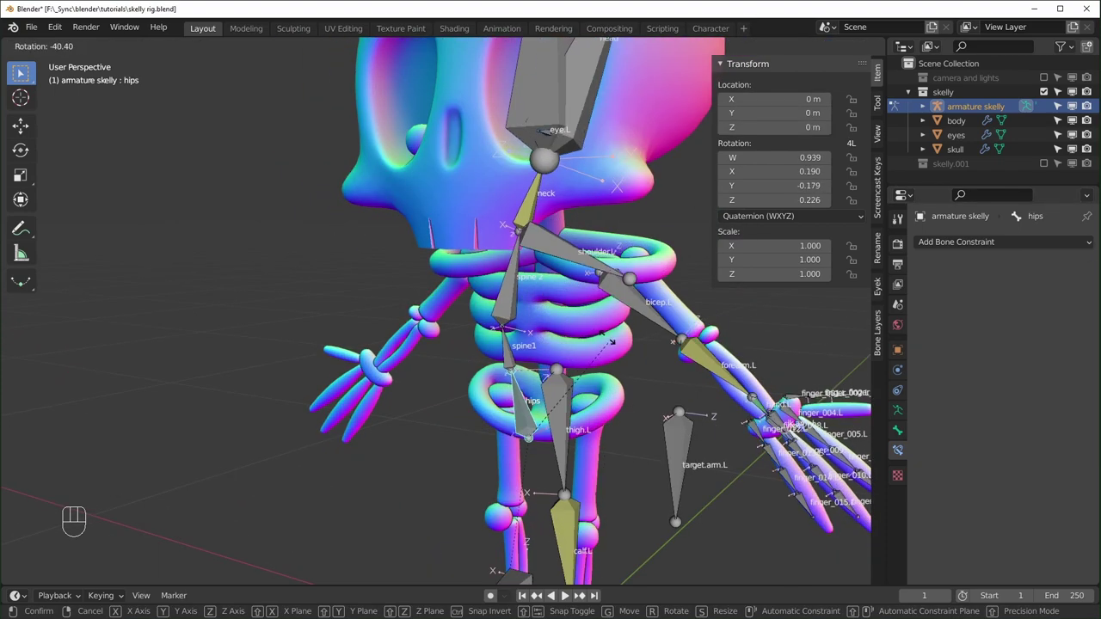
{"action": "right_click", "coordinate": [602, 380]}
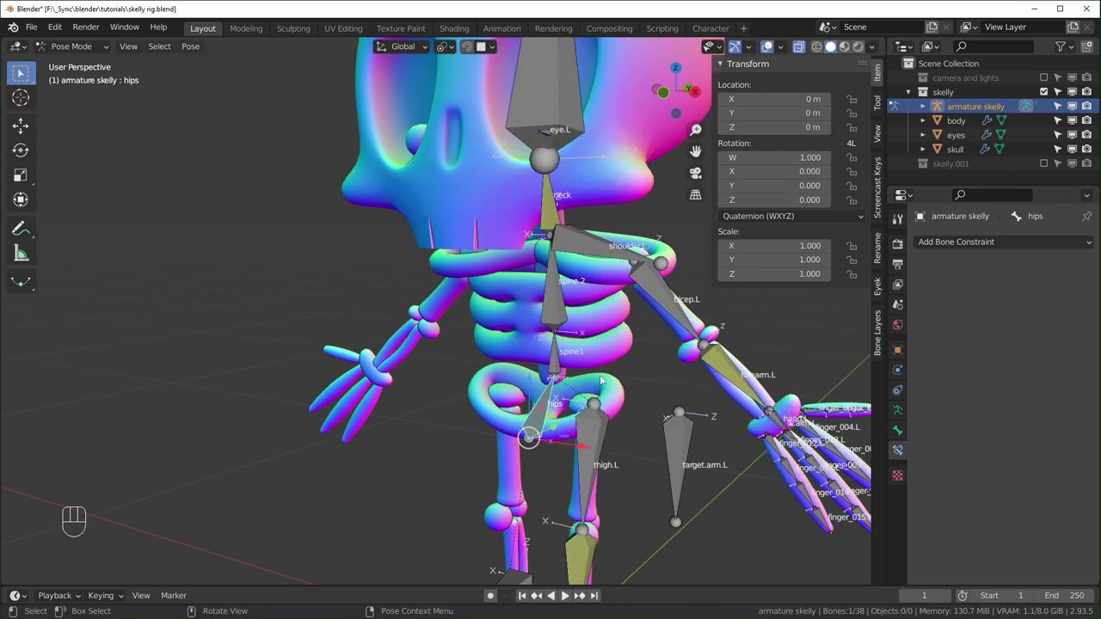
{"action": "left_click", "coordinate": [543, 92]}
{"action": "key", "text": "r"}
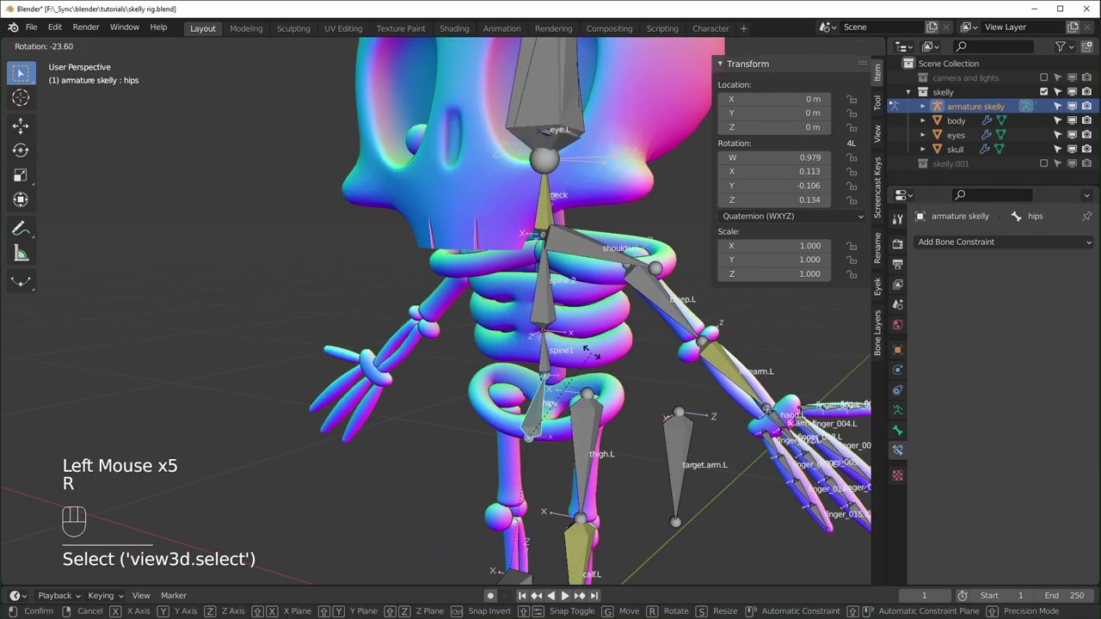
{"action": "right_click", "coordinate": [599, 384]}
{"action": "key", "text": "ctrl+z"}
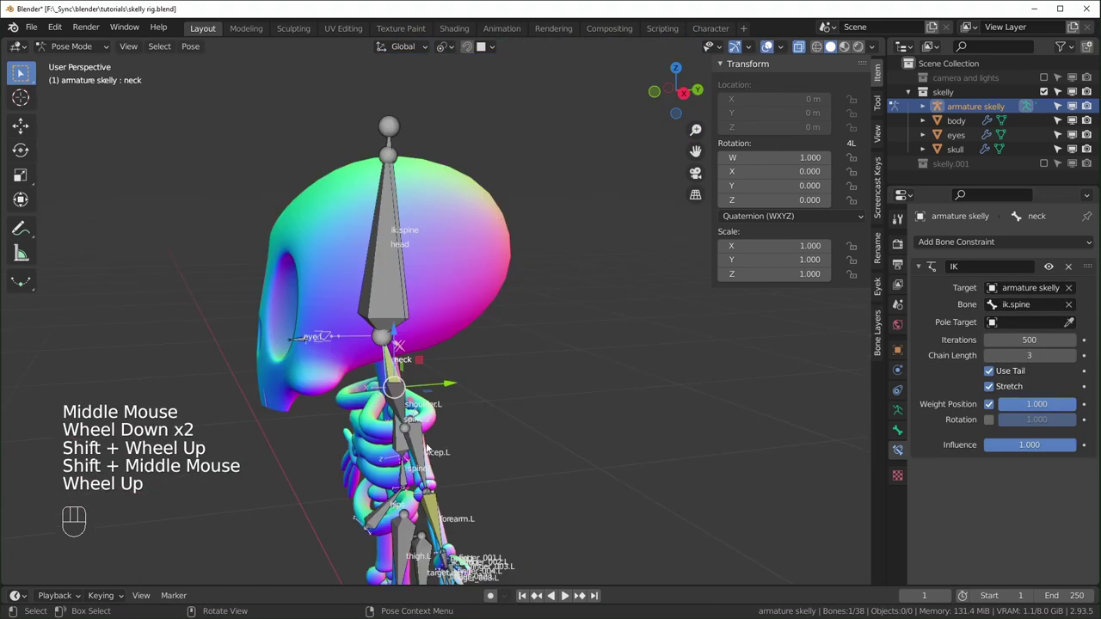
Step: Add a Copy Rotation constraint to the head bone, targeting the ik.spine bone of armature skelly
{"action": "scroll", "coordinate": [444, 397], "scroll_direction": "up", "scroll_amount": 1}
{"action": "middle_click_drag", "start_coordinate": [443, 398], "coordinate": [426, 450]}
{"action": "scroll", "coordinate": [420, 398], "scroll_direction": "up", "scroll_amount": 1, "text": "shift"}
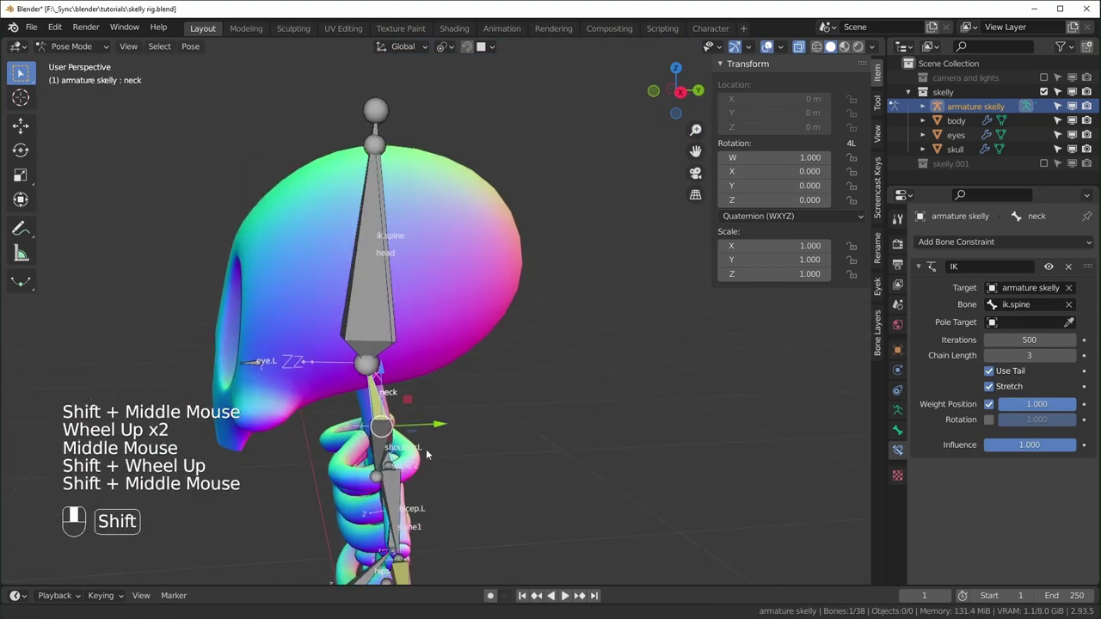
{"action": "scroll", "coordinate": [394, 366], "scroll_direction": "up", "scroll_amount": 1}
{"action": "left_click", "coordinate": [354, 169]}
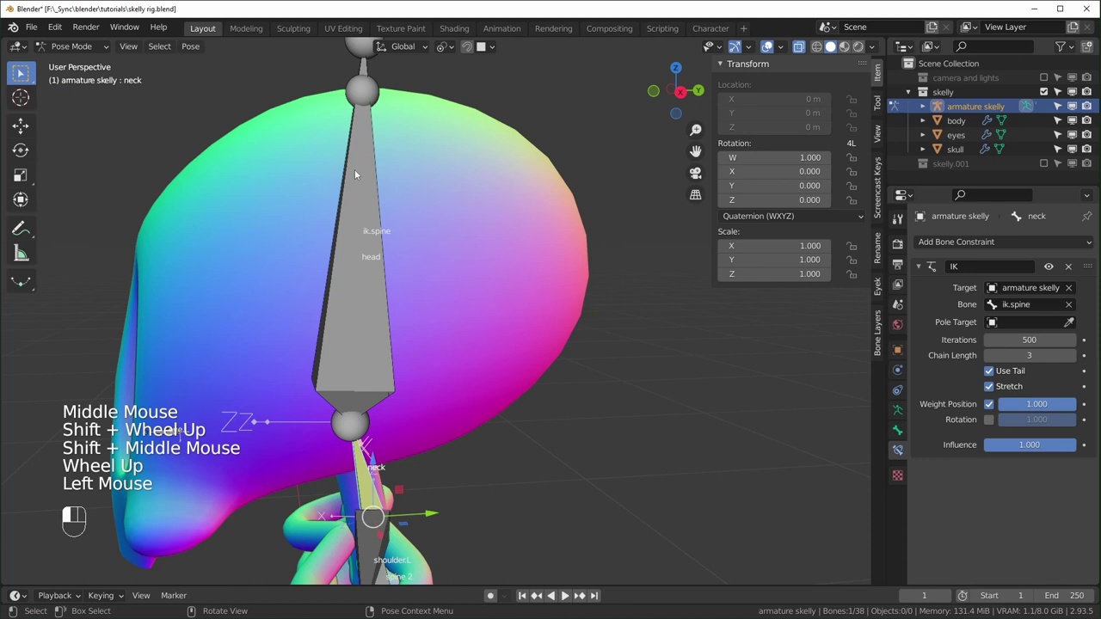
{"action": "left_click", "coordinate": [365, 126]}
{"action": "left_click", "coordinate": [955, 241]}
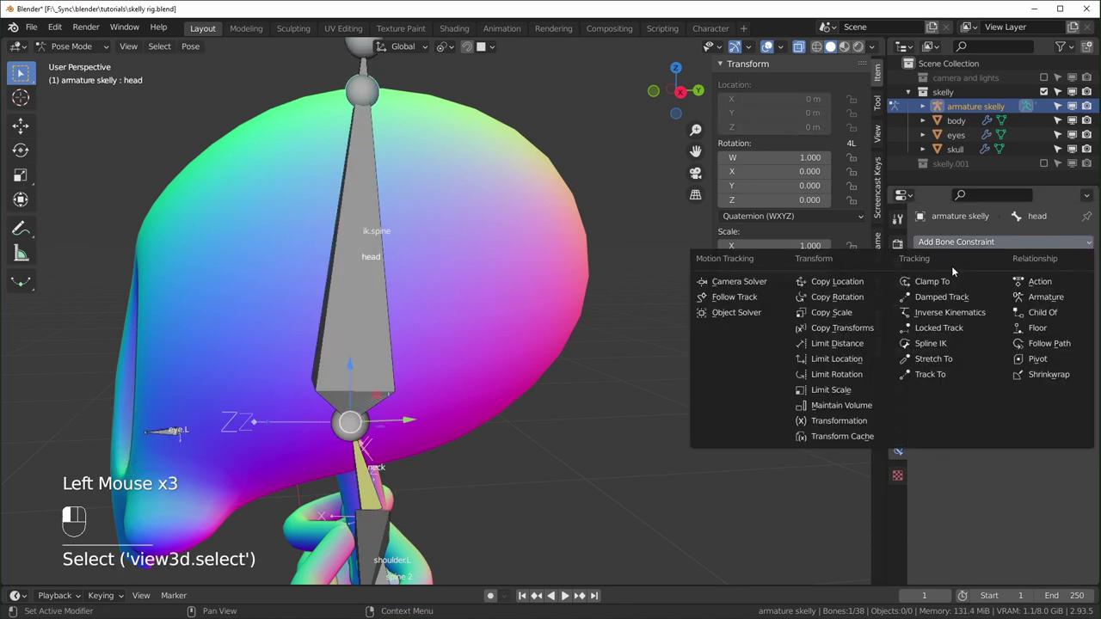
{"action": "left_click", "coordinate": [849, 299]}
{"action": "left_click_drag", "start_coordinate": [1030, 287], "coordinate": [1003, 332]}
{"action": "left_click", "coordinate": [1021, 307]}
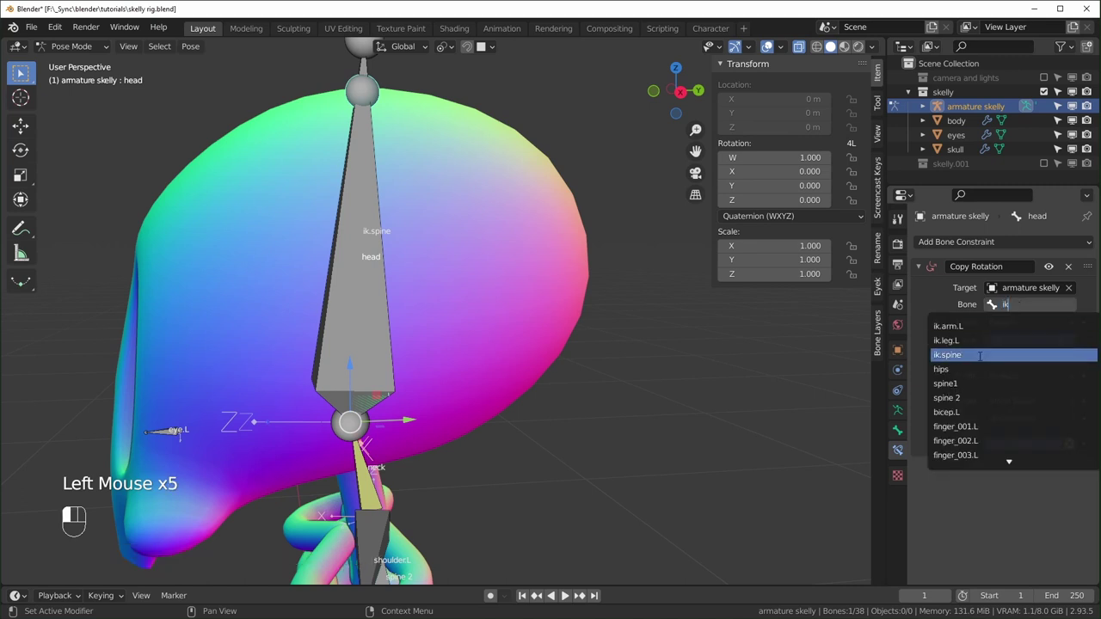
{"action": "left_click", "coordinate": [959, 354]}
Step: Test-move and rotate ik.spine, and clear the location and rotation of all bones
{"action": "scroll", "coordinate": [407, 409], "scroll_direction": "down", "scroll_amount": 2}
{"action": "middle_click_drag", "start_coordinate": [413, 410], "coordinate": [407, 409]}
{"action": "middle_click_drag", "start_coordinate": [407, 409], "coordinate": [469, 315], "text": "shift"}
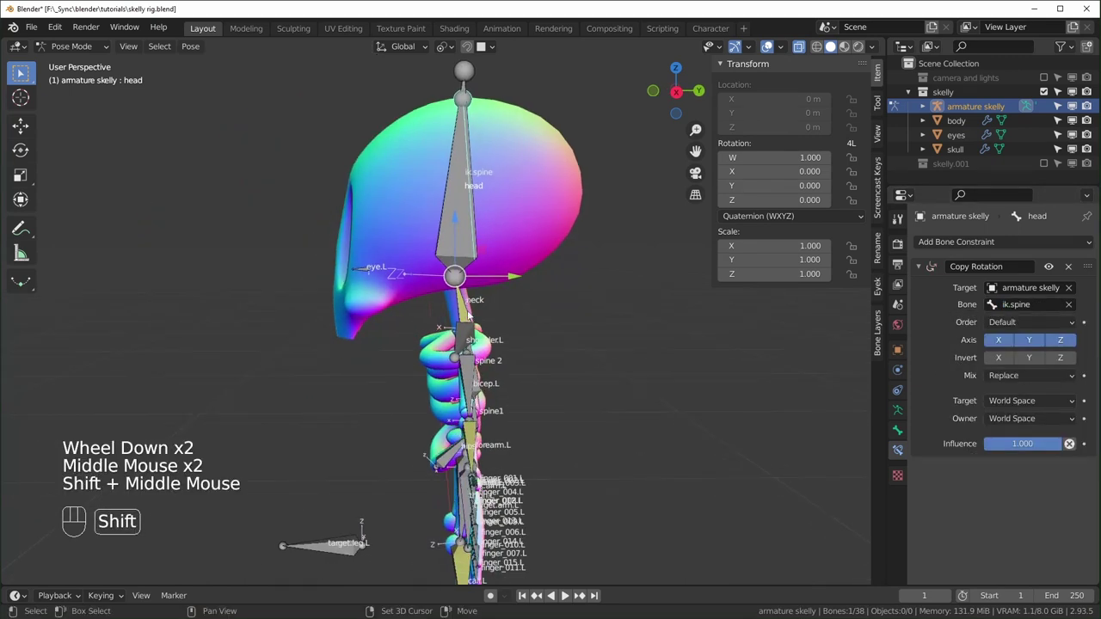
{"action": "left_click", "coordinate": [465, 86]}
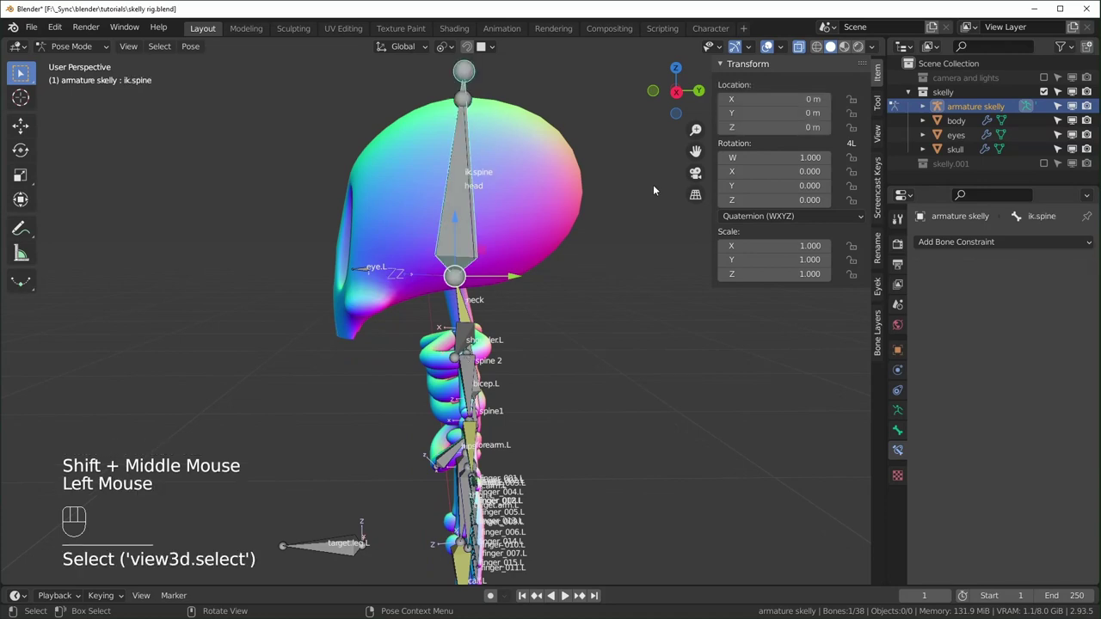
{"action": "key", "text": "g"}
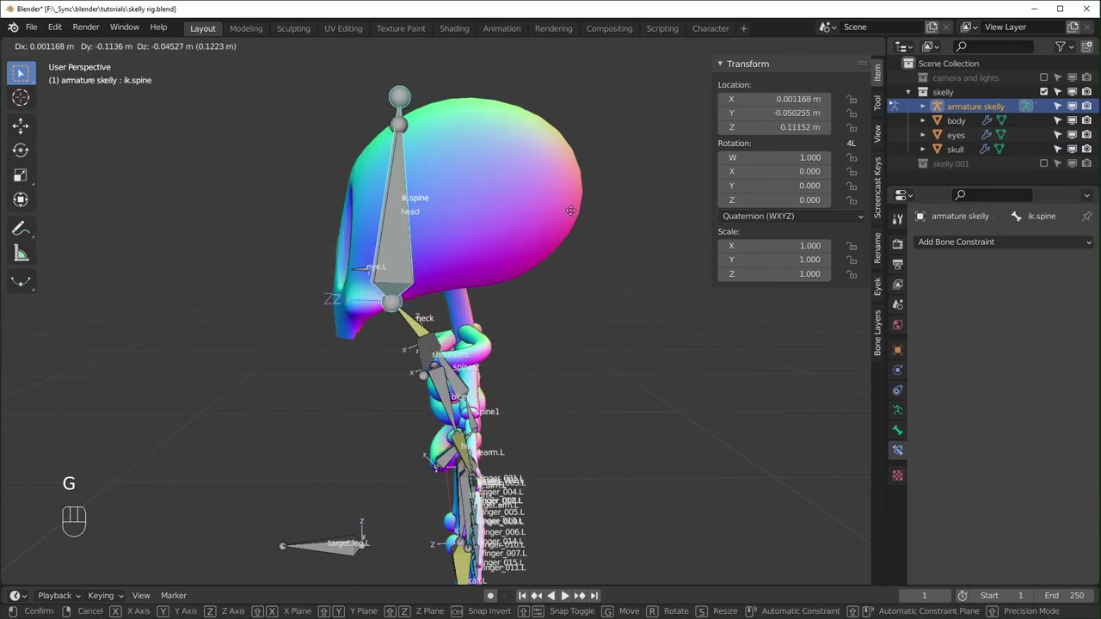
{"action": "key", "text": "r"}
{"action": "key", "text": "a"}
{"action": "middle_click_drag", "start_coordinate": [646, 189], "coordinate": [548, 470]}
{"action": "key", "text": "alt+g"}
{"action": "key", "text": "alt+r"}
Step: Select the hips bone and test-move it
{"action": "left_click", "coordinate": [507, 454]}
{"action": "left_click", "coordinate": [508, 454]}
{"action": "key", "text": "g"}
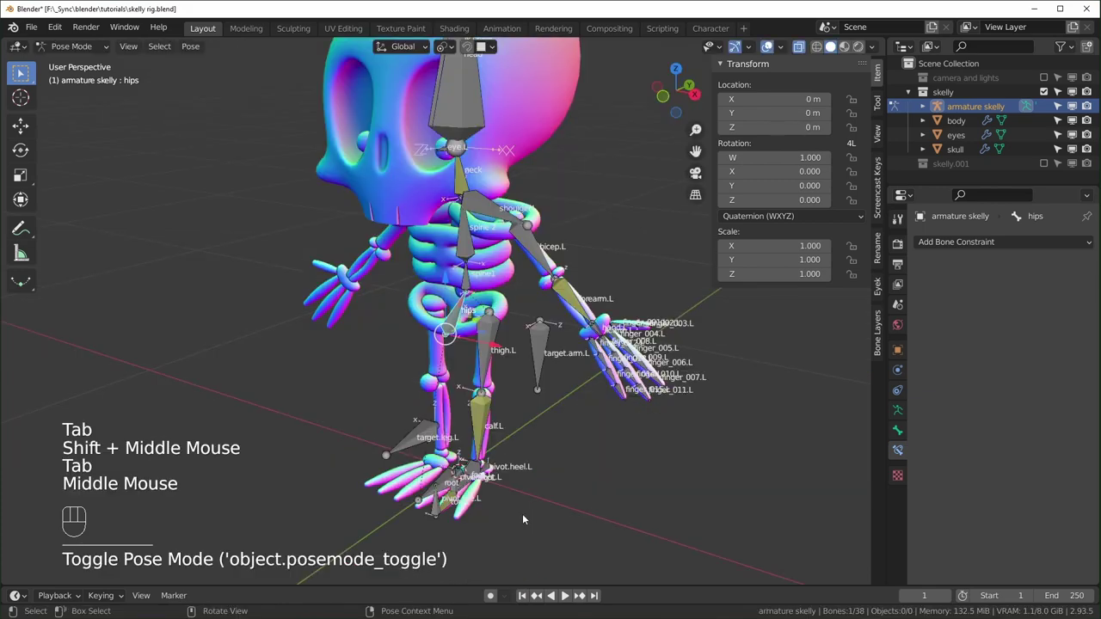
Step: Select the root bone, test-move it and cancel the move
{"action": "middle_click_drag", "start_coordinate": [522, 513], "coordinate": [447, 488]}
{"action": "left_click", "coordinate": [447, 489]}
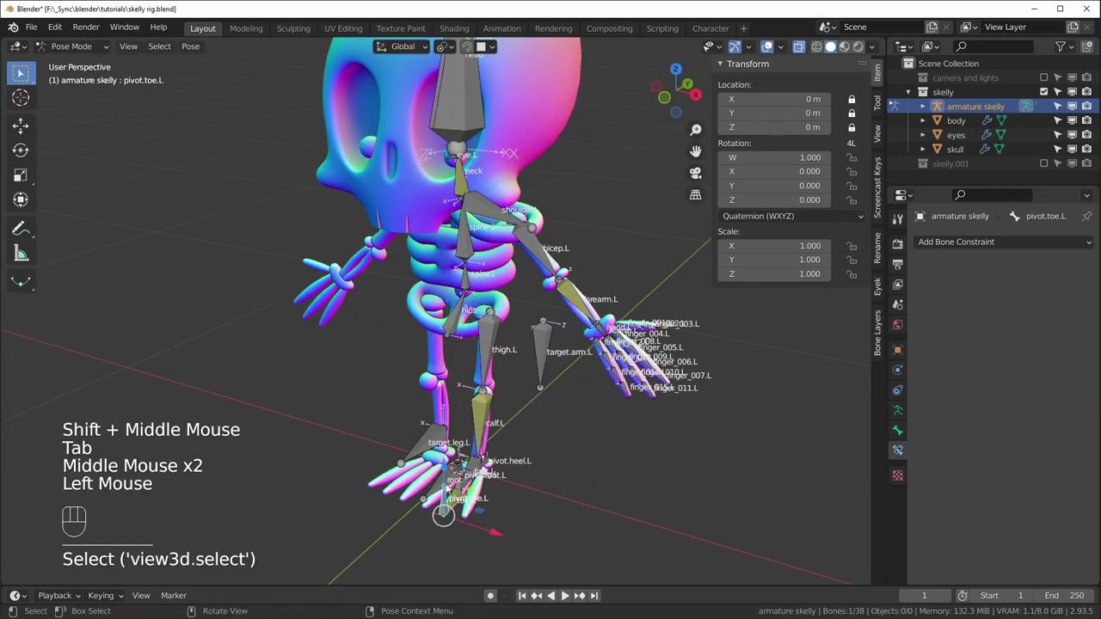
{"action": "left_click", "coordinate": [495, 488]}
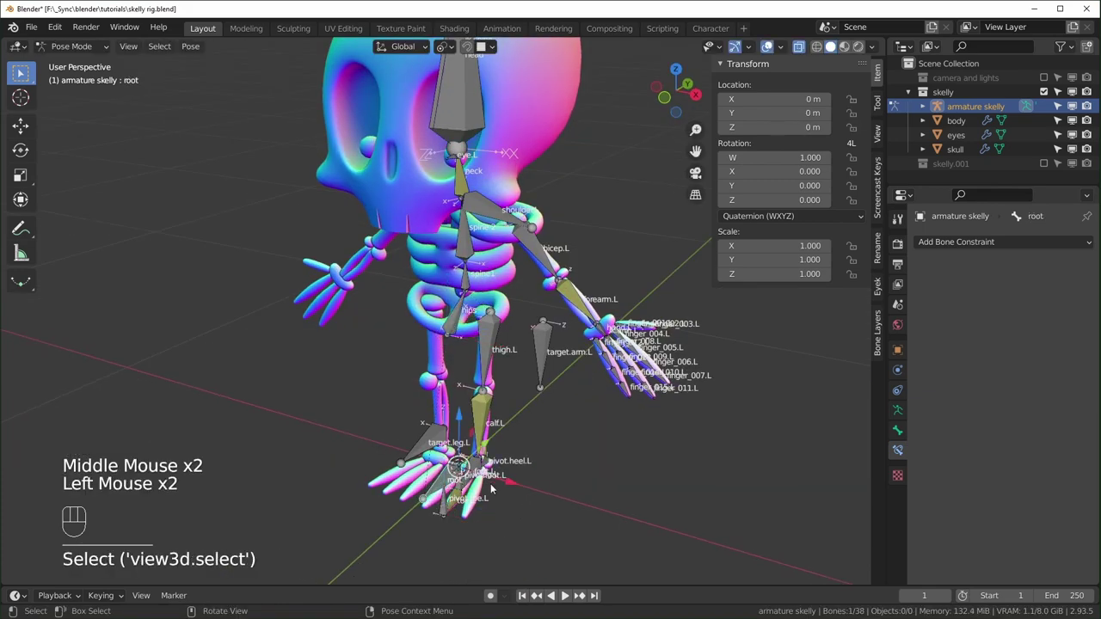
{"action": "key", "text": "g"}
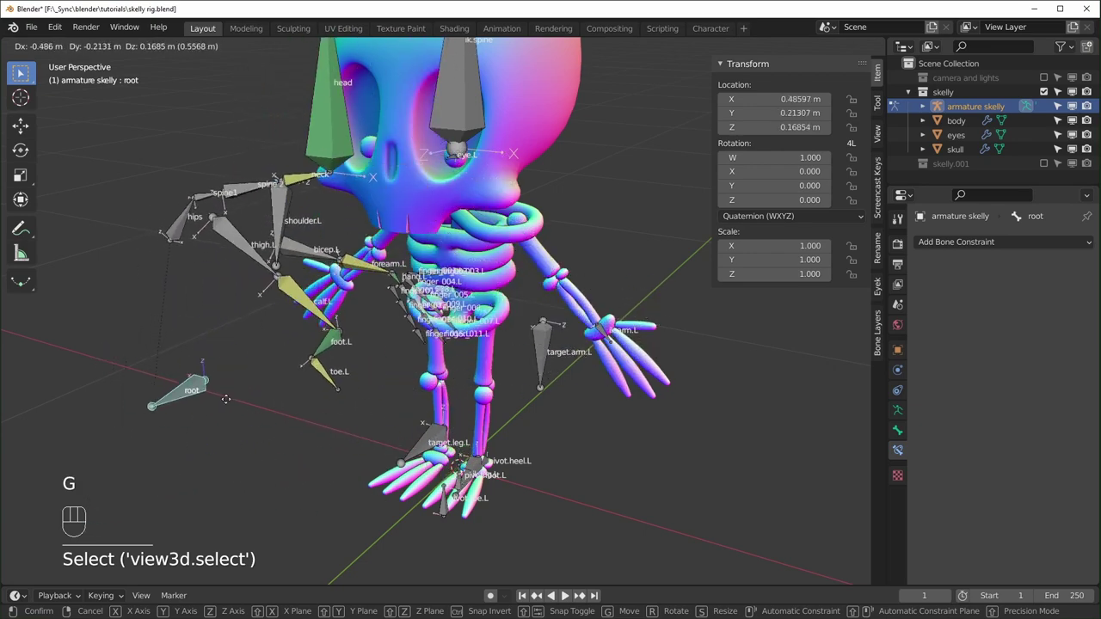
{"action": "right_click", "coordinate": [455, 433]}
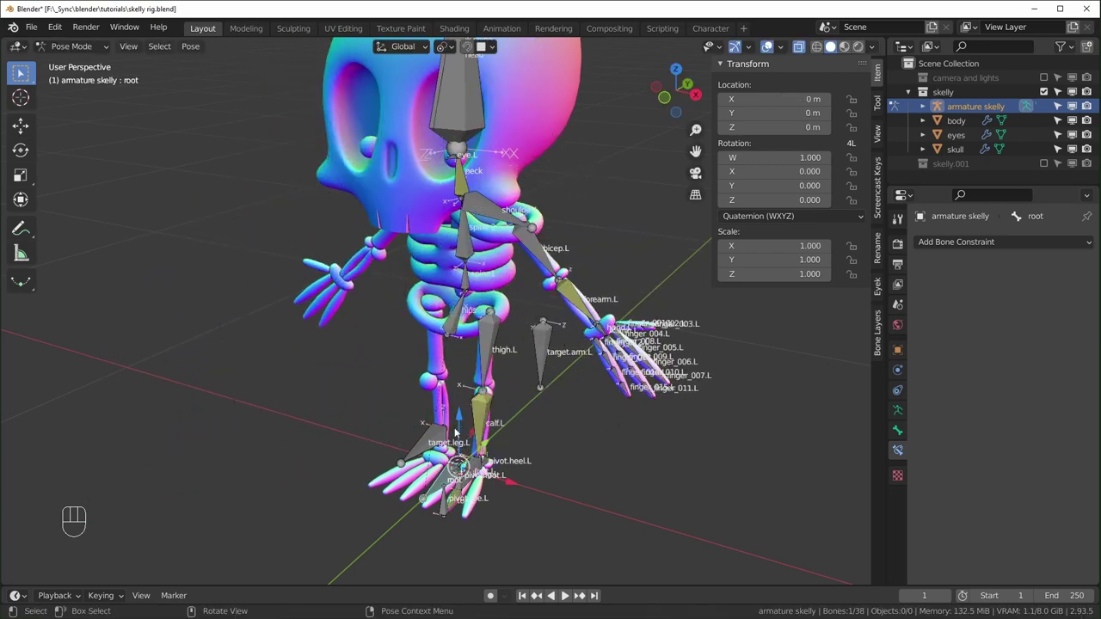
Step: Move the root bone away from the character by about -0.91 m in X and -0.32 m in Y
{"action": "middle_click_drag", "start_coordinate": [456, 432], "coordinate": [623, 402]}
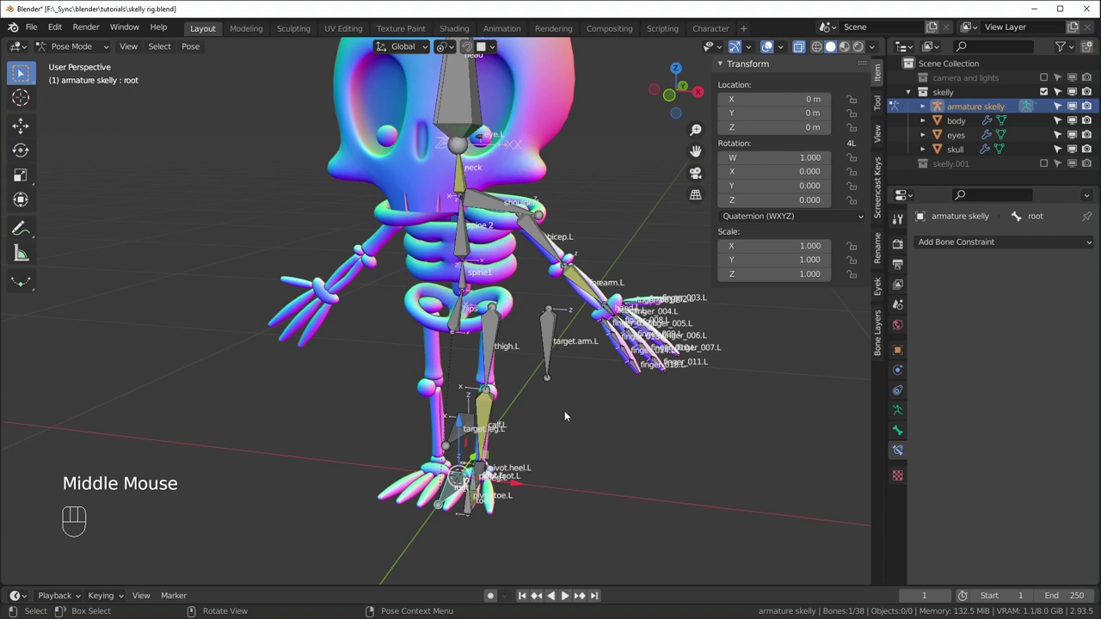
{"action": "key", "text": "Tab"}
{"action": "middle_click_drag", "start_coordinate": [564, 410], "coordinate": [558, 380]}
{"action": "key", "text": "Tab"}
{"action": "scroll", "coordinate": [563, 389], "scroll_direction": "down", "scroll_amount": 2}
{"action": "key", "text": "g"}
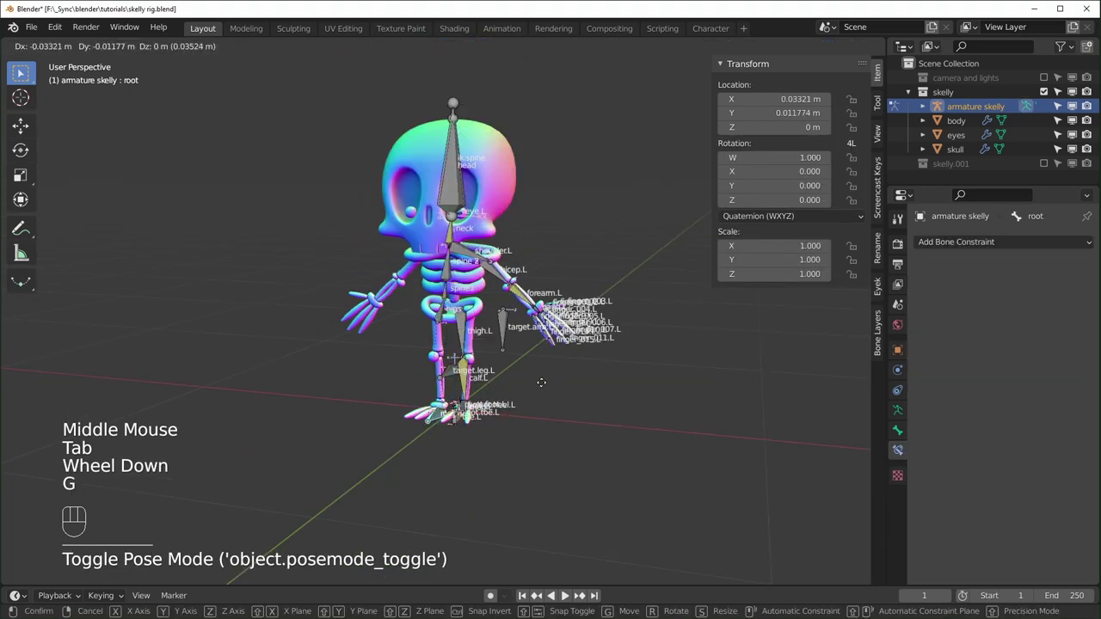
{"action": "left_click", "coordinate": [280, 371]}
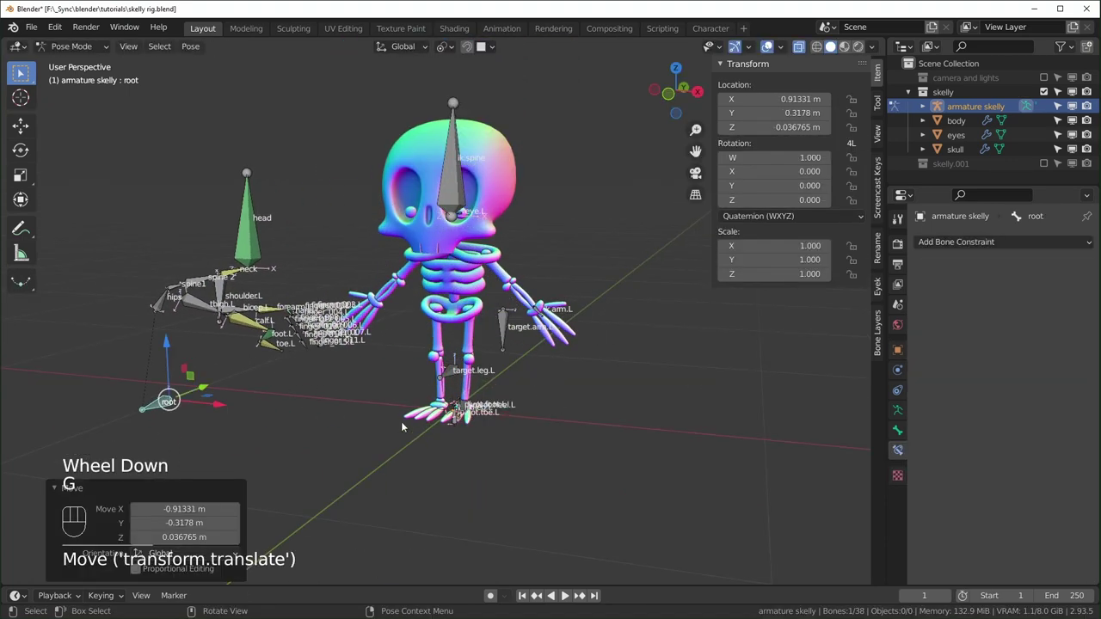
Step: Select the control bones left behind by the root: ik.spine, eye.L, ik.arm.L, target.arm.L, target.leg.L and the foot controls
{"action": "scroll", "coordinate": [401, 421], "scroll_direction": "up", "scroll_amount": 2}
{"action": "left_click", "coordinate": [440, 377]}
{"action": "scroll", "coordinate": [441, 378], "scroll_direction": "down", "scroll_amount": 2}
{"action": "middle_click_drag", "start_coordinate": [441, 378], "coordinate": [489, 319]}
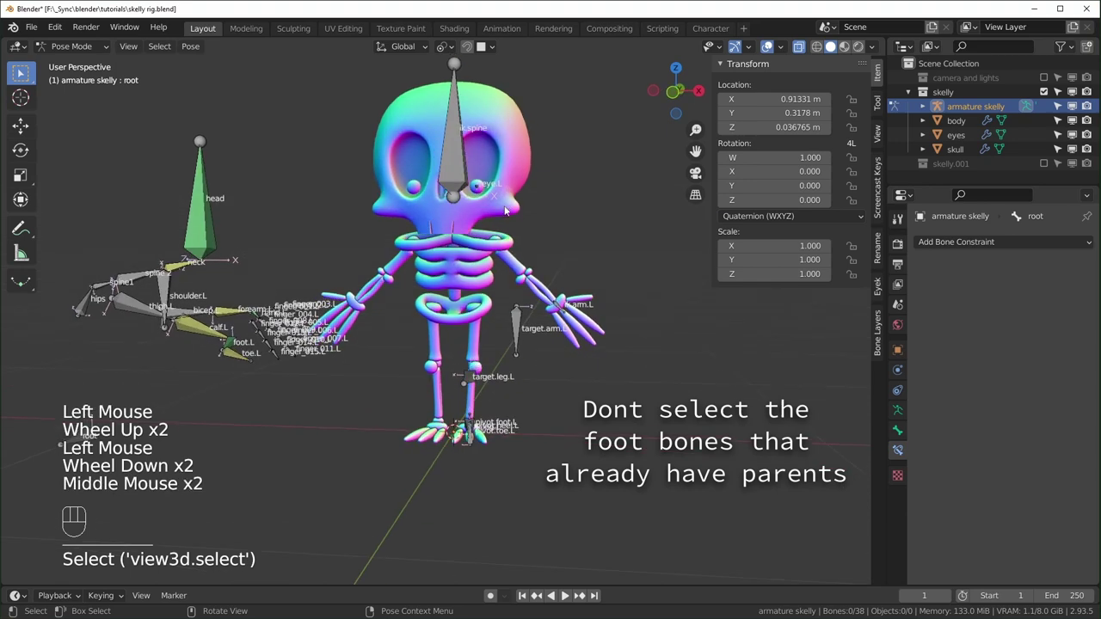
{"action": "key", "text": "c"}
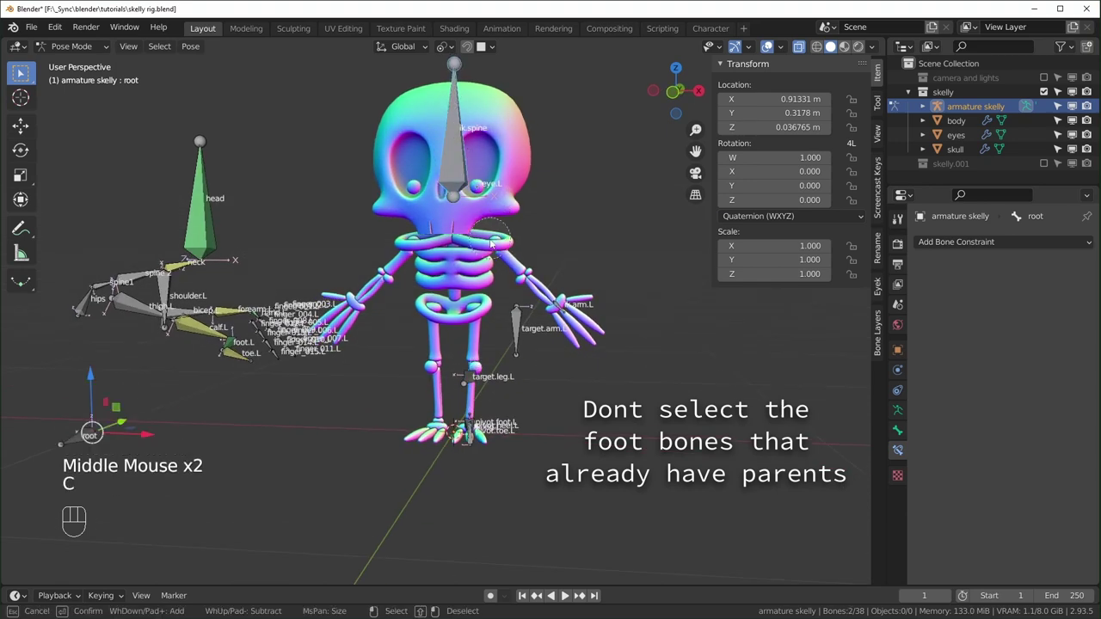
{"action": "left_click_drag", "start_coordinate": [548, 311], "coordinate": [471, 432]}
{"action": "right_click", "coordinate": [482, 440]}
{"action": "scroll", "coordinate": [532, 472], "scroll_direction": "up", "scroll_amount": 1}
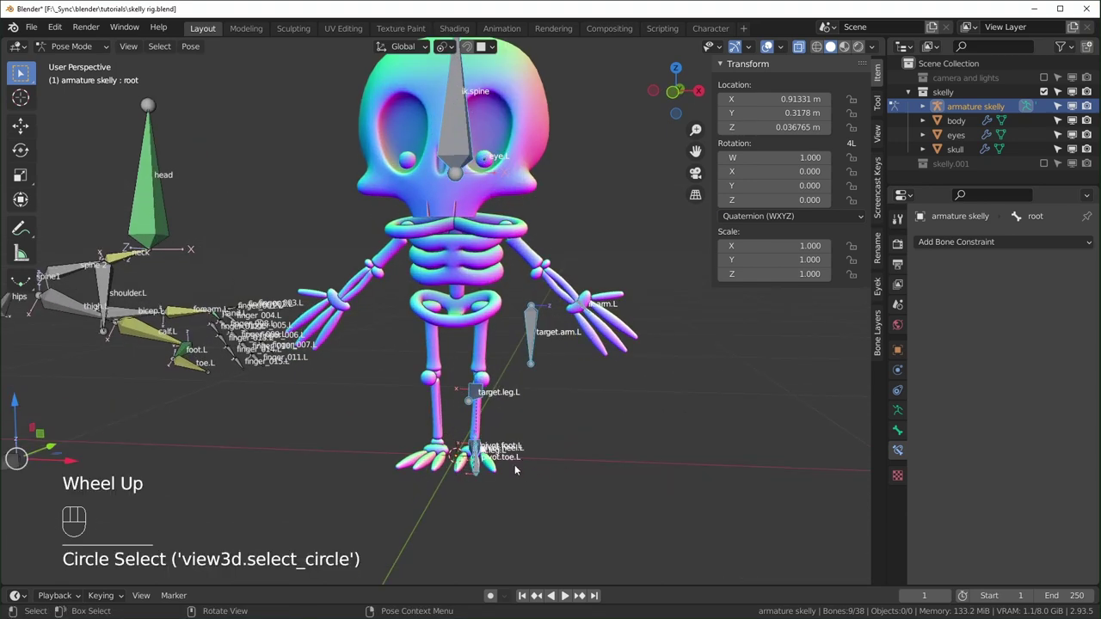
Step: In Edit Mode, add the root bone to the selection as active and parent the control bones to it with Keep Offset
{"action": "key", "text": "Tab"}
{"action": "scroll", "coordinate": [514, 465], "scroll_direction": "up", "scroll_amount": 2}
{"action": "middle_click_drag", "start_coordinate": [514, 464], "coordinate": [450, 467], "text": "shift"}
{"action": "scroll", "coordinate": [508, 409], "scroll_direction": "up", "scroll_amount": 2}
{"action": "left_click", "coordinate": [454, 377], "text": "shift"}
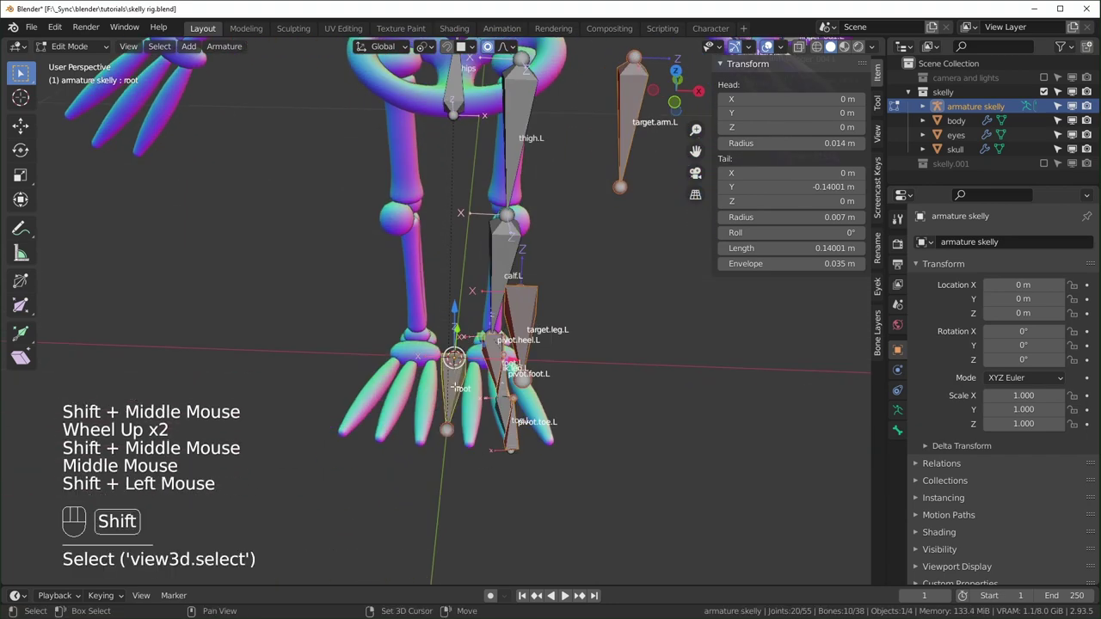
{"action": "key", "text": "ctrl+p"}
{"action": "left_click", "coordinate": [455, 384]}
{"action": "scroll", "coordinate": [455, 386], "scroll_direction": "down", "scroll_amount": 2}
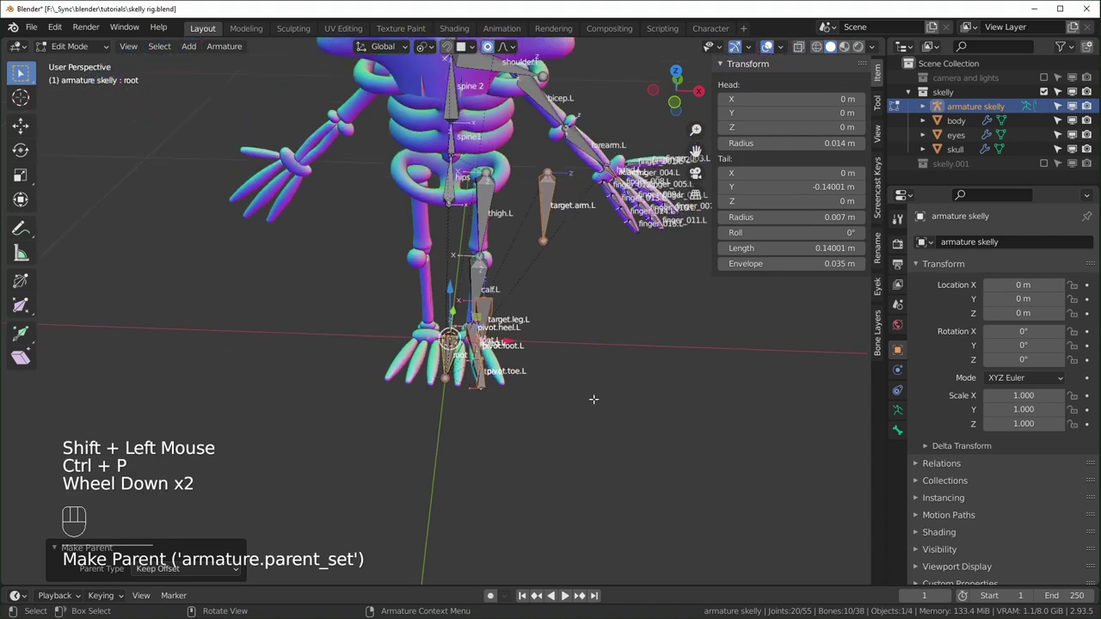
Step: Select the eye.L bone and parent it to the head bone instead of the root
{"action": "middle_click_drag", "start_coordinate": [455, 386], "coordinate": [478, 413]}
{"action": "middle_click", "coordinate": [478, 413]}
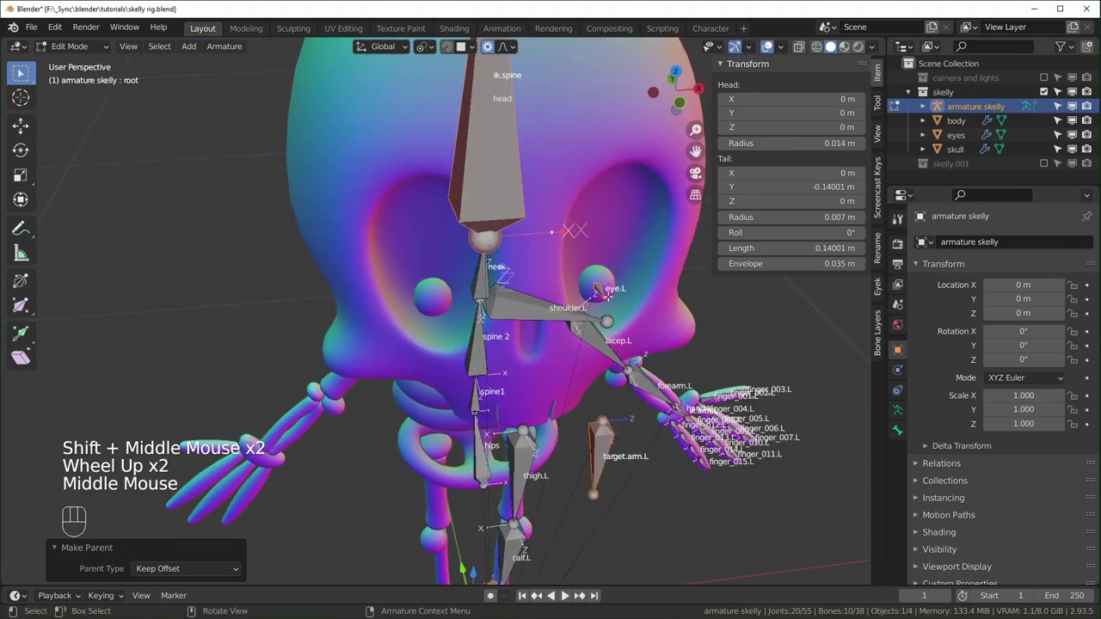
{"action": "left_click", "coordinate": [601, 290]}
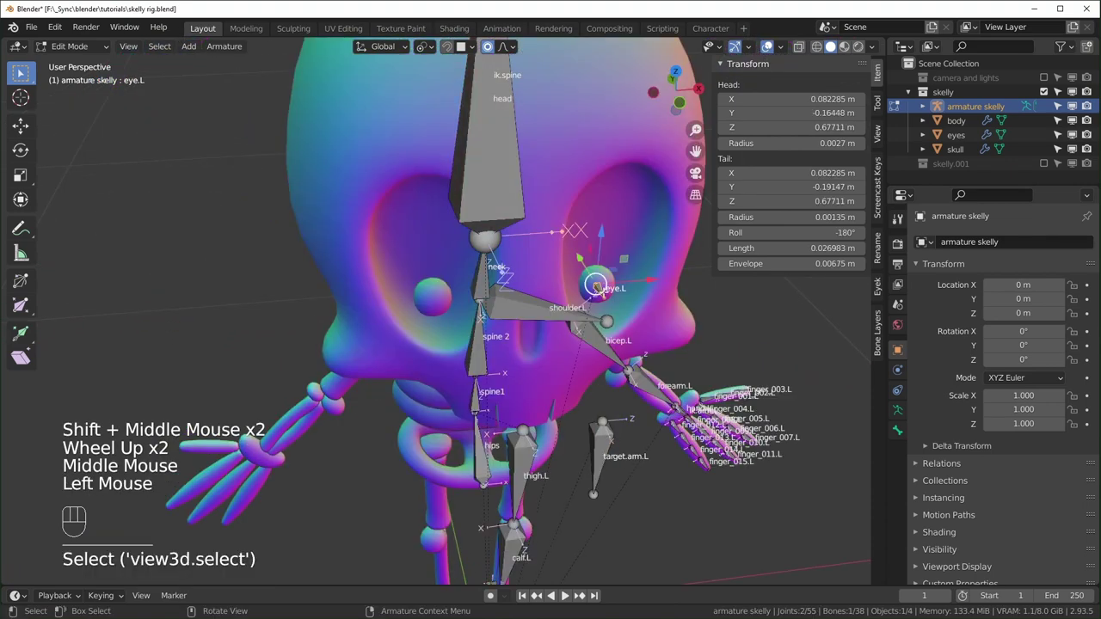
{"action": "middle_click_drag", "start_coordinate": [535, 225], "coordinate": [350, 191]}
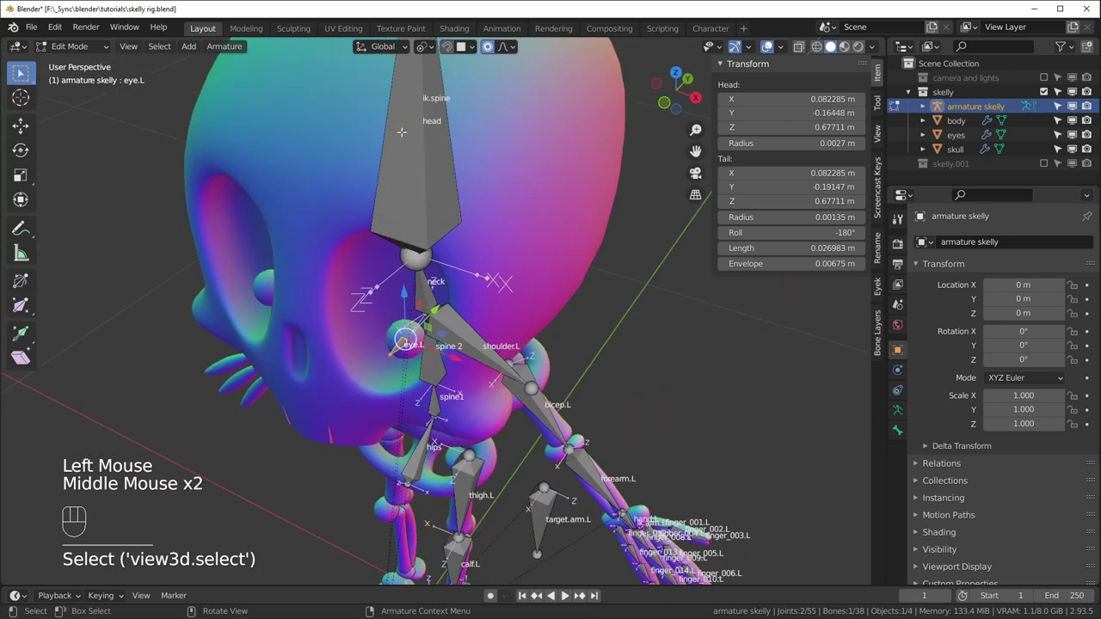
{"action": "middle_click_drag", "start_coordinate": [418, 154], "coordinate": [395, 163]}
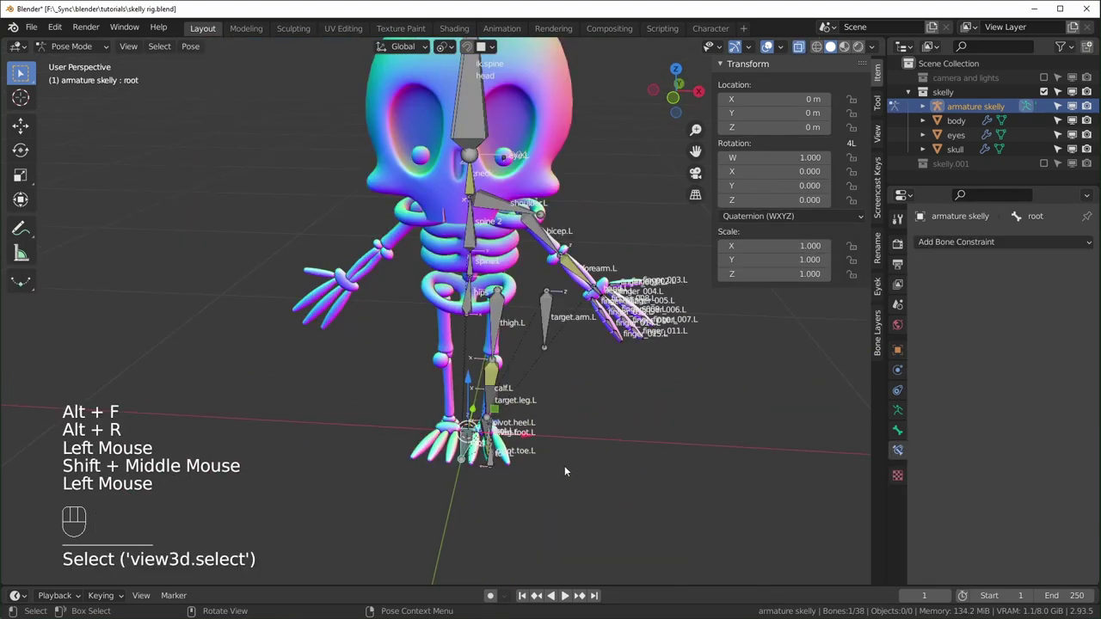
Step: Test-move the root bone in Pose Mode and cancel the move
{"action": "key", "text": "g"}
{"action": "right_click", "coordinate": [563, 438]}
{"action": "middle_click_drag", "start_coordinate": [564, 439], "coordinate": [523, 272]}
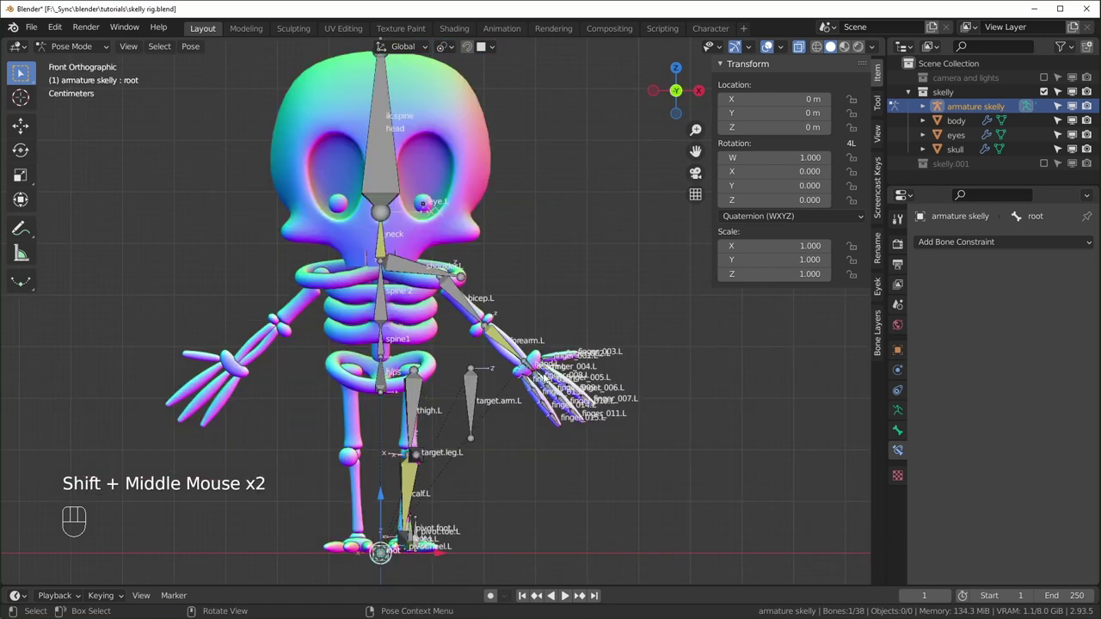
Step: Select the forearm.L bone and test the influence of its IK constraint, ending at 1.000
{"action": "left_click", "coordinate": [503, 345]}
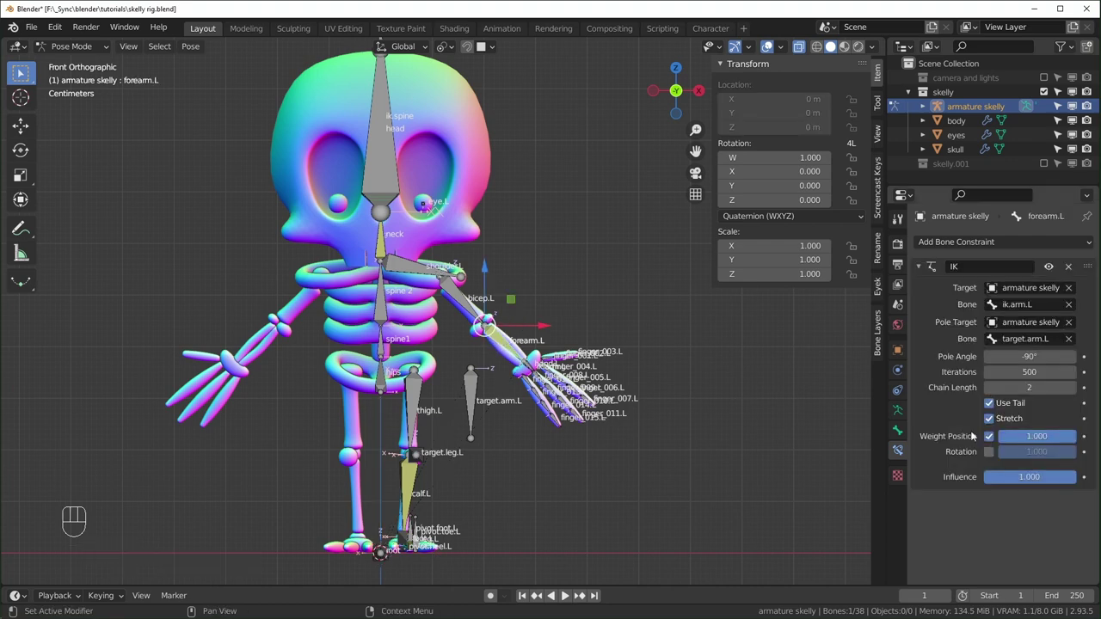
{"action": "left_click_drag", "start_coordinate": [1020, 477], "coordinate": [1075, 479]}
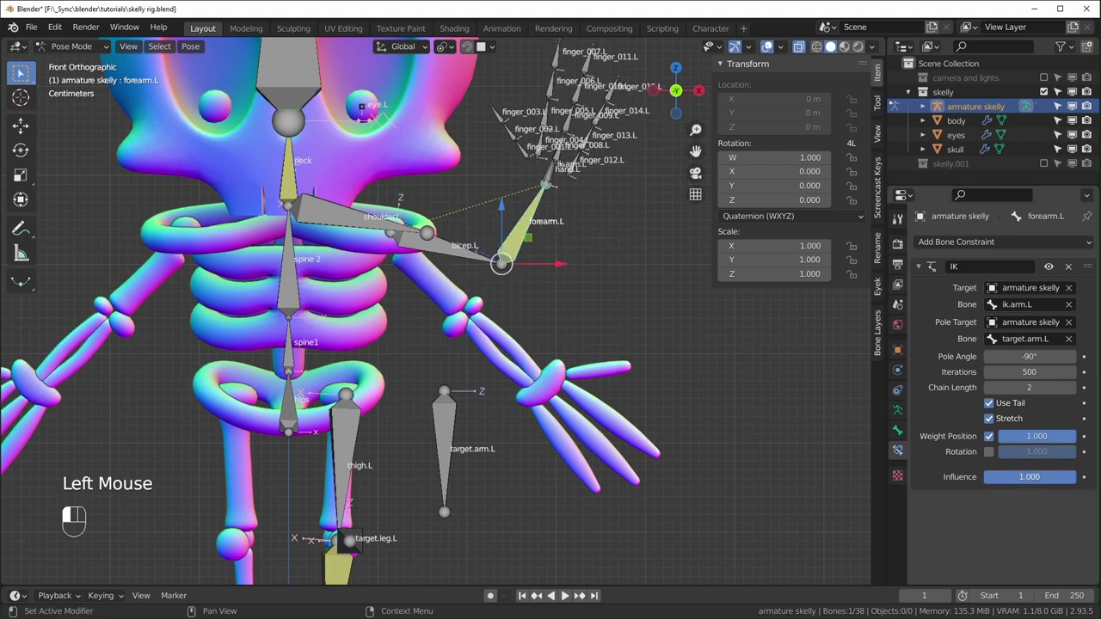
Step: Add a new bone in Edit Mode, scale it to about 0.115 m long and place it beside the head on the character's left
{"action": "scroll", "coordinate": [576, 327], "scroll_direction": "down", "scroll_amount": 2}
{"action": "key", "text": "Tab"}
{"action": "middle_click_drag", "start_coordinate": [559, 284], "coordinate": [577, 319], "text": "shift"}
{"action": "scroll", "coordinate": [576, 327], "scroll_direction": "up", "scroll_amount": 1}
{"action": "scroll", "coordinate": [577, 327], "scroll_direction": "down", "scroll_amount": 1}
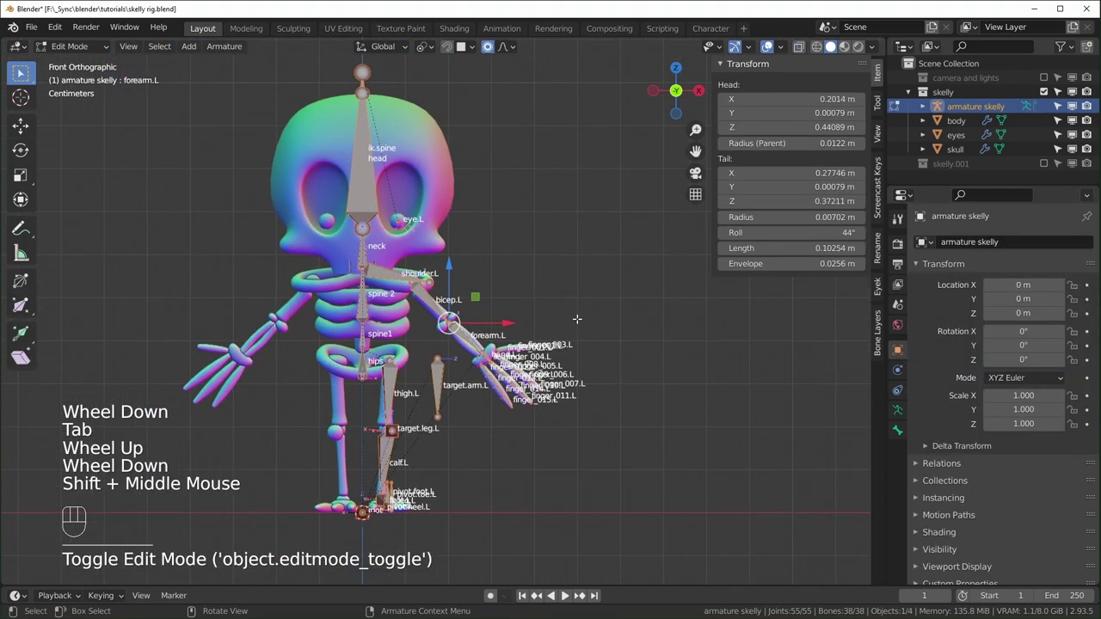
{"action": "key", "text": "shift+a"}
{"action": "left_click", "coordinate": [382, 393]}
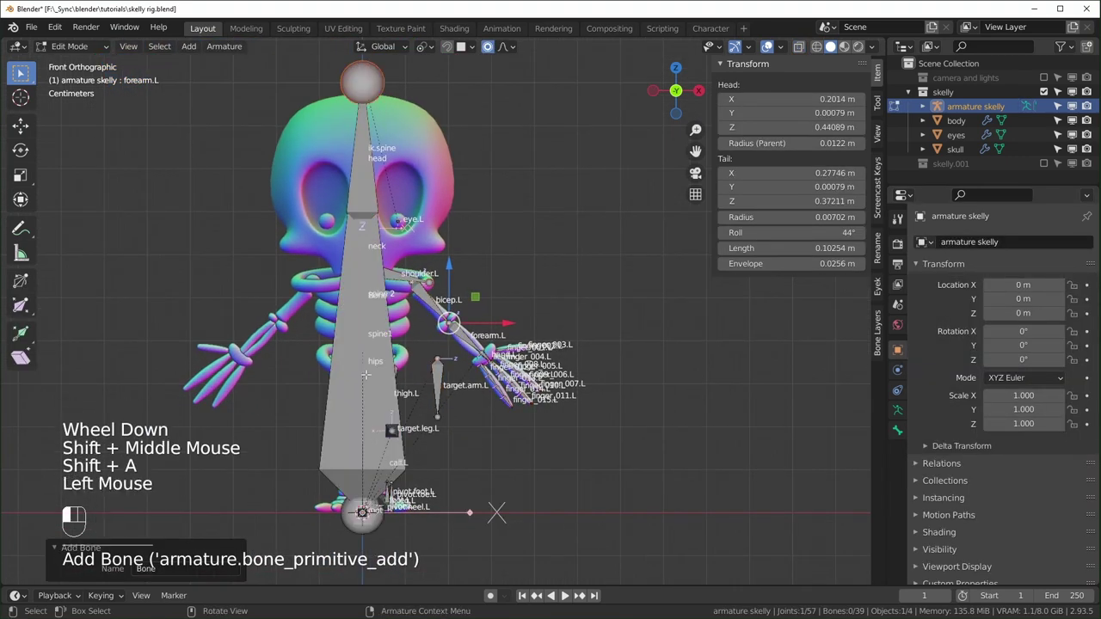
{"action": "key", "text": "g"}
{"action": "left_click", "coordinate": [559, 150]}
{"action": "key", "text": "s"}
{"action": "left_click", "coordinate": [529, 210]}
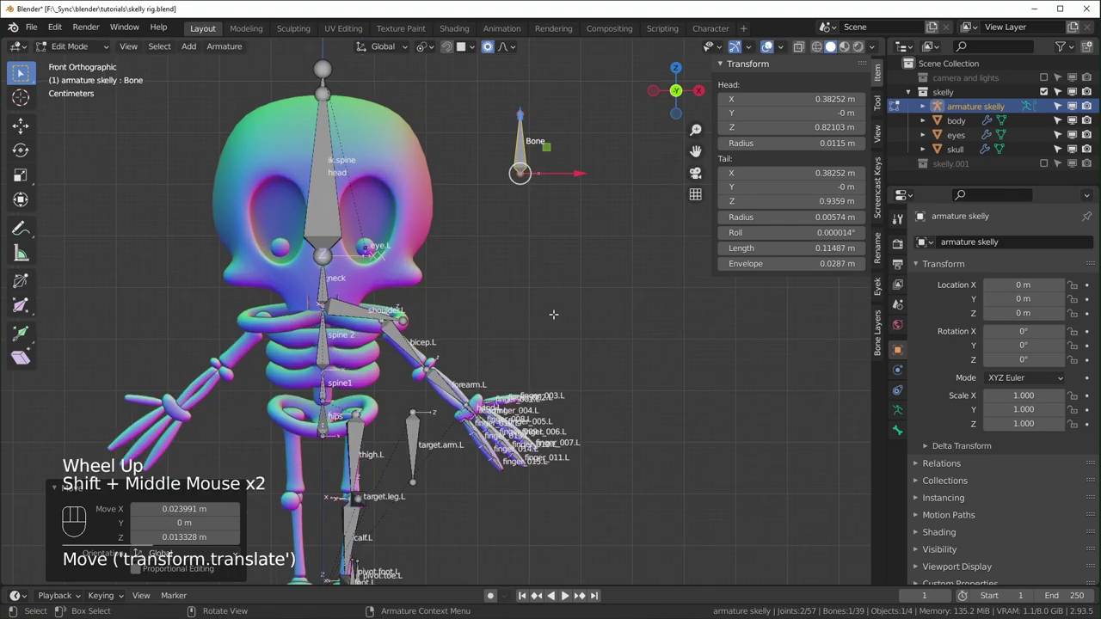
Step: Rename the new bone switch.ik.arm.L and move it by about -0.022 m in X and -0.004 m in Z
{"action": "key", "text": "F2"}
{"action": "type", "text": "switch.ik."}
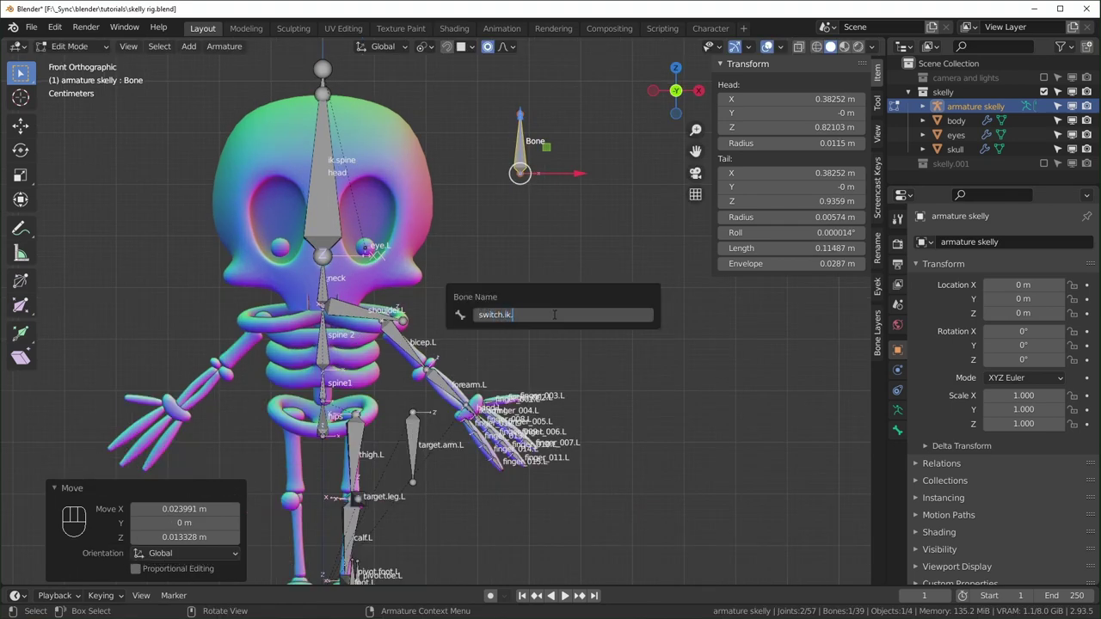
{"action": "type", "text": "arm.L"}
{"action": "key", "text": "Return"}
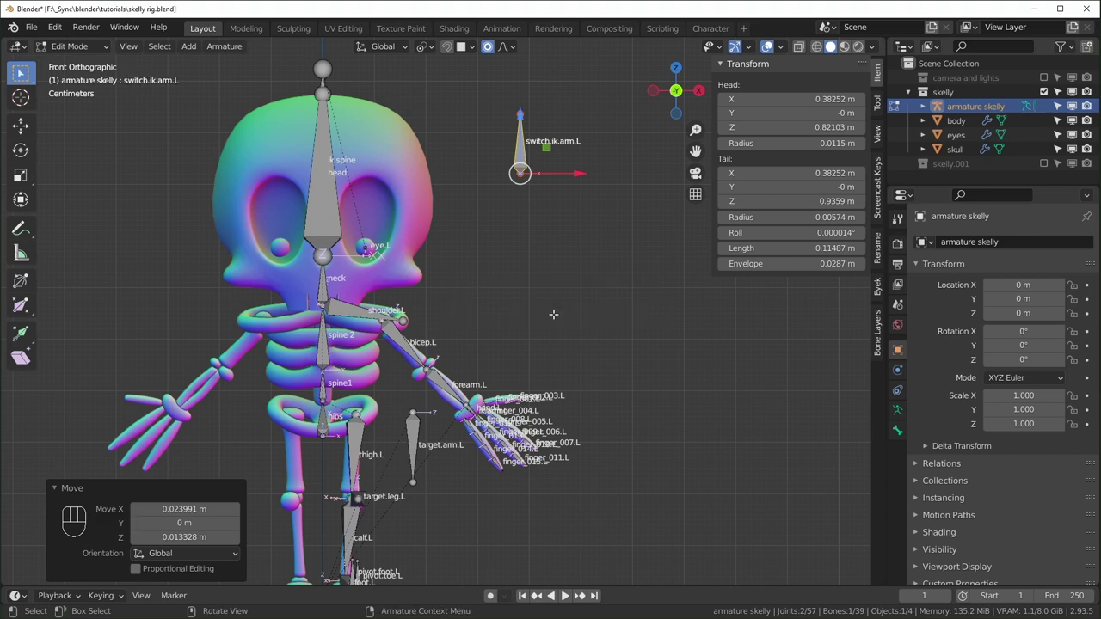
{"action": "left_click_drag", "start_coordinate": [545, 148], "coordinate": [534, 150]}
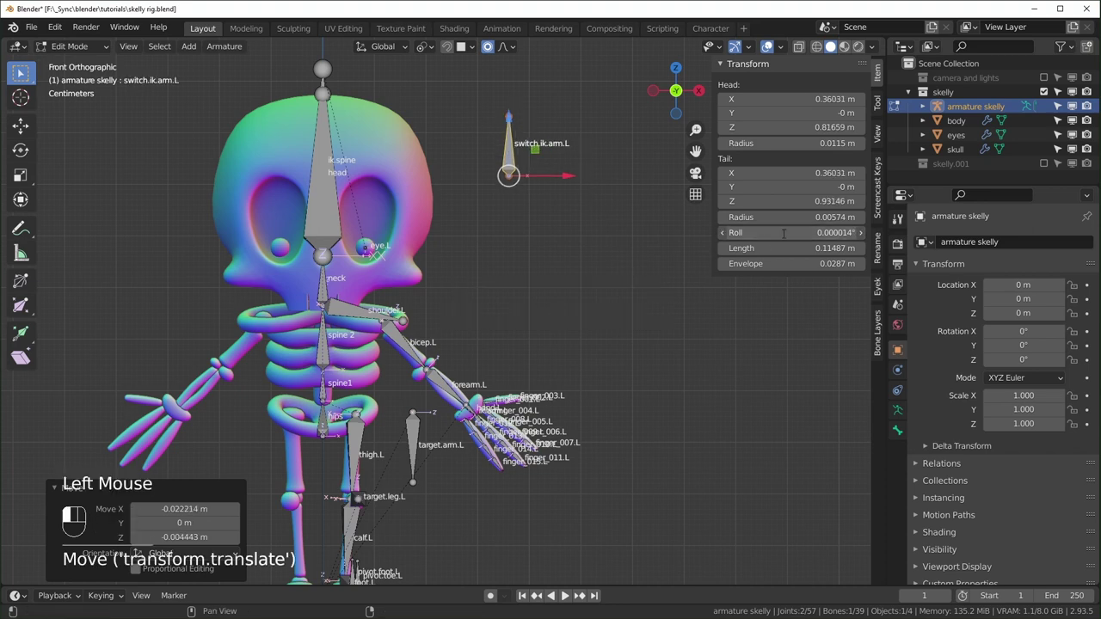
Step: Parent the switch.ik.arm.L bone to the root bone
{"action": "scroll", "coordinate": [555, 243], "scroll_direction": "down", "scroll_amount": 1}
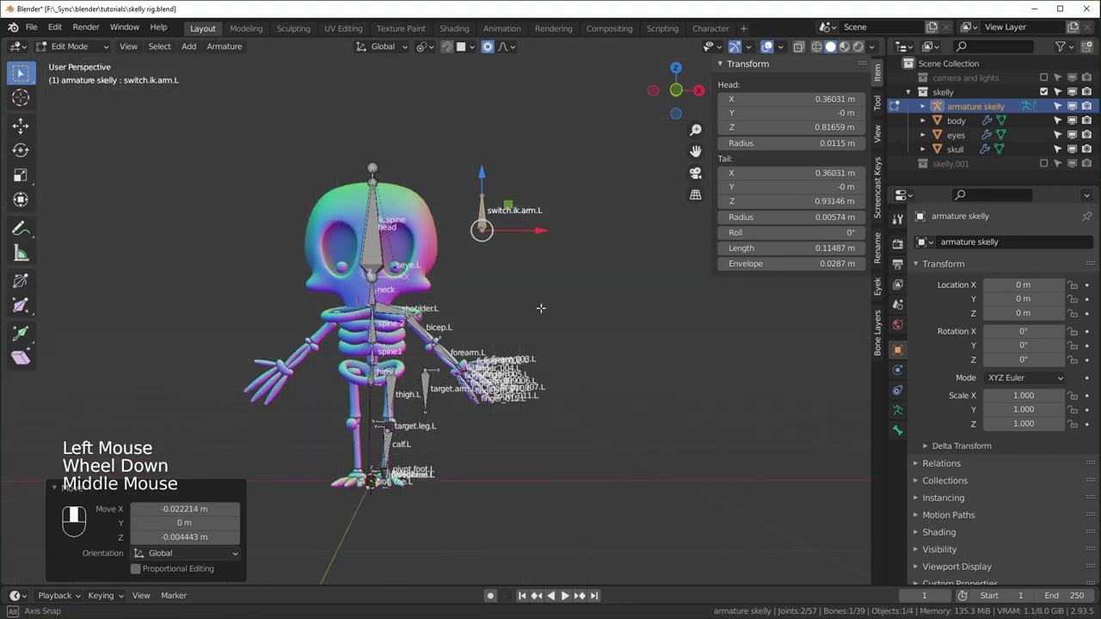
{"action": "middle_click_drag", "start_coordinate": [542, 307], "coordinate": [516, 249]}
{"action": "scroll", "coordinate": [516, 250], "scroll_direction": "up", "scroll_amount": 2}
{"action": "middle_click_drag", "start_coordinate": [482, 508], "coordinate": [467, 338], "text": "shift"}
{"action": "left_click", "coordinate": [467, 338], "text": "shift"}
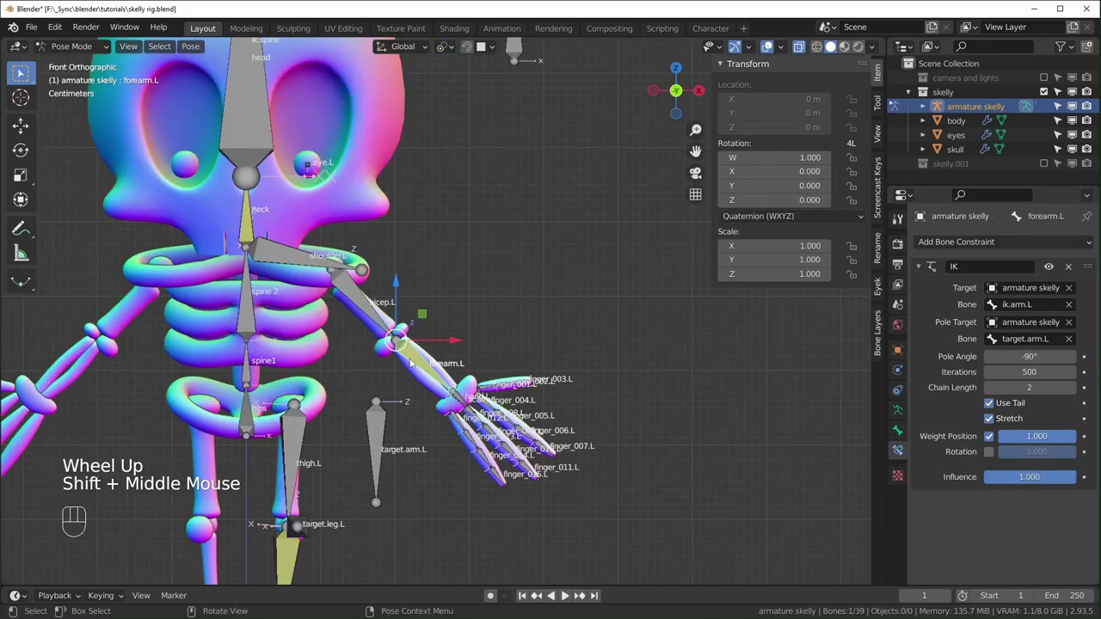
Step: Add a driver to the forearm.L IK influence, with armature skelly as the variable's object and switch.ik.arm.L as its bone
{"action": "right_click", "coordinate": [1002, 480]}
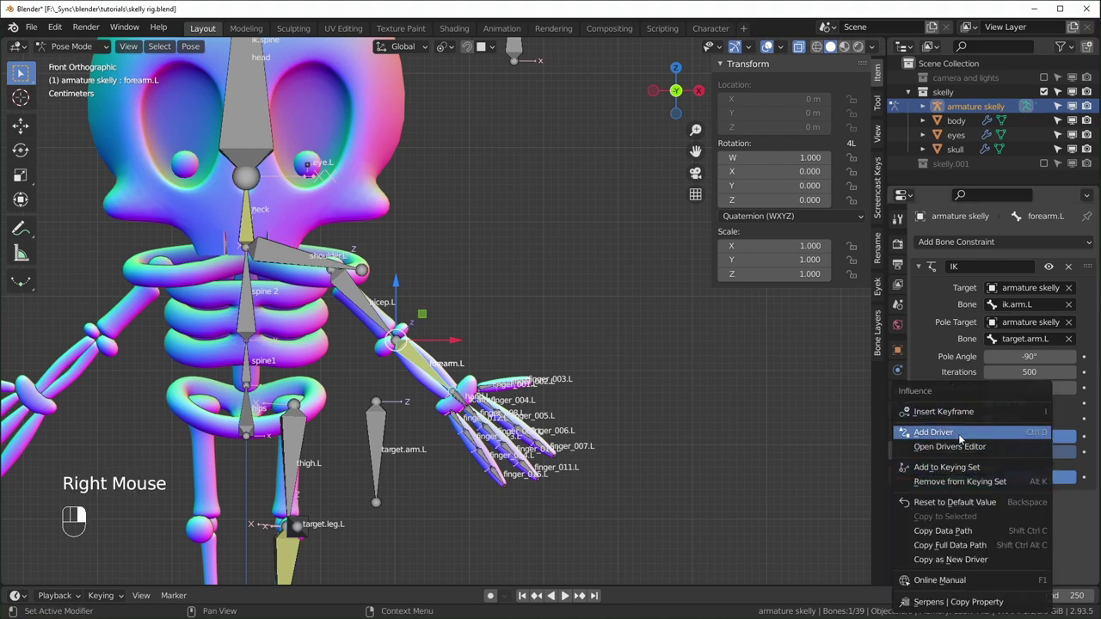
{"action": "left_click", "coordinate": [960, 434]}
{"action": "left_click", "coordinate": [965, 489]}
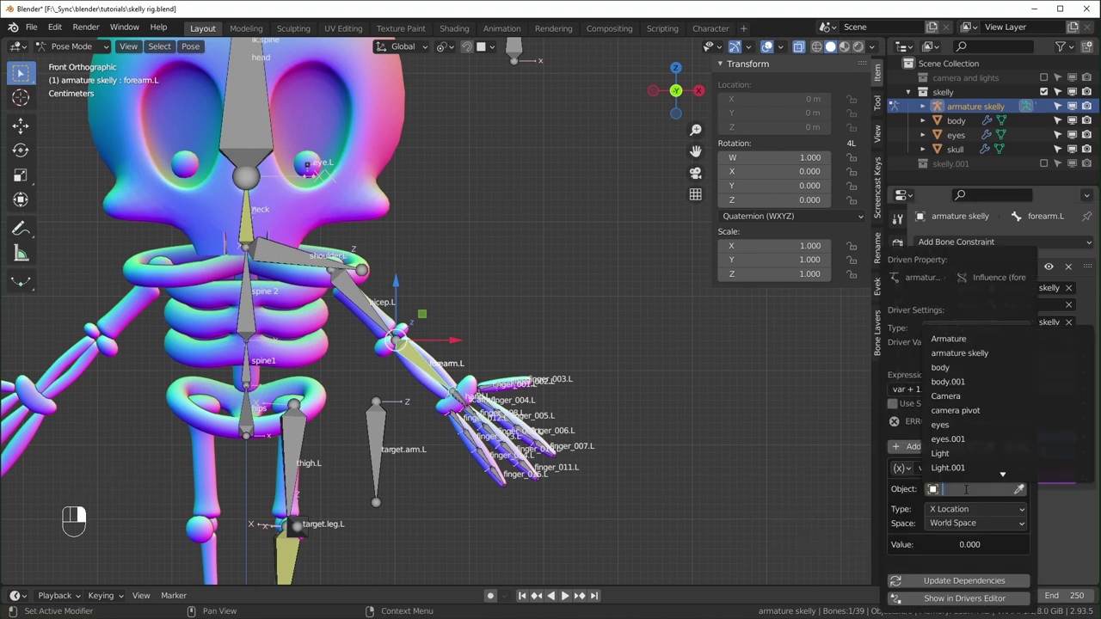
{"action": "left_click", "coordinate": [955, 356]}
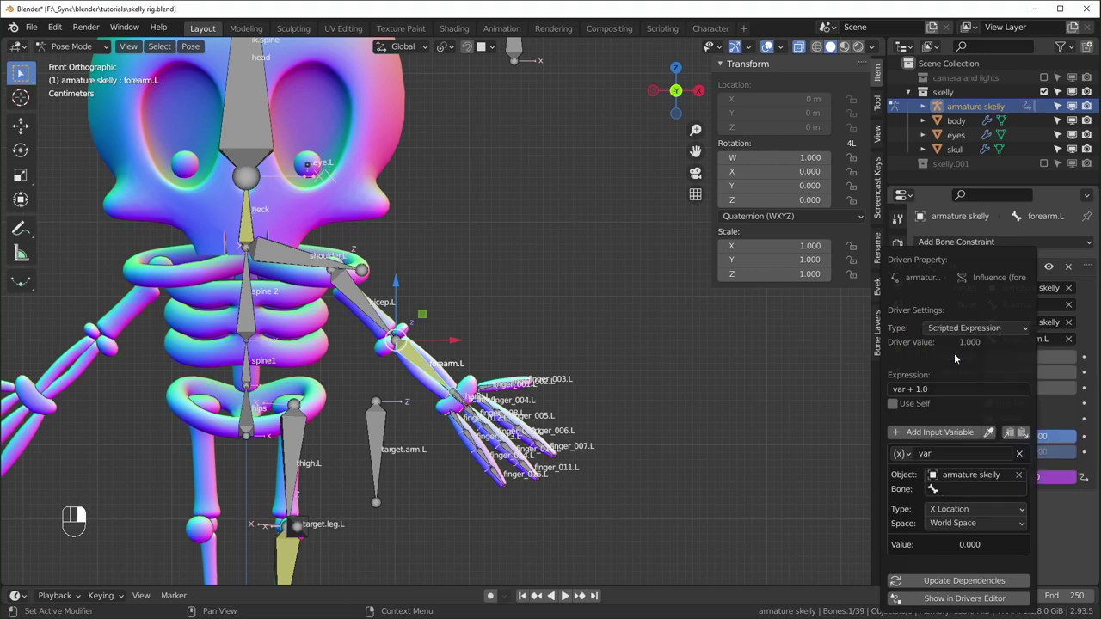
{"action": "left_click", "coordinate": [962, 489]}
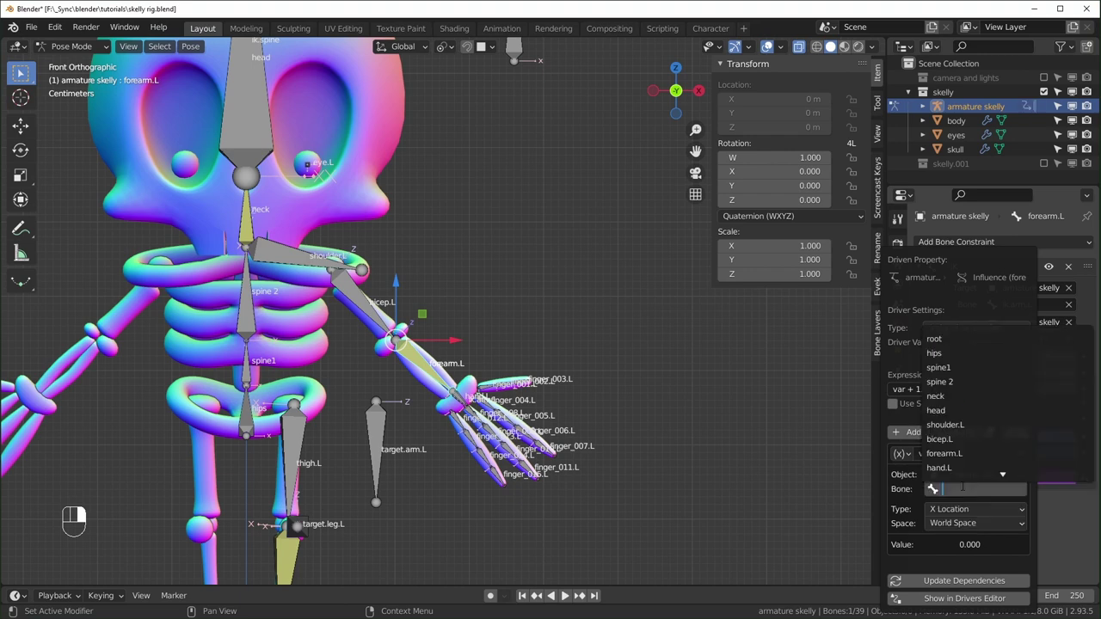
{"action": "type", "text": "switch.ik.arm.L"}
{"action": "key", "text": "Return"}
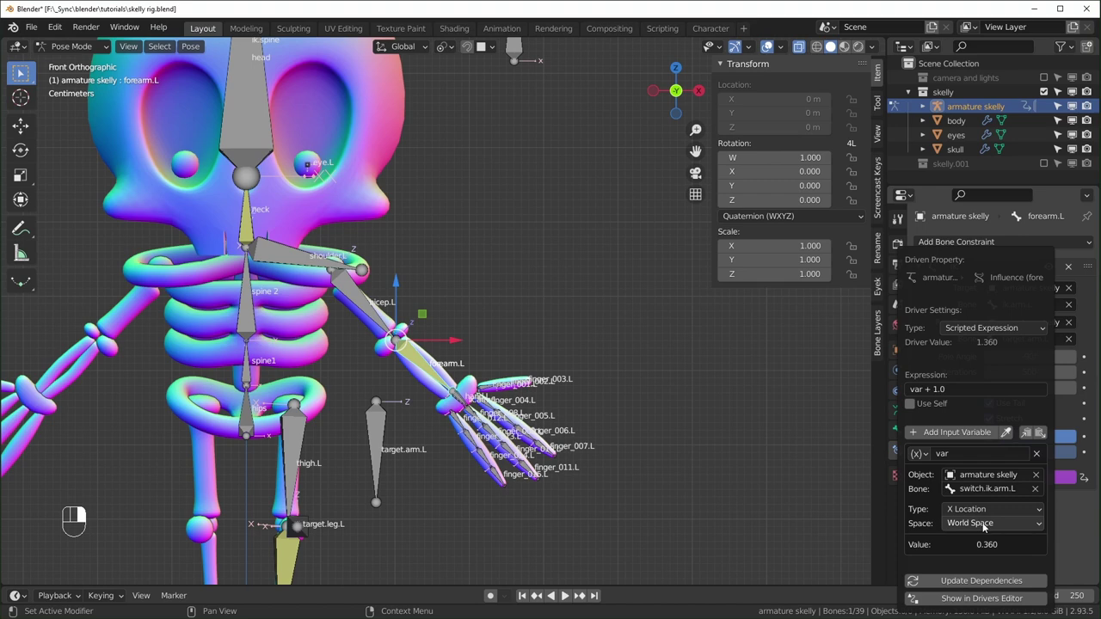
{"action": "left_click", "coordinate": [1059, 512]}
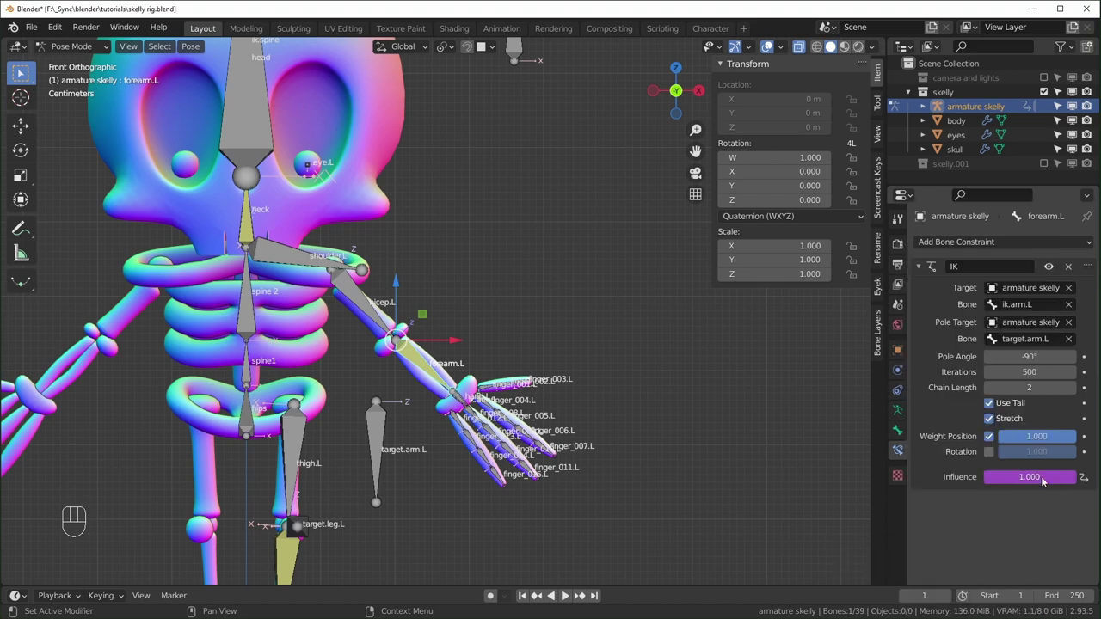
Step: Select the switch.ik.arm.L bone, test-move it and cancel the move
{"action": "middle_click_drag", "start_coordinate": [454, 87], "coordinate": [446, 98], "text": "shift"}
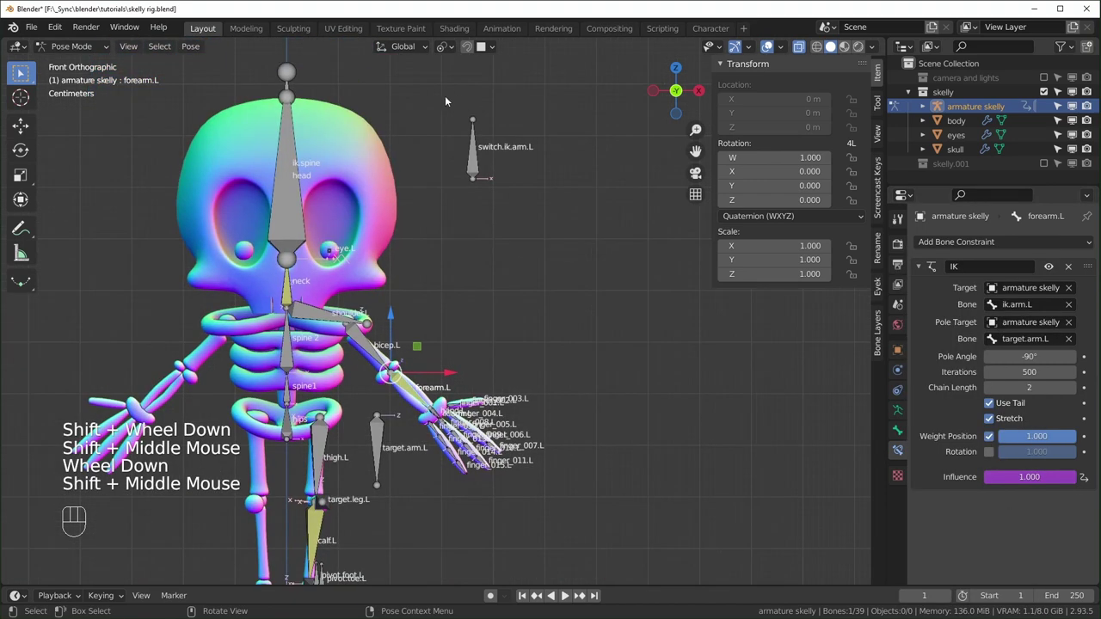
{"action": "left_click", "coordinate": [472, 164]}
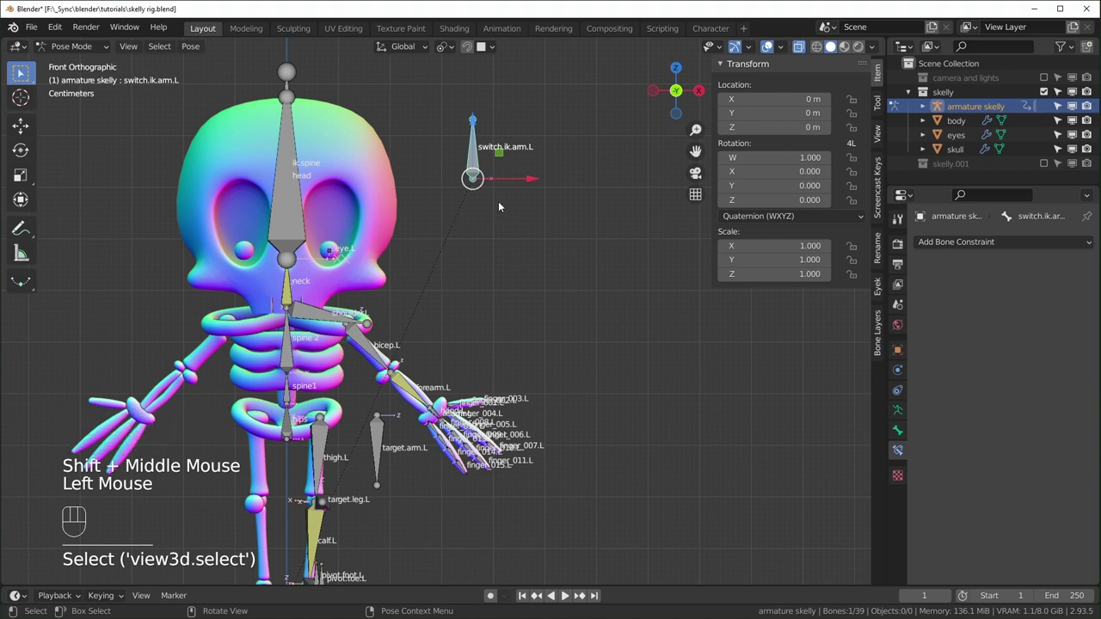
{"action": "key", "text": "g"}
{"action": "right_click", "coordinate": [492, 209]}
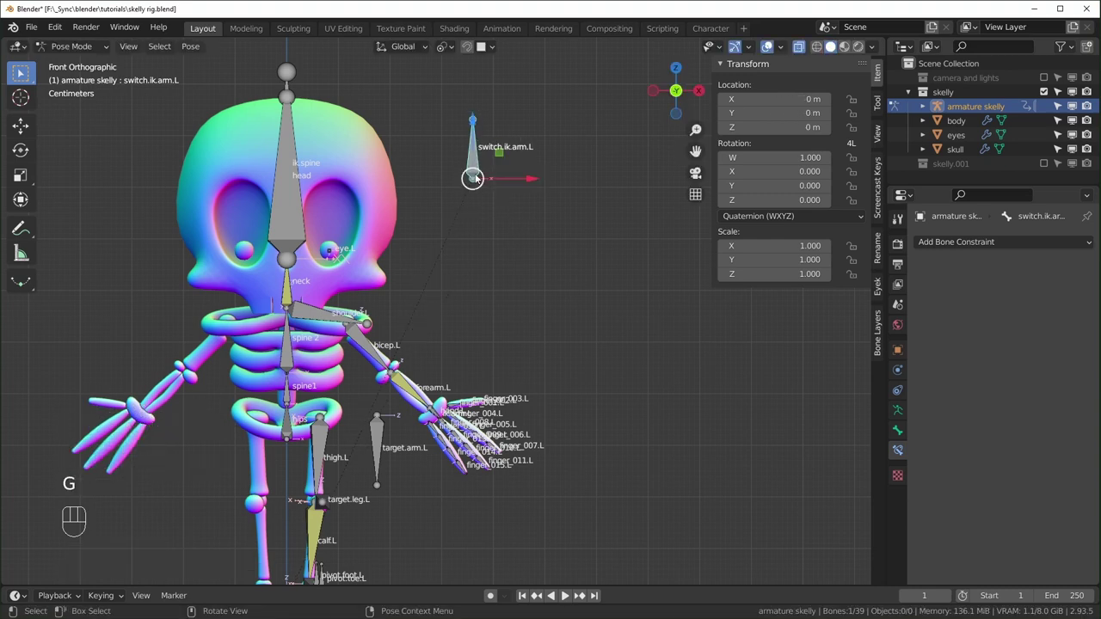
Step: Test-move switch.ik.arm.L by about 0.136 m in X and -0.21 m in Z, and clear its location
{"action": "key", "text": "alt"}
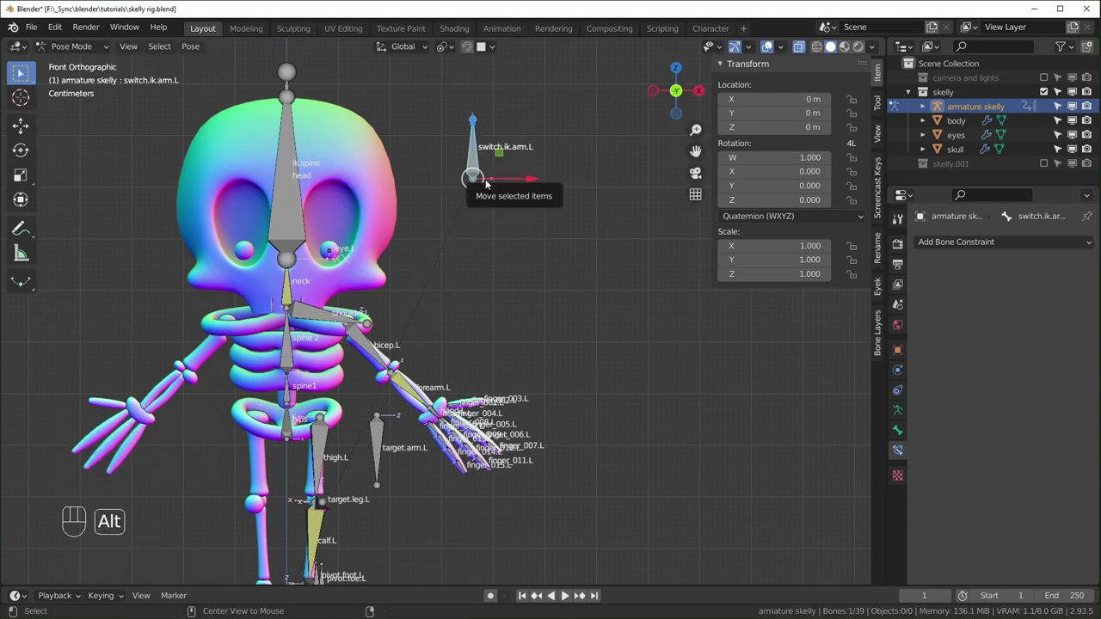
{"action": "key", "text": "alt+g"}
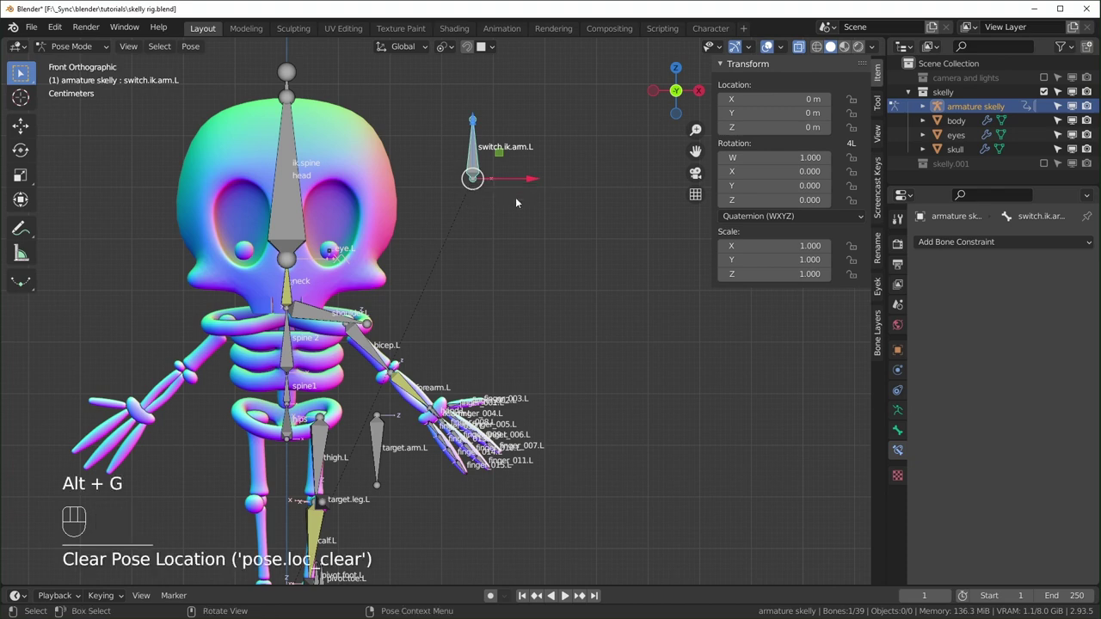
{"action": "key", "text": "g"}
{"action": "left_click", "coordinate": [593, 337]}
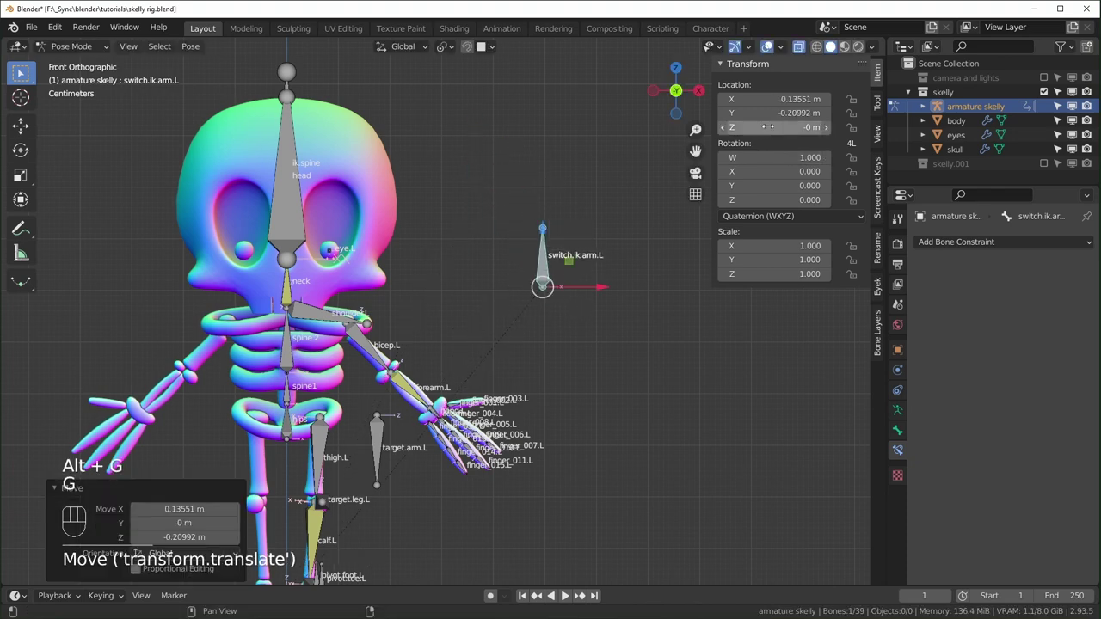
{"action": "key", "text": "alt+g"}
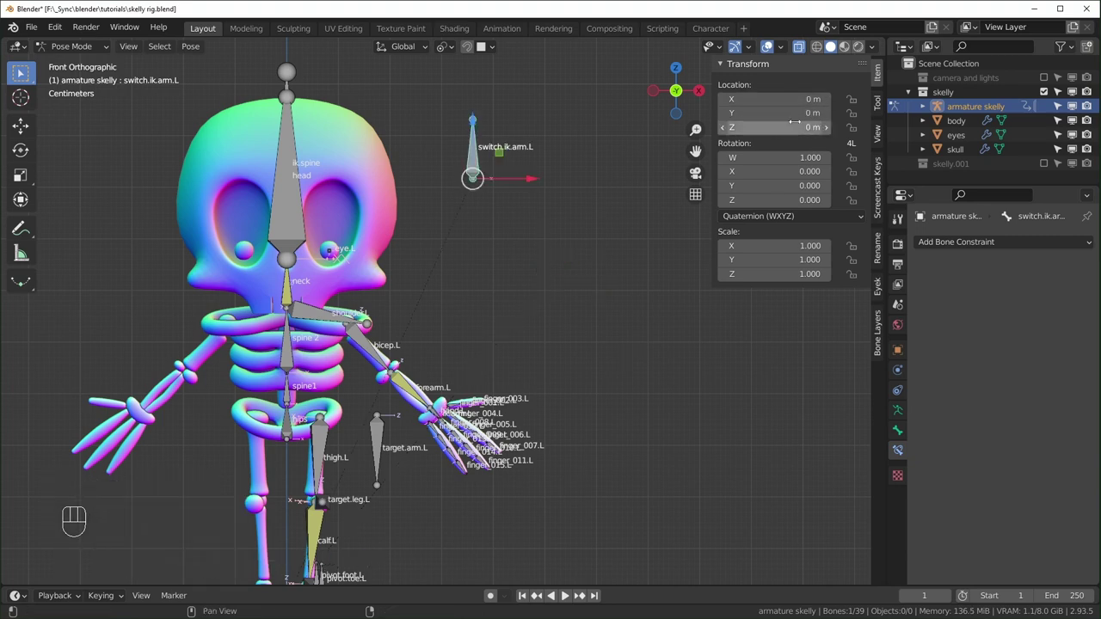
Step: Test-move switch.ik.arm.L vertically along Z twice, cancelling each move
{"action": "left_click", "coordinate": [472, 120]}
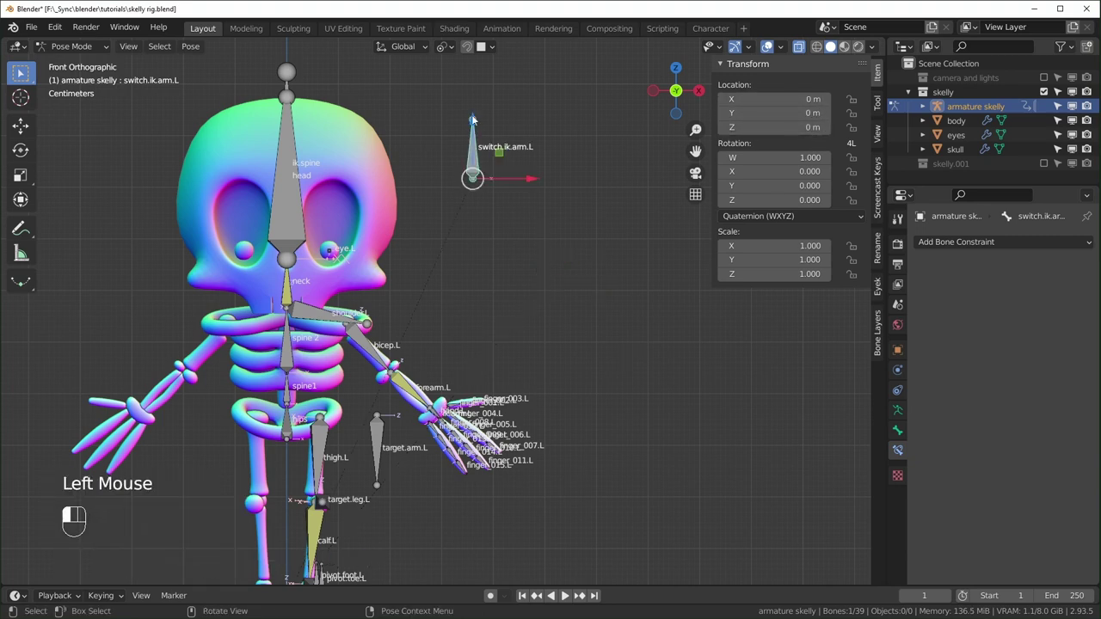
{"action": "left_click_drag", "start_coordinate": [472, 120], "coordinate": [481, 170]}
{"action": "right_click", "coordinate": [481, 170]}
{"action": "left_click_drag", "start_coordinate": [473, 124], "coordinate": [473, 155]}
{"action": "right_click", "coordinate": [473, 155]}
Step: Set the forearm.L IK influence driver's variable to Y Location in Local Space, and test-move switch.ik.arm.L
{"action": "left_click", "coordinate": [414, 394]}
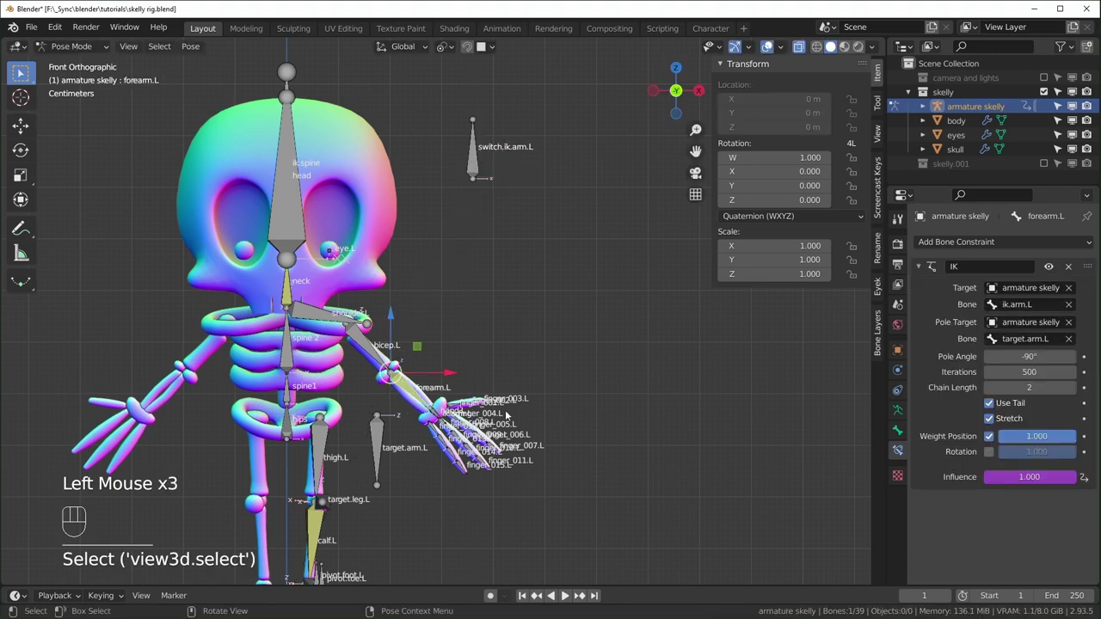
{"action": "right_click", "coordinate": [1011, 479]}
{"action": "left_click", "coordinate": [982, 433]}
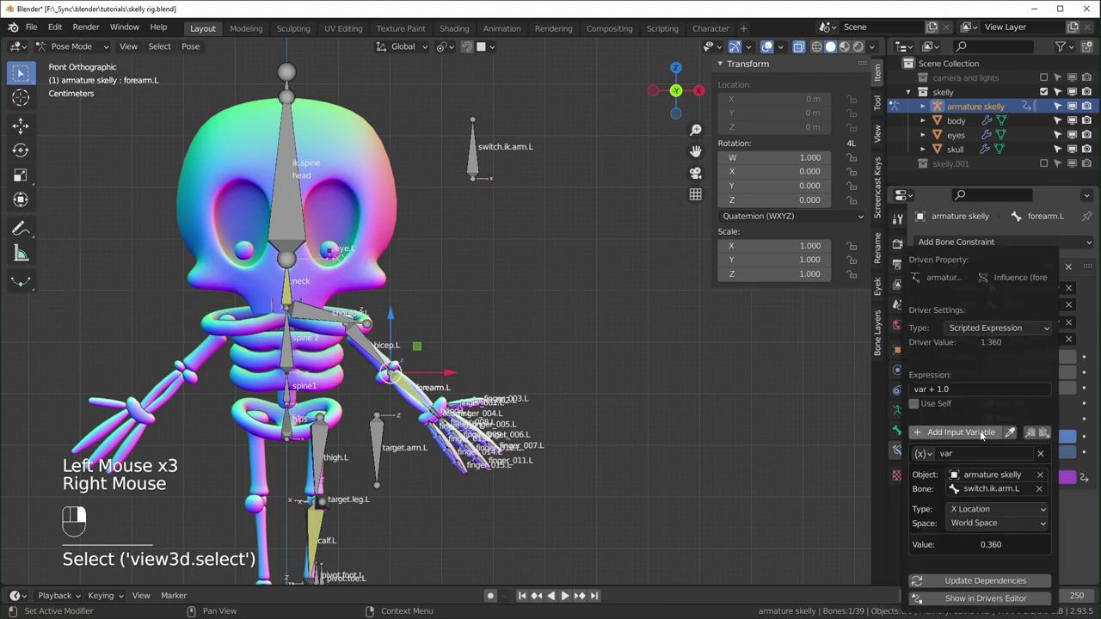
{"action": "left_click", "coordinate": [988, 510]}
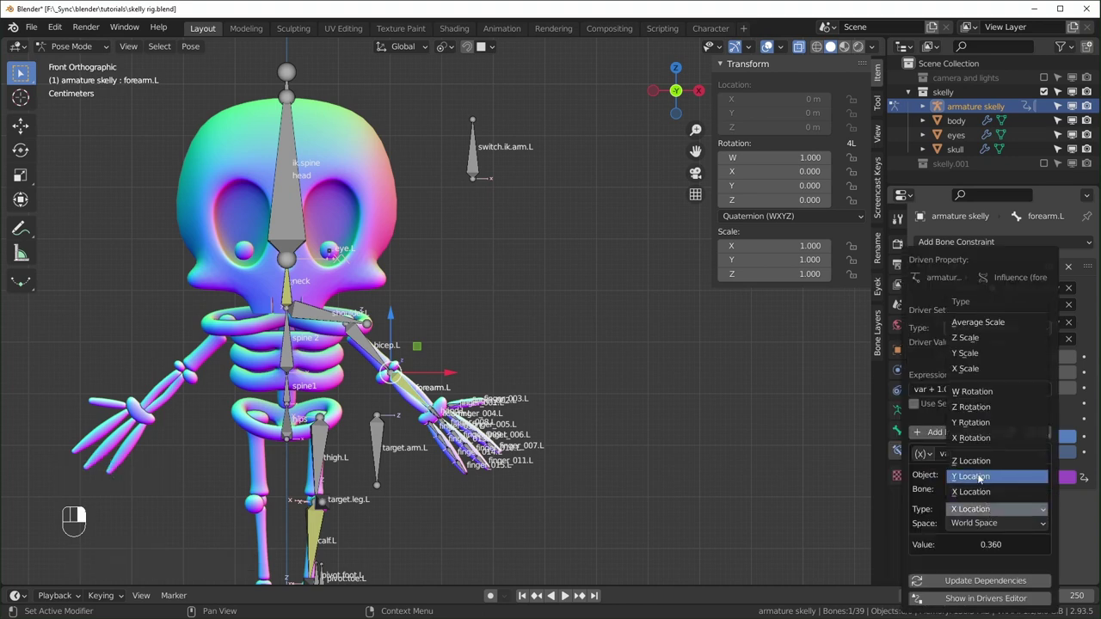
{"action": "left_click", "coordinate": [979, 476]}
{"action": "left_click", "coordinate": [988, 523]}
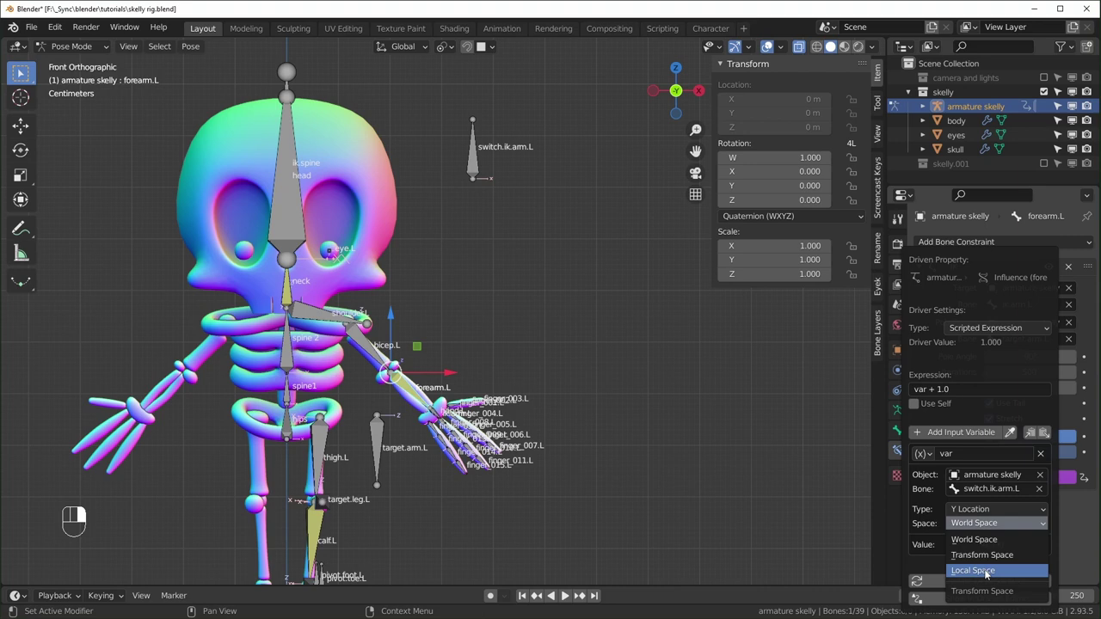
{"action": "left_click", "coordinate": [986, 571]}
{"action": "left_click", "coordinate": [473, 150]}
{"action": "key", "text": "g"}
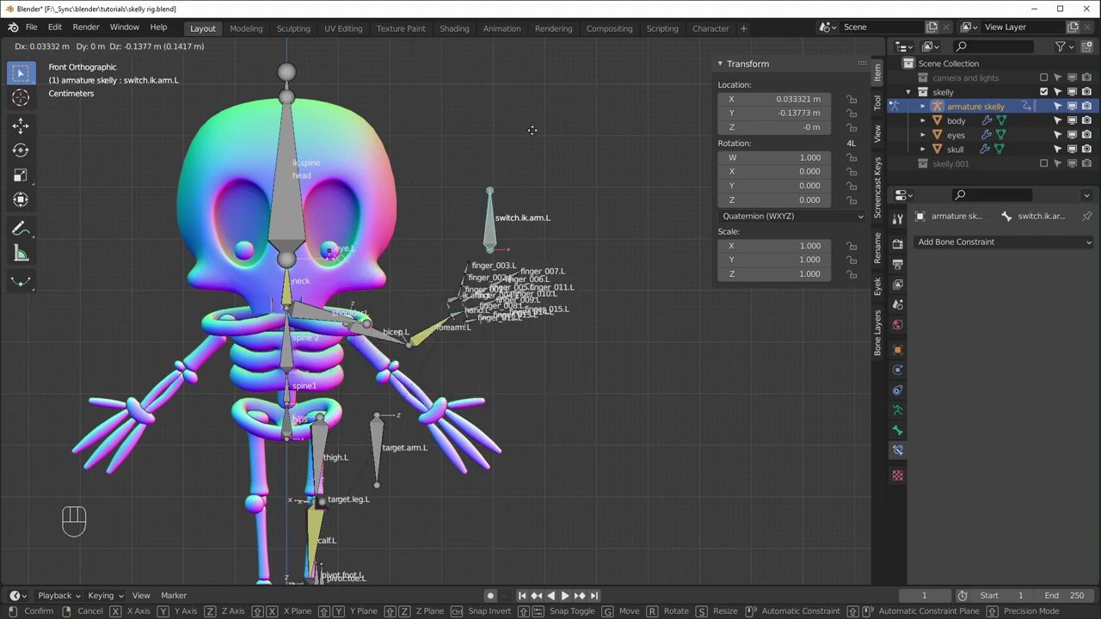
Step: Change the forearm.L IK influence driver's expression to var * 10
{"action": "right_click", "coordinate": [971, 478]}
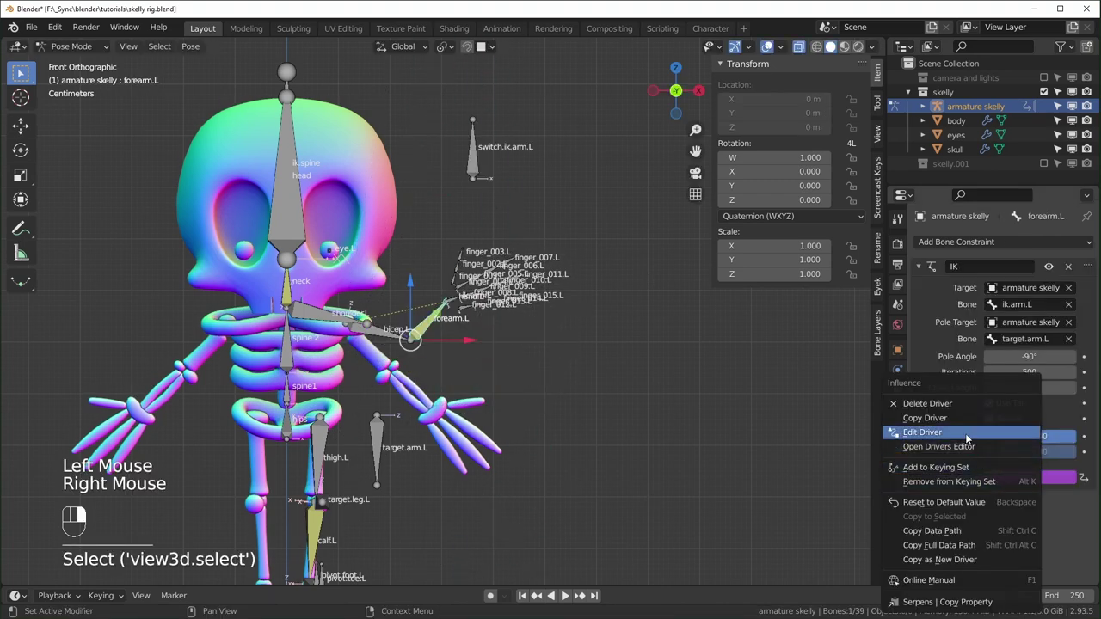
{"action": "left_click", "coordinate": [967, 433]}
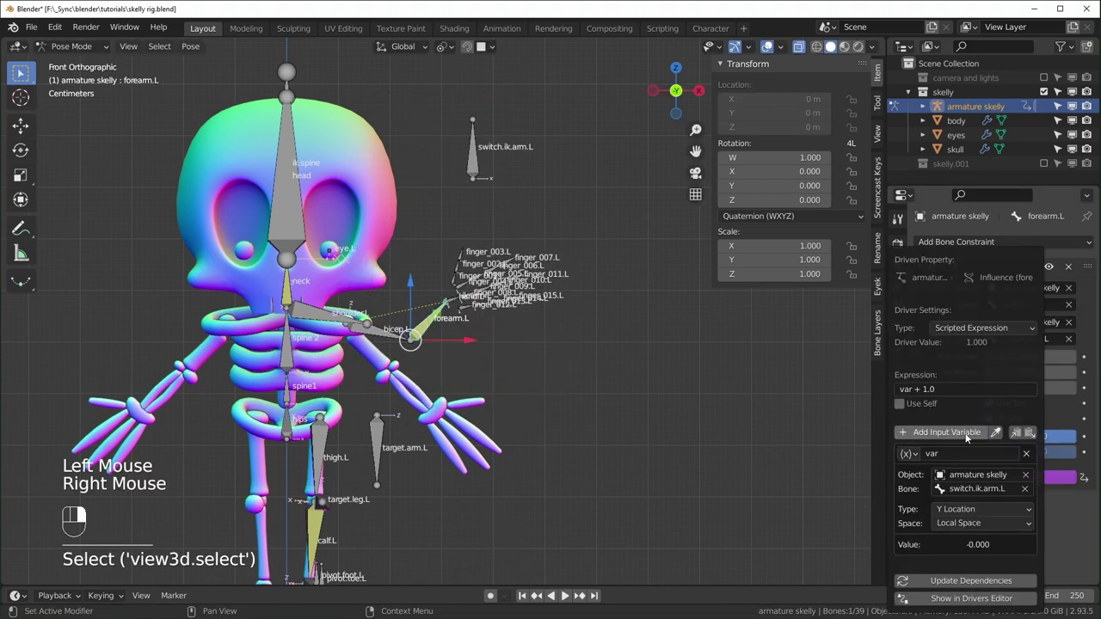
{"action": "left_click", "coordinate": [947, 389]}
{"action": "left_click", "coordinate": [947, 389]}
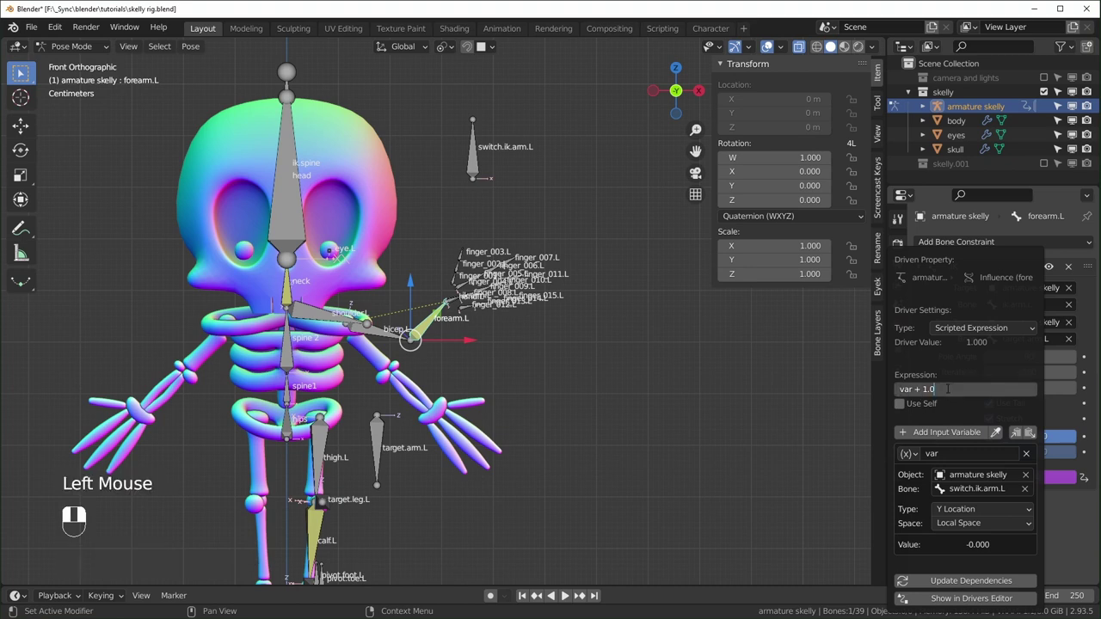
{"action": "key", "text": "BackSpace"}
{"action": "key", "text": "BackSpace"}
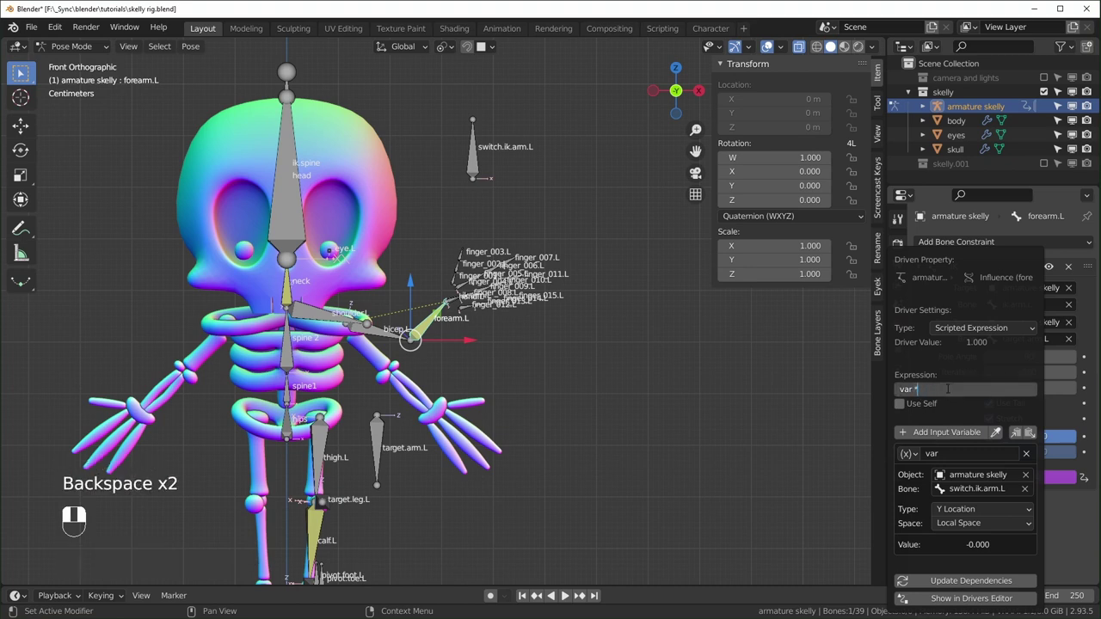
Step: Test-move switch.ik.arm.L and cancel the move
{"action": "left_click", "coordinate": [472, 150]}
{"action": "key", "text": "g"}
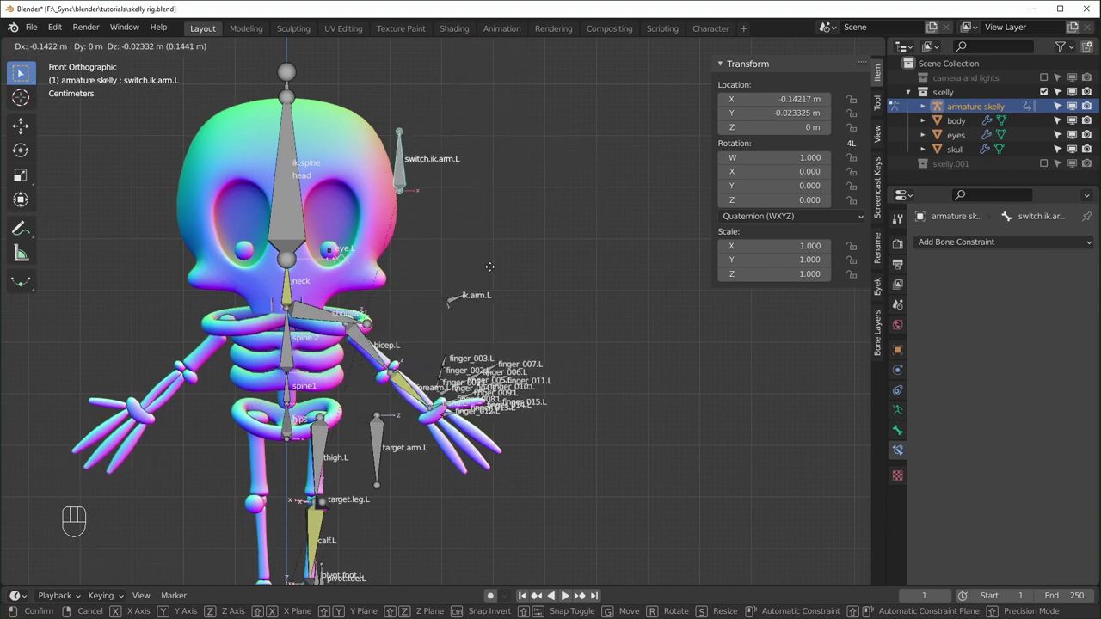
{"action": "right_click", "coordinate": [489, 266]}
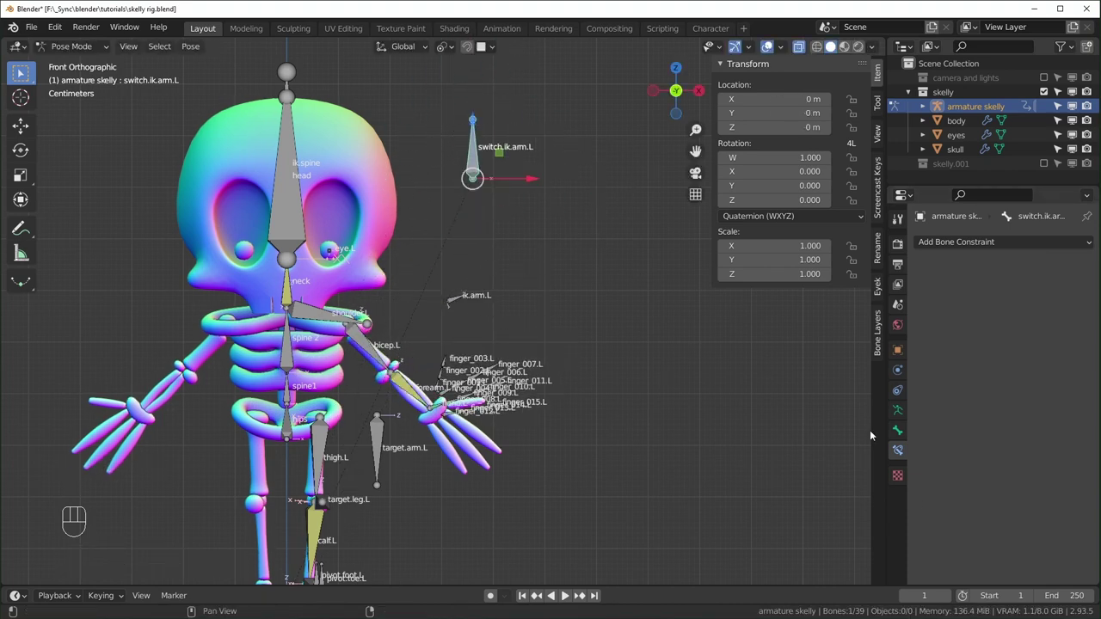
Step: Add a Limit Location constraint to switch.ik.arm.L with all minimum and maximum limits and Affect Transform enabled, and Owner set to Local Space
{"action": "left_click", "coordinate": [970, 244]}
{"action": "left_click", "coordinate": [838, 361]}
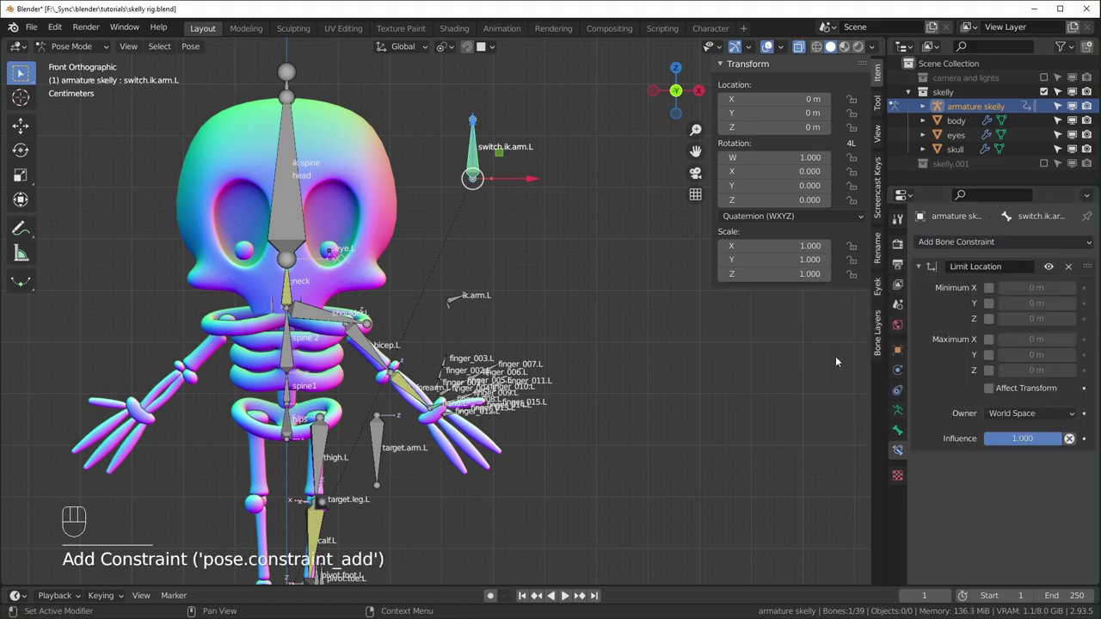
{"action": "left_click_drag", "start_coordinate": [988, 290], "coordinate": [991, 392]}
{"action": "left_click", "coordinate": [1025, 414]}
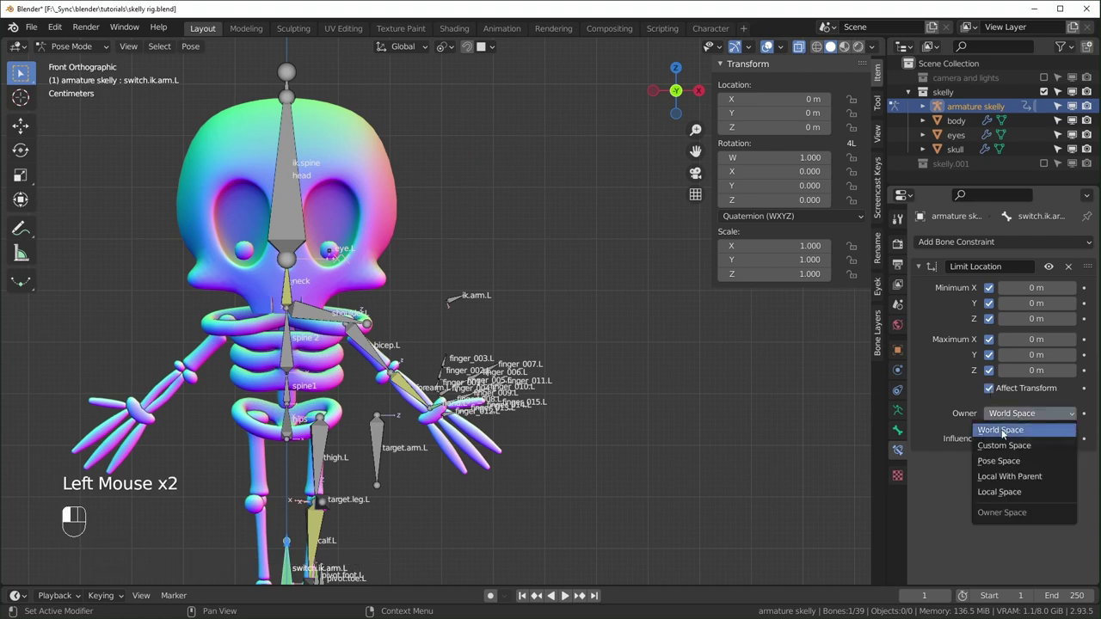
{"action": "left_click", "coordinate": [1000, 493]}
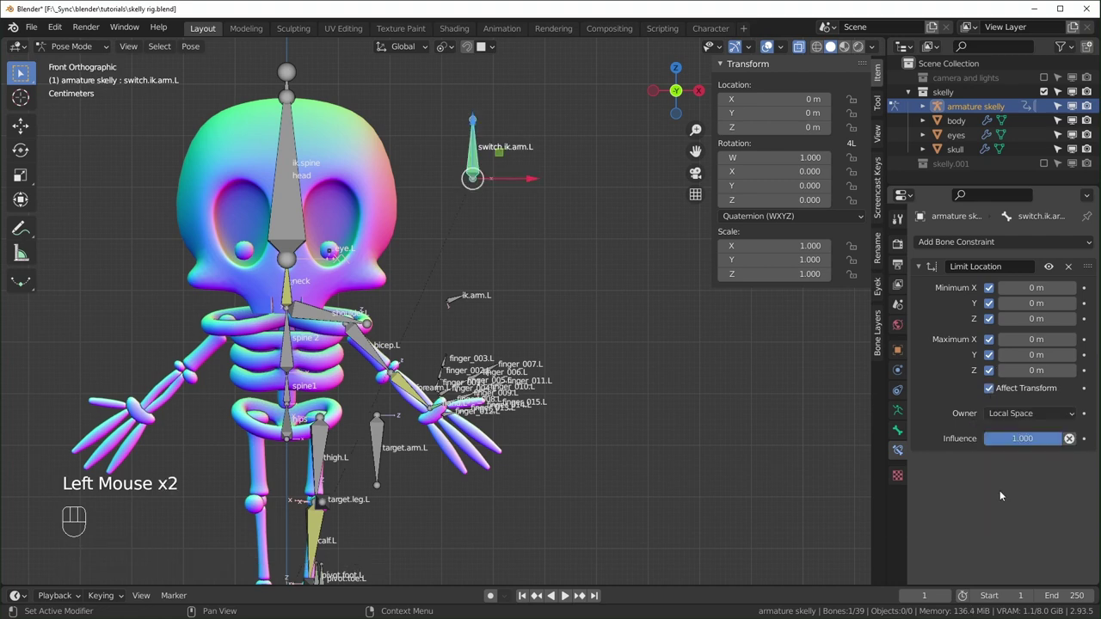
Step: Set the Limit Location maximum Y to 0.1 m, test-move switch.ik.arm.L against the limit and cancel the move
{"action": "left_click", "coordinate": [1037, 305]}
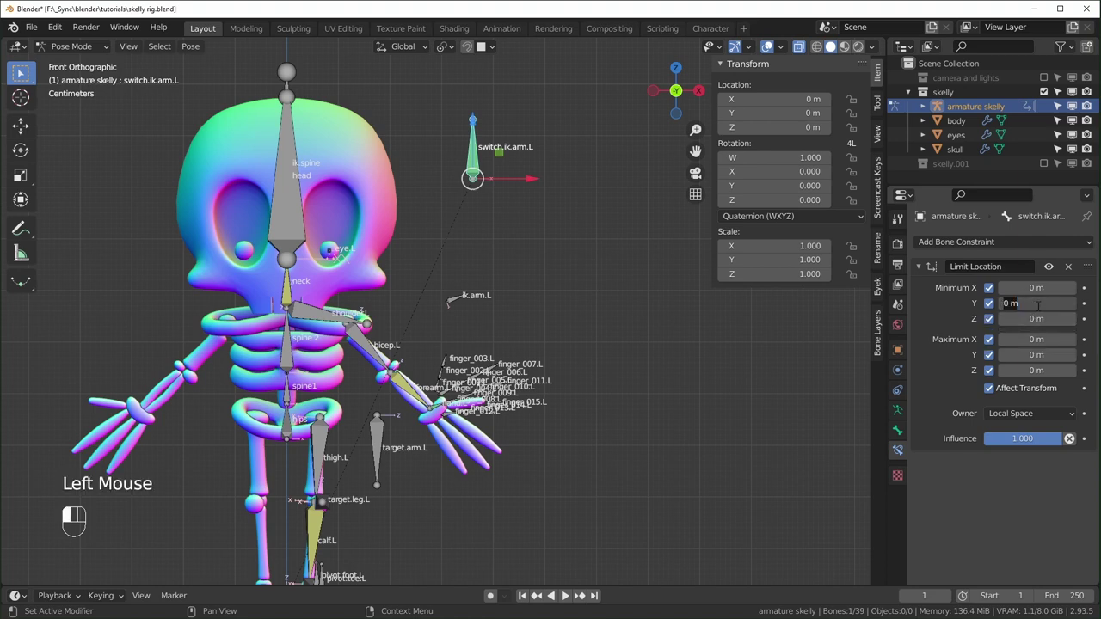
{"action": "type", "text": "-.1"}
{"action": "key", "text": "Return"}
{"action": "key", "text": "g"}
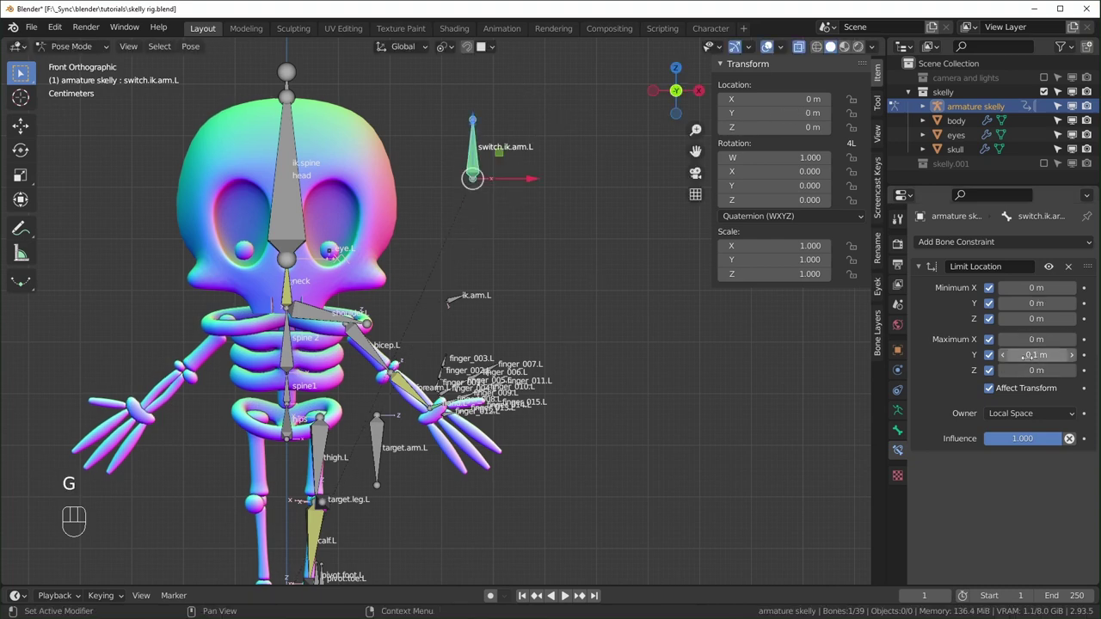
{"action": "key", "text": "g"}
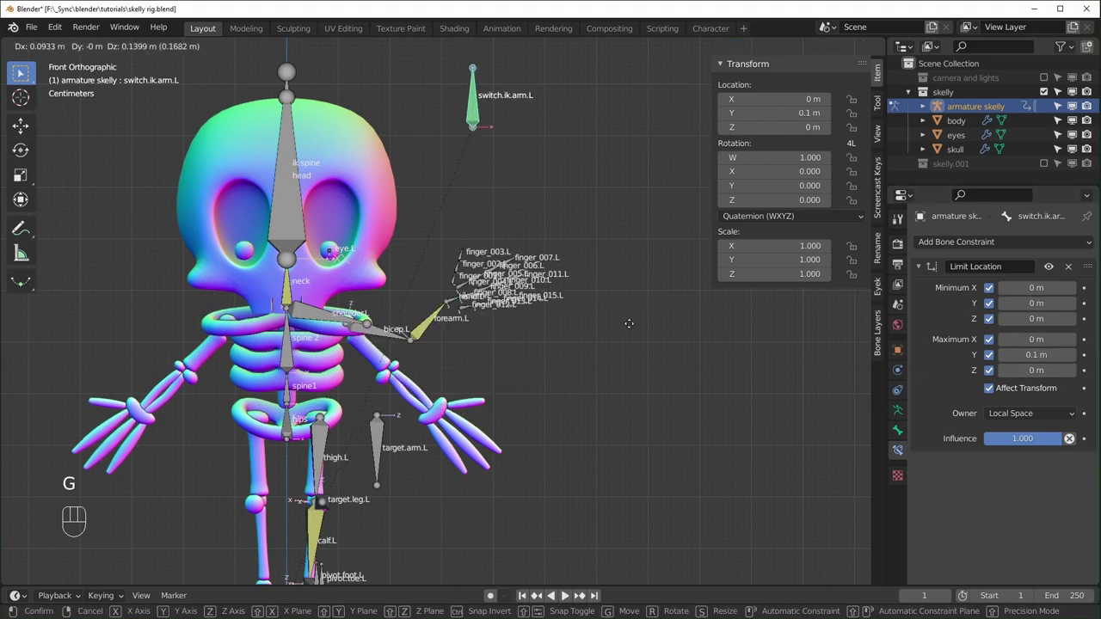
{"action": "right_click", "coordinate": [629, 322]}
Step: Check the forearm.L IK influence, test-move switch.ik.arm.L between its Y limits and clear its location
{"action": "left_click", "coordinate": [929, 416]}
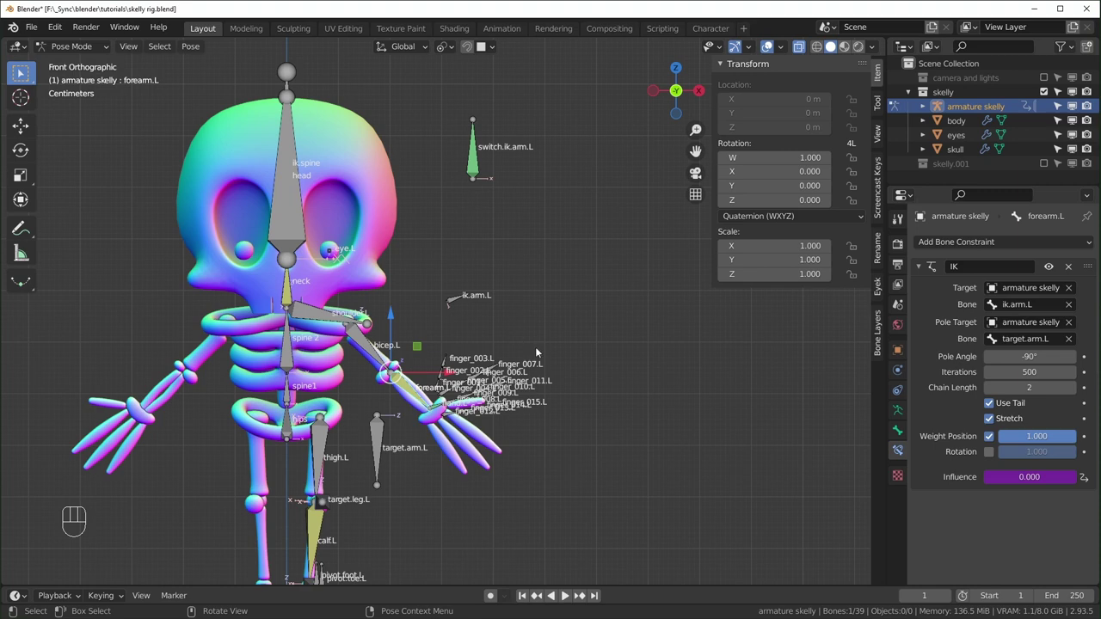
{"action": "scroll", "coordinate": [532, 447], "scroll_direction": "up", "scroll_amount": 2}
{"action": "scroll", "coordinate": [482, 172], "scroll_direction": "down", "scroll_amount": 1}
{"action": "left_click", "coordinate": [472, 148]}
{"action": "key", "text": "g"}
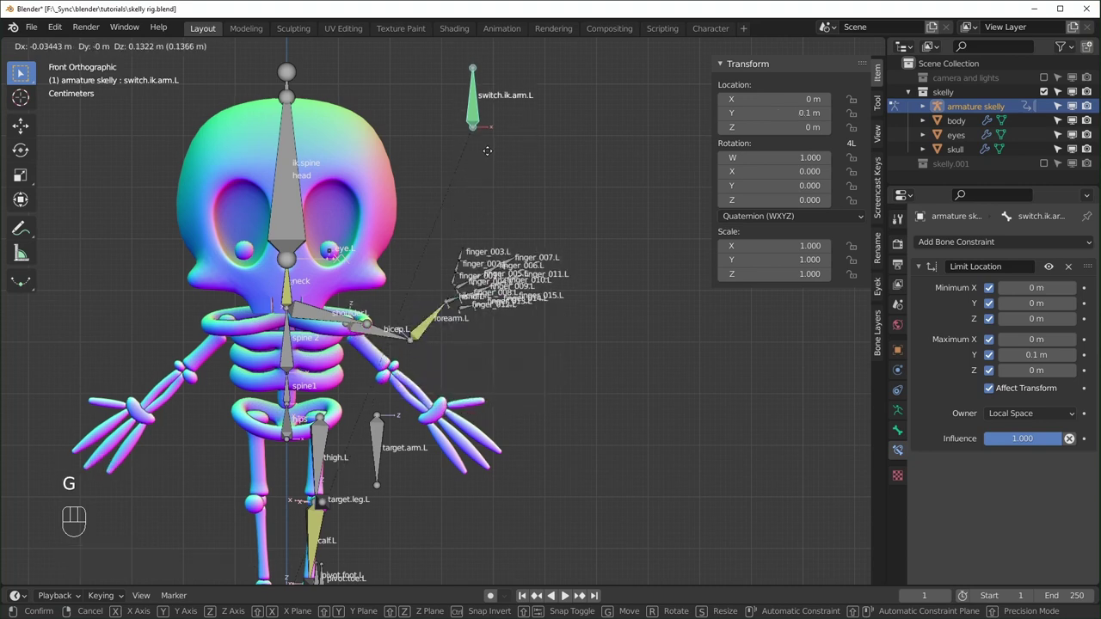
{"action": "left_click", "coordinate": [487, 228]}
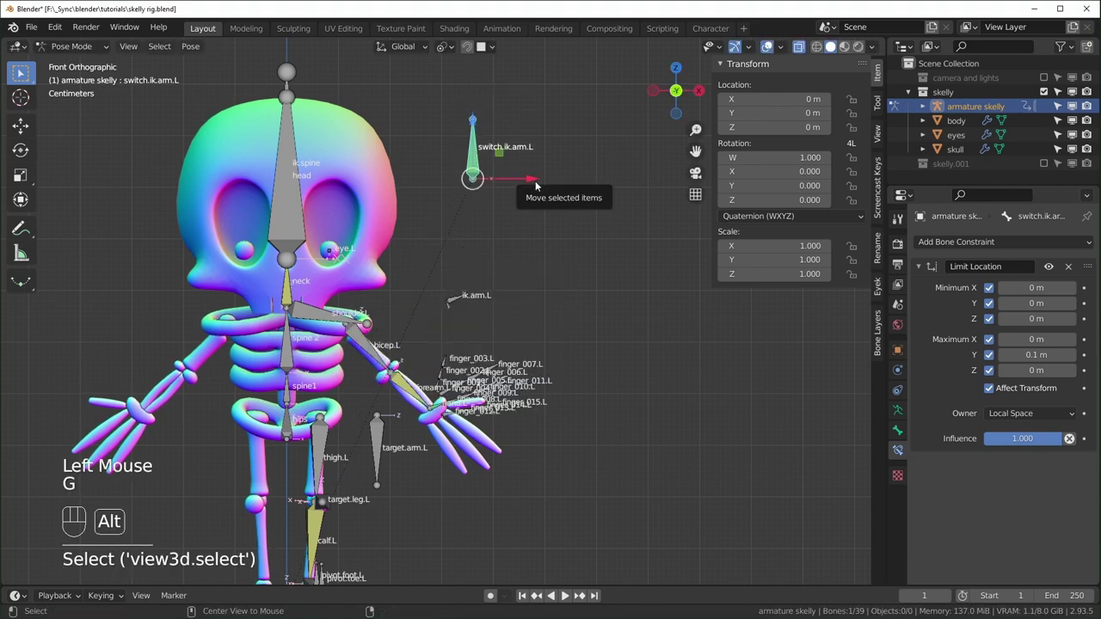
{"action": "key", "text": "alt+g"}
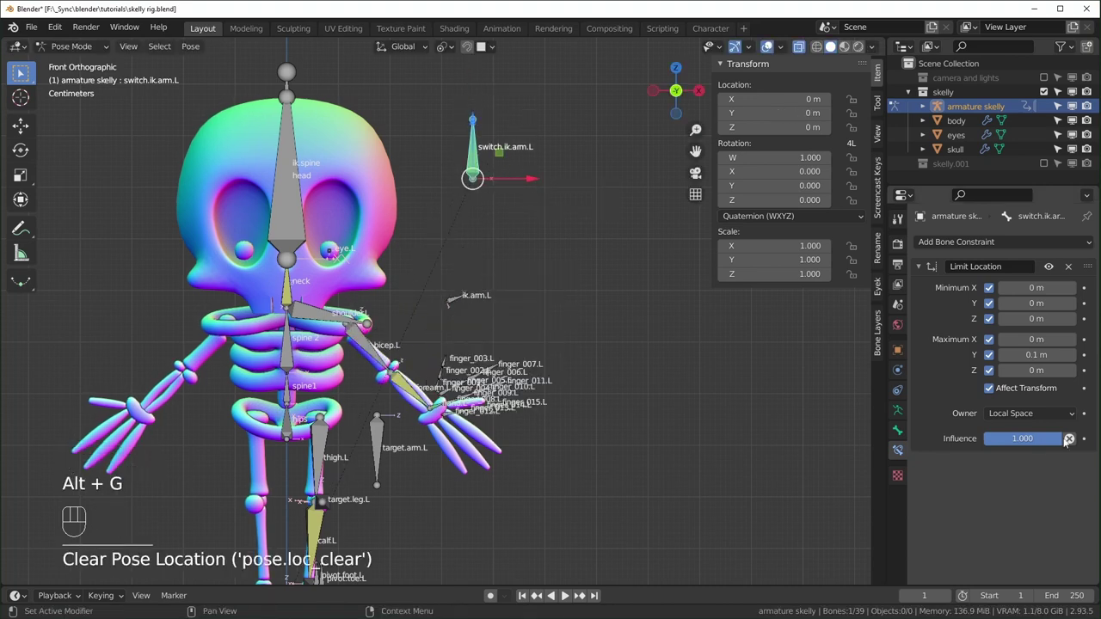
Step: Change the forearm.L IK influence driver's expression to var * 10 + 1
{"action": "left_click", "coordinate": [411, 387]}
{"action": "right_click", "coordinate": [1028, 477]}
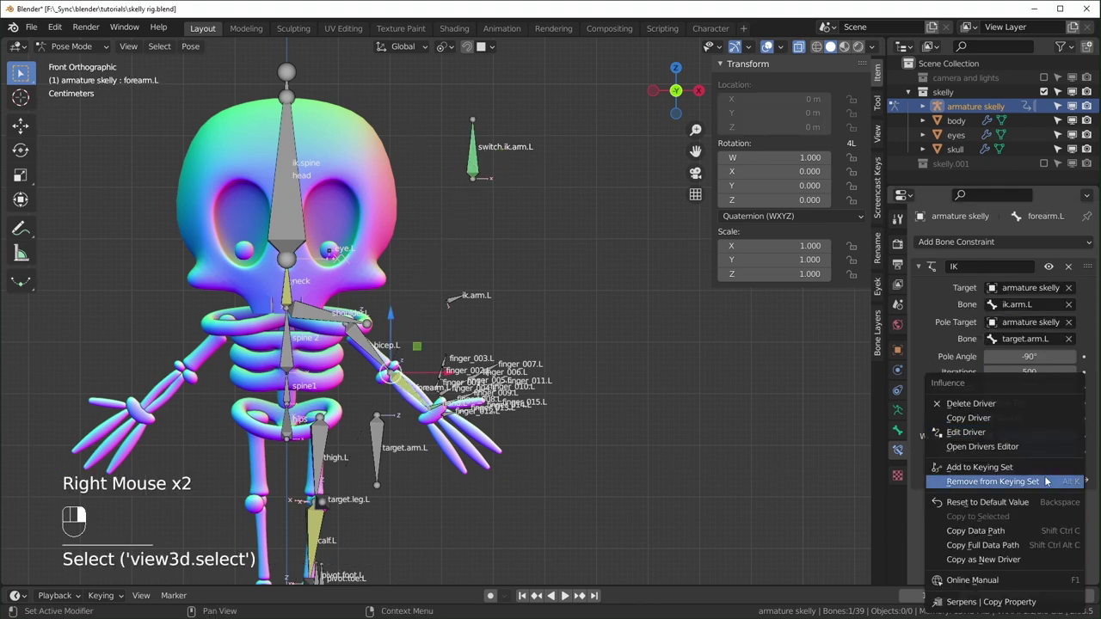
{"action": "left_click", "coordinate": [964, 435]}
{"action": "left_click", "coordinate": [991, 375]}
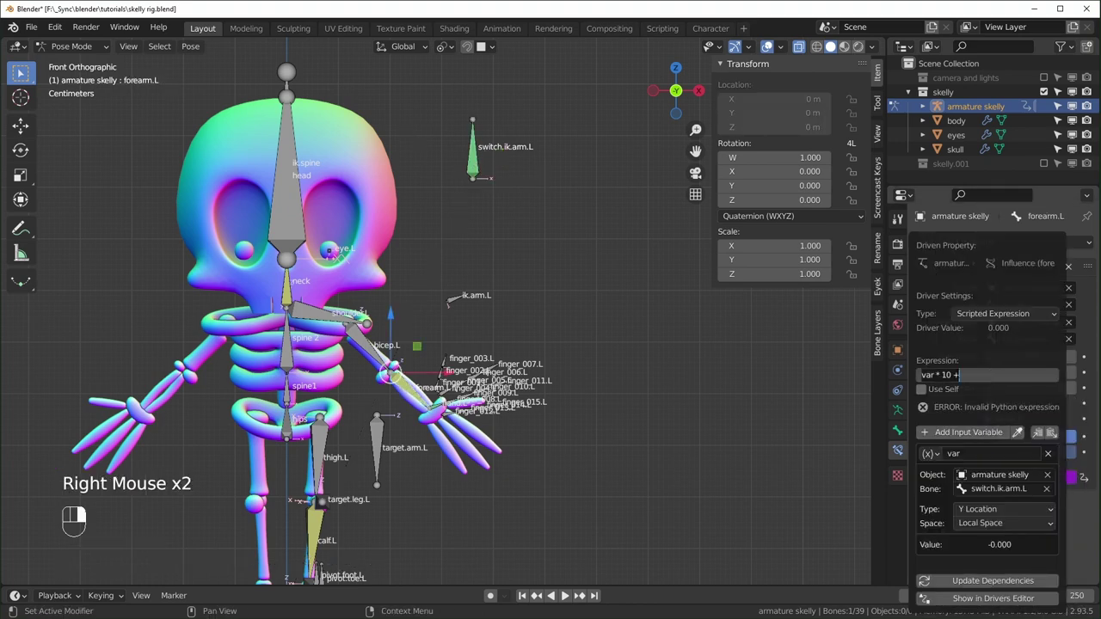
{"action": "key", "text": "BackSpace"}
{"action": "key", "text": "BackSpace"}
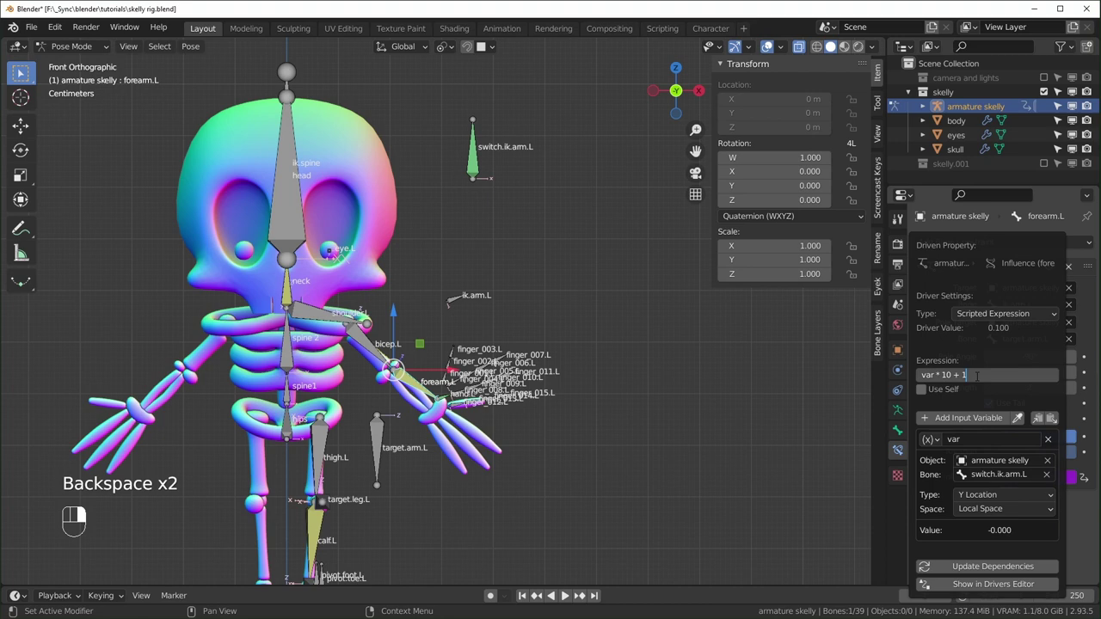
{"action": "key", "text": "Return"}
Step: Set the Limit Location range of switch.ik.arm.L to maximum Y 0 m and minimum Y -0.1 m
{"action": "left_click", "coordinate": [472, 150]}
{"action": "left_click", "coordinate": [1036, 354]}
{"action": "left_click", "coordinate": [1048, 302]}
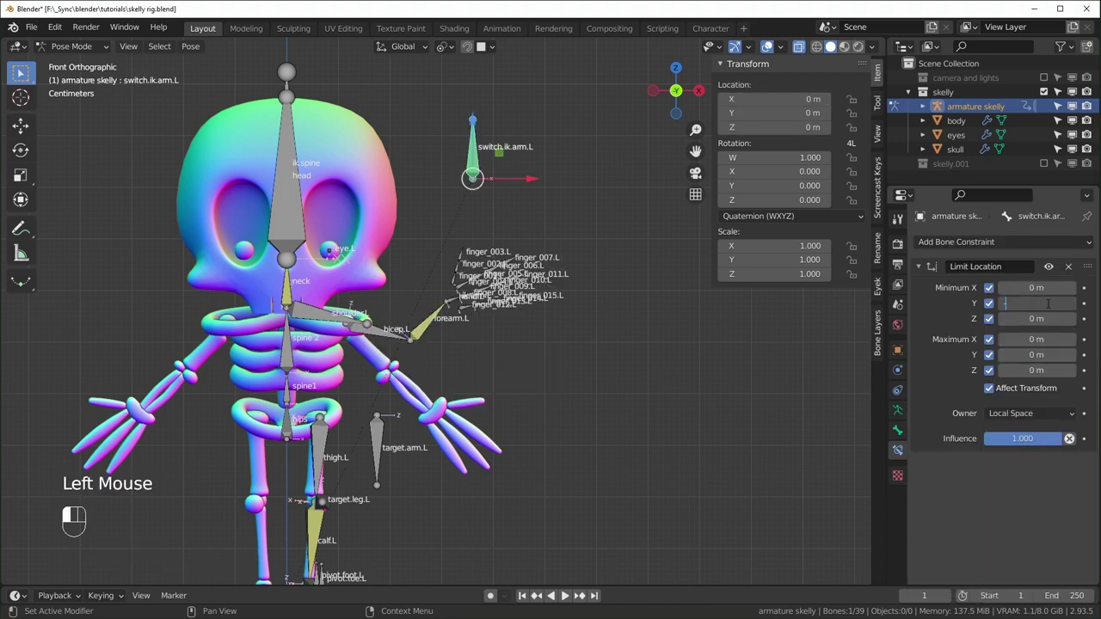
{"action": "type", "text": "-.1"}
{"action": "key", "text": "Return"}
Step: Clear the location and rotation of switch.ik.arm.L, test-move it down to its lower limit and cancel the move
{"action": "key", "text": "space"}
{"action": "key", "text": "space"}
{"action": "key", "text": "shift+Left"}
{"action": "key", "text": "alt+g"}
{"action": "key", "text": "alt+r"}
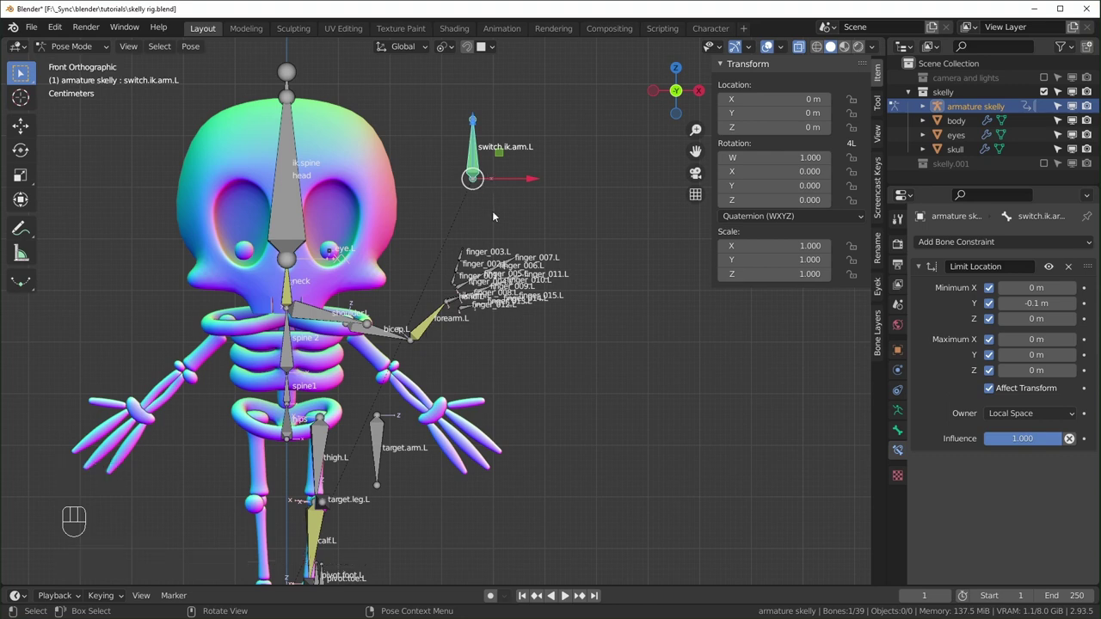
{"action": "key", "text": "g"}
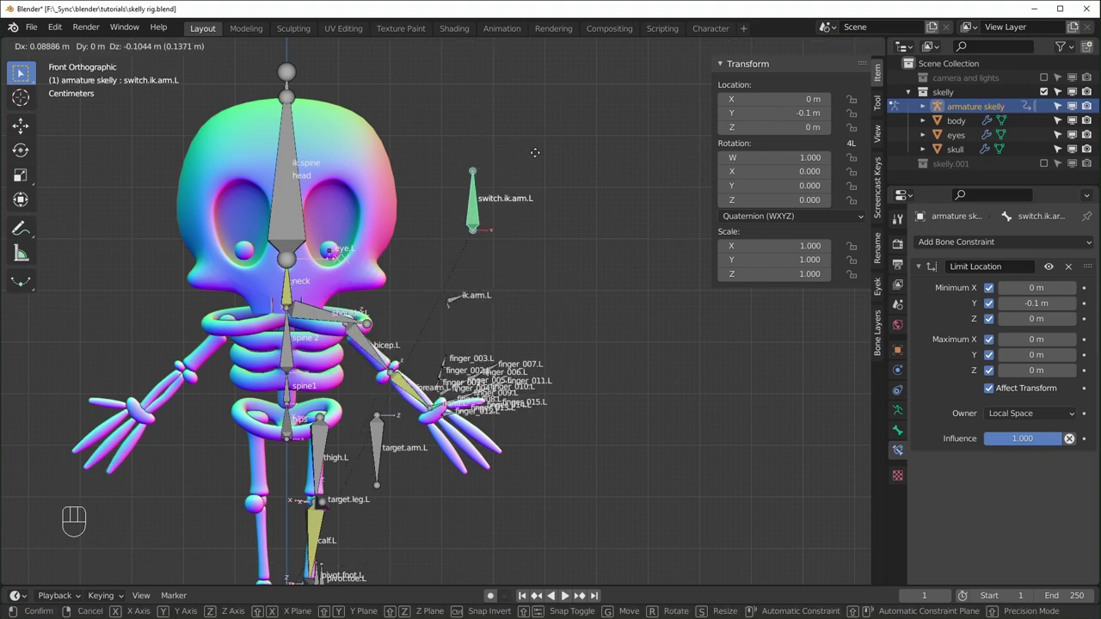
{"action": "right_click", "coordinate": [499, 363]}
Step: Select the hand.L bone to examine its Copy Rotation constraint
{"action": "scroll", "coordinate": [446, 367], "scroll_direction": "up", "scroll_amount": 3}
{"action": "scroll", "coordinate": [449, 358], "scroll_direction": "down", "scroll_amount": 2}
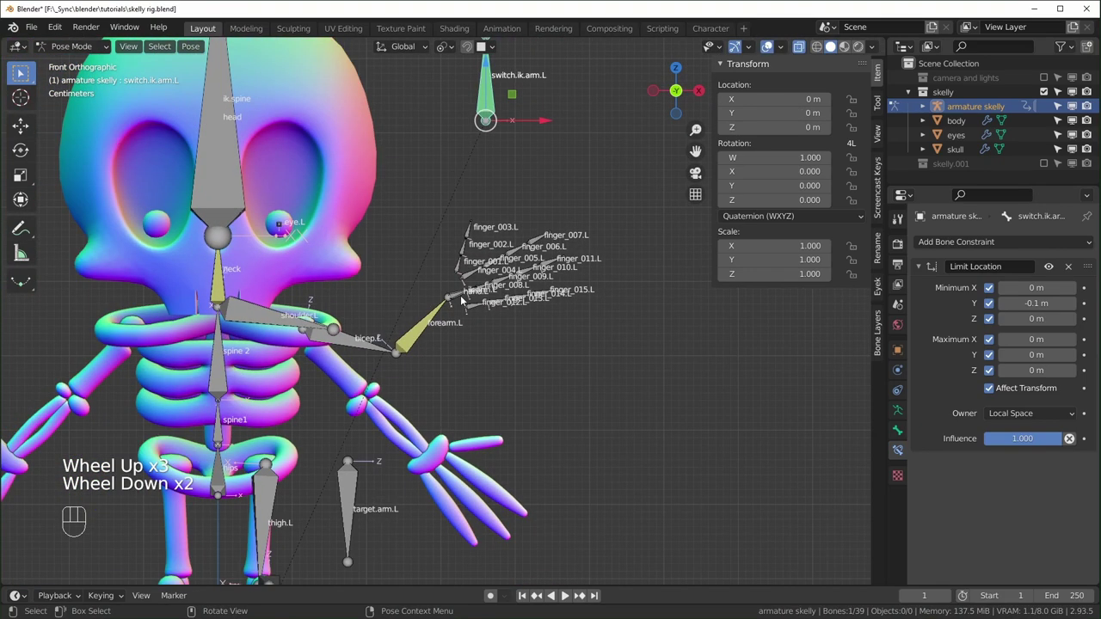
{"action": "left_click", "coordinate": [448, 297]}
{"action": "left_click", "coordinate": [449, 296]}
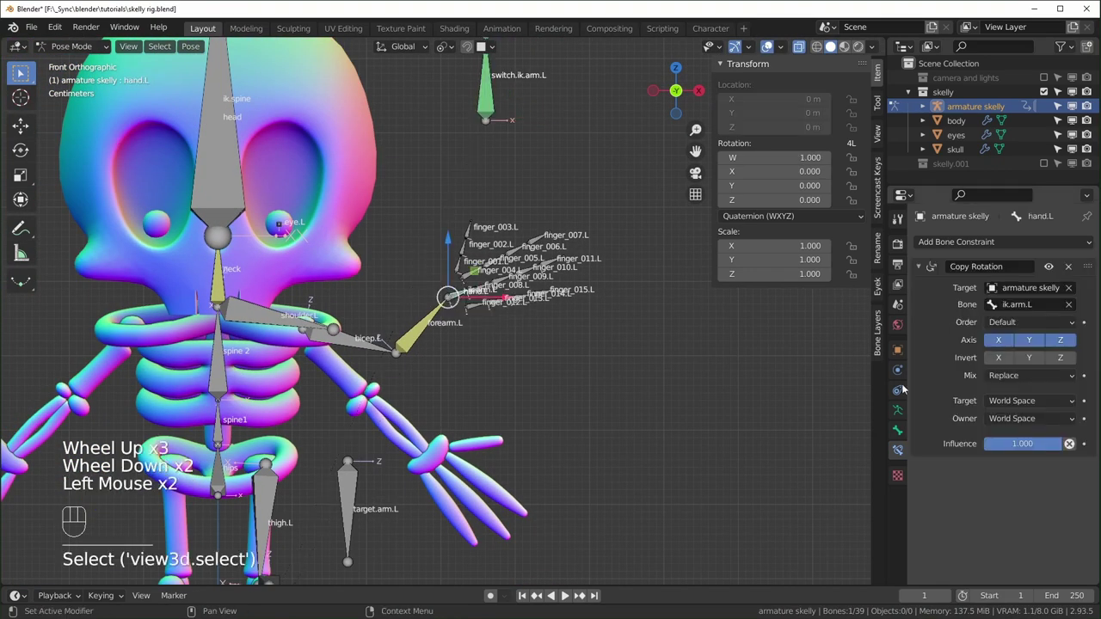
{"action": "scroll", "coordinate": [520, 340], "scroll_direction": "down", "scroll_amount": 1}
{"action": "scroll", "coordinate": [473, 164], "scroll_direction": "up", "scroll_amount": 1}
Step: In Edit Mode, duplicate switch.ik.arm.L about 0.2 m along X and name the copy switch.rot.arm.L
{"action": "key", "text": "Tab"}
{"action": "left_click", "coordinate": [473, 163]}
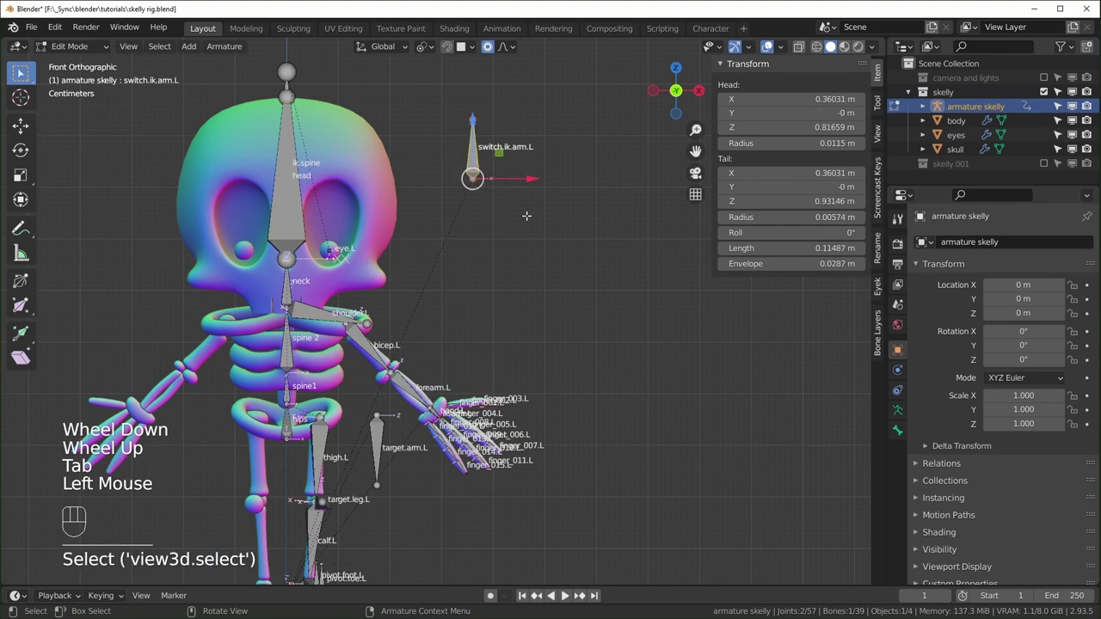
{"action": "key", "text": "shift+d"}
{"action": "left_click", "coordinate": [626, 223]}
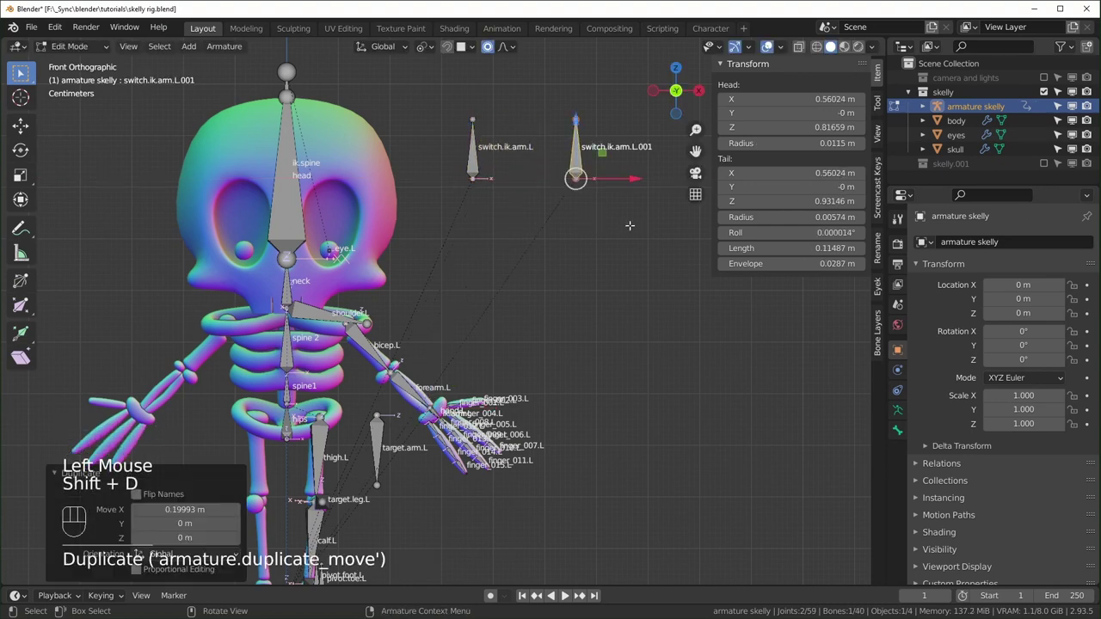
{"action": "scroll", "coordinate": [624, 225], "scroll_direction": "up", "scroll_amount": 1}
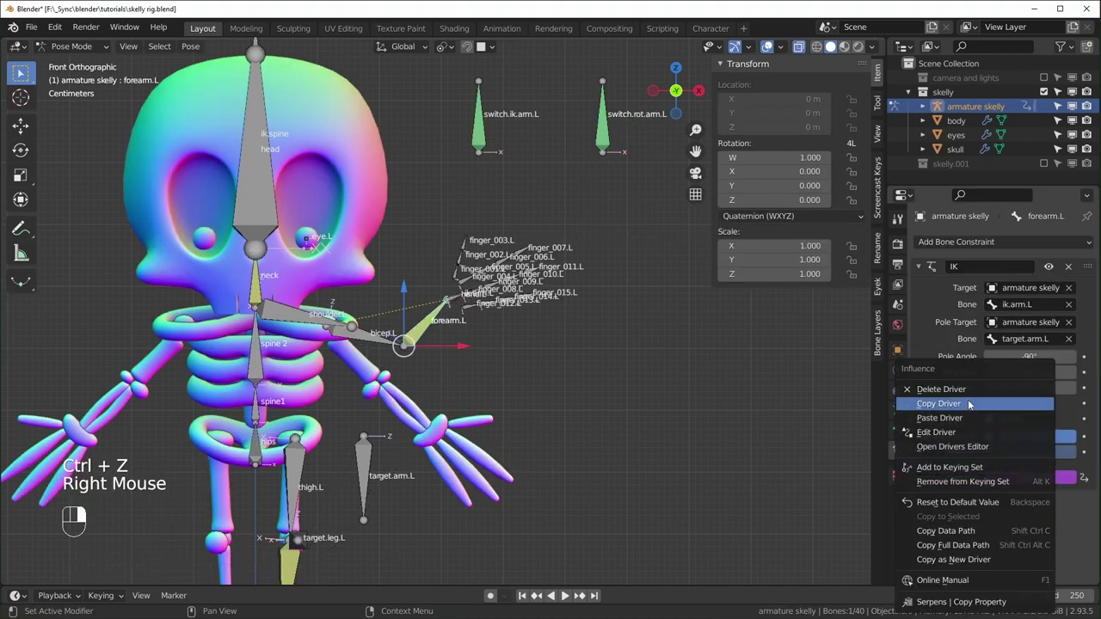
Step: Paste the copied driver onto the Influence of hand.L's Copy Rotation constraint
{"action": "left_click", "coordinate": [461, 301]}
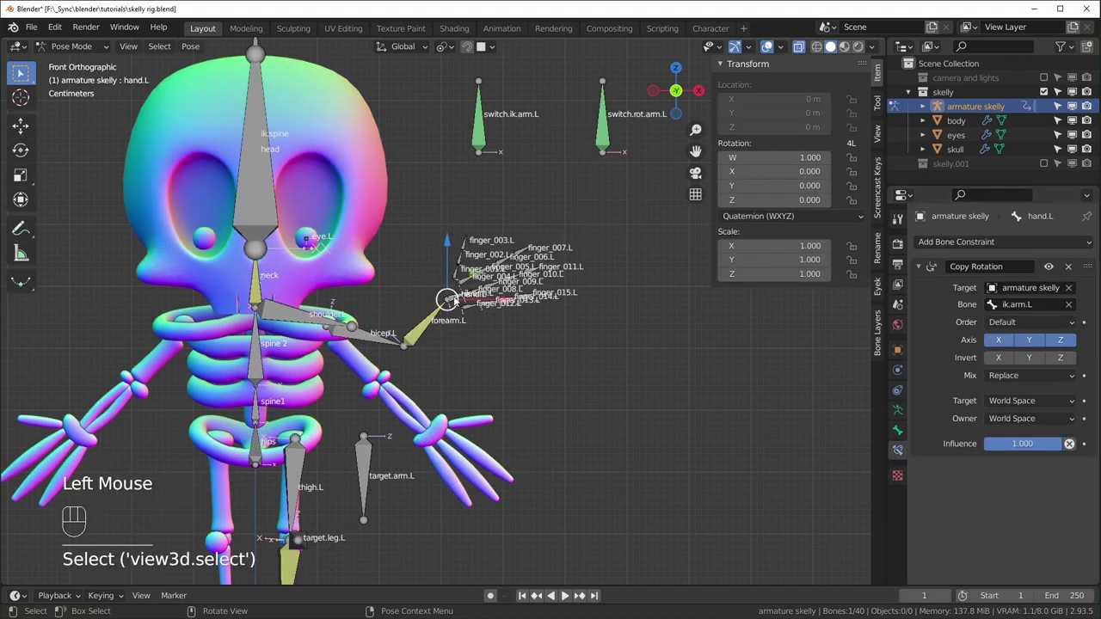
{"action": "right_click", "coordinate": [1011, 445]}
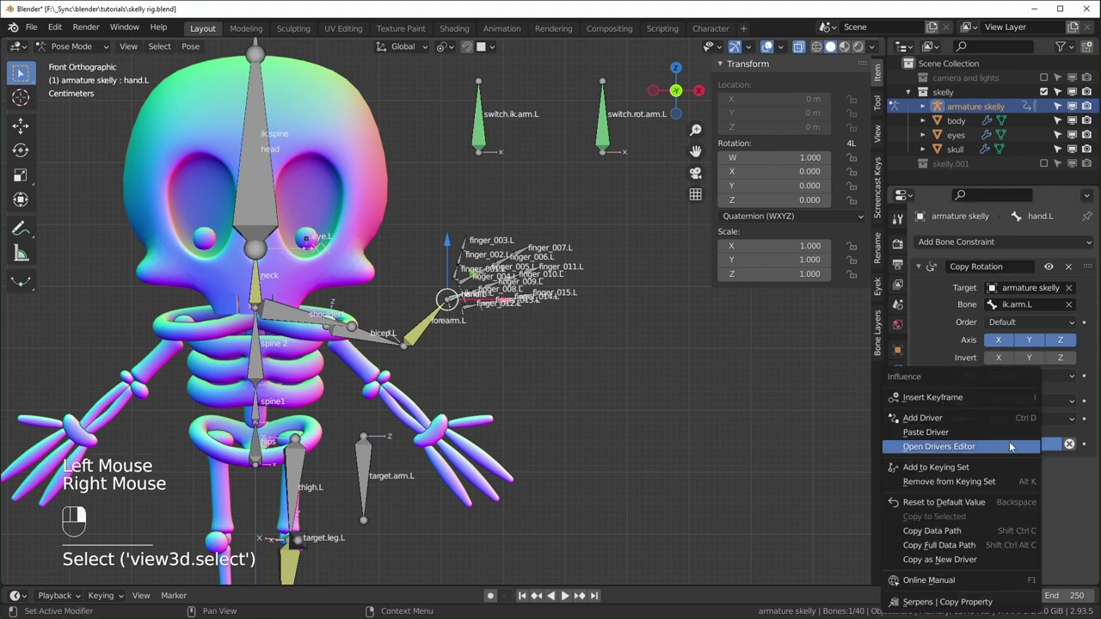
{"action": "left_click", "coordinate": [961, 438]}
Step: Change the bone of the pasted driver's variable to switch.rot.arm.L, and test-move that switch bone
{"action": "right_click", "coordinate": [1005, 444]}
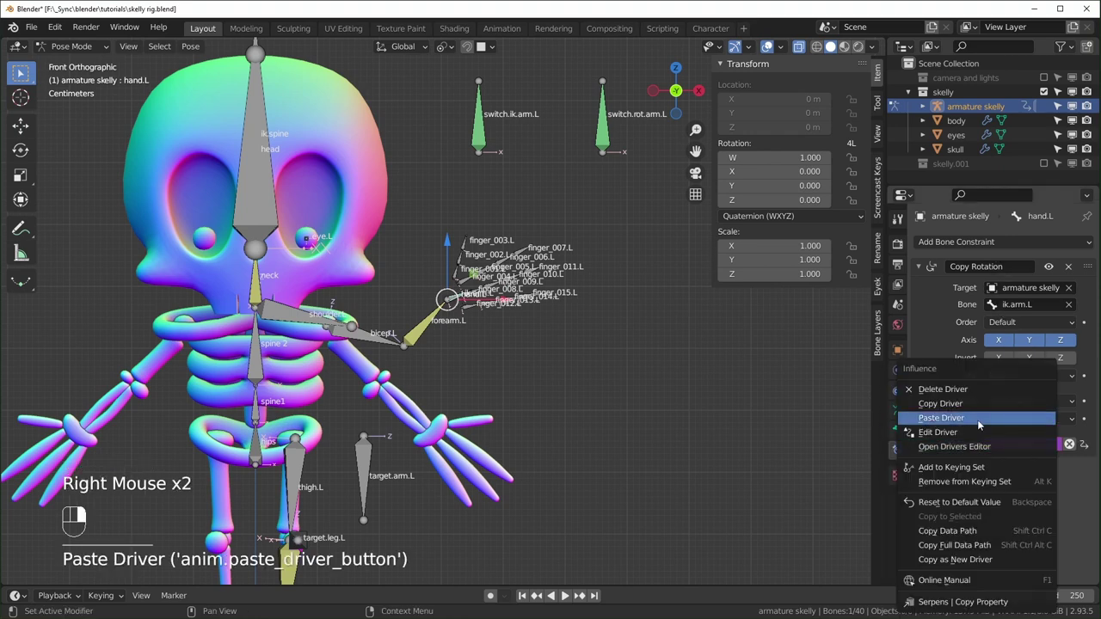
{"action": "left_click", "coordinate": [964, 430]}
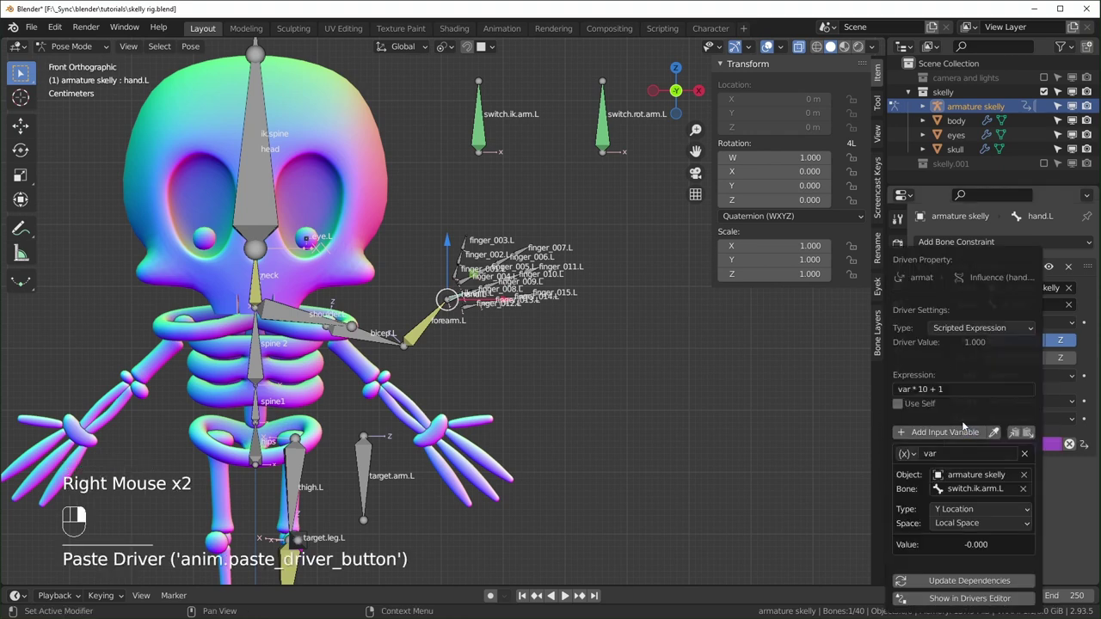
{"action": "left_click", "coordinate": [988, 491]}
{"action": "type", "text": "swit"}
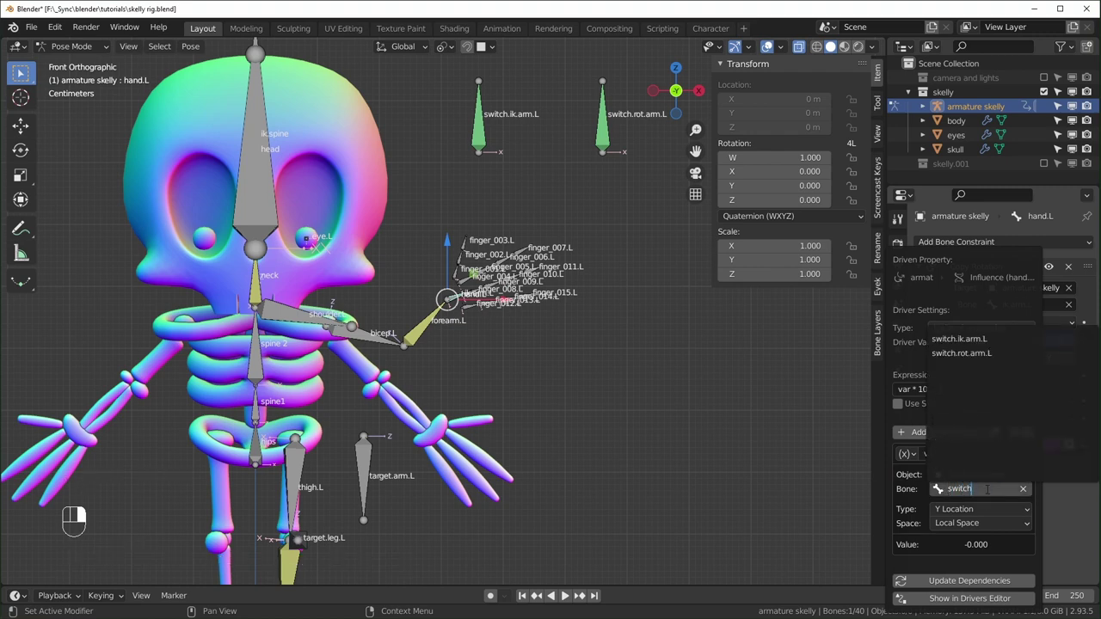
{"action": "type", "text": "ch"}
{"action": "left_click", "coordinate": [960, 352]}
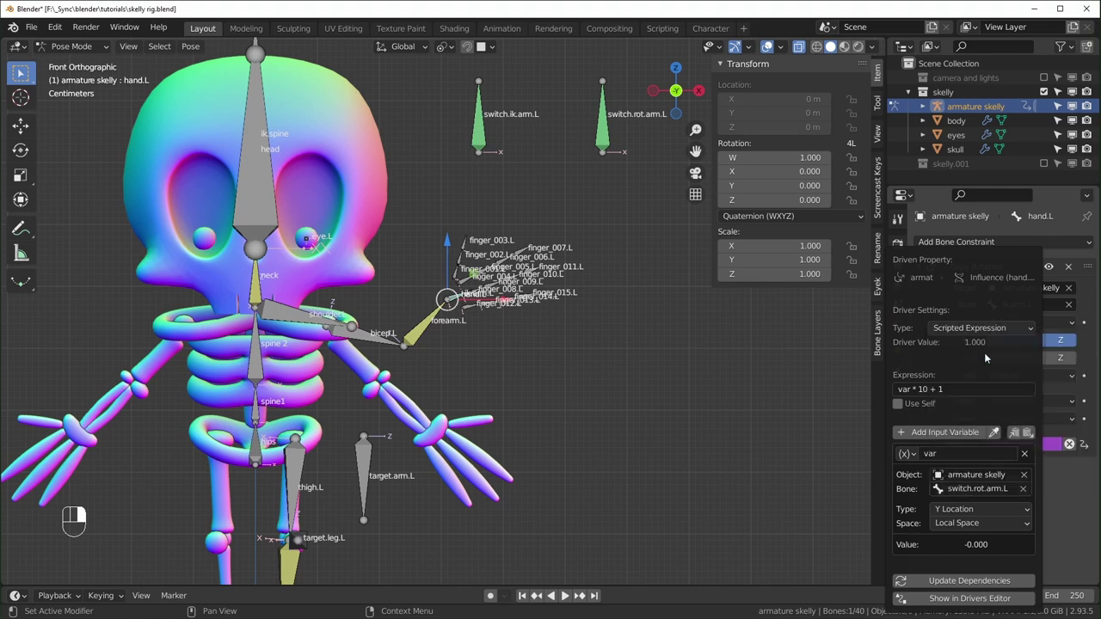
{"action": "left_click", "coordinate": [610, 172]}
{"action": "key", "text": "g"}
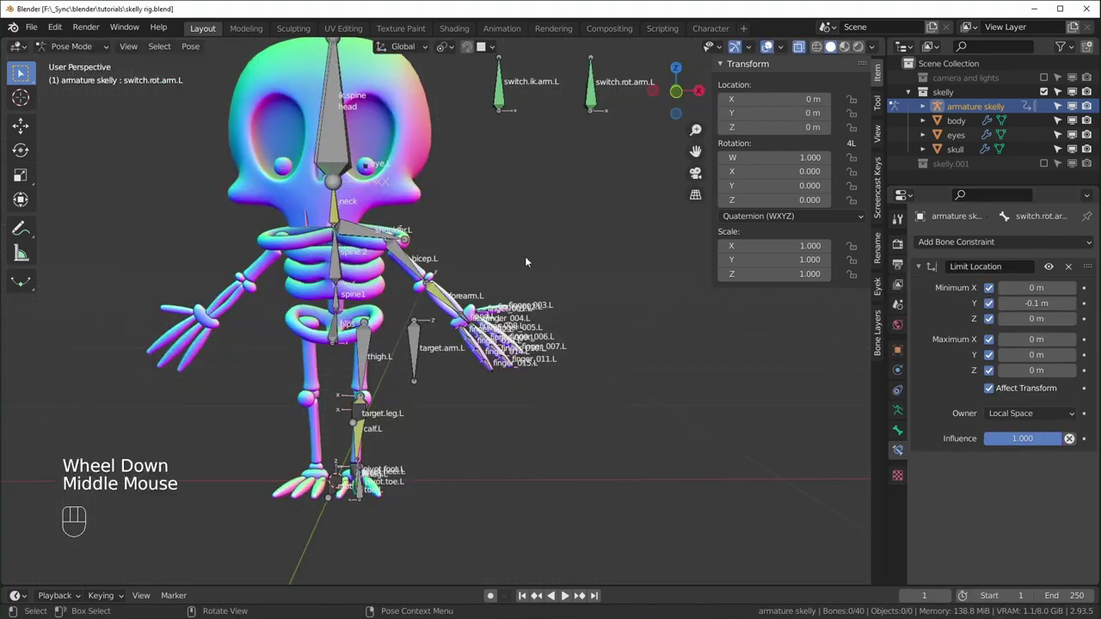
Step: In Edit Mode, duplicate the two arm switch bones together and place the copies beside the left hand
{"action": "scroll", "coordinate": [524, 256], "scroll_direction": "down", "scroll_amount": 1}
{"action": "left_click_drag", "start_coordinate": [458, 75], "coordinate": [573, 203]}
{"action": "key", "text": "Tab"}
{"action": "key", "text": "shift+d"}
{"action": "left_click", "coordinate": [636, 389]}
{"action": "middle_click_drag", "start_coordinate": [636, 388], "coordinate": [464, 347], "text": "shift"}
{"action": "scroll", "coordinate": [464, 347], "scroll_direction": "up", "scroll_amount": 2}
{"action": "key", "text": "Tab"}
{"action": "key", "text": "Tab"}
Step: Rename the two duplicated switch bones switch.ik.leg.L and switch.rot.leg.L
{"action": "left_click", "coordinate": [452, 284]}
{"action": "key", "text": "F2"}
{"action": "left_click_drag", "start_coordinate": [413, 296], "coordinate": [426, 296]}
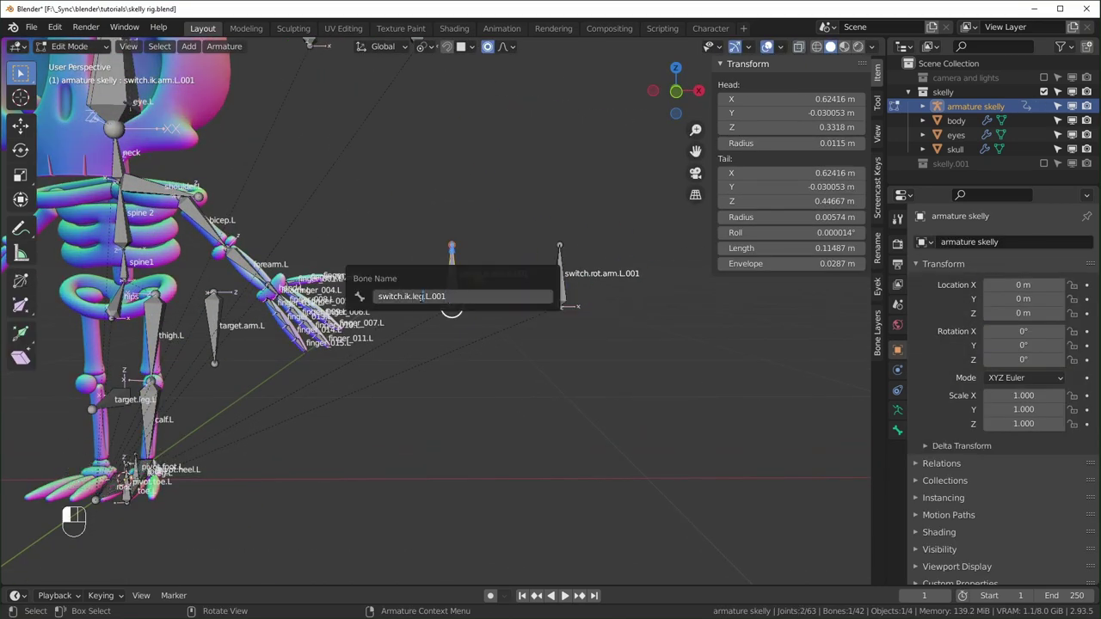
{"action": "left_click", "coordinate": [572, 291]}
{"action": "left_click", "coordinate": [572, 288]}
{"action": "key", "text": "F2"}
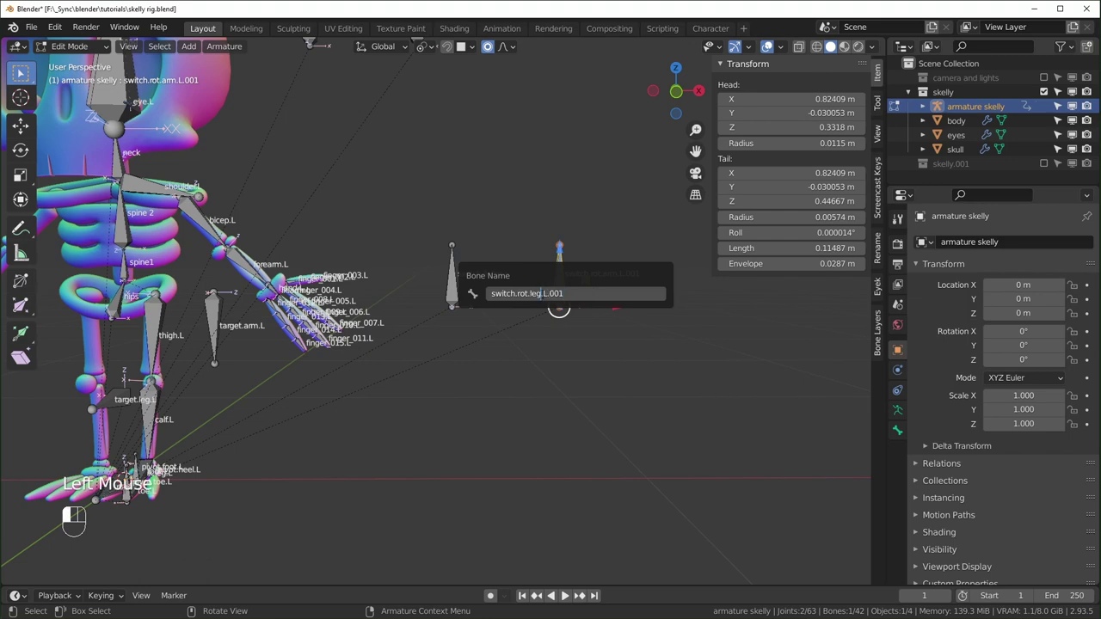
{"action": "key", "text": "Return"}
Step: In Pose Mode, paste the copied driver onto the Influence of calf.L's IK constraint
{"action": "key", "text": "Tab"}
{"action": "scroll", "coordinate": [556, 388], "scroll_direction": "up", "scroll_amount": 2}
{"action": "middle_click_drag", "start_coordinate": [378, 413], "coordinate": [602, 384], "text": "shift"}
{"action": "left_click", "coordinate": [457, 342]}
{"action": "right_click", "coordinate": [405, 371]}
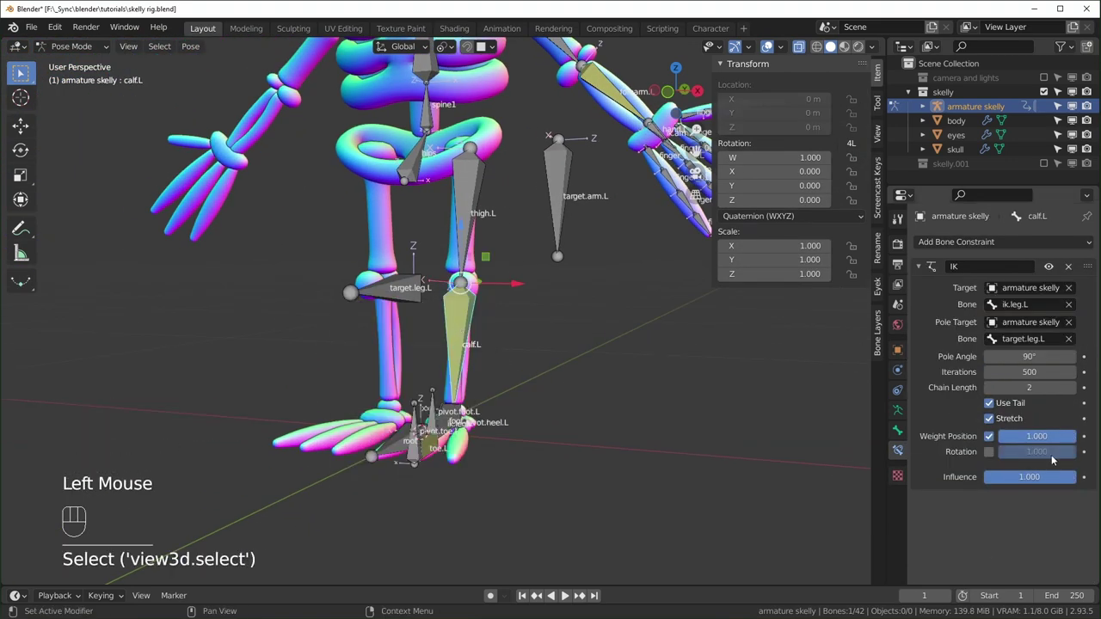
{"action": "right_click", "coordinate": [1015, 477]}
{"action": "left_click", "coordinate": [968, 432]}
{"action": "right_click", "coordinate": [972, 477]}
{"action": "right_click", "coordinate": [963, 477]}
{"action": "left_click", "coordinate": [965, 432]}
Step: Edit calf.L's influence driver so that its variable reads the bone switch.ik.leg.L
{"action": "right_click", "coordinate": [972, 477]}
{"action": "left_click", "coordinate": [972, 431]}
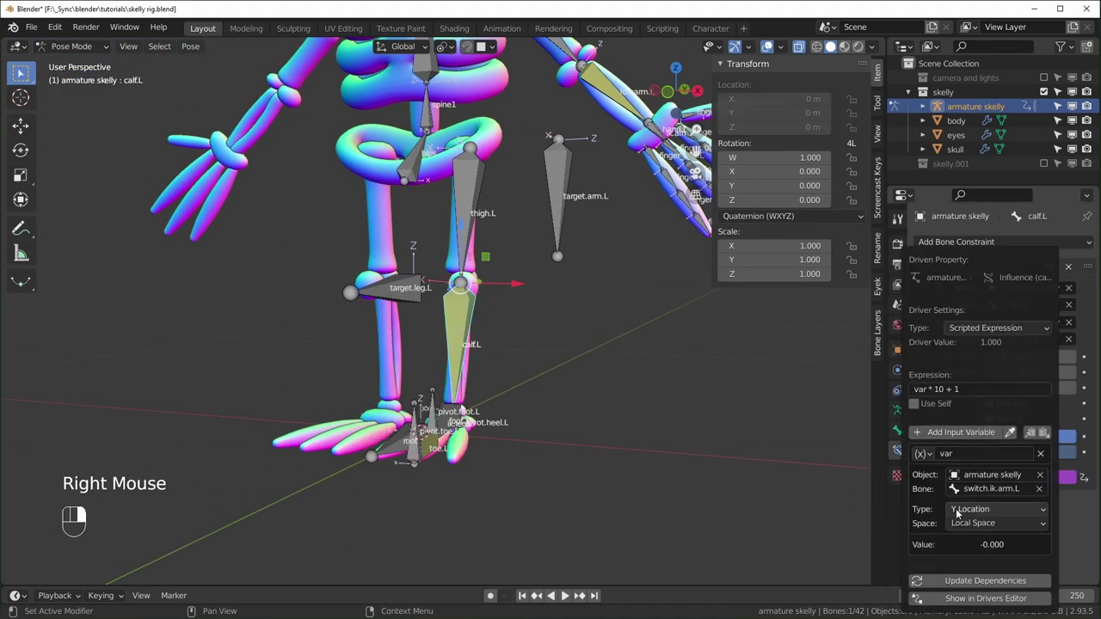
{"action": "left_click", "coordinate": [989, 488]}
{"action": "type", "text": "swit"}
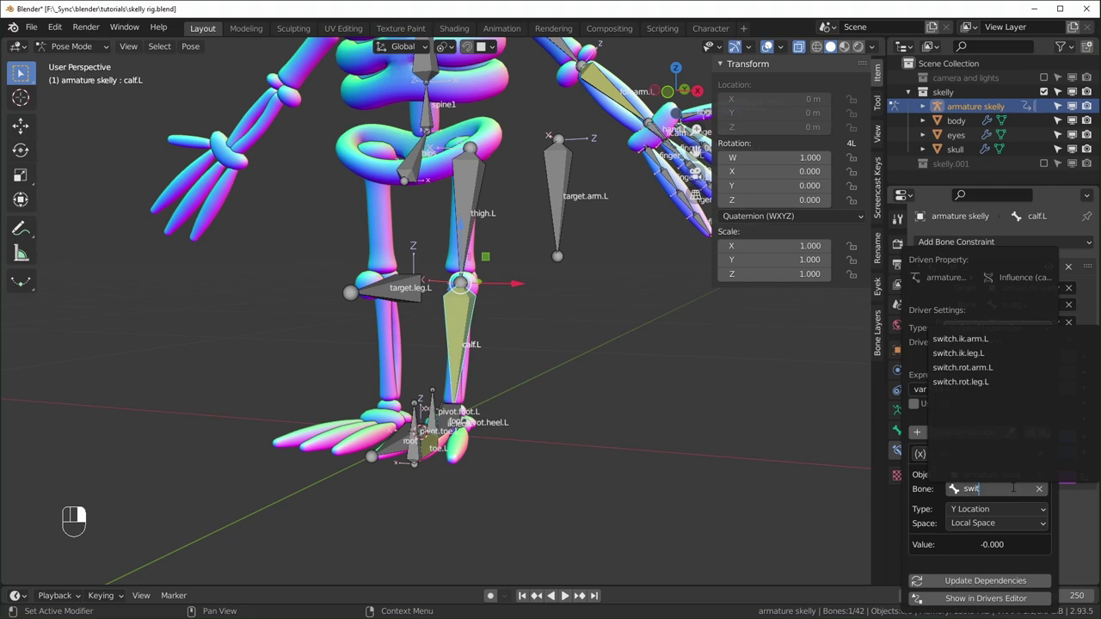
{"action": "left_click", "coordinate": [987, 354]}
{"action": "left_click", "coordinate": [686, 386]}
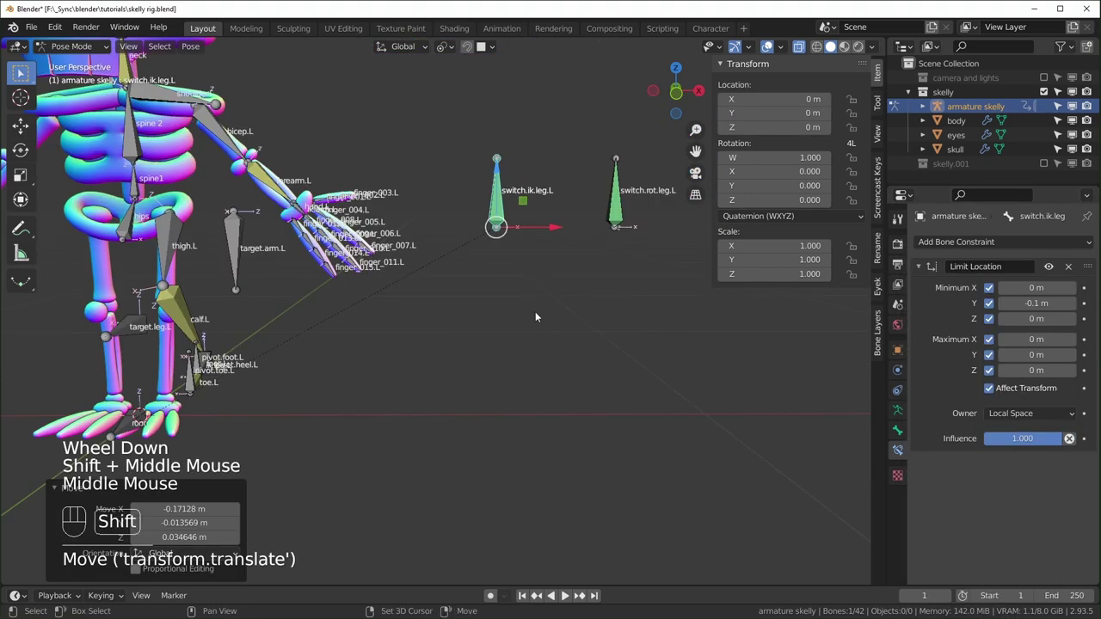
Step: In Edit Mode, delete the bone switch.rot.leg.L
{"action": "middle_click_drag", "start_coordinate": [535, 313], "coordinate": [518, 317], "text": "shift"}
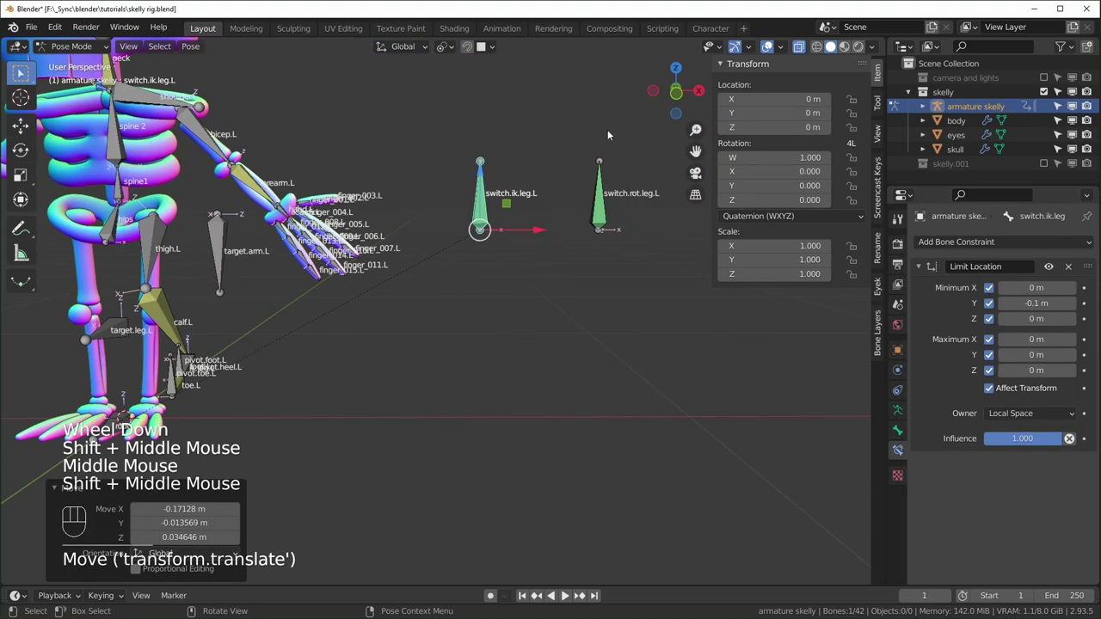
{"action": "key", "text": "Tab"}
{"action": "left_click", "coordinate": [598, 201]}
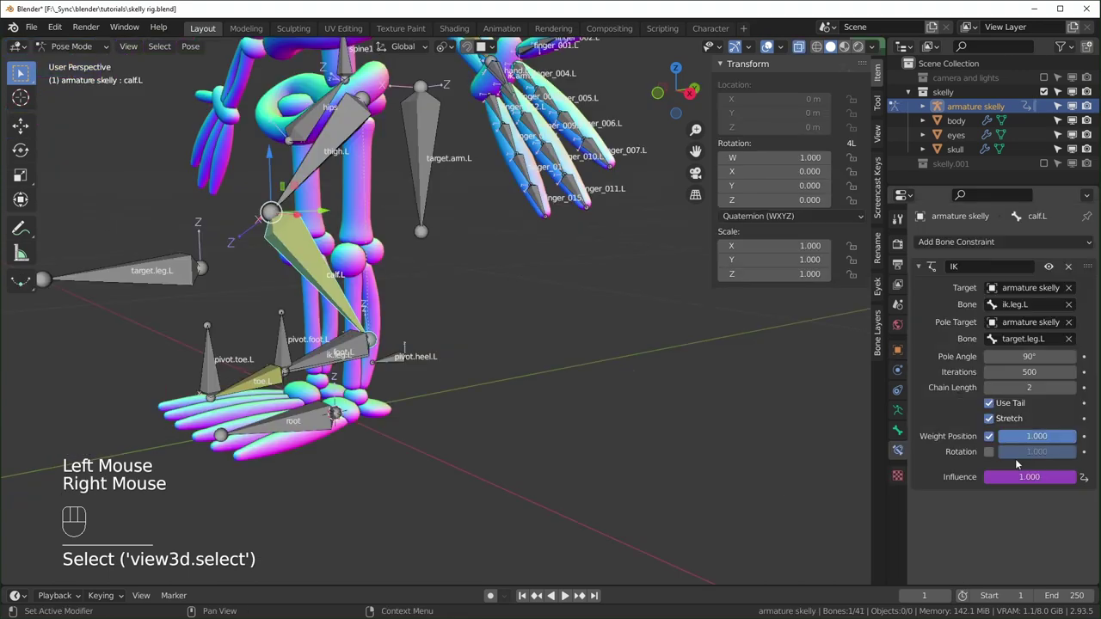
Step: Copy the influence driver of calf.L's IK constraint to the Influence of foot.L's constraint
{"action": "right_click", "coordinate": [1019, 477]}
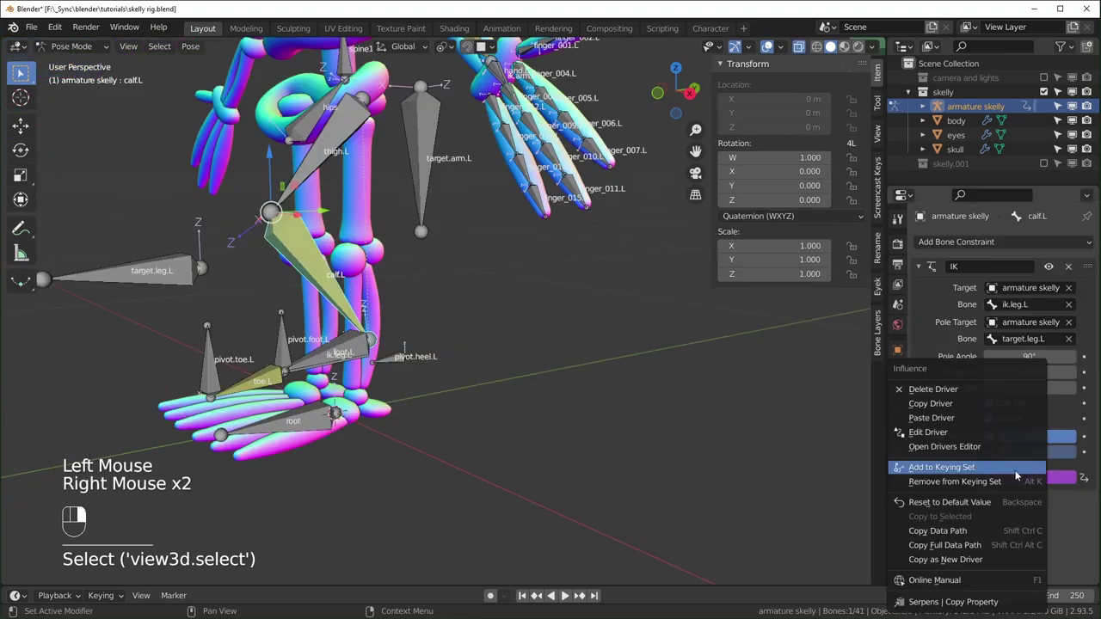
{"action": "left_click", "coordinate": [949, 405]}
{"action": "scroll", "coordinate": [388, 496], "scroll_direction": "up", "scroll_amount": 2}
{"action": "left_click", "coordinate": [303, 364]}
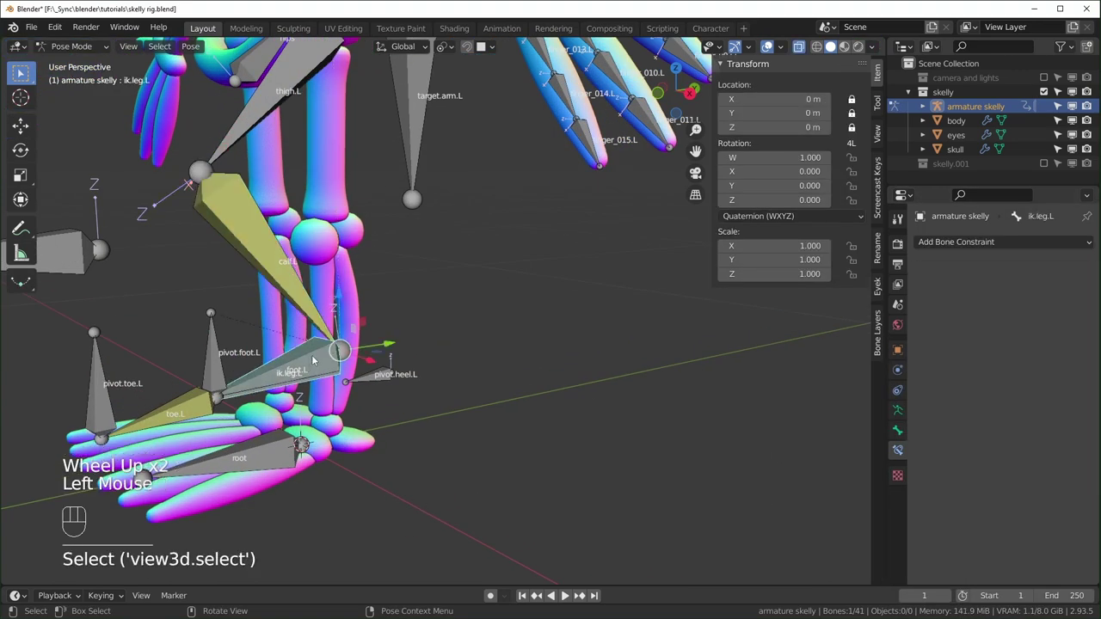
{"action": "left_click", "coordinate": [305, 366]}
{"action": "right_click", "coordinate": [1025, 445]}
Step: Test-move switch.ik.leg.L down to its lower limit and cancel the move
{"action": "key", "text": "g"}
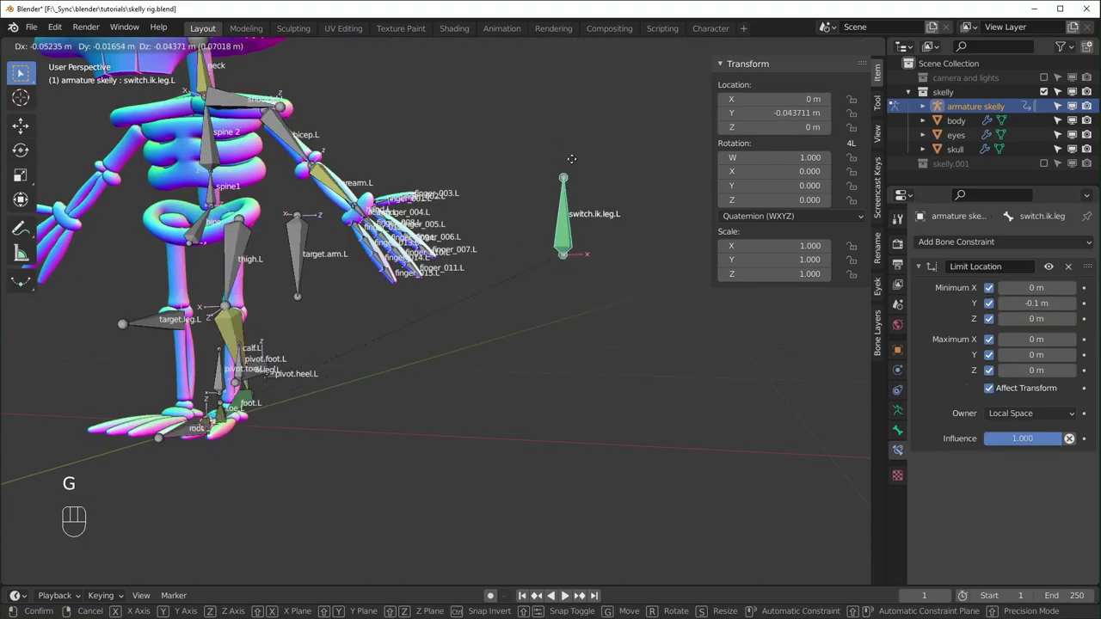
{"action": "key", "text": "Escape"}
{"action": "key", "text": "g"}
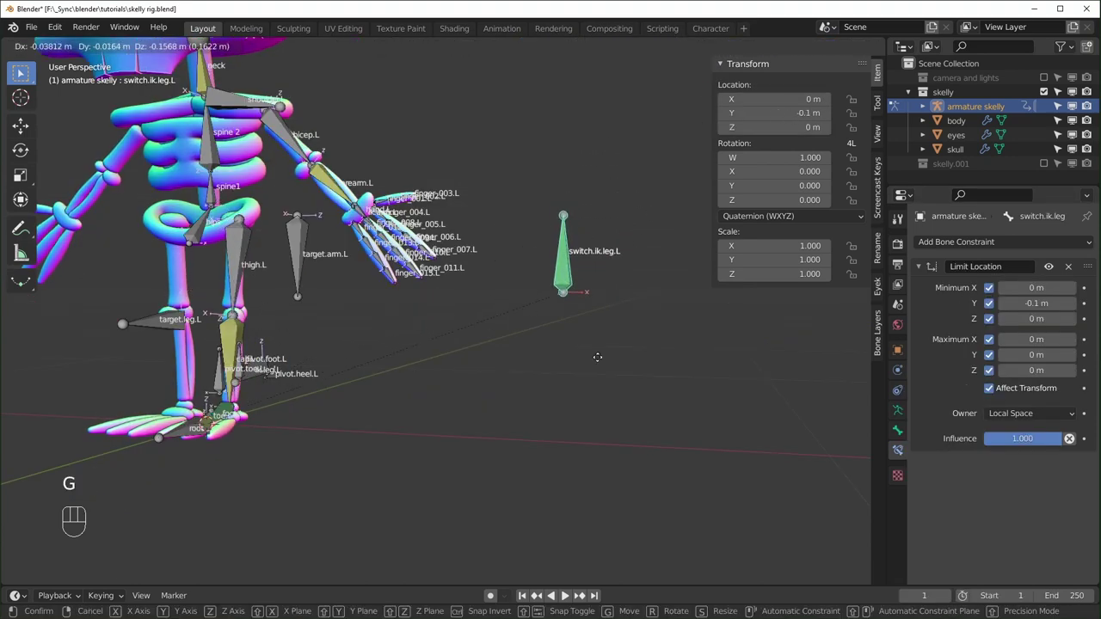
{"action": "right_click", "coordinate": [598, 293]}
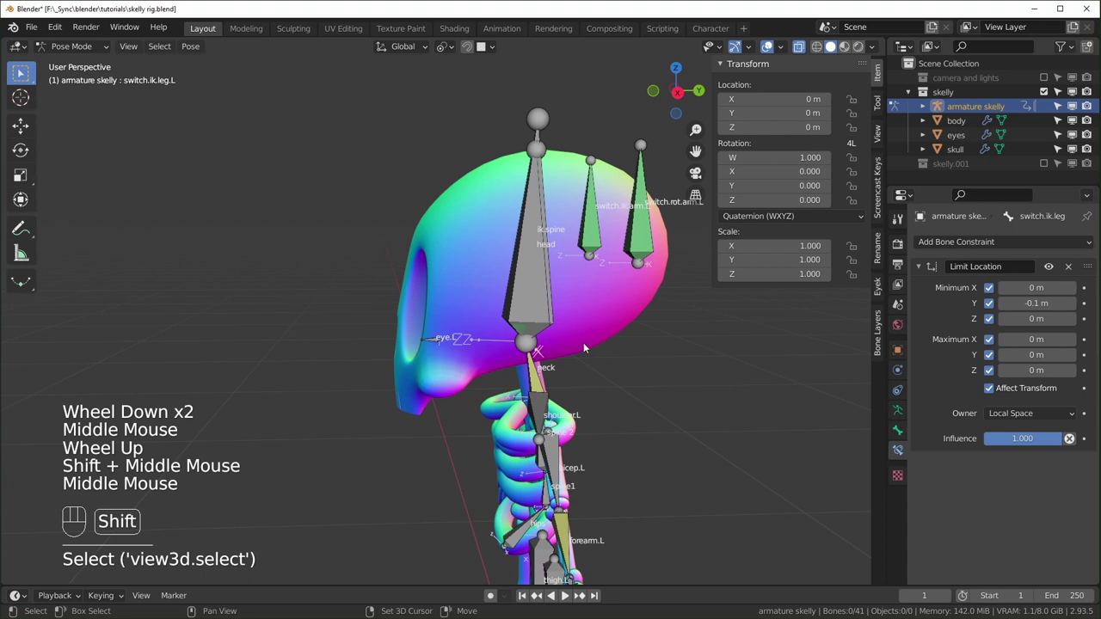
Step: In Edit Mode, duplicate switch.ik.arm.L and place the copy above the head, about 0.33 m higher
{"action": "middle_click_drag", "start_coordinate": [583, 343], "coordinate": [533, 257], "text": "shift"}
{"action": "left_click", "coordinate": [533, 258]}
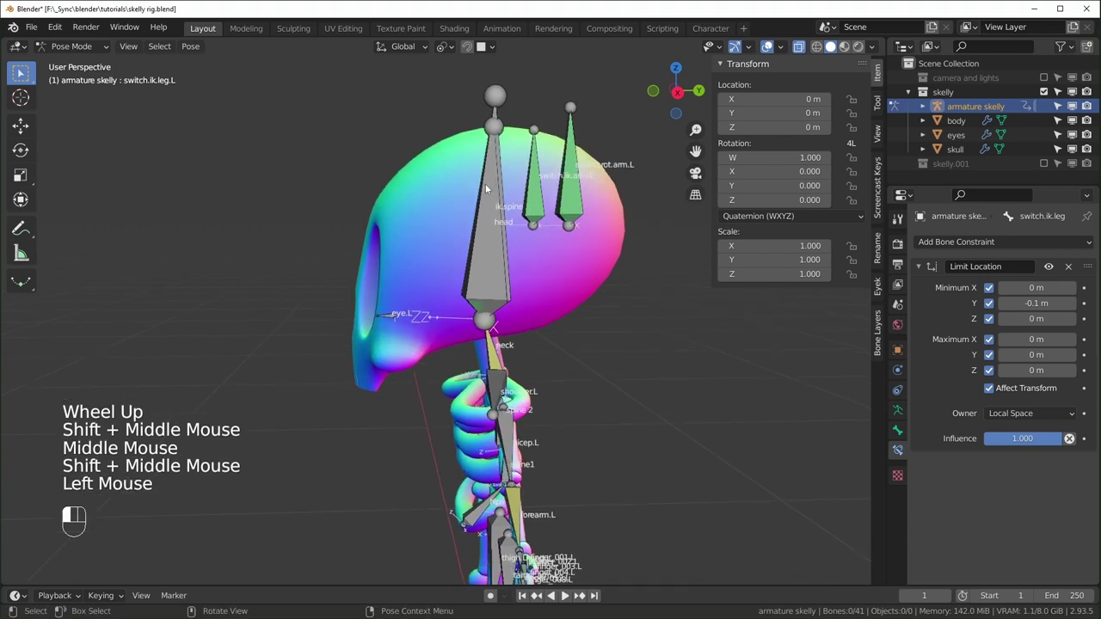
{"action": "key", "text": "Tab"}
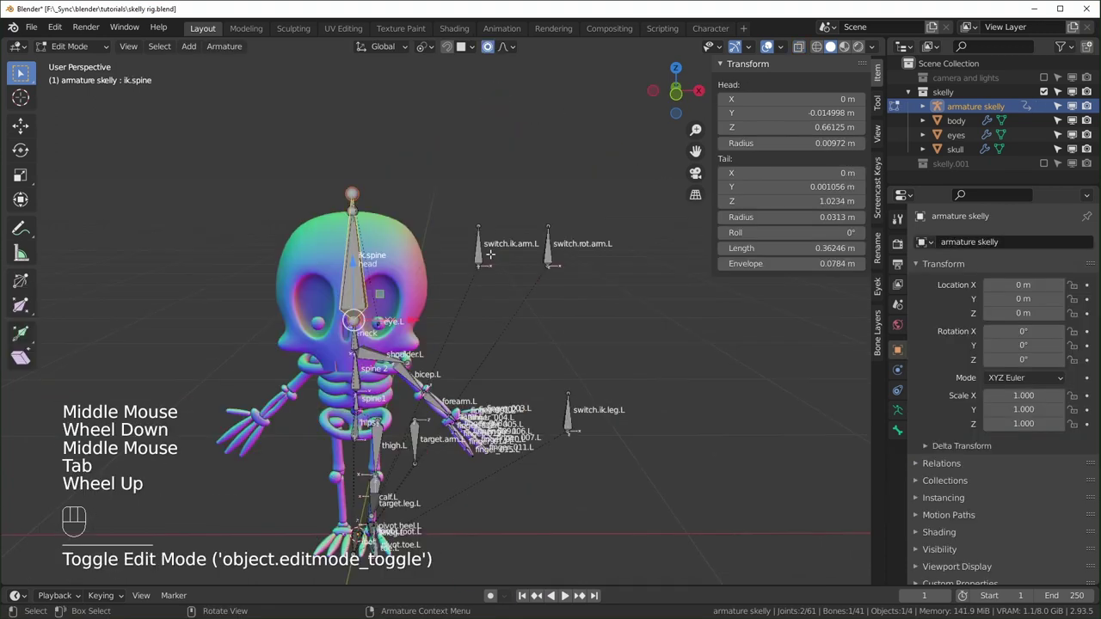
{"action": "left_click", "coordinate": [481, 257]}
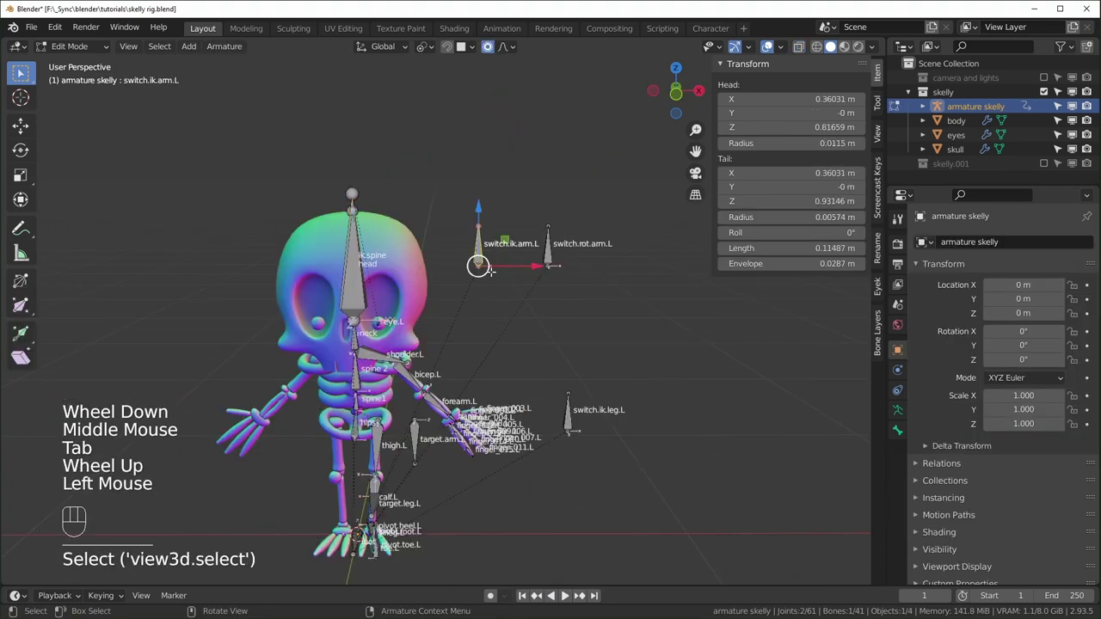
{"action": "key", "text": "shift+d"}
{"action": "left_click", "coordinate": [458, 143]}
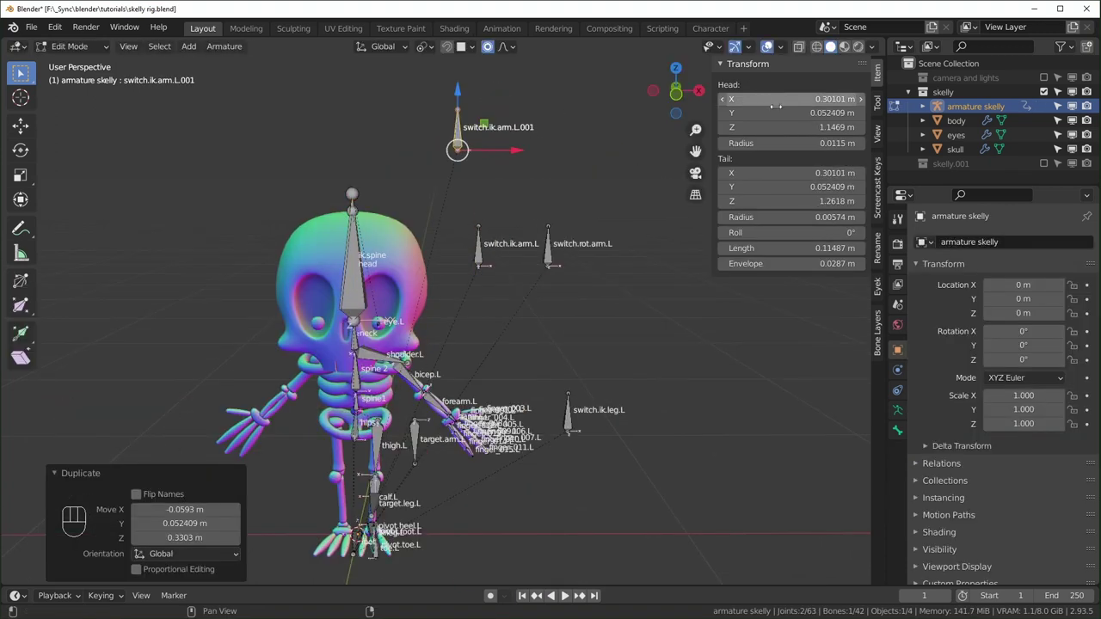
Step: Centre the duplicated switch bone by setting both its head X and tail X to 0 m
{"action": "left_click", "coordinate": [789, 100]}
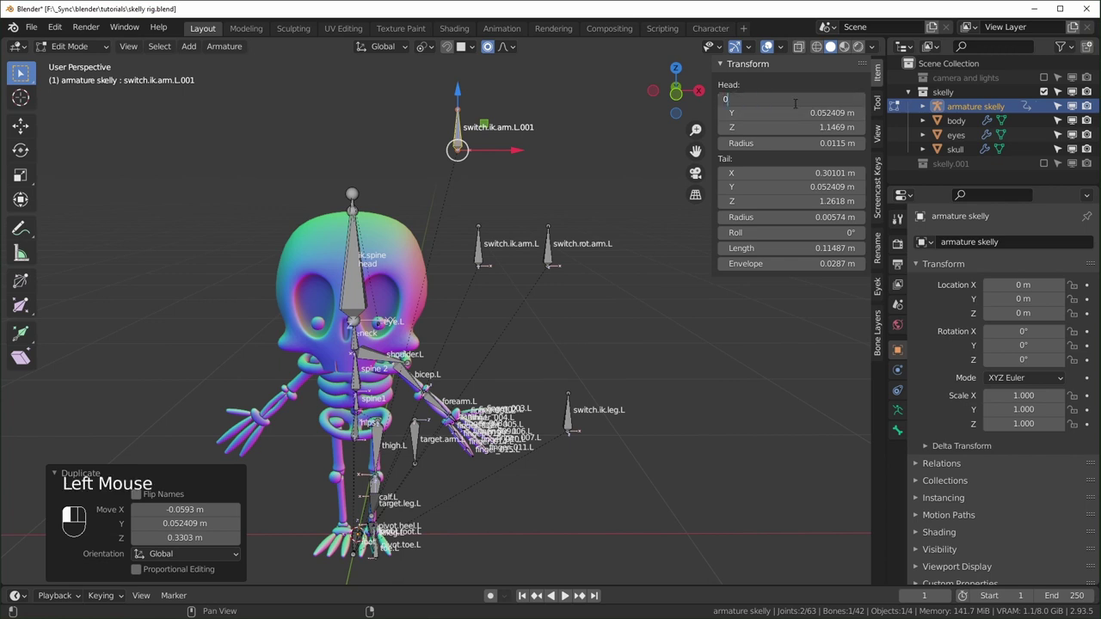
{"action": "type", "text": "0"}
{"action": "key", "text": "Return"}
{"action": "left_click", "coordinate": [830, 173]}
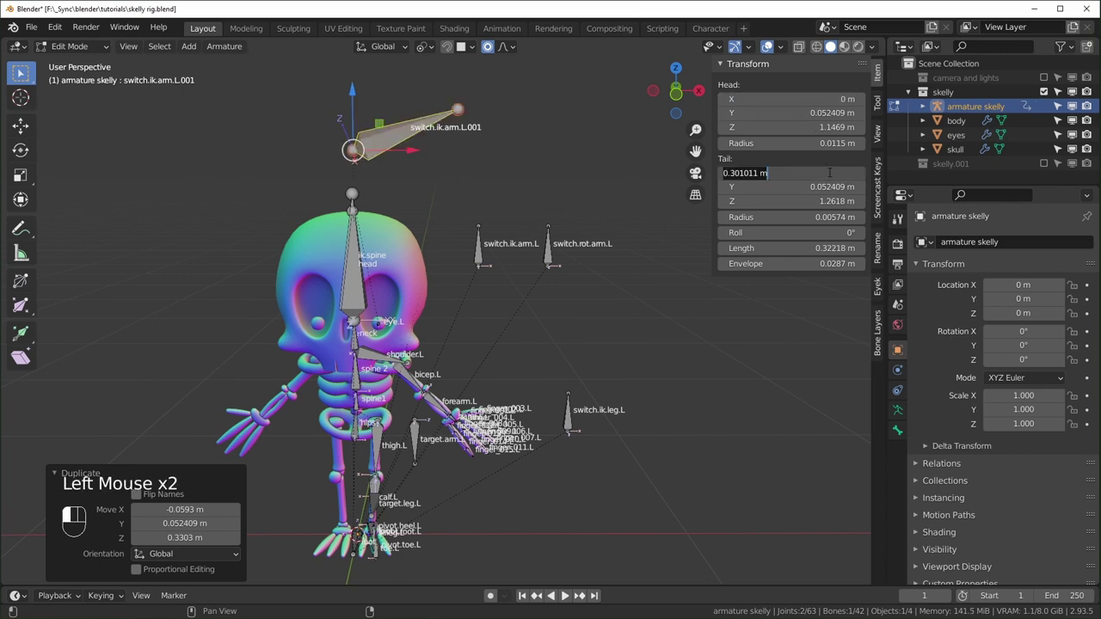
{"action": "type", "text": "0"}
{"action": "key", "text": "Return"}
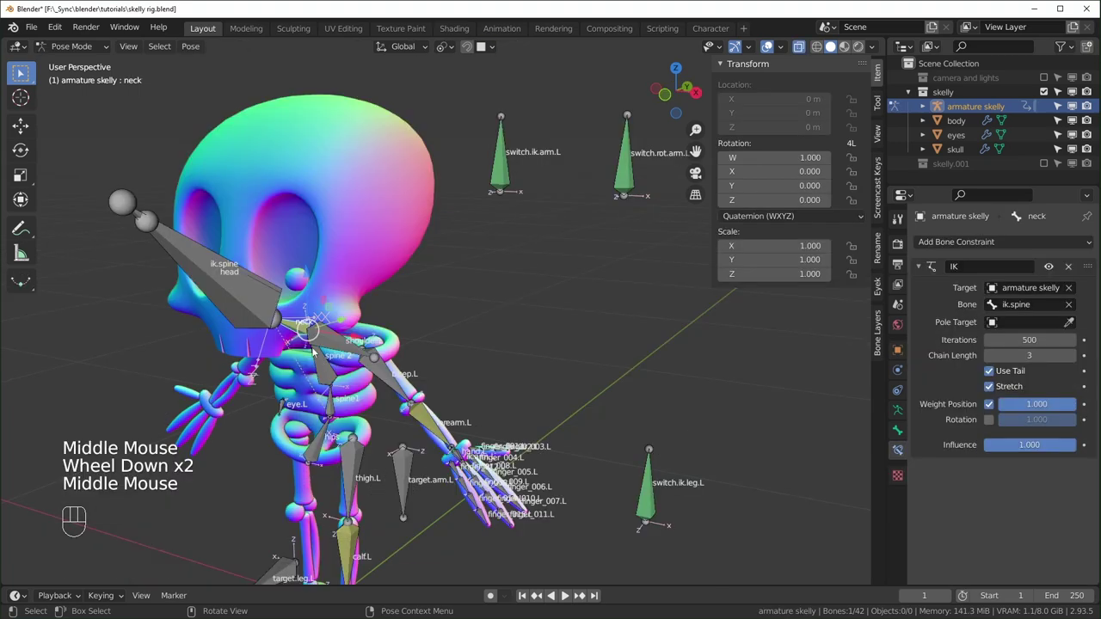
Step: Paste the driver onto the neck bone's IK Influence and set its variable's bone to switch.ik.spine
{"action": "right_click", "coordinate": [1025, 448]}
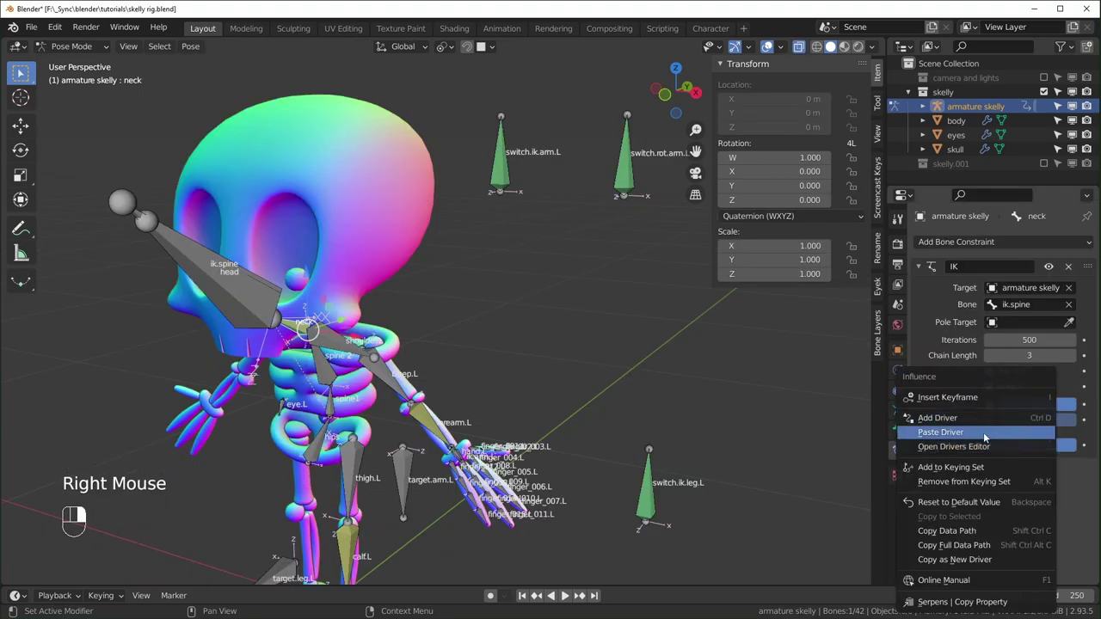
{"action": "left_click", "coordinate": [986, 434]}
{"action": "right_click", "coordinate": [1043, 447]}
{"action": "left_click", "coordinate": [1001, 433]}
{"action": "left_click", "coordinate": [1006, 488]}
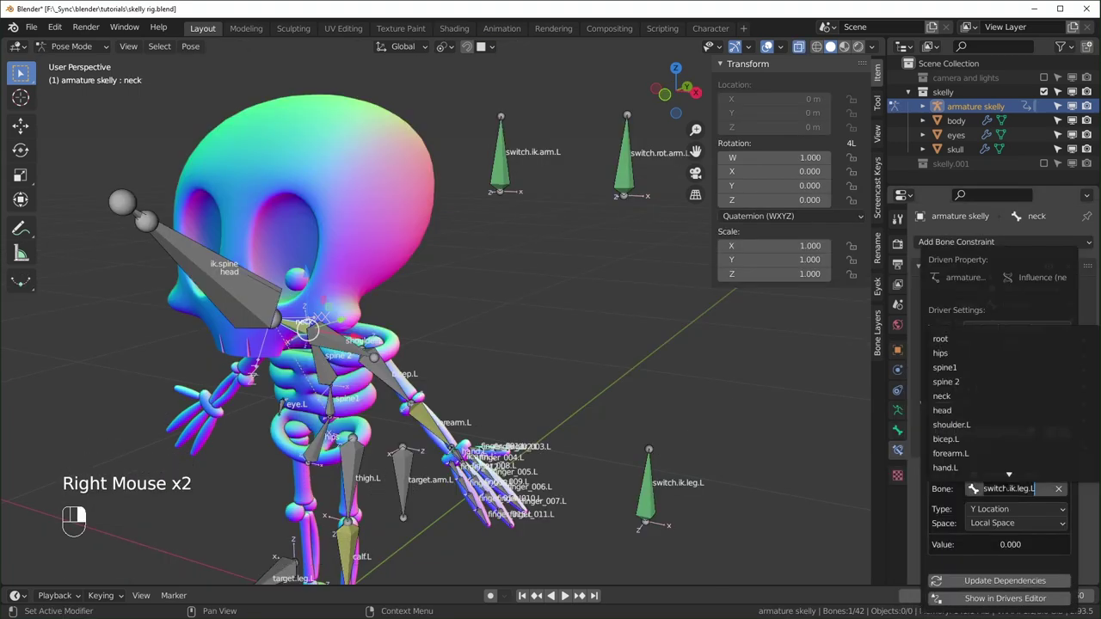
{"action": "type", "text": "sw"}
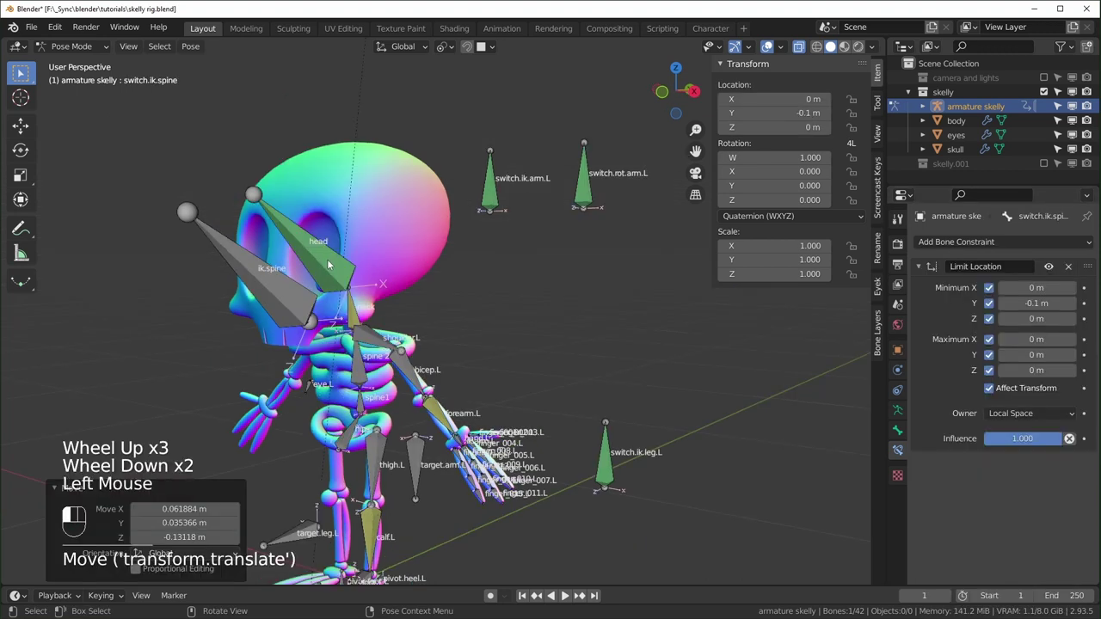
Step: Copy the neck's IK influence driver to the Influence of the head's Copy Rotation constraint, and test-move switch.ik.spine
{"action": "left_click", "coordinate": [348, 320]}
{"action": "left_click", "coordinate": [349, 319]}
{"action": "right_click", "coordinate": [1029, 445]}
{"action": "left_click", "coordinate": [1029, 444]}
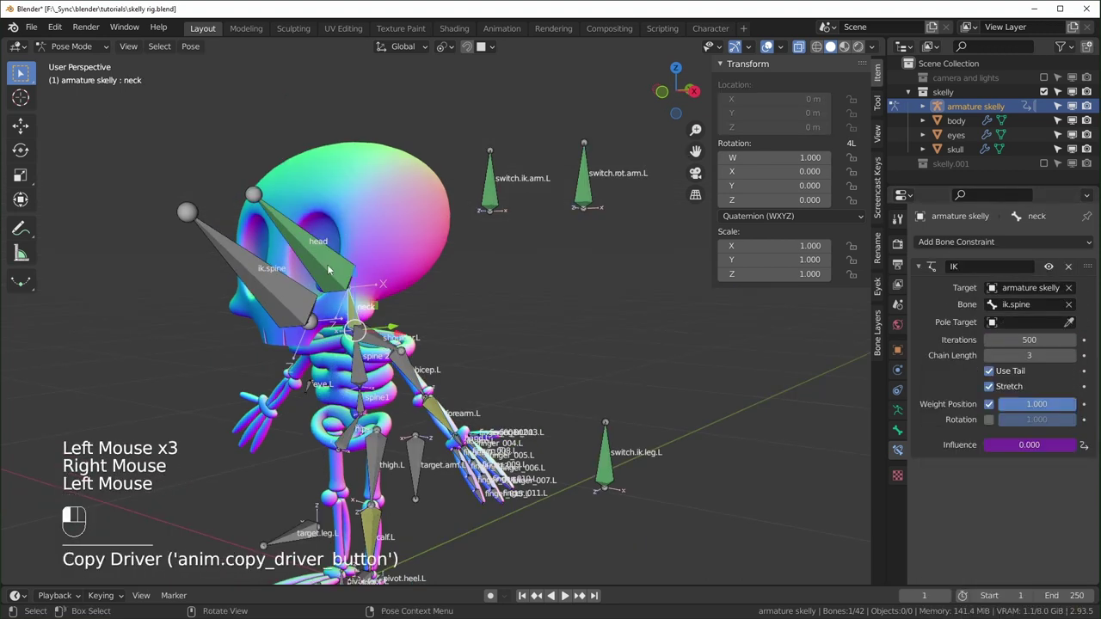
{"action": "left_click", "coordinate": [327, 270]}
{"action": "right_click", "coordinate": [1021, 444]}
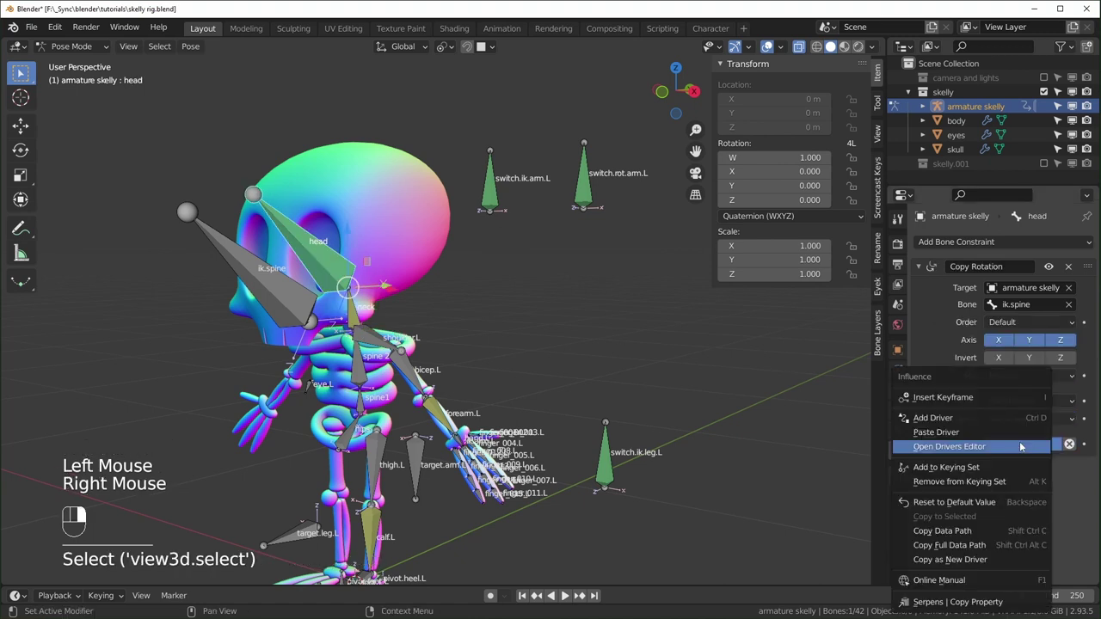
{"action": "key", "text": "g"}
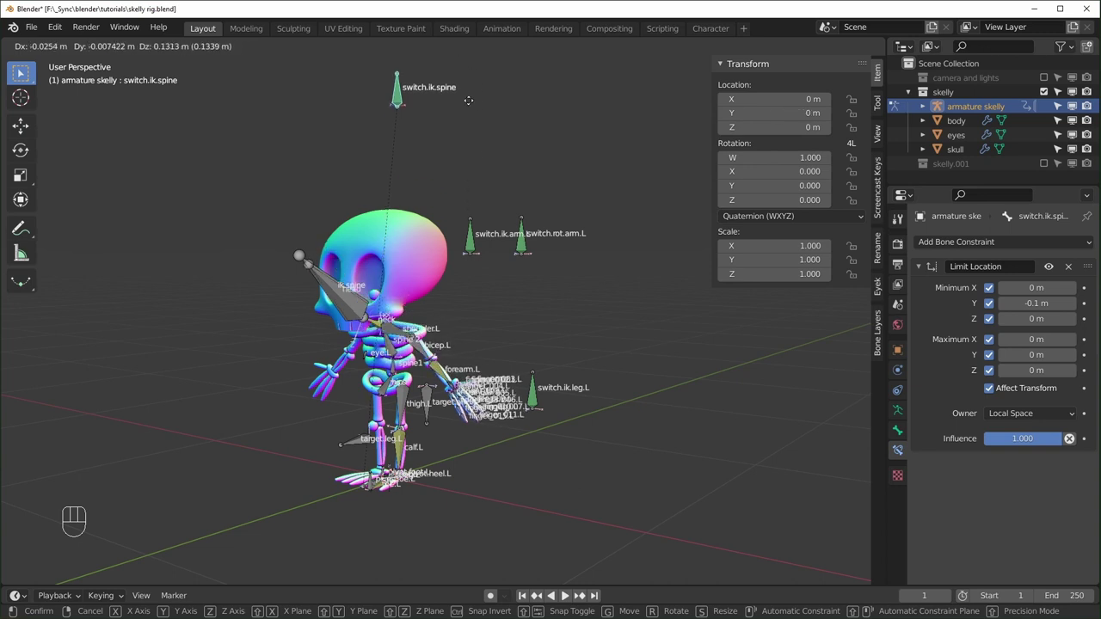
{"action": "left_click", "coordinate": [477, 204]}
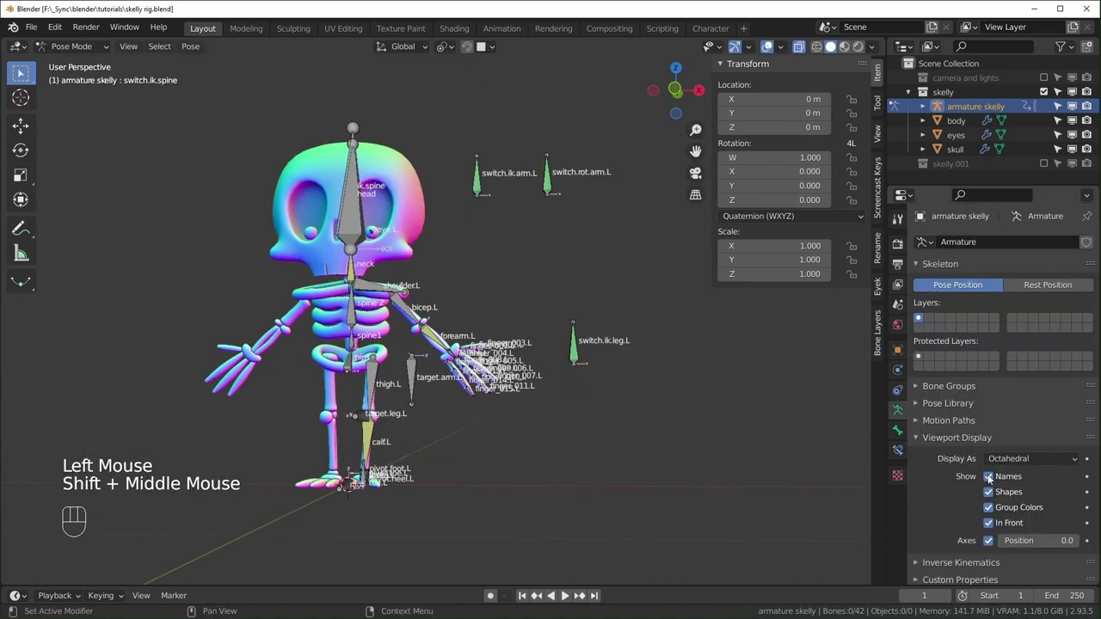
Step: Turn off the display of bone names and axes for the armature
{"action": "left_click", "coordinate": [990, 478]}
{"action": "left_click", "coordinate": [989, 541]}
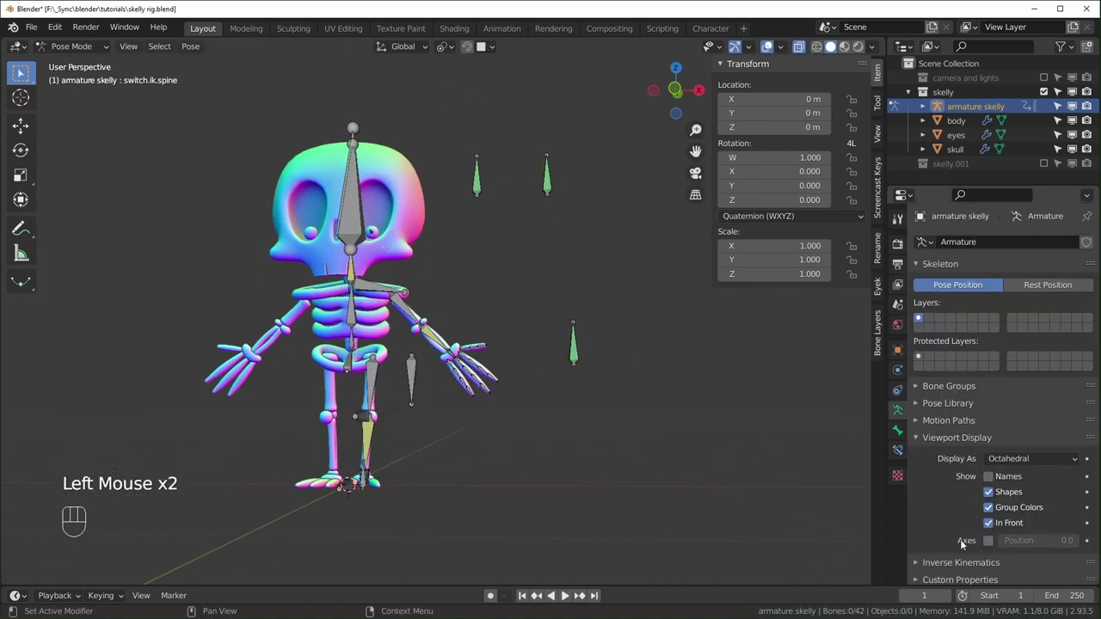
Step: Set the armature's viewport display type to Stick and inspect the skeleton's bones
{"action": "middle_click_drag", "start_coordinate": [650, 444], "coordinate": [593, 469]}
{"action": "left_click", "coordinate": [1000, 522]}
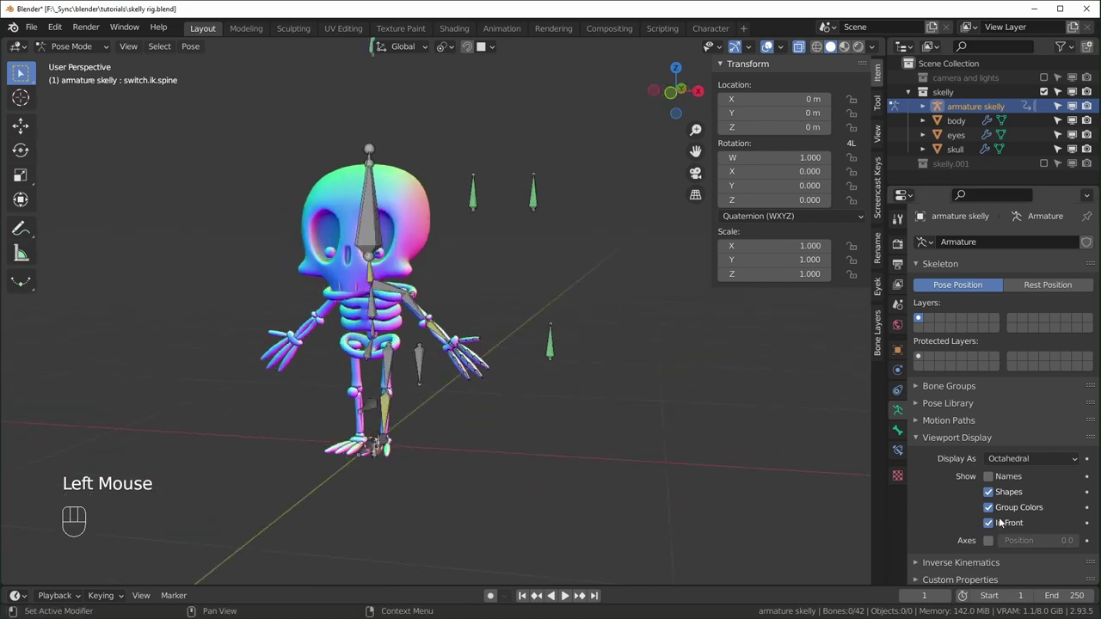
{"action": "left_click", "coordinate": [1021, 460]}
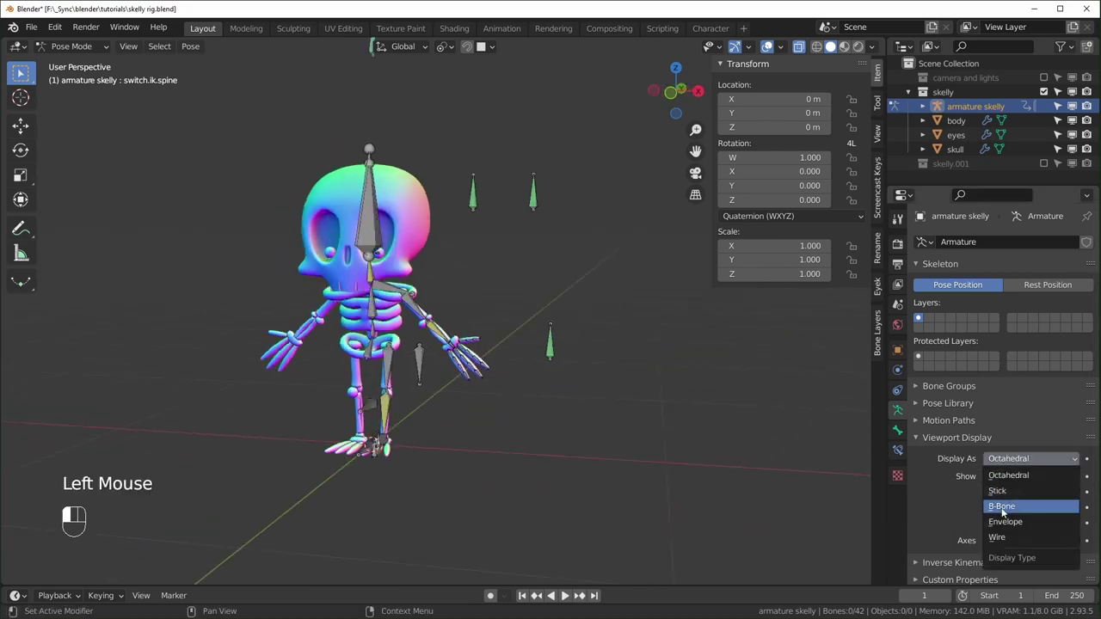
{"action": "left_click", "coordinate": [1002, 491]}
{"action": "scroll", "coordinate": [688, 376], "scroll_direction": "up", "scroll_amount": 2}
{"action": "middle_click_drag", "start_coordinate": [688, 376], "coordinate": [544, 387]}
{"action": "middle_click_drag", "start_coordinate": [427, 414], "coordinate": [516, 412]}
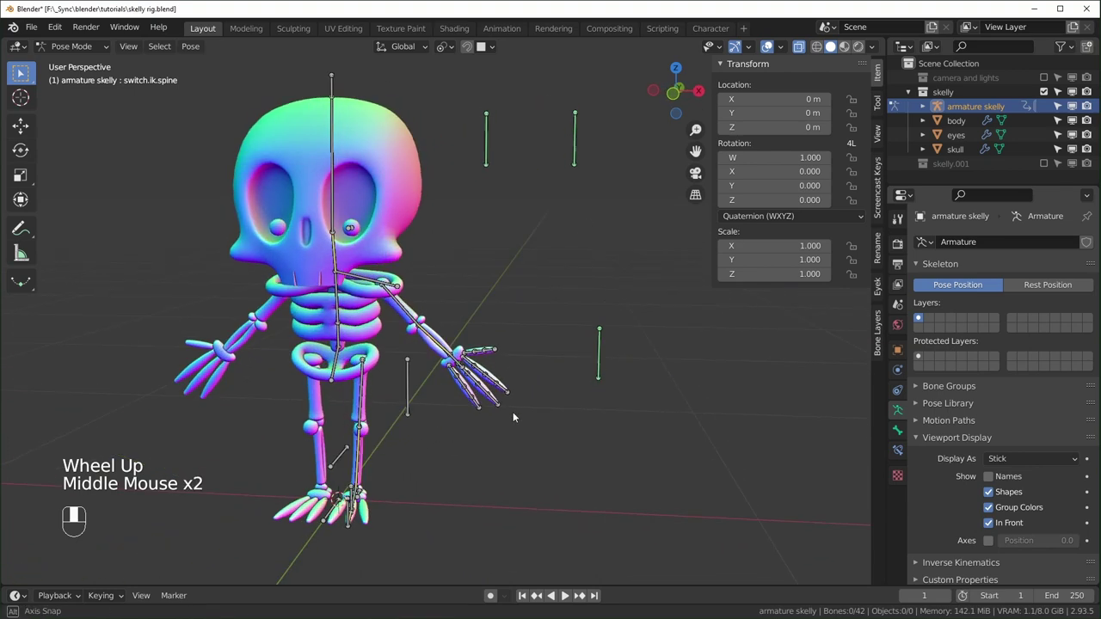
Step: Display the armature as B-Bone and, in Edit Mode, scale down the B-Bone display size of all bones to about 0.23
{"action": "left_click", "coordinate": [1028, 459]}
{"action": "left_click", "coordinate": [1013, 508]}
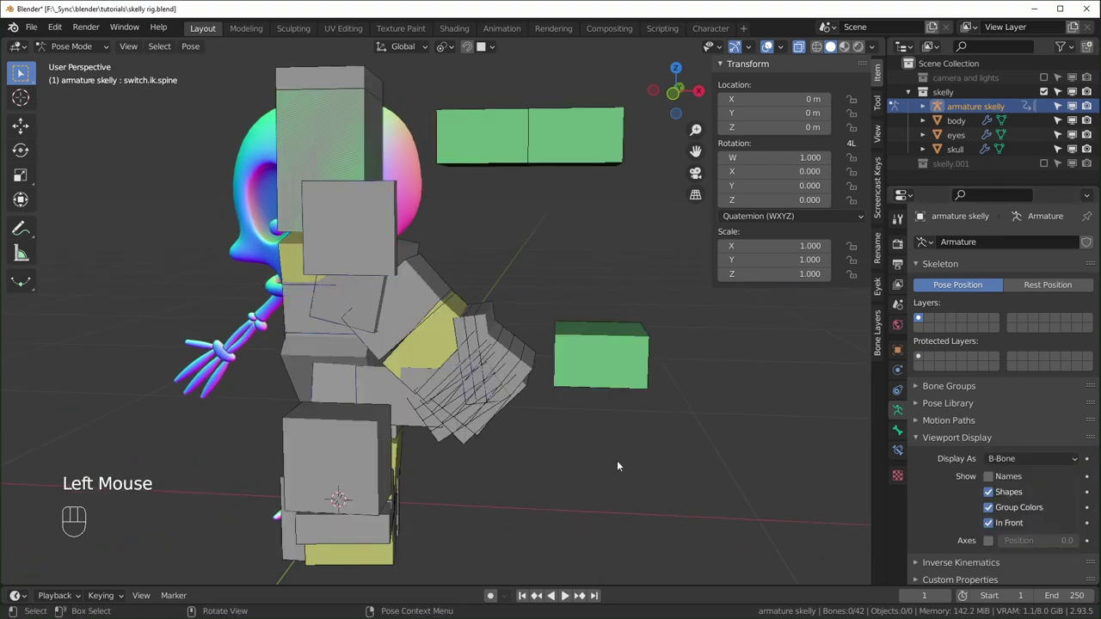
{"action": "key", "text": "Tab"}
{"action": "key", "text": "a"}
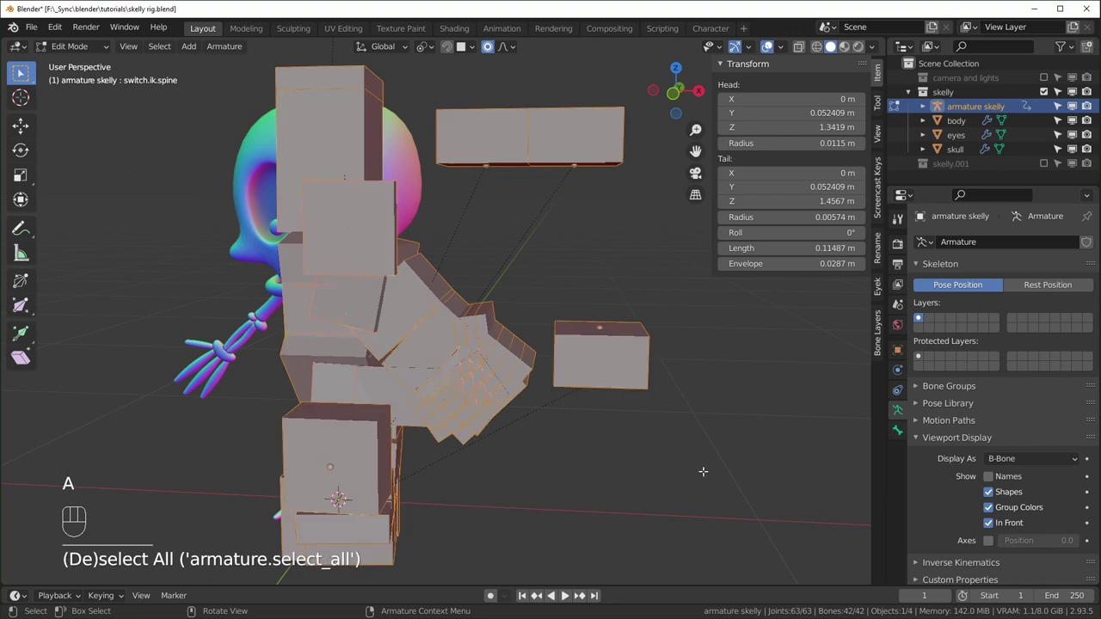
{"action": "key", "text": "ctrl+alt+s"}
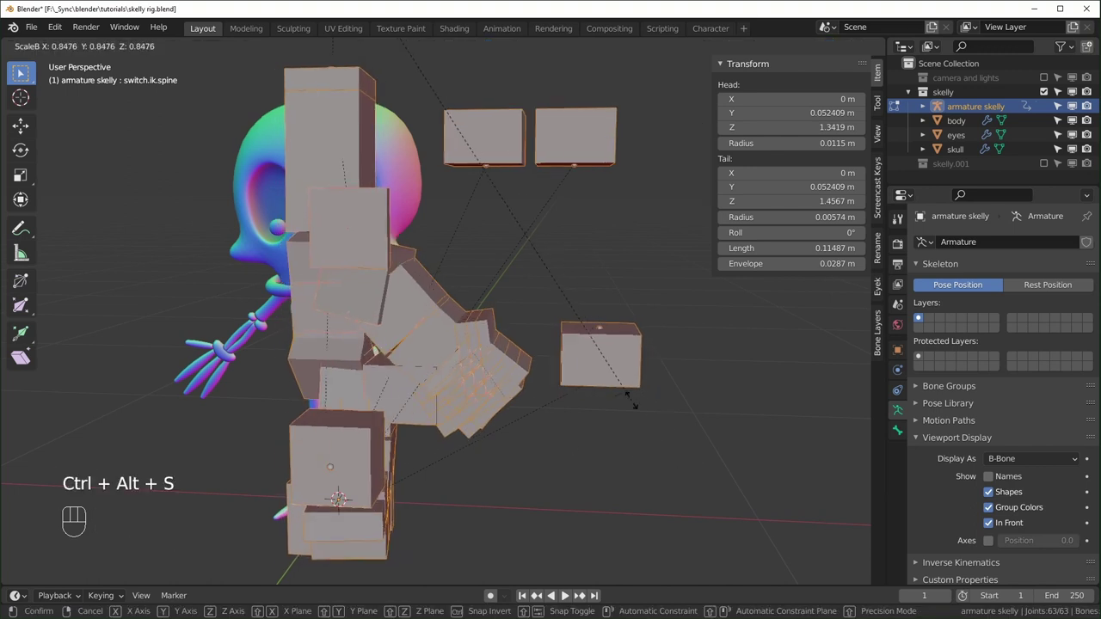
{"action": "mouse_move", "coordinate": [404, 64]}
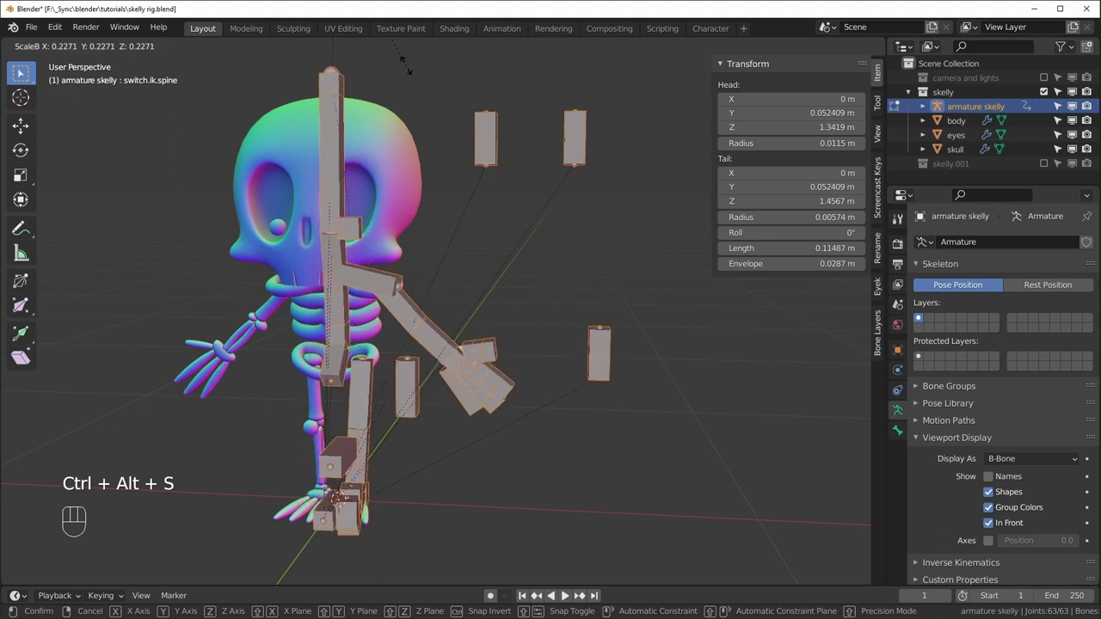
Step: Shrink the B-Bone display size of all armature bones in three passes of about 0.23, 0.24 and 0.36
{"action": "left_click", "coordinate": [383, 235]}
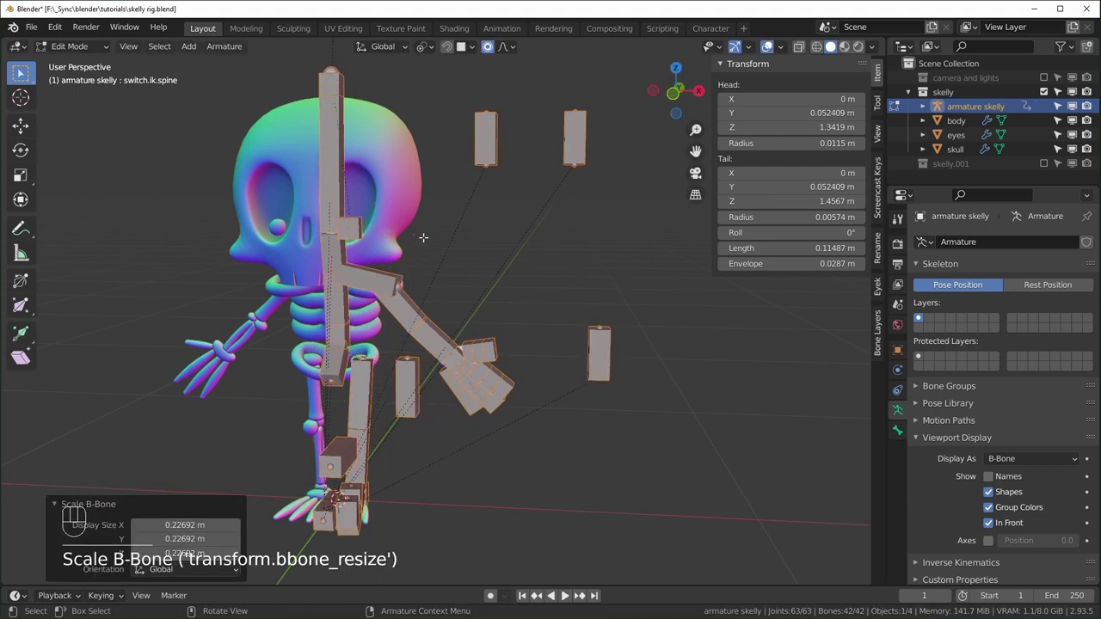
{"action": "key", "text": "F3"}
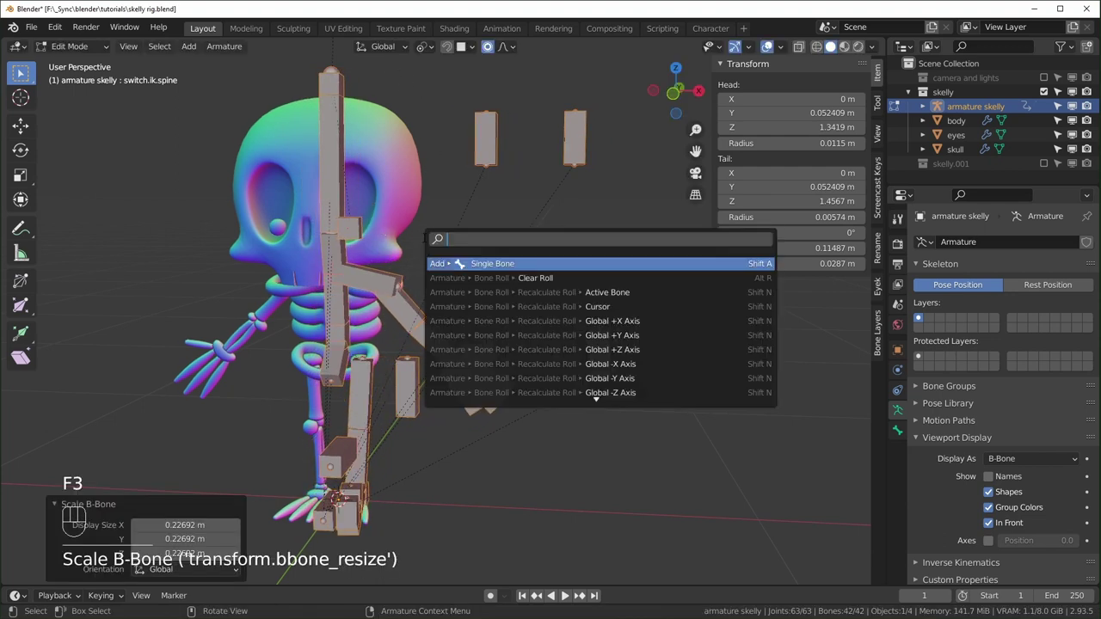
{"action": "type", "text": "scale"}
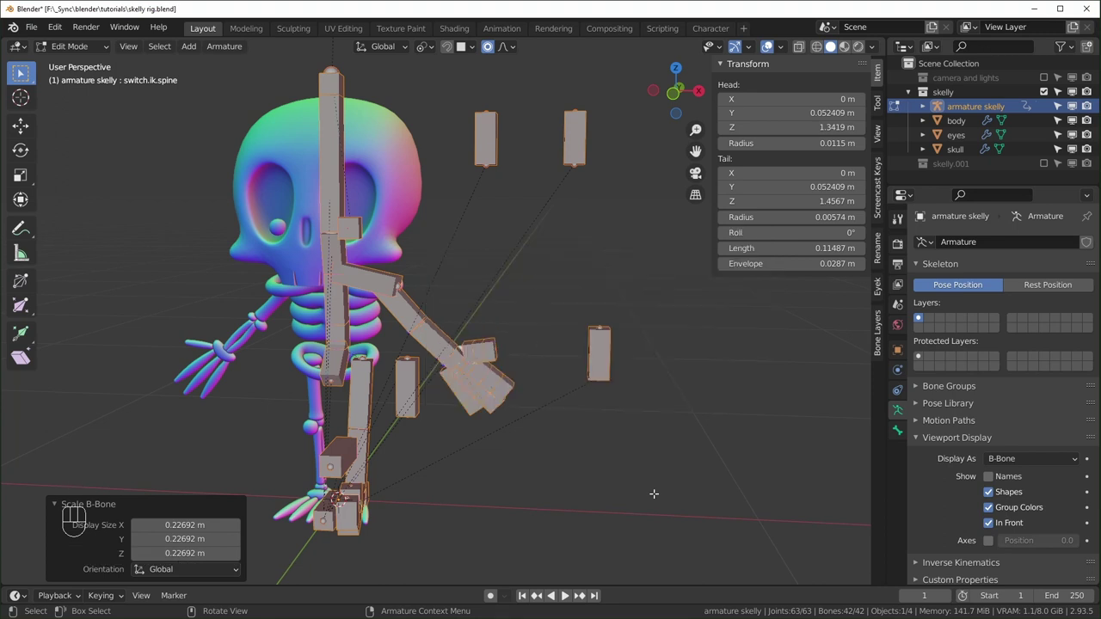
{"action": "key", "text": "ctrl+alt+s"}
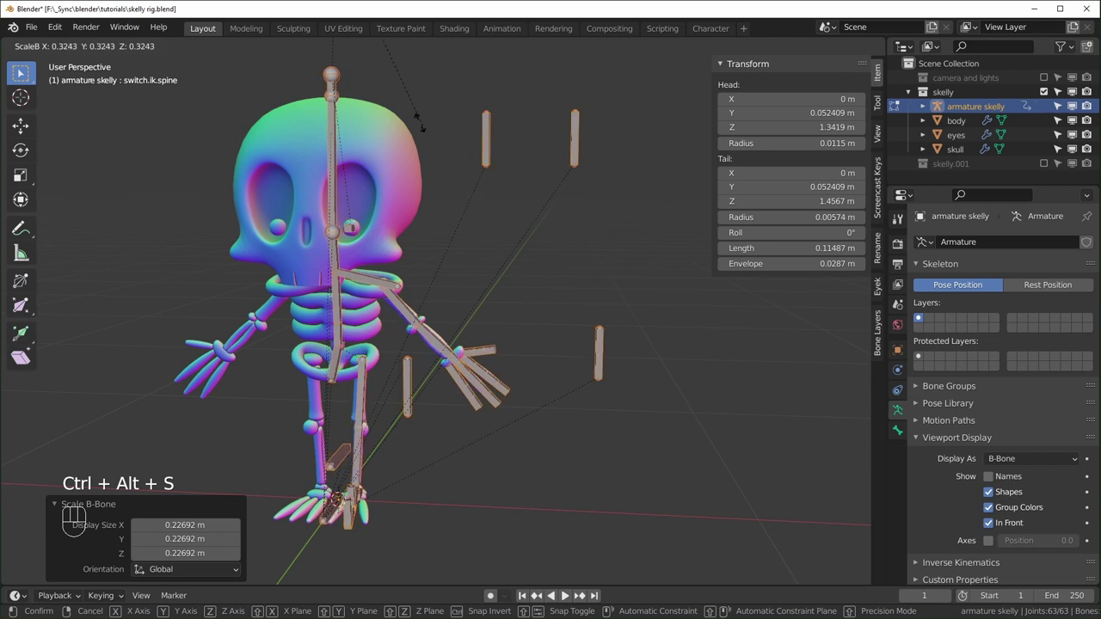
{"action": "left_click", "coordinate": [654, 346]}
{"action": "key", "text": "ctrl+alt+s"}
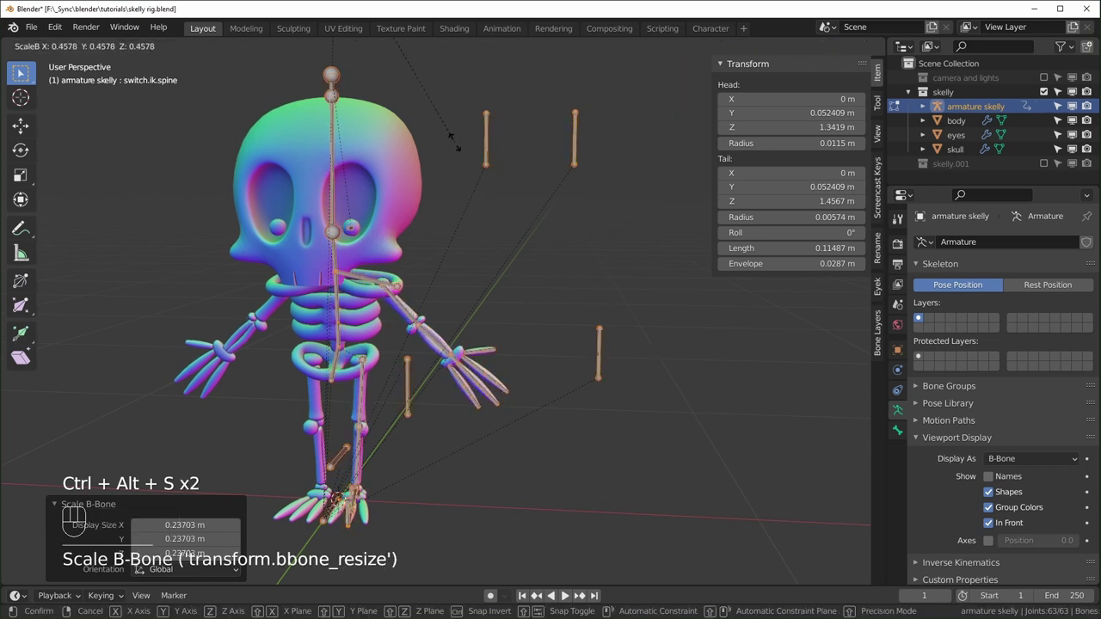
{"action": "left_click", "coordinate": [420, 105]}
Step: Enlarge the B-Bone display size of the head bone
{"action": "scroll", "coordinate": [432, 260], "scroll_direction": "up", "scroll_amount": 4}
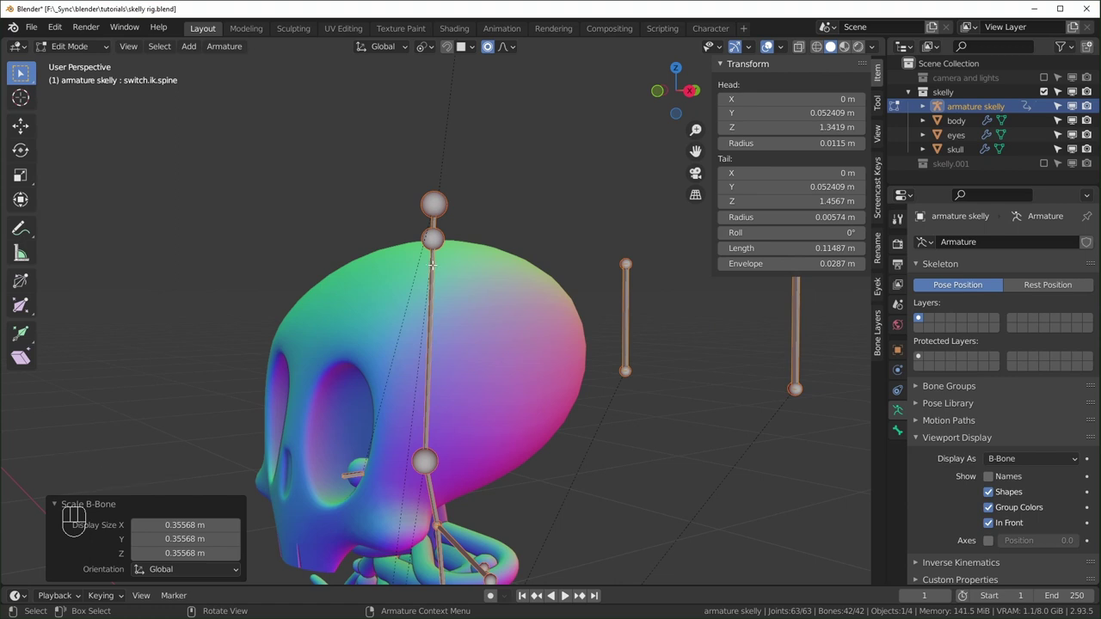
{"action": "left_click", "coordinate": [433, 265]}
{"action": "key", "text": "ctrl+a"}
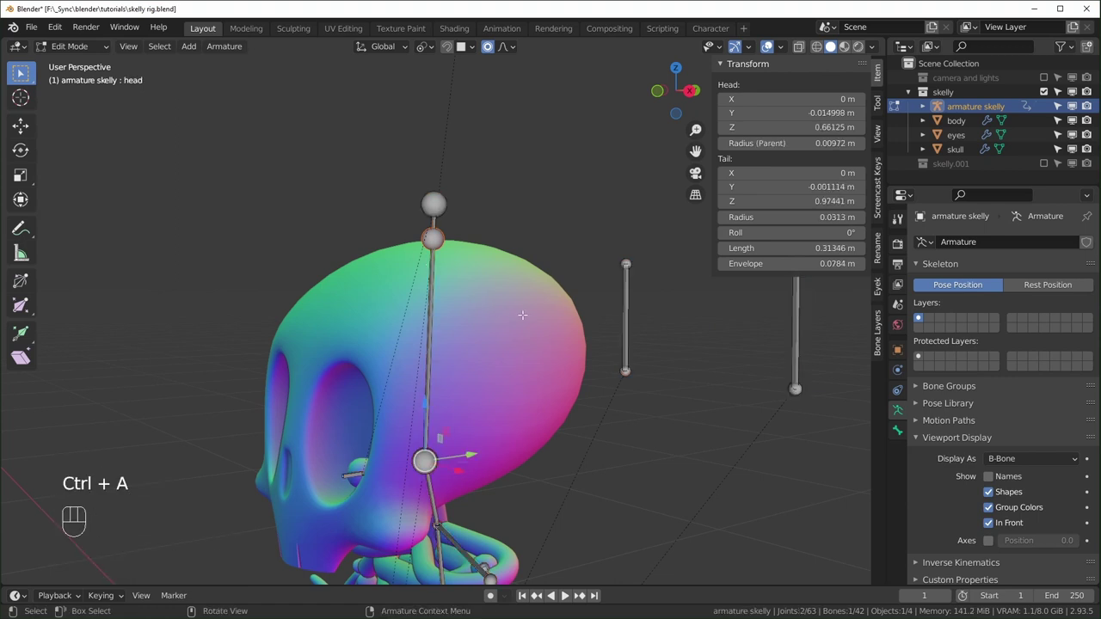
{"action": "key", "text": "ctrl+alt+s"}
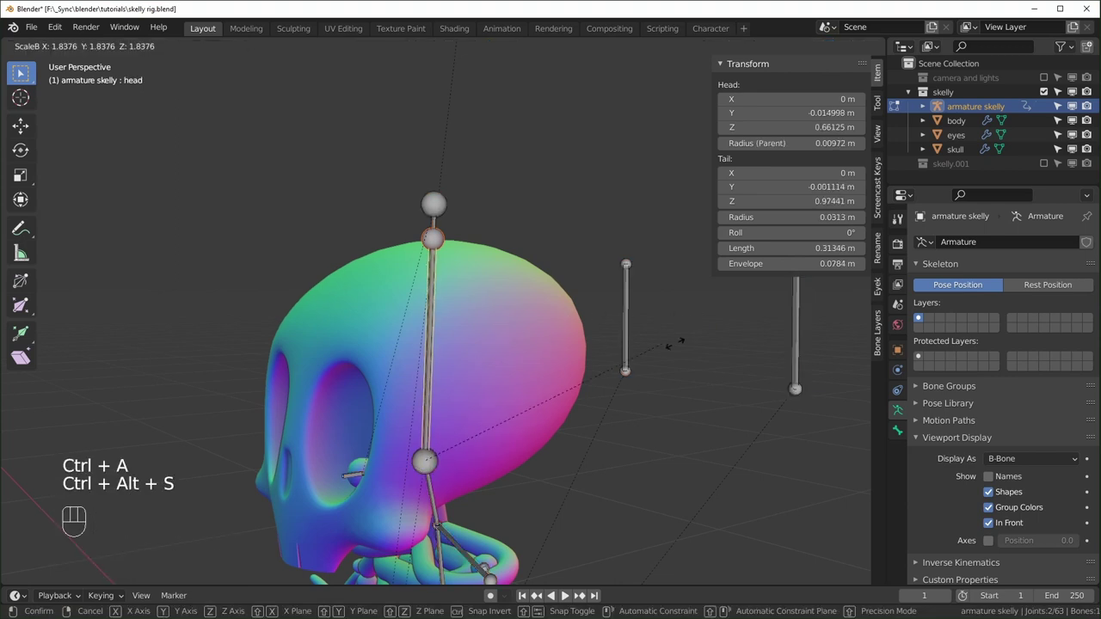
{"action": "left_click", "coordinate": [942, 342]}
Step: Widen the ik.spine bone's B-Bone display along the global X axis by a factor of about 14.6
{"action": "middle_click_drag", "start_coordinate": [346, 343], "coordinate": [429, 294]}
{"action": "left_click", "coordinate": [440, 221]}
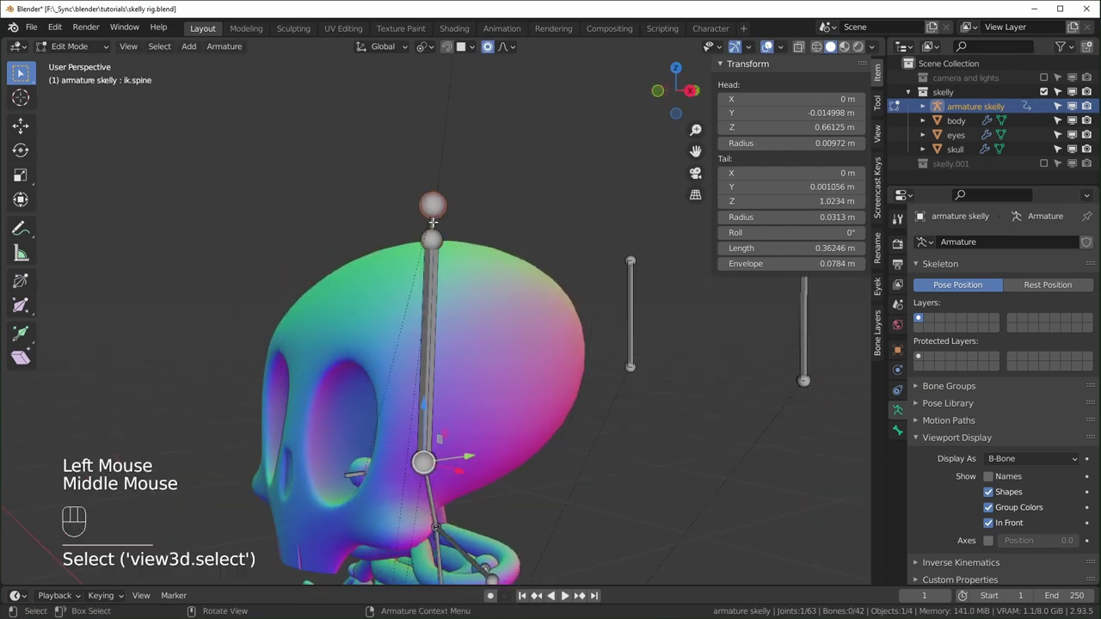
{"action": "key", "text": "ctrl+alt+s"}
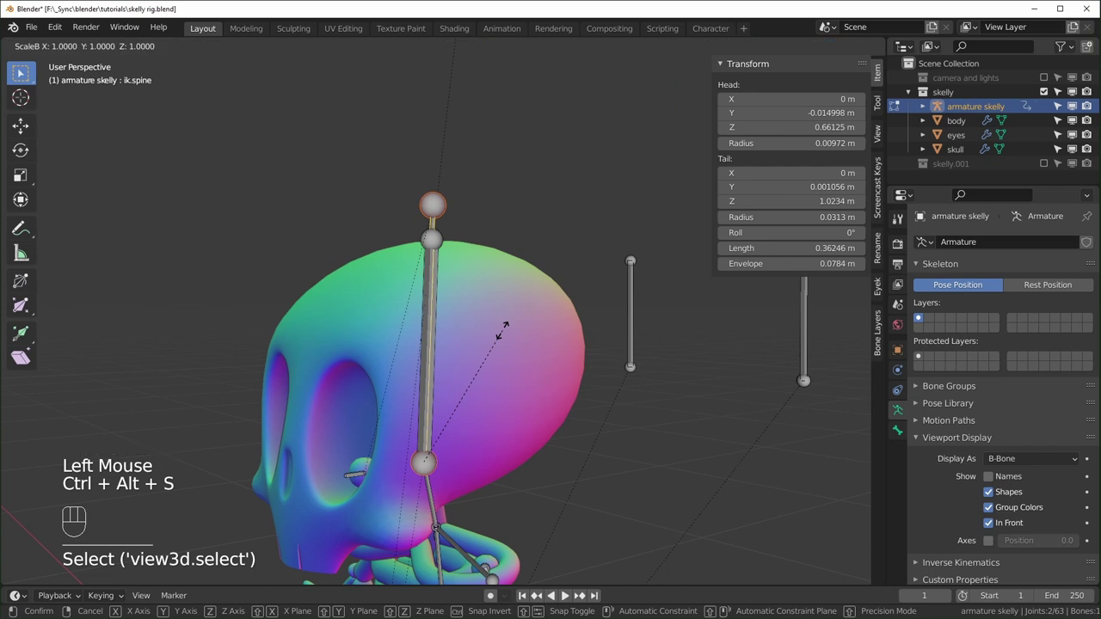
{"action": "key", "text": "x"}
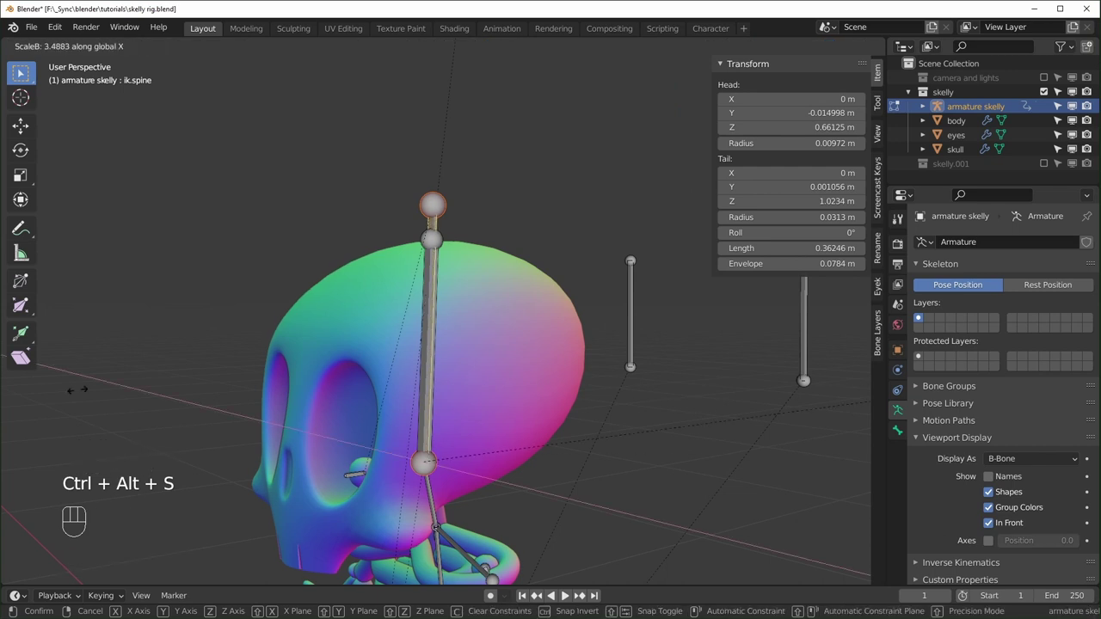
{"action": "left_click", "coordinate": [10, 409]}
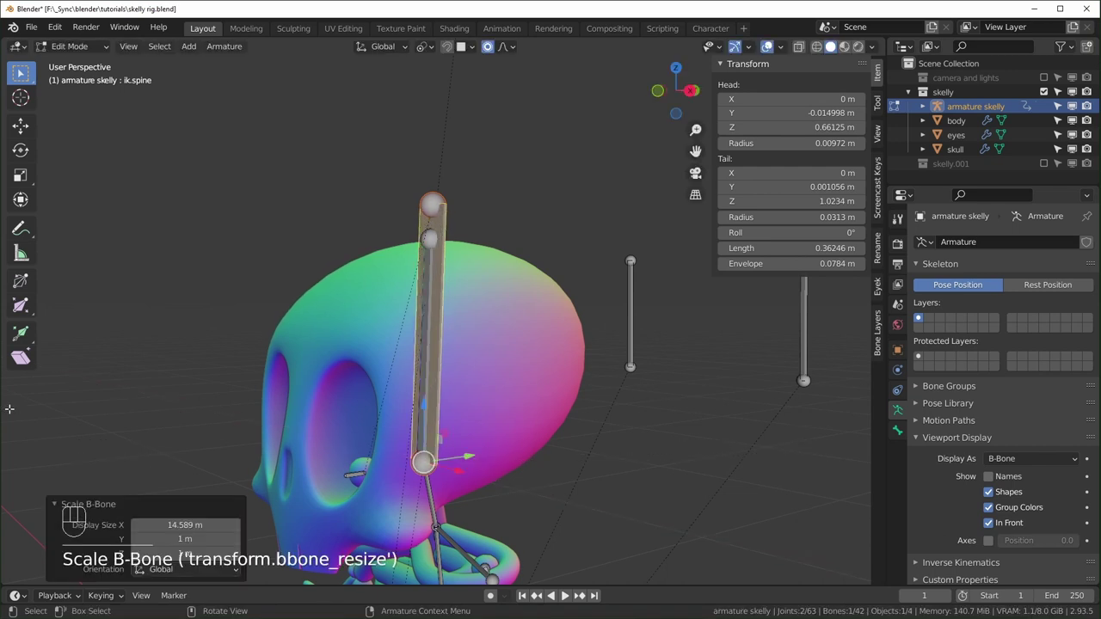
Step: Pick the head bone inside ik.spine and enlarge its B-Bone display size by about 1.24
{"action": "left_click", "coordinate": [462, 403]}
{"action": "middle_click_drag", "start_coordinate": [462, 403], "coordinate": [407, 392]}
{"action": "scroll", "coordinate": [438, 398], "scroll_direction": "up", "scroll_amount": 2}
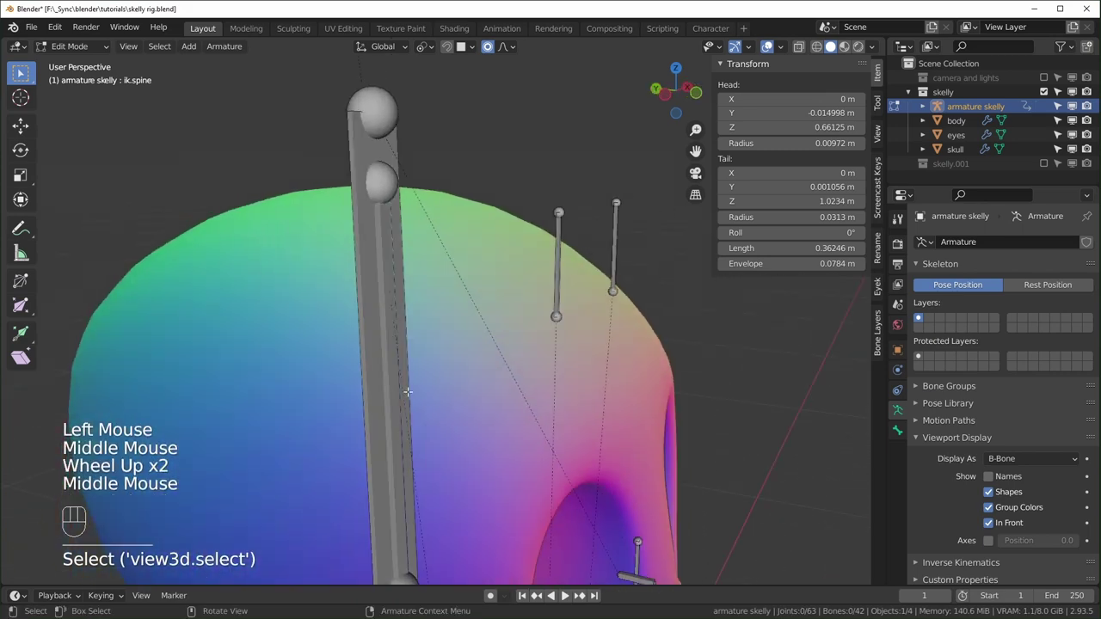
{"action": "left_click", "coordinate": [399, 386]}
{"action": "left_click", "coordinate": [394, 379]}
{"action": "left_click", "coordinate": [372, 376]}
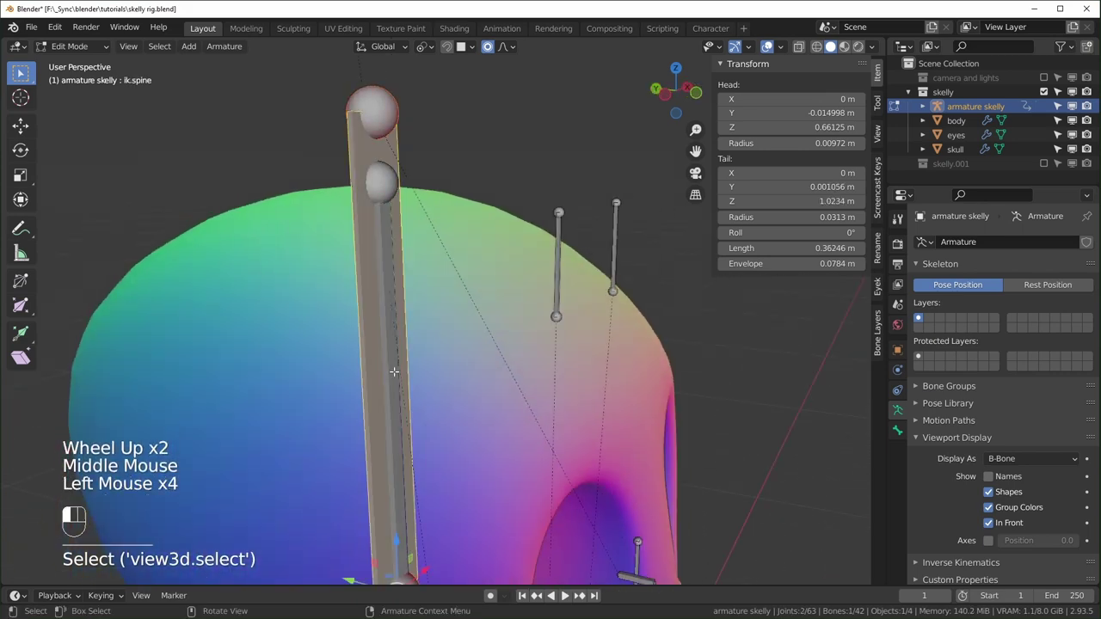
{"action": "left_click", "coordinate": [393, 371]}
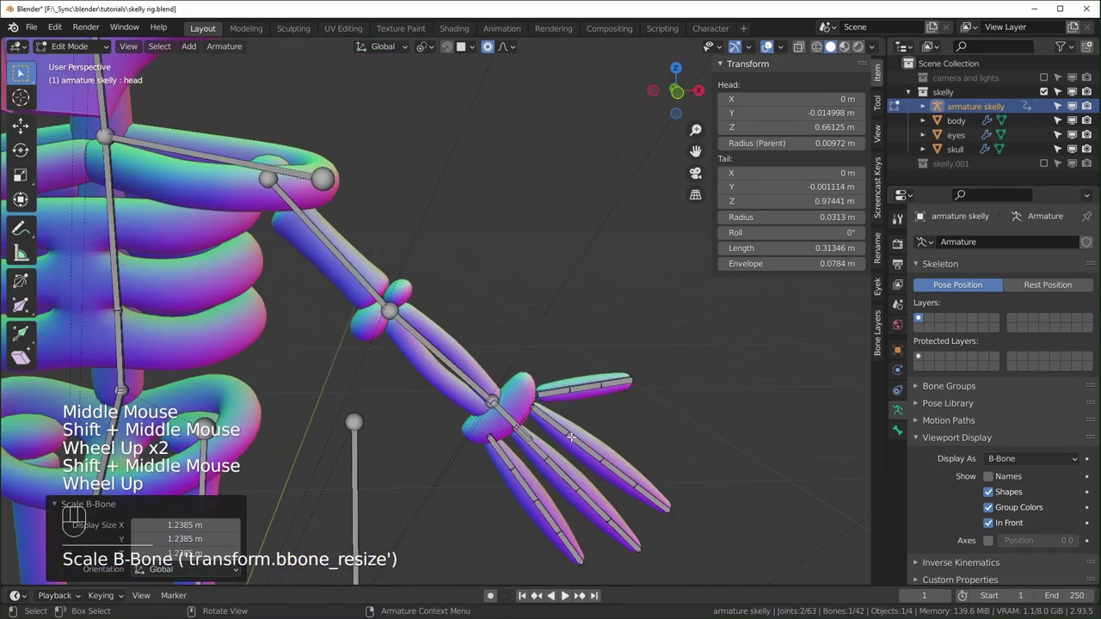
Step: Enlarge the B-Bone display sizes of the overlapping hand.L and ik.arm.L bones, with about 1.15 for hand.L
{"action": "scroll", "coordinate": [499, 378], "scroll_direction": "up", "scroll_amount": 1}
{"action": "middle_click_drag", "start_coordinate": [499, 379], "coordinate": [514, 390], "text": "shift"}
{"action": "scroll", "coordinate": [514, 389], "scroll_direction": "up", "scroll_amount": 1}
{"action": "left_click", "coordinate": [514, 390]}
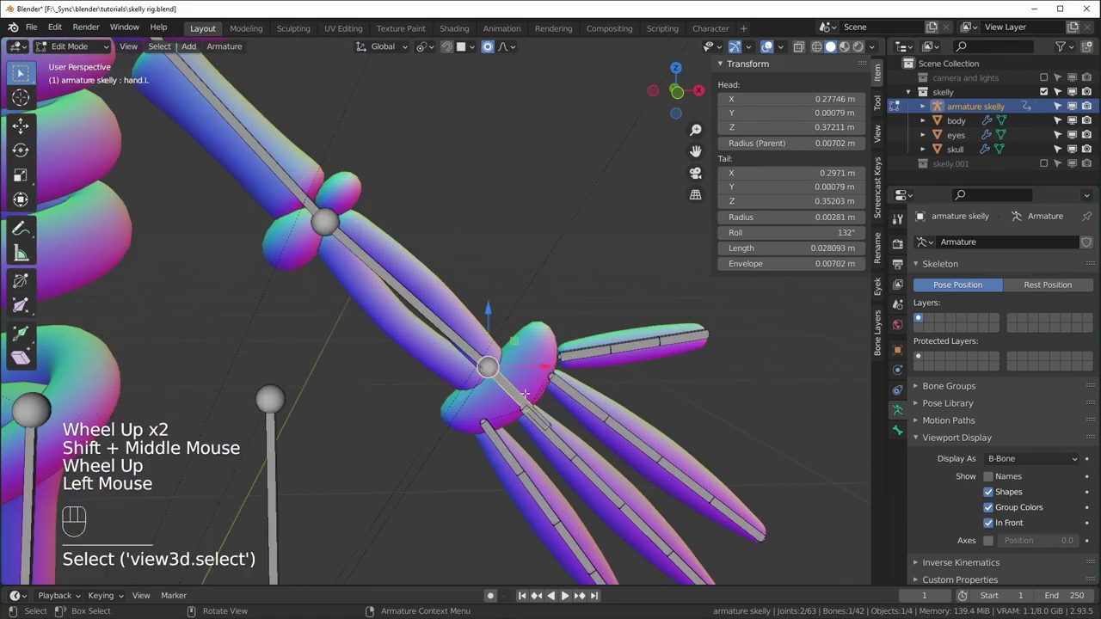
{"action": "key", "text": "ctrl+alt+s"}
{"action": "left_click", "coordinate": [565, 406]}
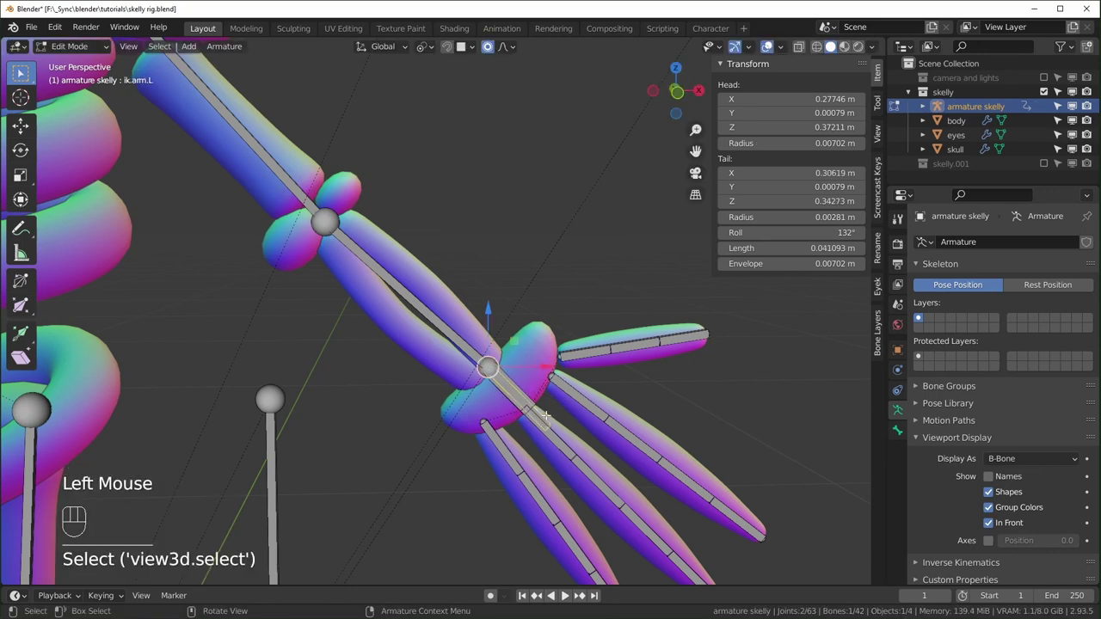
{"action": "key", "text": "ctrl+alt+s"}
{"action": "left_click", "coordinate": [195, 334]}
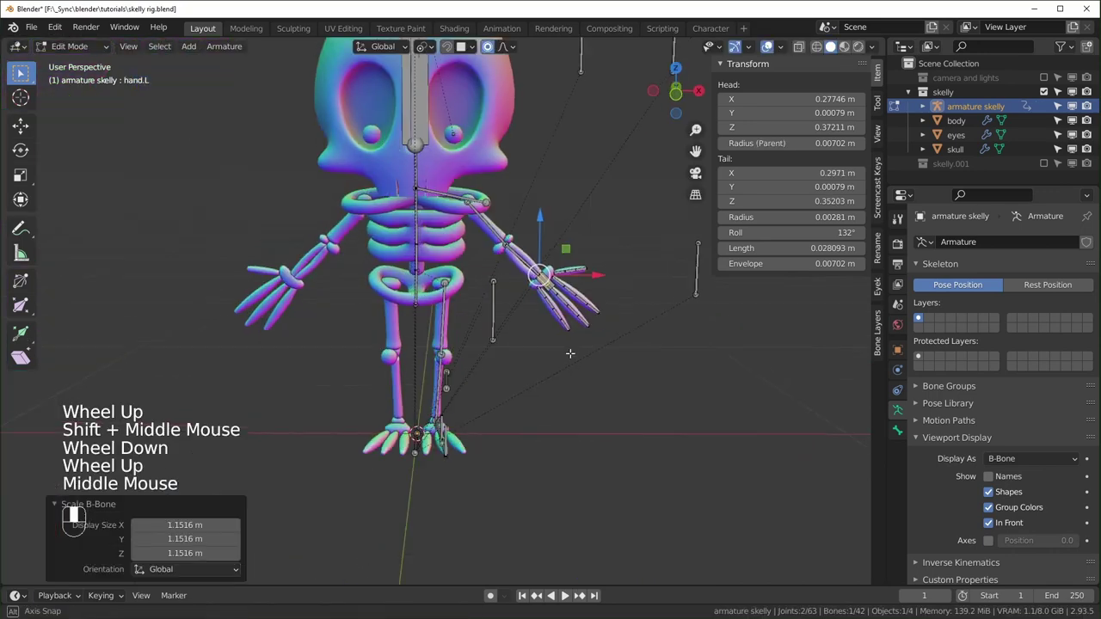
Step: Switch the armature to Pose Mode and show the bone properties of forearm.L
{"action": "scroll", "coordinate": [572, 364], "scroll_direction": "down", "scroll_amount": 1}
{"action": "key", "text": "Tab"}
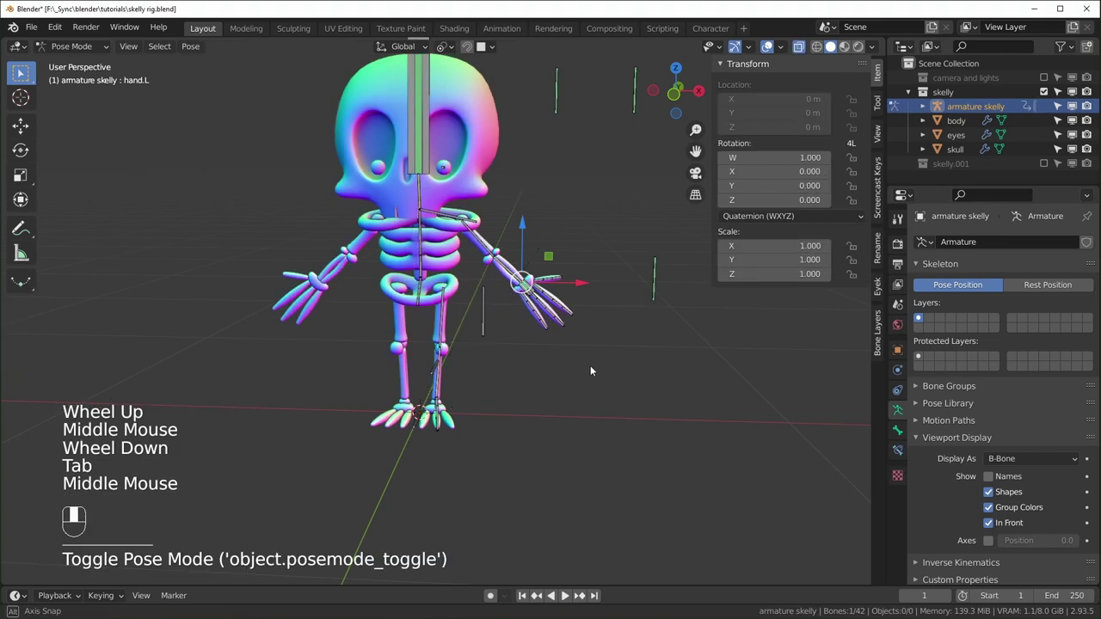
{"action": "middle_click_drag", "start_coordinate": [590, 366], "coordinate": [567, 359]}
{"action": "middle_click_drag", "start_coordinate": [568, 360], "coordinate": [498, 368], "text": "shift"}
{"action": "scroll", "coordinate": [542, 357], "scroll_direction": "up", "scroll_amount": 2}
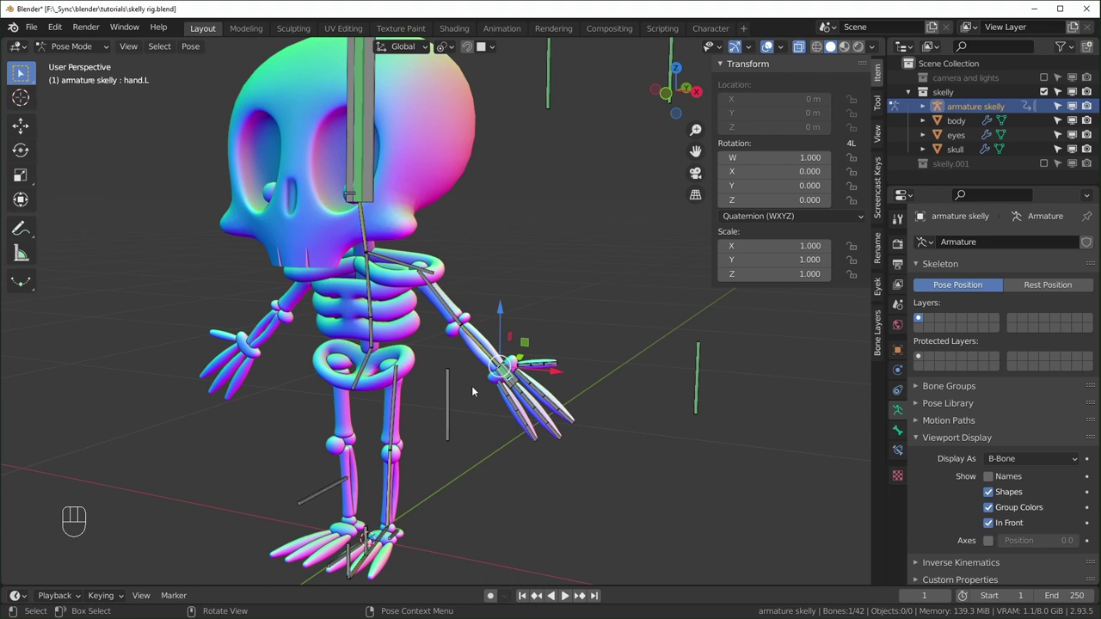
{"action": "left_click", "coordinate": [481, 342]}
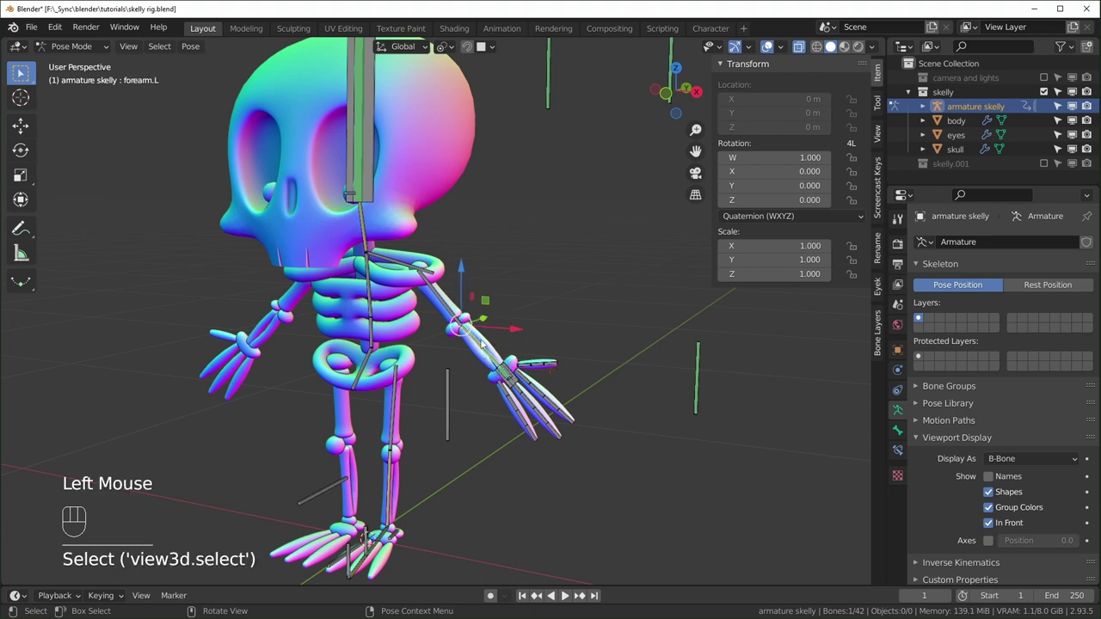
{"action": "left_click", "coordinate": [898, 430]}
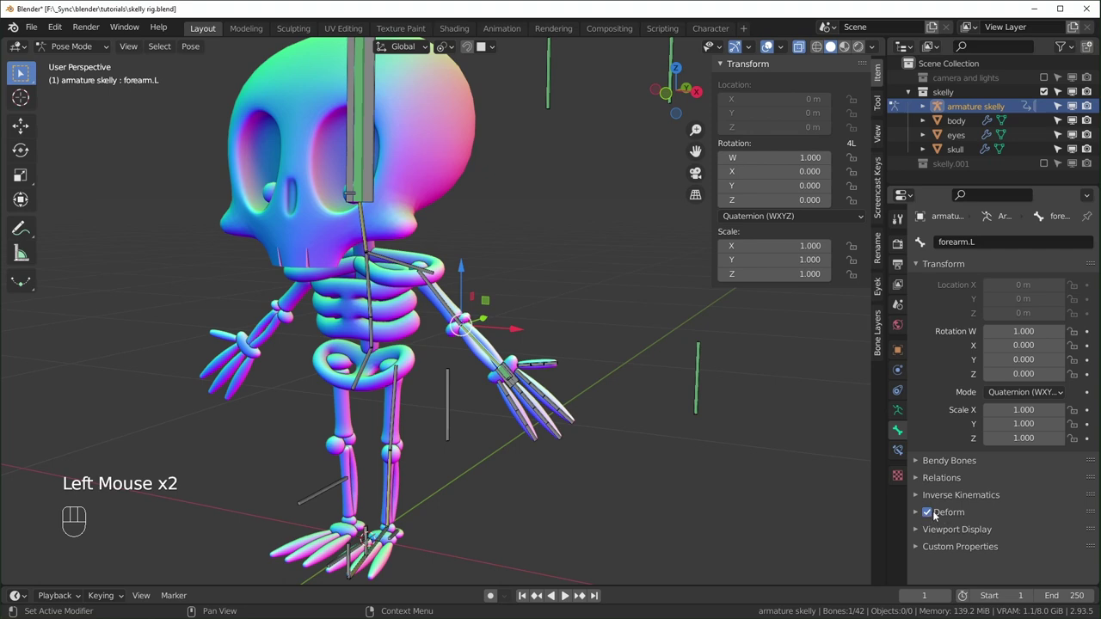
Step: Turn off Deform for the root bone between the feet
{"action": "scroll", "coordinate": [481, 395], "scroll_direction": "up", "scroll_amount": 2}
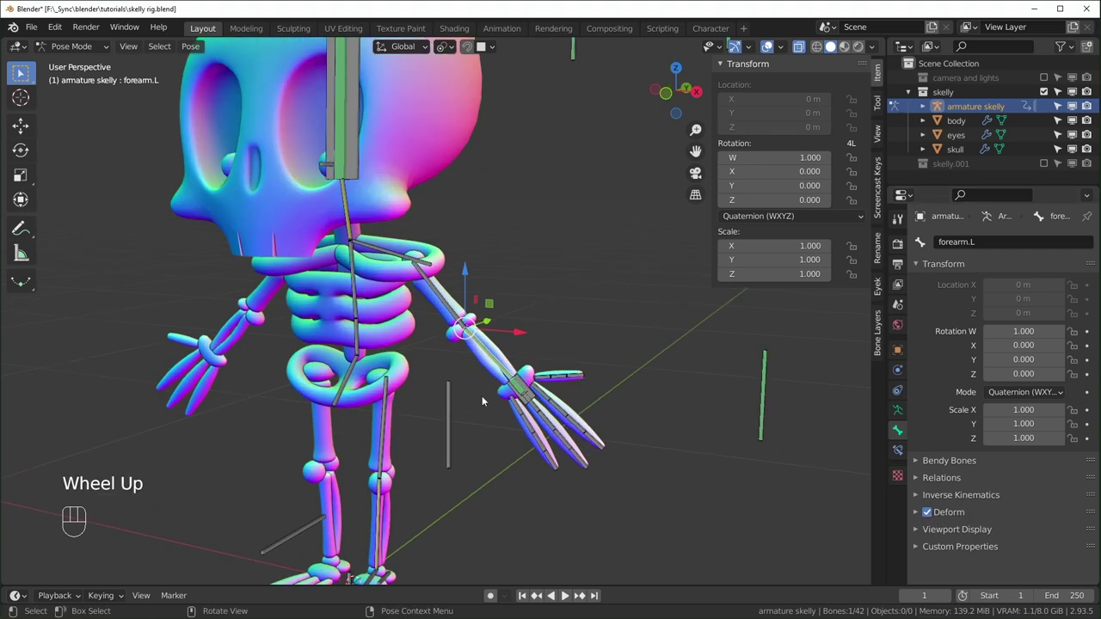
{"action": "scroll", "coordinate": [481, 395], "scroll_direction": "down", "scroll_amount": 1}
{"action": "middle_click_drag", "start_coordinate": [481, 396], "coordinate": [422, 492], "text": "shift"}
{"action": "left_click", "coordinate": [395, 491]}
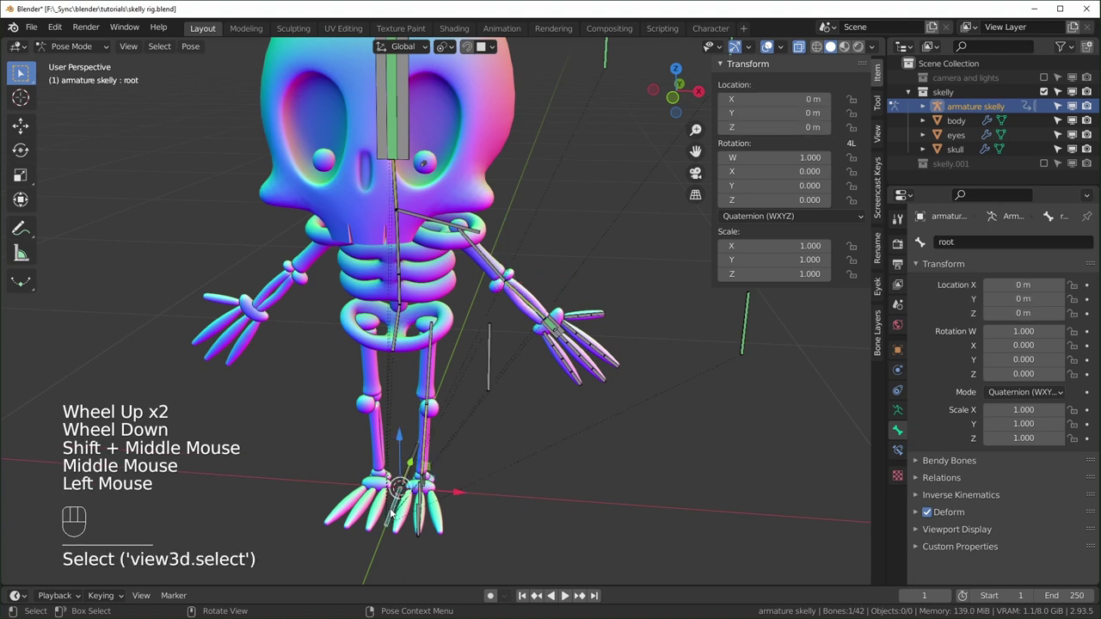
{"action": "left_click", "coordinate": [927, 512]}
Step: Select target.leg.L and target.arm.L together and turn off Deform for all selected bones
{"action": "scroll", "coordinate": [541, 467], "scroll_direction": "up", "scroll_amount": 1}
{"action": "scroll", "coordinate": [541, 467], "scroll_direction": "up", "scroll_amount": 1}
{"action": "middle_click_drag", "start_coordinate": [540, 467], "coordinate": [603, 265], "text": "shift"}
{"action": "scroll", "coordinate": [590, 327], "scroll_direction": "up", "scroll_amount": 1}
{"action": "scroll", "coordinate": [590, 327], "scroll_direction": "down", "scroll_amount": 1}
{"action": "middle_click_drag", "start_coordinate": [590, 327], "coordinate": [545, 328]}
{"action": "scroll", "coordinate": [368, 217], "scroll_direction": "up", "scroll_amount": 1}
{"action": "left_click", "coordinate": [367, 218], "text": "shift"}
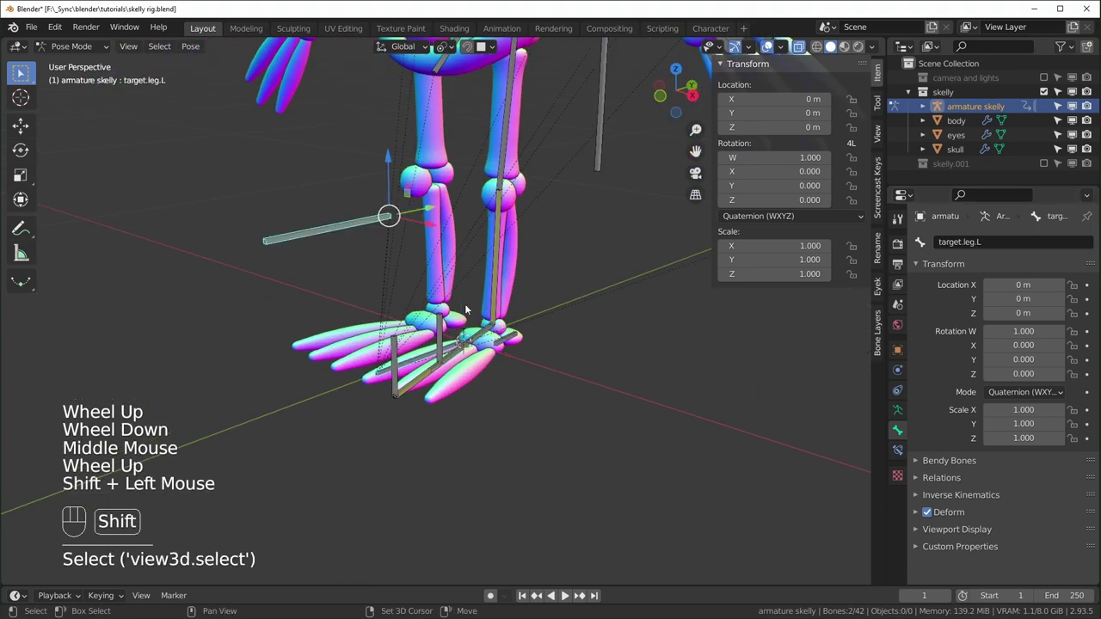
{"action": "middle_click_drag", "start_coordinate": [485, 286], "coordinate": [492, 261]}
{"action": "left_click", "coordinate": [504, 269], "text": "shift"}
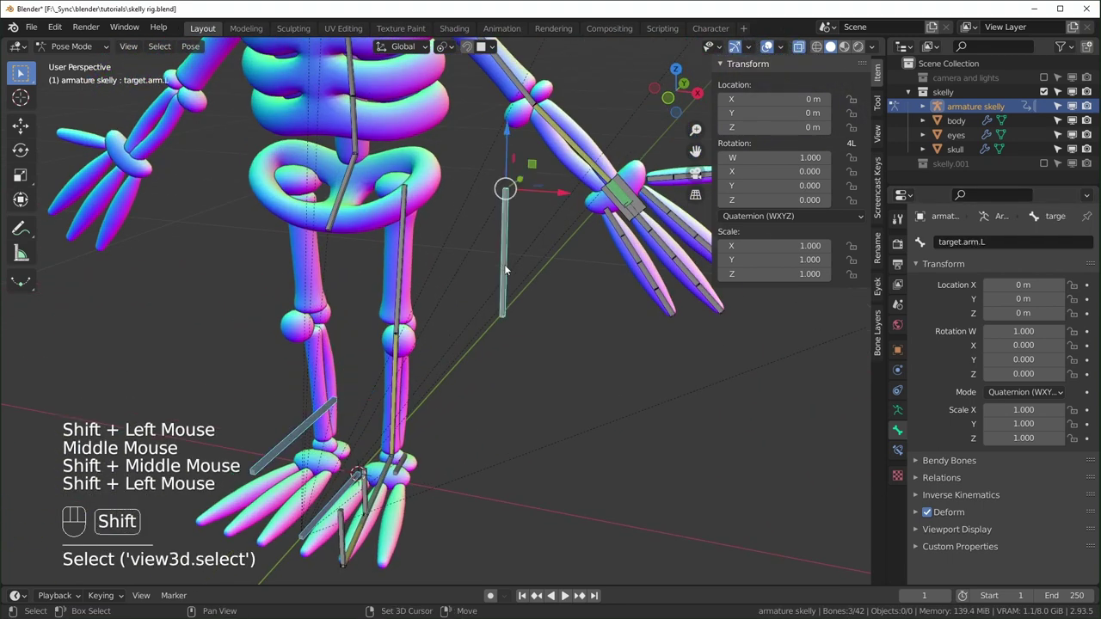
{"action": "middle_click_drag", "start_coordinate": [539, 412], "coordinate": [622, 379], "text": "shift"}
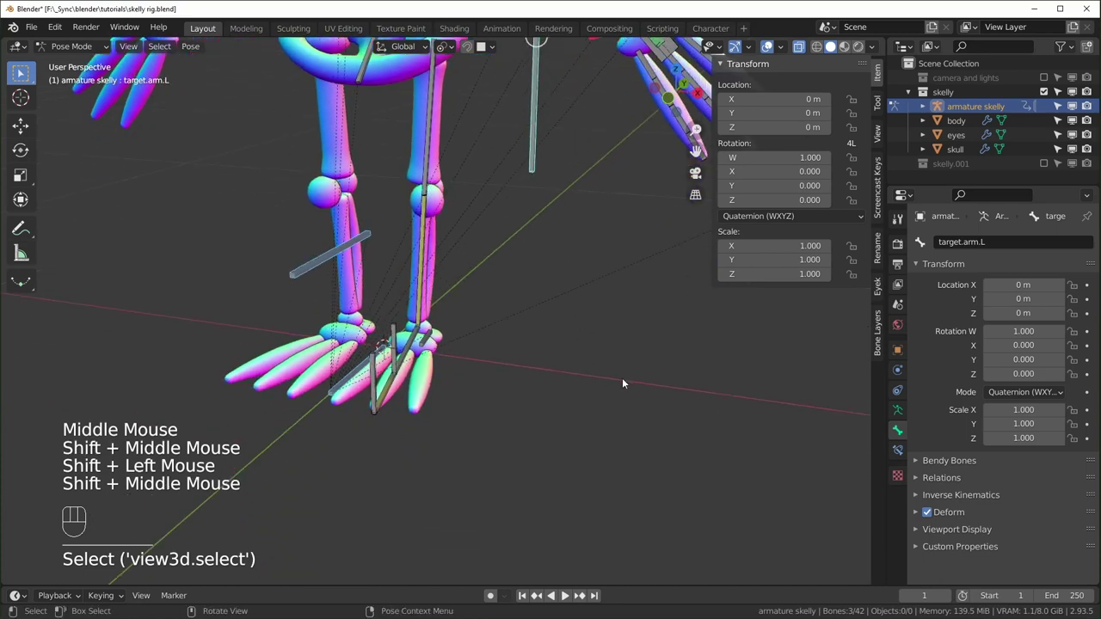
{"action": "left_click", "coordinate": [928, 512], "text": "alt"}
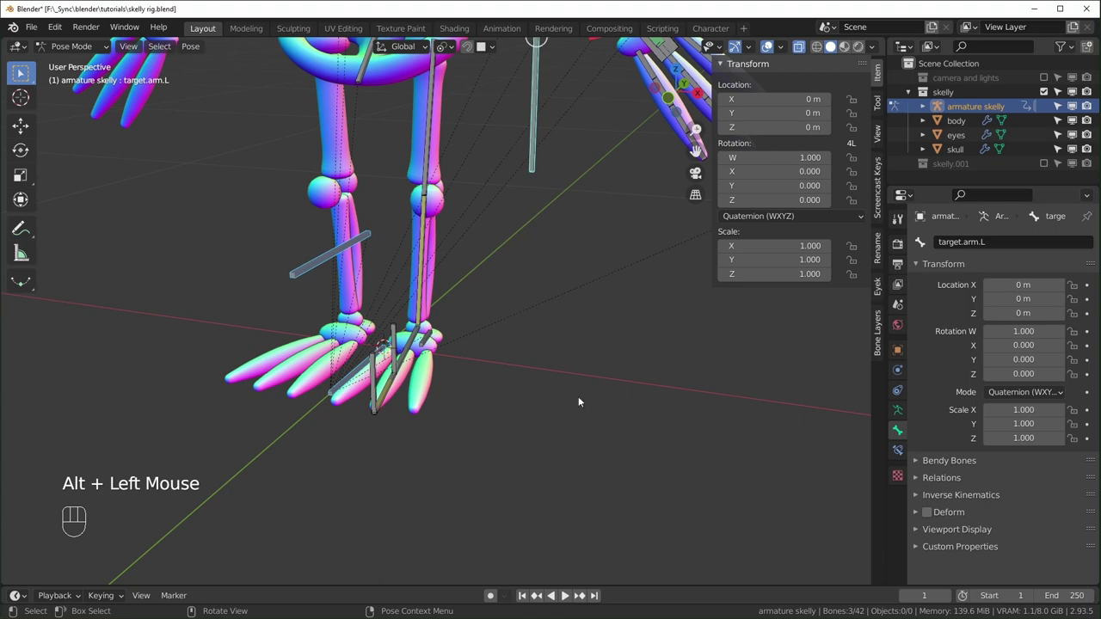
Step: Turn off Deform for pivot.foot.L and the vertical bone at the toe tips, both at once
{"action": "scroll", "coordinate": [539, 380], "scroll_direction": "up", "scroll_amount": 1}
{"action": "scroll", "coordinate": [539, 380], "scroll_direction": "down", "scroll_amount": 3}
{"action": "middle_click_drag", "start_coordinate": [538, 380], "coordinate": [396, 378]}
{"action": "scroll", "coordinate": [396, 378], "scroll_direction": "up", "scroll_amount": 1}
{"action": "left_click", "coordinate": [252, 362], "text": "shift"}
{"action": "left_click", "coordinate": [392, 361], "text": "shift"}
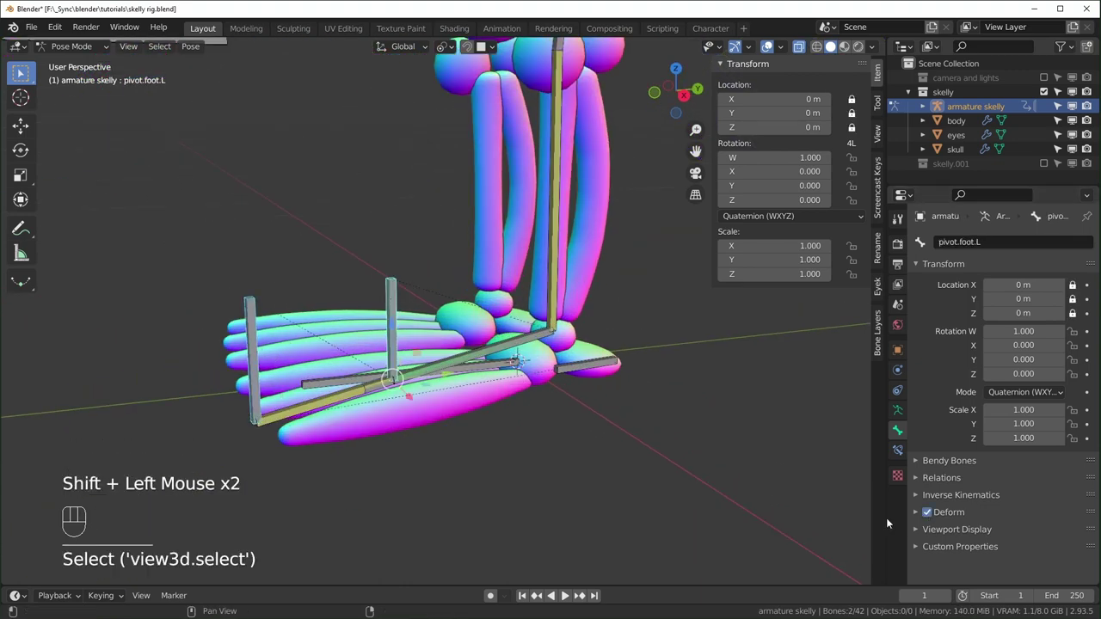
{"action": "left_click", "coordinate": [927, 512], "text": "alt"}
Step: Turn off Deform for the bone lying along the left foot and for the short bone at the heel
{"action": "scroll", "coordinate": [457, 404], "scroll_direction": "up", "scroll_amount": 2}
{"action": "left_click", "coordinate": [461, 412]}
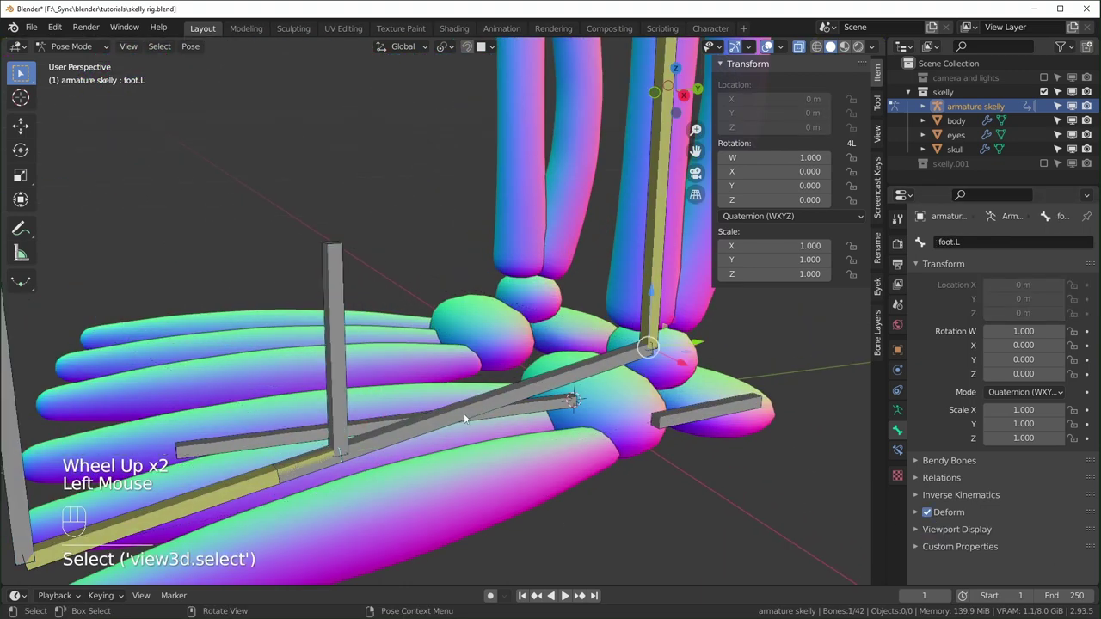
{"action": "left_click", "coordinate": [465, 415]}
{"action": "left_click", "coordinate": [927, 513]}
{"action": "left_click", "coordinate": [689, 421]}
{"action": "left_click", "coordinate": [927, 512]}
Step: Turn off Deform for the IK control bone at the left hand
{"action": "scroll", "coordinate": [685, 491], "scroll_direction": "down", "scroll_amount": 3}
{"action": "middle_click_drag", "start_coordinate": [685, 491], "coordinate": [525, 300], "text": "shift"}
{"action": "scroll", "coordinate": [483, 325], "scroll_direction": "up", "scroll_amount": 1}
{"action": "left_click", "coordinate": [515, 300]}
{"action": "left_click", "coordinate": [927, 513]}
Step: Select switch.ik.leg.L and the other floating switch bones and turn off Deform for all of them at once
{"action": "scroll", "coordinate": [464, 327], "scroll_direction": "down", "scroll_amount": 3}
{"action": "middle_click_drag", "start_coordinate": [464, 327], "coordinate": [443, 421], "text": "shift"}
{"action": "left_click", "coordinate": [504, 323]}
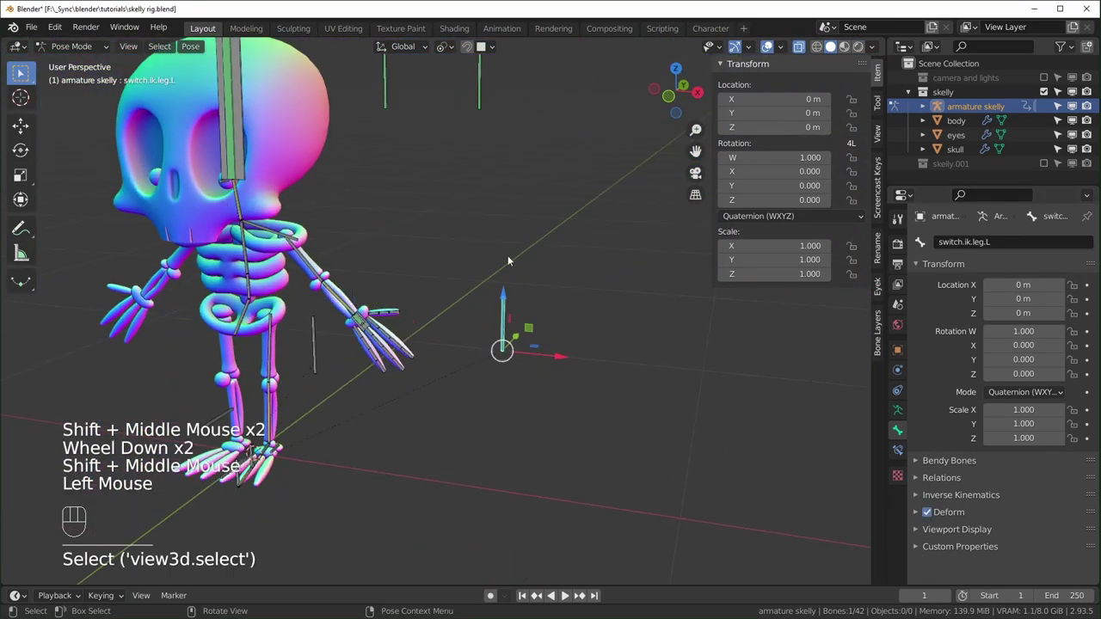
{"action": "scroll", "coordinate": [509, 260], "scroll_direction": "down", "scroll_amount": 2}
{"action": "middle_click_drag", "start_coordinate": [508, 260], "coordinate": [538, 327], "text": "shift"}
{"action": "key", "text": "c"}
{"action": "left_click_drag", "start_coordinate": [502, 262], "coordinate": [364, 116]}
{"action": "left_click", "coordinate": [927, 513], "text": "alt"}
Step: Turn off Deform for the ik.spine bone
{"action": "scroll", "coordinate": [371, 276], "scroll_direction": "up", "scroll_amount": 4}
{"action": "middle_click_drag", "start_coordinate": [371, 276], "coordinate": [250, 171], "text": "shift"}
{"action": "left_click", "coordinate": [236, 175]}
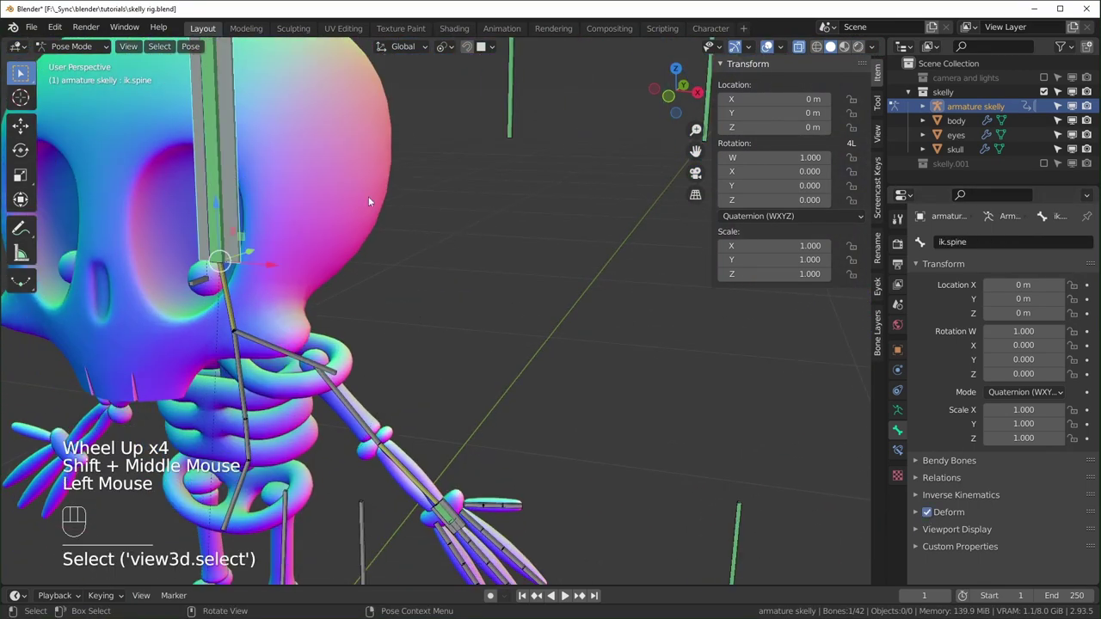
{"action": "left_click", "coordinate": [928, 512]}
Step: Deselect all bones and look over the whole rig from several angles
{"action": "middle_click_drag", "start_coordinate": [341, 461], "coordinate": [385, 443]}
{"action": "scroll", "coordinate": [384, 443], "scroll_direction": "down", "scroll_amount": 1}
{"action": "middle_click_drag", "start_coordinate": [384, 443], "coordinate": [479, 343], "text": "shift"}
{"action": "left_click", "coordinate": [468, 464]}
{"action": "scroll", "coordinate": [469, 469], "scroll_direction": "down", "scroll_amount": 2}
{"action": "scroll", "coordinate": [426, 480], "scroll_direction": "up", "scroll_amount": 2}
{"action": "mouse_move", "coordinate": [469, 475]}
{"action": "middle_mouse_down"}
{"action": "mouse_move", "coordinate": [427, 480]}
{"action": "mouse_move", "coordinate": [464, 479]}
{"action": "middle_mouse_up"}
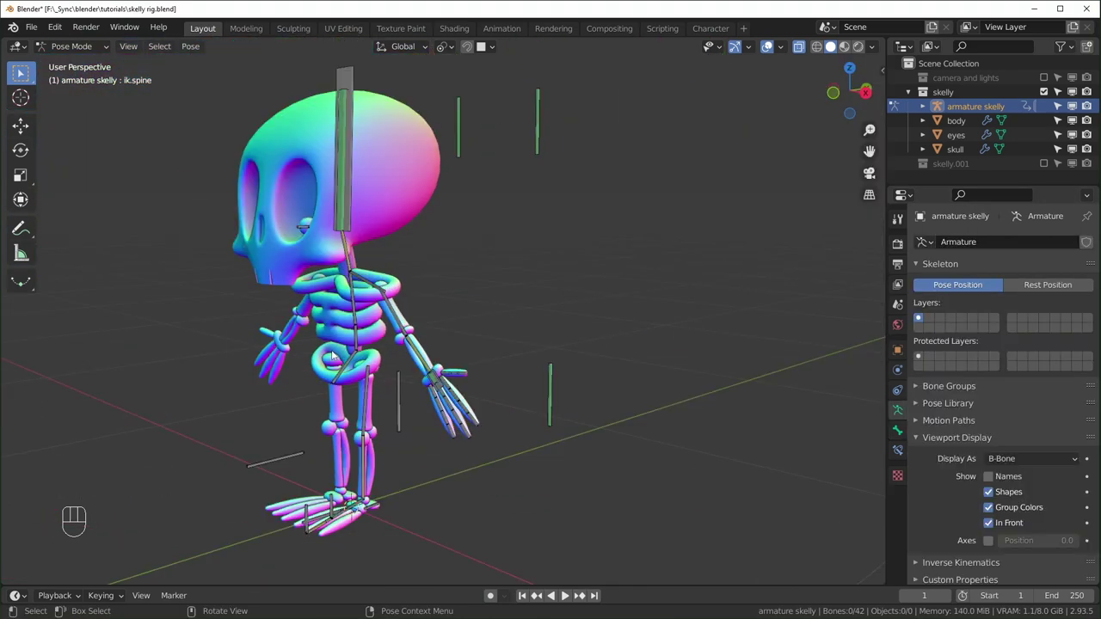
{"action": "middle_click_drag", "start_coordinate": [333, 357], "coordinate": [394, 361]}
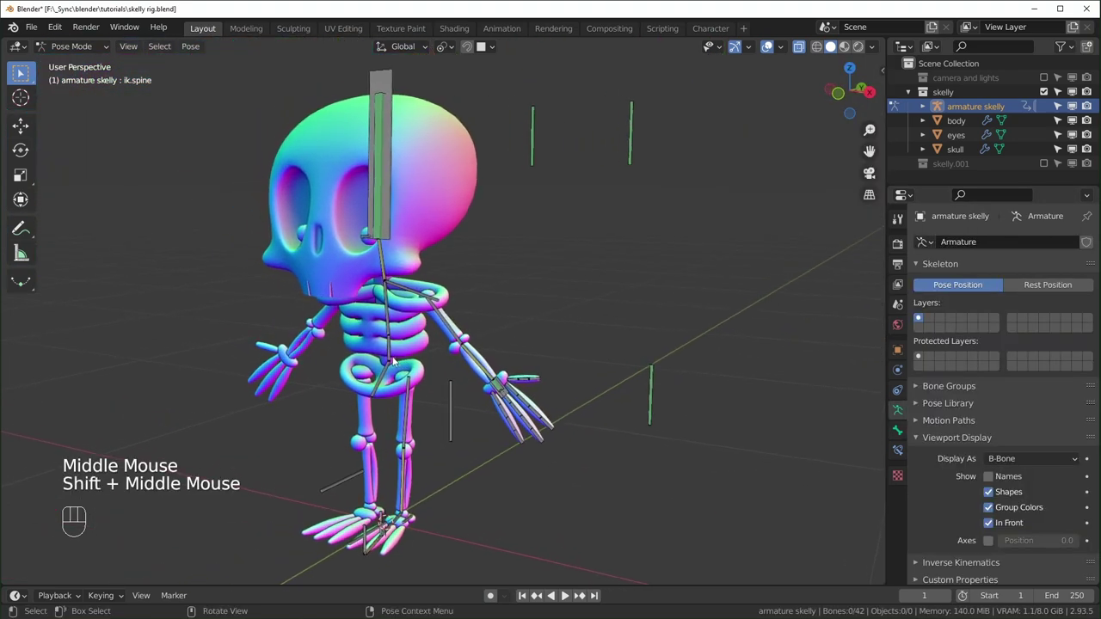
{"action": "middle_click_drag", "start_coordinate": [435, 414], "coordinate": [704, 393]}
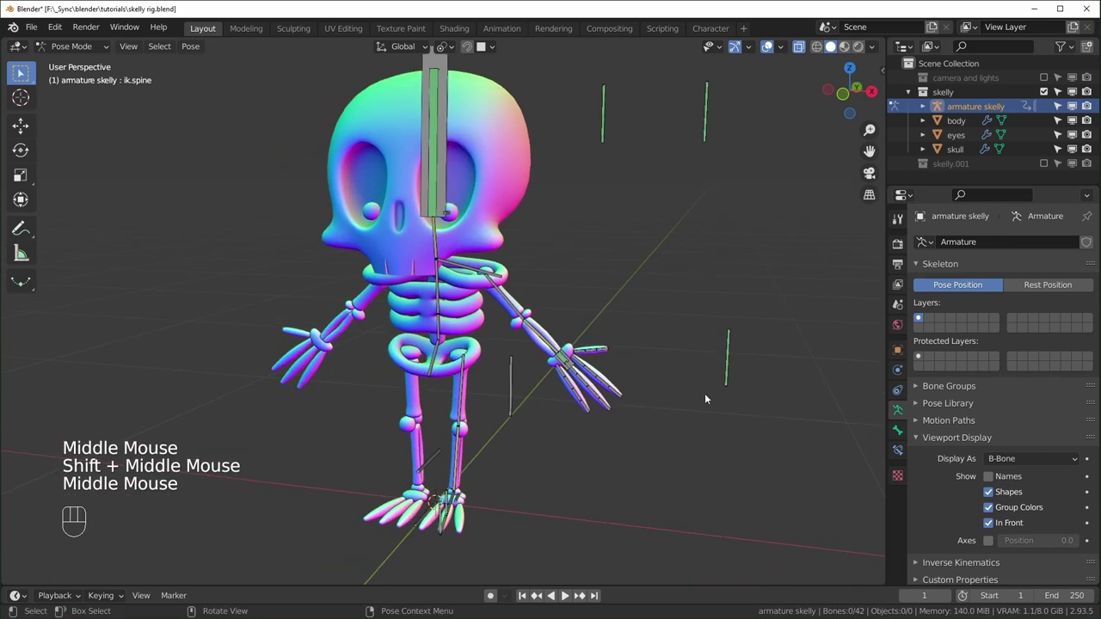
Step: Look through the armature's bone layers one by one and in combination, starting from the first layer
{"action": "left_click", "coordinate": [932, 321]}
{"action": "left_click", "coordinate": [933, 320]}
{"action": "left_click", "coordinate": [939, 320]}
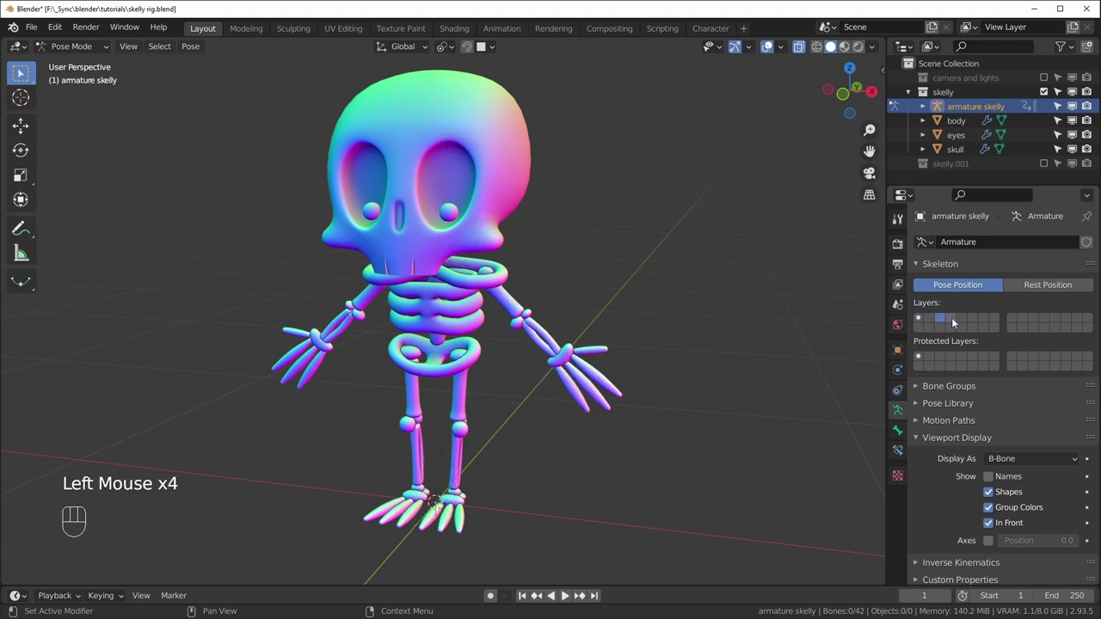
{"action": "left_click", "coordinate": [952, 321]}
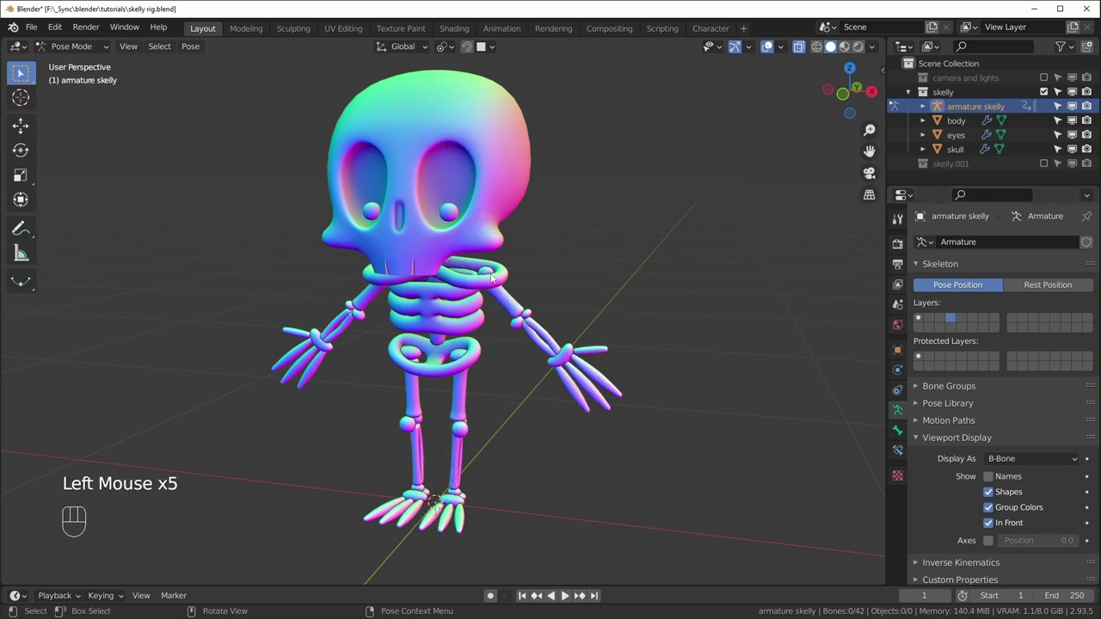
{"action": "left_click", "coordinate": [919, 321]}
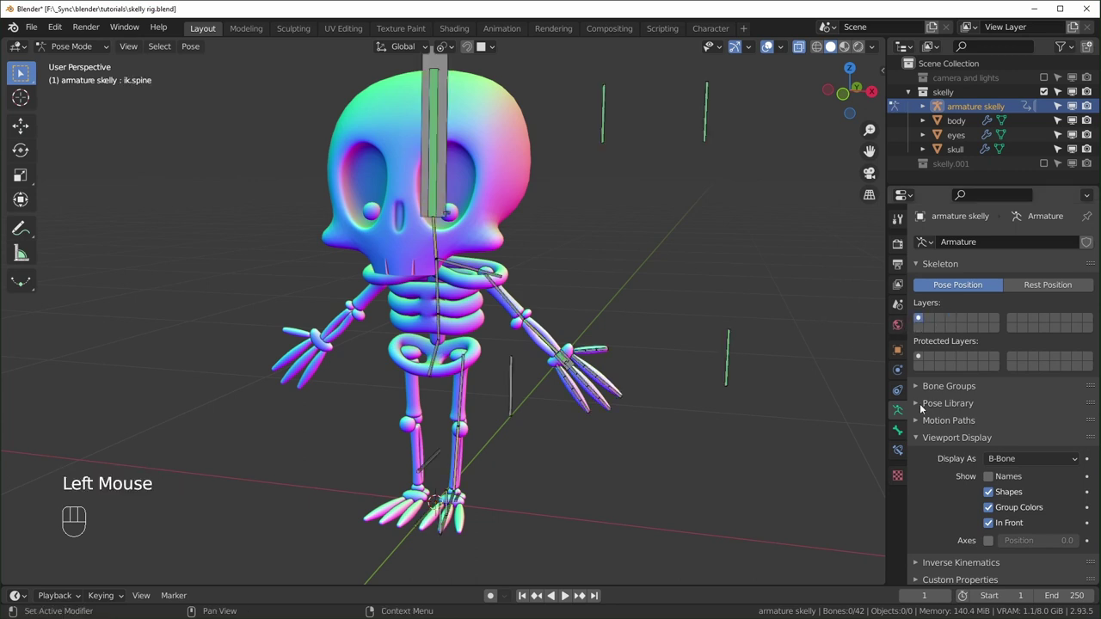
{"action": "left_click", "coordinate": [928, 319], "text": "shift"}
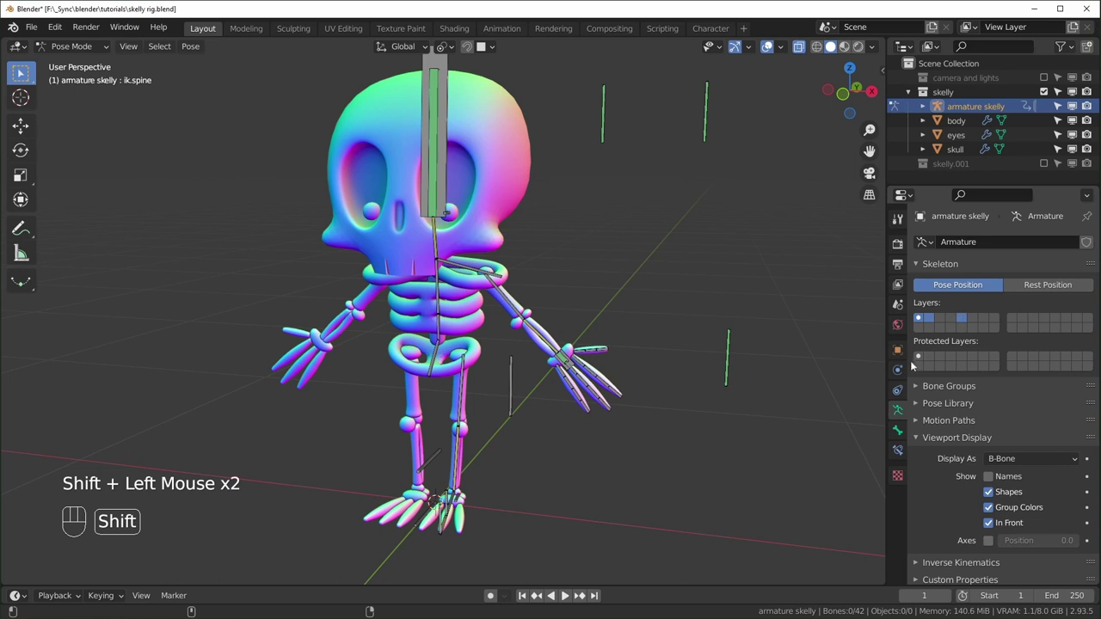
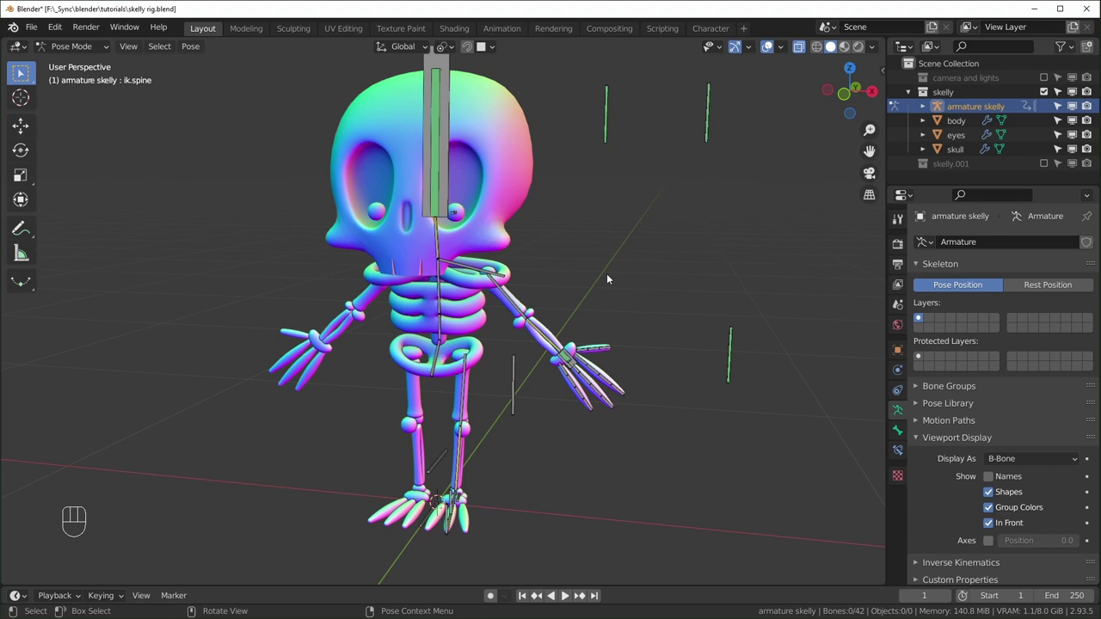
Step: Try rotating the pivot.foot.L bone to test how it moves the left foot
{"action": "scroll", "coordinate": [606, 278], "scroll_direction": "up", "scroll_amount": 1}
{"action": "middle_click_drag", "start_coordinate": [607, 278], "coordinate": [524, 270]}
{"action": "scroll", "coordinate": [479, 451], "scroll_direction": "up", "scroll_amount": 1}
{"action": "scroll", "coordinate": [480, 452], "scroll_direction": "up", "scroll_amount": 1}
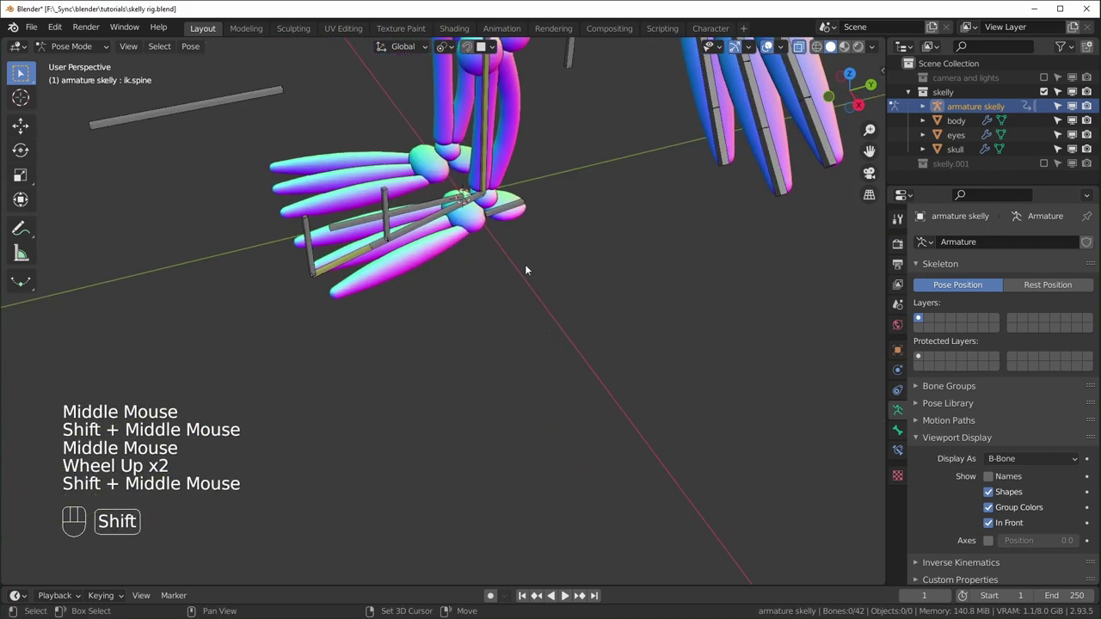
{"action": "scroll", "coordinate": [482, 300], "scroll_direction": "up", "scroll_amount": 2}
{"action": "middle_click_drag", "start_coordinate": [481, 300], "coordinate": [499, 315]}
{"action": "scroll", "coordinate": [504, 400], "scroll_direction": "up", "scroll_amount": 1}
{"action": "left_click", "coordinate": [499, 315]}
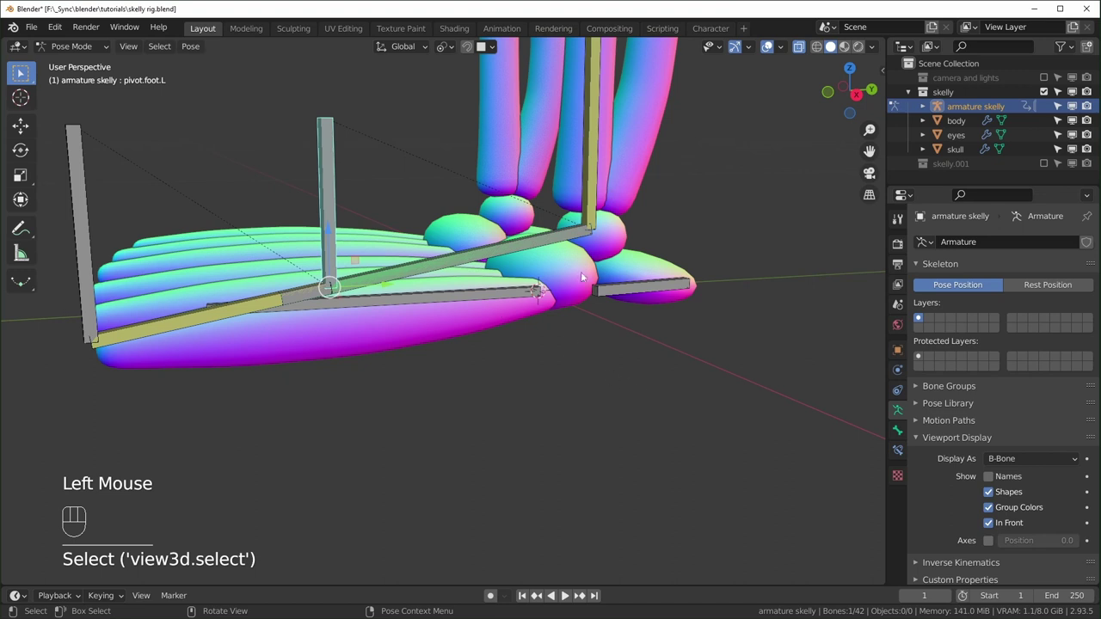
{"action": "key", "text": "r"}
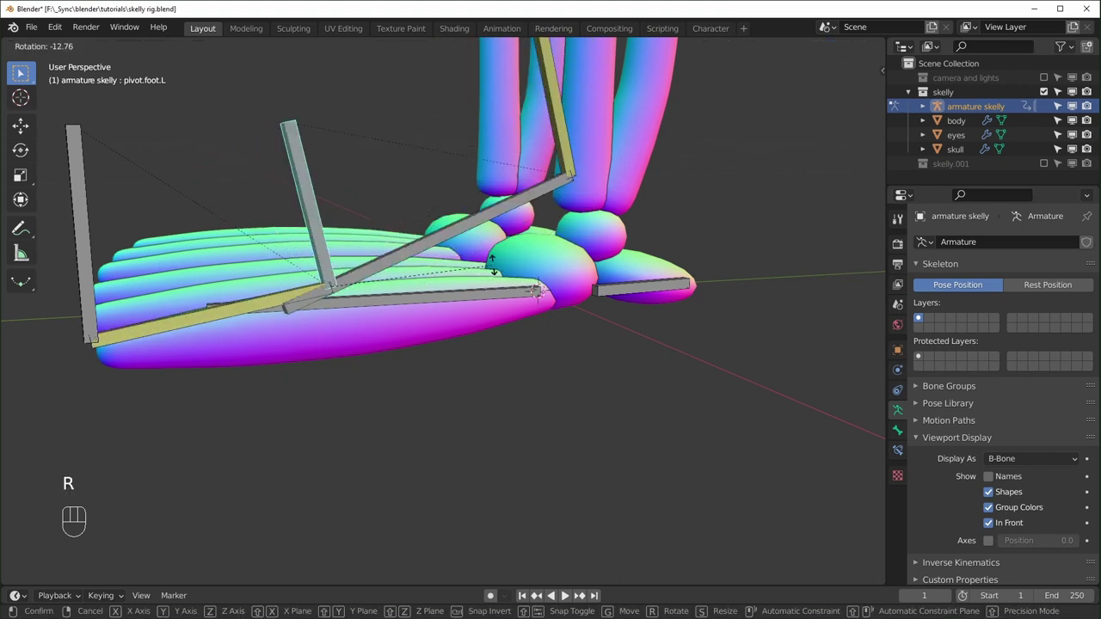
{"action": "left_click", "coordinate": [459, 204]}
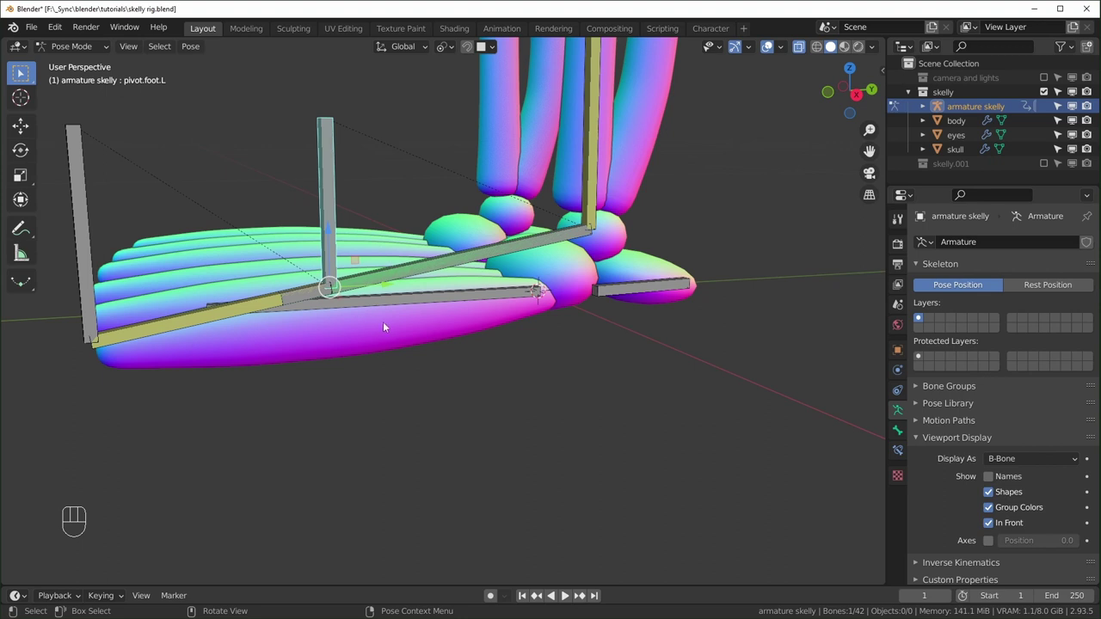
Step: Move the ik.leg.L bone to the first slot of the second layer block, and display the armature's first layer again
{"action": "left_click", "coordinate": [544, 252]}
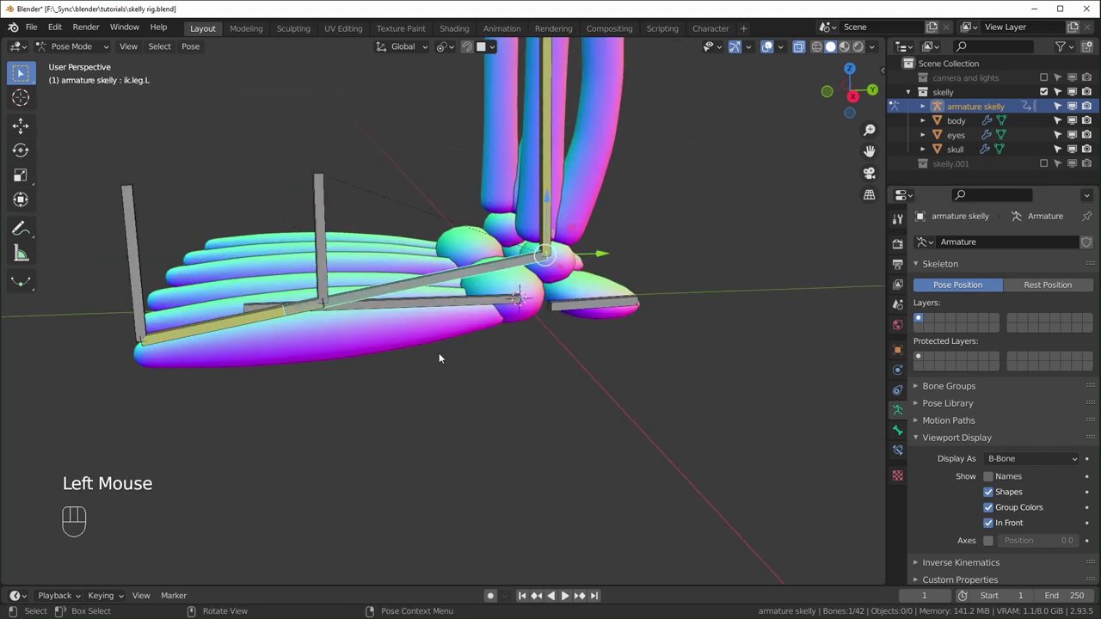
{"action": "key", "text": "m"}
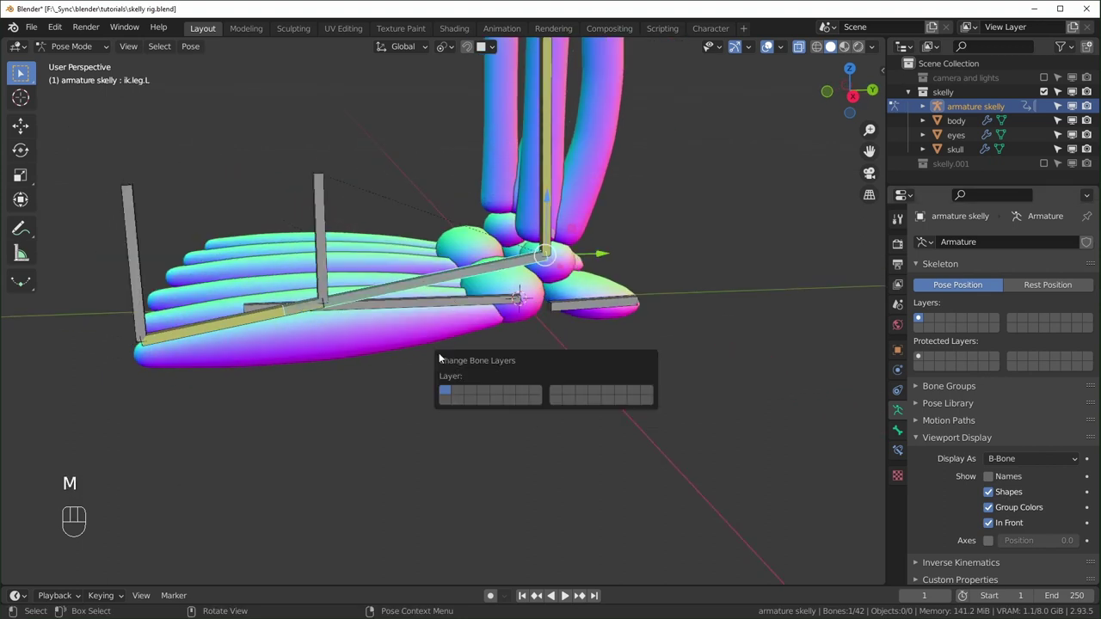
{"action": "left_click", "coordinate": [558, 392]}
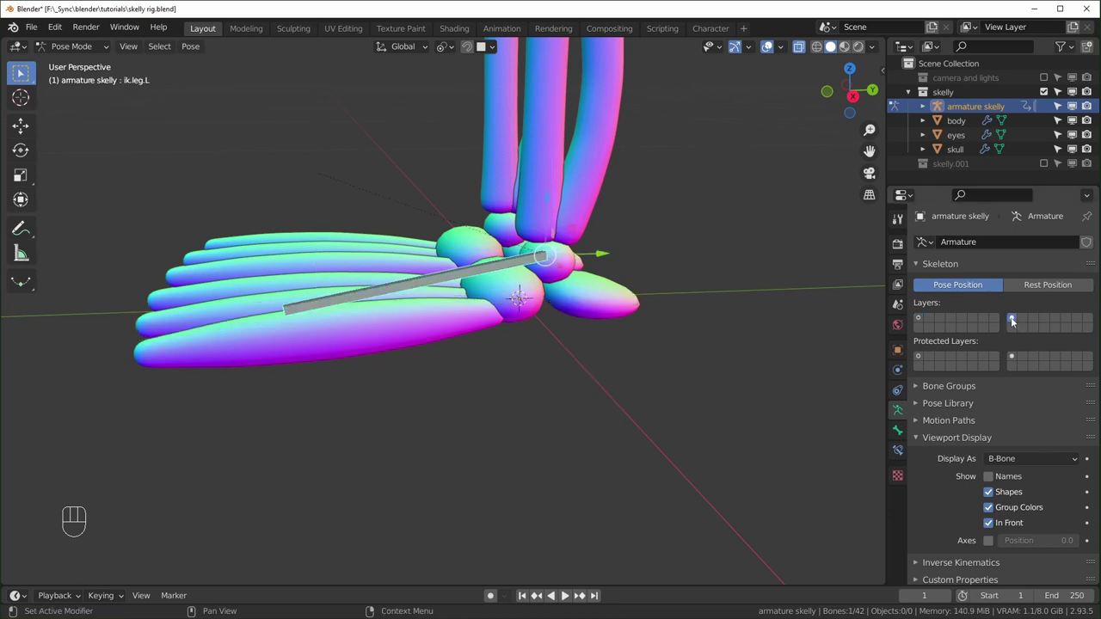
{"action": "left_click", "coordinate": [918, 319]}
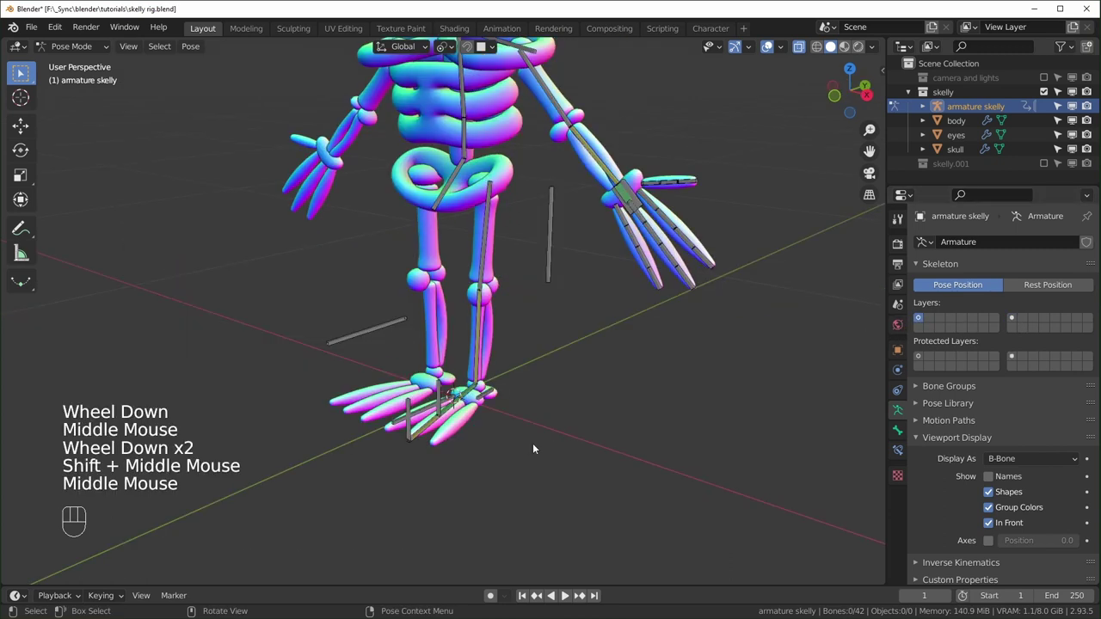
Step: Move all bones remaining on the first layer to the second armature layer and display that layer
{"action": "middle_click_drag", "start_coordinate": [533, 443], "coordinate": [543, 379]}
{"action": "key", "text": "a"}
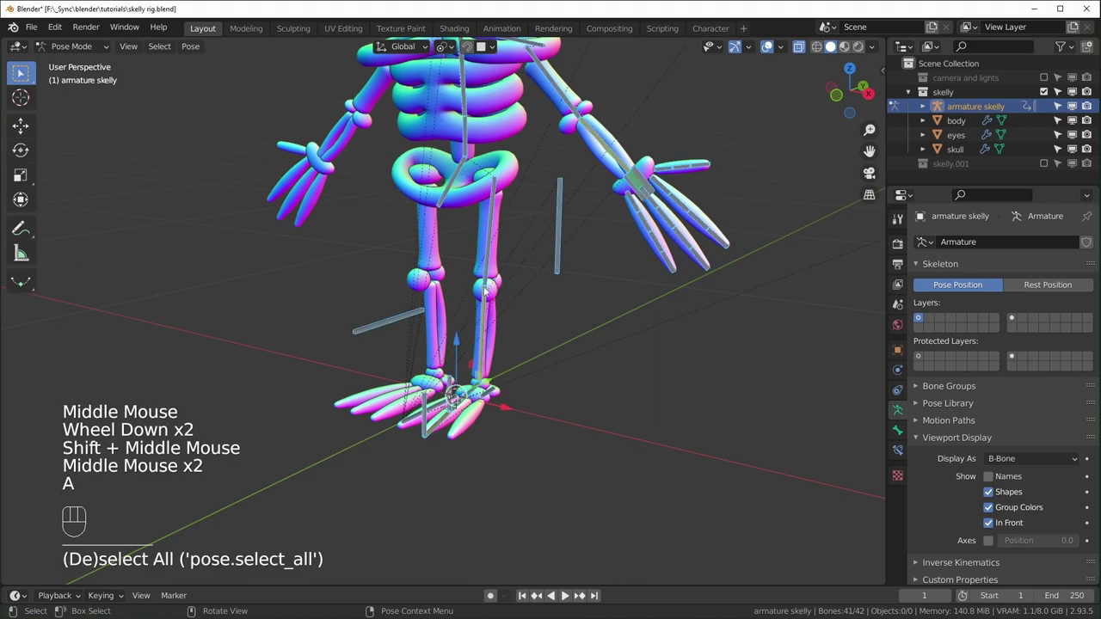
{"action": "key", "text": "m"}
{"action": "left_click", "coordinate": [625, 434]}
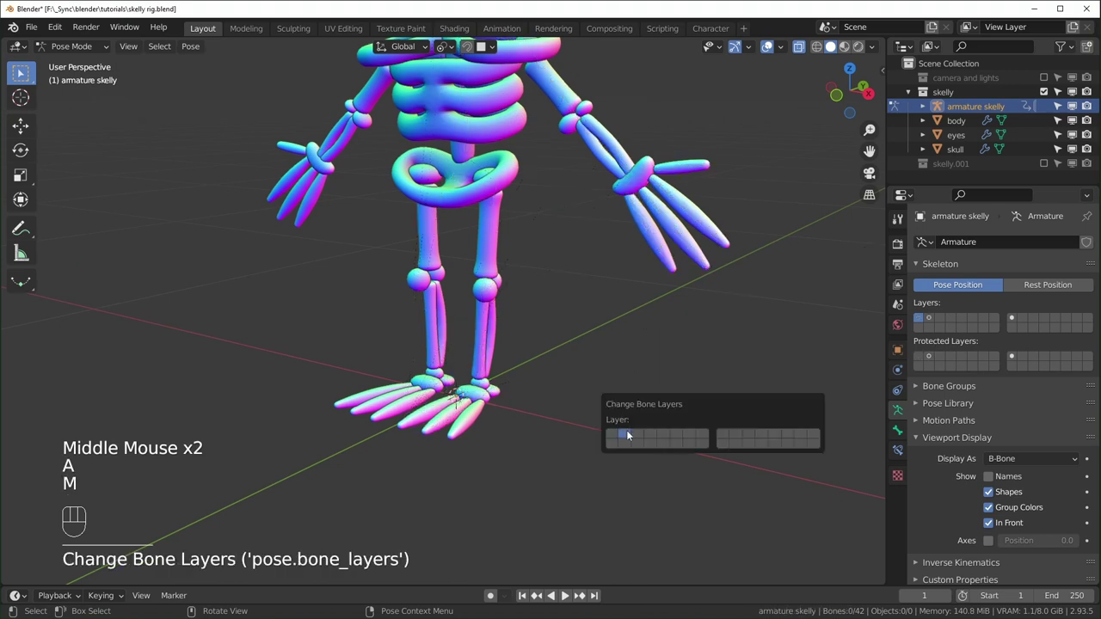
{"action": "left_click", "coordinate": [929, 319]}
Step: Select the heel, foot and toe pivot bones of the left foot together
{"action": "scroll", "coordinate": [670, 470], "scroll_direction": "up", "scroll_amount": 2}
{"action": "middle_click_drag", "start_coordinate": [670, 469], "coordinate": [662, 451]}
{"action": "left_click", "coordinate": [662, 451]}
{"action": "middle_click_drag", "start_coordinate": [663, 452], "coordinate": [652, 434], "text": "shift"}
{"action": "middle_click_drag", "start_coordinate": [651, 434], "coordinate": [583, 409]}
{"action": "middle_click_drag", "start_coordinate": [583, 409], "coordinate": [551, 383], "text": "shift"}
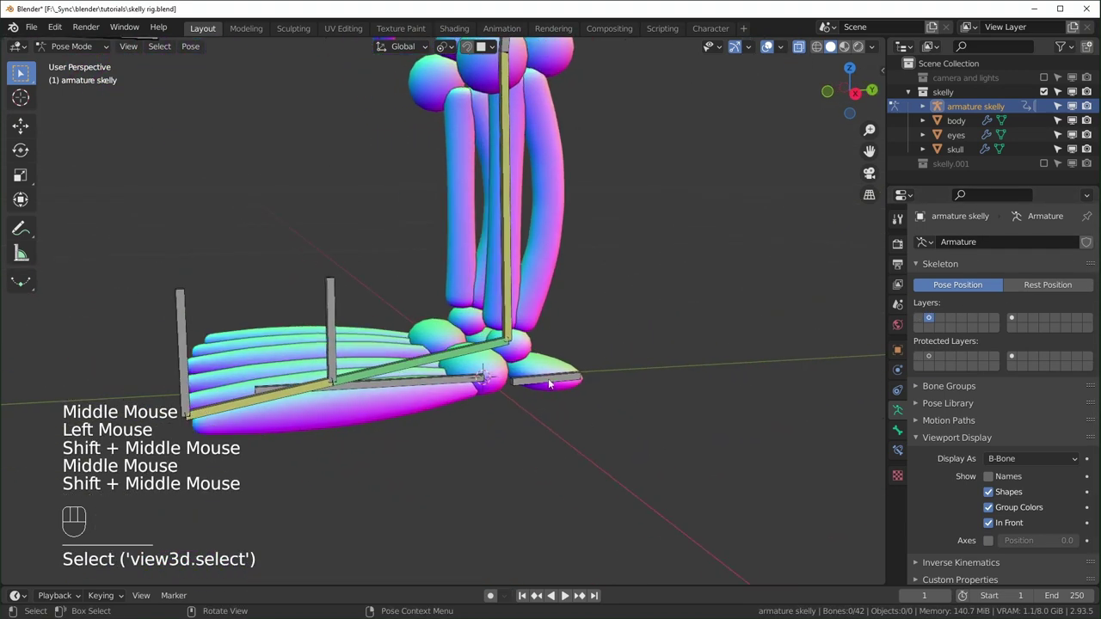
{"action": "left_click", "coordinate": [551, 381]}
{"action": "left_click", "coordinate": [332, 344], "text": "shift"}
{"action": "left_click", "coordinate": [184, 344], "text": "shift"}
Step: Add target.leg.L, the bone on the floor between the feet and the floating bone beside the left arm to the selection
{"action": "scroll", "coordinate": [222, 296], "scroll_direction": "down", "scroll_amount": 2}
{"action": "middle_click_drag", "start_coordinate": [222, 296], "coordinate": [289, 461], "text": "shift"}
{"action": "left_click", "coordinate": [305, 313], "text": "shift"}
{"action": "middle_click_drag", "start_coordinate": [307, 332], "coordinate": [485, 487]}
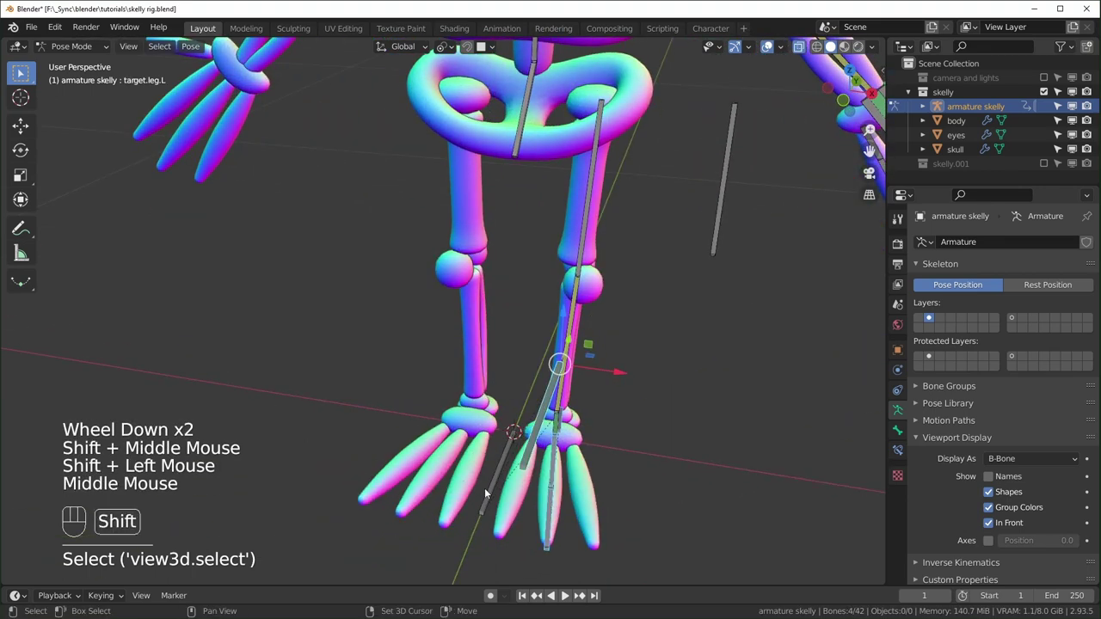
{"action": "left_click", "coordinate": [482, 487], "text": "shift"}
{"action": "left_click", "coordinate": [717, 215], "text": "shift"}
Step: Add switch.ik.leg.L and the two floating switch bones beside the head to the selection
{"action": "scroll", "coordinate": [722, 224], "scroll_direction": "down", "scroll_amount": 2}
{"action": "middle_click_drag", "start_coordinate": [806, 344], "coordinate": [581, 348], "text": "shift"}
{"action": "left_click", "coordinate": [658, 220], "text": "shift"}
{"action": "scroll", "coordinate": [658, 220], "scroll_direction": "down", "scroll_amount": 2}
{"action": "middle_click_drag", "start_coordinate": [585, 103], "coordinate": [573, 258], "text": "shift"}
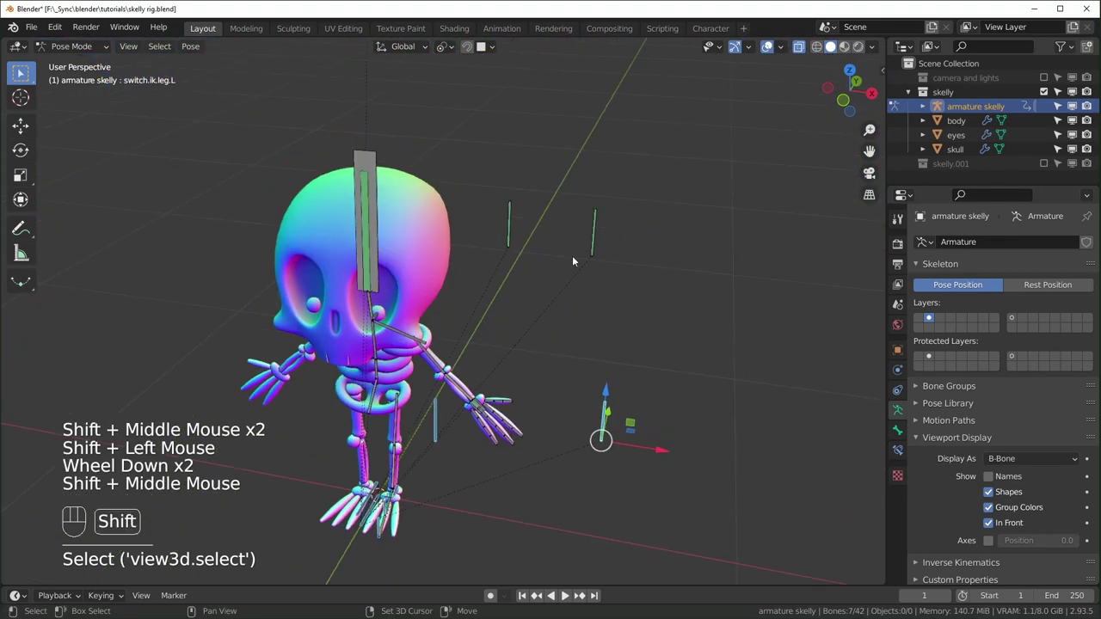
{"action": "key", "text": "c"}
{"action": "left_click_drag", "start_coordinate": [583, 250], "coordinate": [507, 233]}
{"action": "right_click", "coordinate": [507, 233]}
Step: Add switch.ik.spine above the head and move all selected control bones to the first armature layer
{"action": "middle_click_drag", "start_coordinate": [504, 206], "coordinate": [504, 241]}
{"action": "middle_click_drag", "start_coordinate": [504, 241], "coordinate": [516, 379], "text": "shift"}
{"action": "left_click", "coordinate": [379, 178], "text": "shift"}
{"action": "middle_click_drag", "start_coordinate": [379, 178], "coordinate": [534, 312]}
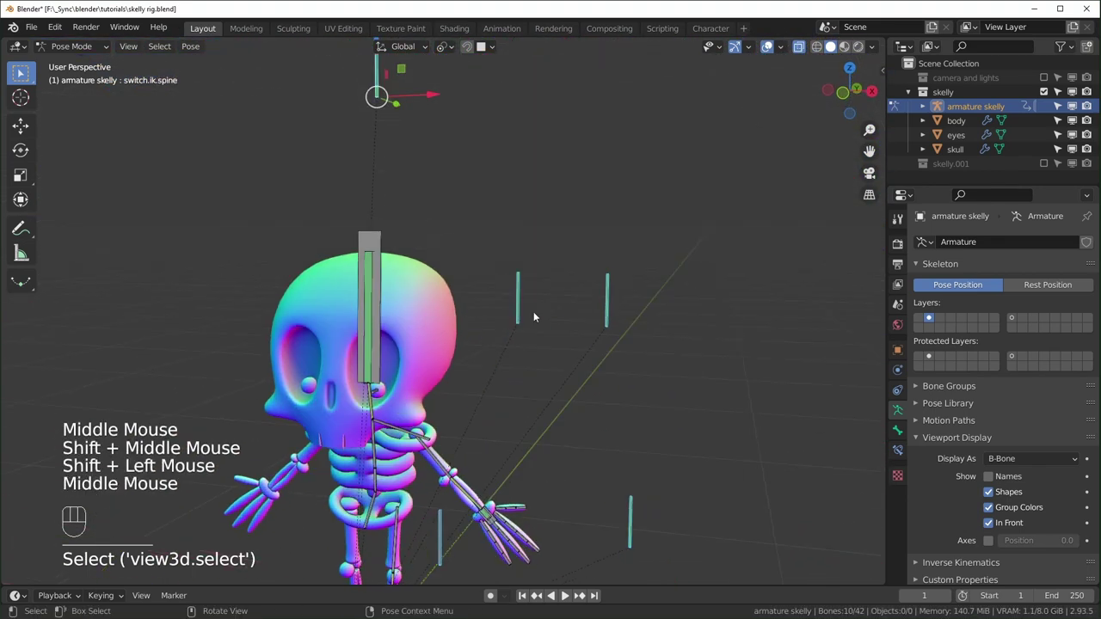
{"action": "key", "text": "m"}
{"action": "left_click", "coordinate": [532, 378]}
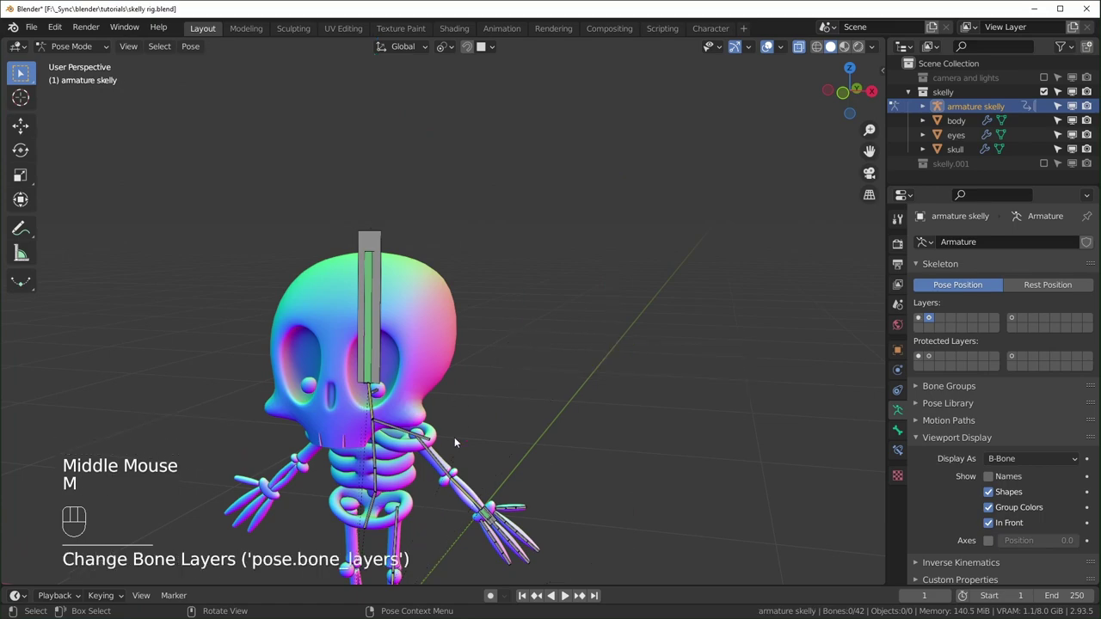
Step: Select the control bones at the left hand
{"action": "middle_click_drag", "start_coordinate": [454, 436], "coordinate": [473, 274], "text": "shift"}
{"action": "scroll", "coordinate": [324, 409], "scroll_direction": "up", "scroll_amount": 3}
{"action": "scroll", "coordinate": [323, 409], "scroll_direction": "up", "scroll_amount": 1, "text": "shift"}
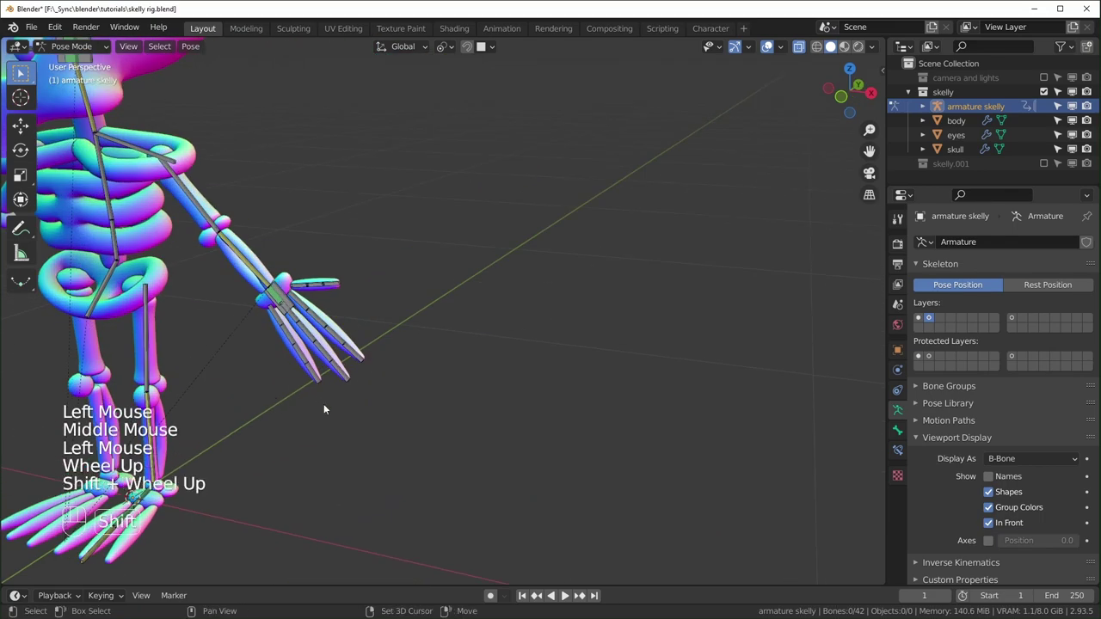
{"action": "scroll", "coordinate": [496, 432], "scroll_direction": "up", "scroll_amount": 3}
{"action": "middle_click_drag", "start_coordinate": [324, 405], "coordinate": [396, 378], "text": "shift"}
{"action": "scroll", "coordinate": [508, 437], "scroll_direction": "down", "scroll_amount": 1}
{"action": "scroll", "coordinate": [515, 437], "scroll_direction": "up", "scroll_amount": 1}
{"action": "left_click", "coordinate": [458, 351]}
{"action": "left_click", "coordinate": [458, 351], "text": "shift"}
Step: Add the head, ik.spine, eye and hips bones to the selection and move them all to the first armature layer
{"action": "scroll", "coordinate": [457, 350], "scroll_direction": "down", "scroll_amount": 2}
{"action": "scroll", "coordinate": [422, 333], "scroll_direction": "down", "scroll_amount": 2}
{"action": "left_click", "coordinate": [385, 263], "text": "shift"}
{"action": "left_click", "coordinate": [383, 263], "text": "shift"}
{"action": "left_click", "coordinate": [319, 386], "text": "shift"}
{"action": "middle_click_drag", "start_coordinate": [395, 378], "coordinate": [404, 318], "text": "shift"}
{"action": "scroll", "coordinate": [405, 318], "scroll_direction": "down", "scroll_amount": 2}
{"action": "middle_click_drag", "start_coordinate": [404, 318], "coordinate": [400, 284], "text": "shift"}
{"action": "left_click", "coordinate": [398, 322], "text": "shift"}
{"action": "key", "text": "m"}
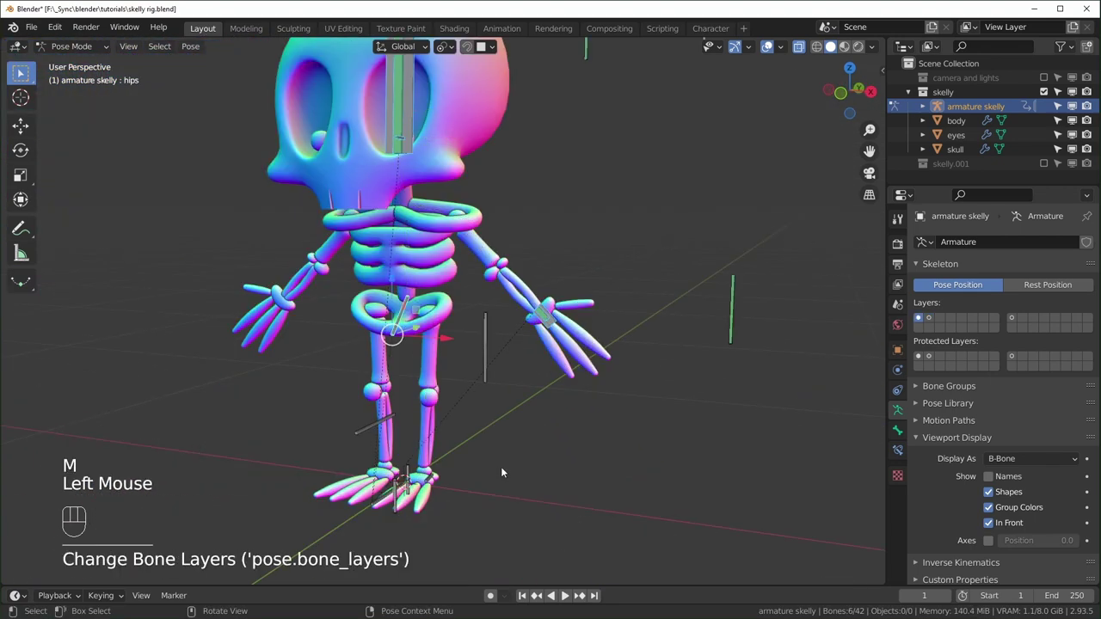
{"action": "left_click", "coordinate": [585, 447]}
Step: Compare which bones are on the first and second armature layers
{"action": "middle_click_drag", "start_coordinate": [502, 472], "coordinate": [426, 485]}
{"action": "scroll", "coordinate": [530, 472], "scroll_direction": "down", "scroll_amount": 1}
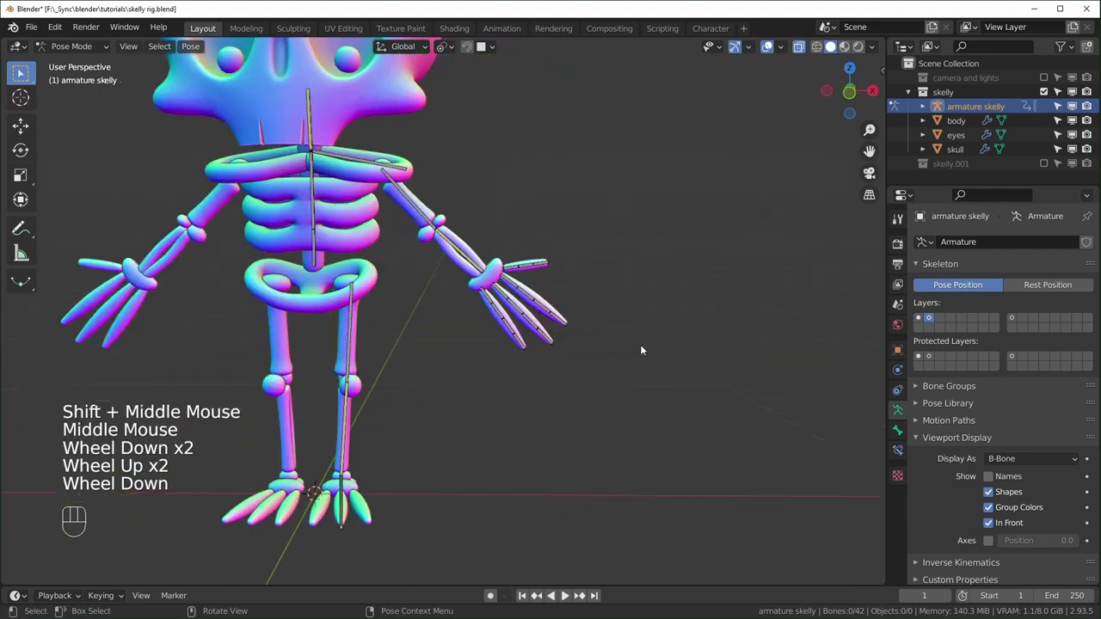
{"action": "scroll", "coordinate": [560, 358], "scroll_direction": "up", "scroll_amount": 2}
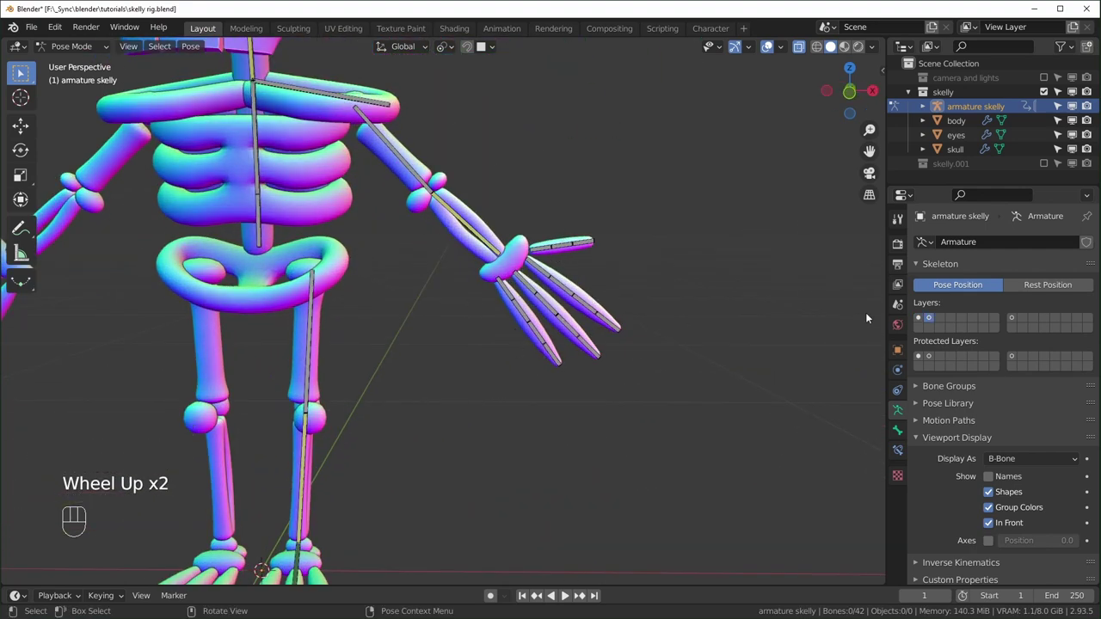
{"action": "scroll", "coordinate": [518, 415], "scroll_direction": "down", "scroll_amount": 1}
{"action": "middle_click_drag", "start_coordinate": [524, 421], "coordinate": [672, 396]}
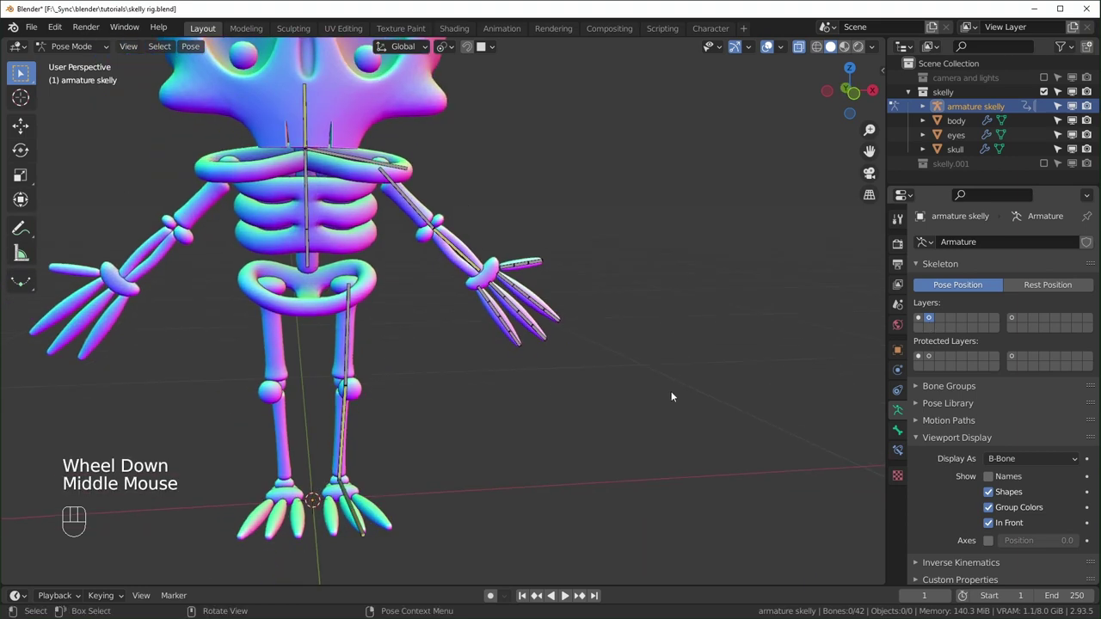
{"action": "middle_click_drag", "start_coordinate": [496, 381], "coordinate": [516, 418], "text": "shift"}
{"action": "left_click", "coordinate": [930, 319]}
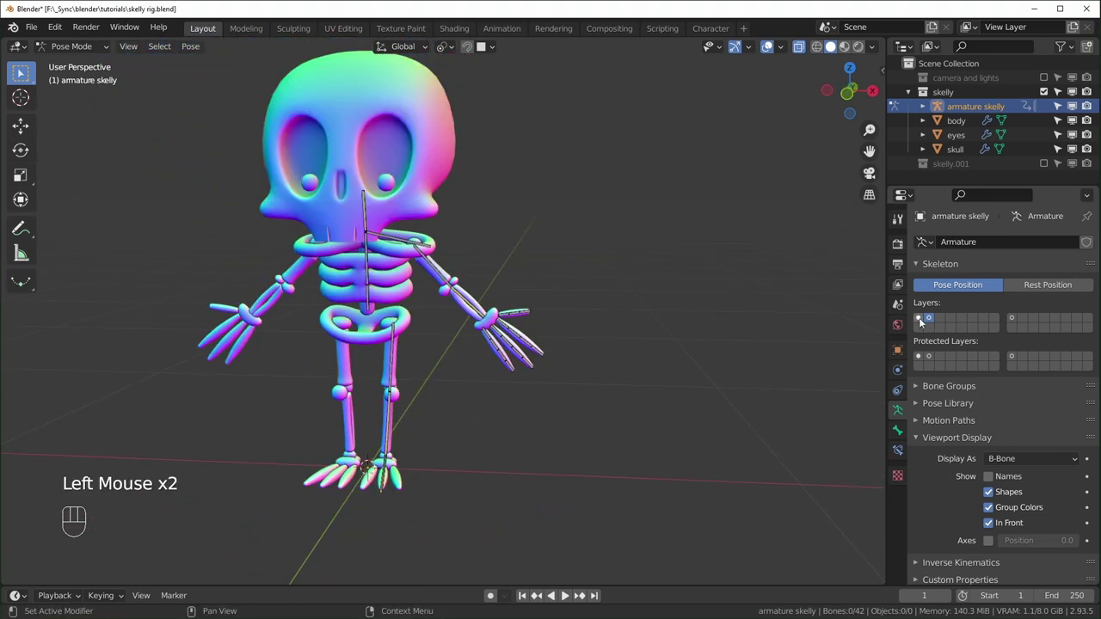
{"action": "left_click", "coordinate": [930, 319]}
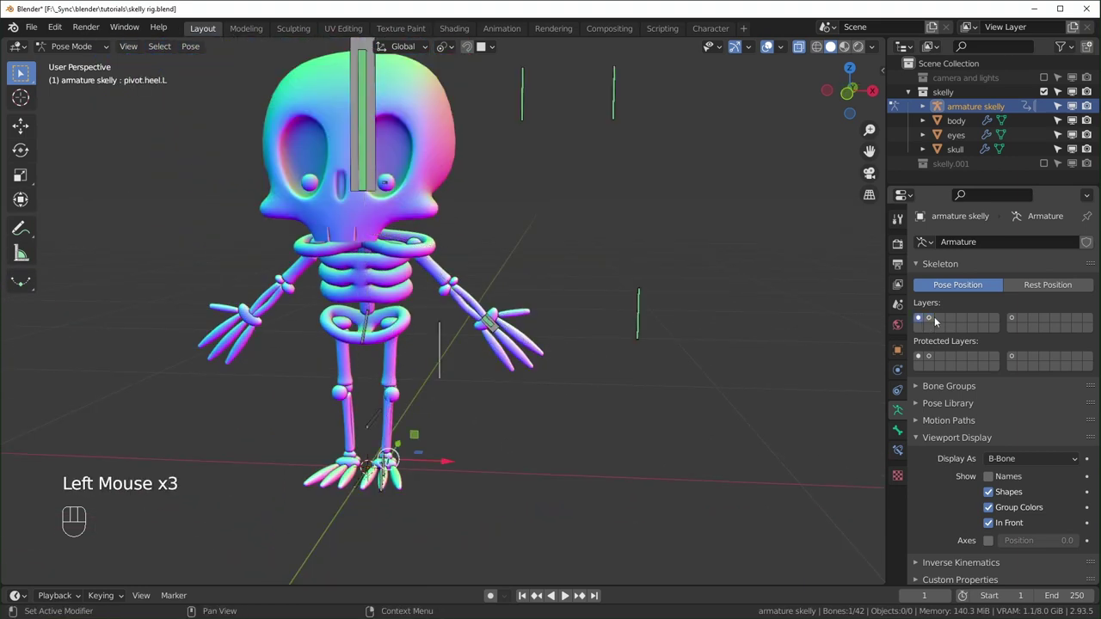
{"action": "left_click", "coordinate": [930, 319]}
{"action": "left_click", "coordinate": [930, 319]}
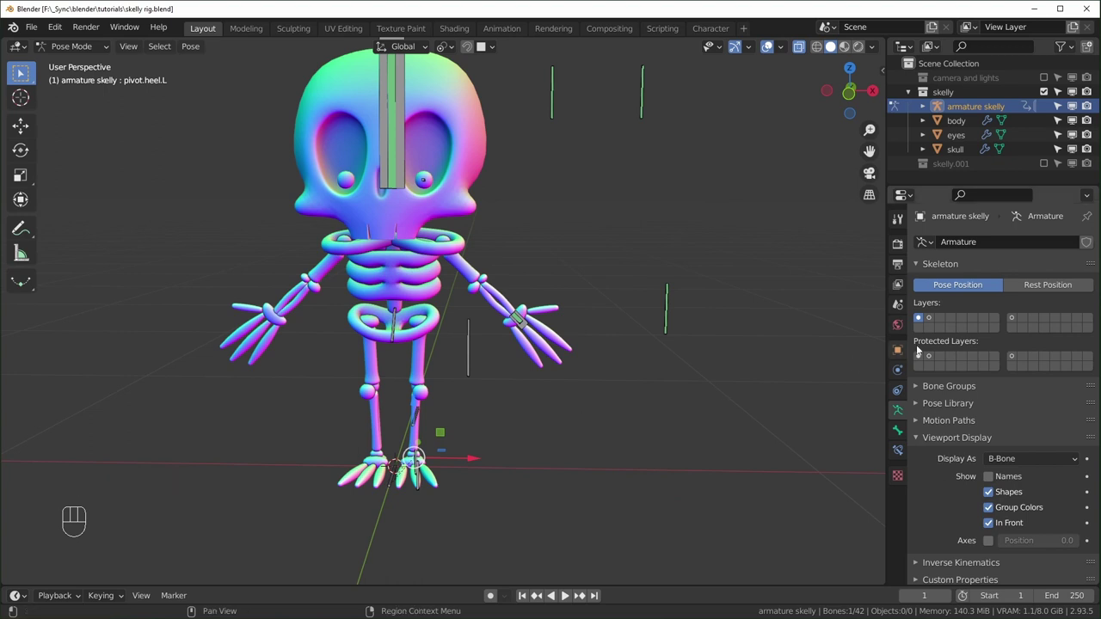
Step: Display the first two armature layers together with the first layer of the second block
{"action": "key", "text": "shift"}
{"action": "left_click", "coordinate": [931, 318], "text": "shift"}
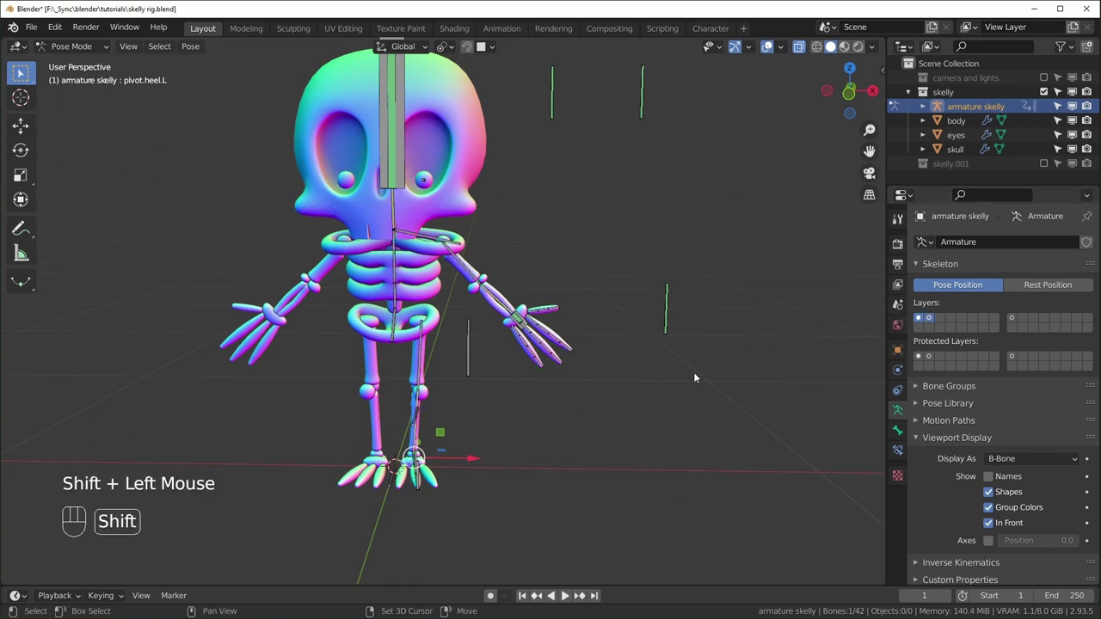
{"action": "left_click", "coordinate": [1011, 320], "text": "shift"}
Step: Symmetrize all of the armature's bones in Edit Mode and return to Pose Mode to view the mirrored rig
{"action": "scroll", "coordinate": [449, 426], "scroll_direction": "down", "scroll_amount": 2}
{"action": "scroll", "coordinate": [456, 434], "scroll_direction": "up", "scroll_amount": 1}
{"action": "key", "text": "KP_1"}
{"action": "middle_click_drag", "start_coordinate": [456, 434], "coordinate": [554, 408], "text": "shift"}
{"action": "key", "text": "Tab"}
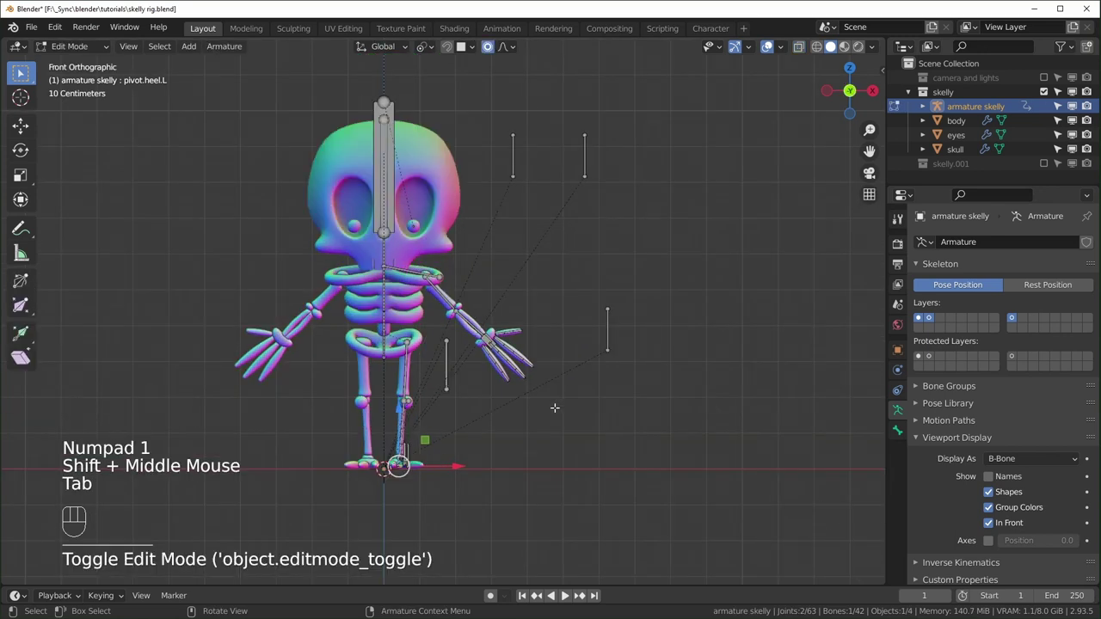
{"action": "key", "text": "a"}
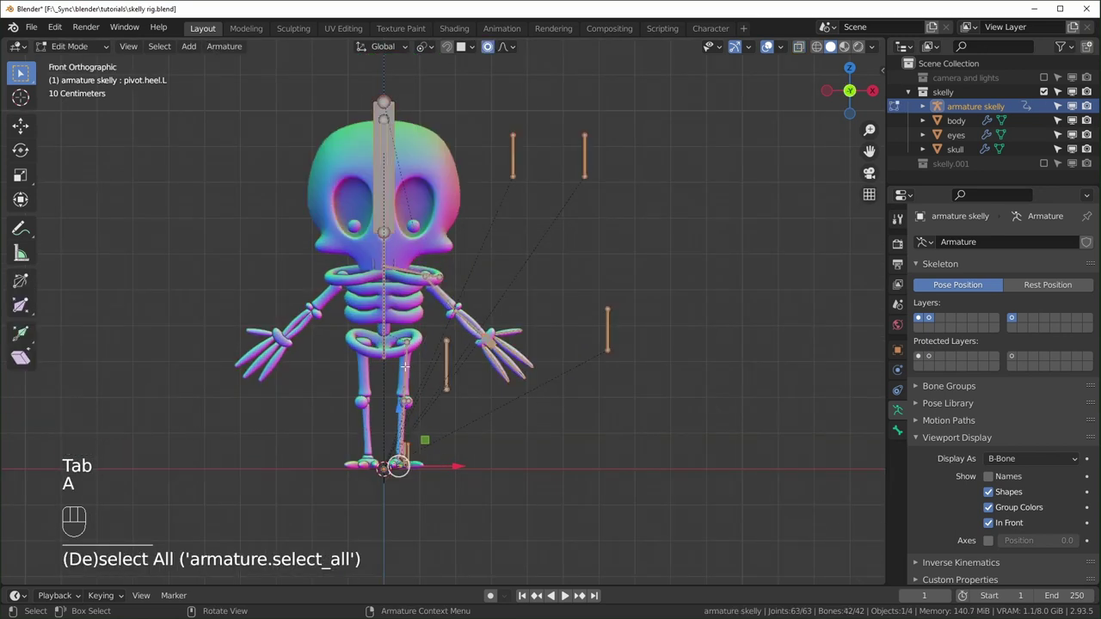
{"action": "right_click", "coordinate": [405, 366]}
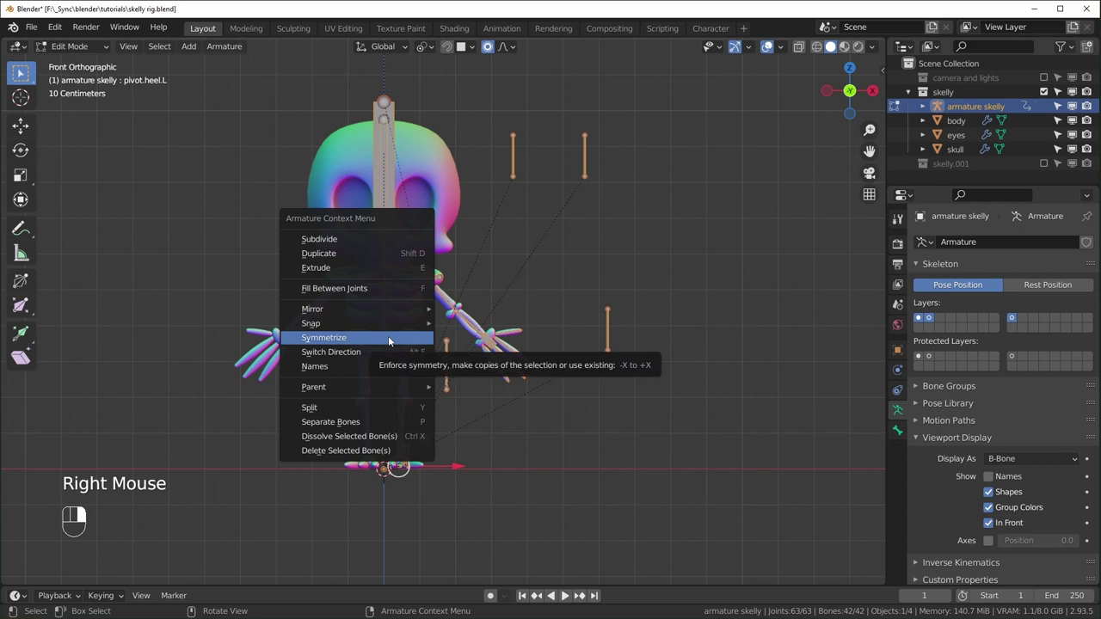
{"action": "left_click", "coordinate": [388, 339]}
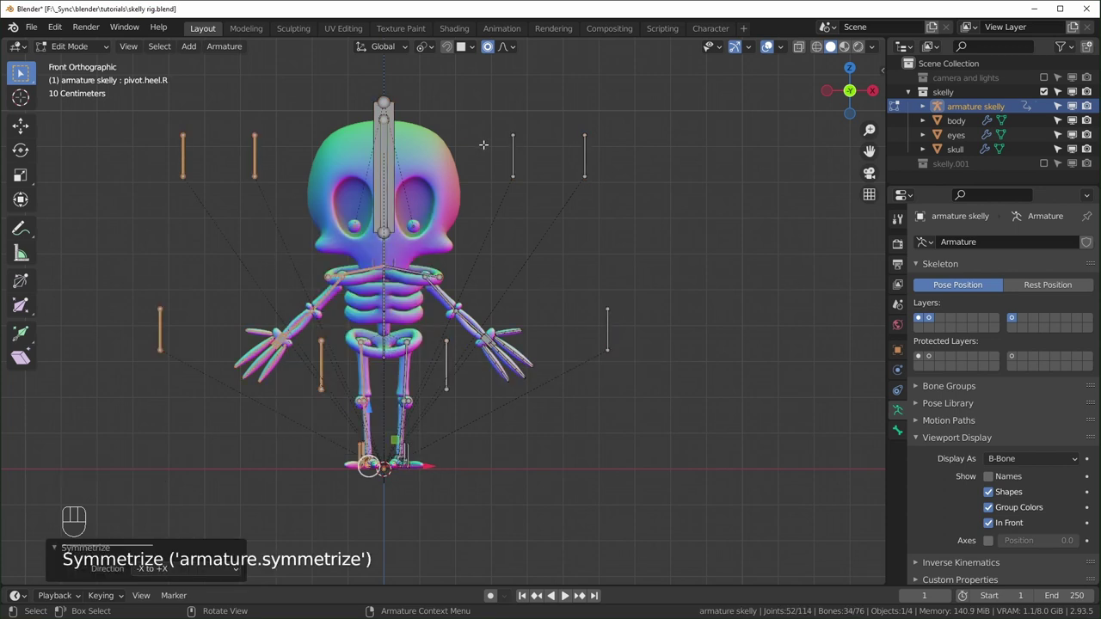
{"action": "scroll", "coordinate": [390, 486], "scroll_direction": "up", "scroll_amount": 1}
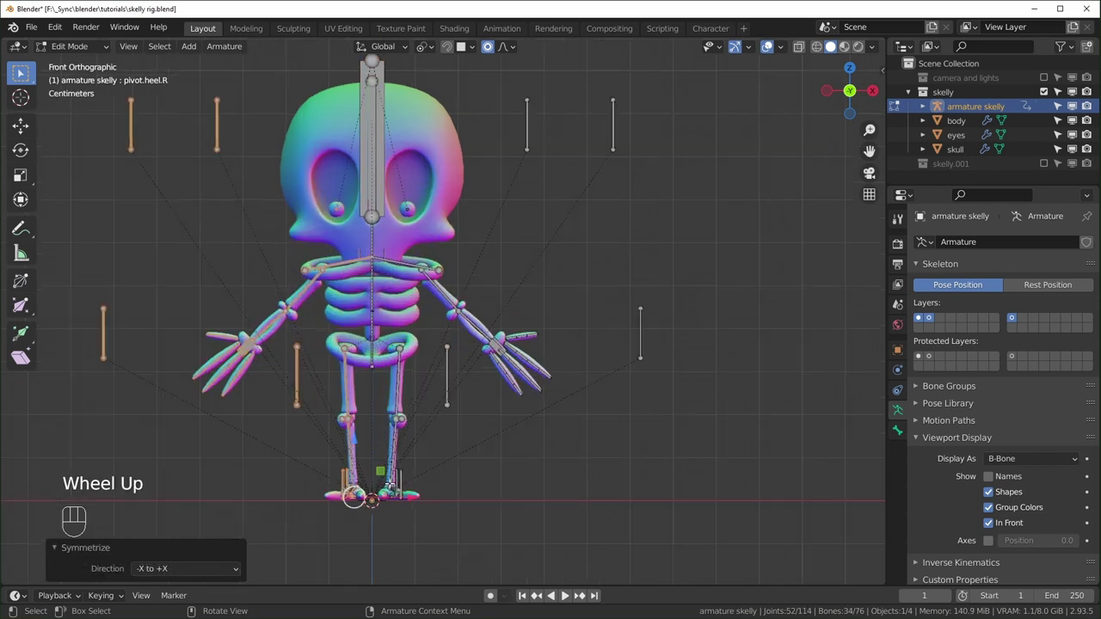
{"action": "key", "text": "Tab"}
{"action": "middle_click_drag", "start_coordinate": [390, 486], "coordinate": [436, 470]}
{"action": "scroll", "coordinate": [406, 514], "scroll_direction": "up", "scroll_amount": 1}
{"action": "scroll", "coordinate": [499, 465], "scroll_direction": "down", "scroll_amount": 1}
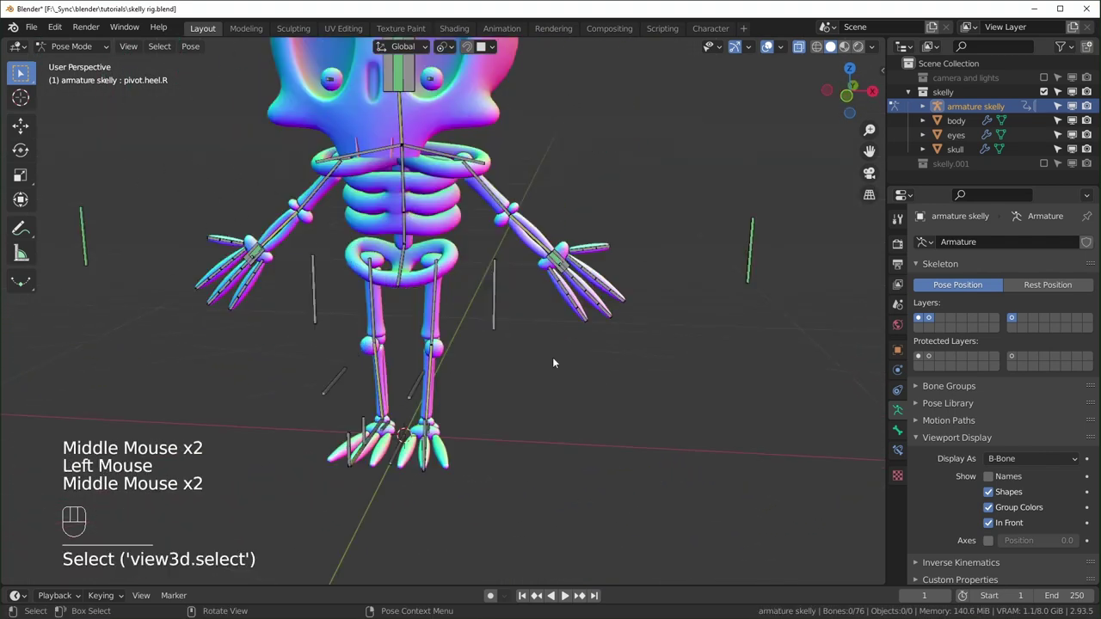
Step: Try moving the pivot.heel.R bone to test how the mirrored right leg follows, and cancel the move
{"action": "middle_click_drag", "start_coordinate": [510, 367], "coordinate": [432, 405]}
{"action": "middle_click_drag", "start_coordinate": [474, 453], "coordinate": [447, 490]}
{"action": "scroll", "coordinate": [484, 479], "scroll_direction": "up", "scroll_amount": 2}
{"action": "middle_click_drag", "start_coordinate": [447, 490], "coordinate": [406, 503], "text": "shift"}
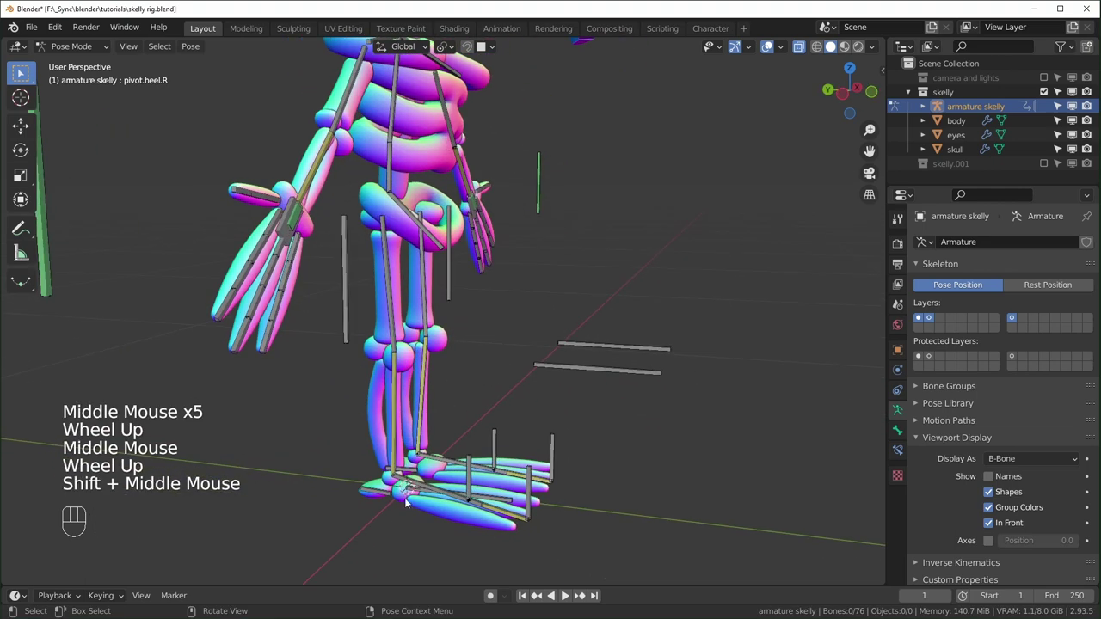
{"action": "left_click", "coordinate": [389, 497]}
{"action": "key", "text": "g"}
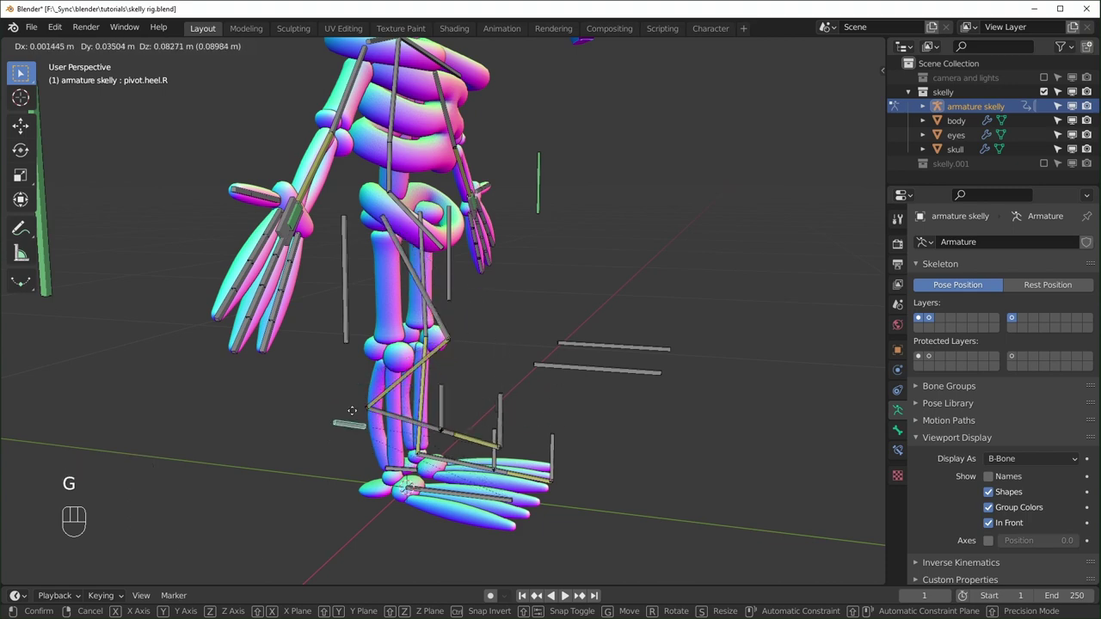
{"action": "right_click", "coordinate": [373, 378]}
Step: Select the calf.R bone and inspect the settings of its IK constraint
{"action": "middle_click_drag", "start_coordinate": [581, 413], "coordinate": [362, 410]}
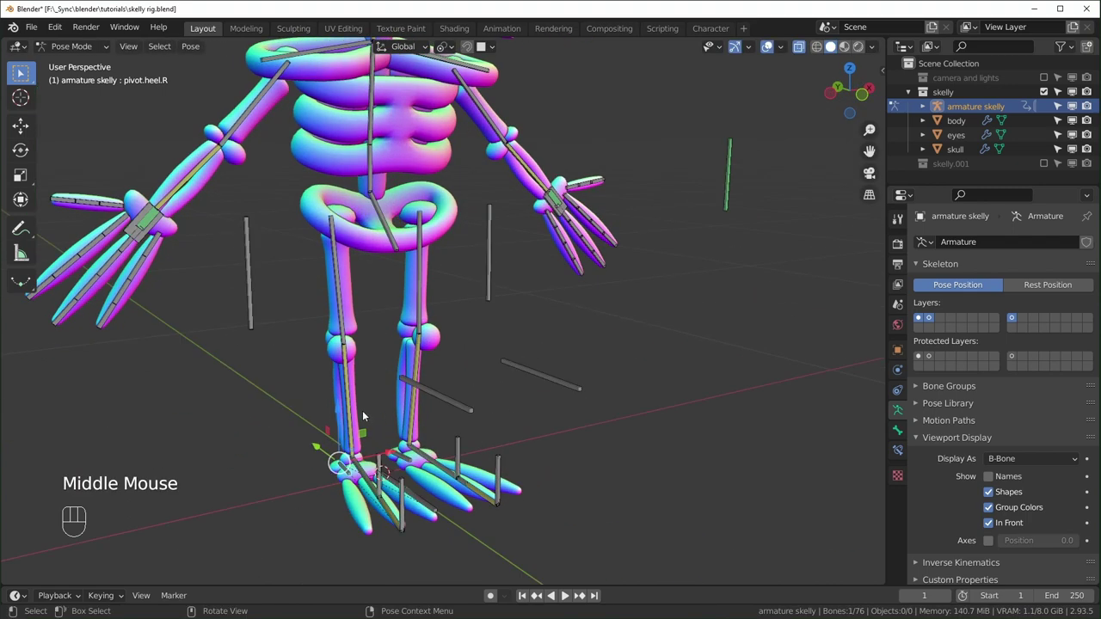
{"action": "left_click", "coordinate": [359, 408]}
{"action": "left_click", "coordinate": [897, 449]}
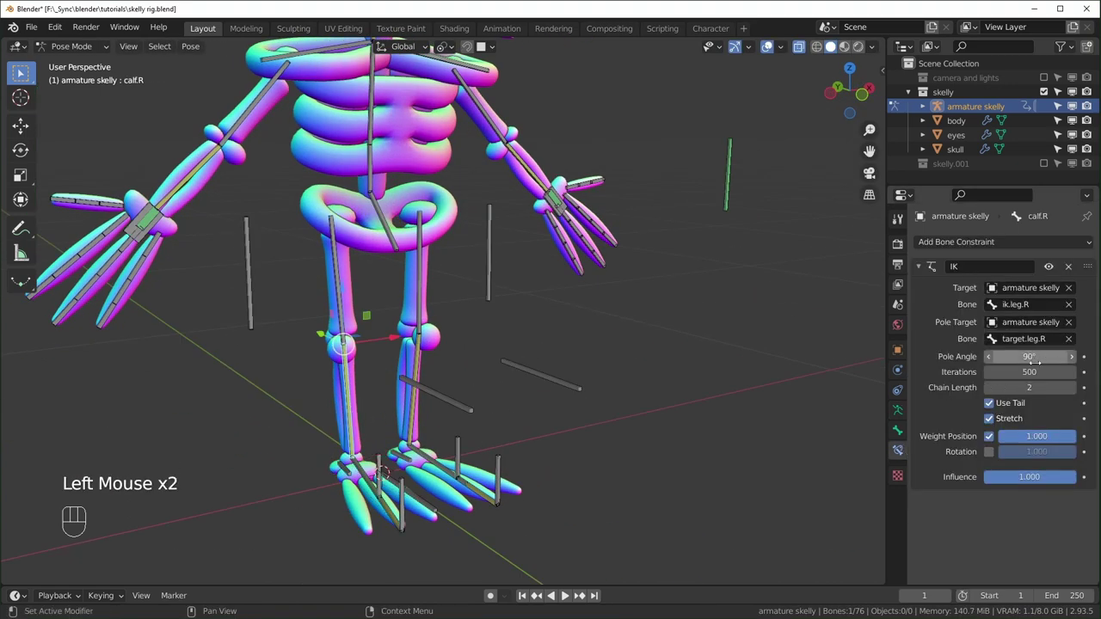
Step: Try moving the ik.arm.R bone to test the mirrored right arm, and cancel the move
{"action": "middle_click_drag", "start_coordinate": [421, 443], "coordinate": [445, 507]}
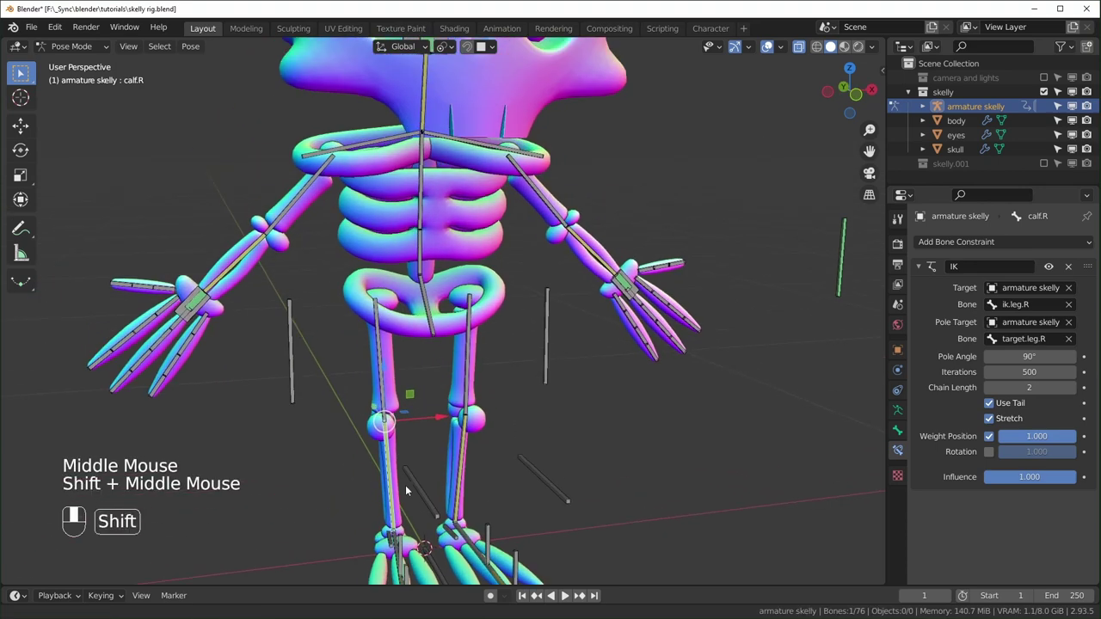
{"action": "left_click", "coordinate": [176, 311]}
{"action": "key", "text": "g"}
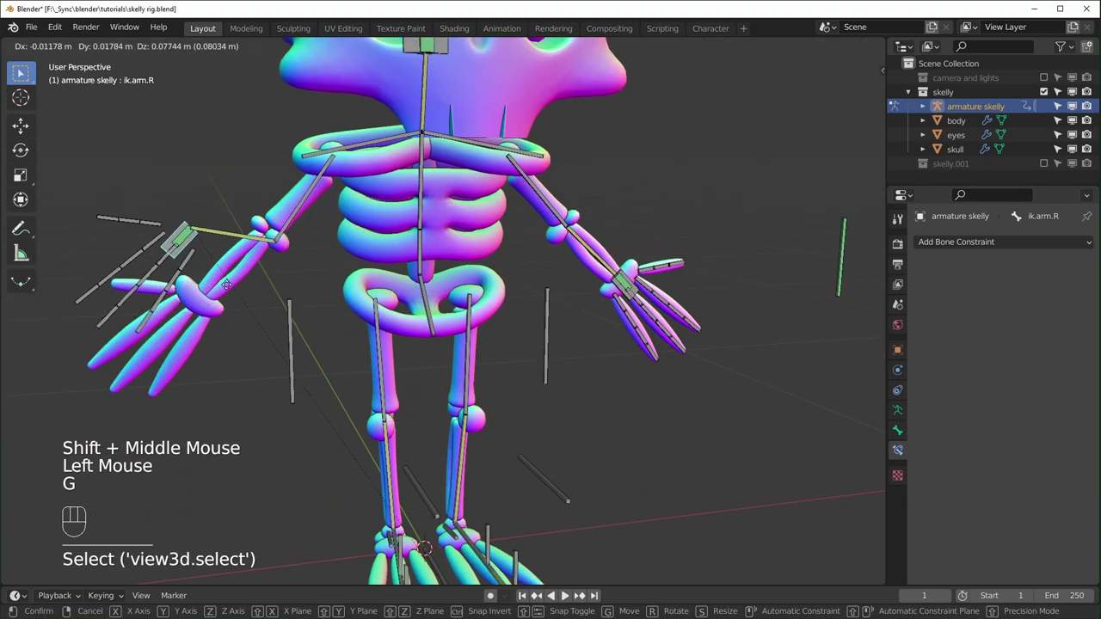
{"action": "right_click", "coordinate": [352, 398]}
Step: Select the forearm.R bone and check whether its IK constraint's Influence has a driver
{"action": "scroll", "coordinate": [351, 399], "scroll_direction": "down", "scroll_amount": 2}
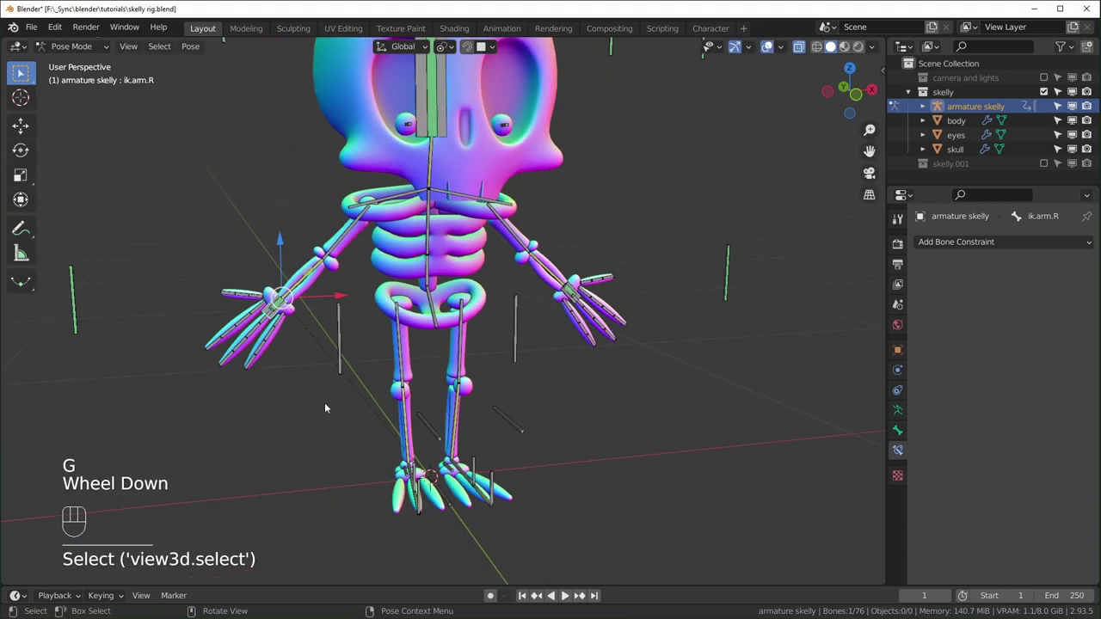
{"action": "middle_click_drag", "start_coordinate": [238, 308], "coordinate": [266, 346], "text": "shift"}
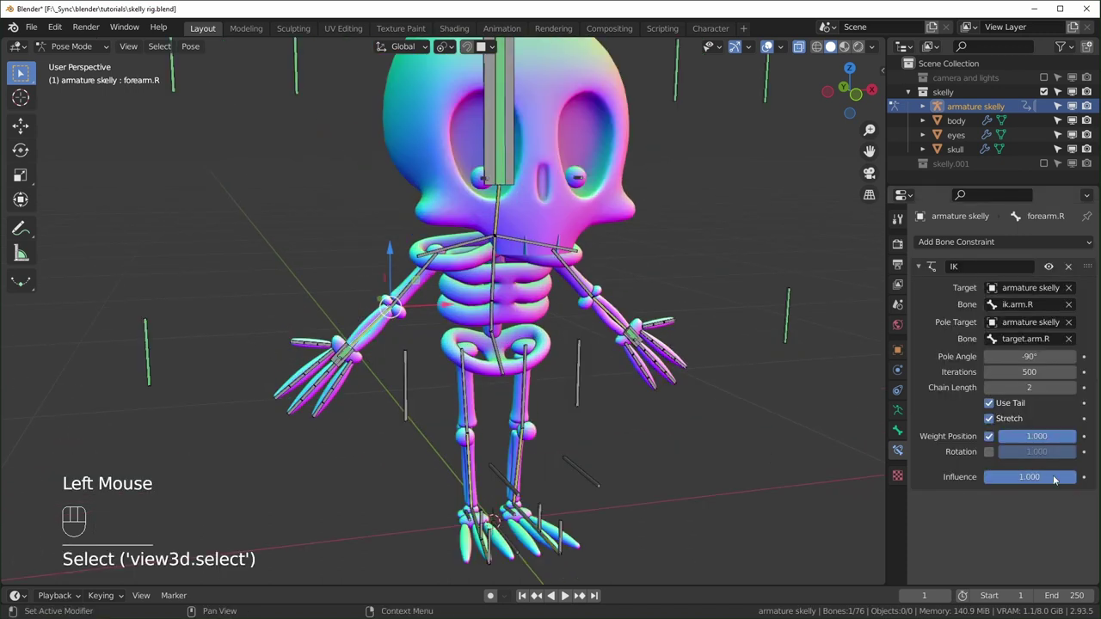
{"action": "right_click", "coordinate": [1039, 484]}
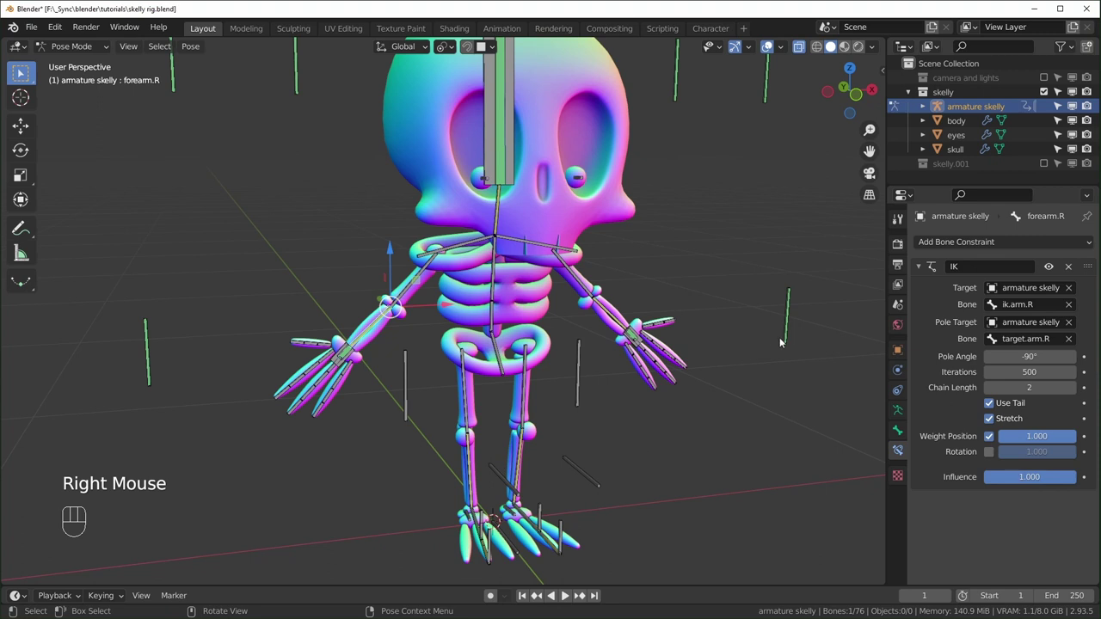
Step: Copy the driver from the IK Influence of forearm.L and paste it onto the IK Influence of forearm.R
{"action": "middle_click_drag", "start_coordinate": [564, 387], "coordinate": [591, 433]}
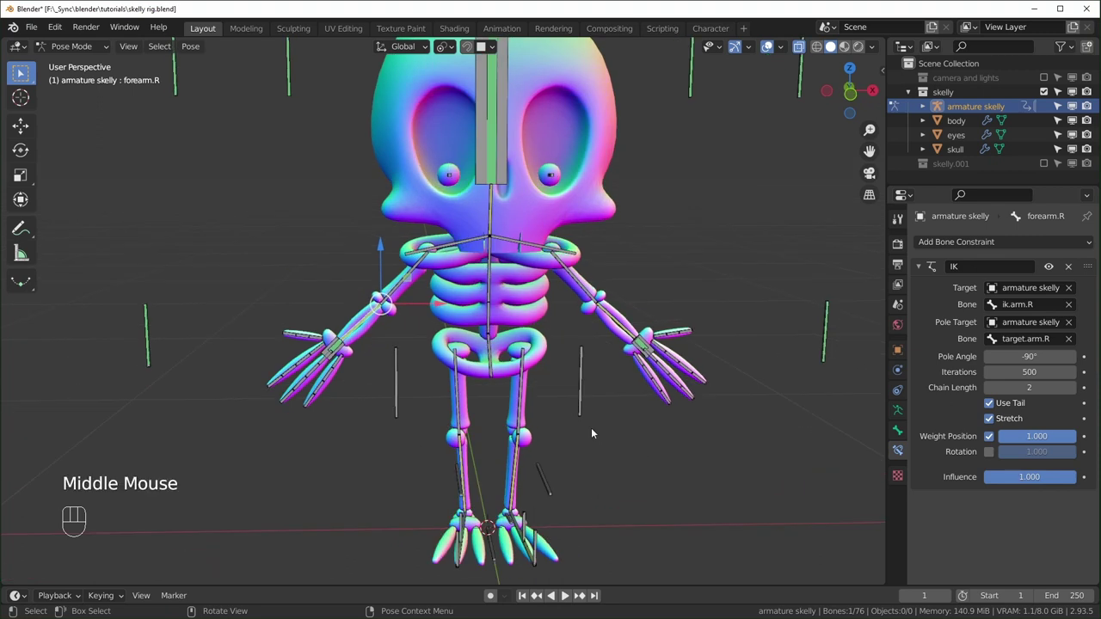
{"action": "left_click", "coordinate": [617, 327]}
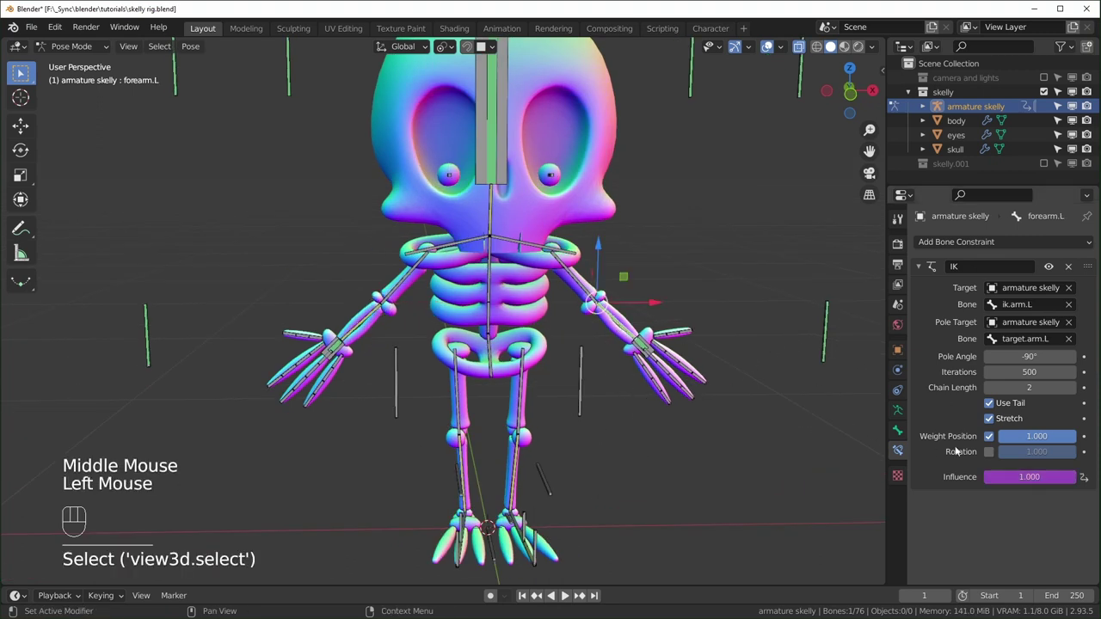
{"action": "right_click", "coordinate": [968, 471]}
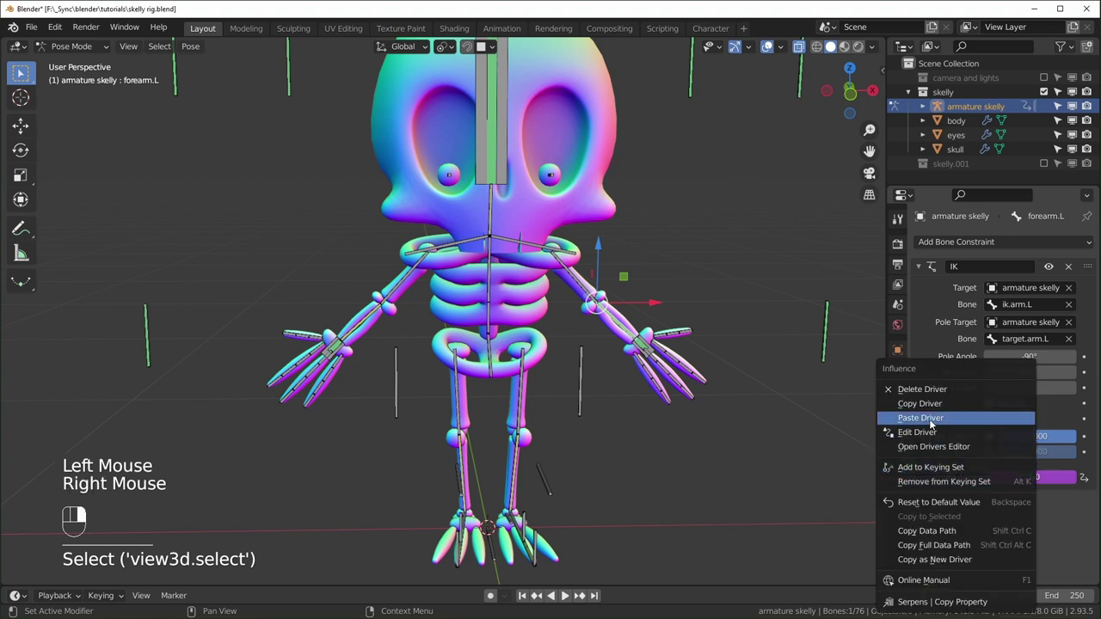
{"action": "left_click", "coordinate": [911, 402]}
{"action": "left_click", "coordinate": [365, 335]}
{"action": "right_click", "coordinate": [968, 477]}
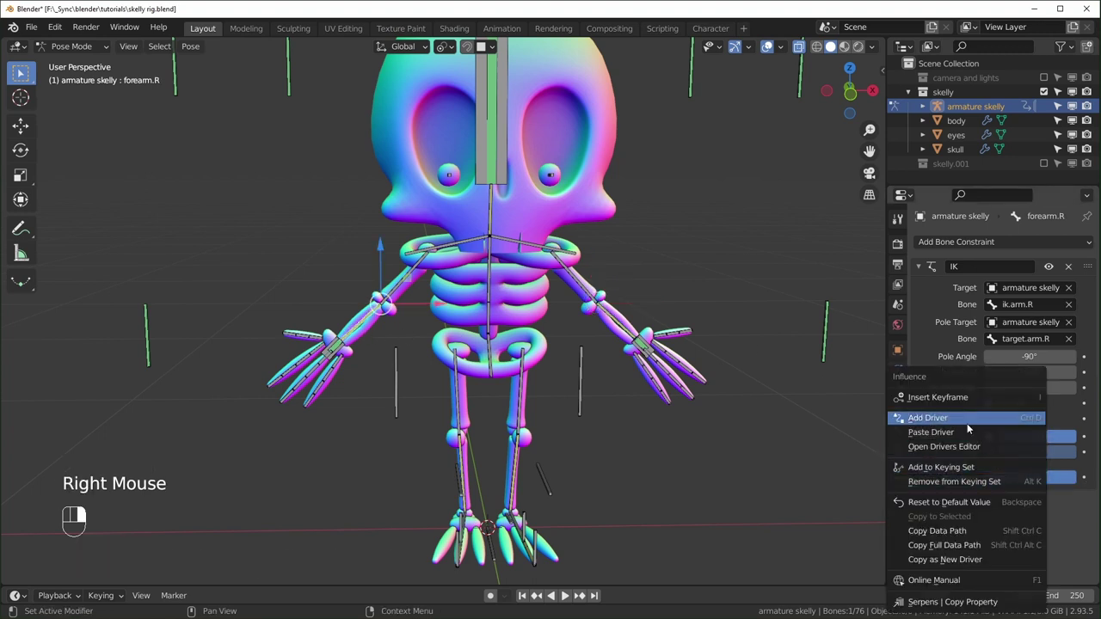
{"action": "left_click", "coordinate": [967, 430]}
Step: Edit the pasted driver on forearm.R so its variable uses the bone switch.ik.arm.R
{"action": "right_click", "coordinate": [1045, 476]}
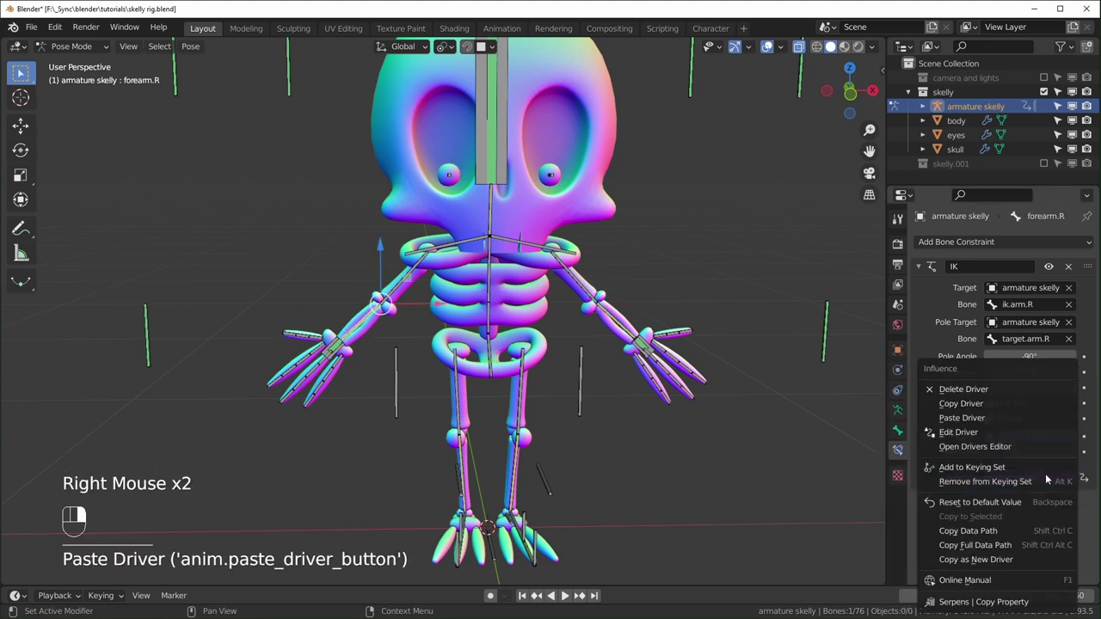
{"action": "left_click", "coordinate": [958, 432]}
{"action": "left_click", "coordinate": [988, 488]}
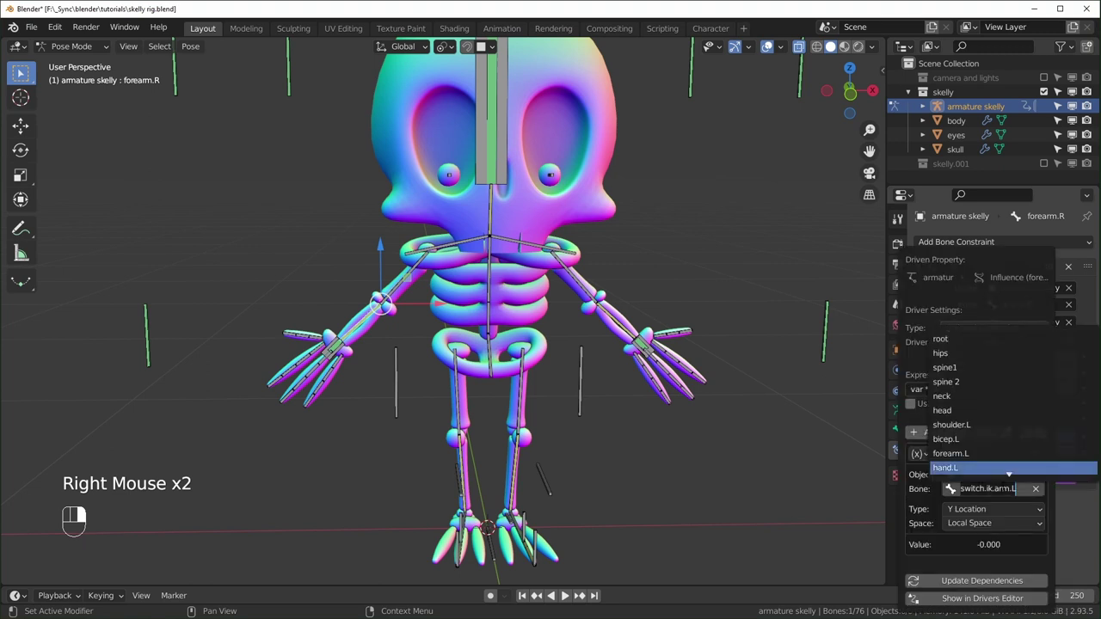
{"action": "key", "text": "BackSpace"}
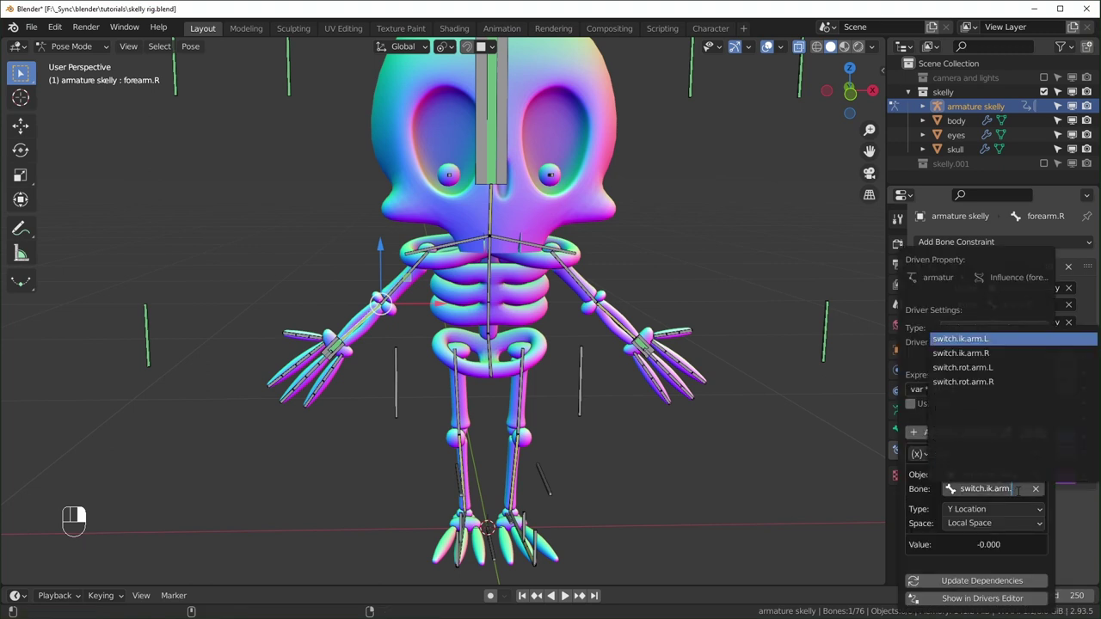
{"action": "type", "text": "R"}
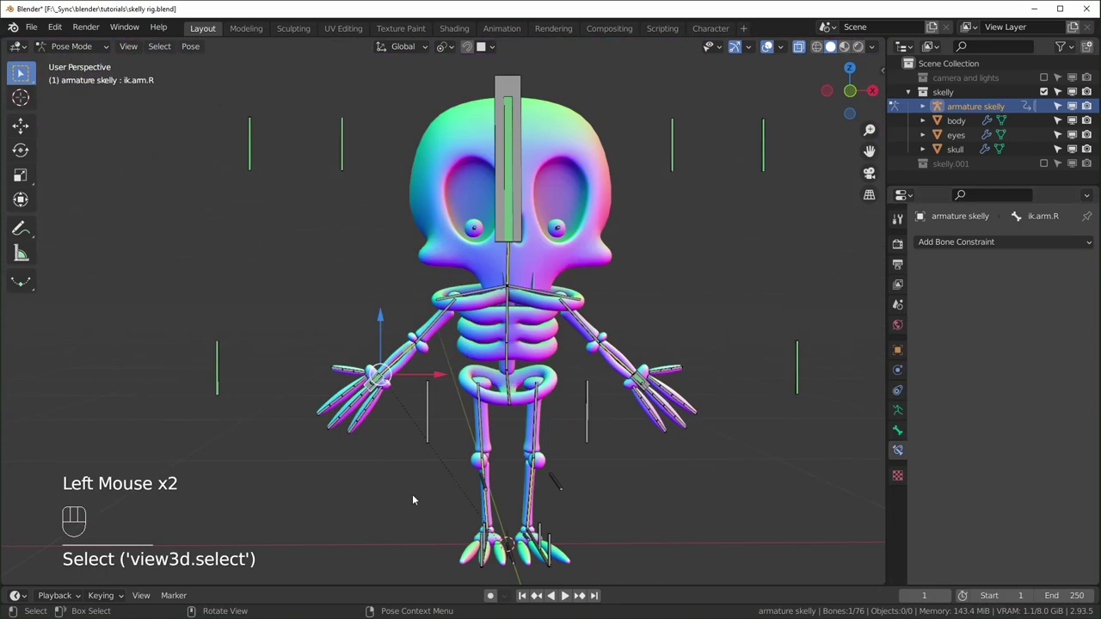
Step: Raise the ik.arm.R bone by about 0.195 m and rotate it about 101° as a test pose
{"action": "key", "text": "g"}
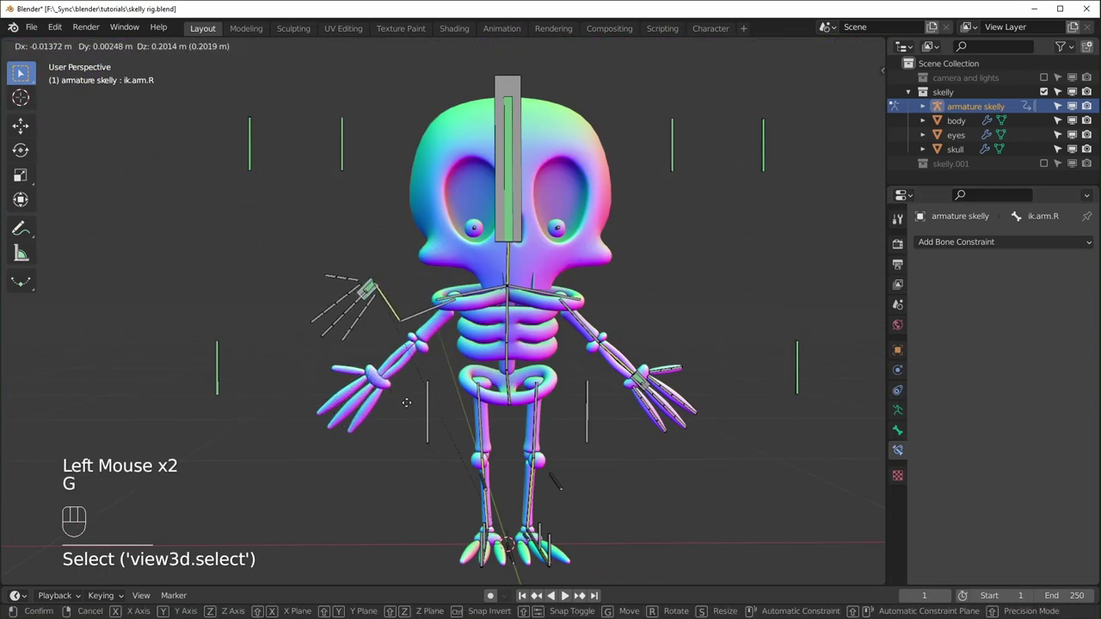
{"action": "left_click", "coordinate": [413, 411]}
{"action": "key", "text": "r"}
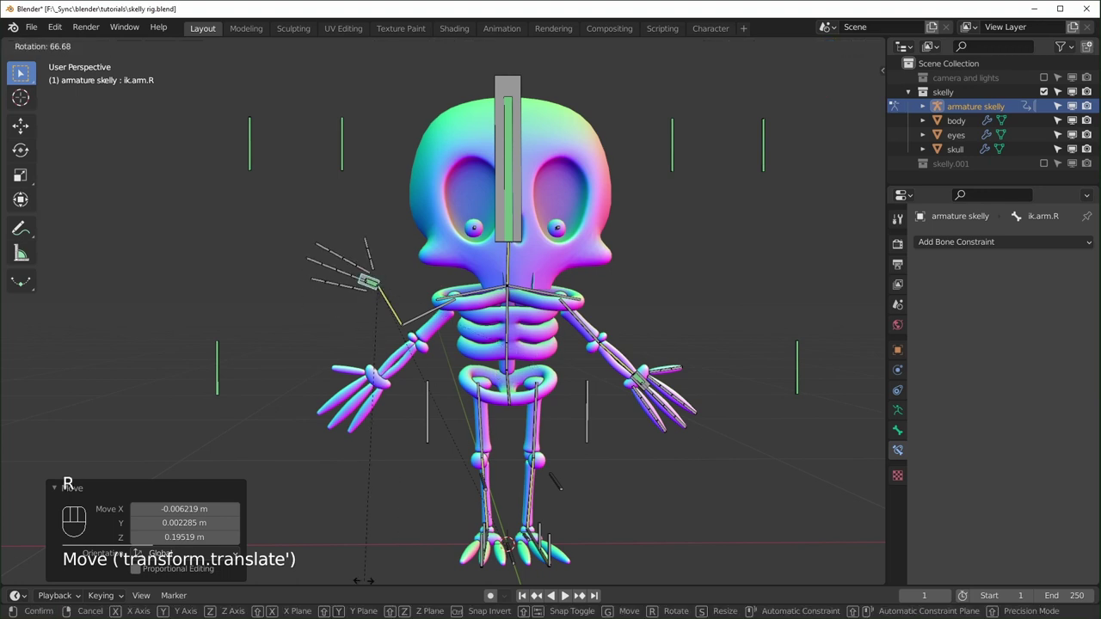
{"action": "left_click", "coordinate": [239, 484]}
Step: Copy the pose of ik.arm.R and paste it flipped onto the opposite arm
{"action": "key", "text": "ctrl"}
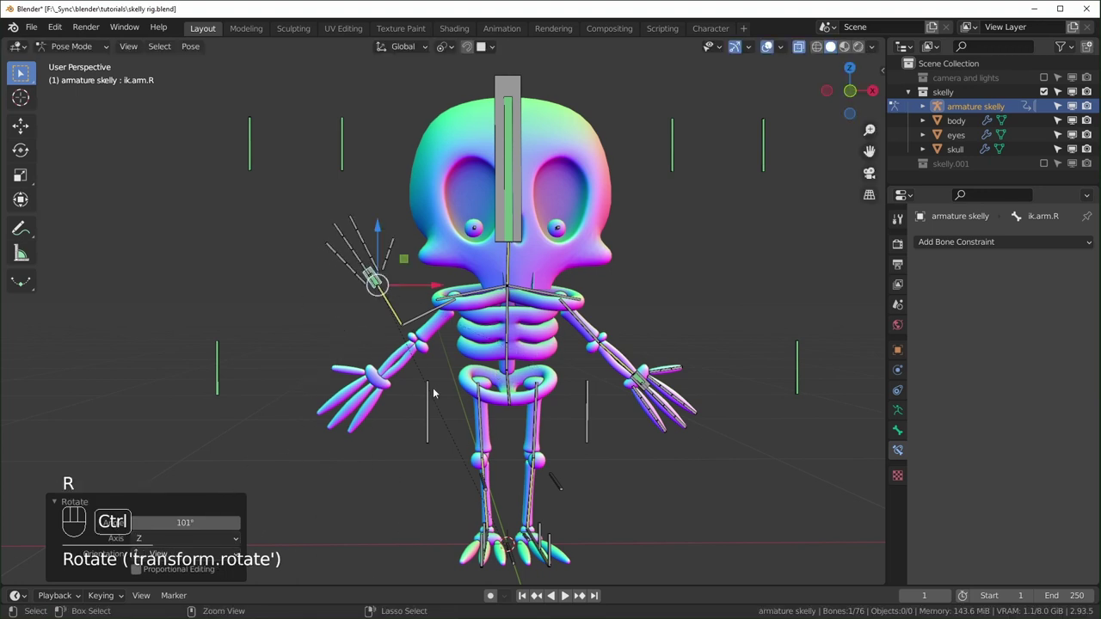
{"action": "key", "text": "ctrl+c"}
{"action": "key", "text": "shift"}
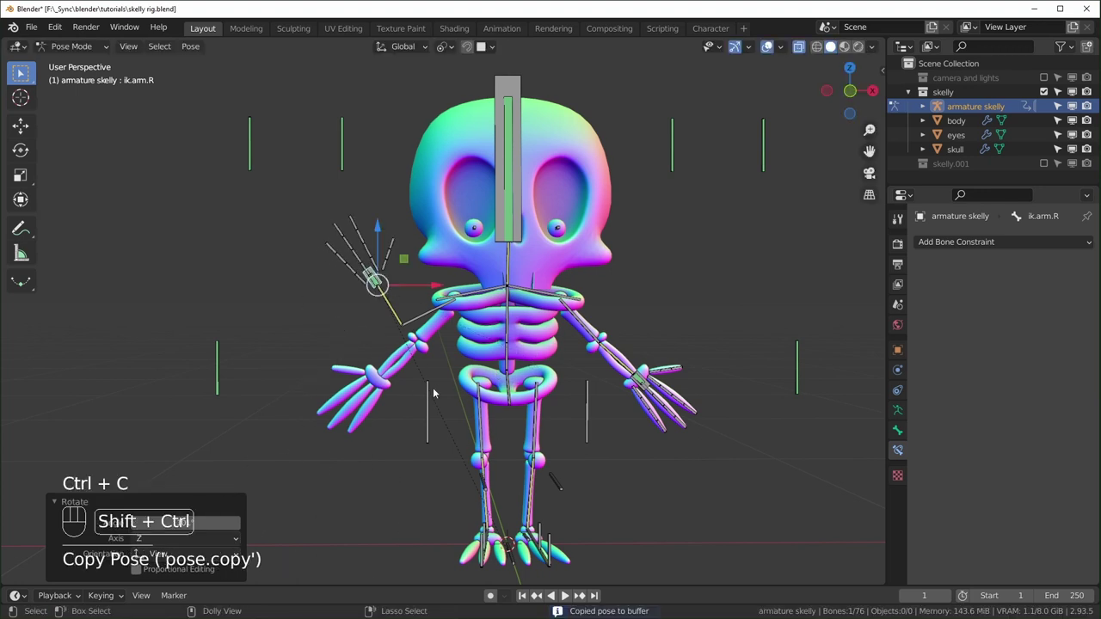
{"action": "key", "text": "ctrl+shift+v"}
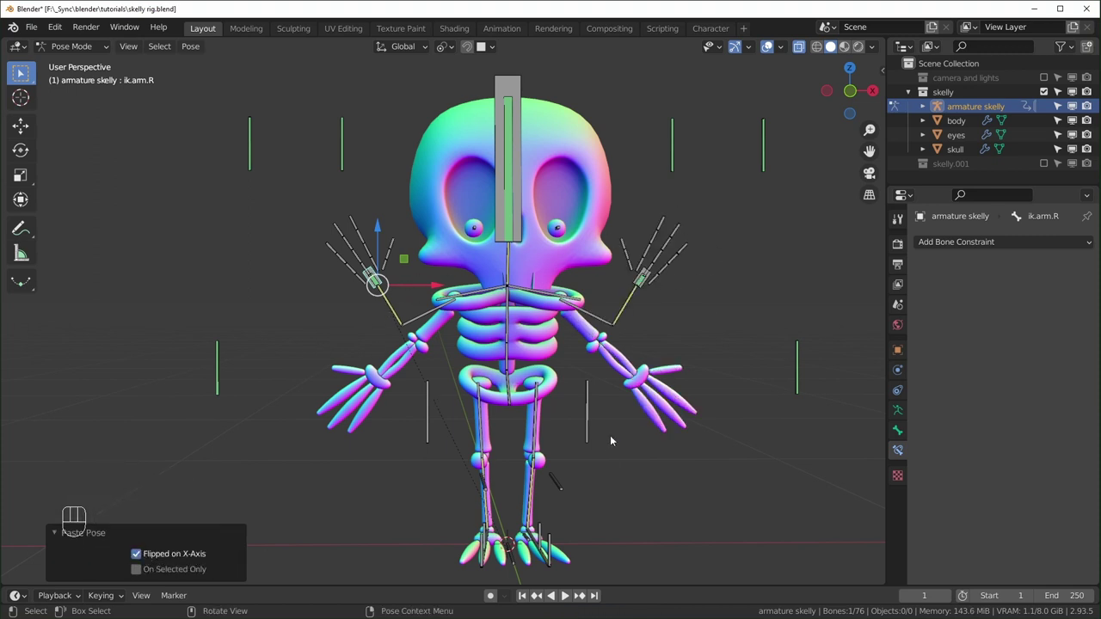
Step: Copy the pose of all bones and paste it repeatedly, flipped and unflipped, to test swapping the two sides
{"action": "key", "text": "a"}
{"action": "key", "text": "ctrl+c"}
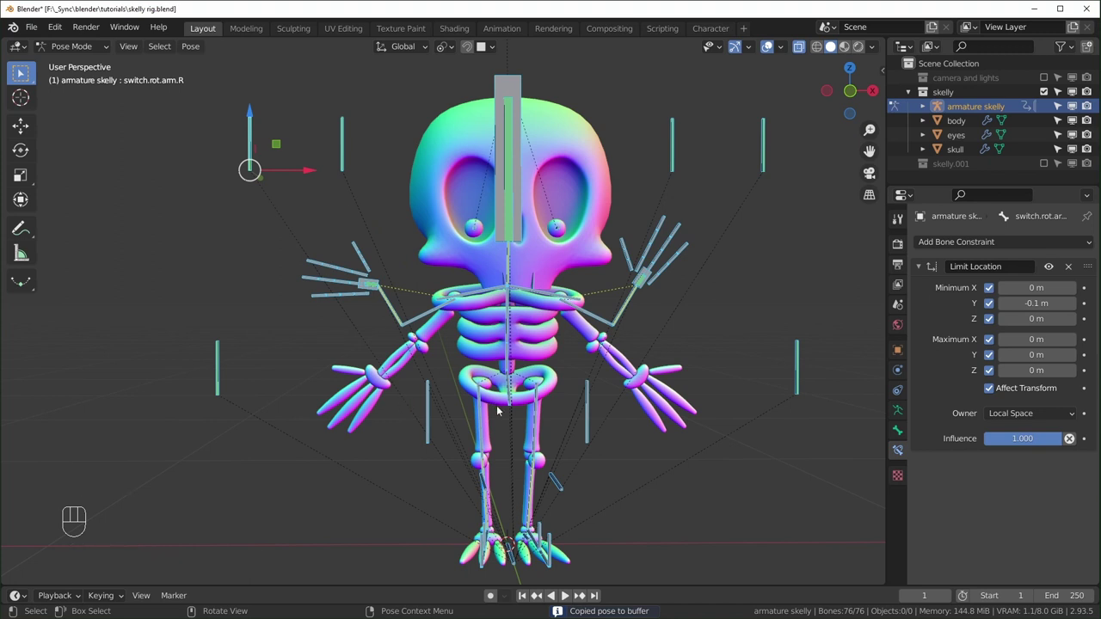
{"action": "key", "text": "ctrl"}
{"action": "key", "text": "ctrl+c"}
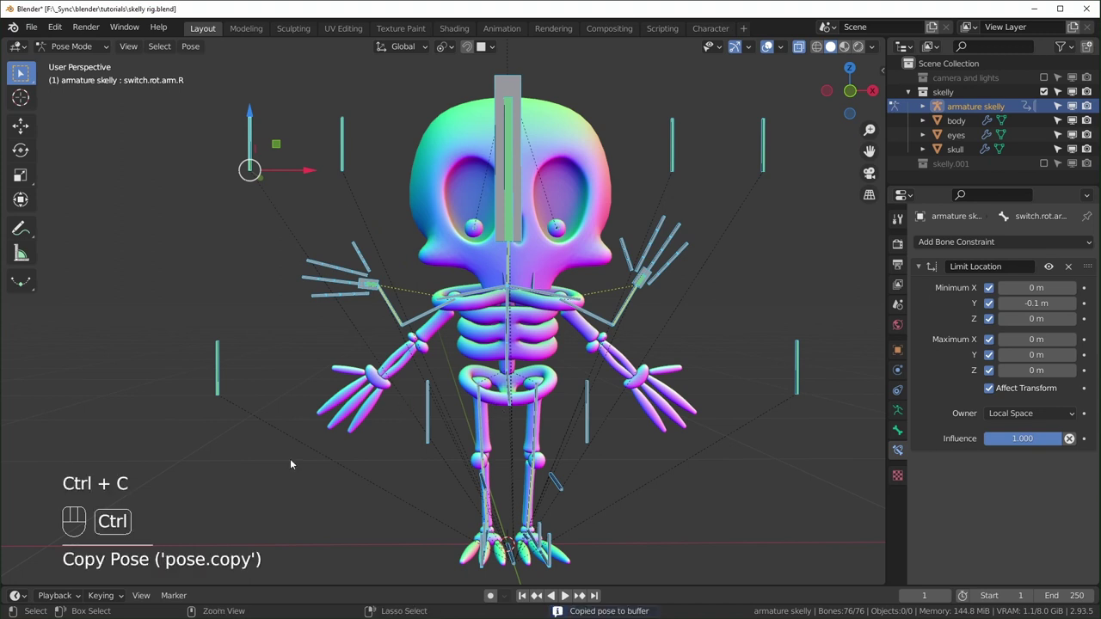
{"action": "key", "text": "ctrl+shift+v"}
{"action": "key", "text": "ctrl+shift+v"}
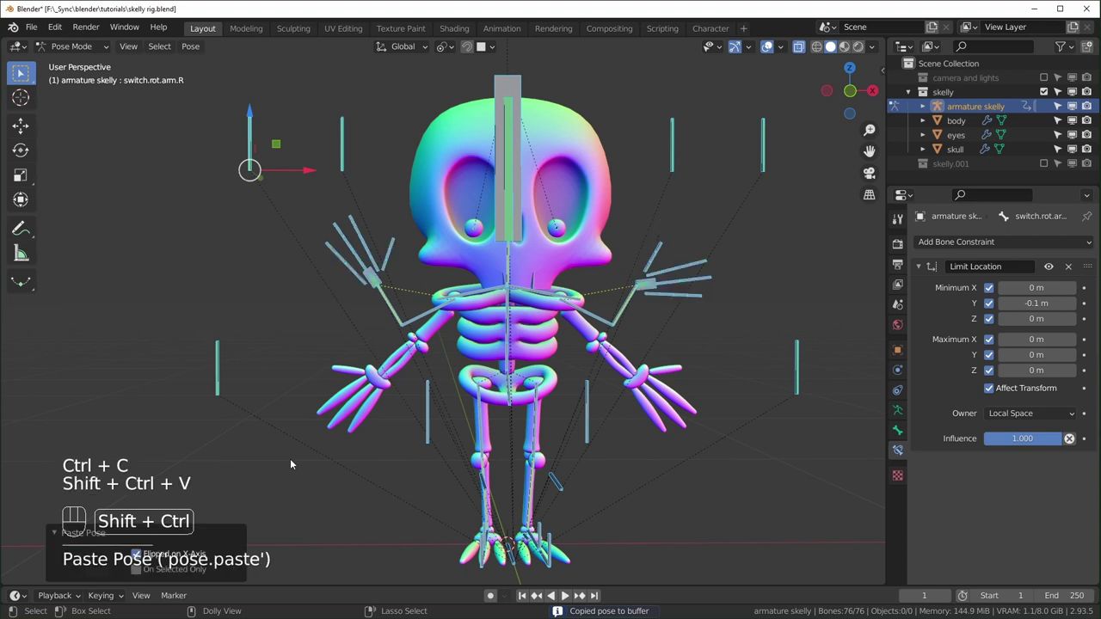
{"action": "key", "text": "ctrl+shift+v"}
{"action": "key", "text": "ctrl+v"}
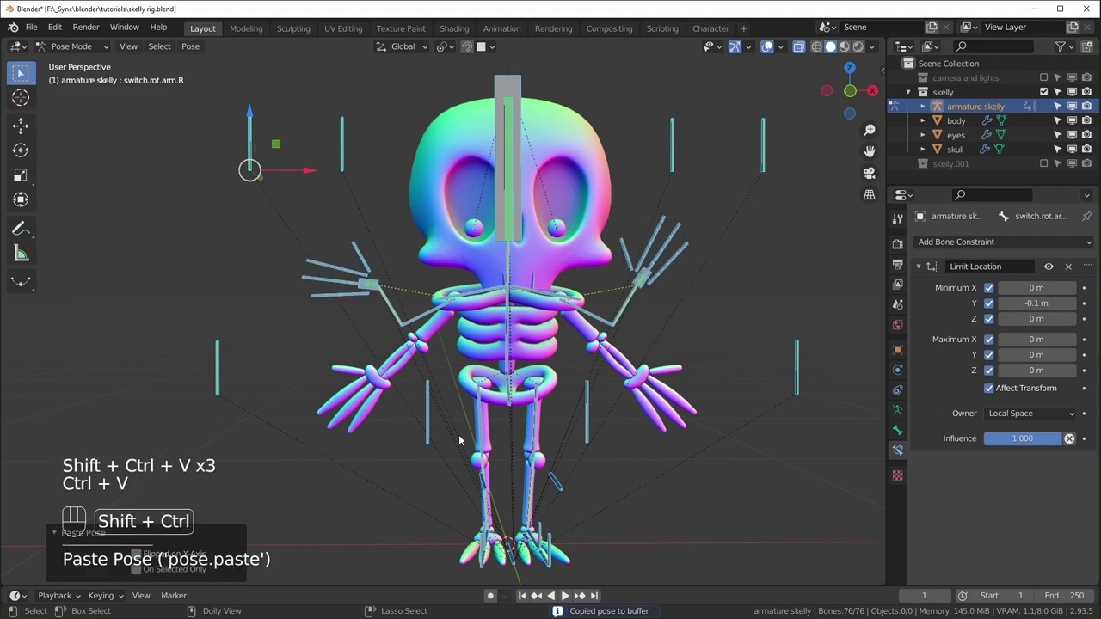
{"action": "key", "text": "ctrl+shift+v"}
{"action": "key", "text": "ctrl+v"}
{"action": "key", "text": "ctrl+shift+v"}
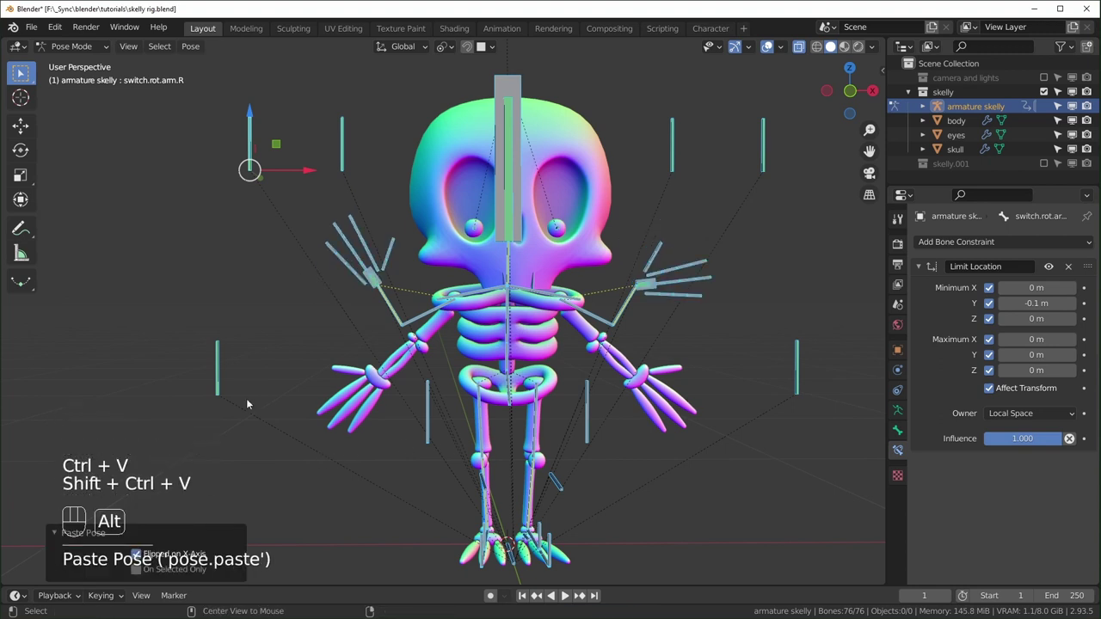
Step: Clear the pose location and rotation of all bones
{"action": "key", "text": "alt+g"}
{"action": "key", "text": "alt+r"}
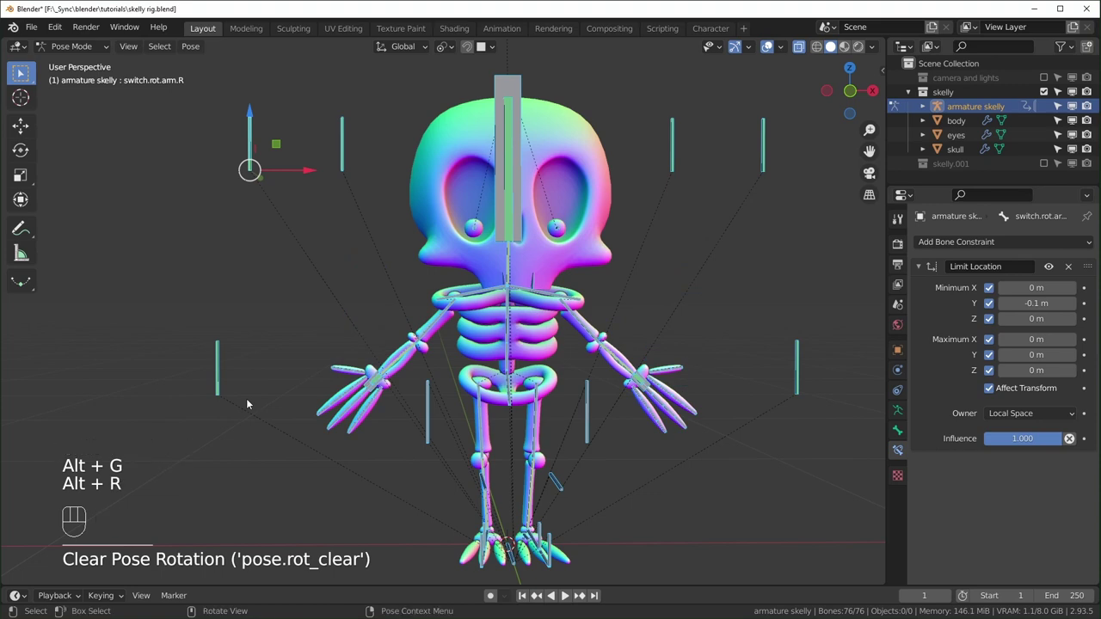
Step: Deselect all bones and switch the armature from Pose Mode to Object Mode
{"action": "middle_click_drag", "start_coordinate": [246, 398], "coordinate": [654, 396]}
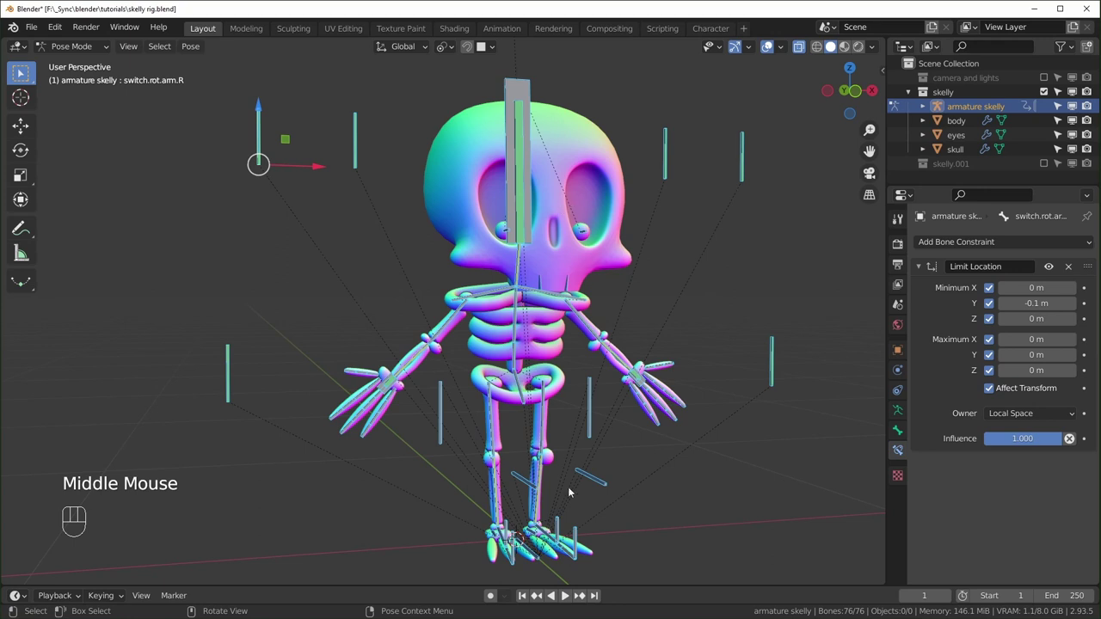
{"action": "middle_click_drag", "start_coordinate": [697, 267], "coordinate": [522, 252]}
{"action": "left_click", "coordinate": [704, 323]}
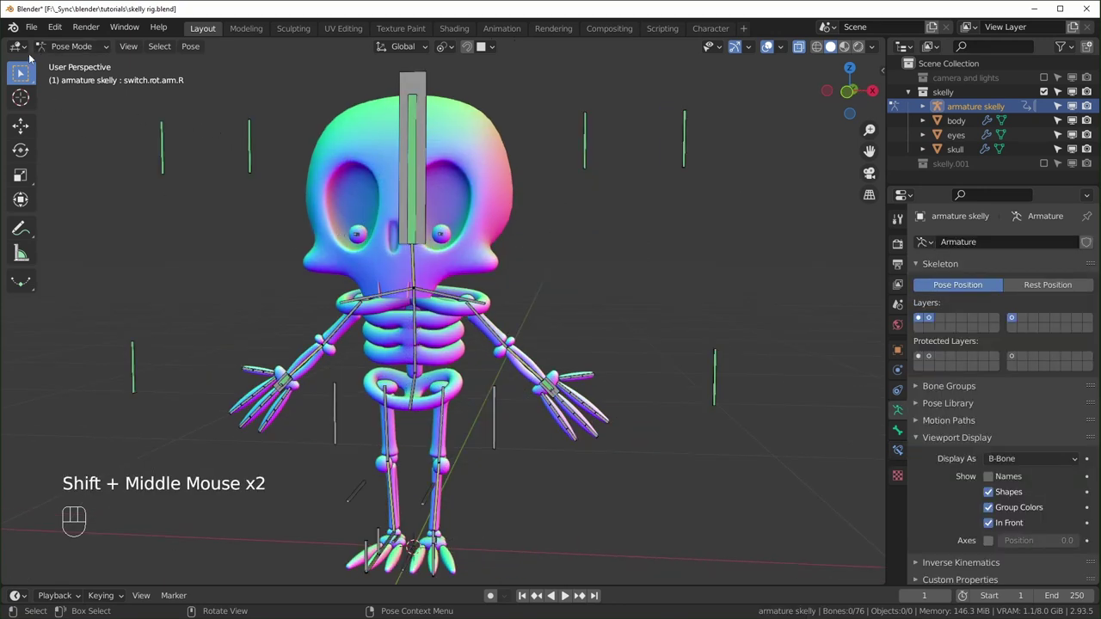
{"action": "left_click", "coordinate": [71, 46]}
{"action": "left_click", "coordinate": [71, 62]}
Step: Parent the body mesh to the skelly armature With Automatic Weights
{"action": "left_click", "coordinate": [507, 366]}
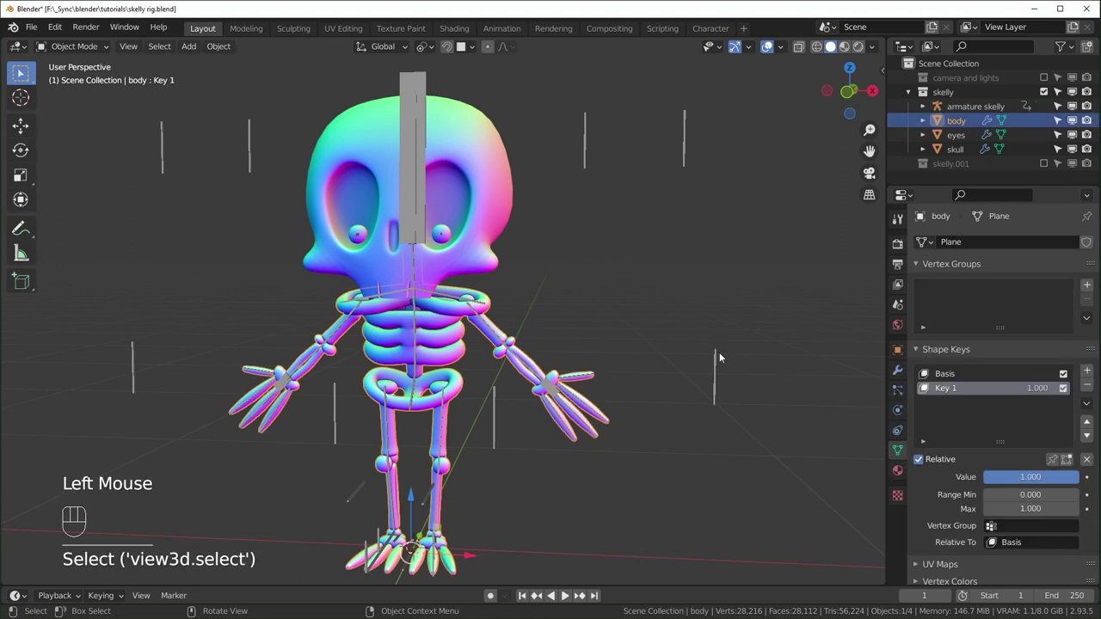
{"action": "left_click", "coordinate": [608, 376], "text": "shift"}
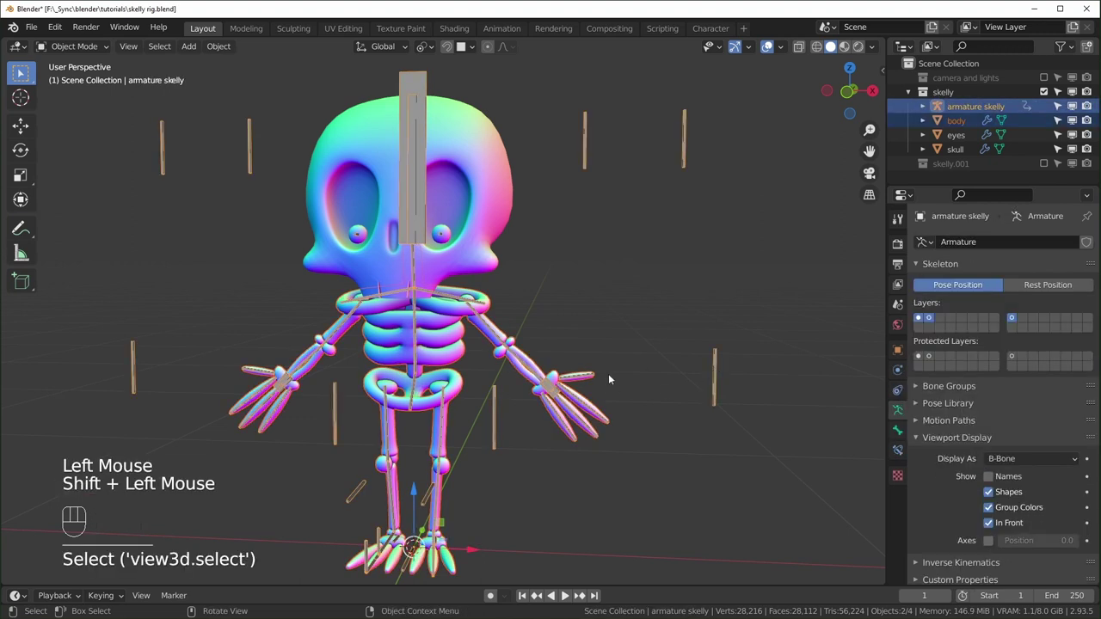
{"action": "key", "text": "ctrl+p"}
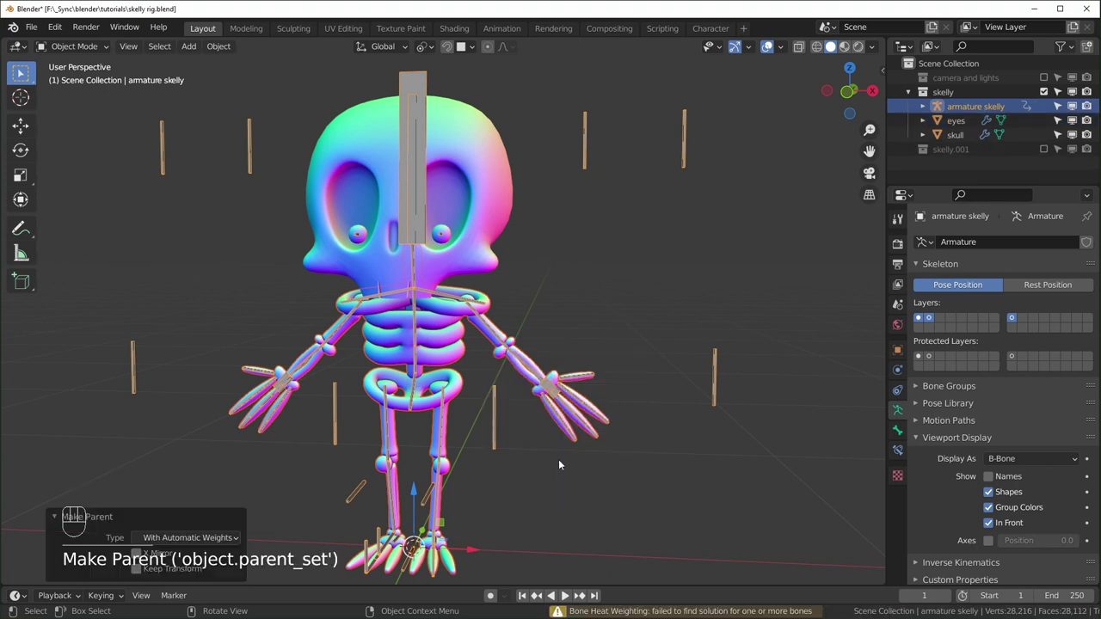
{"action": "left_click", "coordinate": [560, 463]}
Step: Examine how the armature bones sit inside the mesh pieces of the left hand and forearm
{"action": "scroll", "coordinate": [718, 547], "scroll_direction": "up", "scroll_amount": 2}
{"action": "middle_click_drag", "start_coordinate": [664, 474], "coordinate": [403, 353], "text": "shift"}
{"action": "scroll", "coordinate": [455, 363], "scroll_direction": "up", "scroll_amount": 2}
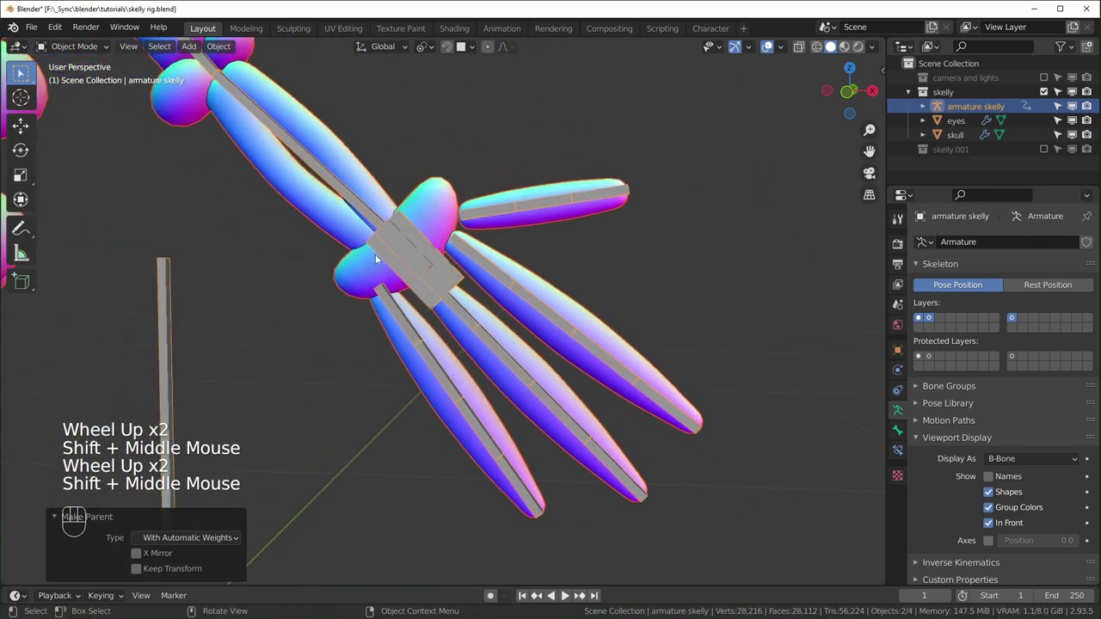
{"action": "scroll", "coordinate": [518, 283], "scroll_direction": "down", "scroll_amount": 1}
{"action": "middle_click_drag", "start_coordinate": [519, 283], "coordinate": [503, 318]}
{"action": "middle_click_drag", "start_coordinate": [503, 319], "coordinate": [495, 331], "text": "shift"}
{"action": "middle_click_drag", "start_coordinate": [494, 331], "coordinate": [437, 383], "text": "shift"}
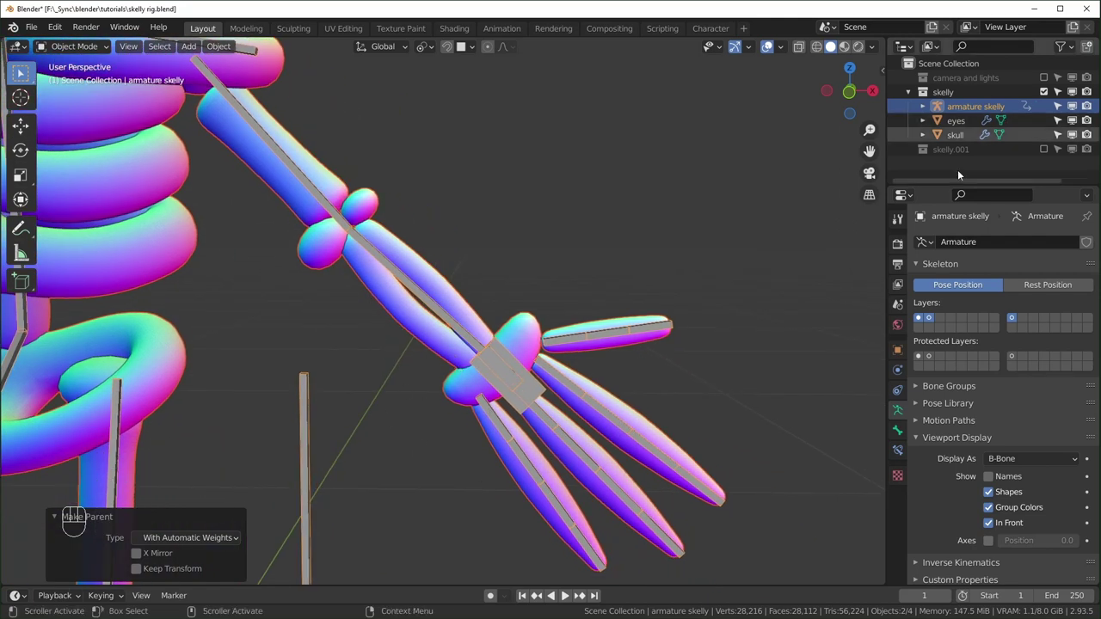
Step: Undo the automatic-weights parenting and parent the body mesh to the skelly armature With Empty Groups
{"action": "key", "text": "ctrl"}
{"action": "key", "text": "ctrl+z"}
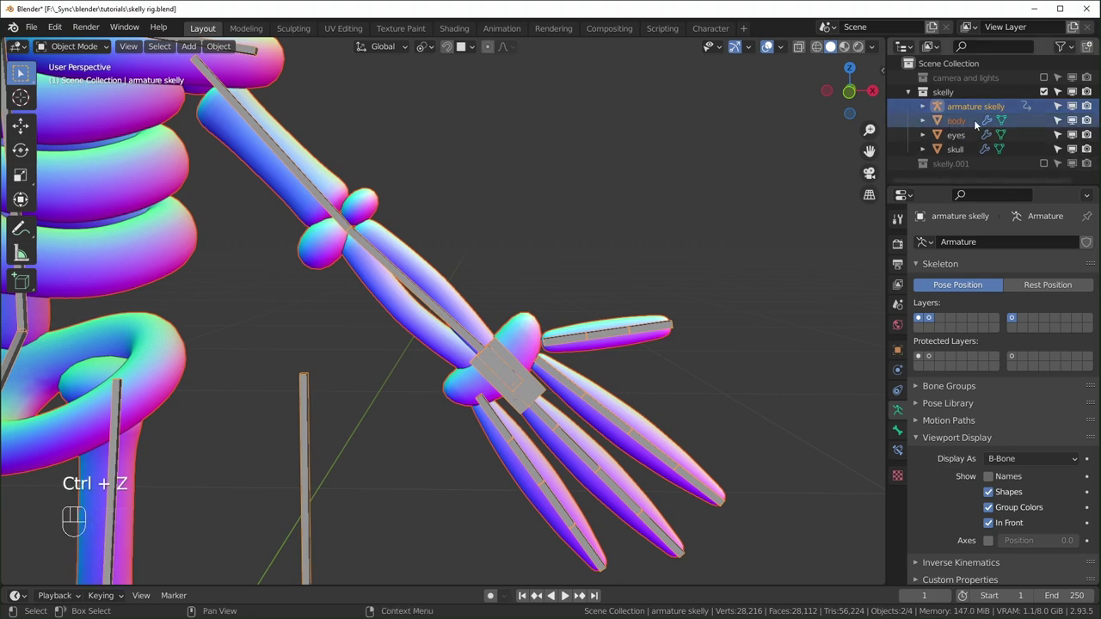
{"action": "scroll", "coordinate": [473, 491], "scroll_direction": "down", "scroll_amount": 2}
{"action": "middle_click_drag", "start_coordinate": [473, 491], "coordinate": [583, 484], "text": "shift"}
{"action": "scroll", "coordinate": [548, 470], "scroll_direction": "up", "scroll_amount": 1}
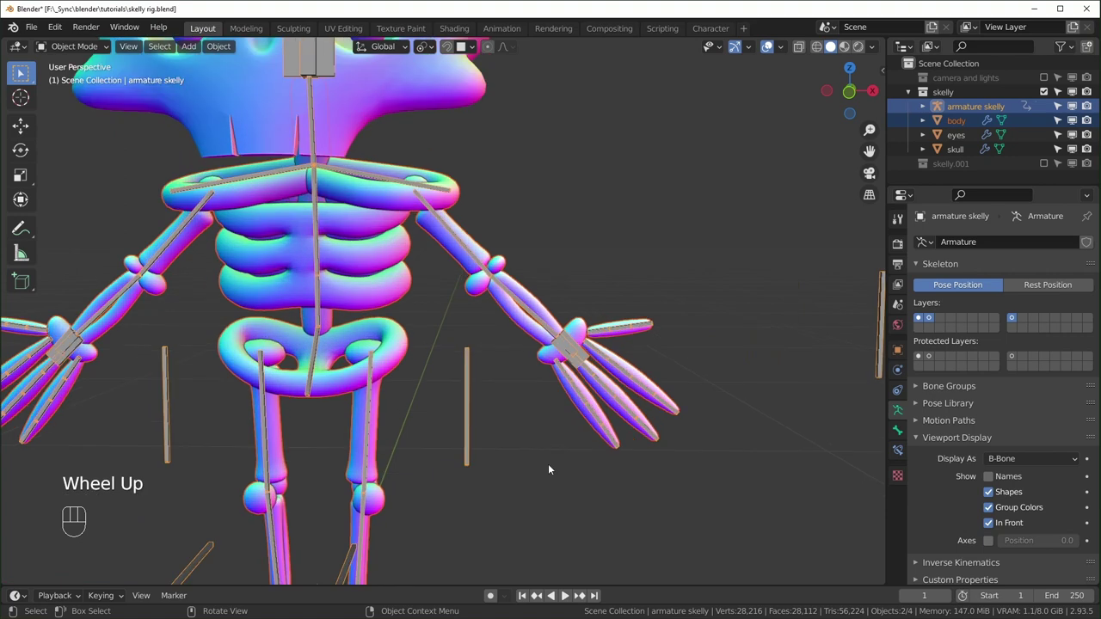
{"action": "key", "text": "ctrl+p"}
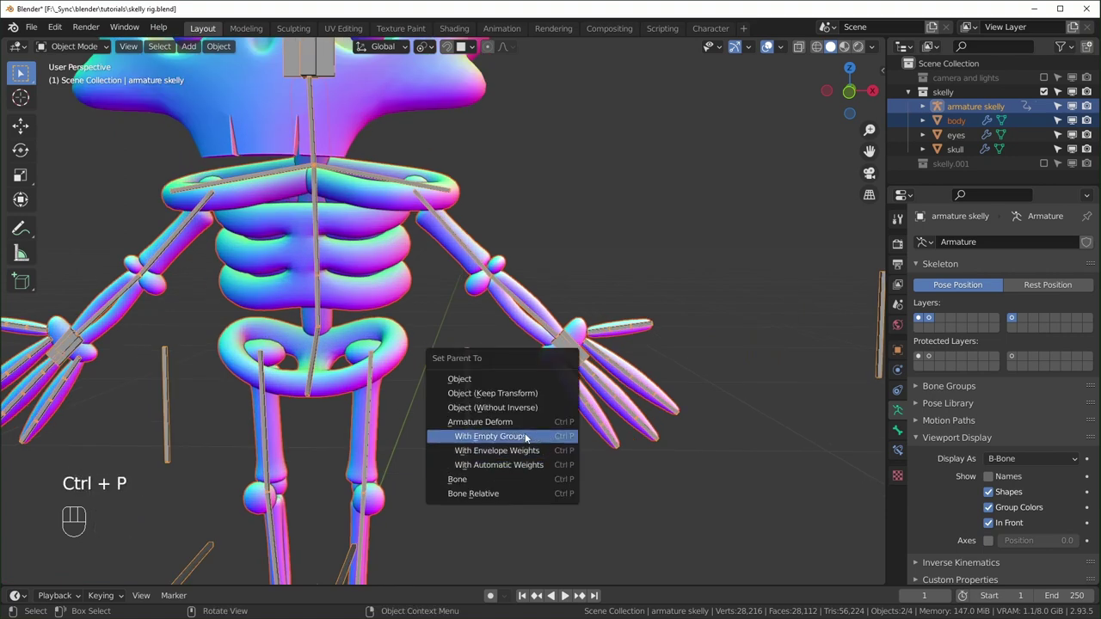
{"action": "left_click", "coordinate": [525, 437]}
Step: Parent the eyes and skull to the skelly armature With Empty Groups
{"action": "scroll", "coordinate": [511, 408], "scroll_direction": "down", "scroll_amount": 2}
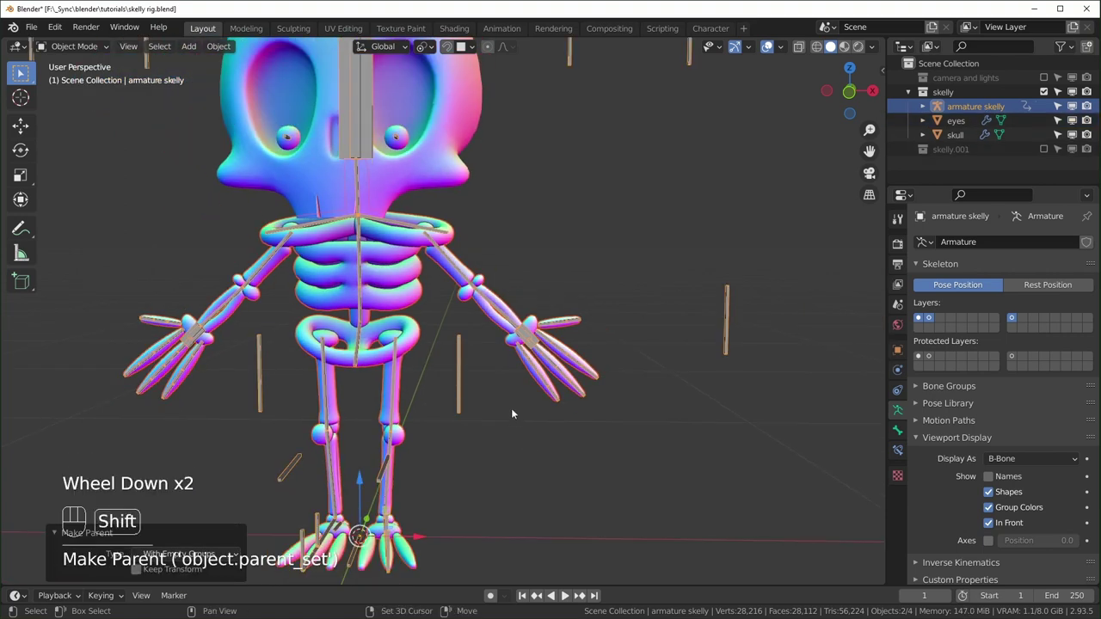
{"action": "middle_click_drag", "start_coordinate": [511, 408], "coordinate": [492, 381], "text": "shift"}
{"action": "scroll", "coordinate": [458, 444], "scroll_direction": "up", "scroll_amount": 1}
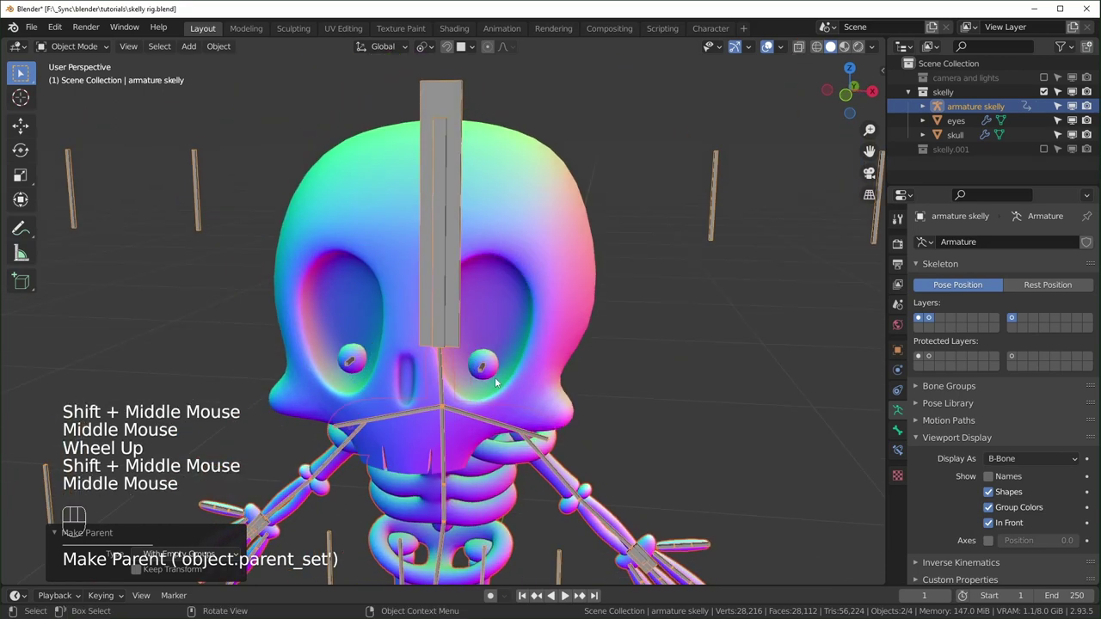
{"action": "left_click", "coordinate": [494, 364]}
{"action": "left_click", "coordinate": [578, 257], "text": "shift"}
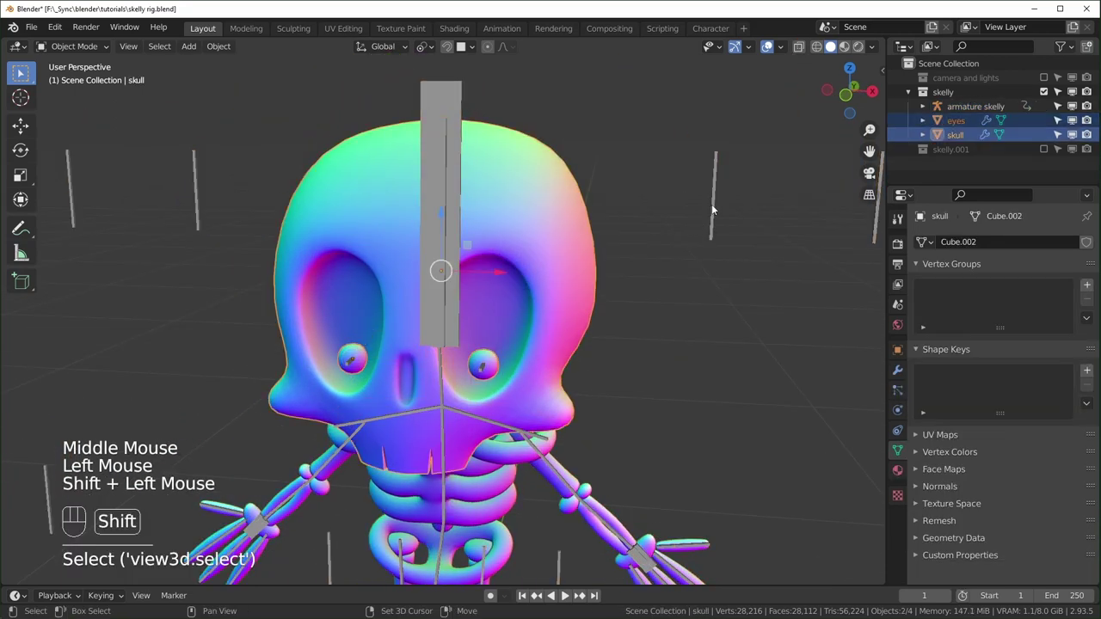
{"action": "left_click", "coordinate": [712, 205], "text": "shift"}
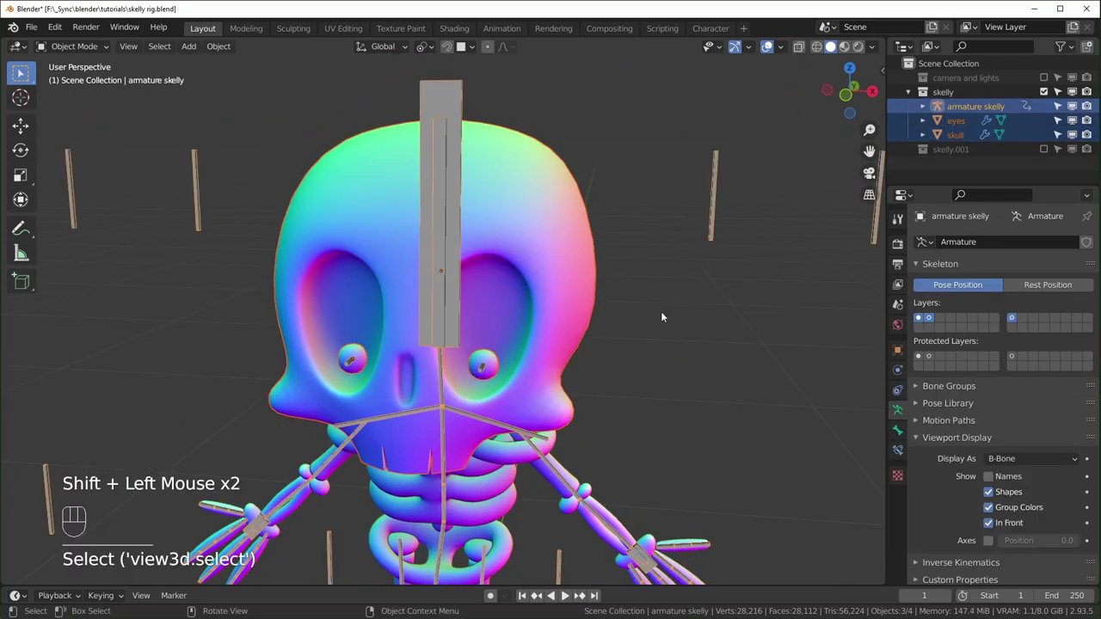
{"action": "key", "text": "ctrl+p"}
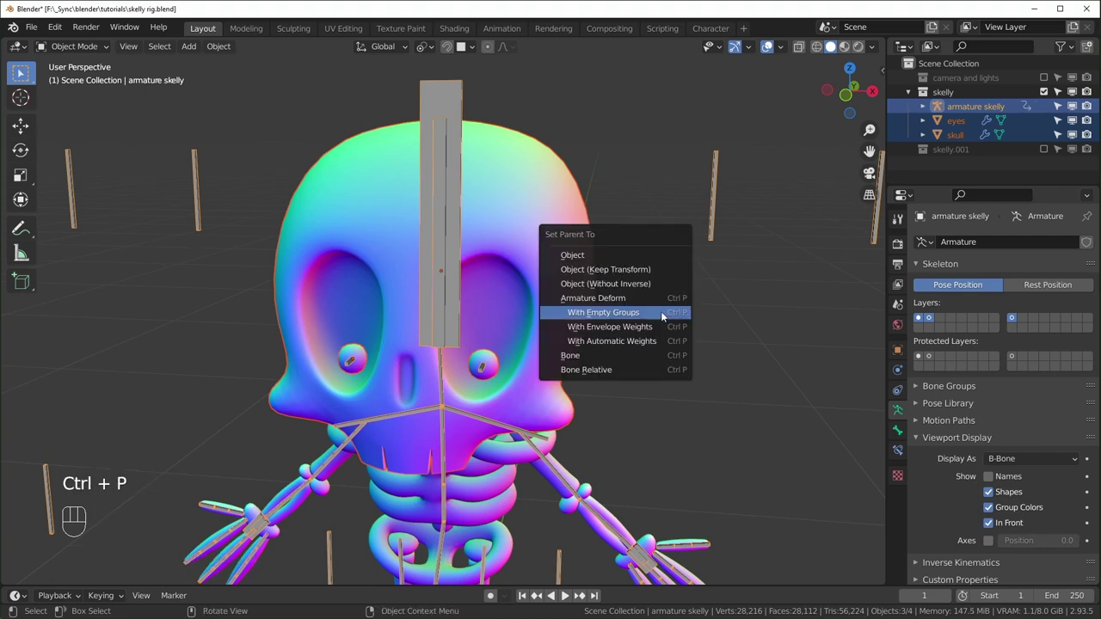
{"action": "left_click", "coordinate": [661, 314]}
Step: Select the body mesh and look through its list of vertex groups
{"action": "left_click", "coordinate": [665, 417]}
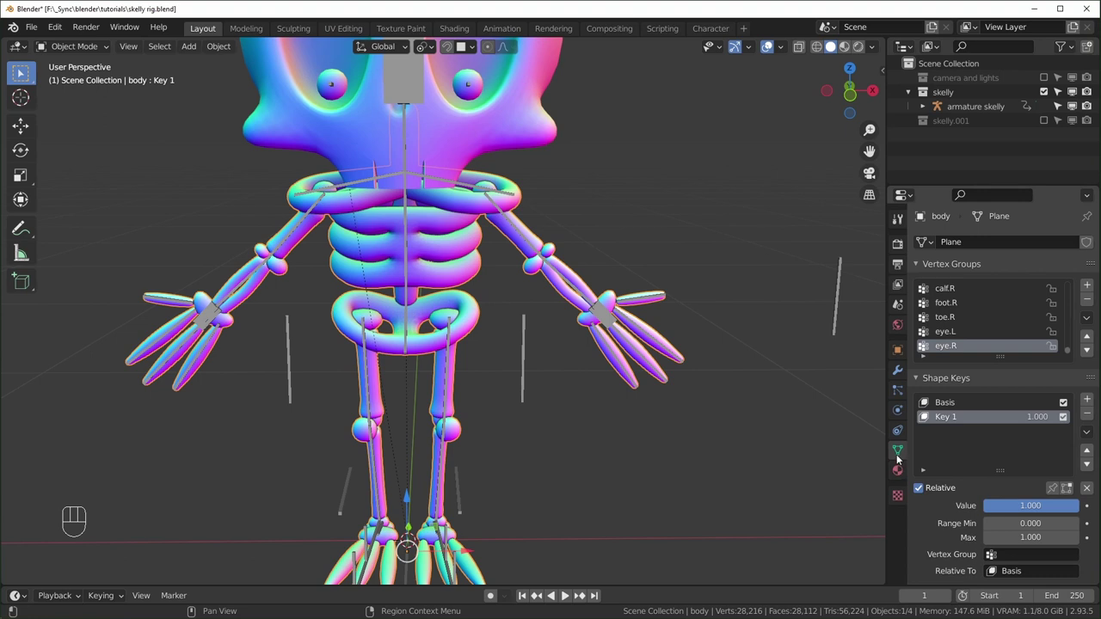
{"action": "scroll", "coordinate": [970, 320], "scroll_direction": "up", "scroll_amount": 20}
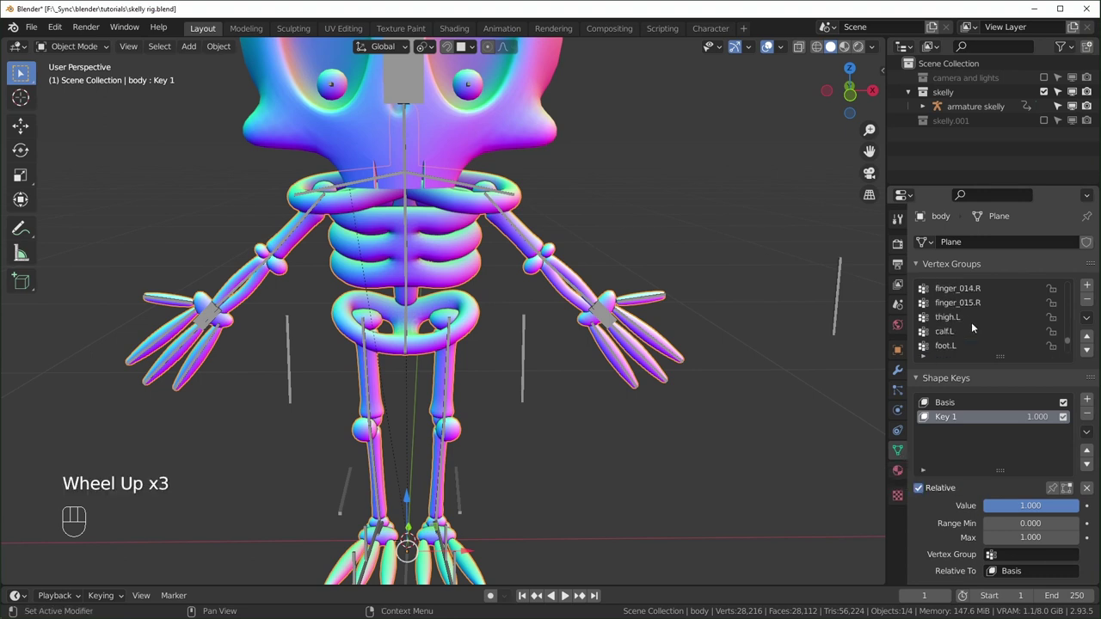
{"action": "scroll", "coordinate": [971, 323], "scroll_direction": "up", "scroll_amount": 3}
{"action": "scroll", "coordinate": [971, 323], "scroll_direction": "down", "scroll_amount": 13}
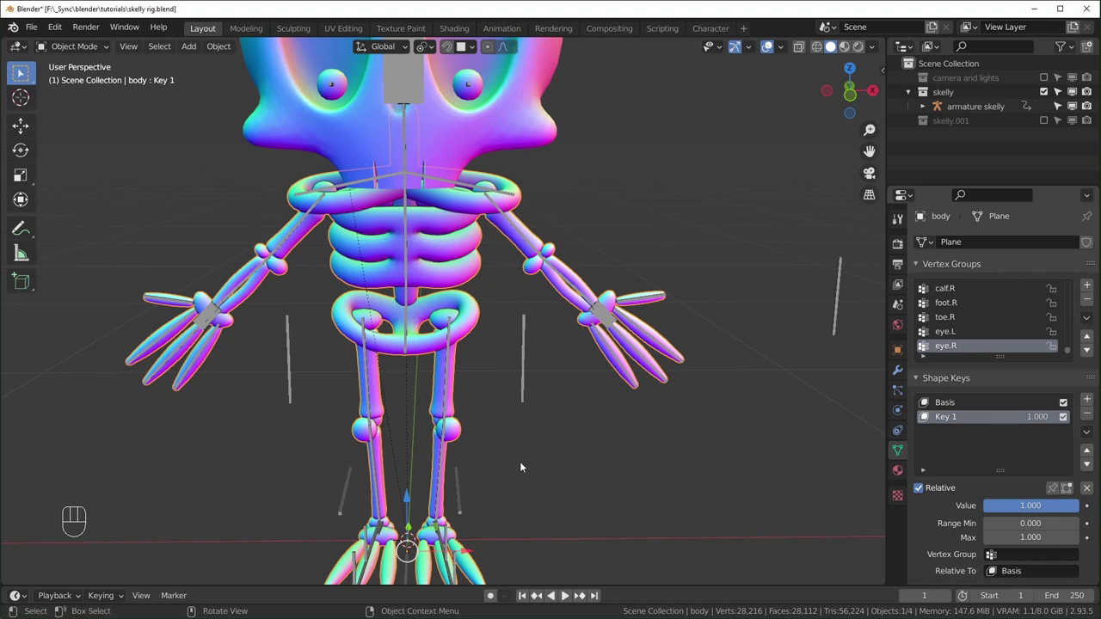
{"action": "scroll", "coordinate": [968, 301], "scroll_direction": "up", "scroll_amount": 8}
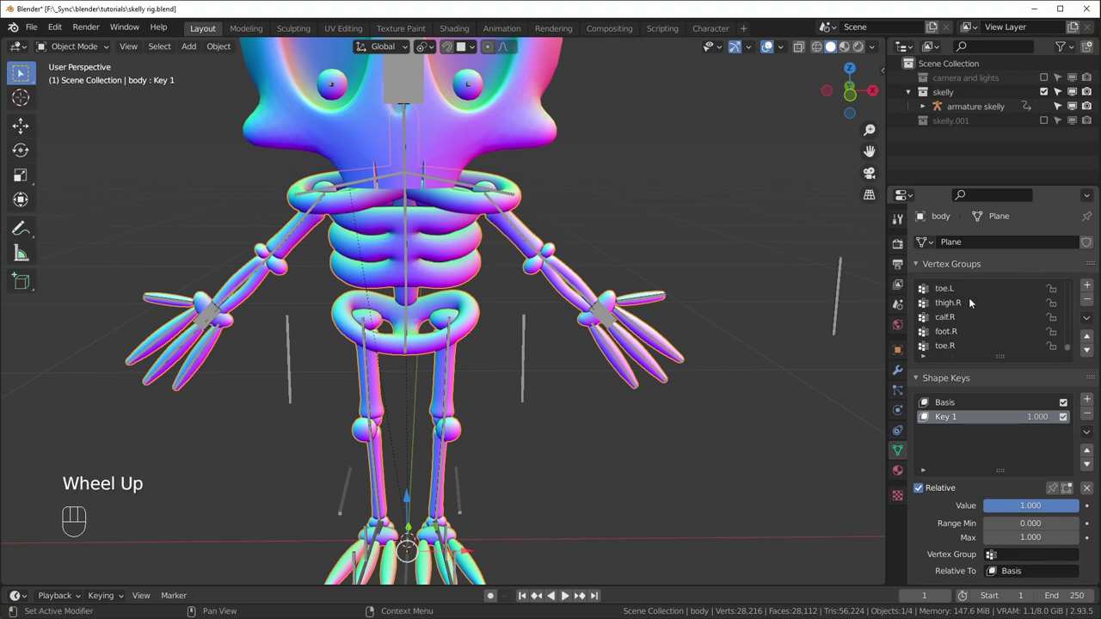
{"action": "scroll", "coordinate": [974, 319], "scroll_direction": "up", "scroll_amount": 9}
{"action": "scroll", "coordinate": [973, 319], "scroll_direction": "down", "scroll_amount": 15}
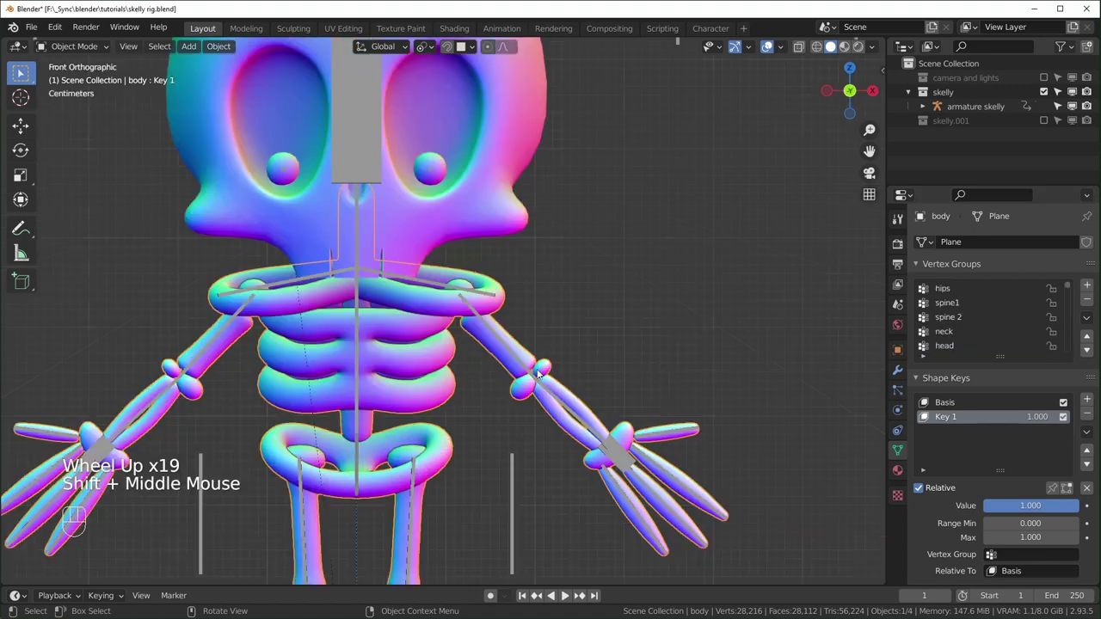
Step: Enter Edit Mode on the body mesh, deselect everything and make hips the active vertex group
{"action": "left_click", "coordinate": [564, 431]}
{"action": "key", "text": "Tab"}
{"action": "key", "text": "alt+a"}
{"action": "scroll", "coordinate": [522, 368], "scroll_direction": "up", "scroll_amount": 2}
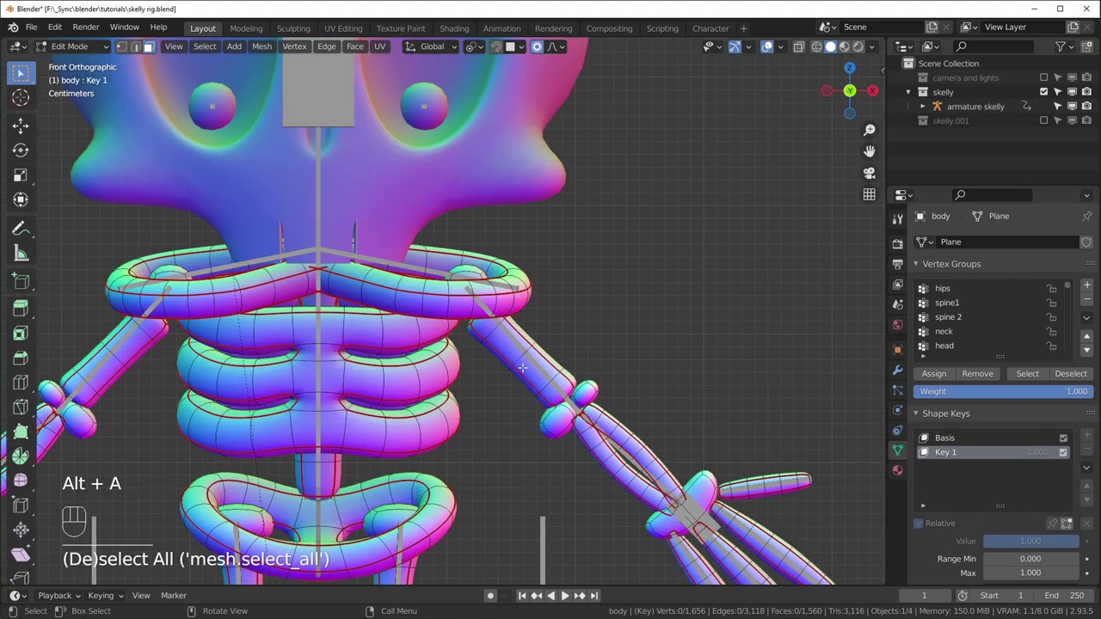
{"action": "key", "text": "l"}
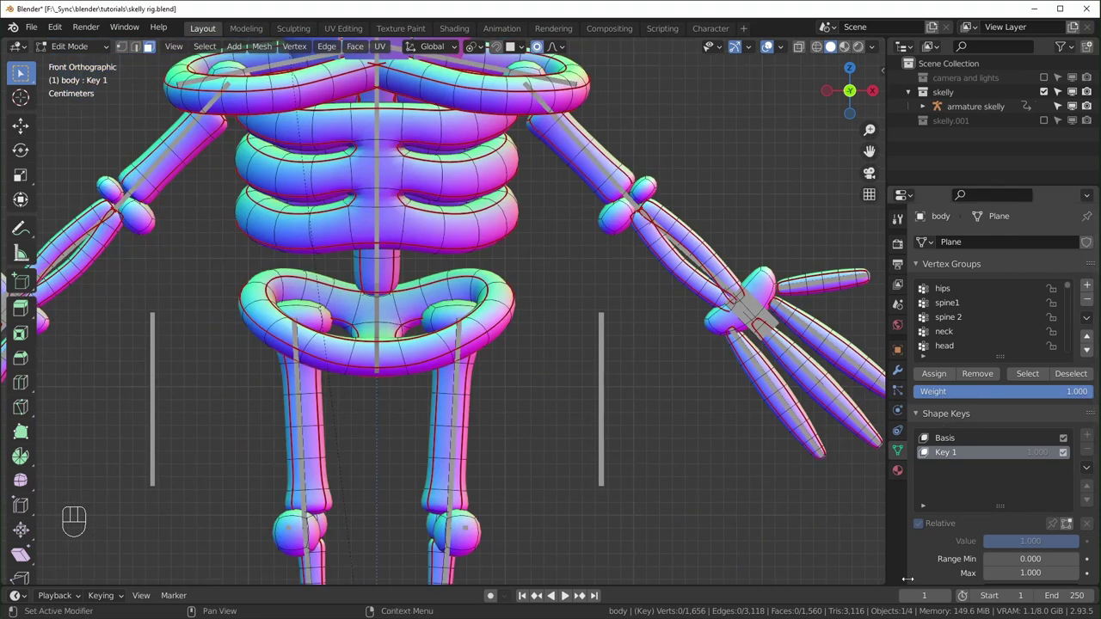
{"action": "left_click", "coordinate": [953, 289]}
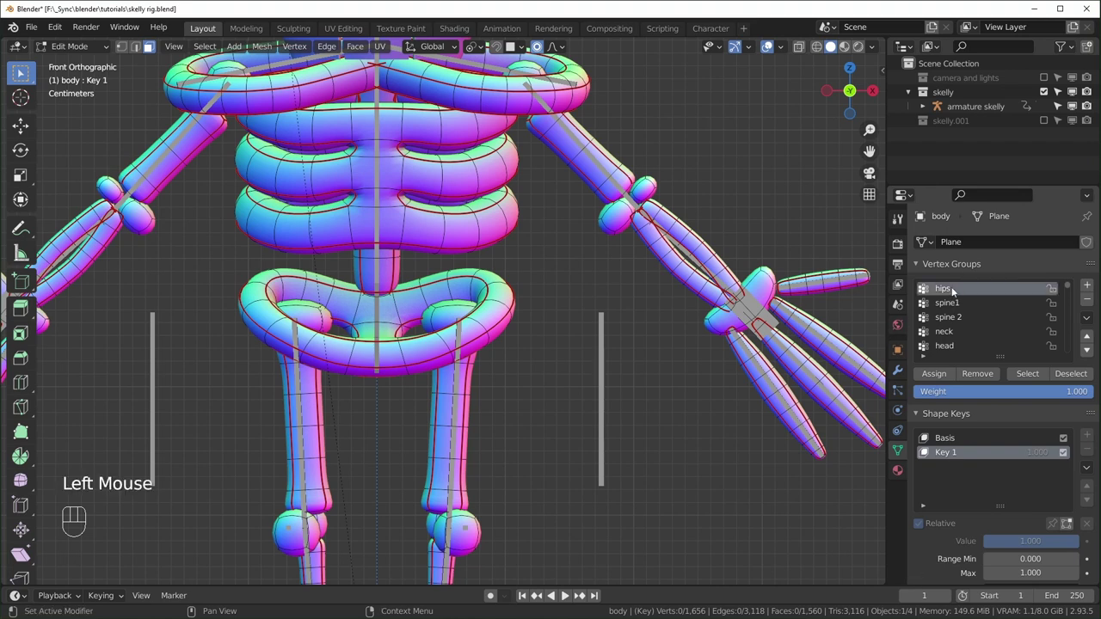
Step: Leave Edit Mode, select the skelly armature and turn on the display of bone names
{"action": "key", "text": "Tab"}
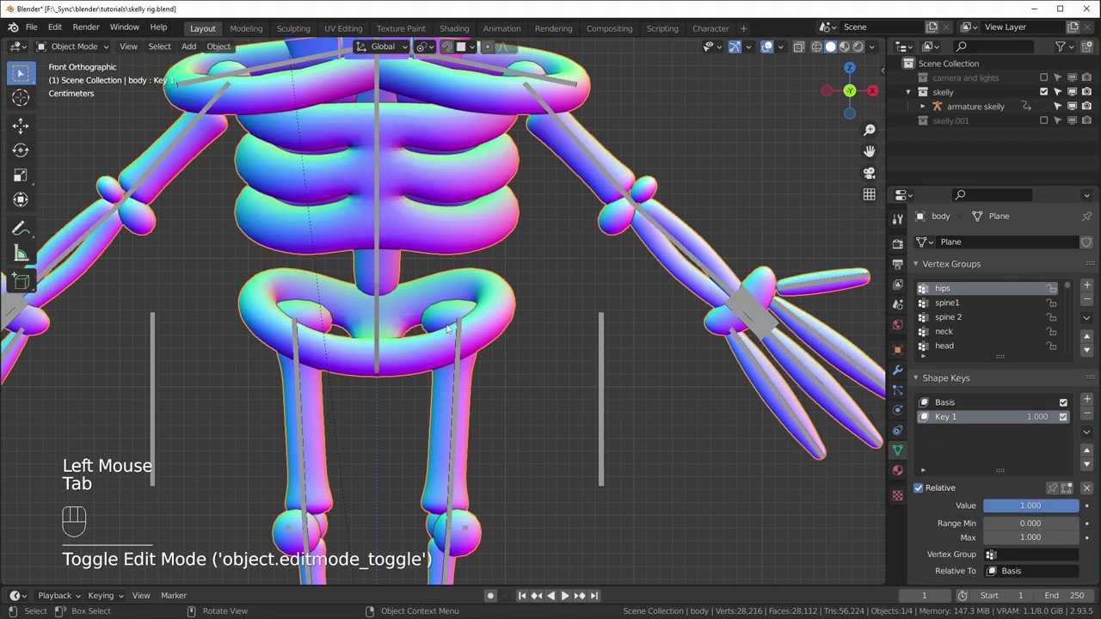
{"action": "left_click", "coordinate": [375, 270]}
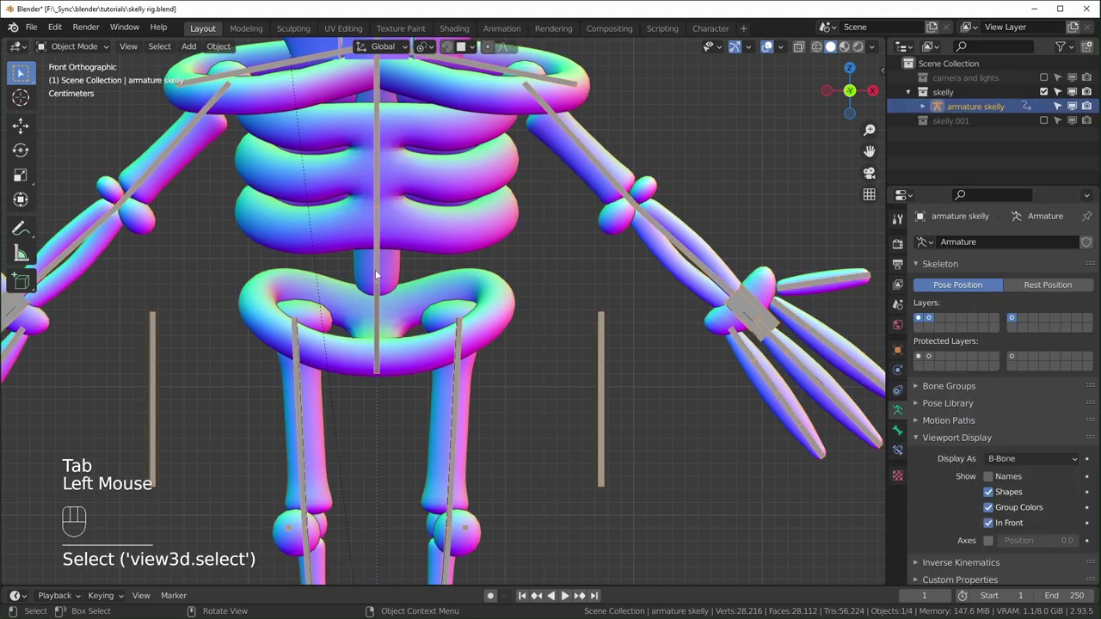
{"action": "left_click", "coordinate": [997, 480]}
{"action": "scroll", "coordinate": [420, 378], "scroll_direction": "up", "scroll_amount": 2}
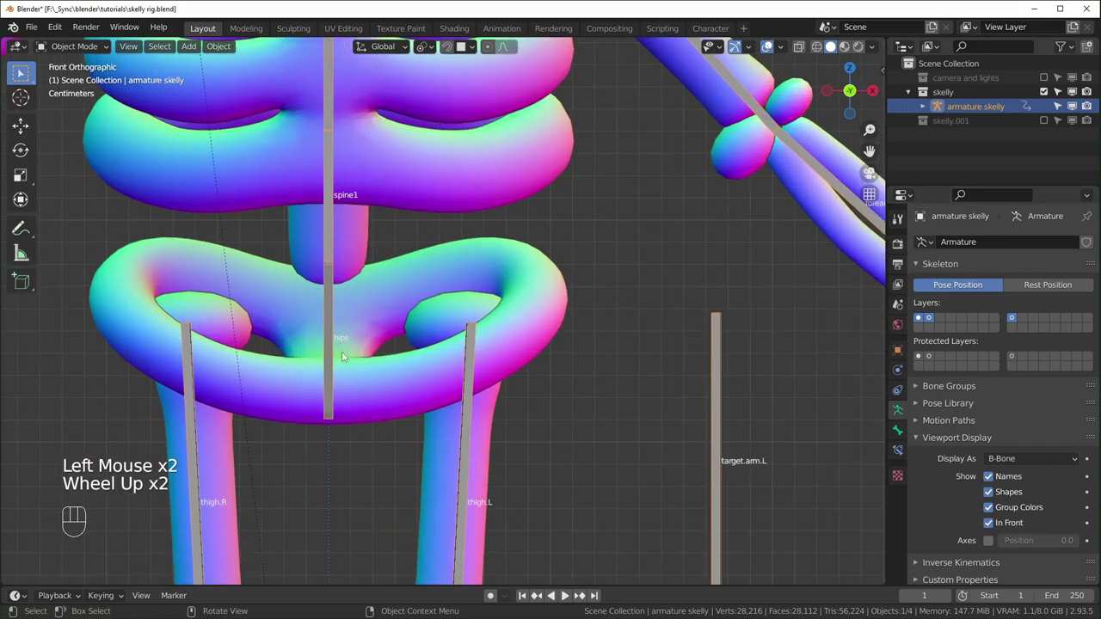
{"action": "scroll", "coordinate": [404, 282], "scroll_direction": "down", "scroll_amount": 1}
Step: Assign the body's linked pelvis ring geometry to the hips vertex group with weight 1.000 and return to Object Mode
{"action": "left_click", "coordinate": [485, 297]}
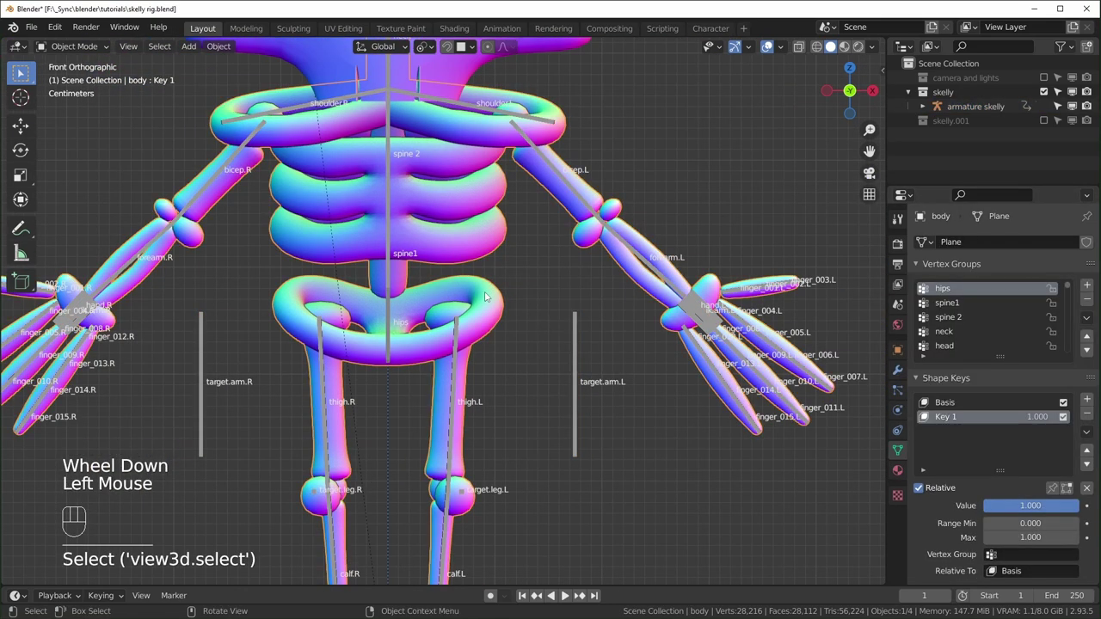
{"action": "key", "text": "Tab"}
{"action": "scroll", "coordinate": [413, 344], "scroll_direction": "up", "scroll_amount": 3}
{"action": "key", "text": "l"}
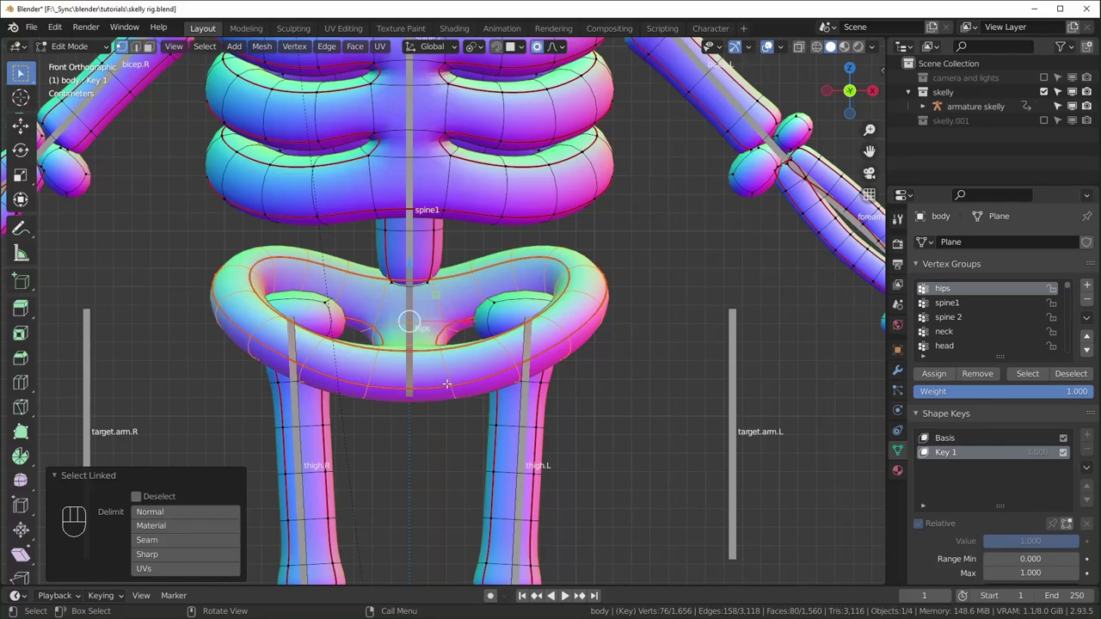
{"action": "left_click", "coordinate": [933, 373]}
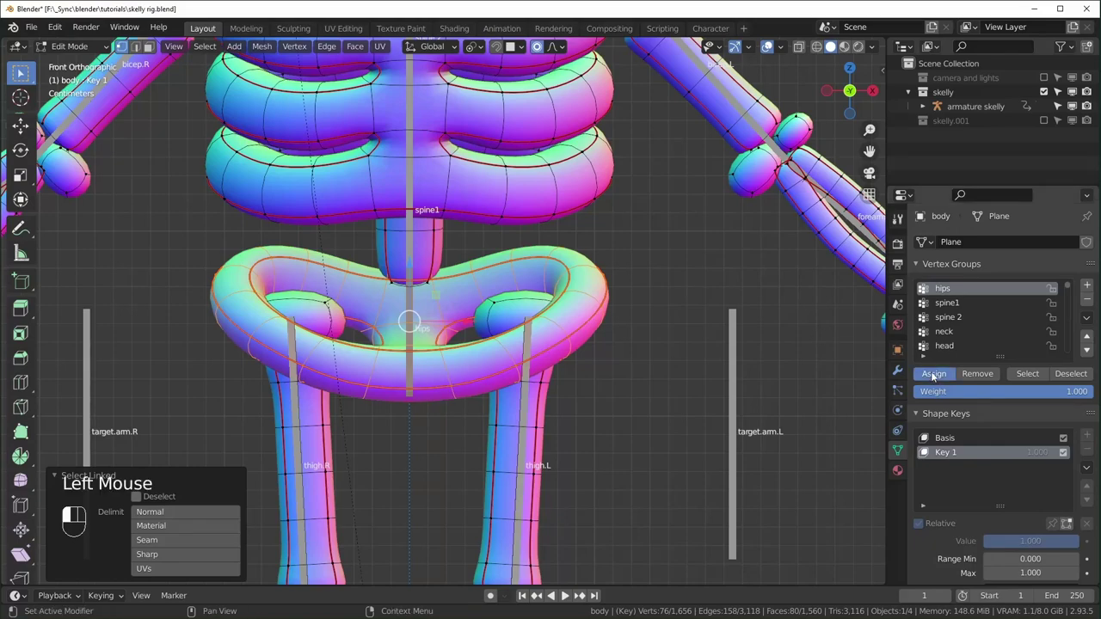
{"action": "scroll", "coordinate": [639, 464], "scroll_direction": "down", "scroll_amount": 2}
{"action": "scroll", "coordinate": [637, 463], "scroll_direction": "up", "scroll_amount": 1}
{"action": "key", "text": "Tab"}
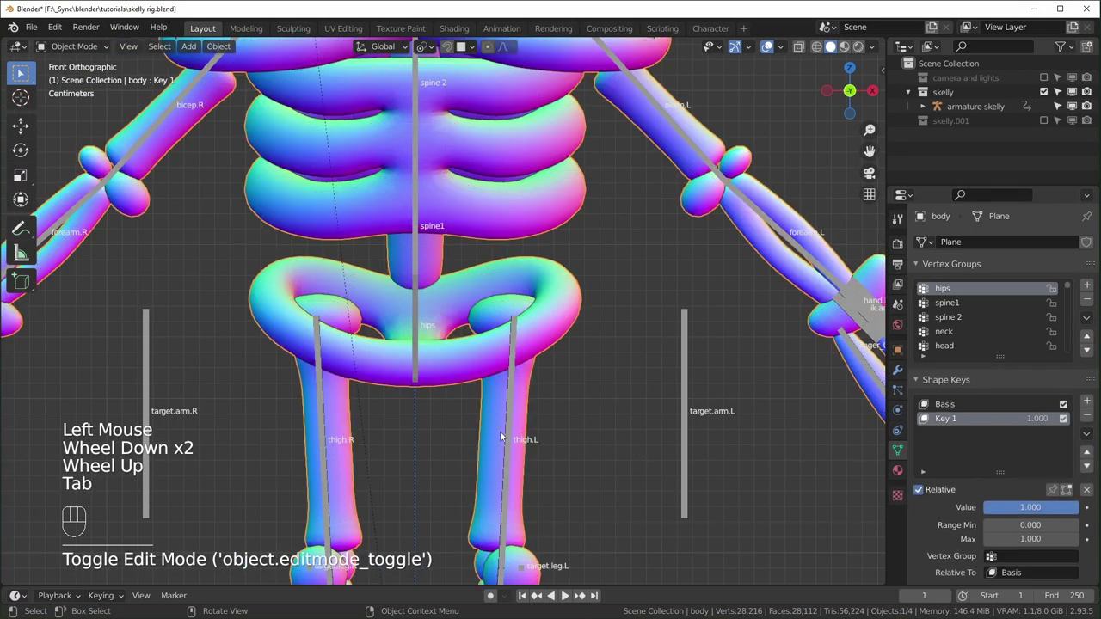
Step: Test the pelvis binding by rotating the hips bone in Pose Mode, and cancel the rotation
{"action": "left_click", "coordinate": [419, 315]}
{"action": "key", "text": "ctrl+Tab"}
{"action": "middle_click_drag", "start_coordinate": [519, 382], "coordinate": [391, 341]}
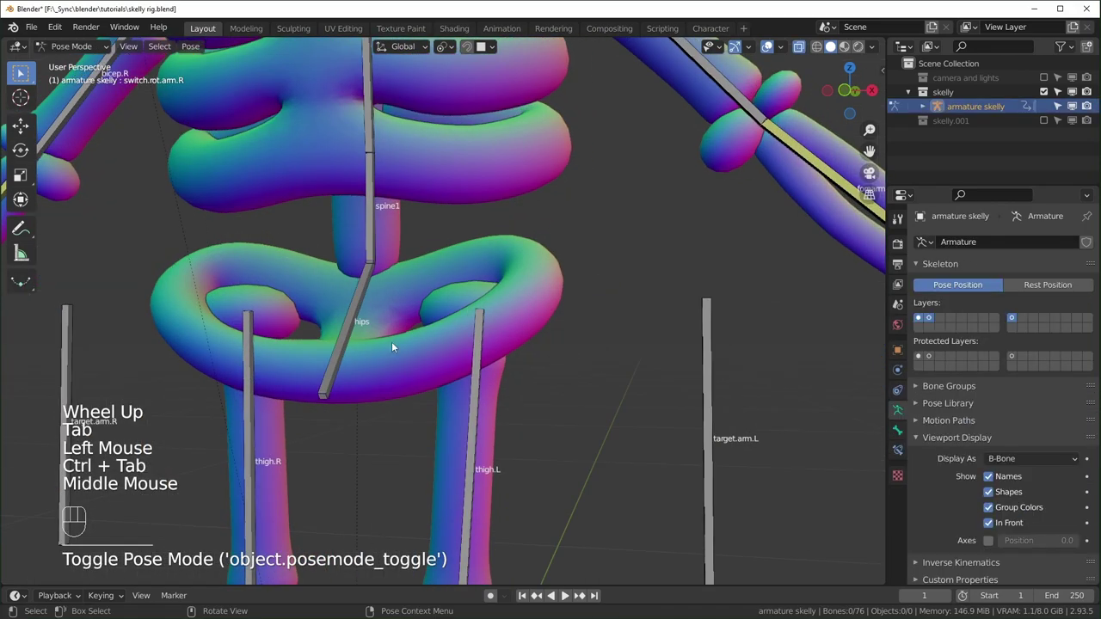
{"action": "left_click", "coordinate": [352, 336]}
{"action": "scroll", "coordinate": [422, 391], "scroll_direction": "down", "scroll_amount": 3}
{"action": "key", "text": "r"}
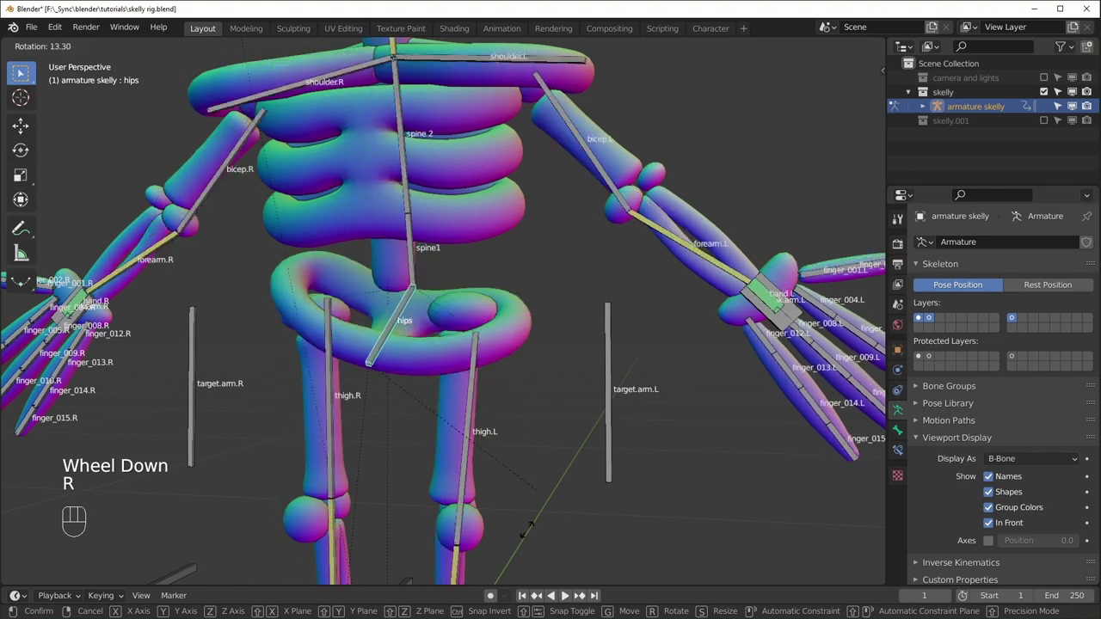
{"action": "right_click", "coordinate": [510, 430]}
Step: Examine how the body's spine, rib and shoulder pieces line up with the spine1, spine 2 and shoulder bones
{"action": "scroll", "coordinate": [505, 501], "scroll_direction": "down", "scroll_amount": 2}
{"action": "middle_click_drag", "start_coordinate": [505, 501], "coordinate": [514, 569]}
{"action": "scroll", "coordinate": [512, 499], "scroll_direction": "up", "scroll_amount": 1}
{"action": "scroll", "coordinate": [507, 349], "scroll_direction": "down", "scroll_amount": 1}
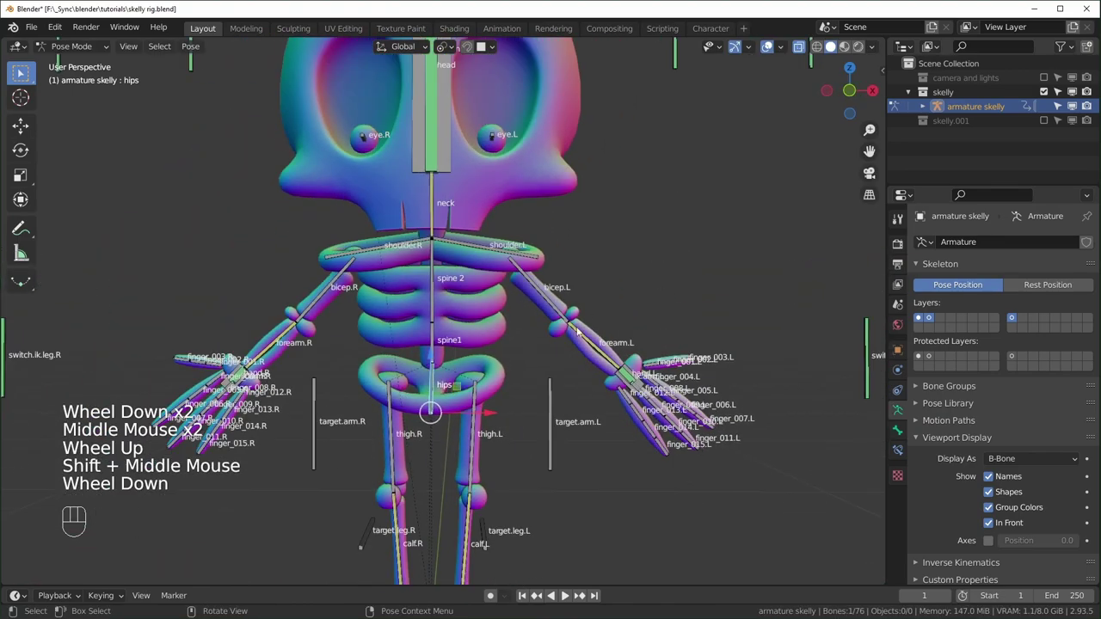
{"action": "scroll", "coordinate": [530, 284], "scroll_direction": "up", "scroll_amount": 2}
{"action": "middle_click_drag", "start_coordinate": [530, 284], "coordinate": [502, 257], "text": "shift"}
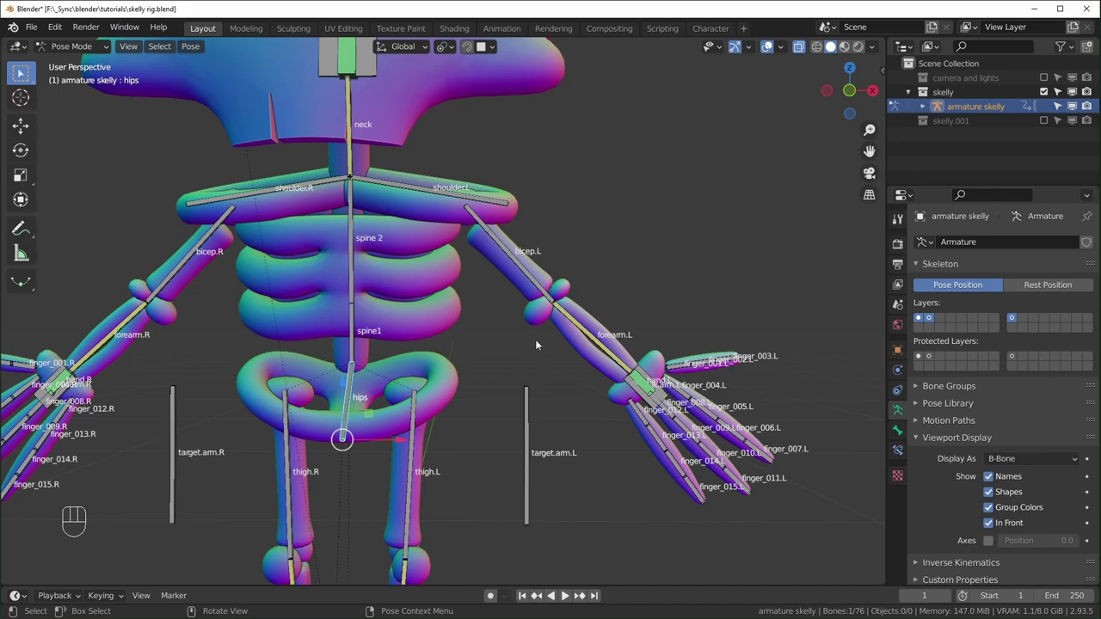
{"action": "scroll", "coordinate": [252, 482], "scroll_direction": "up", "scroll_amount": 1}
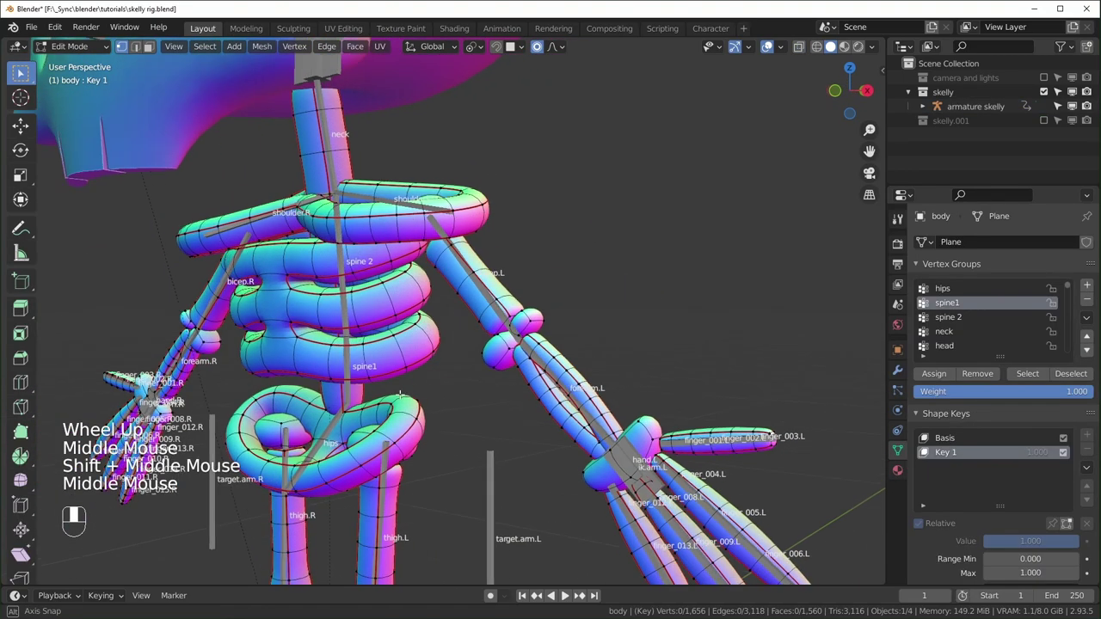
{"action": "middle_click_drag", "start_coordinate": [251, 421], "coordinate": [357, 171]}
{"action": "scroll", "coordinate": [252, 399], "scroll_direction": "up", "scroll_amount": 1}
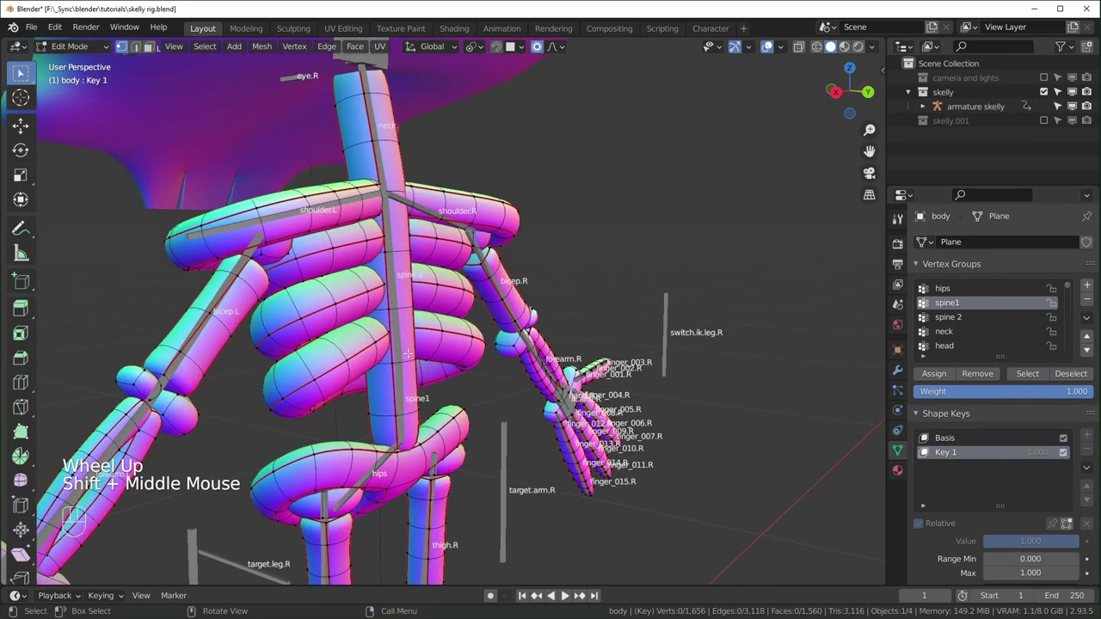
{"action": "scroll", "coordinate": [410, 376], "scroll_direction": "down", "scroll_amount": 2}
{"action": "scroll", "coordinate": [411, 376], "scroll_direction": "up", "scroll_amount": 2}
{"action": "middle_click_drag", "start_coordinate": [411, 375], "coordinate": [550, 370]}
{"action": "middle_click_drag", "start_coordinate": [588, 289], "coordinate": [481, 344]}
{"action": "scroll", "coordinate": [481, 344], "scroll_direction": "down", "scroll_amount": 1}
{"action": "middle_click_drag", "start_coordinate": [481, 345], "coordinate": [431, 375]}
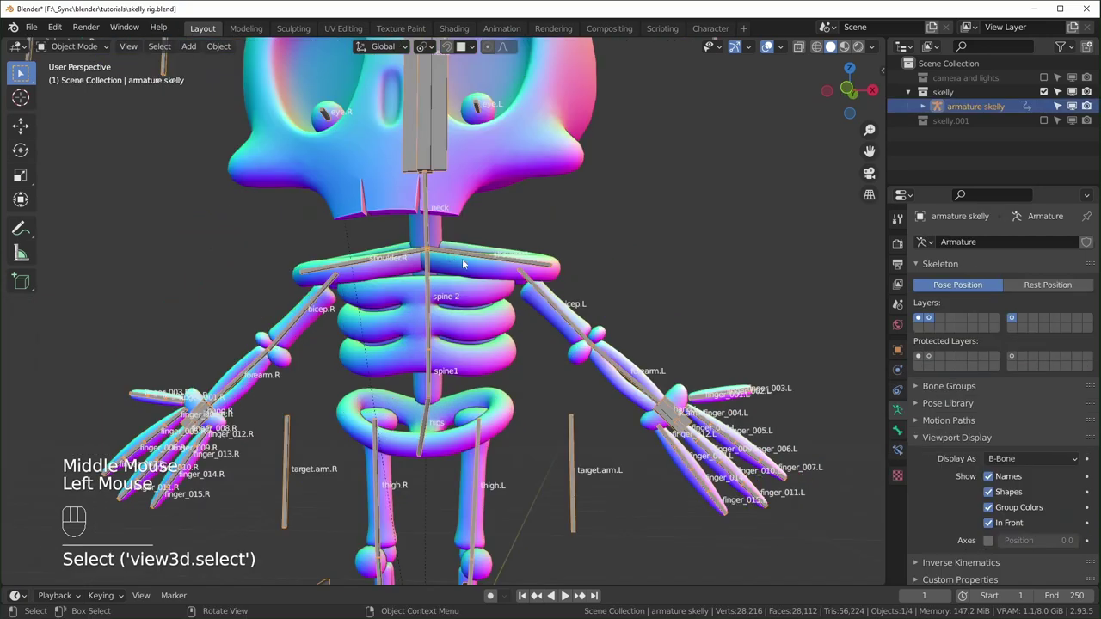
Step: Put the skelly armature in Pose Mode, select its child body mesh and switch the body to Weight Paint mode
{"action": "key", "text": "ctrl+Tab"}
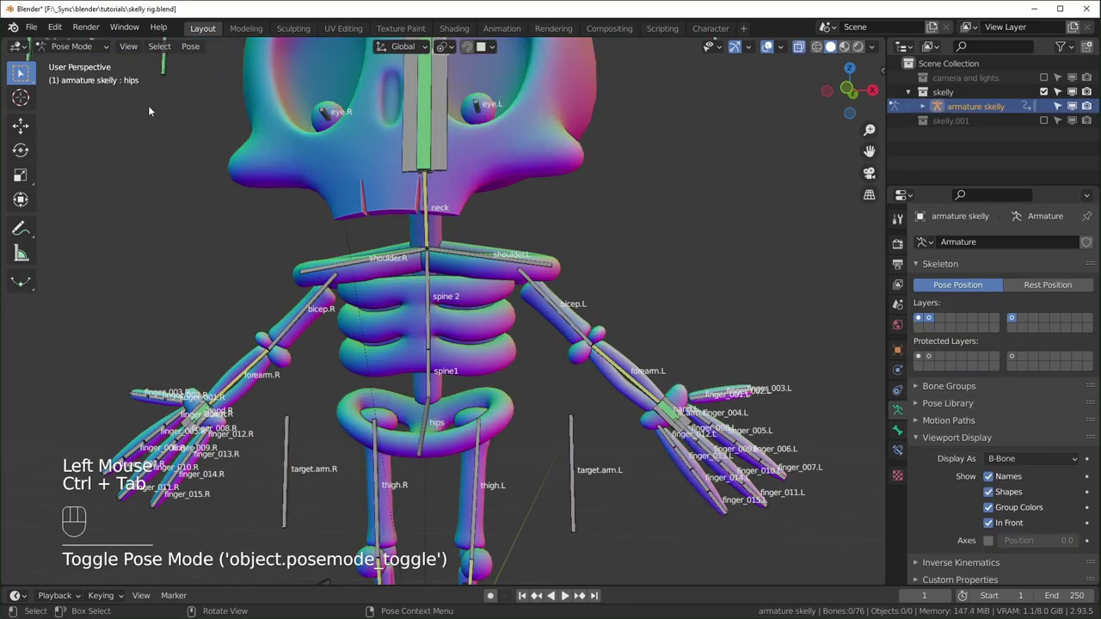
{"action": "left_click", "coordinate": [54, 27]}
{"action": "left_click", "coordinate": [54, 27]}
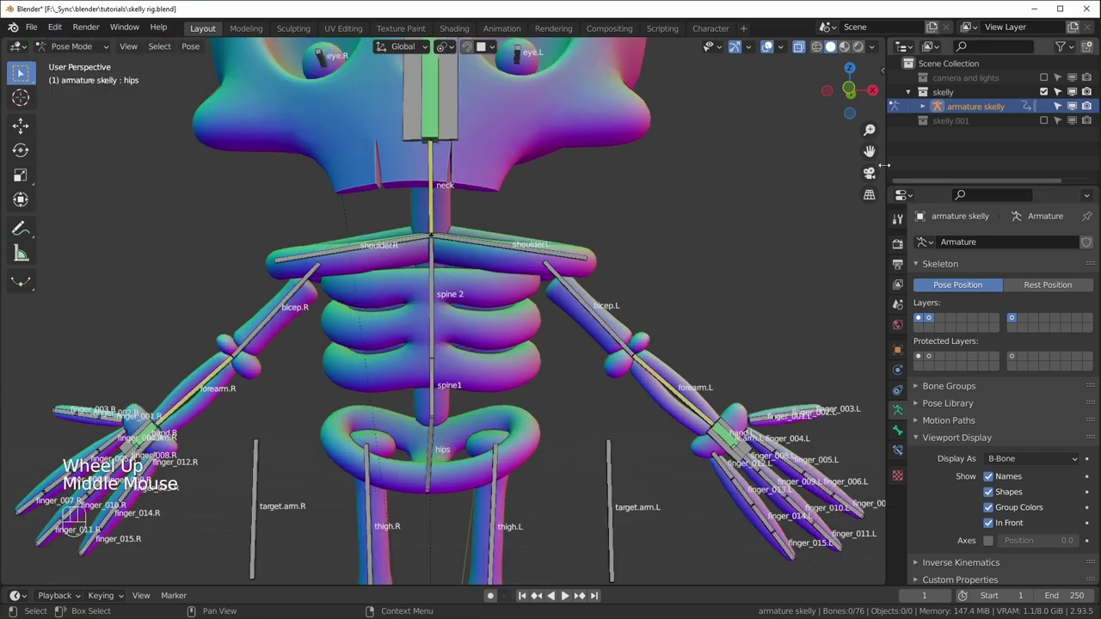
{"action": "left_click", "coordinate": [923, 107]}
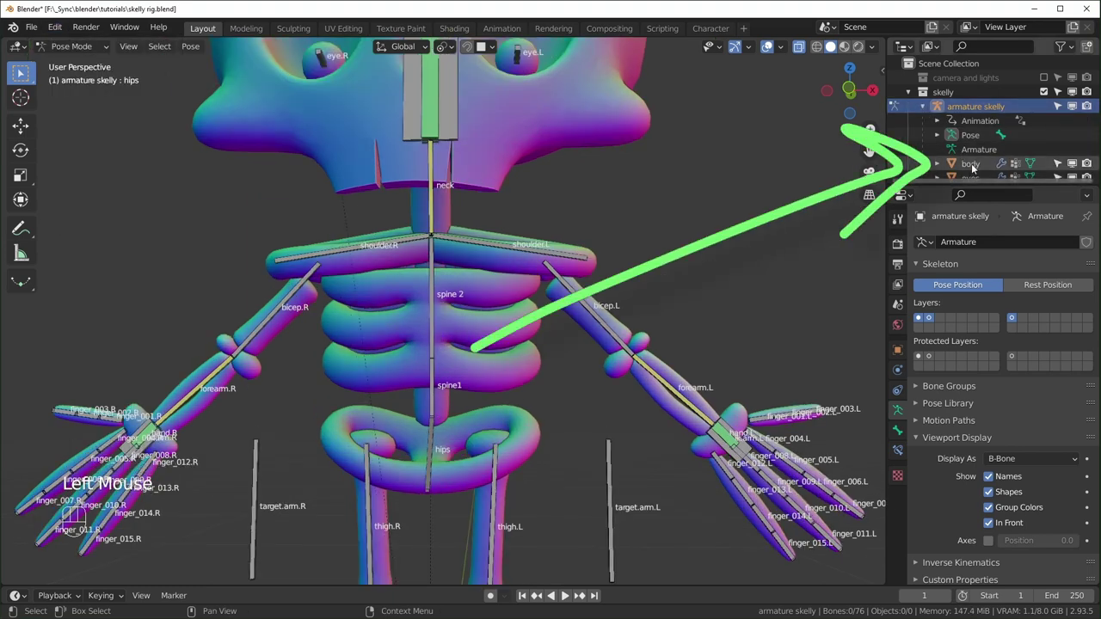
{"action": "double_click", "coordinate": [971, 163]}
{"action": "key", "text": "ctrl+Tab"}
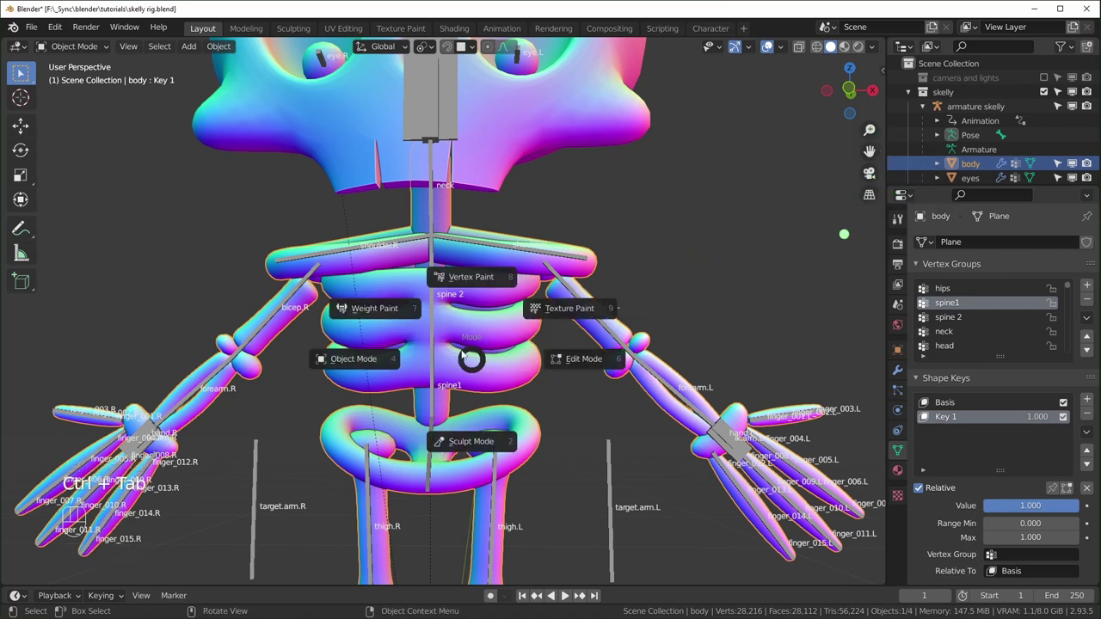
{"action": "left_click", "coordinate": [463, 352]}
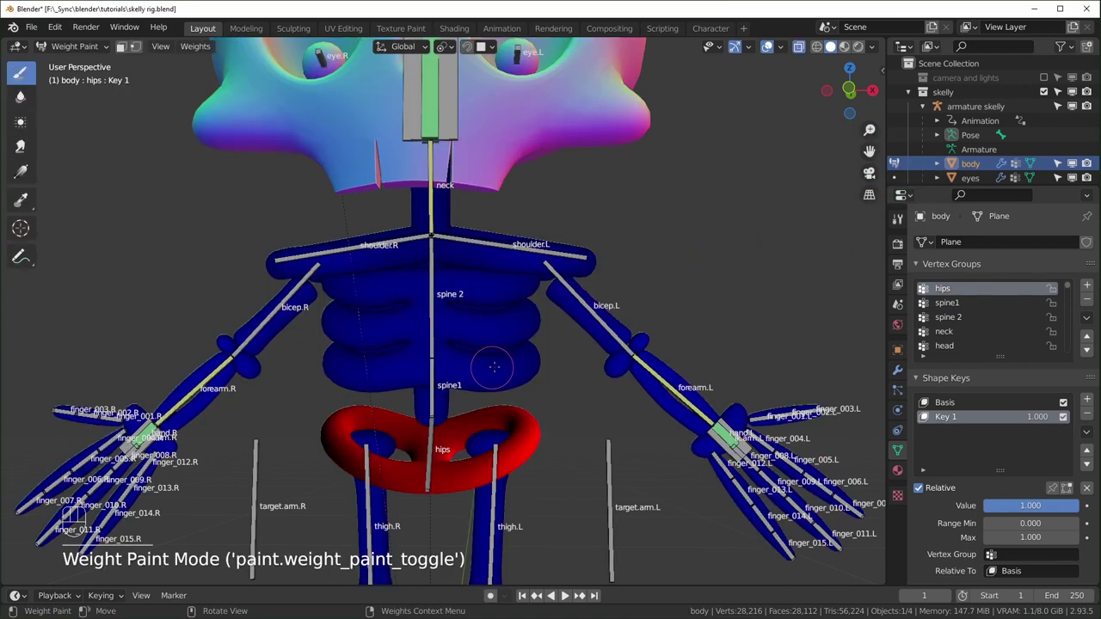
Step: Check the body's weights for the spine1, spine 2 and neck bones one by one
{"action": "key", "text": "ctrl"}
{"action": "left_click", "coordinate": [430, 392], "text": "ctrl"}
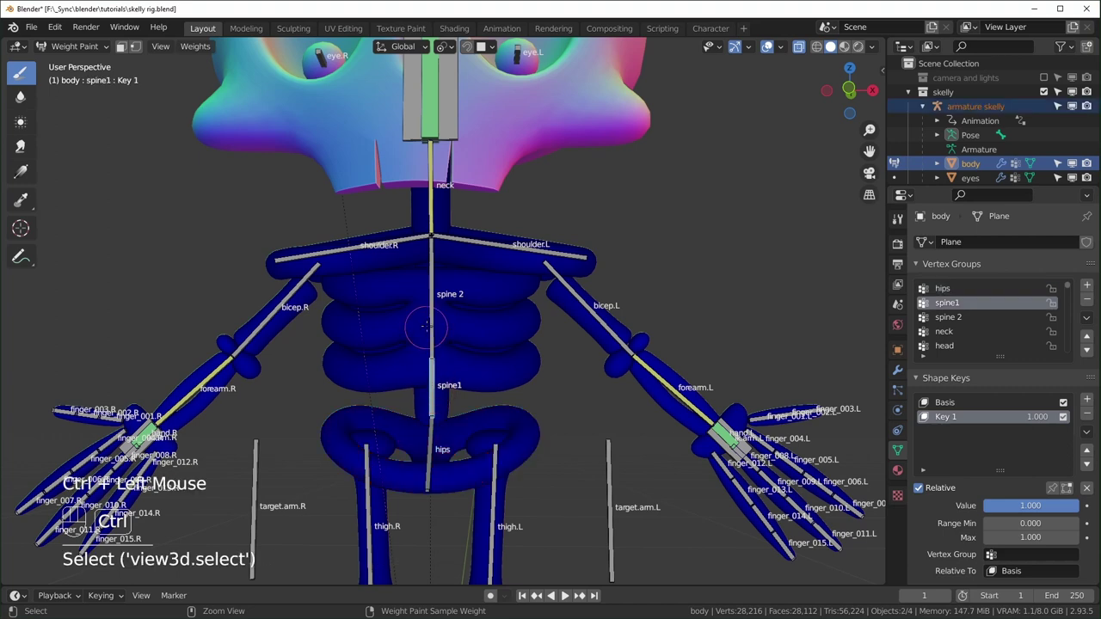
{"action": "left_click", "coordinate": [431, 326], "text": "ctrl"}
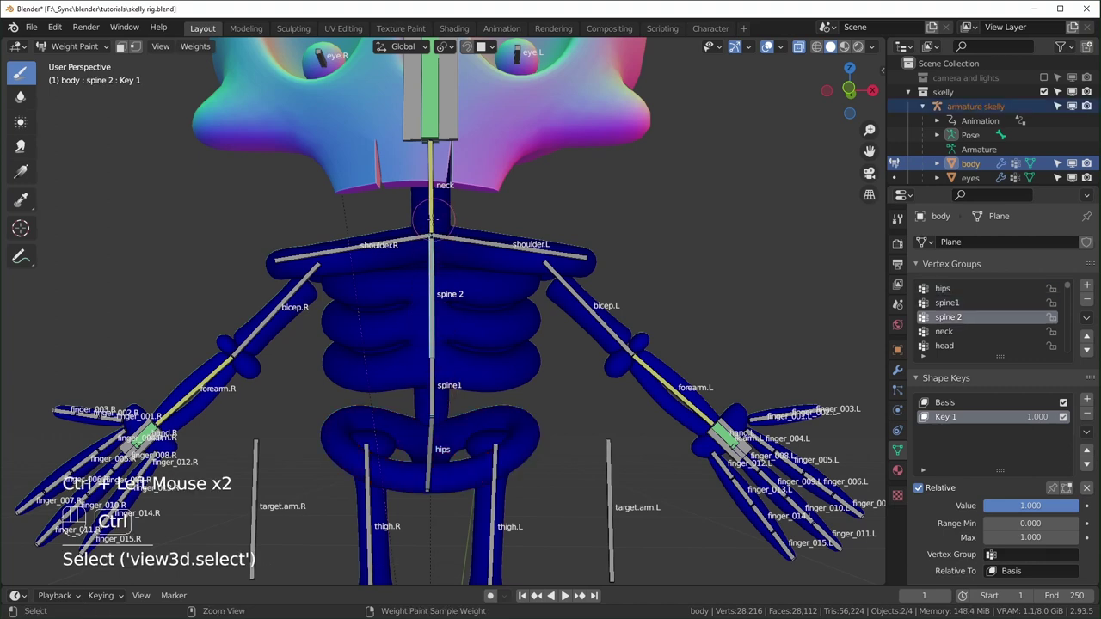
{"action": "left_click", "coordinate": [431, 228], "text": "ctrl"}
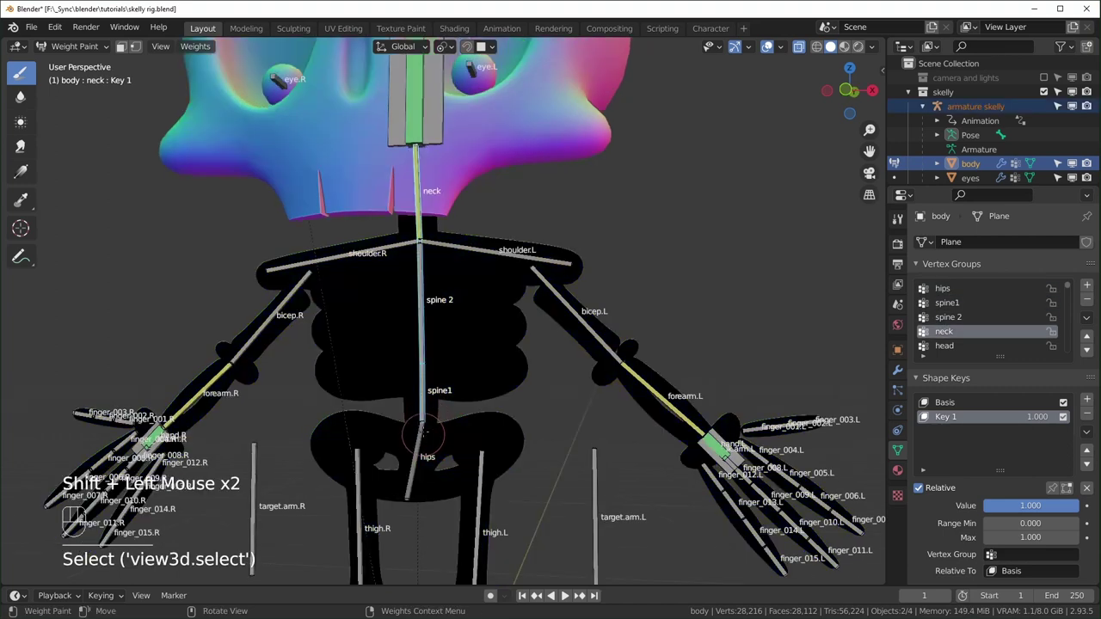
Step: Select the spine1, spine 2 and neck bones together and assign the body's weights automatically from these bones
{"action": "left_click", "coordinate": [422, 414], "text": "ctrl"}
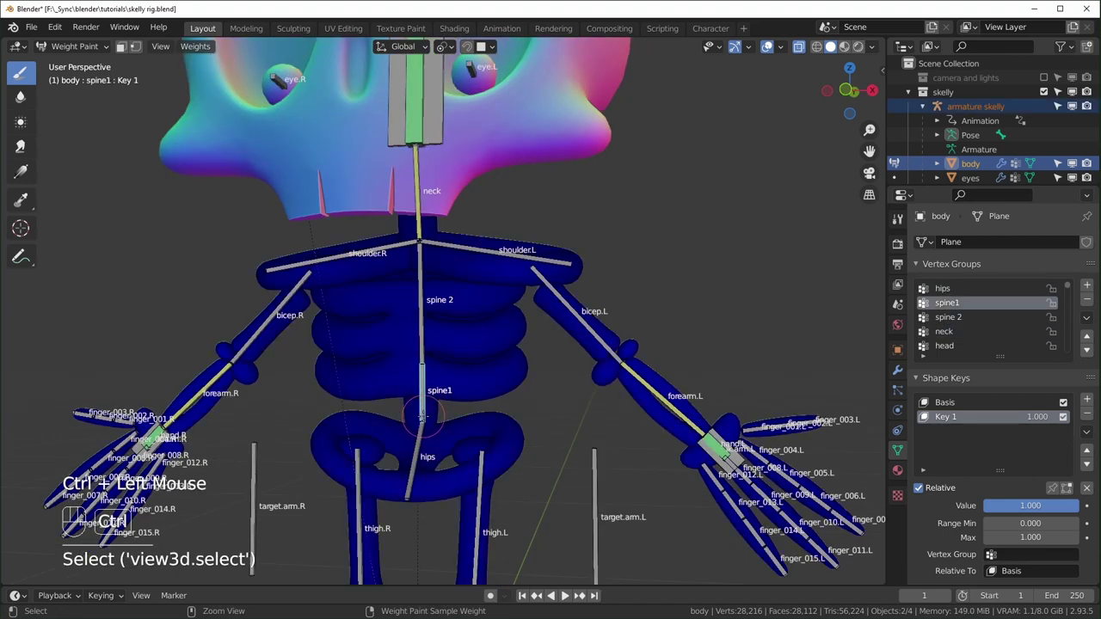
{"action": "left_click", "coordinate": [421, 331], "text": "shift"}
{"action": "left_click", "coordinate": [420, 225], "text": "shift"}
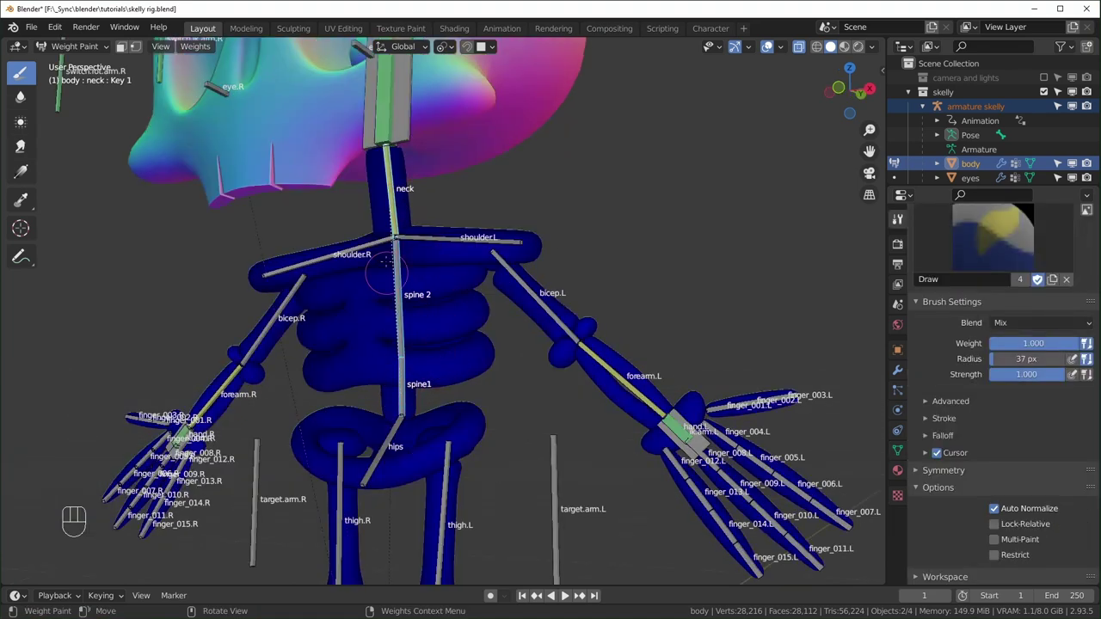
{"action": "middle_click_drag", "start_coordinate": [551, 262], "coordinate": [323, 130]}
{"action": "scroll", "coordinate": [324, 130], "scroll_direction": "up", "scroll_amount": 2}
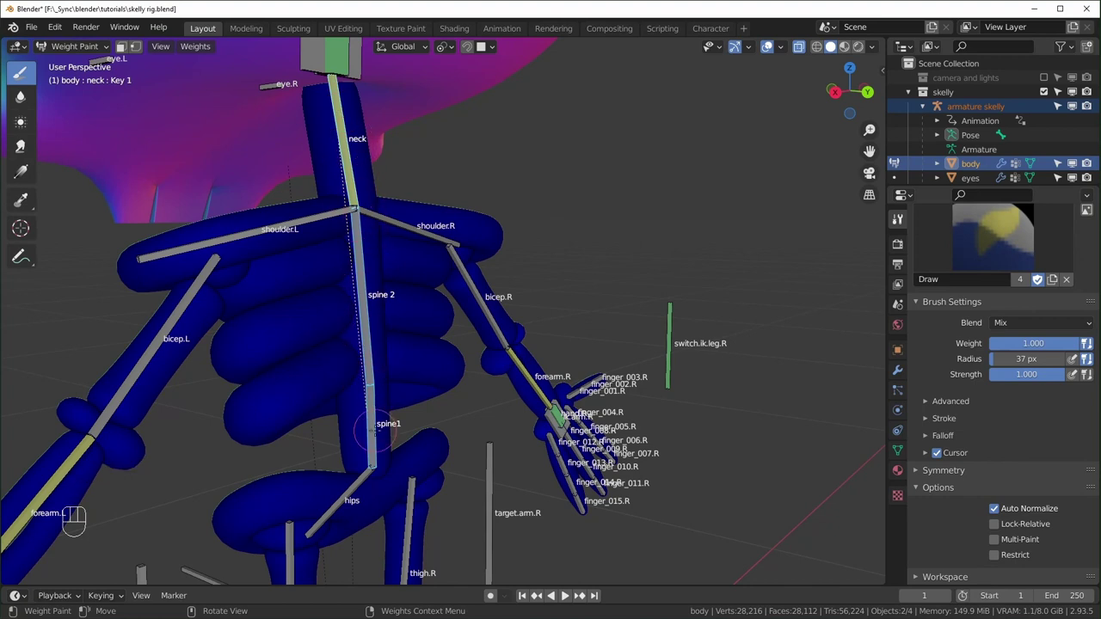
{"action": "left_click", "coordinate": [203, 47]}
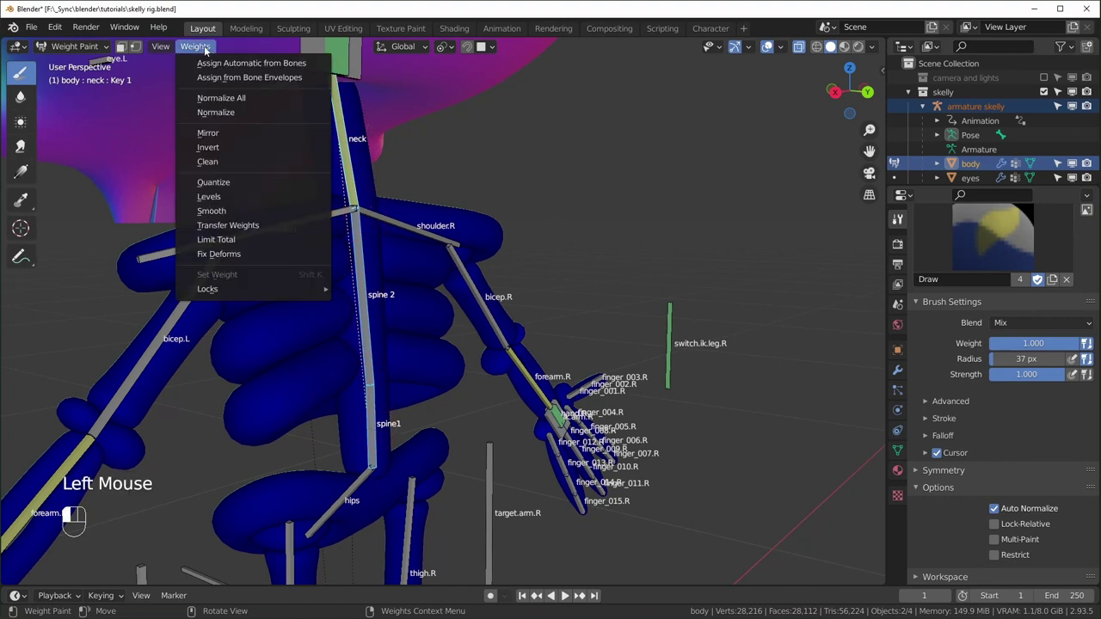
{"action": "left_click", "coordinate": [258, 67]}
Step: Test the spine weights by moving the ik.spine bone, and clear the location and rotation of all bones
{"action": "scroll", "coordinate": [336, 344], "scroll_direction": "down", "scroll_amount": 3}
{"action": "middle_click_drag", "start_coordinate": [338, 344], "coordinate": [439, 349]}
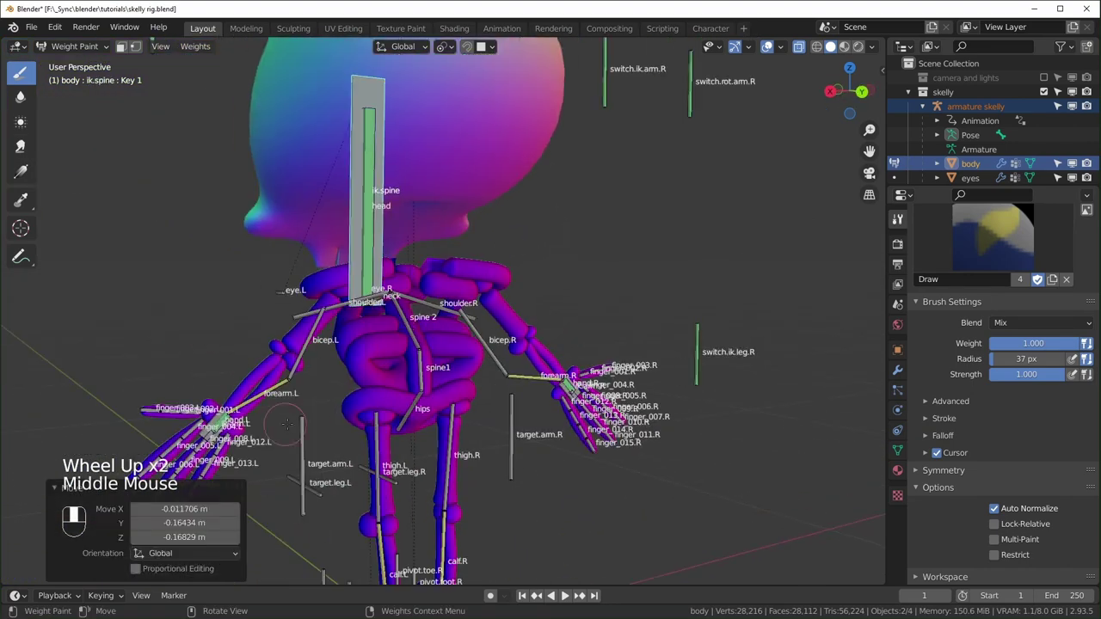
{"action": "scroll", "coordinate": [377, 433], "scroll_direction": "up", "scroll_amount": 2}
{"action": "middle_click_drag", "start_coordinate": [361, 413], "coordinate": [509, 383]}
{"action": "scroll", "coordinate": [447, 413], "scroll_direction": "up", "scroll_amount": 1}
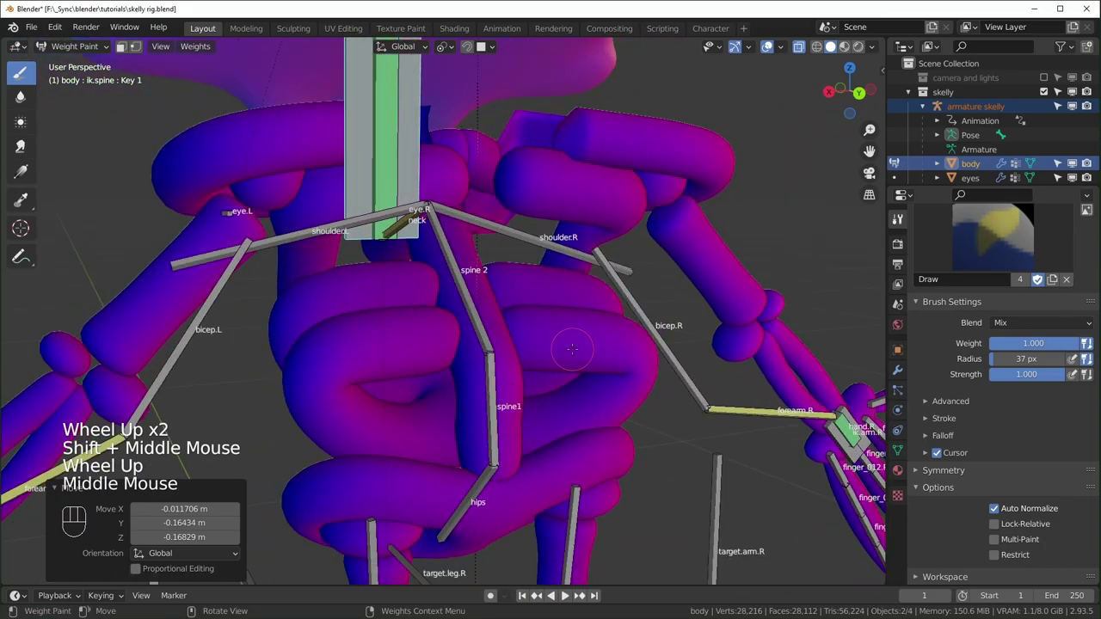
{"action": "key", "text": "g"}
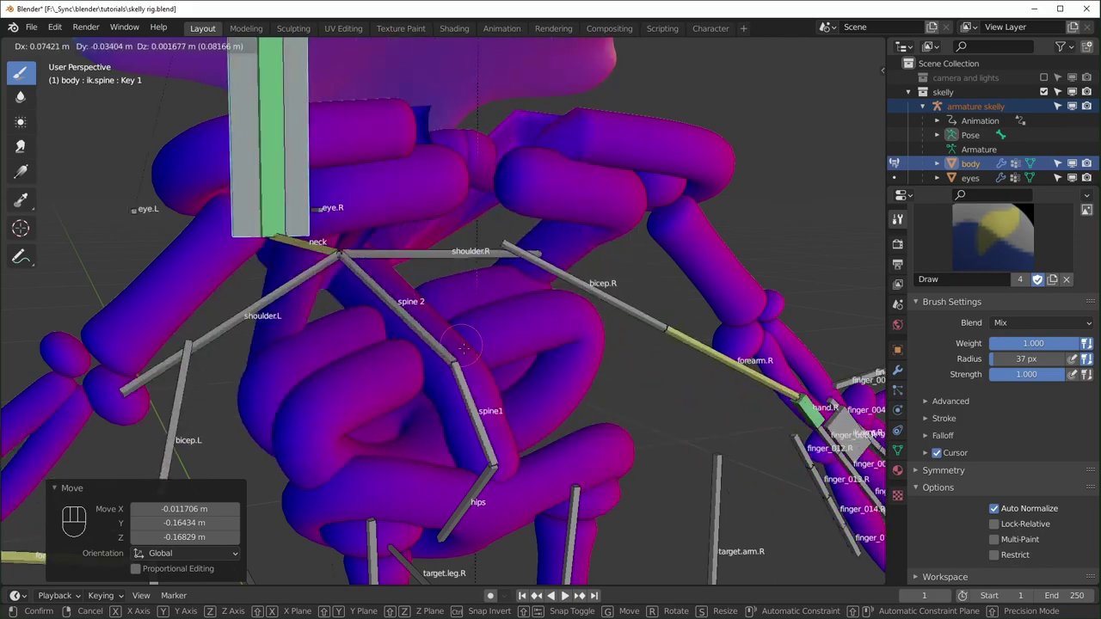
{"action": "left_click", "coordinate": [565, 363]}
{"action": "key", "text": "a"}
{"action": "key", "text": "alt+g"}
{"action": "key", "text": "alt+r"}
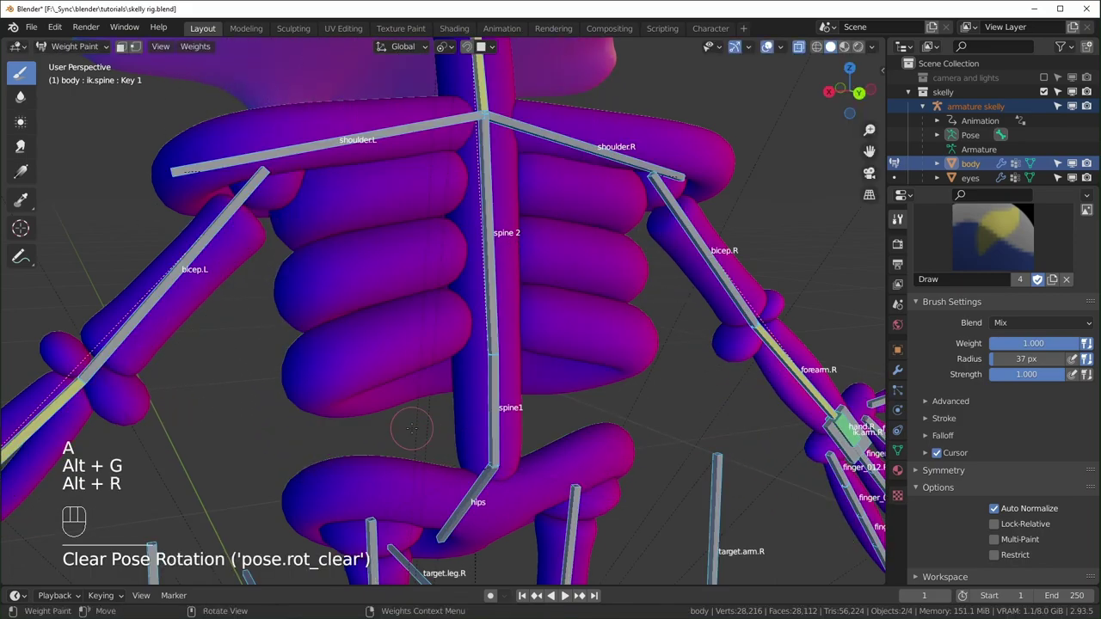
{"action": "scroll", "coordinate": [411, 428], "scroll_direction": "down", "scroll_amount": 2}
{"action": "middle_click_drag", "start_coordinate": [411, 429], "coordinate": [423, 379]}
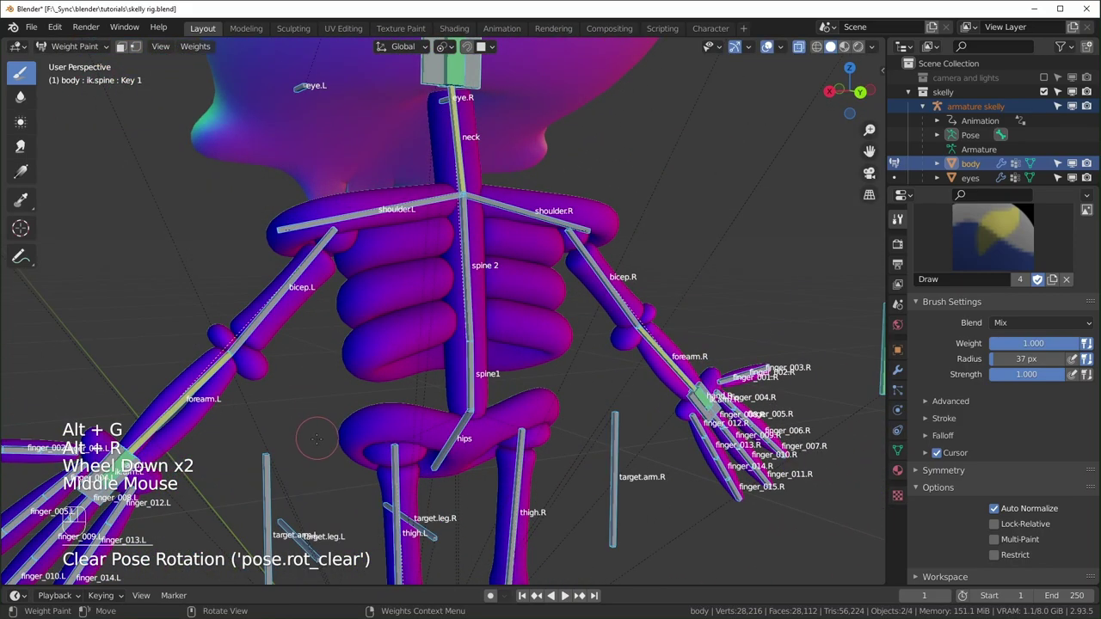
Step: Select all the finger bones of the left hand, from finger_001.L to finger_015.L
{"action": "scroll", "coordinate": [317, 439], "scroll_direction": "down", "scroll_amount": 2}
{"action": "scroll", "coordinate": [413, 505], "scroll_direction": "up", "scroll_amount": 3}
{"action": "mouse_move", "coordinate": [316, 440]}
{"action": "middle_mouse_down", "text": "shift"}
{"action": "mouse_move", "coordinate": [435, 521]}
{"action": "mouse_move", "coordinate": [481, 501]}
{"action": "mouse_move", "coordinate": [435, 469]}
{"action": "middle_mouse_up", "text": "shift"}
{"action": "left_click", "coordinate": [500, 499]}
{"action": "scroll", "coordinate": [500, 499], "scroll_direction": "up", "scroll_amount": 1}
{"action": "left_click", "coordinate": [401, 388], "text": "ctrl"}
{"action": "left_click", "coordinate": [401, 387], "text": "shift"}
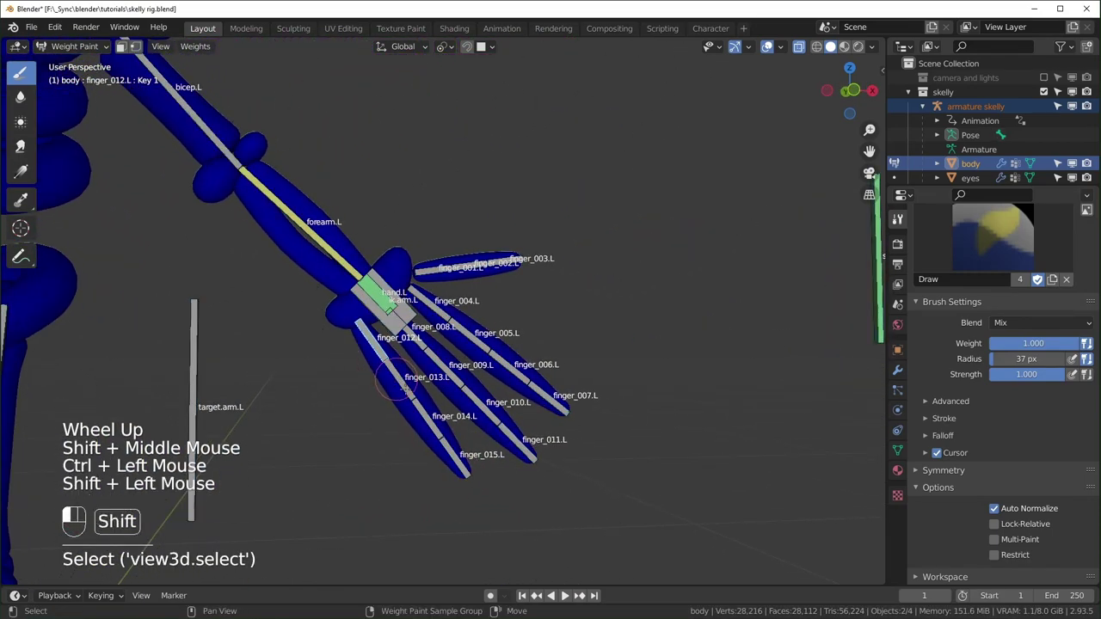
{"action": "left_click", "coordinate": [424, 418], "text": "shift"}
{"action": "left_click", "coordinate": [453, 456], "text": "shift"}
{"action": "left_click", "coordinate": [448, 372], "text": "shift"}
{"action": "left_click", "coordinate": [420, 342], "text": "shift"}
{"action": "left_click", "coordinate": [480, 404], "text": "shift"}
{"action": "left_click", "coordinate": [517, 443], "text": "shift"}
{"action": "left_click", "coordinate": [548, 398], "text": "shift"}
{"action": "left_click", "coordinate": [512, 370], "text": "shift"}
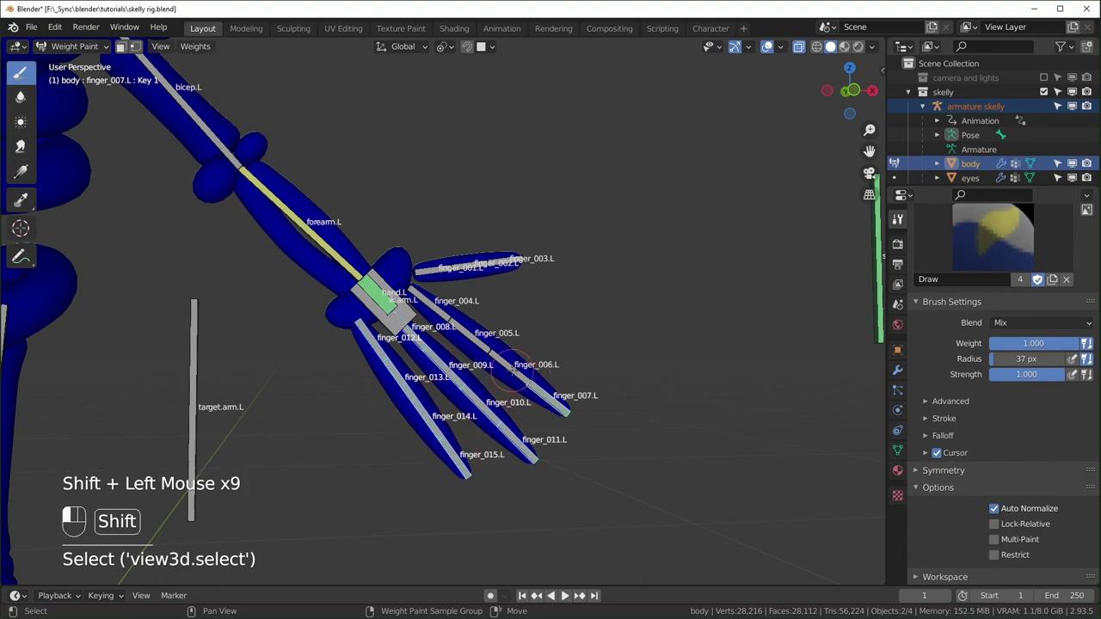
{"action": "left_click", "coordinate": [483, 344], "text": "shift"}
{"action": "left_click", "coordinate": [431, 306], "text": "shift"}
Step: Add finger_001.R to finger_015.R to the bone selection and assign automatic weights from the selected bones
{"action": "middle_click_drag", "start_coordinate": [510, 260], "coordinate": [879, 226], "text": "shift"}
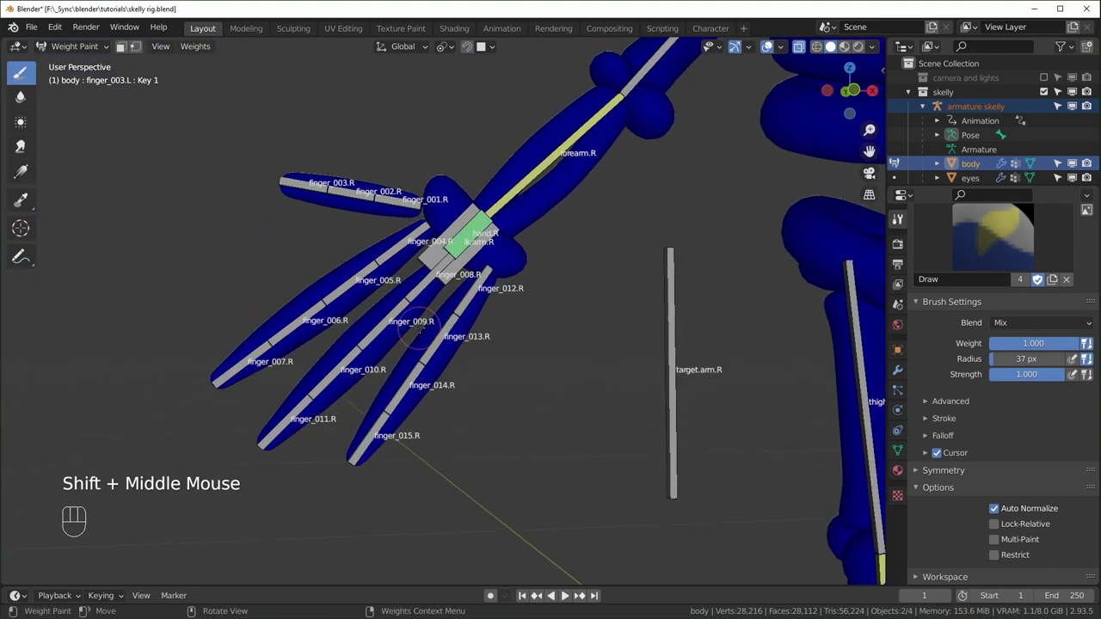
{"action": "left_click", "coordinate": [471, 293], "text": "shift"}
{"action": "left_click", "coordinate": [423, 286], "text": "shift"}
{"action": "left_click", "coordinate": [401, 245], "text": "shift"}
{"action": "left_click", "coordinate": [396, 203], "text": "shift"}
{"action": "left_click", "coordinate": [361, 193], "text": "shift"}
{"action": "left_click", "coordinate": [311, 186], "text": "shift"}
{"action": "left_click", "coordinate": [352, 281], "text": "shift"}
{"action": "left_click", "coordinate": [301, 322], "text": "shift"}
{"action": "left_click", "coordinate": [251, 358], "text": "shift"}
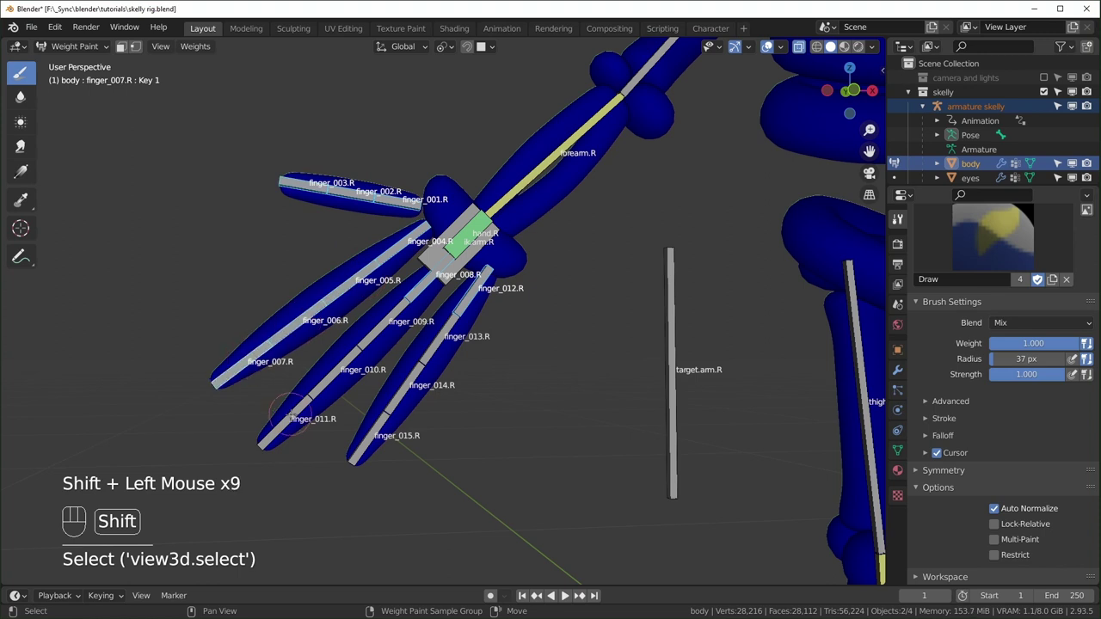
{"action": "left_click", "coordinate": [287, 420], "text": "shift"}
{"action": "left_click", "coordinate": [337, 371], "text": "shift"}
{"action": "left_click", "coordinate": [385, 321], "text": "shift"}
{"action": "left_click", "coordinate": [471, 297], "text": "shift"}
{"action": "left_click", "coordinate": [438, 340], "text": "shift"}
{"action": "left_click", "coordinate": [406, 389], "text": "shift"}
{"action": "left_click", "coordinate": [372, 437], "text": "shift"}
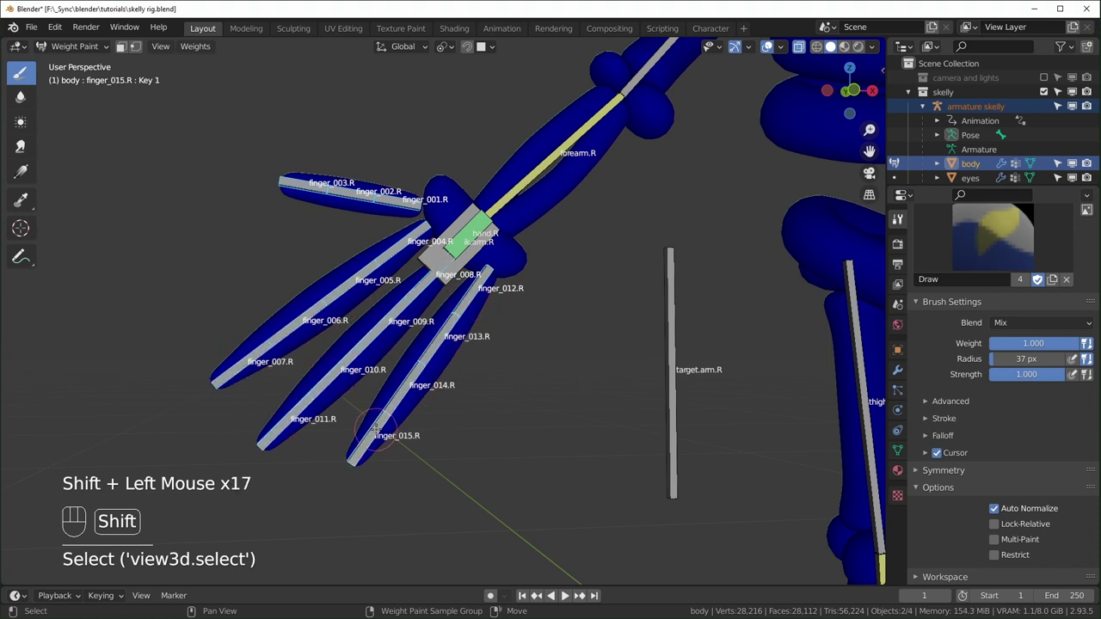
{"action": "left_click", "coordinate": [195, 46]}
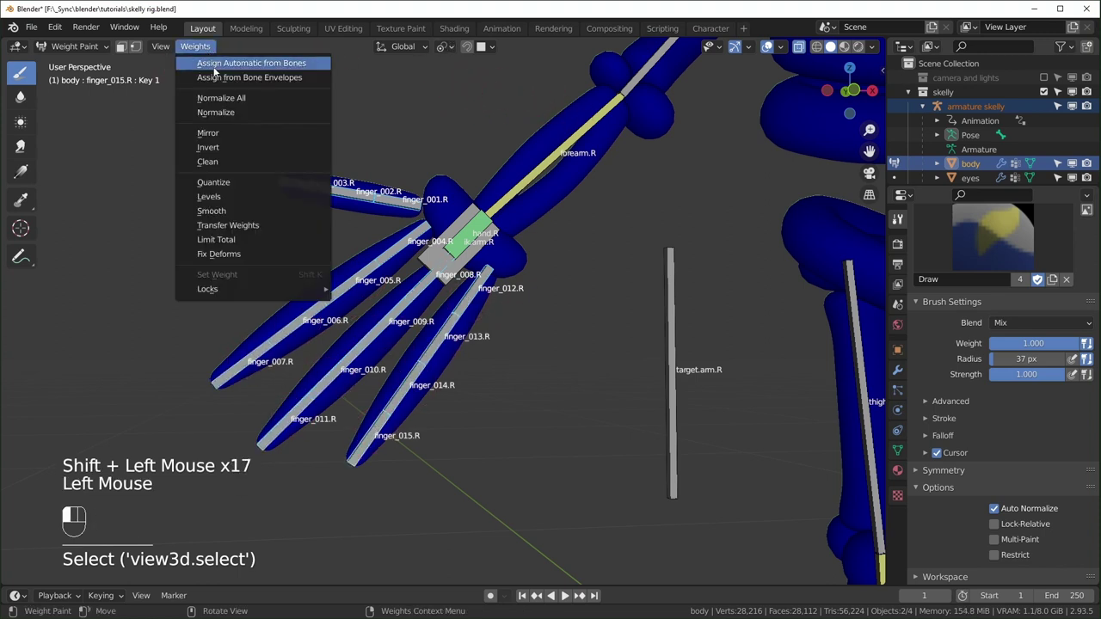
{"action": "left_click", "coordinate": [251, 65]}
Step: Set the pivot point to Individual Origins and test the finger weights by rotating the finger bones about local X, cancelling each rotation
{"action": "scroll", "coordinate": [364, 442], "scroll_direction": "down", "scroll_amount": 3}
{"action": "middle_click_drag", "start_coordinate": [363, 442], "coordinate": [471, 378]}
{"action": "key", "text": "period"}
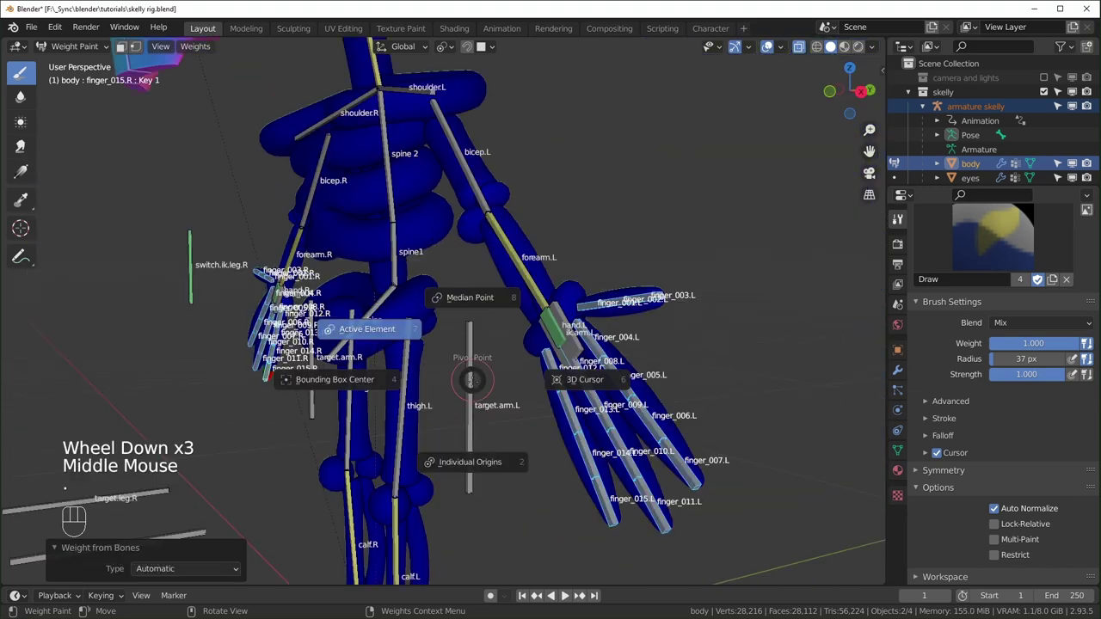
{"action": "left_click", "coordinate": [472, 474]}
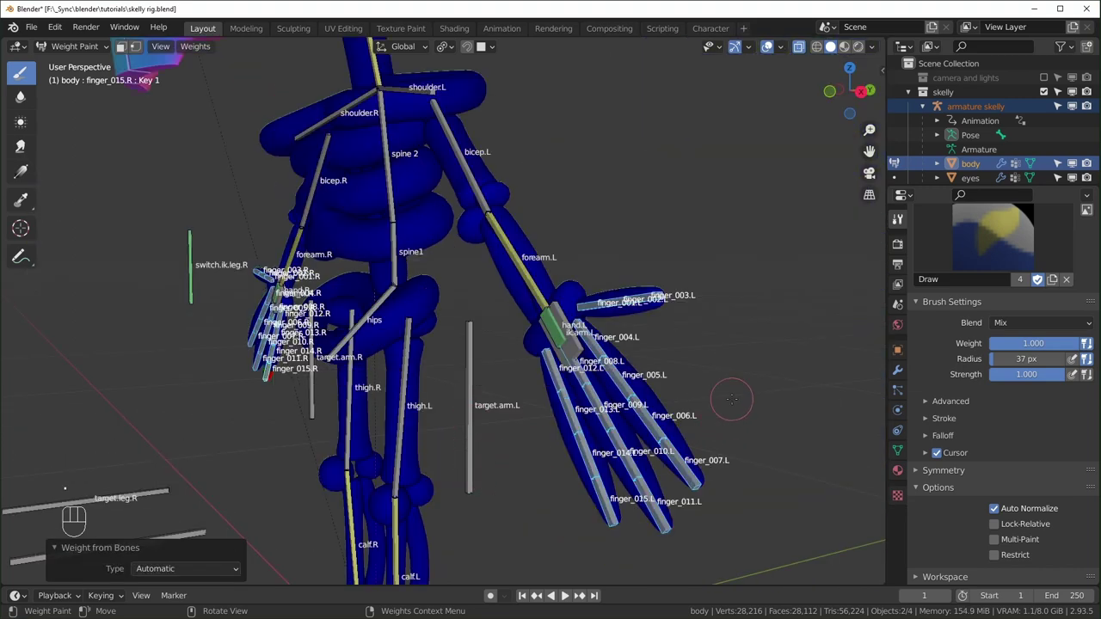
{"action": "key", "text": "r"}
{"action": "key", "text": "x"}
{"action": "key", "text": "x"}
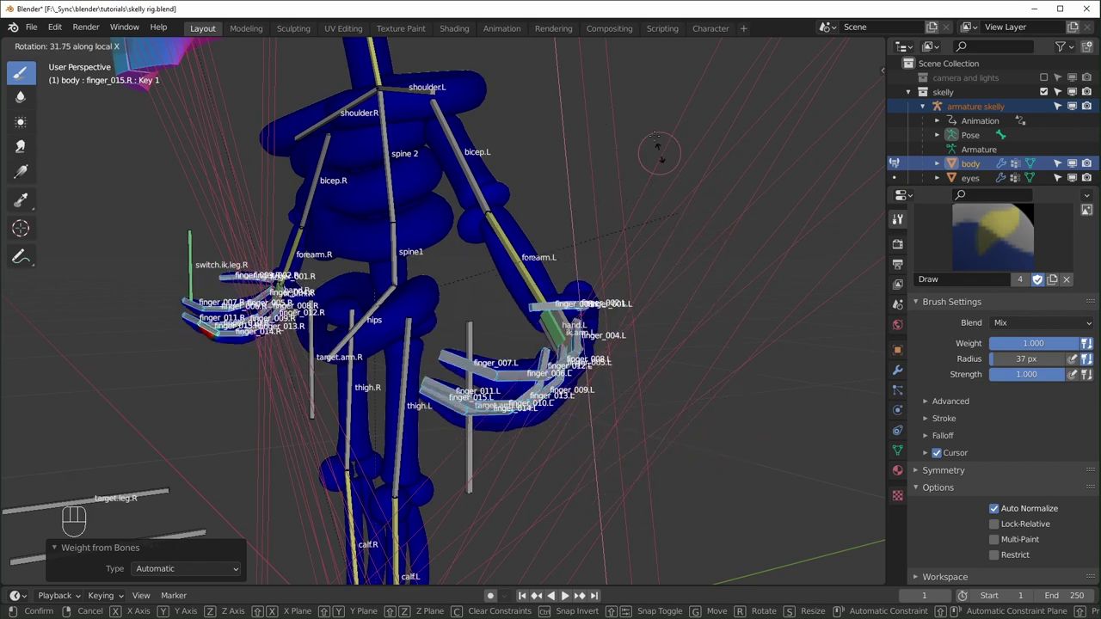
{"action": "right_click", "coordinate": [666, 215]}
{"action": "middle_click_drag", "start_coordinate": [567, 310], "coordinate": [646, 373]}
{"action": "scroll", "coordinate": [561, 394], "scroll_direction": "up", "scroll_amount": 2}
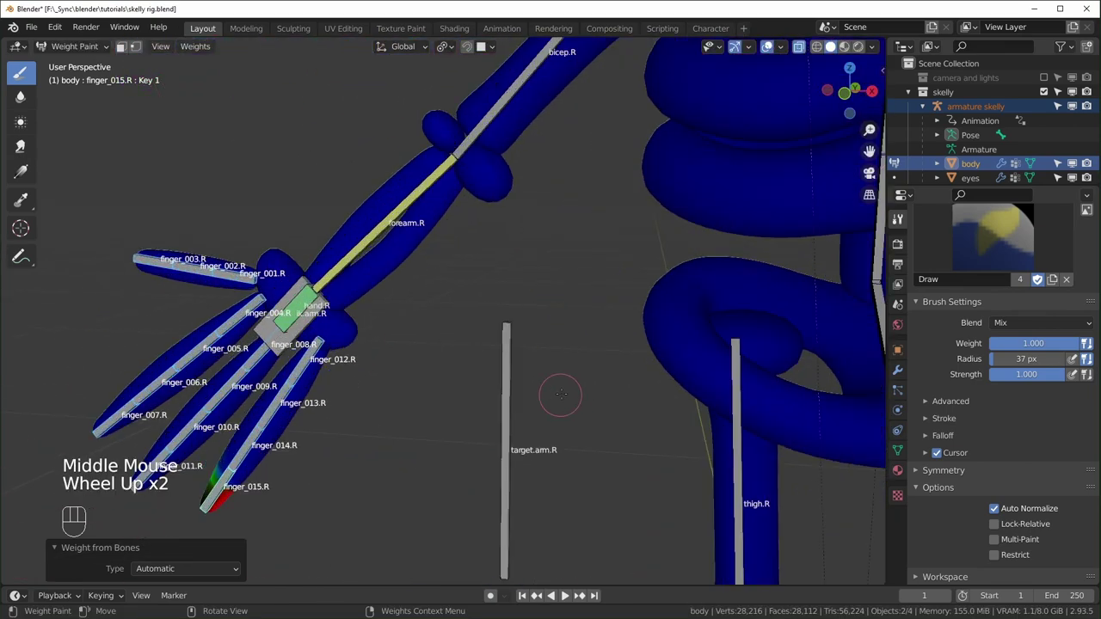
{"action": "key", "text": "r"}
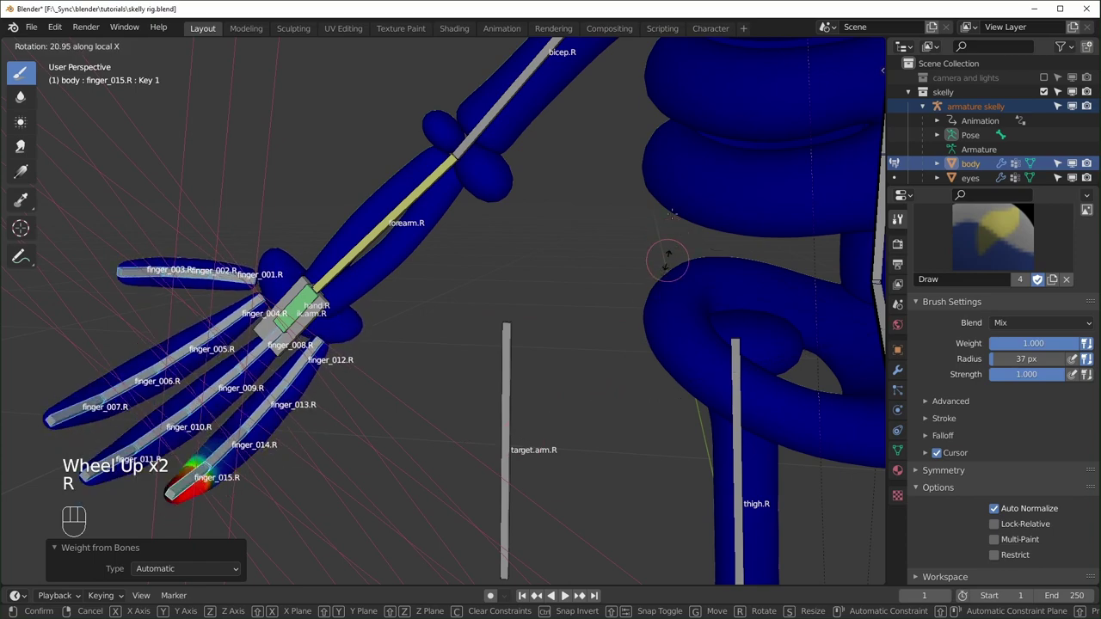
{"action": "left_click", "coordinate": [625, 180]}
Step: Reapply the automatic weights from bones for the selected finger bones of both hands
{"action": "left_click", "coordinate": [195, 45]}
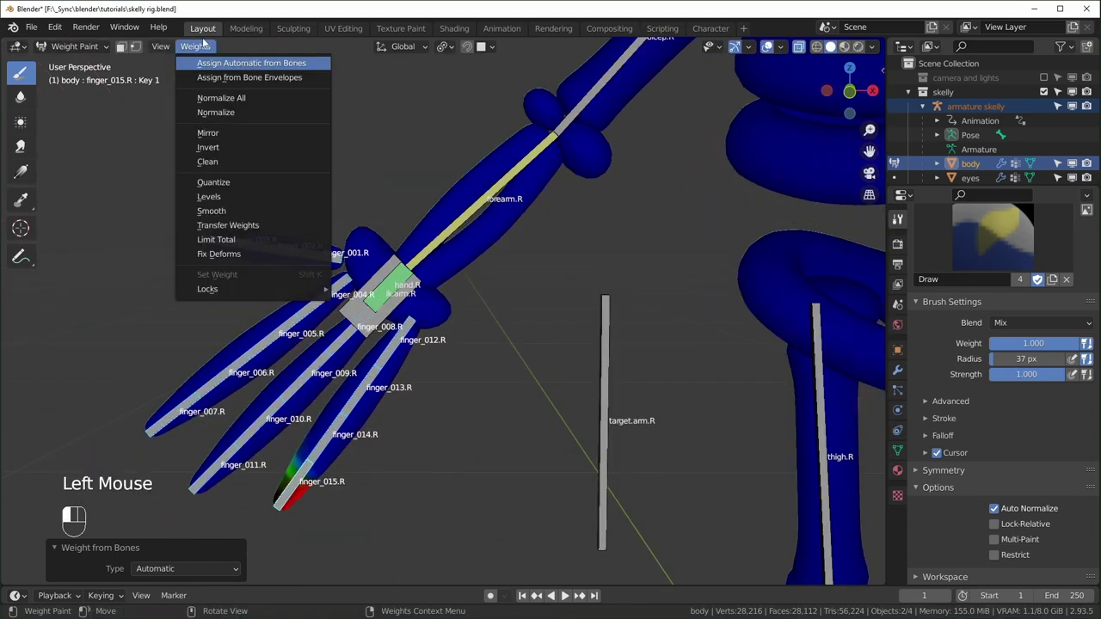
{"action": "left_click", "coordinate": [245, 65]}
{"action": "scroll", "coordinate": [551, 387], "scroll_direction": "down", "scroll_amount": 3}
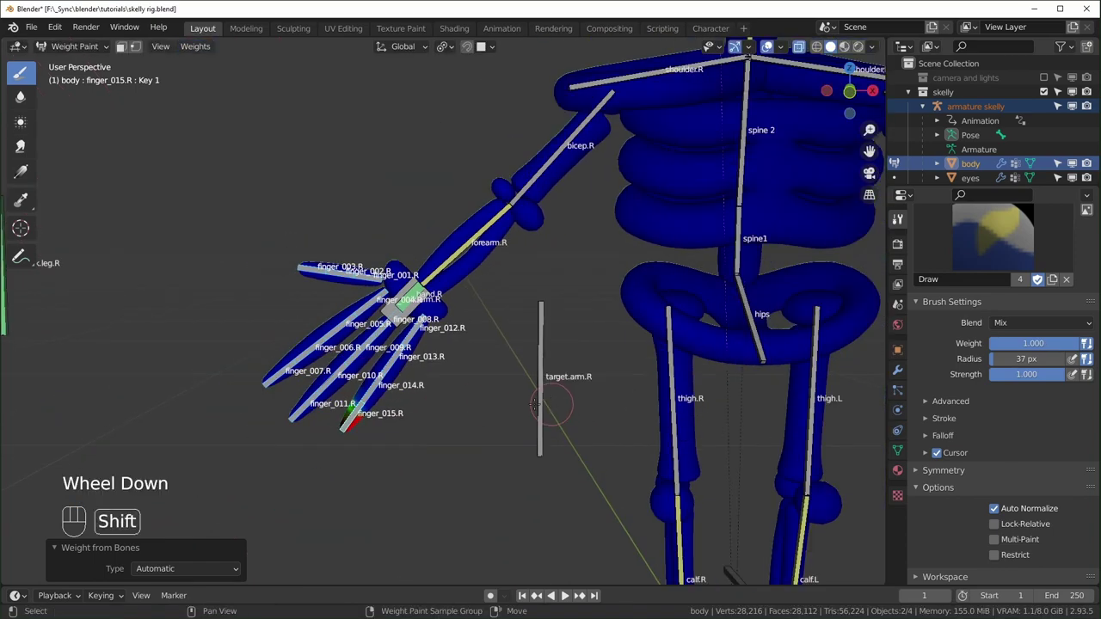
{"action": "middle_click_drag", "start_coordinate": [605, 388], "coordinate": [454, 399], "text": "shift"}
{"action": "middle_click_drag", "start_coordinate": [663, 388], "coordinate": [621, 385]}
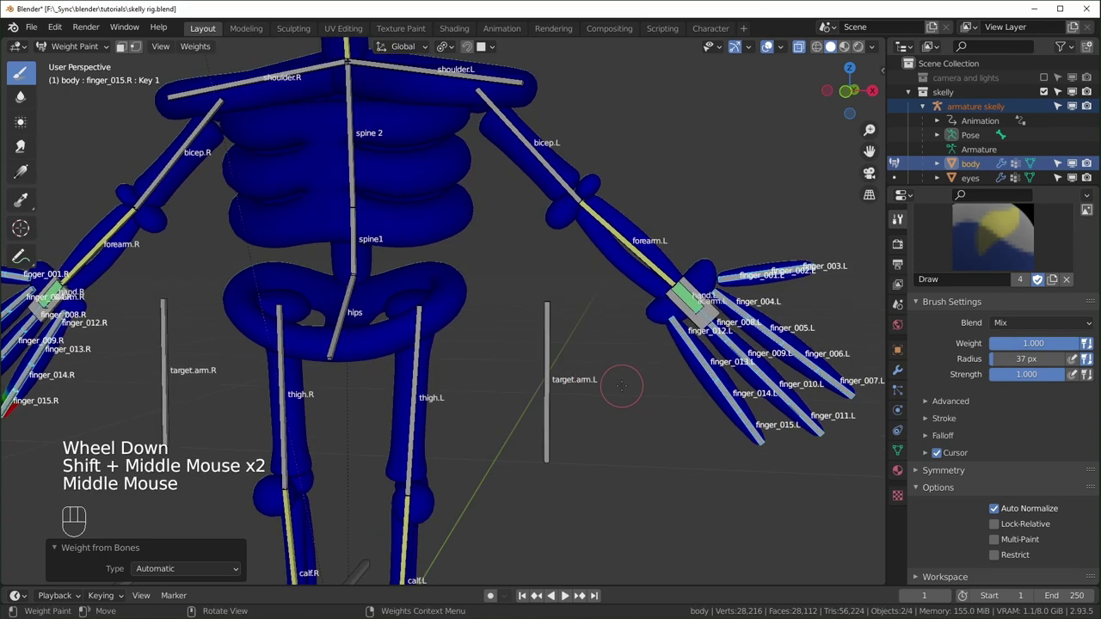
{"action": "scroll", "coordinate": [621, 386], "scroll_direction": "down", "scroll_amount": 2}
{"action": "scroll", "coordinate": [616, 347], "scroll_direction": "up", "scroll_amount": 1}
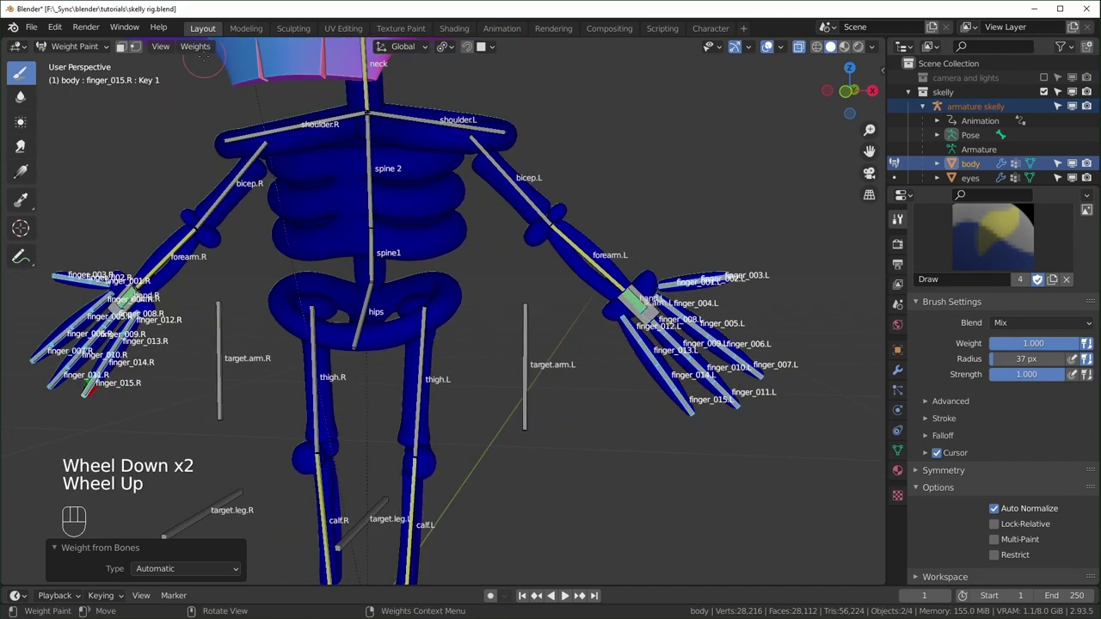
{"action": "left_click", "coordinate": [54, 28]}
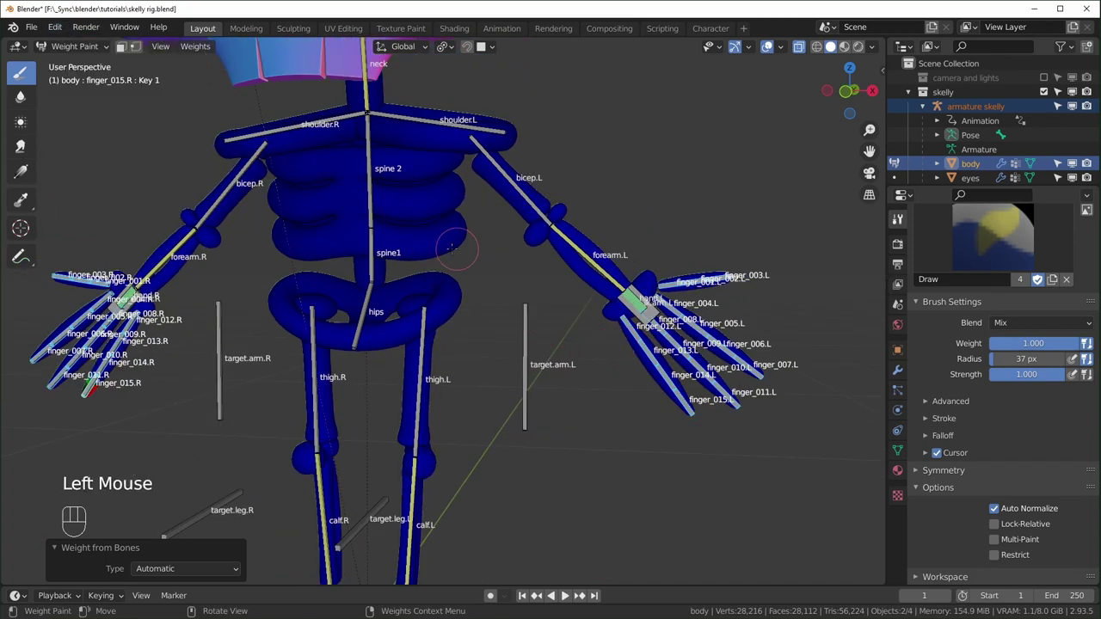
Step: Leave Weight Paint mode on the body and put the skelly armature in Pose Mode
{"action": "key", "text": "ctrl+Tab"}
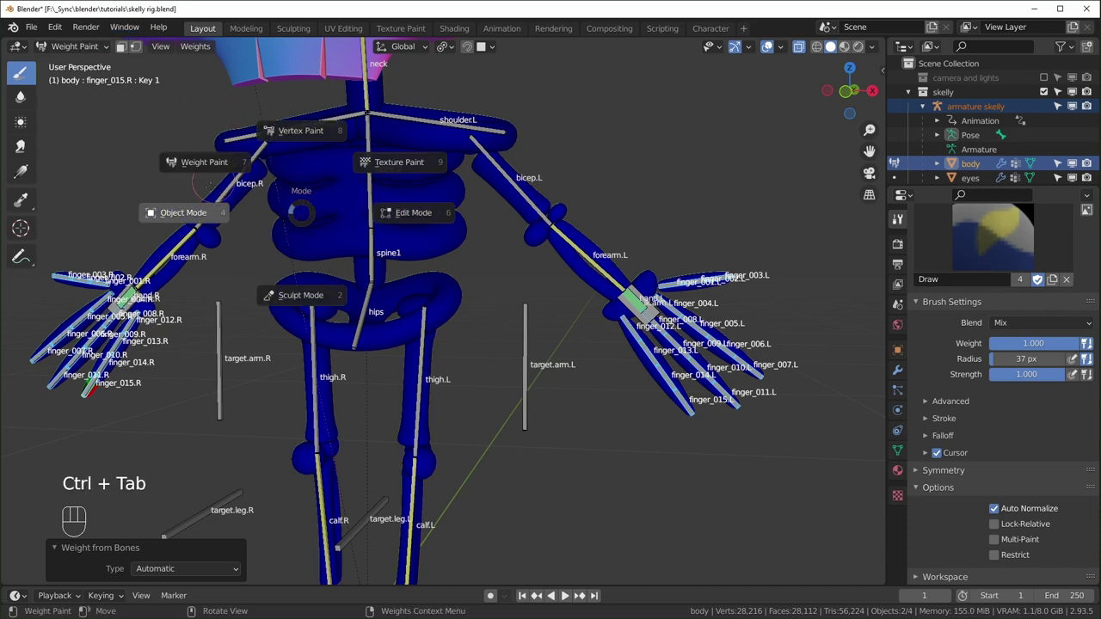
{"action": "left_click", "coordinate": [431, 201]}
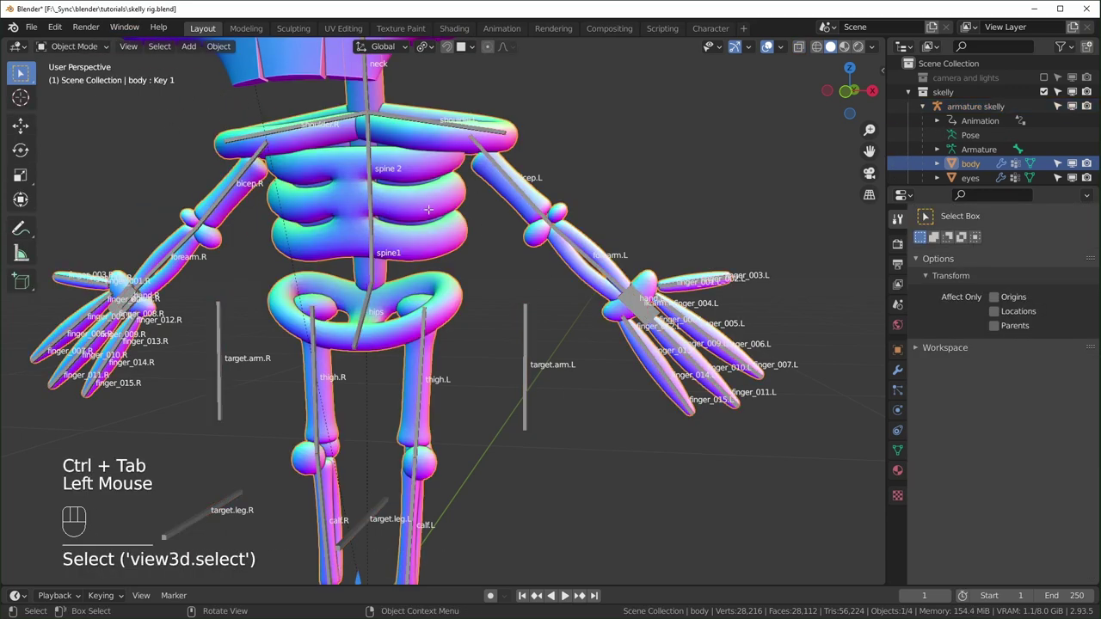
{"action": "key", "text": "Tab"}
{"action": "middle_click_drag", "start_coordinate": [429, 209], "coordinate": [434, 217]}
{"action": "left_click", "coordinate": [897, 450]}
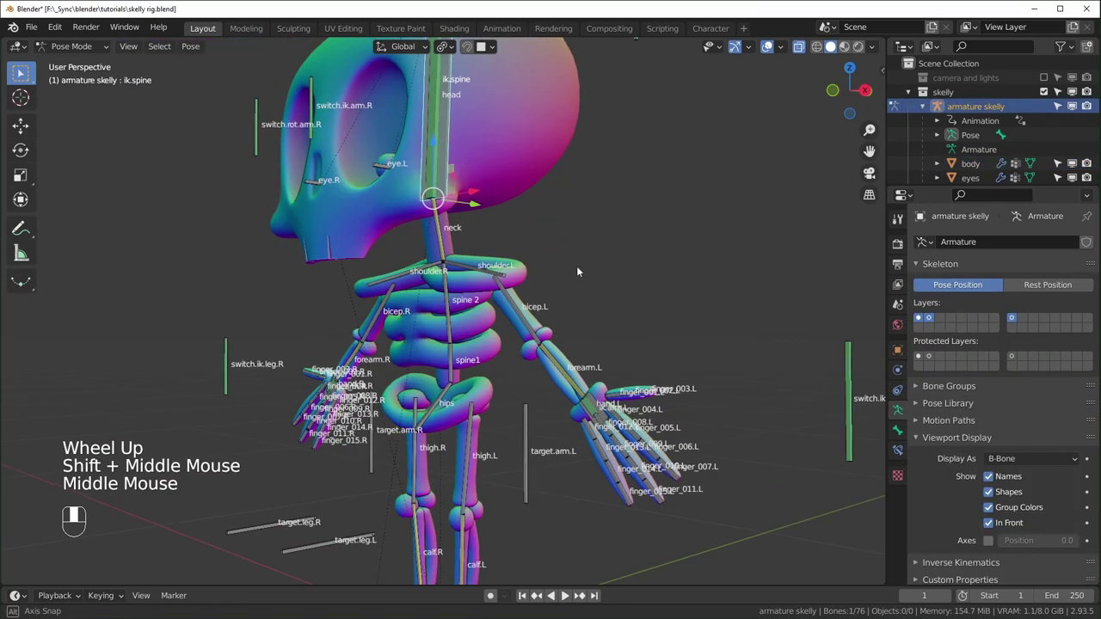
Step: Move the ik.spine bone and examine how the ribs, shoulders and neck deform with the spine
{"action": "middle_click_drag", "start_coordinate": [576, 265], "coordinate": [534, 300]}
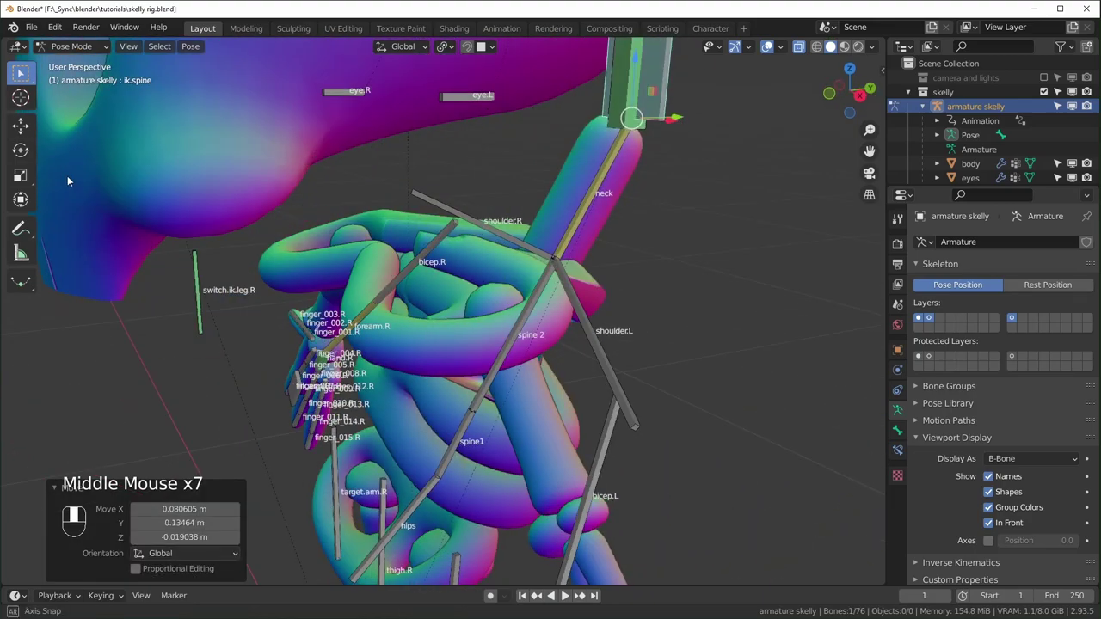
{"action": "middle_click_drag", "start_coordinate": [365, 268], "coordinate": [265, 272]}
{"action": "middle_click_drag", "start_coordinate": [353, 288], "coordinate": [514, 353]}
{"action": "scroll", "coordinate": [351, 331], "scroll_direction": "down", "scroll_amount": 2}
{"action": "scroll", "coordinate": [490, 298], "scroll_direction": "up", "scroll_amount": 2}
{"action": "scroll", "coordinate": [525, 349], "scroll_direction": "down", "scroll_amount": 2}
Step: Open the body mesh in Edit Mode and bring the hips and spine groups into view in its vertex group list
{"action": "key", "text": "Tab"}
{"action": "key", "text": "ctrl+Tab"}
{"action": "left_click", "coordinate": [517, 353]}
{"action": "key", "text": "Tab"}
{"action": "scroll", "coordinate": [542, 344], "scroll_direction": "up", "scroll_amount": 2}
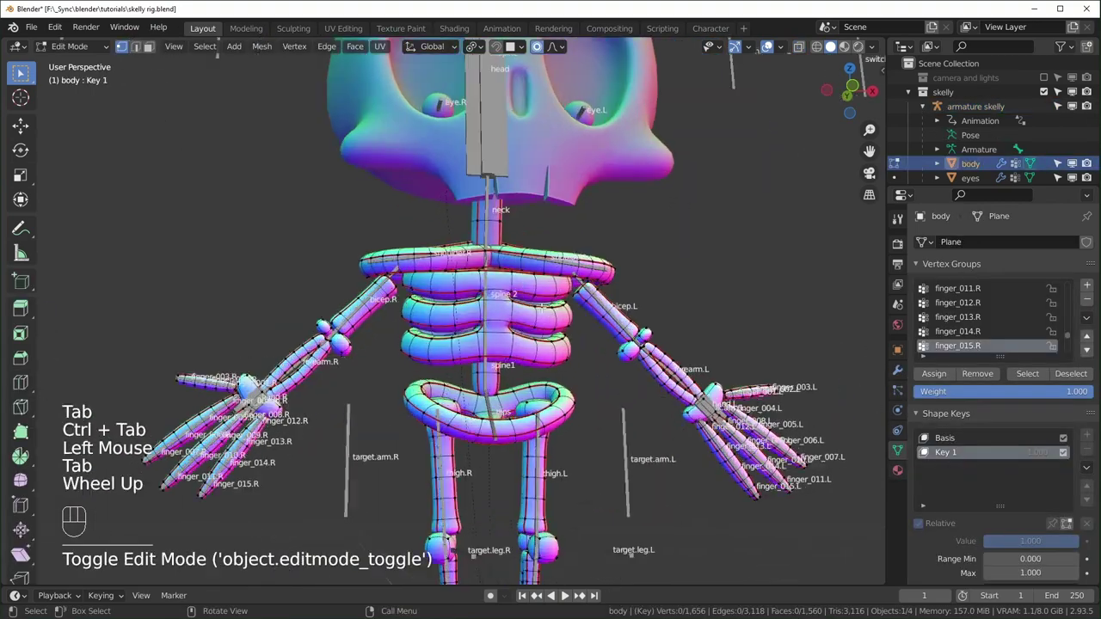
{"action": "middle_click_drag", "start_coordinate": [542, 349], "coordinate": [498, 338]}
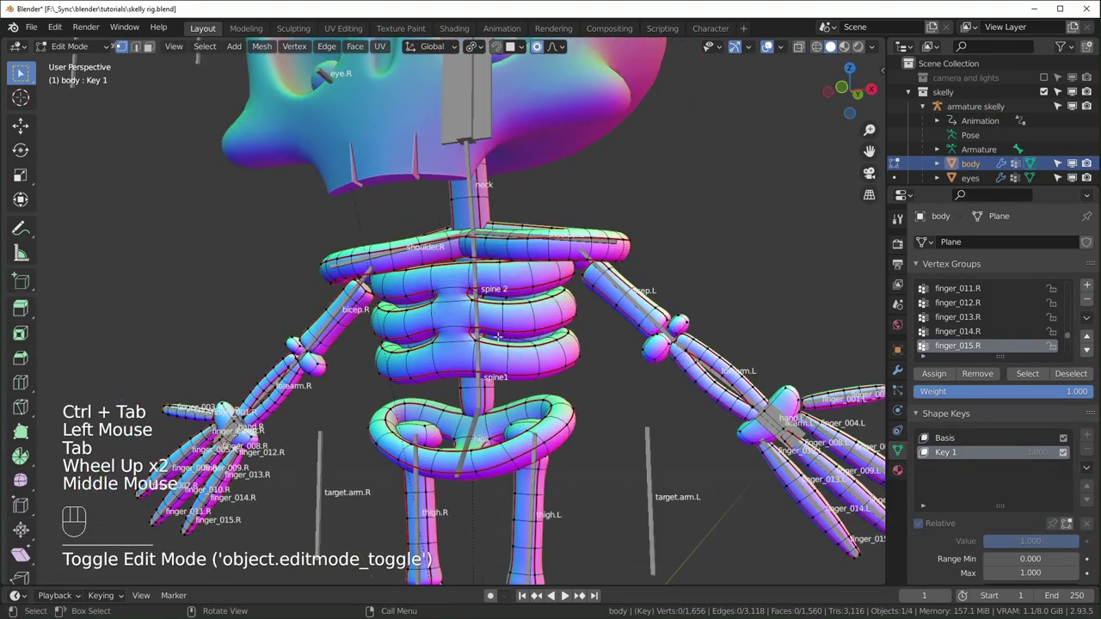
{"action": "scroll", "coordinate": [581, 384], "scroll_direction": "up", "scroll_amount": 1}
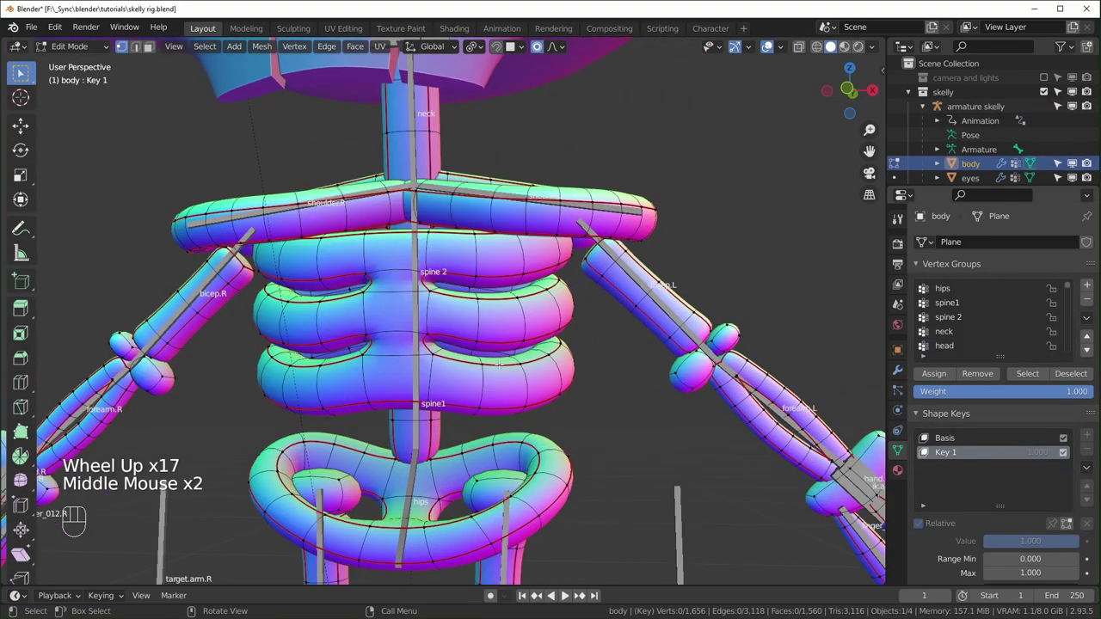
Step: Remove the ribs and both shoulder pieces from the spine1, spine 2 and neck vertex groups, and test the deformation by moving the ik.spine bone
{"action": "key", "text": "l"}
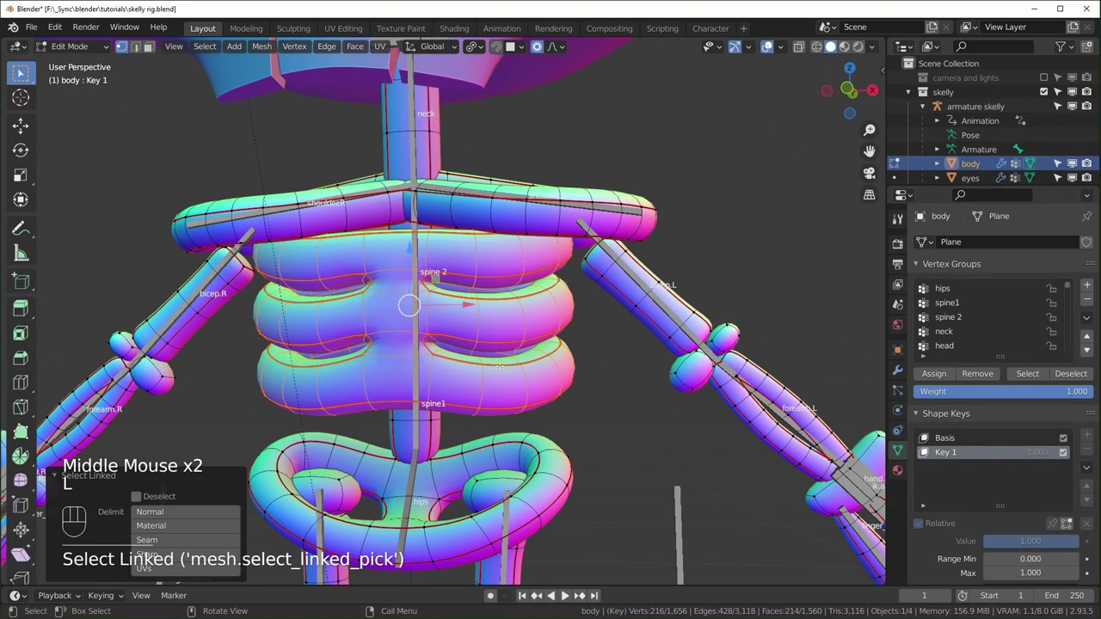
{"action": "key", "text": "l"}
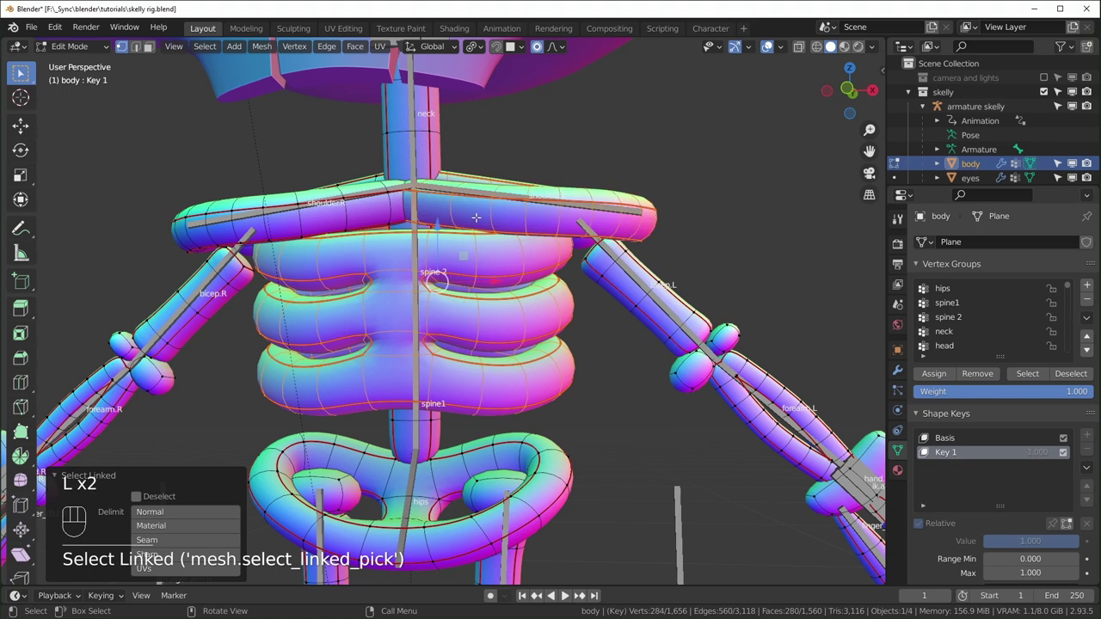
{"action": "key", "text": "l"}
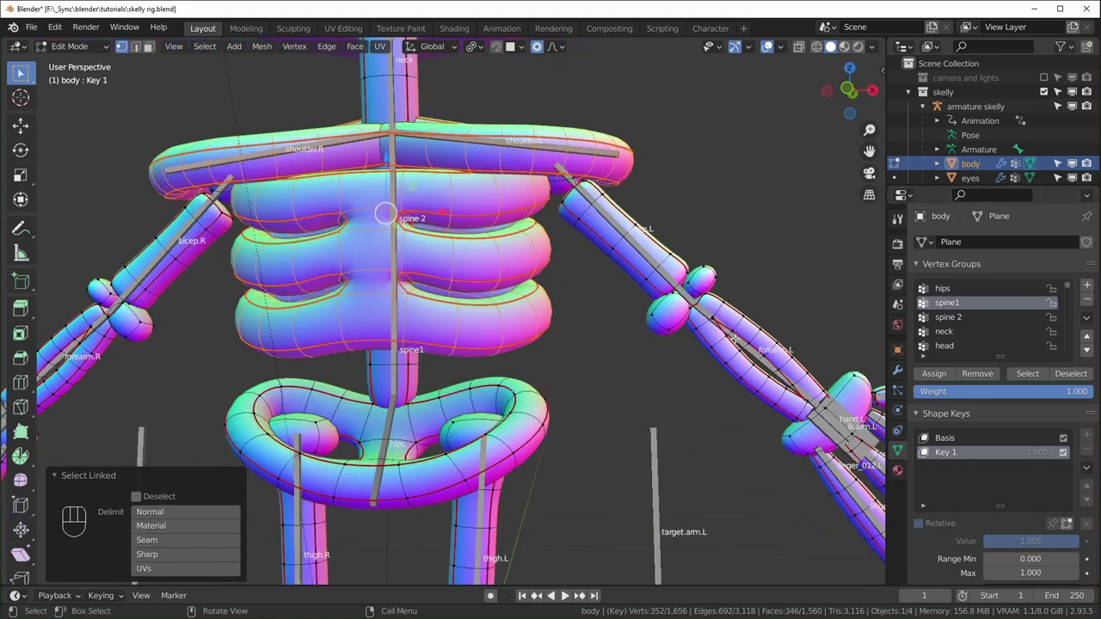
{"action": "left_click", "coordinate": [981, 375]}
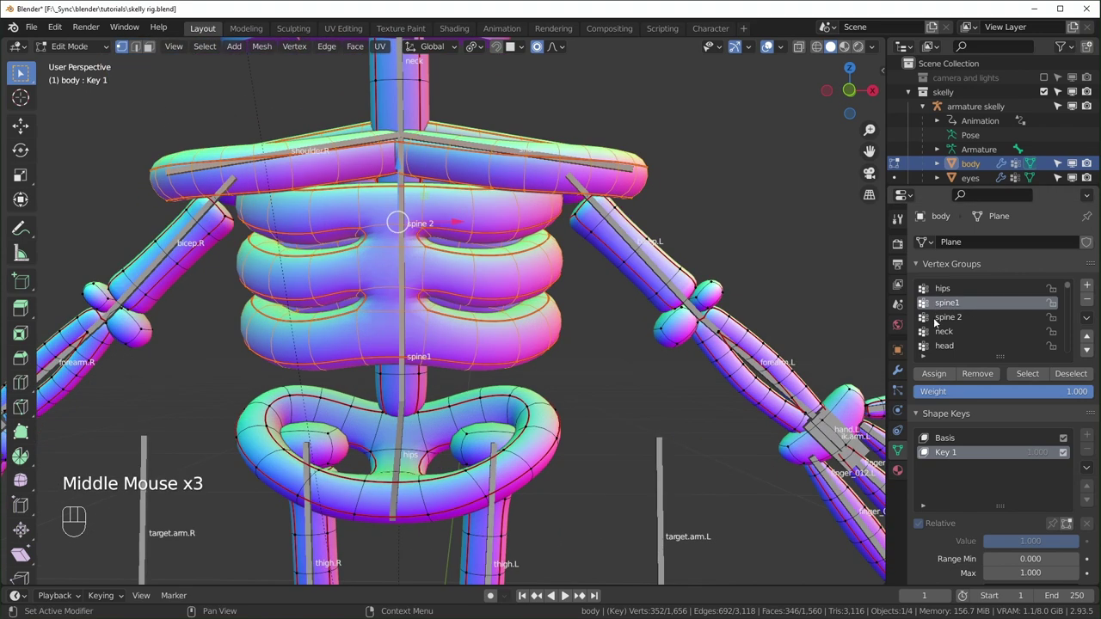
{"action": "left_click", "coordinate": [957, 317]}
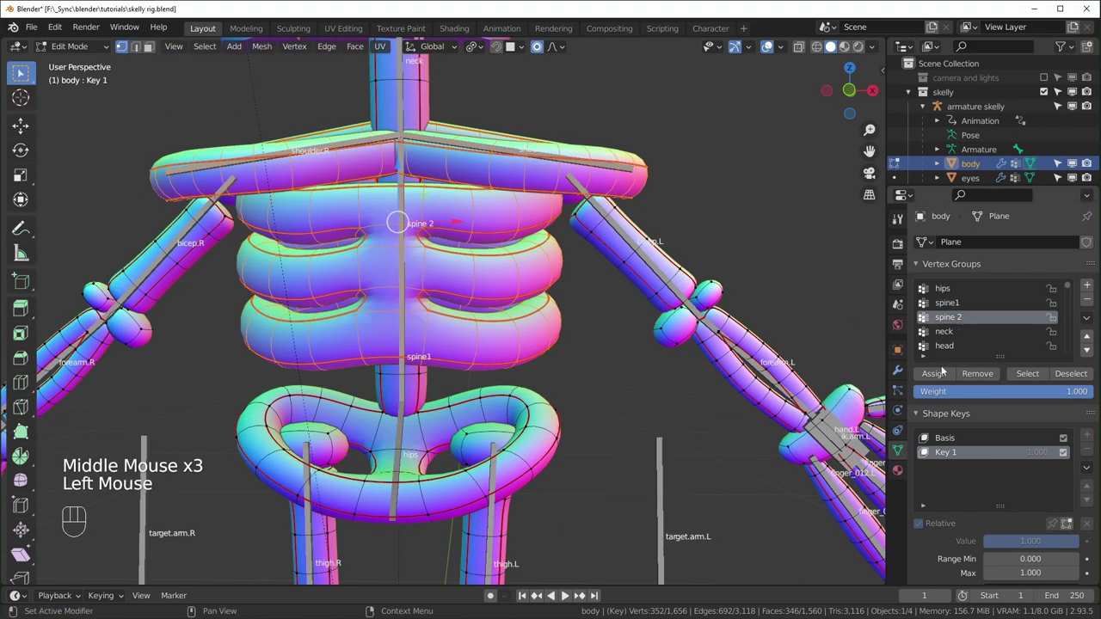
{"action": "left_click", "coordinate": [984, 374]}
{"action": "left_click", "coordinate": [946, 331]}
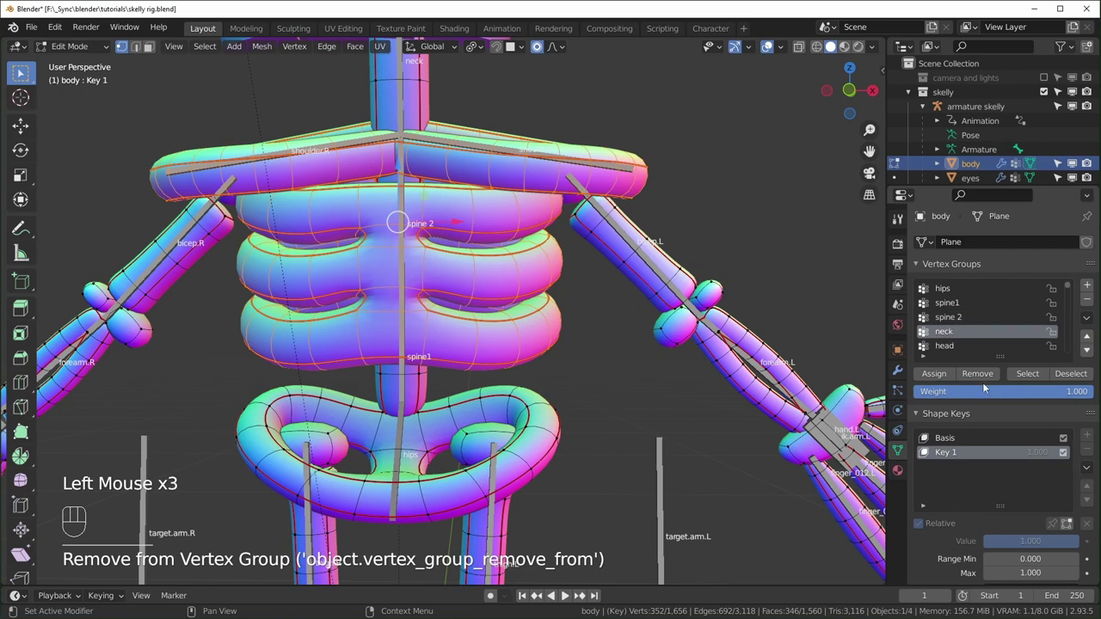
{"action": "key", "text": "g"}
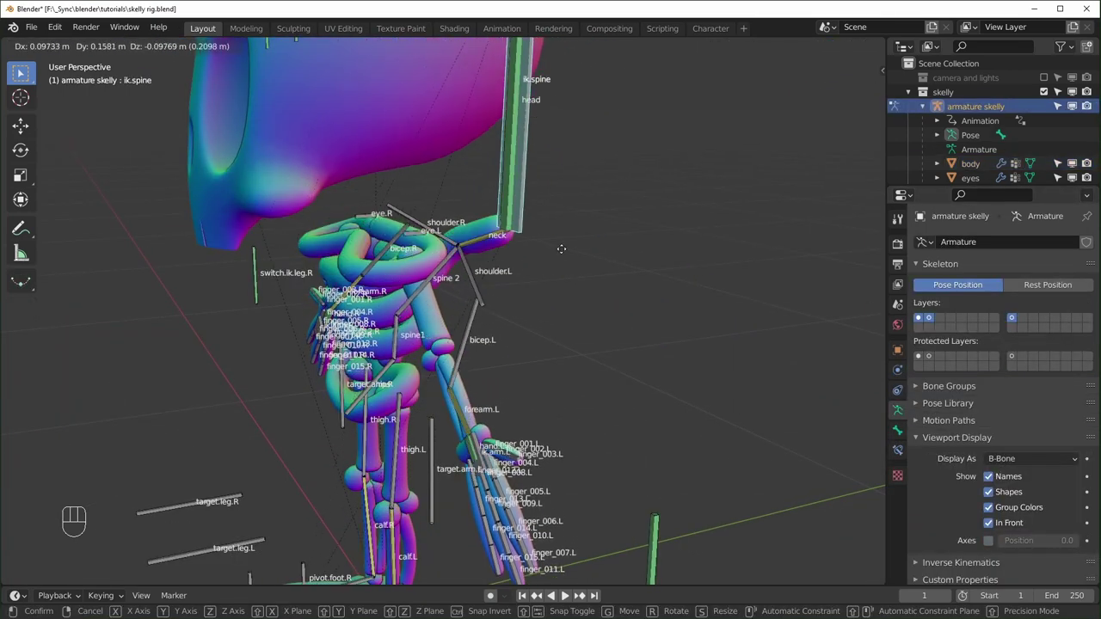
{"action": "middle_click", "coordinate": [516, 258]}
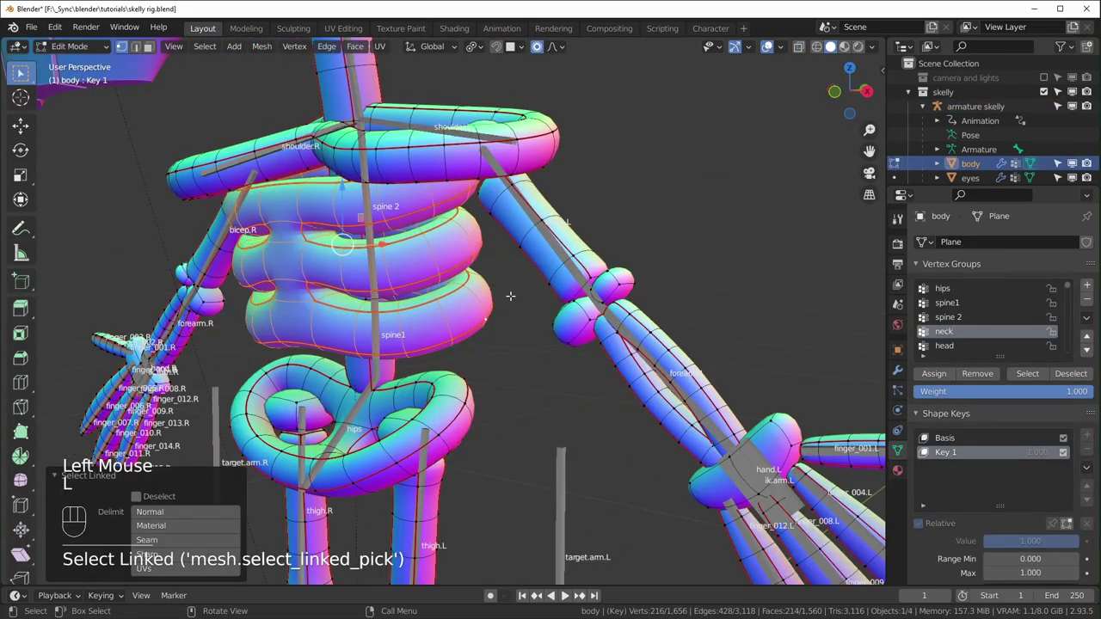
Step: Assign the selected rib cage to the spine 2 vertex group and clear the selection
{"action": "middle_click_drag", "start_coordinate": [510, 296], "coordinate": [317, 294]}
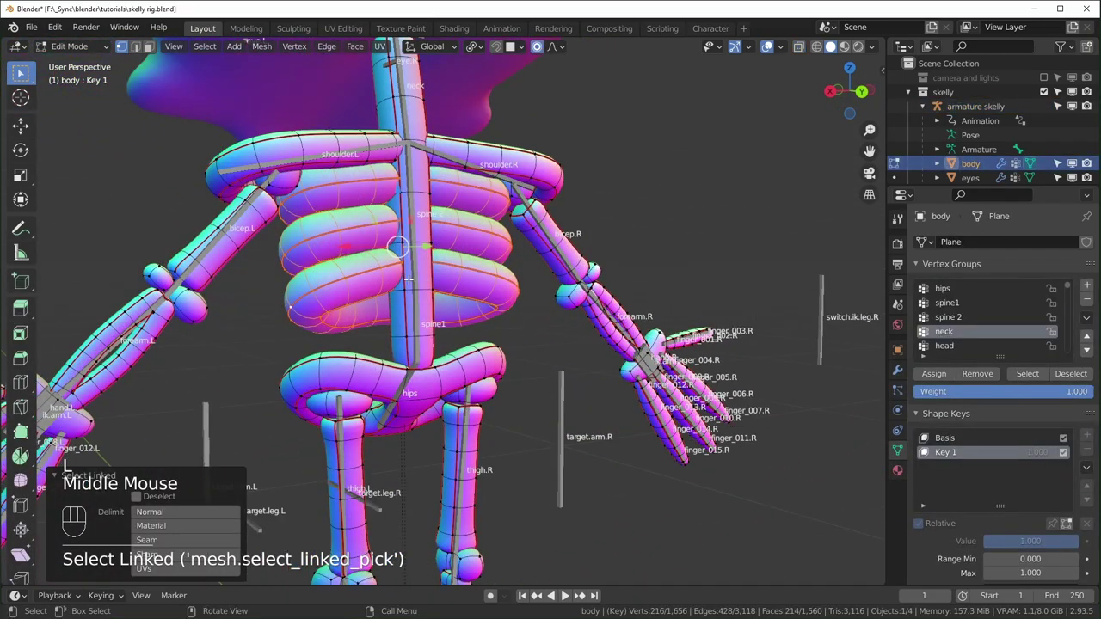
{"action": "middle_click_drag", "start_coordinate": [408, 280], "coordinate": [498, 286]}
{"action": "left_click", "coordinate": [947, 317]}
{"action": "left_click", "coordinate": [933, 373]}
{"action": "middle_click_drag", "start_coordinate": [526, 380], "coordinate": [519, 379]}
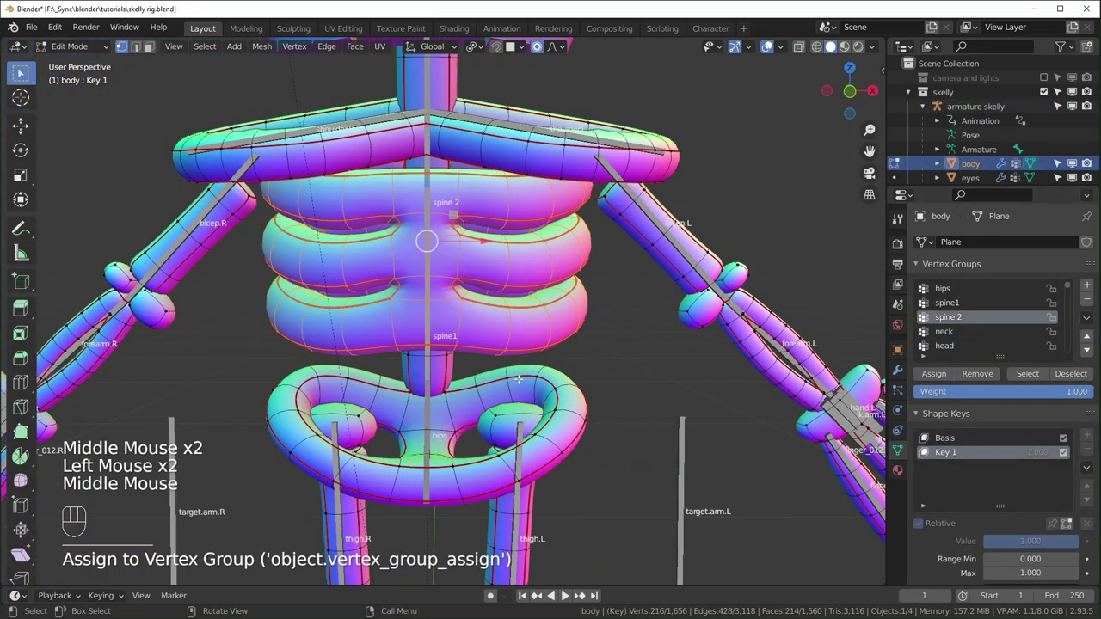
{"action": "key", "text": "alt+a"}
Step: Select the left shoulder piece, filter the vertex groups by "shou" and assign the piece to shoulder.L
{"action": "middle_click_drag", "start_coordinate": [529, 349], "coordinate": [508, 406], "text": "shift"}
{"action": "key", "text": "l"}
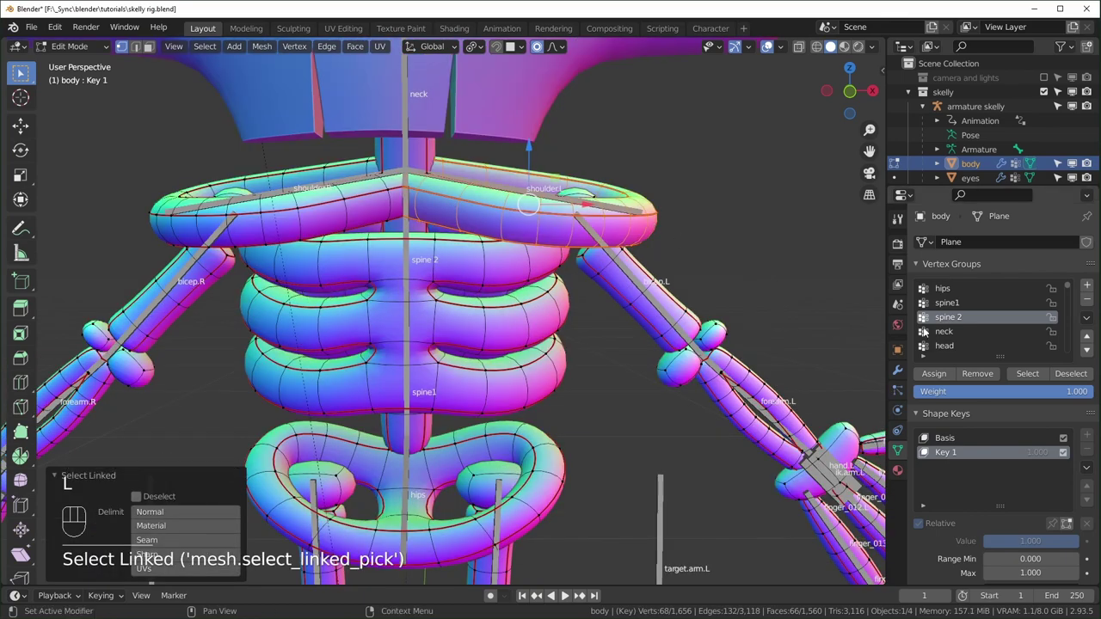
{"action": "middle_click_drag", "start_coordinate": [645, 215], "coordinate": [550, 254]}
{"action": "scroll", "coordinate": [985, 339], "scroll_direction": "down", "scroll_amount": 1}
{"action": "scroll", "coordinate": [985, 339], "scroll_direction": "up", "scroll_amount": 1}
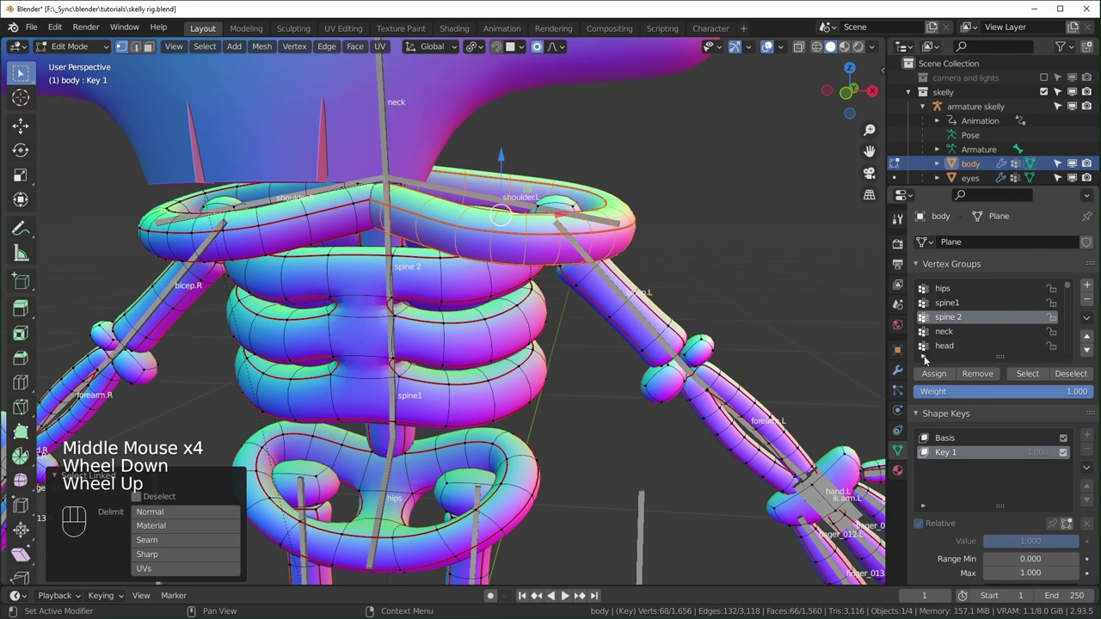
{"action": "left_click", "coordinate": [924, 358]}
{"action": "left_click", "coordinate": [937, 371]}
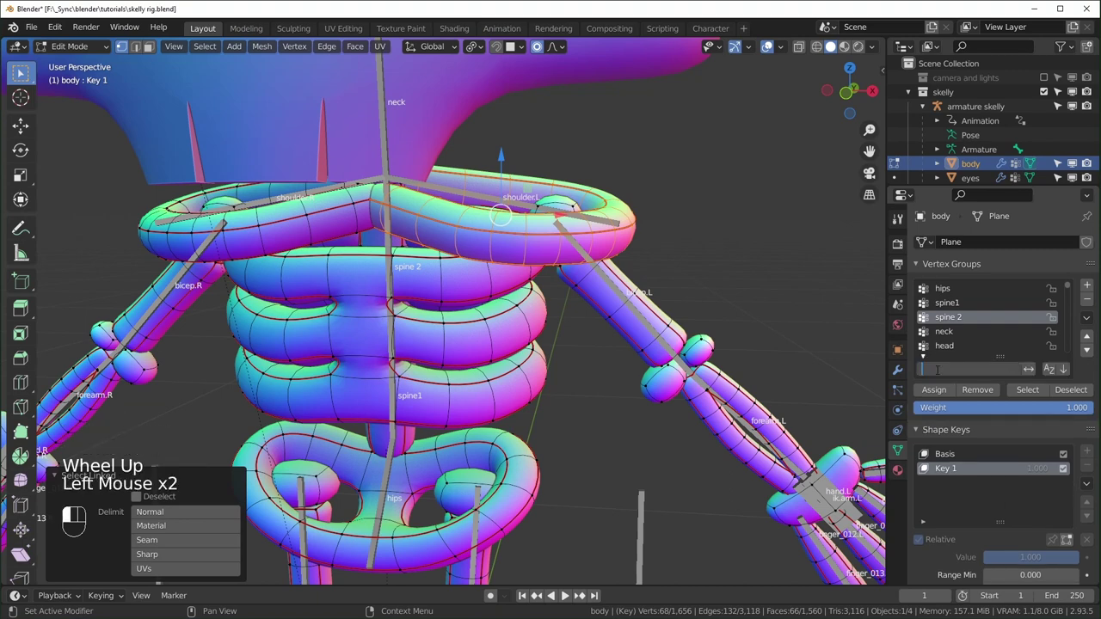
{"action": "type", "text": "shou"}
{"action": "key", "text": "Return"}
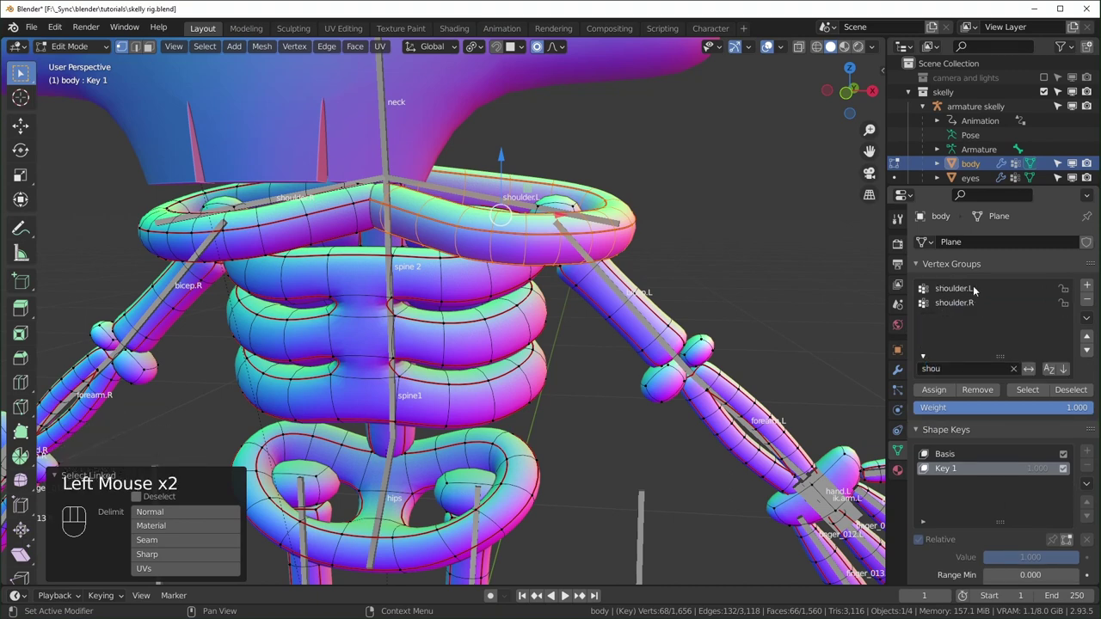
{"action": "left_click", "coordinate": [976, 291]}
{"action": "left_click", "coordinate": [945, 392]}
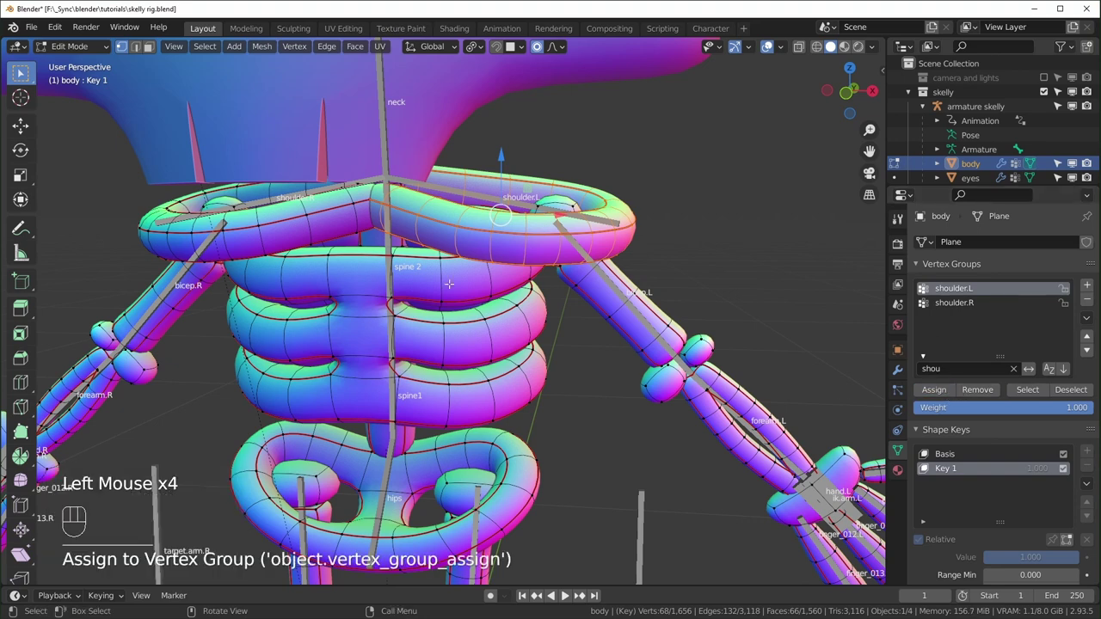
Step: Select only the right shoulder piece, assign it to the shoulder.R vertex group and clear the selection
{"action": "key", "text": "alt+a"}
{"action": "key", "text": "l"}
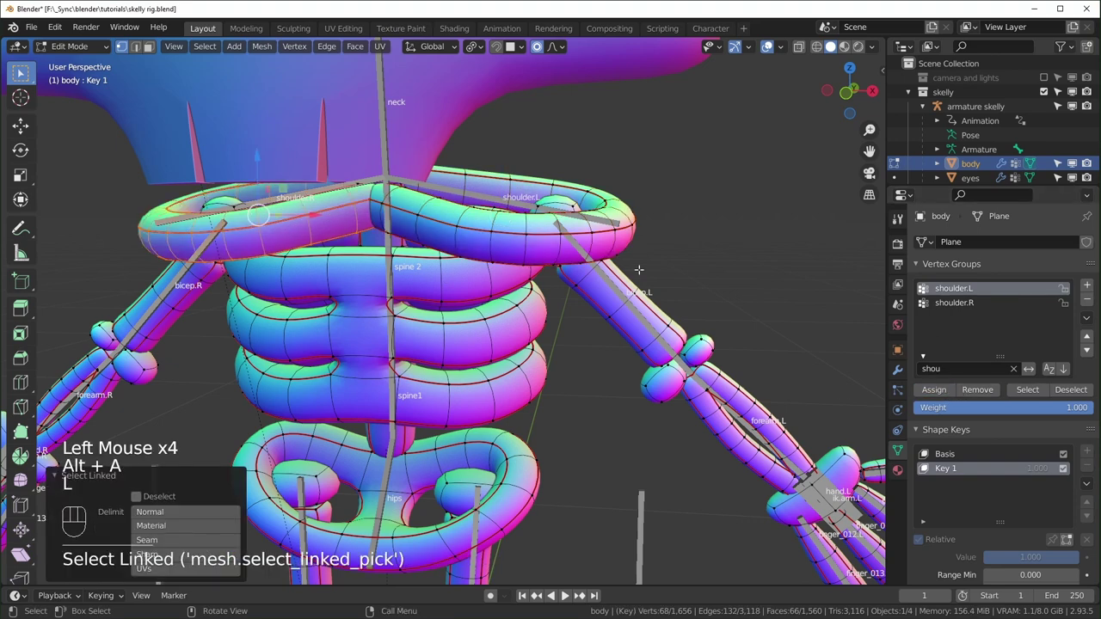
{"action": "left_click", "coordinate": [954, 303]}
{"action": "left_click", "coordinate": [938, 392]}
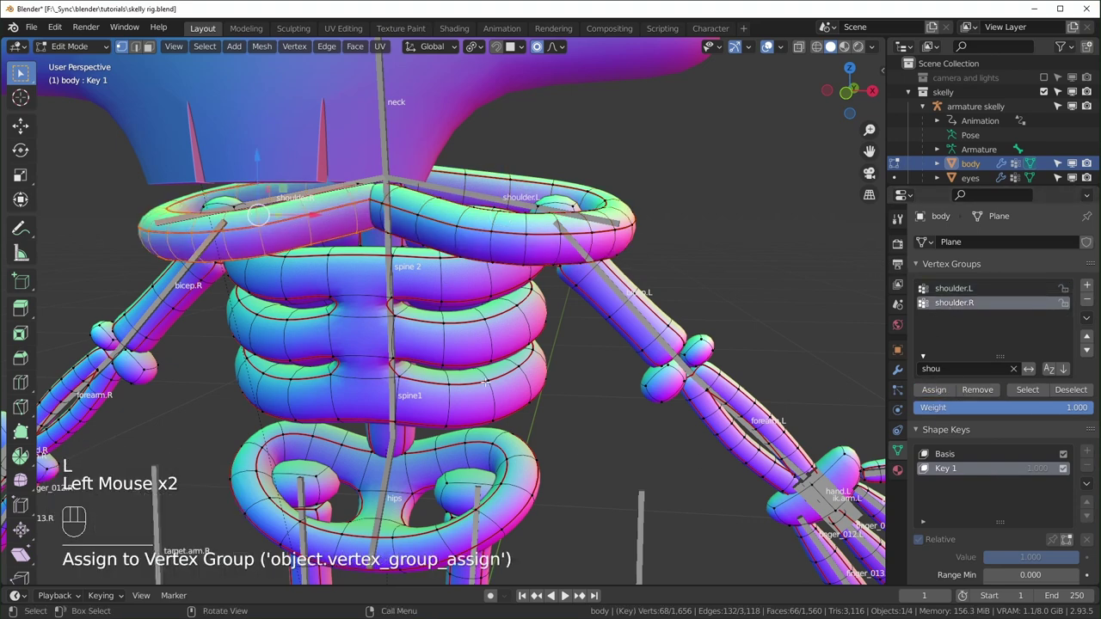
{"action": "key", "text": "alt+a"}
Step: Put the armature in Pose Mode and rotate the shoulder.L and spine 2 bones to examine how the shoulders and ribs follow
{"action": "middle_click_drag", "start_coordinate": [485, 383], "coordinate": [403, 122]}
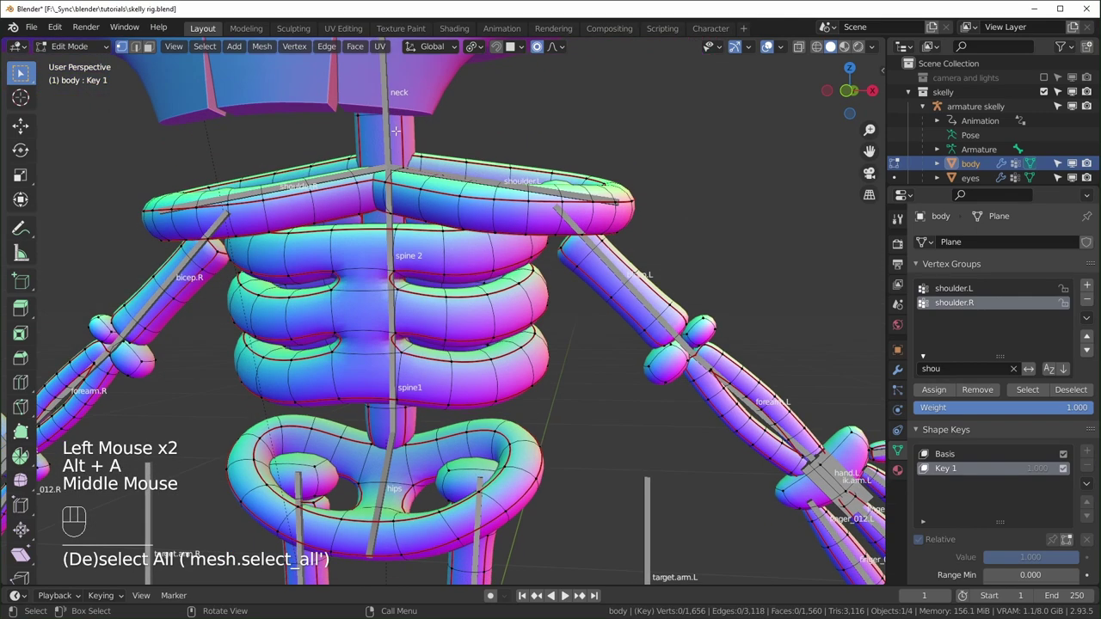
{"action": "key", "text": "Tab"}
{"action": "left_click", "coordinate": [386, 126]}
{"action": "key", "text": "ctrl+Tab"}
{"action": "left_click", "coordinate": [591, 198]}
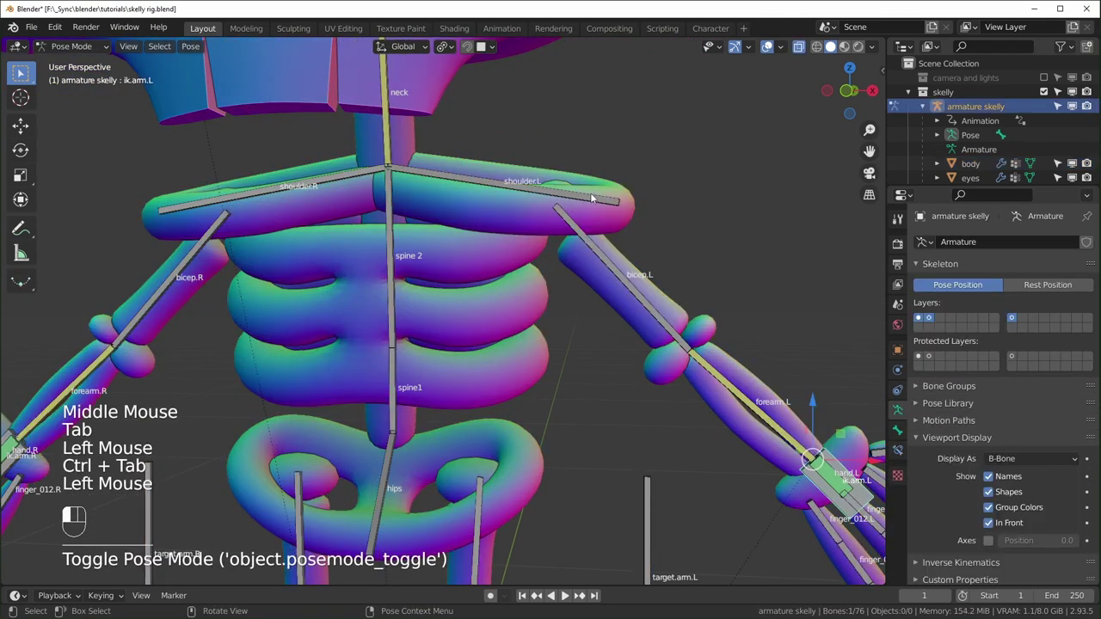
{"action": "key", "text": "r"}
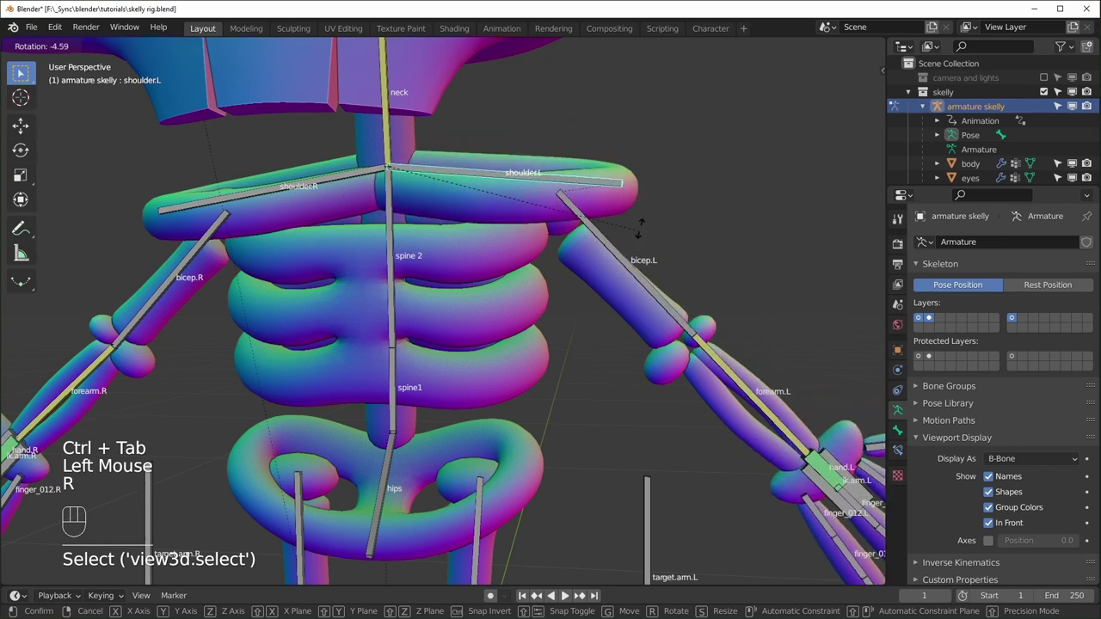
{"action": "right_click", "coordinate": [635, 243]}
{"action": "left_click", "coordinate": [392, 274]}
{"action": "key", "text": "r"}
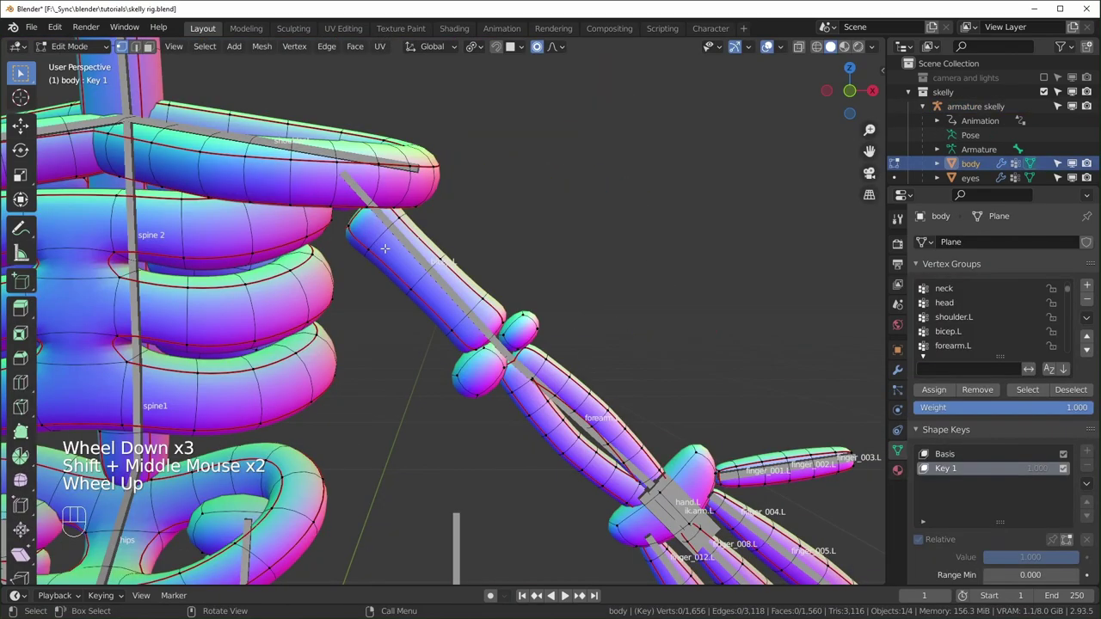
Step: Select the left upper arm with its shoulder ball in the body's Edit Mode and assign both to the bicep.L vertex group
{"action": "middle_click_drag", "start_coordinate": [384, 249], "coordinate": [370, 214]}
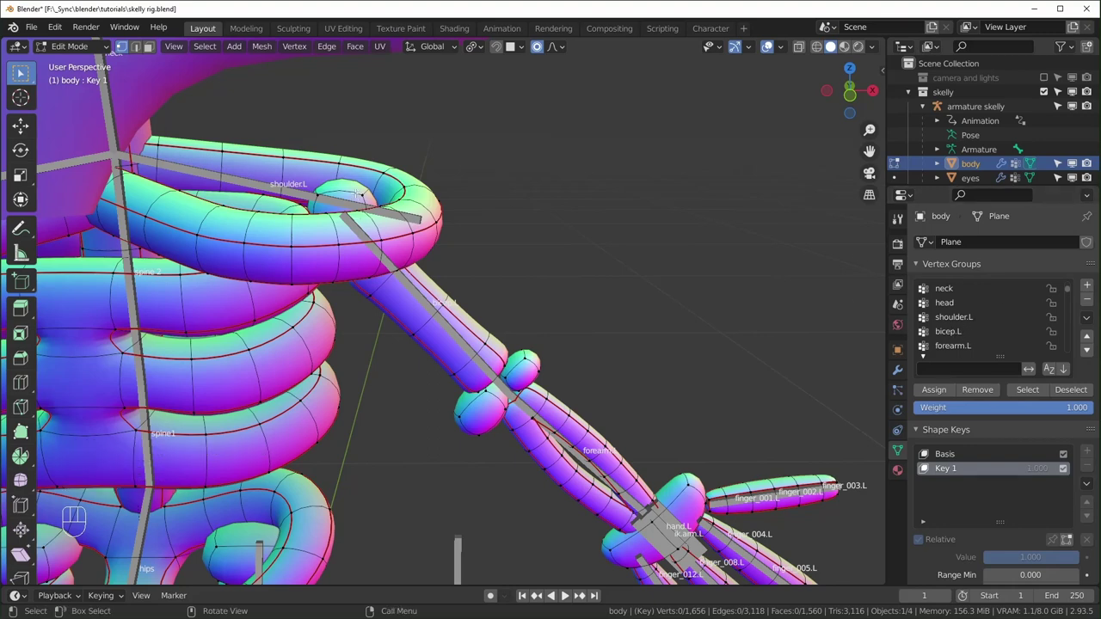
{"action": "key", "text": "l"}
{"action": "key", "text": "l"}
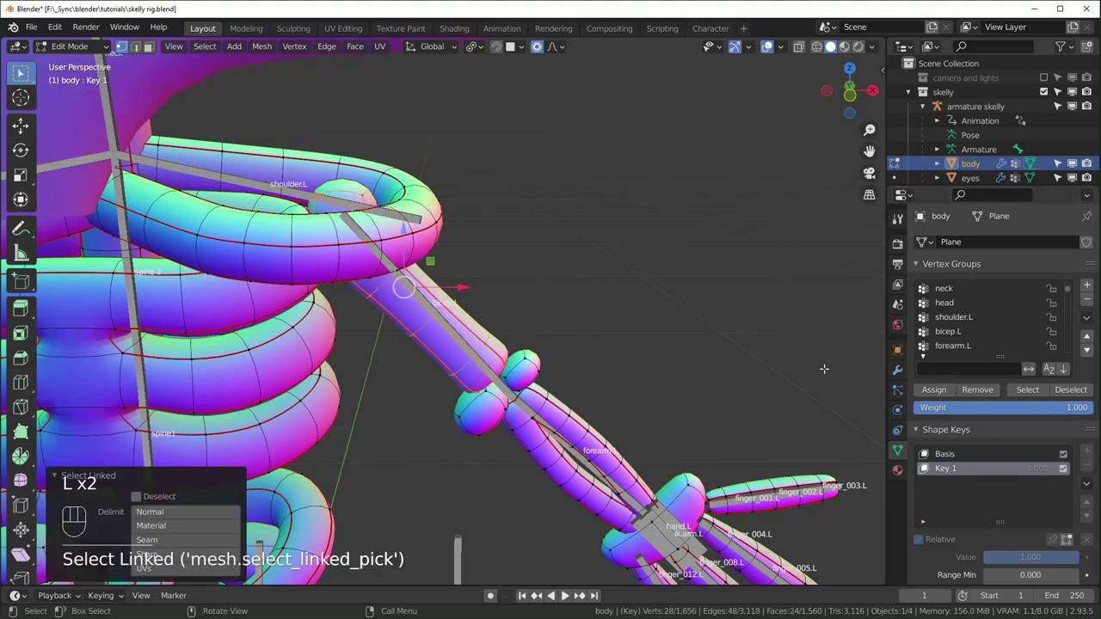
{"action": "left_click", "coordinate": [953, 332]}
{"action": "left_click", "coordinate": [934, 389]}
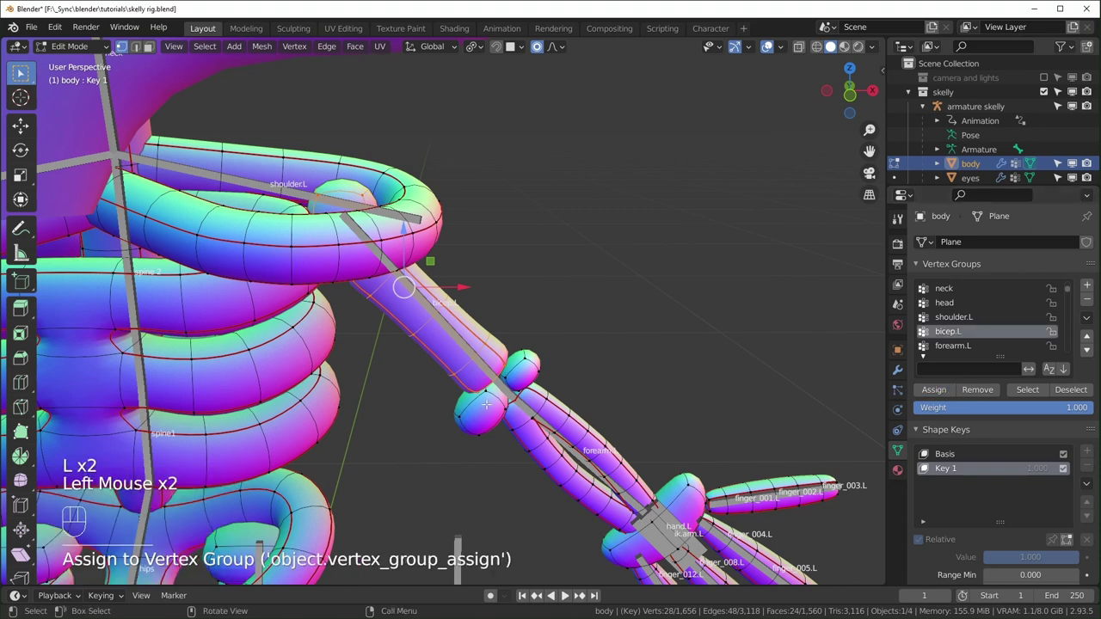
{"action": "key", "text": "alt+a"}
Step: Select the two left forearm pieces and both elbow balls, and assign them to the forearm.L vertex group
{"action": "middle_click_drag", "start_coordinate": [486, 404], "coordinate": [443, 322], "text": "shift"}
{"action": "middle_click_drag", "start_coordinate": [443, 322], "coordinate": [400, 241], "text": "shift"}
{"action": "left_click", "coordinate": [953, 345]}
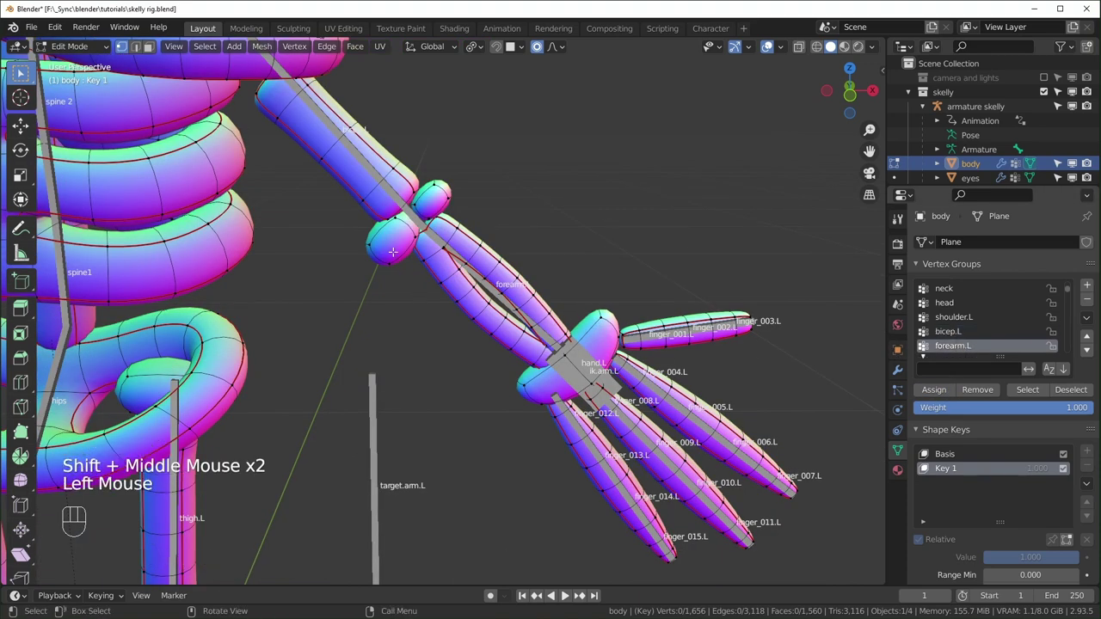
{"action": "key", "text": "l"}
{"action": "key", "text": "l"}
{"action": "key", "text": "l"}
{"action": "key", "text": "l"}
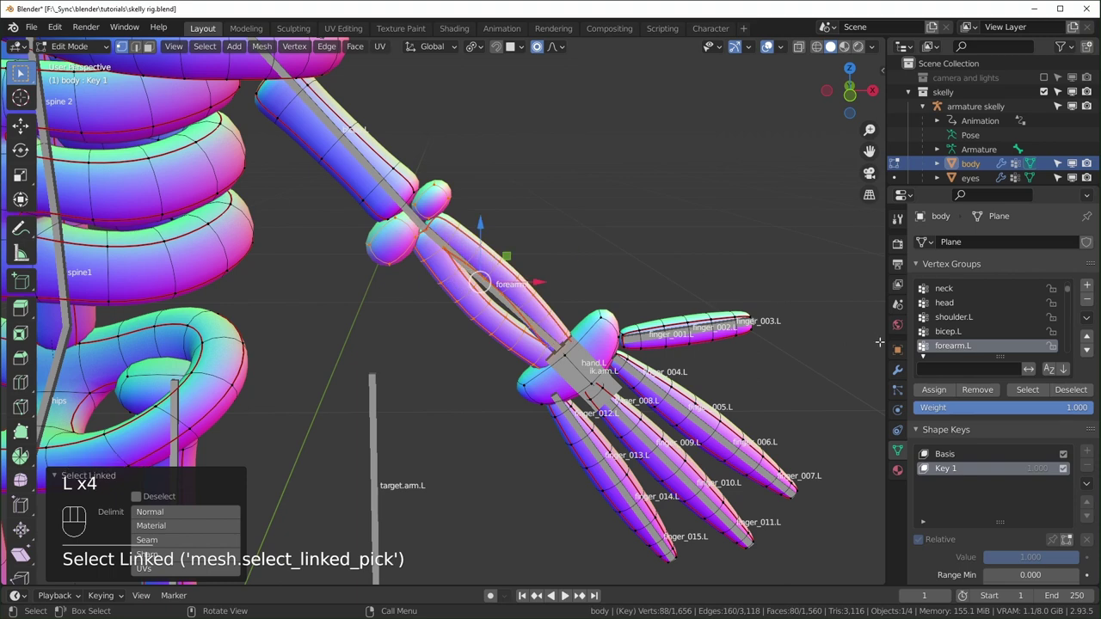
{"action": "left_click", "coordinate": [934, 390]}
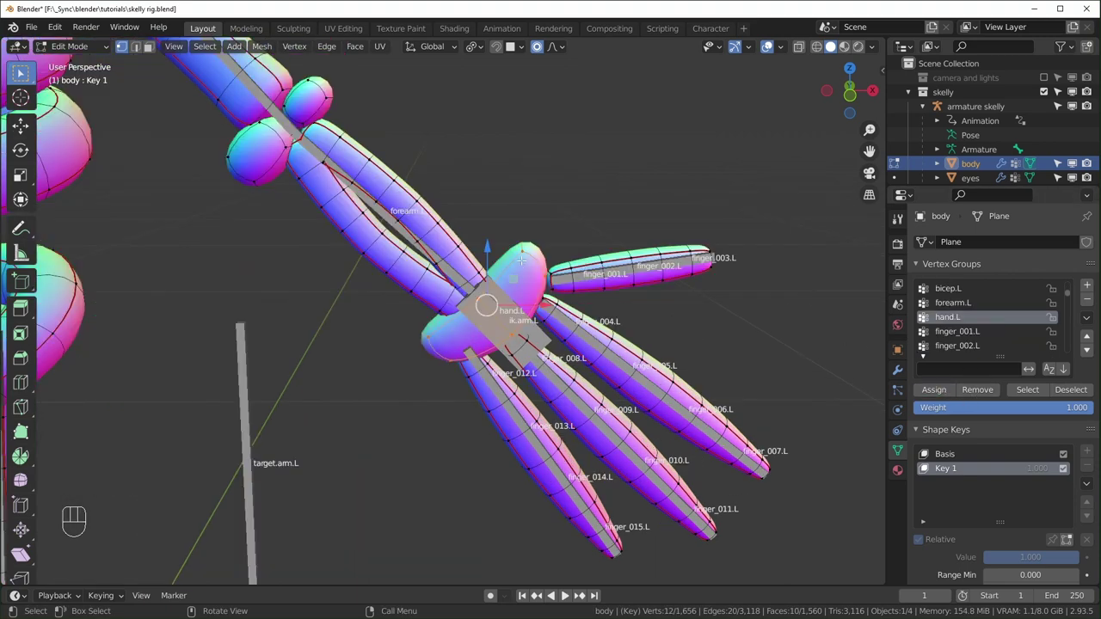
Step: Remove the selected left hand piece from all vertex groups and assign it to hand.L
{"action": "left_click", "coordinate": [1085, 320]}
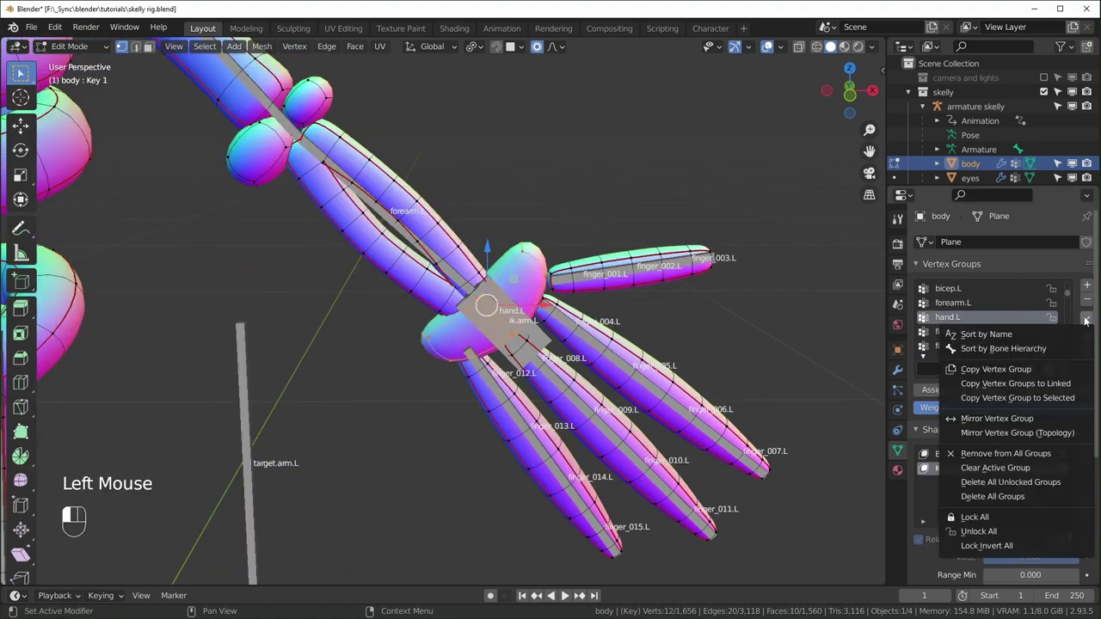
{"action": "left_click", "coordinate": [998, 454]}
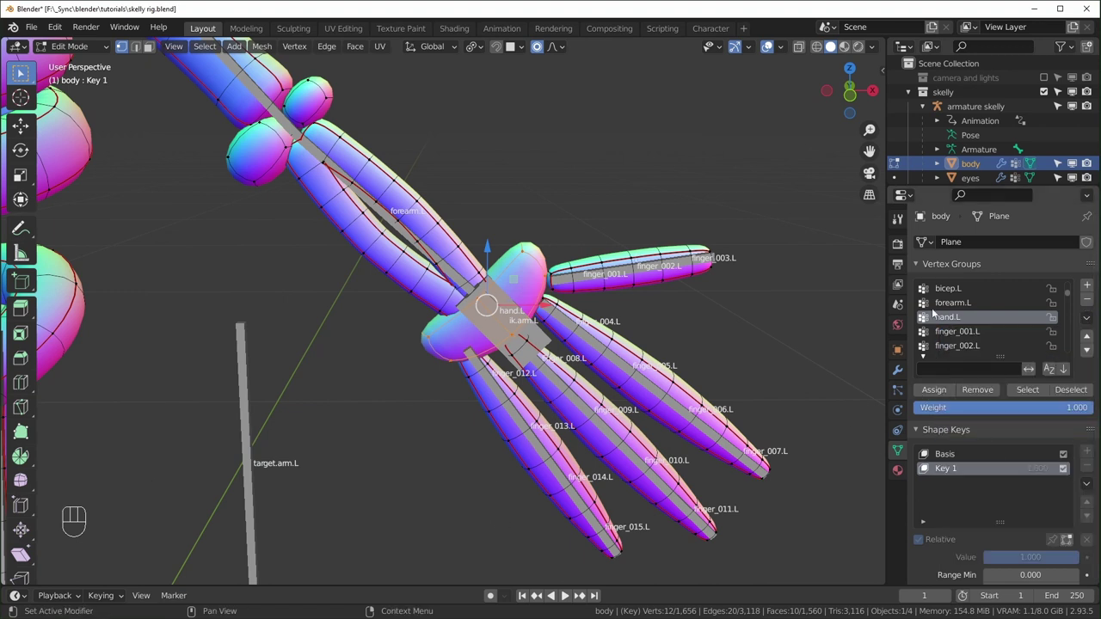
{"action": "left_click", "coordinate": [938, 392]}
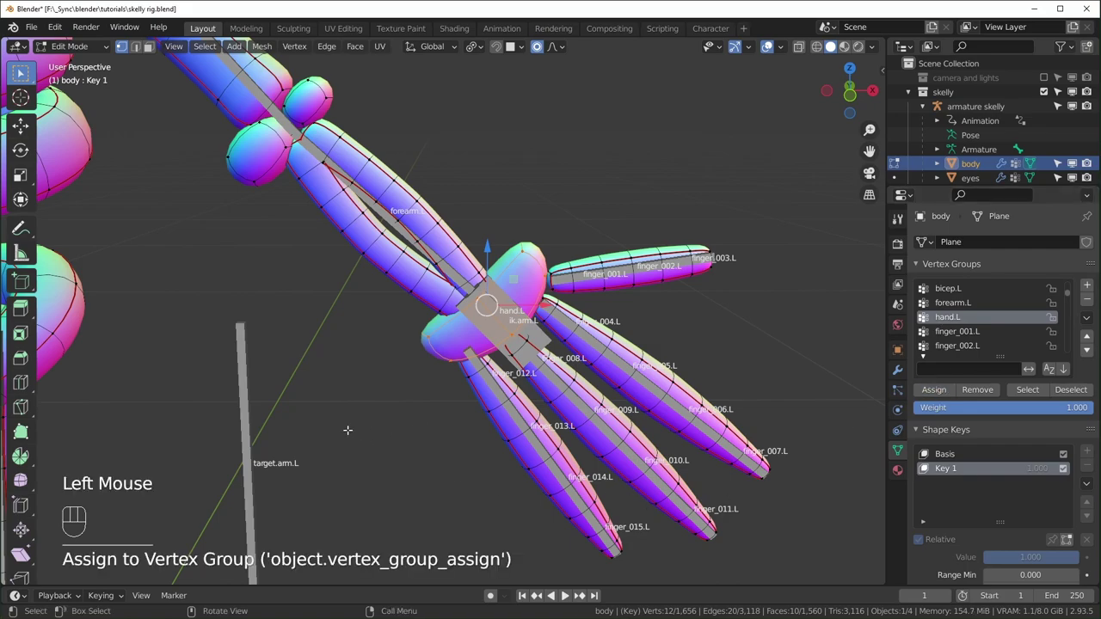
Step: Select the right hand piece, make hand.R the active vertex group and remove the piece from all groups
{"action": "middle_click_drag", "start_coordinate": [321, 430], "coordinate": [852, 431], "text": "shift"}
{"action": "scroll", "coordinate": [971, 338], "scroll_direction": "down", "scroll_amount": 9}
{"action": "left_click", "coordinate": [971, 332]}
{"action": "key", "text": "alt+a"}
{"action": "middle_click_drag", "start_coordinate": [430, 387], "coordinate": [654, 301], "text": "shift"}
{"action": "key", "text": "l"}
{"action": "left_click", "coordinate": [971, 345]}
{"action": "left_click", "coordinate": [1086, 317]}
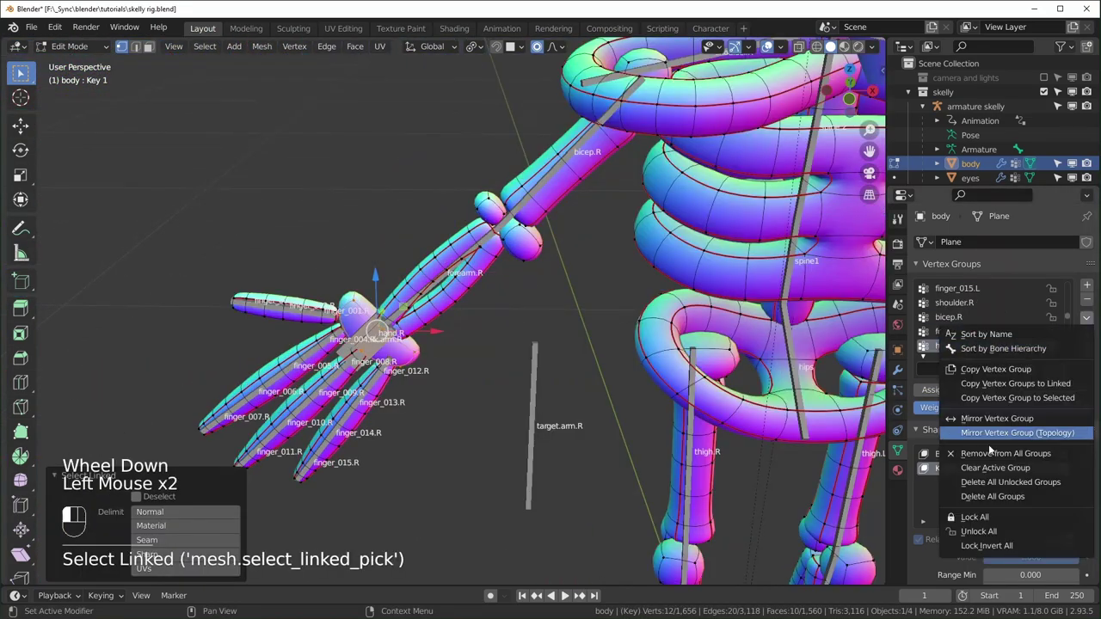
{"action": "left_click", "coordinate": [989, 451]}
Step: Return the armature to Pose Mode and try moving the hips bone to examine which body parts follow it
{"action": "scroll", "coordinate": [502, 310], "scroll_direction": "down", "scroll_amount": 3}
{"action": "key", "text": "ctrl+Tab"}
{"action": "left_click", "coordinate": [386, 118]}
{"action": "key", "text": "r"}
{"action": "scroll", "coordinate": [458, 311], "scroll_direction": "down", "scroll_amount": 3}
{"action": "left_click", "coordinate": [437, 326]}
{"action": "key", "text": "g"}
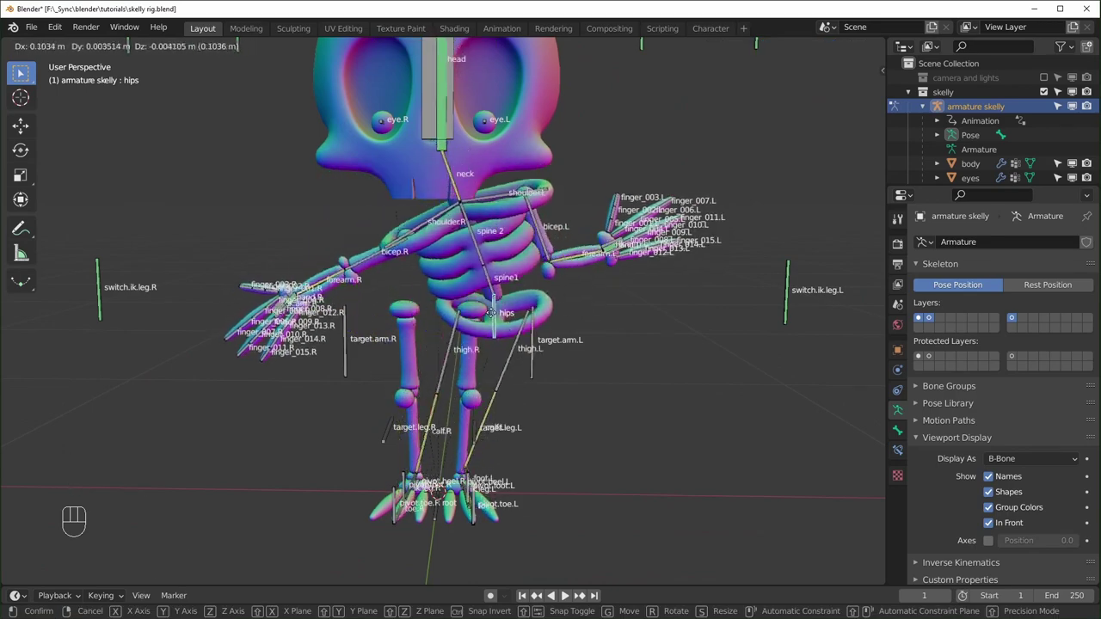
{"action": "right_click", "coordinate": [469, 317]}
Step: Select all vertices of the skull and assign them to the head vertex group
{"action": "left_click", "coordinate": [508, 255]}
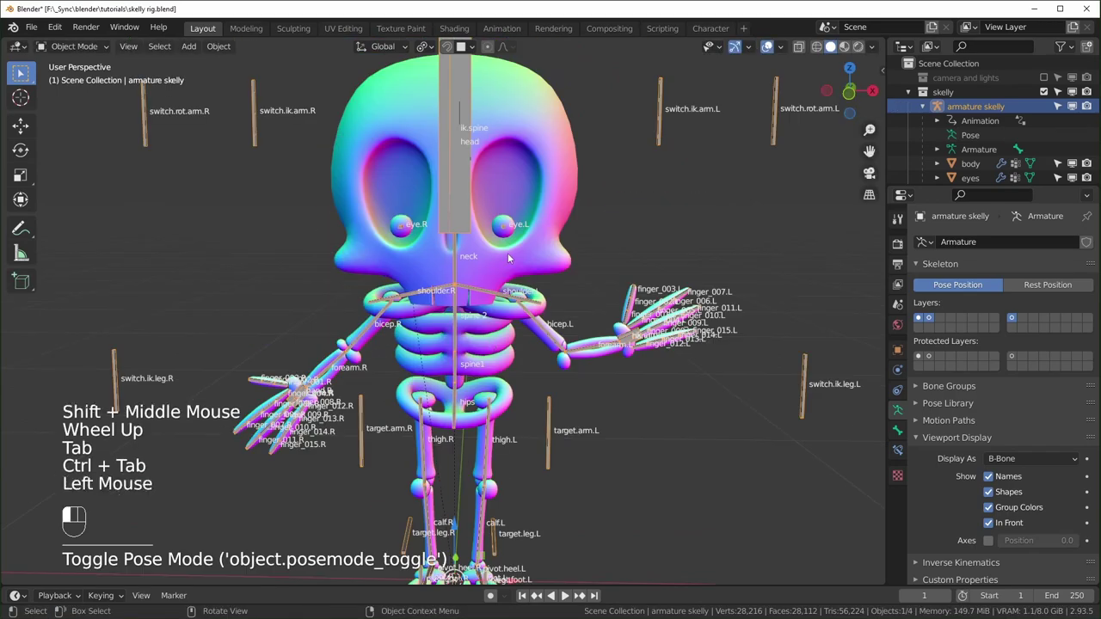
{"action": "key", "text": "Tab"}
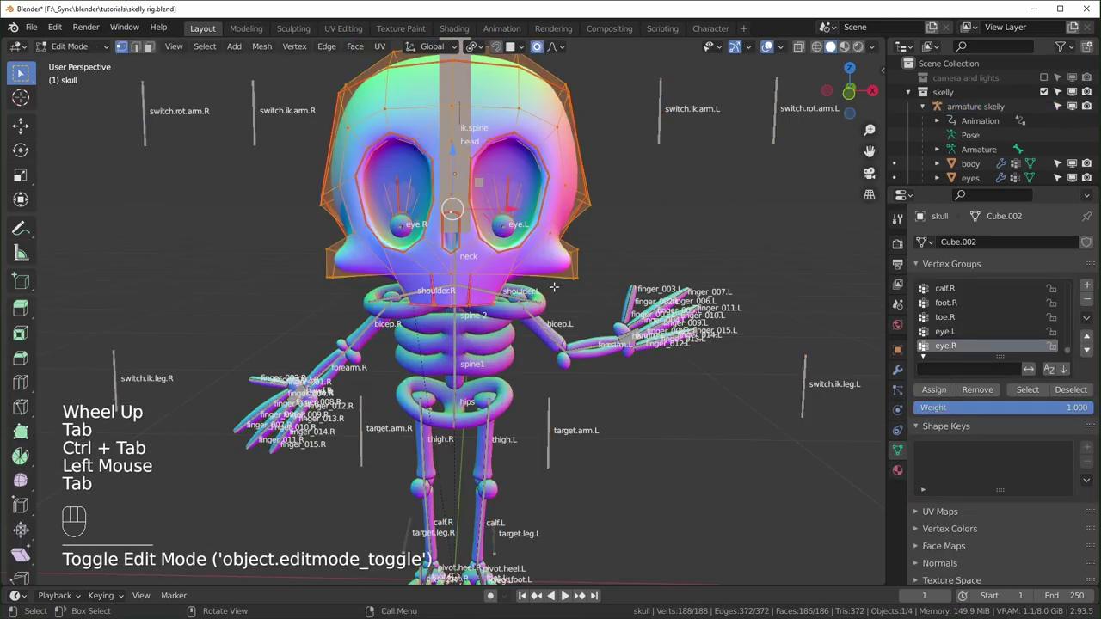
{"action": "scroll", "coordinate": [554, 288], "scroll_direction": "up", "scroll_amount": 2}
{"action": "middle_click", "coordinate": [554, 287]}
{"action": "key", "text": "alt+a"}
{"action": "key", "text": "a"}
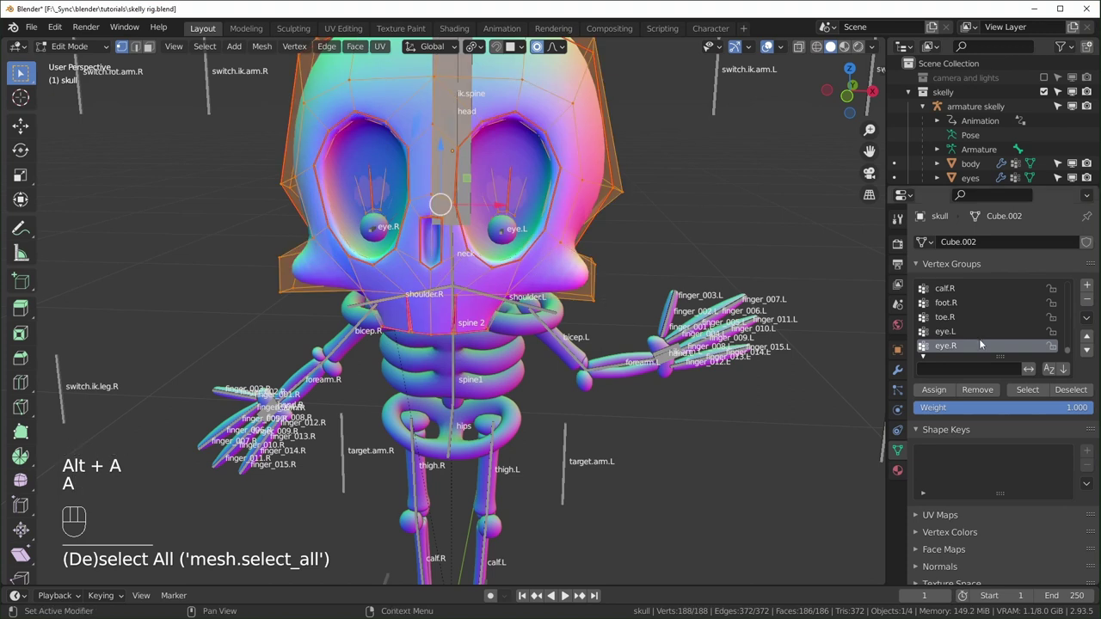
{"action": "scroll", "coordinate": [981, 345], "scroll_direction": "up", "scroll_amount": 1}
{"action": "left_click", "coordinate": [975, 368]}
{"action": "type", "text": "HEAD"}
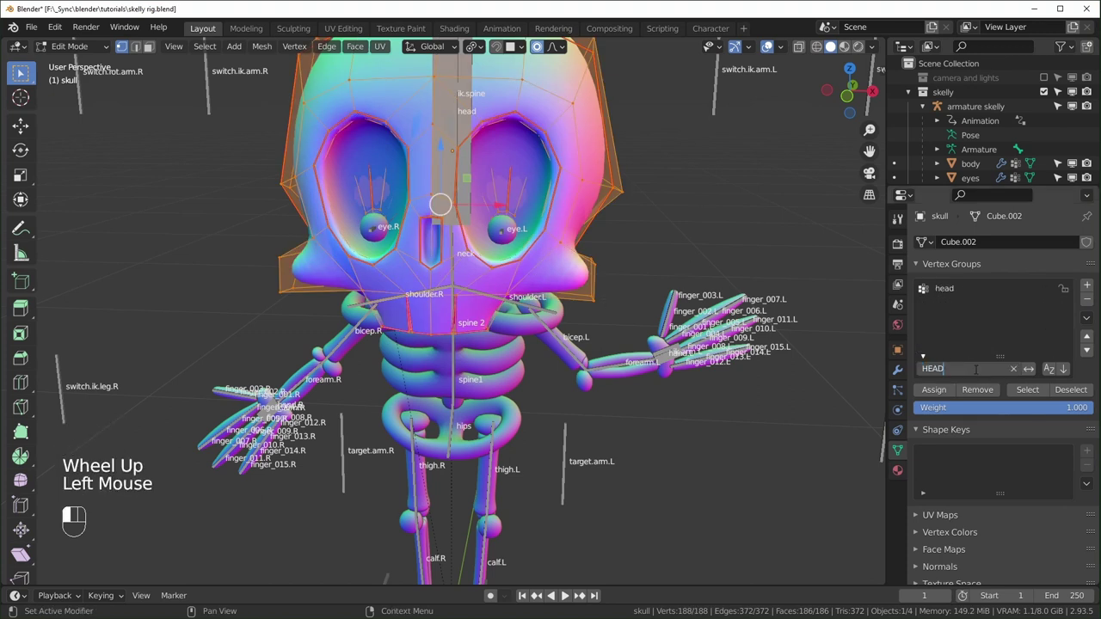
{"action": "key", "text": "Return"}
{"action": "left_click", "coordinate": [933, 390]}
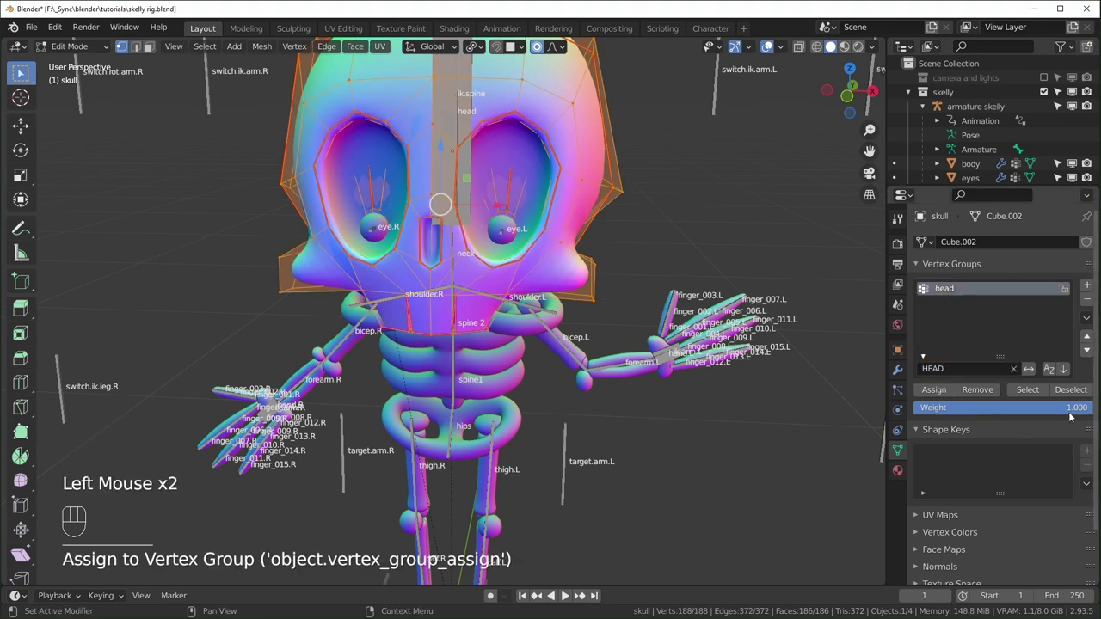
Step: Edit the eyes object, select the left eyeball and assign it to the eye.L vertex group
{"action": "mouse_move", "coordinate": [456, 430]}
{"action": "middle_mouse_down"}
{"action": "mouse_move", "coordinate": [443, 435]}
{"action": "mouse_move", "coordinate": [452, 442]}
{"action": "middle_mouse_up"}
{"action": "key", "text": "Tab"}
{"action": "left_click", "coordinate": [459, 247]}
{"action": "key", "text": "Tab"}
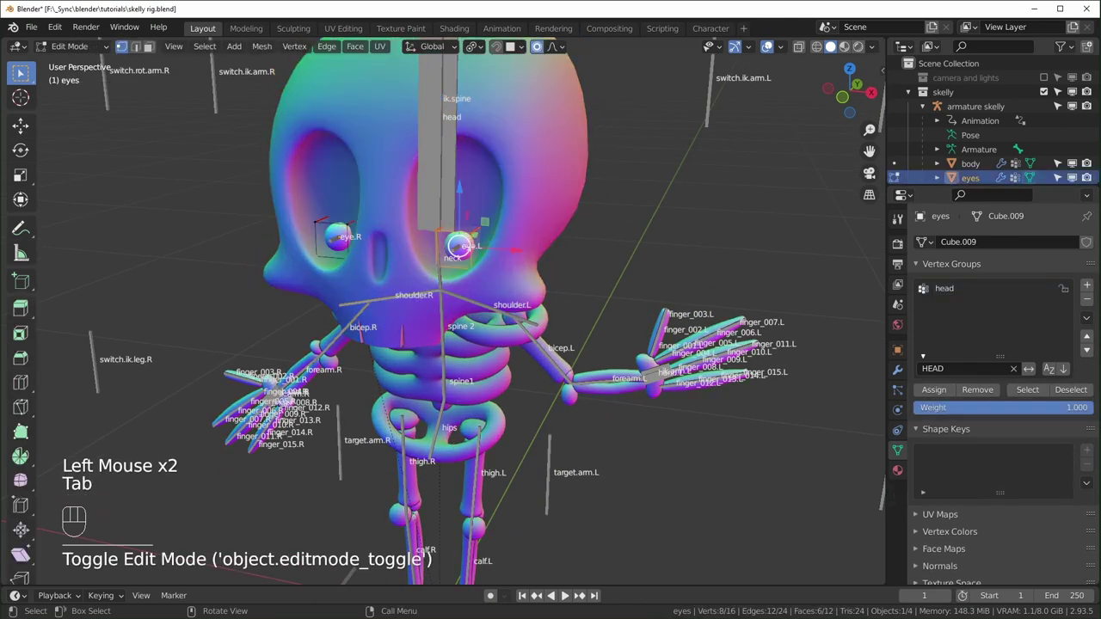
{"action": "scroll", "coordinate": [464, 240], "scroll_direction": "up", "scroll_amount": 2}
{"action": "middle_click_drag", "start_coordinate": [466, 236], "coordinate": [491, 213]}
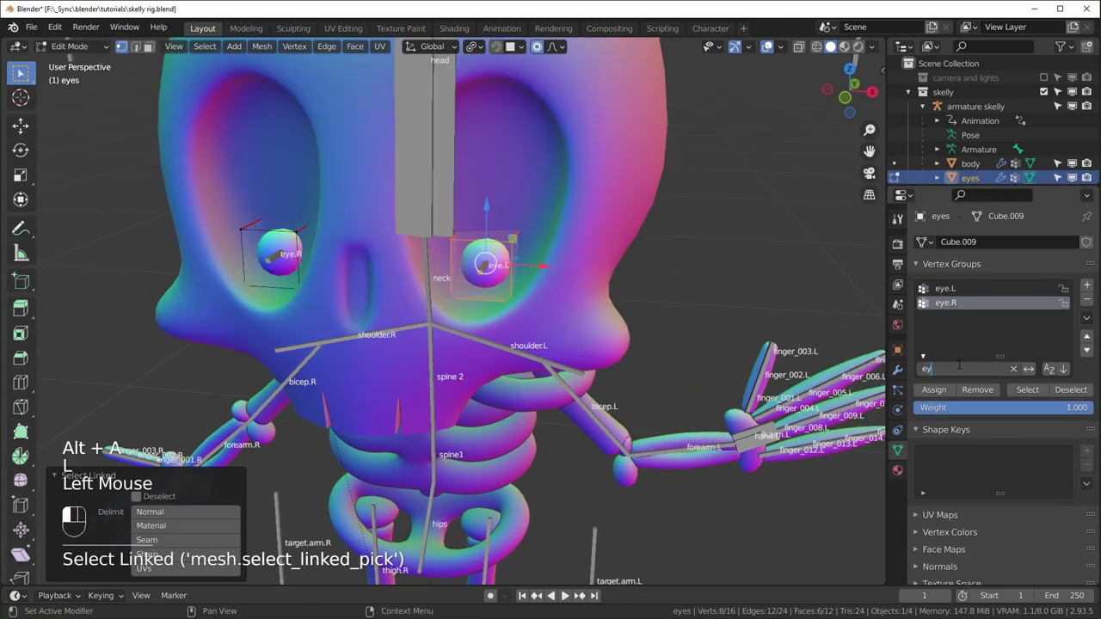
{"action": "type", "text": "ey"}
{"action": "left_click", "coordinate": [944, 288]}
{"action": "left_click", "coordinate": [933, 390]}
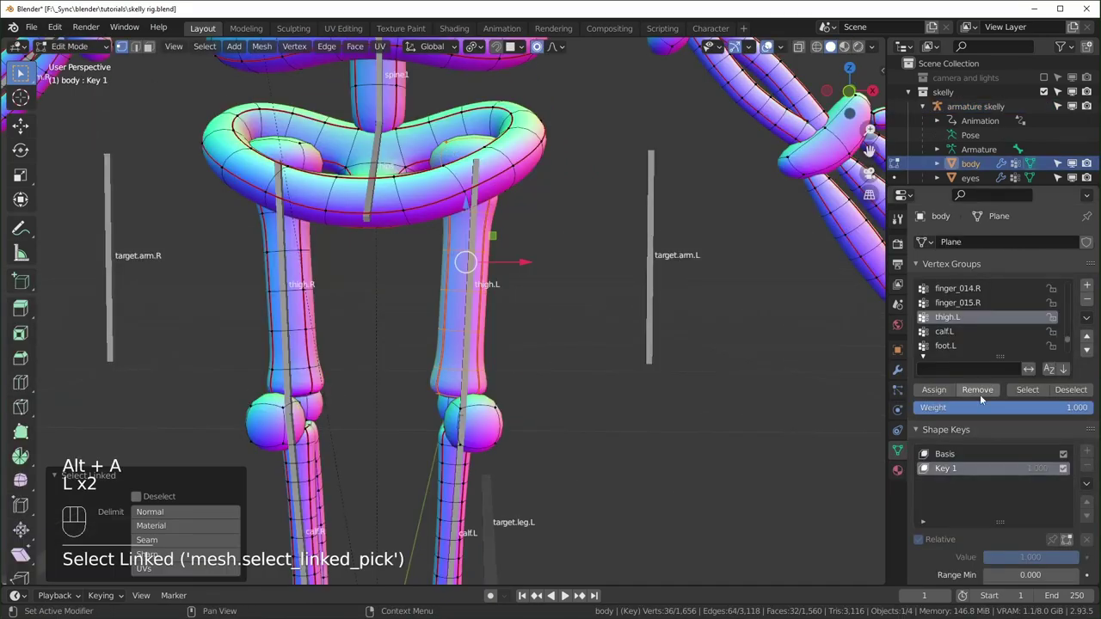
Step: Assign the selected left thigh piece and knee ball to the thigh.L vertex group and clear the selection
{"action": "left_click", "coordinate": [933, 390]}
{"action": "key", "text": "alt+a"}
{"action": "middle_click_drag", "start_coordinate": [473, 390], "coordinate": [482, 311], "text": "shift"}
{"action": "middle_click_drag", "start_coordinate": [482, 311], "coordinate": [507, 315]}
{"action": "key", "text": "l"}
{"action": "key", "text": "l"}
{"action": "key", "text": "l"}
{"action": "key", "text": "alt+a"}
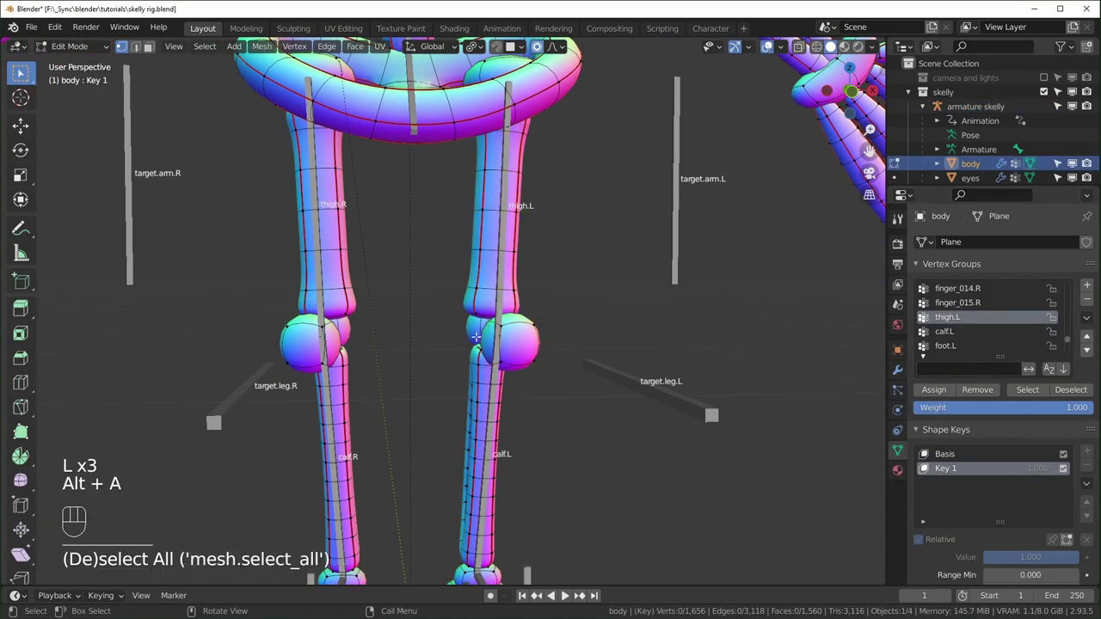
Step: Select the left lower leg's linked pieces from knee to ankle and make calf.L the active vertex group
{"action": "key", "text": "l"}
{"action": "key", "text": "l"}
{"action": "middle_click_drag", "start_coordinate": [585, 361], "coordinate": [481, 378]}
{"action": "scroll", "coordinate": [443, 354], "scroll_direction": "up", "scroll_amount": 2}
{"action": "key", "text": "l"}
{"action": "key", "text": "l"}
{"action": "middle_click_drag", "start_coordinate": [482, 378], "coordinate": [516, 405], "text": "shift"}
{"action": "middle_click_drag", "start_coordinate": [516, 404], "coordinate": [547, 425]}
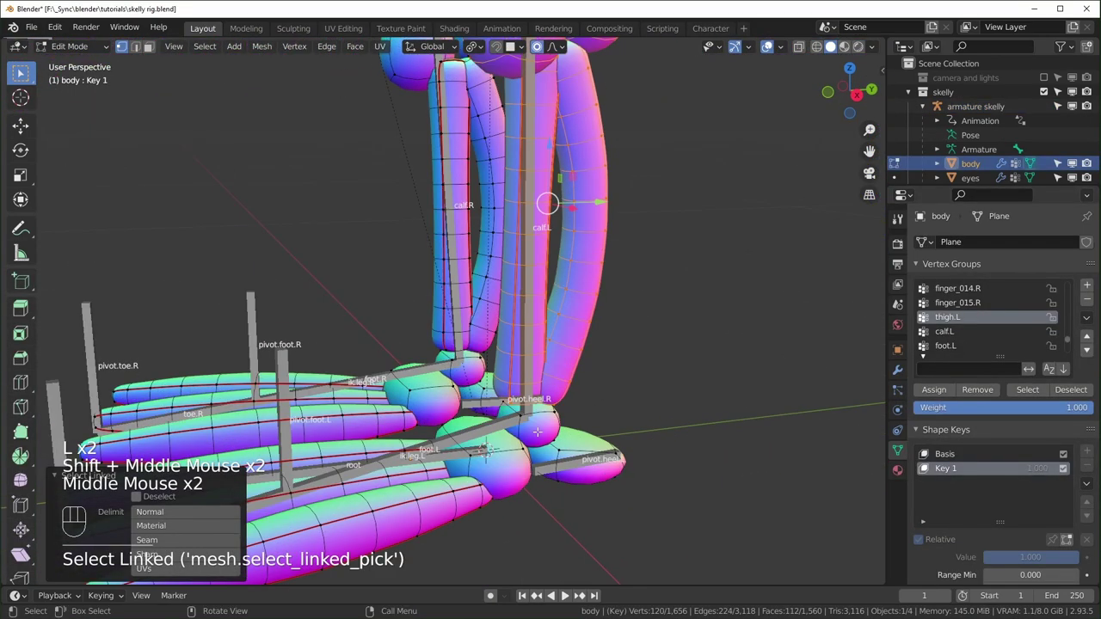
{"action": "key", "text": "l"}
{"action": "middle_click_drag", "start_coordinate": [628, 427], "coordinate": [671, 422]}
{"action": "left_click", "coordinate": [943, 334]}
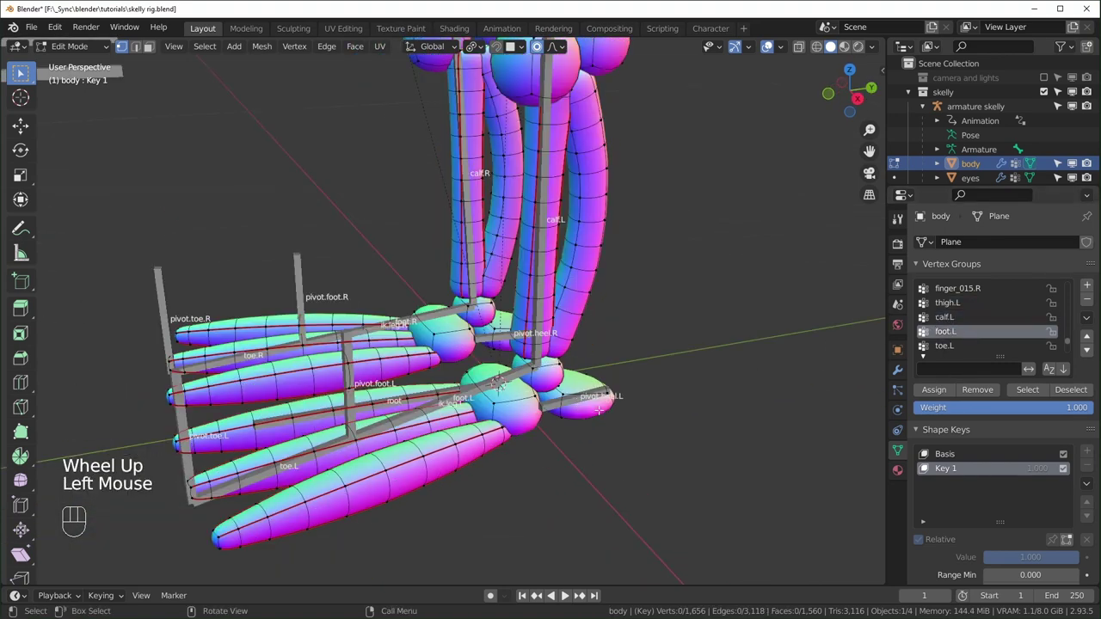
Step: Select the left foot's heel, middle and toe pieces and assign them to the foot.L vertex group
{"action": "key", "text": "l"}
{"action": "key", "text": "l"}
{"action": "key", "text": "l"}
{"action": "key", "text": "l"}
{"action": "key", "text": "l"}
{"action": "key", "text": "l"}
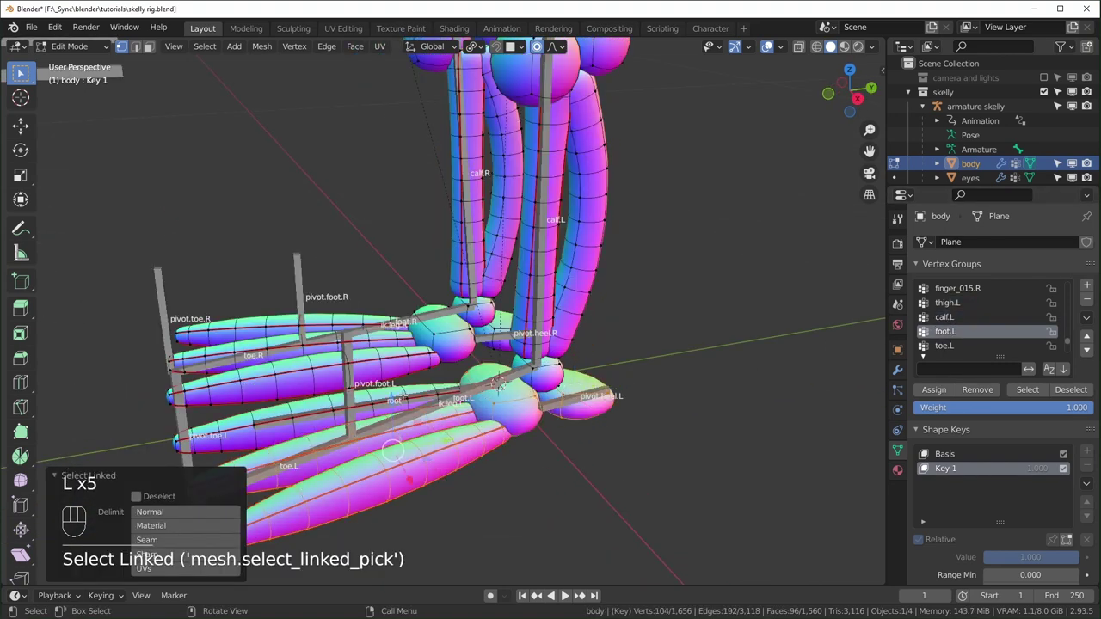
{"action": "left_click", "coordinate": [933, 389]}
Step: Turn on X-ray display and assign the right leg's pieces to the thigh.R and calf.R vertex groups
{"action": "middle_click_drag", "start_coordinate": [491, 396], "coordinate": [585, 399]}
{"action": "scroll", "coordinate": [989, 316], "scroll_direction": "down", "scroll_amount": 2}
{"action": "left_click", "coordinate": [948, 332]}
{"action": "key", "text": "alt+a"}
{"action": "left_click", "coordinate": [946, 346]}
{"action": "key", "text": "l"}
{"action": "key", "text": "l"}
{"action": "key", "text": "alt+z"}
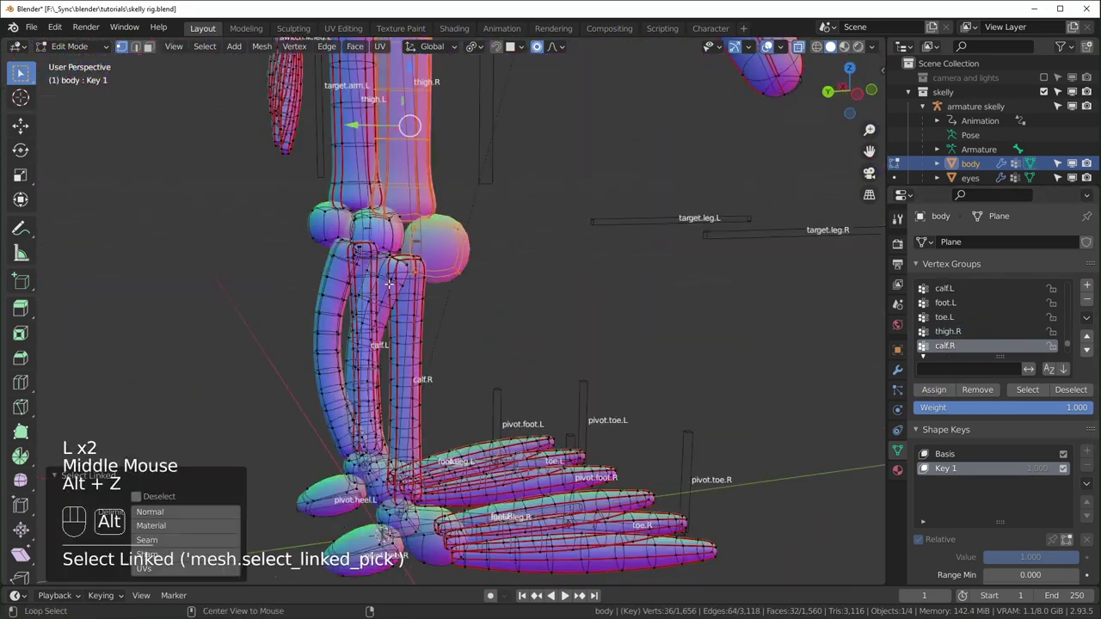
{"action": "left_click", "coordinate": [933, 389]}
Step: Clear the selection and select the right foot's linked pieces with foot.R as the active vertex group
{"action": "scroll", "coordinate": [961, 344], "scroll_direction": "down", "scroll_amount": 2}
{"action": "left_click", "coordinate": [946, 331]}
{"action": "key", "text": "alt+a"}
{"action": "key", "text": "l"}
{"action": "key", "text": "l"}
{"action": "key", "text": "l"}
{"action": "middle_click_drag", "start_coordinate": [516, 396], "coordinate": [585, 399]}
{"action": "key", "text": "l"}
{"action": "key", "text": "l"}
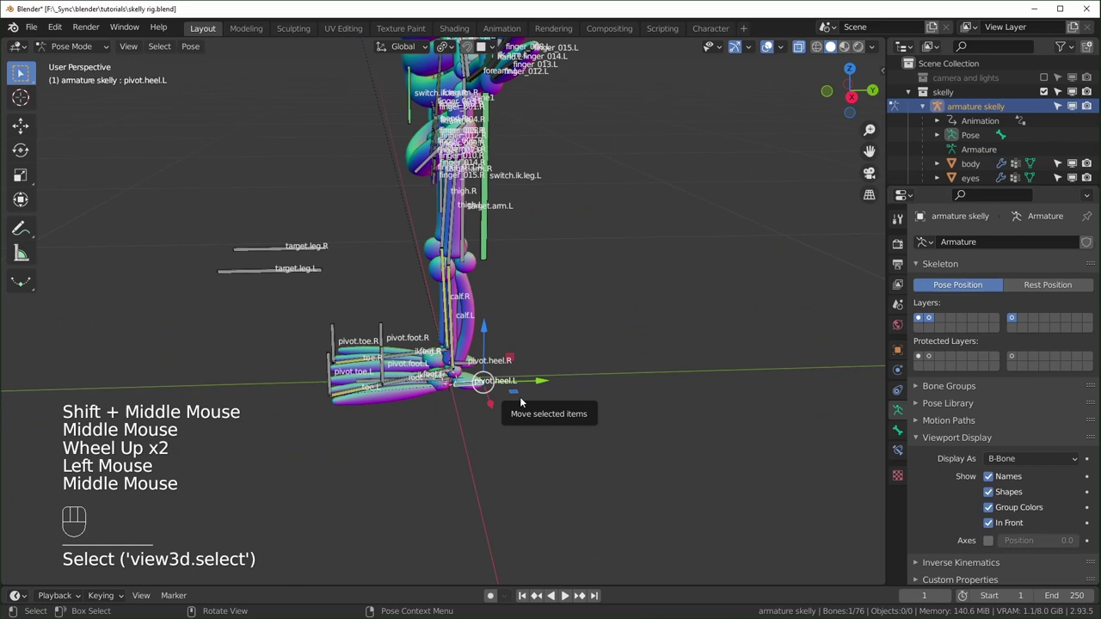
Step: Try moving the pivot.heel.L bone and rotating the pivot.foot.R bone to examine how the feet follow
{"action": "key", "text": "g"}
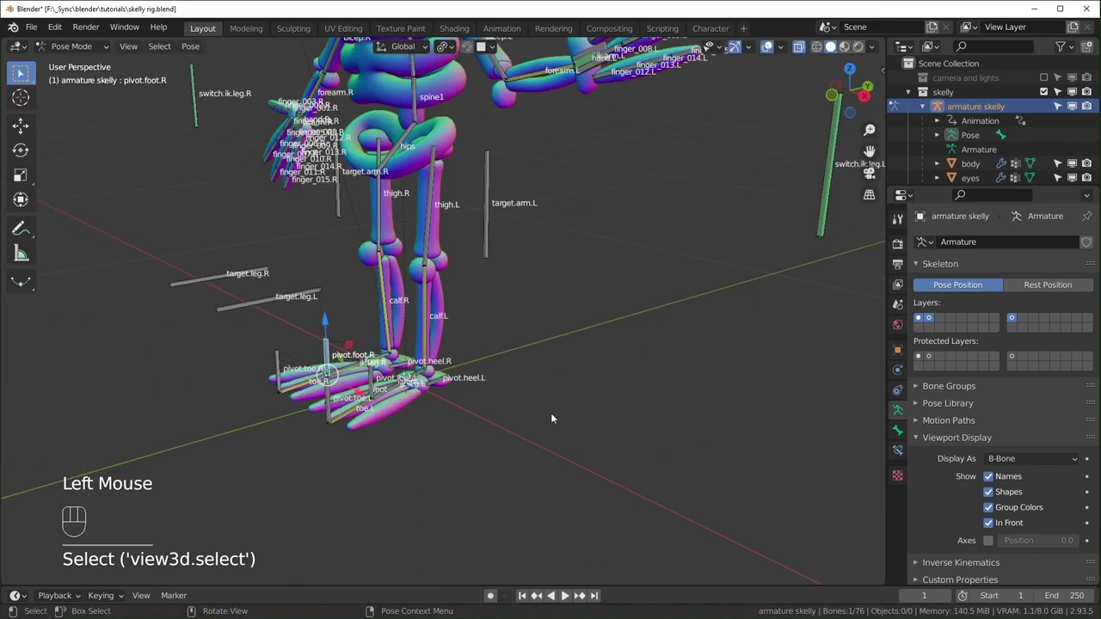
{"action": "key", "text": "r"}
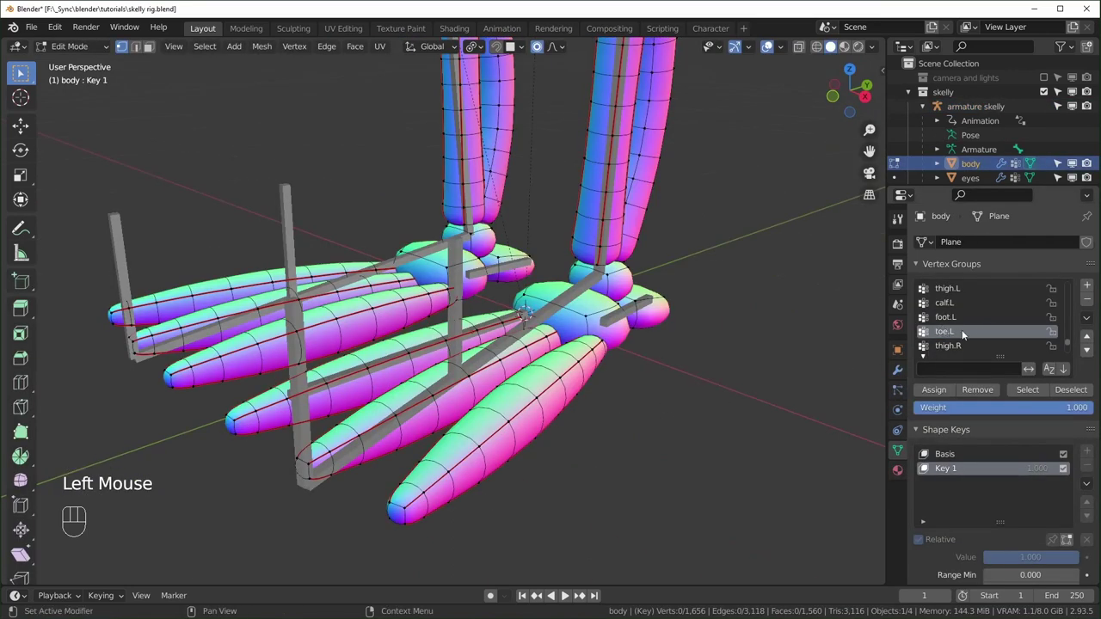
Step: Switch to face selection and select the tip faces of the three left toes
{"action": "middle_click_drag", "start_coordinate": [451, 447], "coordinate": [478, 469]}
{"action": "key", "text": "3"}
{"action": "middle_click_drag", "start_coordinate": [477, 469], "coordinate": [504, 491]}
{"action": "left_click", "coordinate": [535, 497], "text": "shift"}
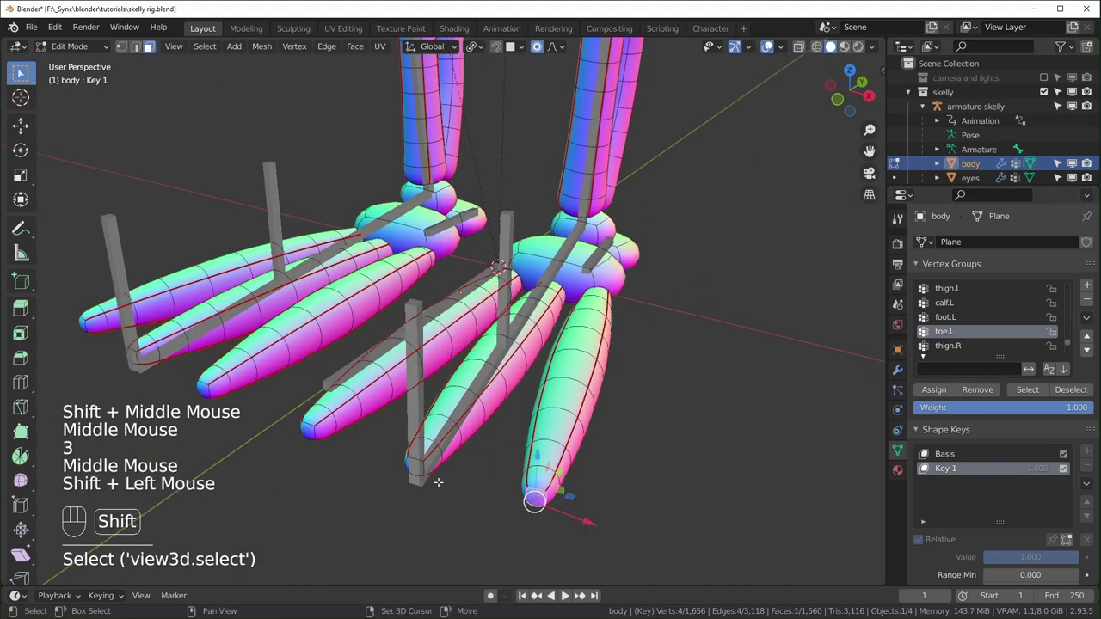
{"action": "left_click", "coordinate": [414, 466], "text": "shift"}
{"action": "left_click", "coordinate": [308, 433], "text": "shift"}
Step: Grow the face selection five times to cover the front part of the left toes
{"action": "middle_click_drag", "start_coordinate": [621, 480], "coordinate": [581, 498]}
{"action": "scroll", "coordinate": [590, 479], "scroll_direction": "up", "scroll_amount": 2}
{"action": "key", "text": "ctrl+KP_Add"}
{"action": "key", "text": "ctrl+KP_Add"}
{"action": "key", "text": "ctrl+KP_Add"}
{"action": "key", "text": "ctrl+KP_Add"}
{"action": "key", "text": "ctrl+KP_Add"}
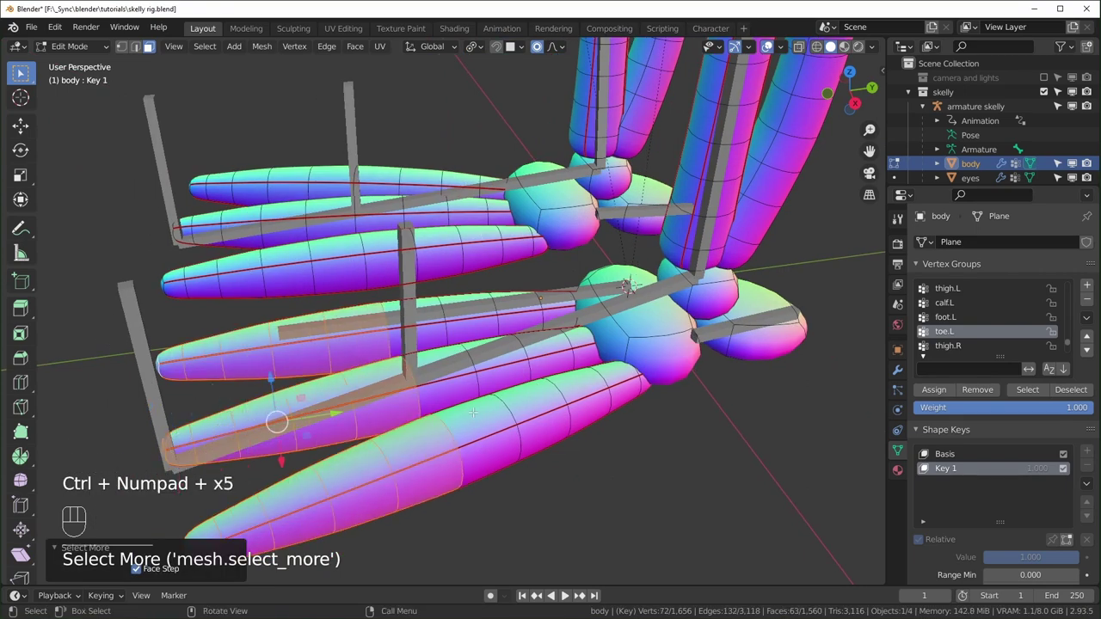
Step: Remove the selected toe faces from the foot.L vertex group, assign them to toe.L and clear the selection
{"action": "middle_click_drag", "start_coordinate": [473, 414], "coordinate": [387, 311]}
{"action": "middle_click_drag", "start_coordinate": [359, 272], "coordinate": [430, 322]}
{"action": "scroll", "coordinate": [748, 418], "scroll_direction": "down", "scroll_amount": 1}
{"action": "left_click", "coordinate": [938, 318]}
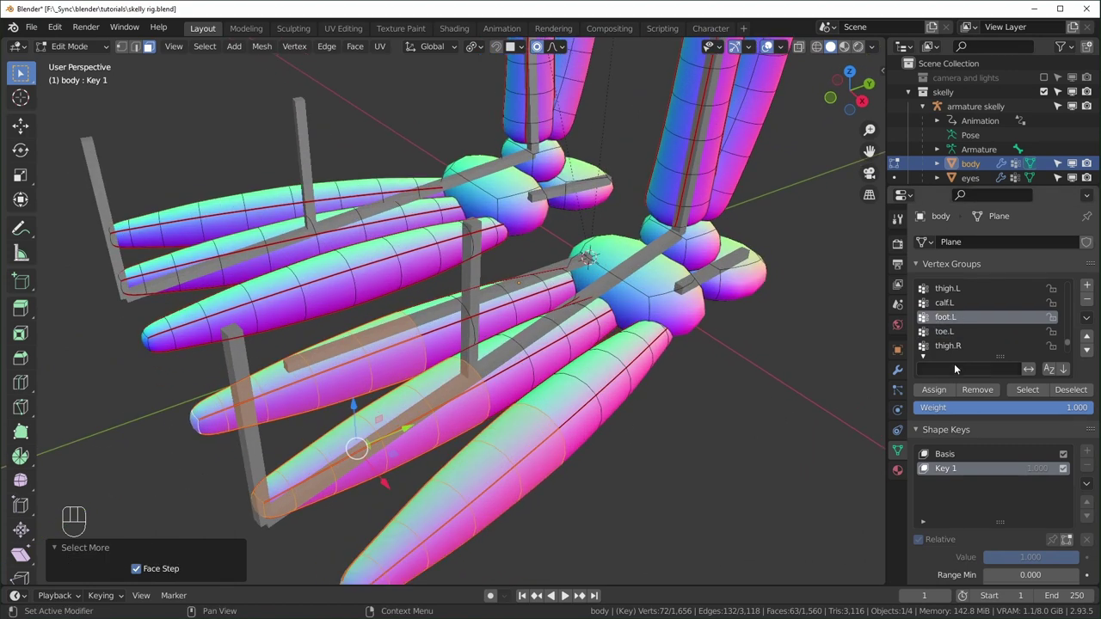
{"action": "left_click", "coordinate": [978, 390]}
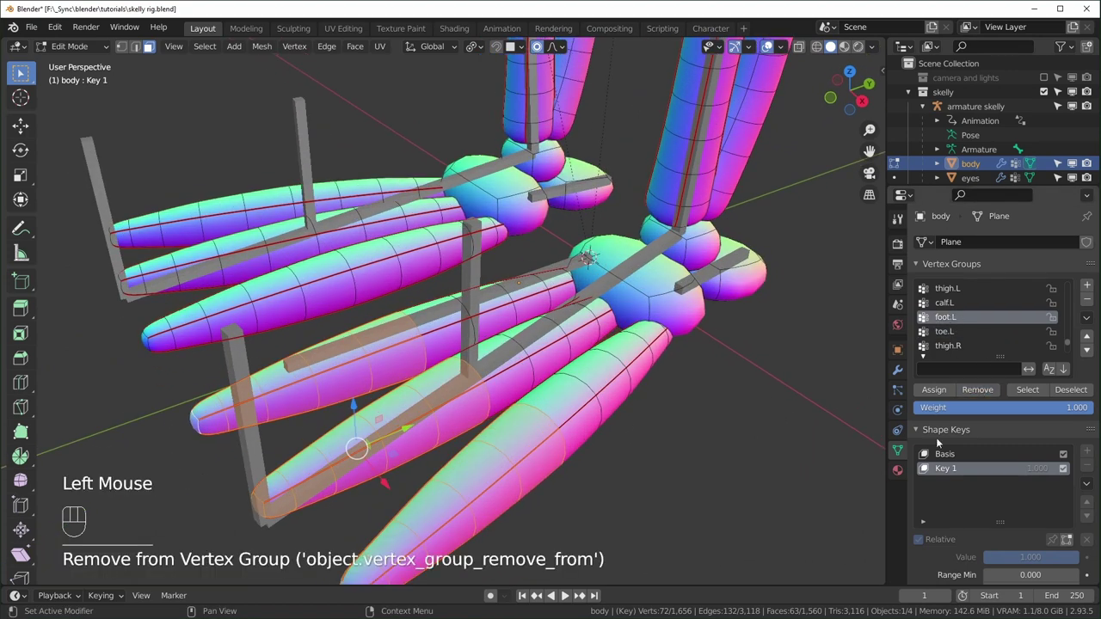
{"action": "left_click", "coordinate": [945, 332]}
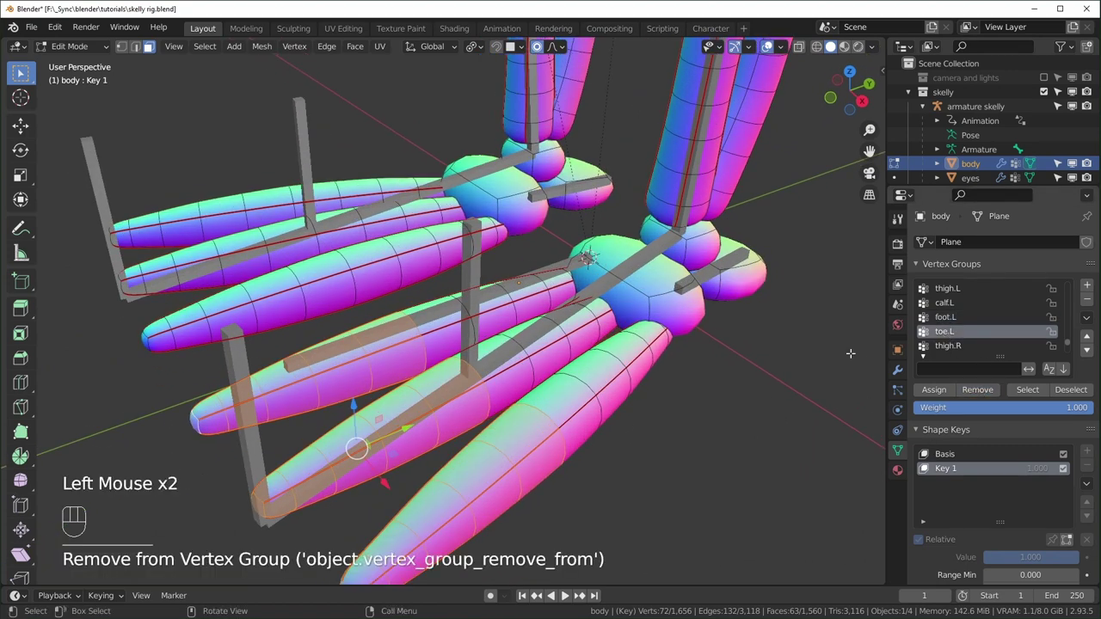
{"action": "left_click", "coordinate": [943, 392]}
{"action": "middle_click_drag", "start_coordinate": [602, 444], "coordinate": [612, 445]}
{"action": "key", "text": "alt+a"}
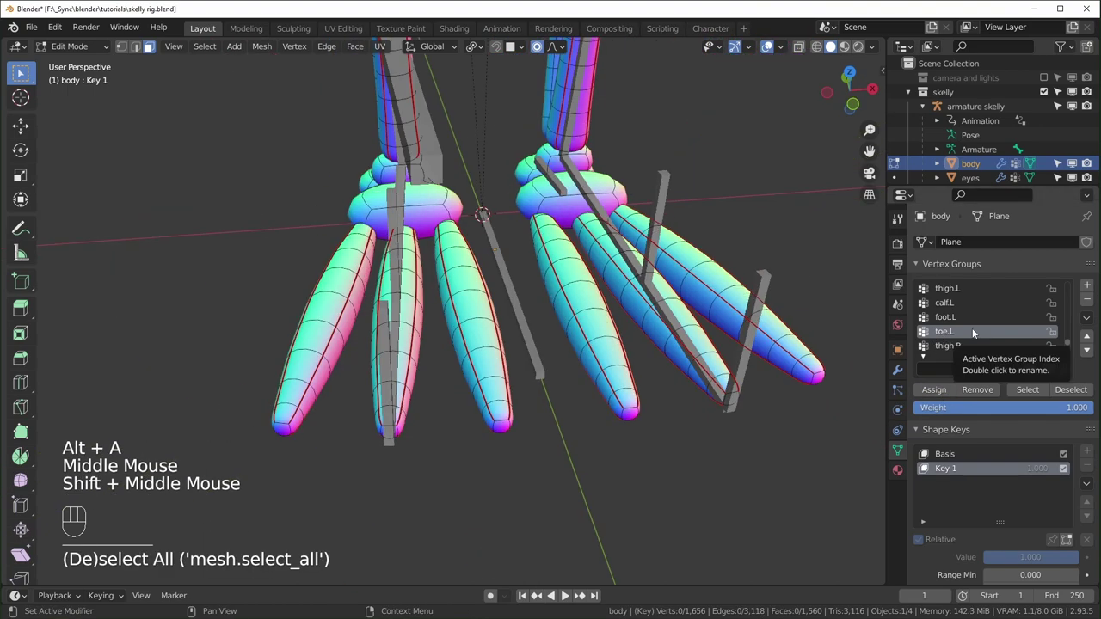
Step: Select the tip faces of the right foot's toes and grow the selection five times
{"action": "scroll", "coordinate": [438, 420], "scroll_direction": "up", "scroll_amount": 2}
{"action": "mouse_move", "coordinate": [438, 420]}
{"action": "middle_mouse_down"}
{"action": "mouse_move", "coordinate": [413, 430]}
{"action": "mouse_move", "coordinate": [447, 413]}
{"action": "middle_mouse_up"}
{"action": "left_click", "coordinate": [405, 447], "text": "shift"}
{"action": "key", "text": "ctrl+KP_Add"}
{"action": "key", "text": "ctrl+KP_Add"}
{"action": "key", "text": "ctrl+KP_Add"}
{"action": "key", "text": "ctrl+KP_Add"}
{"action": "key", "text": "ctrl+KP_Add"}
Step: Rotate a left foot bone to bend the toes and examine the deformation from several sides
{"action": "left_click", "coordinate": [619, 316]}
{"action": "key", "text": "r"}
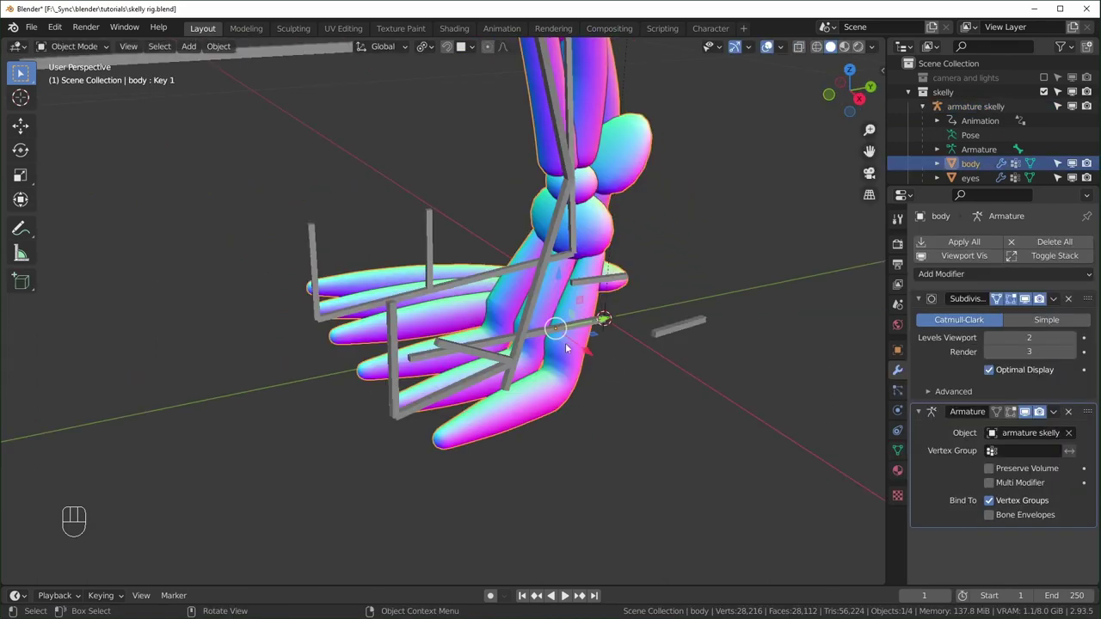
{"action": "middle_click_drag", "start_coordinate": [542, 398], "coordinate": [625, 397]}
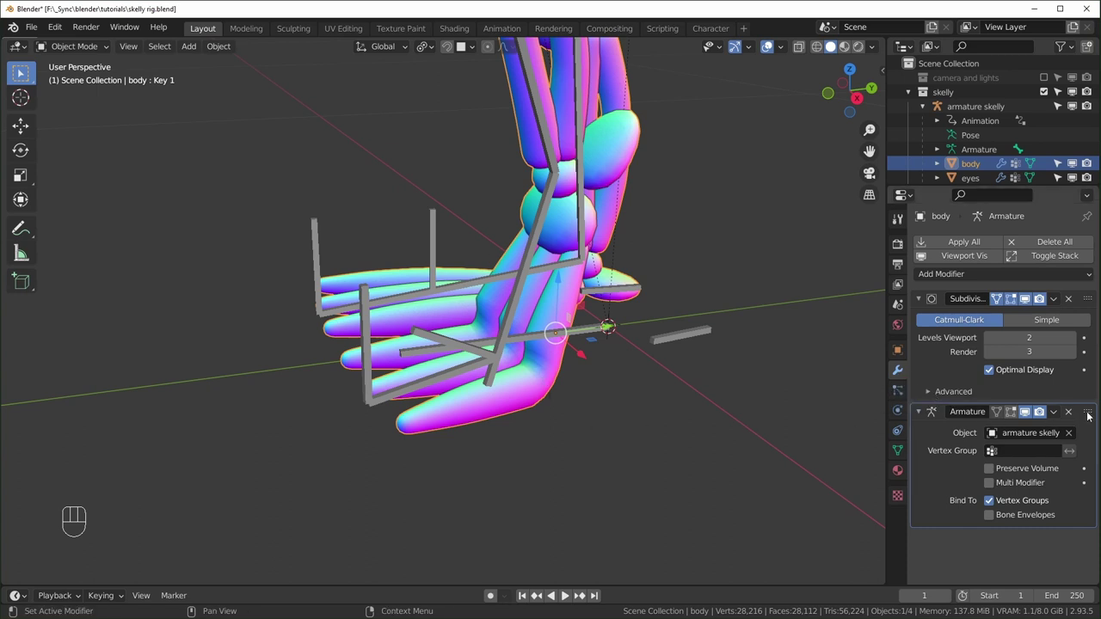
Step: Move the body's Armature modifier above the Subdivision modifier and turn Subdivision's viewport display back on
{"action": "left_click_drag", "start_coordinate": [1089, 413], "coordinate": [1086, 295]}
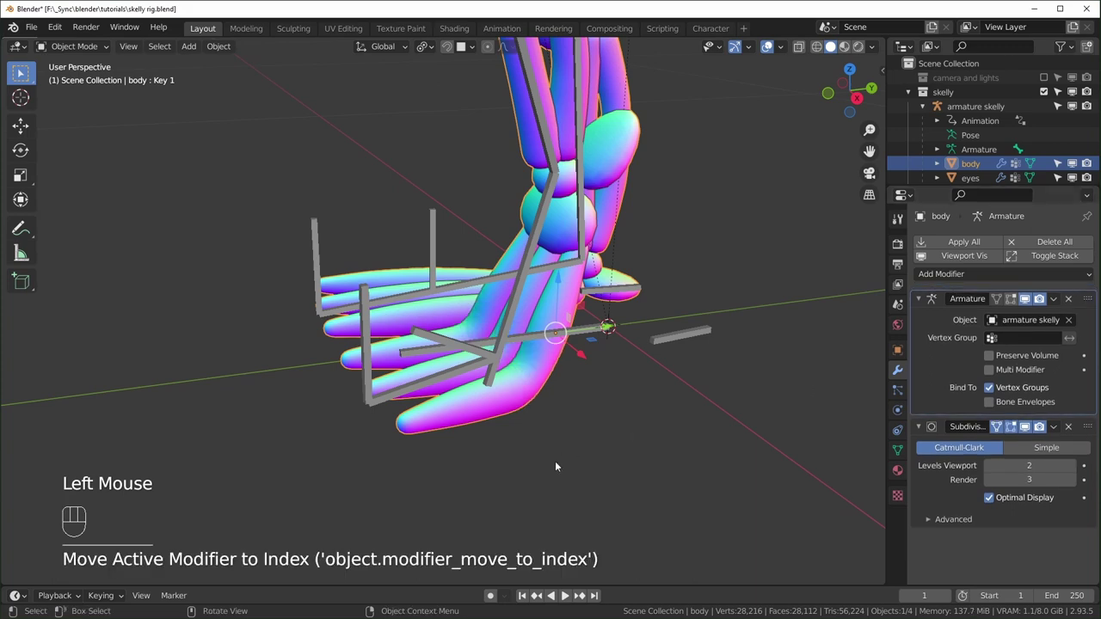
{"action": "middle_click_drag", "start_coordinate": [555, 461], "coordinate": [559, 430]}
{"action": "scroll", "coordinate": [578, 427], "scroll_direction": "down", "scroll_amount": 1}
{"action": "scroll", "coordinate": [578, 426], "scroll_direction": "up", "scroll_amount": 2}
{"action": "mouse_move", "coordinate": [559, 430]}
{"action": "middle_mouse_down", "text": "shift"}
{"action": "mouse_move", "coordinate": [543, 432]}
{"action": "mouse_move", "coordinate": [567, 430]}
{"action": "middle_mouse_up", "text": "shift"}
{"action": "scroll", "coordinate": [543, 473], "scroll_direction": "up", "scroll_amount": 2}
{"action": "middle_click_drag", "start_coordinate": [543, 473], "coordinate": [578, 378], "text": "shift"}
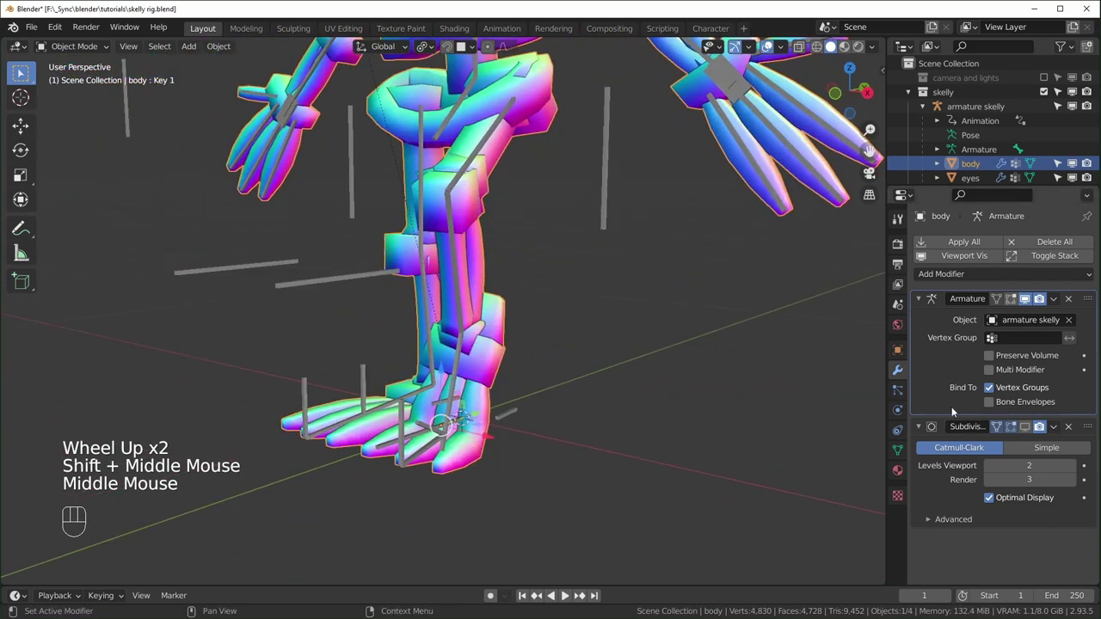
{"action": "left_click", "coordinate": [1025, 426]}
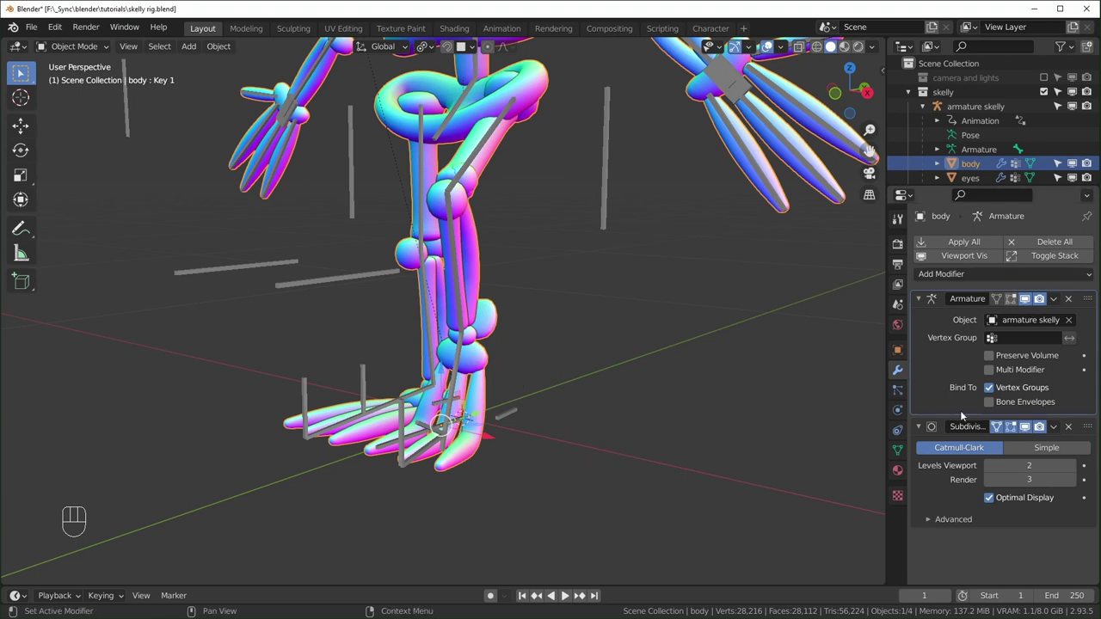
Step: Move the Armature modifier above the Subdivision modifier on both the skull and the eyes
{"action": "middle_click_drag", "start_coordinate": [602, 427], "coordinate": [576, 524], "text": "shift"}
{"action": "middle_click_drag", "start_coordinate": [516, 164], "coordinate": [516, 423], "text": "shift"}
{"action": "scroll", "coordinate": [514, 321], "scroll_direction": "down", "scroll_amount": 3}
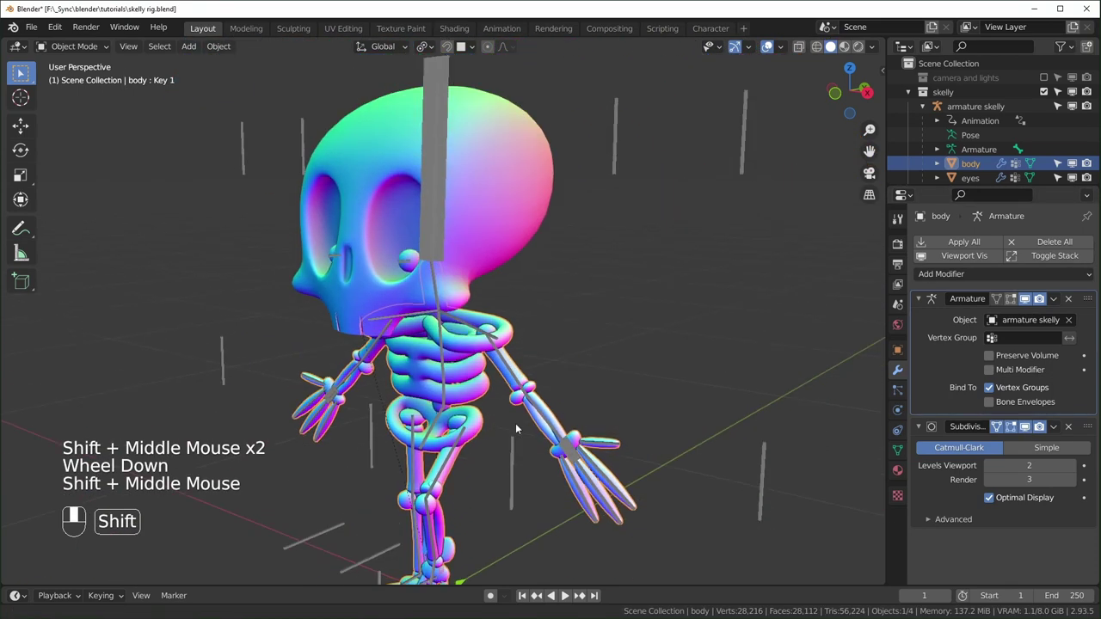
{"action": "left_click", "coordinate": [519, 258]}
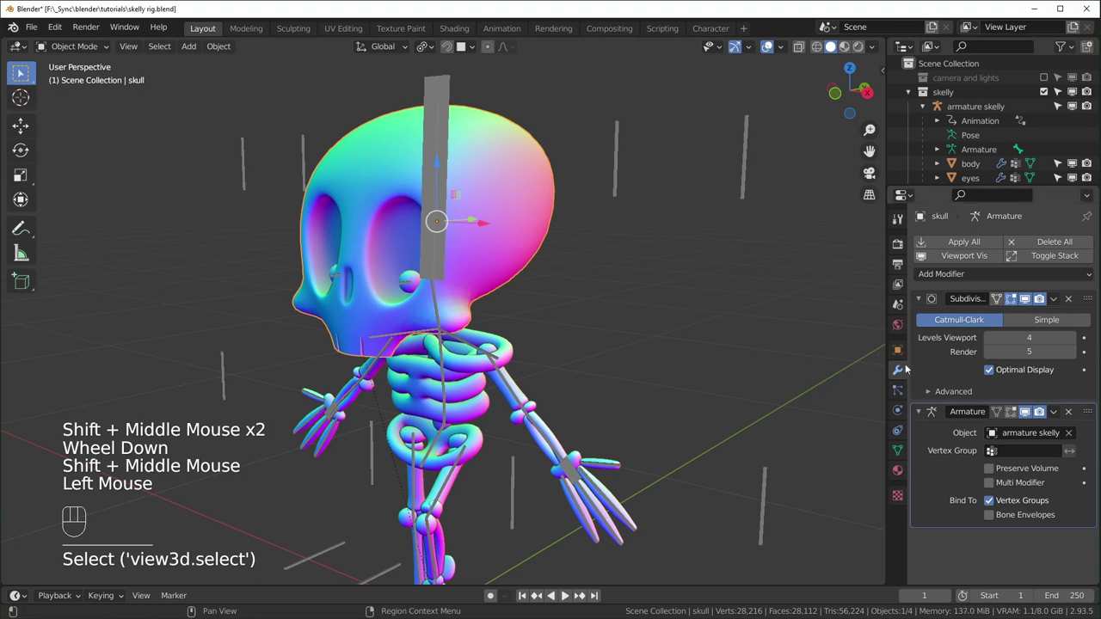
{"action": "left_click_drag", "start_coordinate": [1088, 411], "coordinate": [1090, 286]}
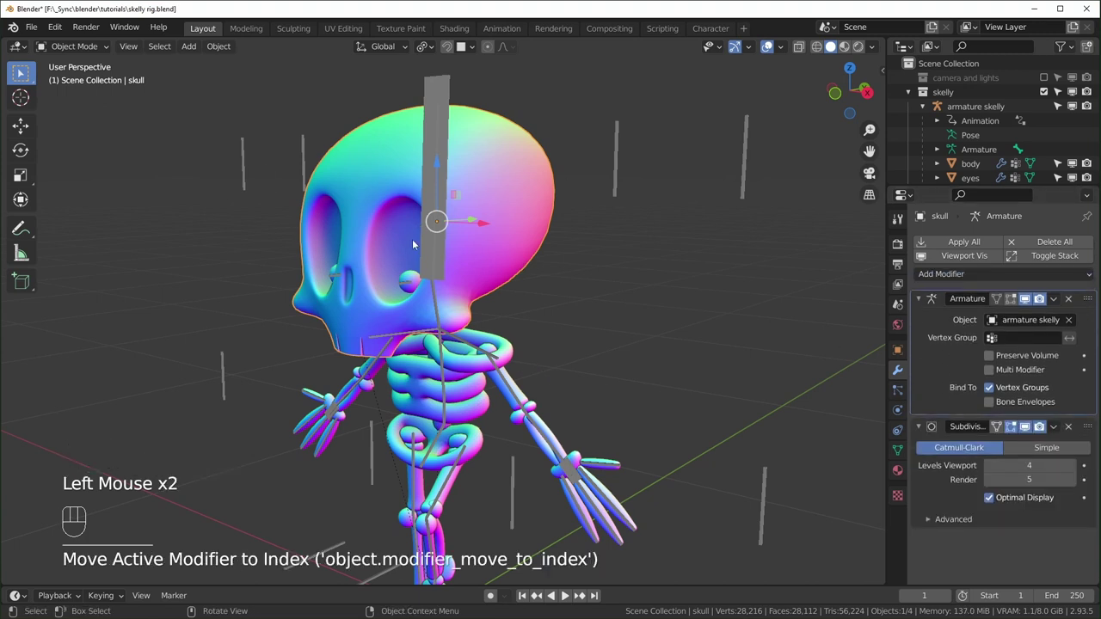
{"action": "left_click", "coordinate": [412, 278]}
{"action": "left_click_drag", "start_coordinate": [1077, 412], "coordinate": [1077, 302]}
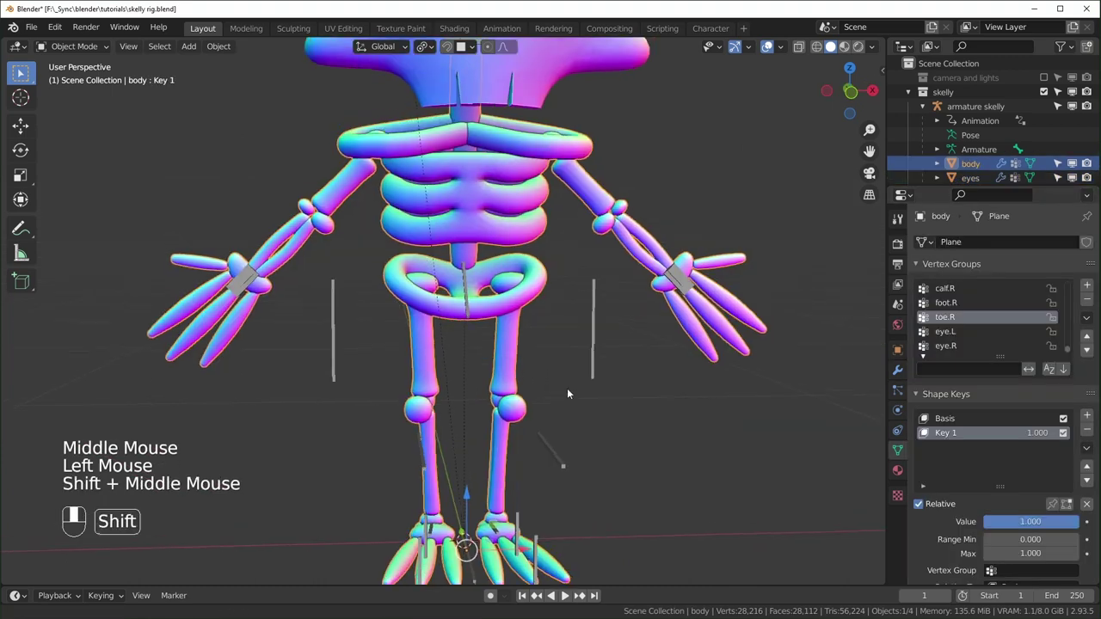
Step: Set the body's Key 1 shape key value to 0 and inspect the ribs and pelvis
{"action": "middle_click_drag", "start_coordinate": [567, 388], "coordinate": [479, 454]}
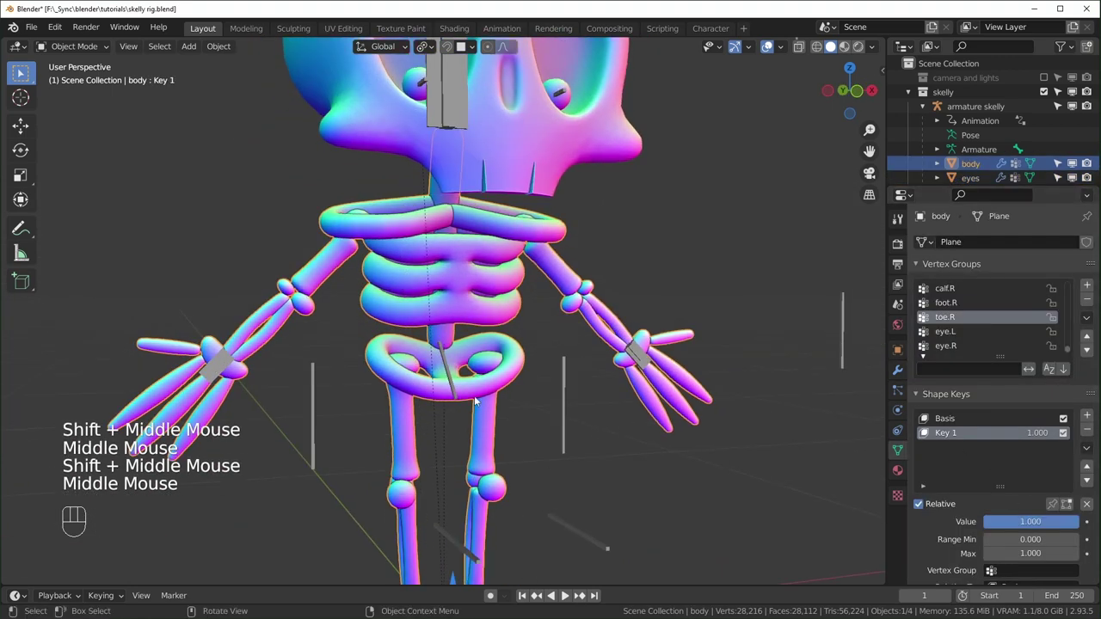
{"action": "left_click_drag", "start_coordinate": [1042, 434], "coordinate": [1005, 434]}
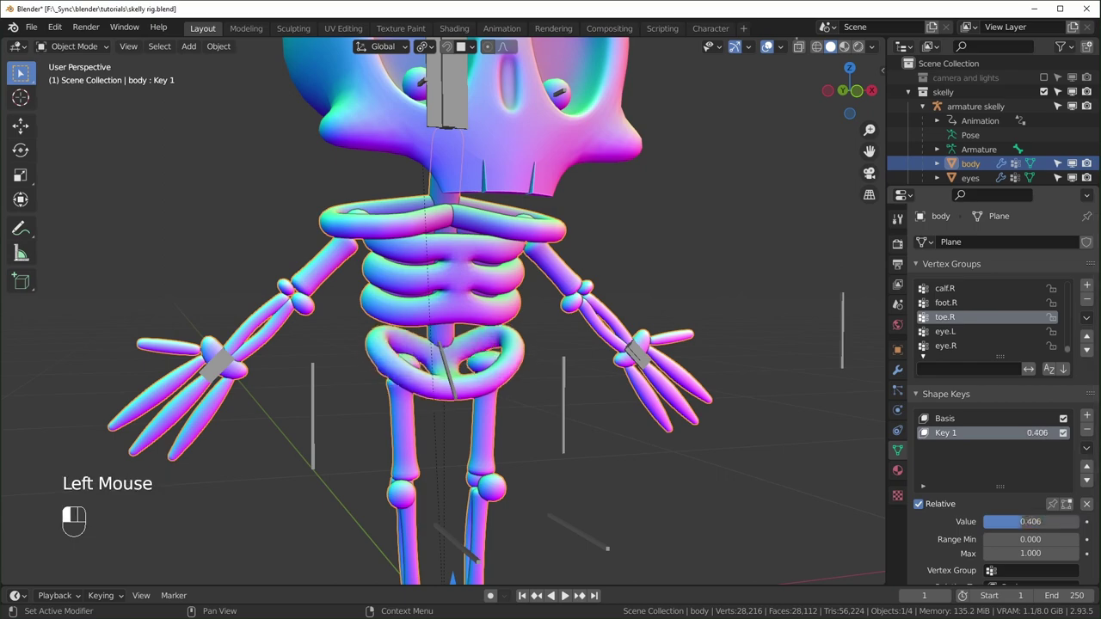
{"action": "left_click_drag", "start_coordinate": [974, 521], "coordinate": [937, 521]}
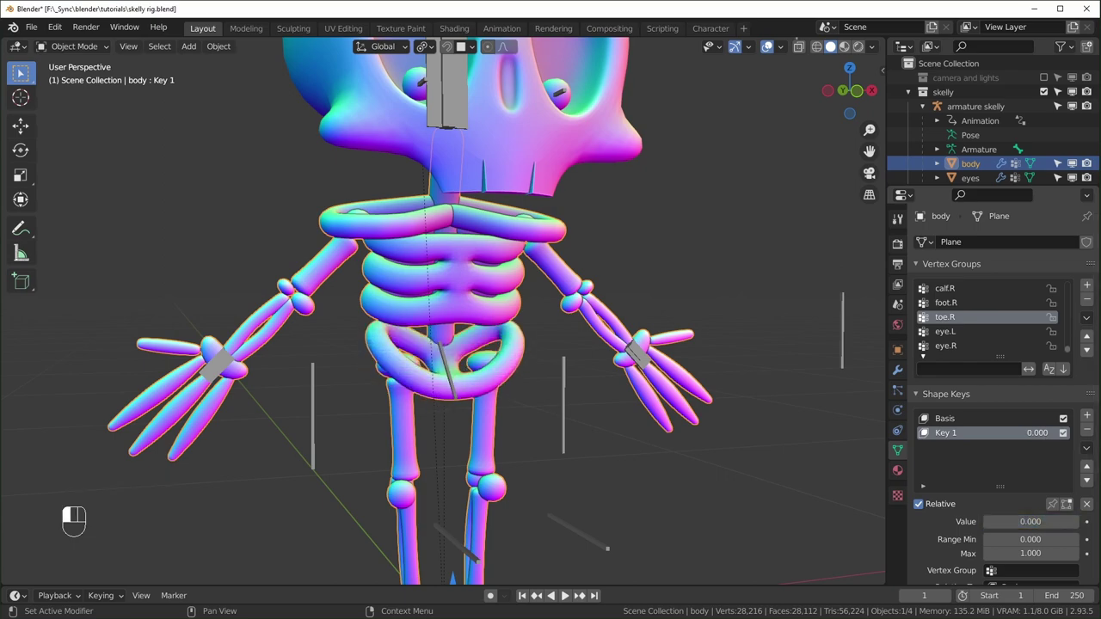
{"action": "scroll", "coordinate": [568, 403], "scroll_direction": "up", "scroll_amount": 2}
{"action": "middle_click_drag", "start_coordinate": [568, 403], "coordinate": [388, 223]}
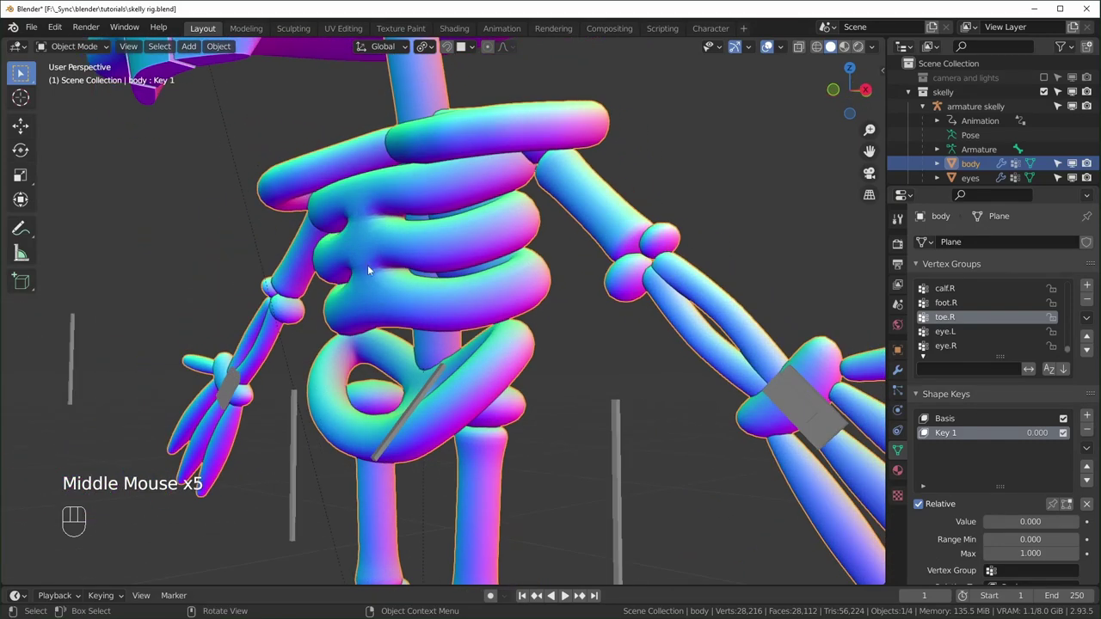
Step: Examine the body's Key 1 shape in Edit Mode, selecting the linked pelvis ring, and compare it with the Object Mode shape
{"action": "middle_click_drag", "start_coordinate": [367, 265], "coordinate": [383, 258]}
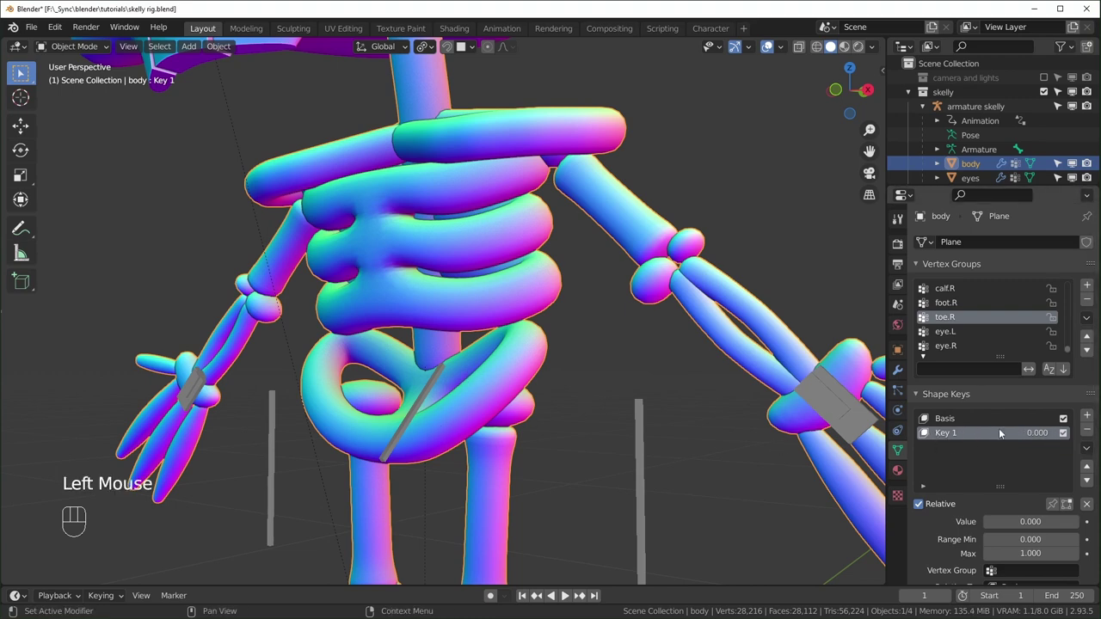
{"action": "key", "text": "Tab"}
{"action": "mouse_move", "coordinate": [563, 417]}
{"action": "middle_mouse_down"}
{"action": "mouse_move", "coordinate": [524, 396]}
{"action": "mouse_move", "coordinate": [550, 414]}
{"action": "middle_mouse_up"}
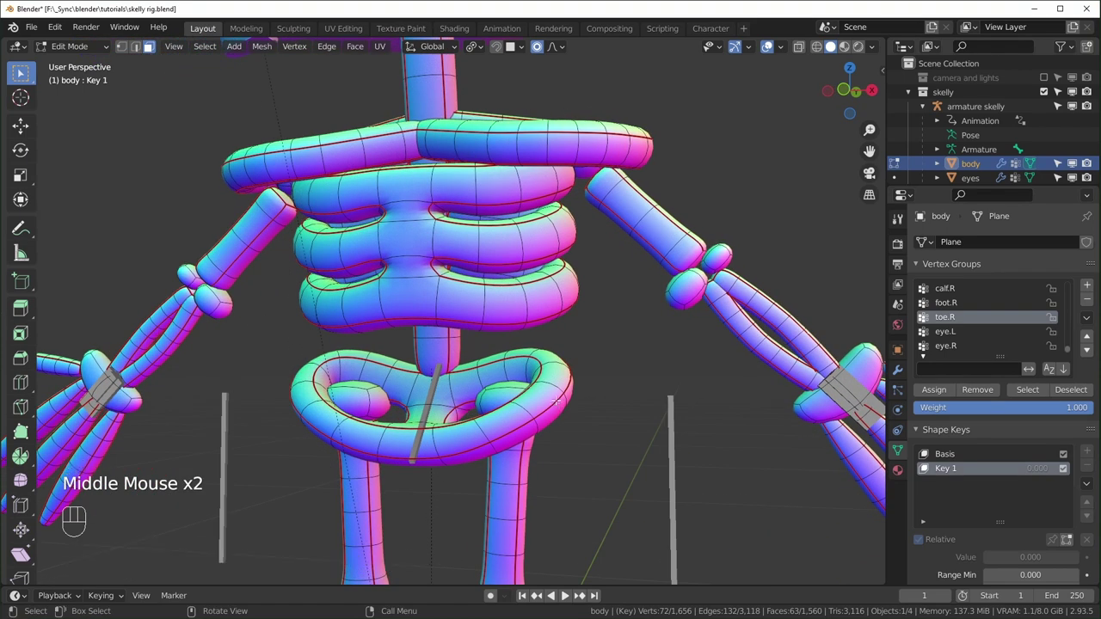
{"action": "key", "text": "alt+a"}
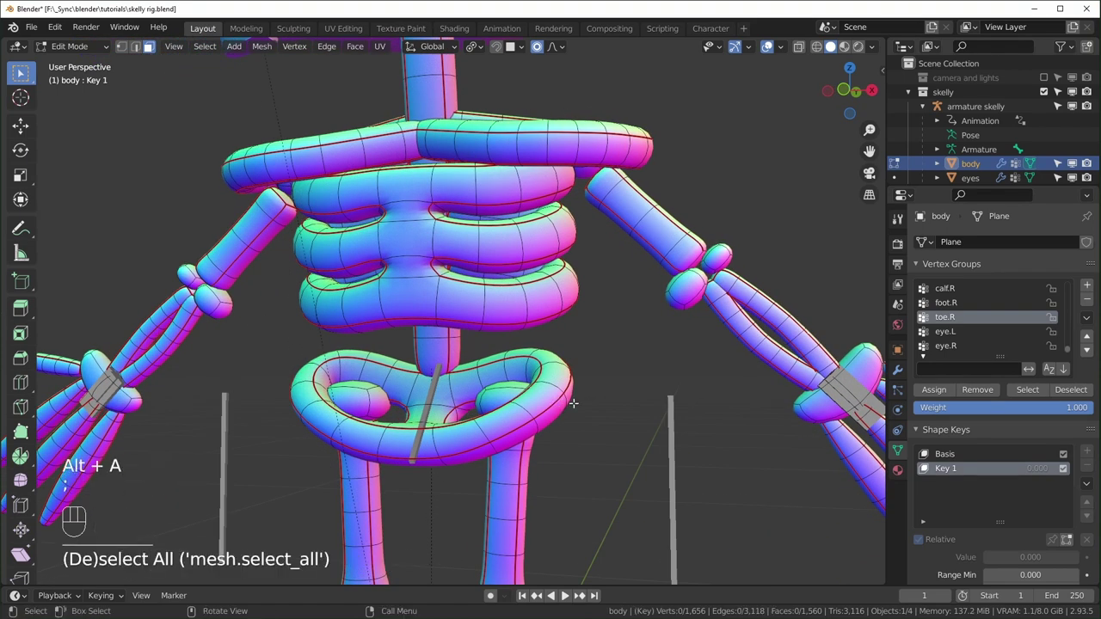
{"action": "key", "text": "l"}
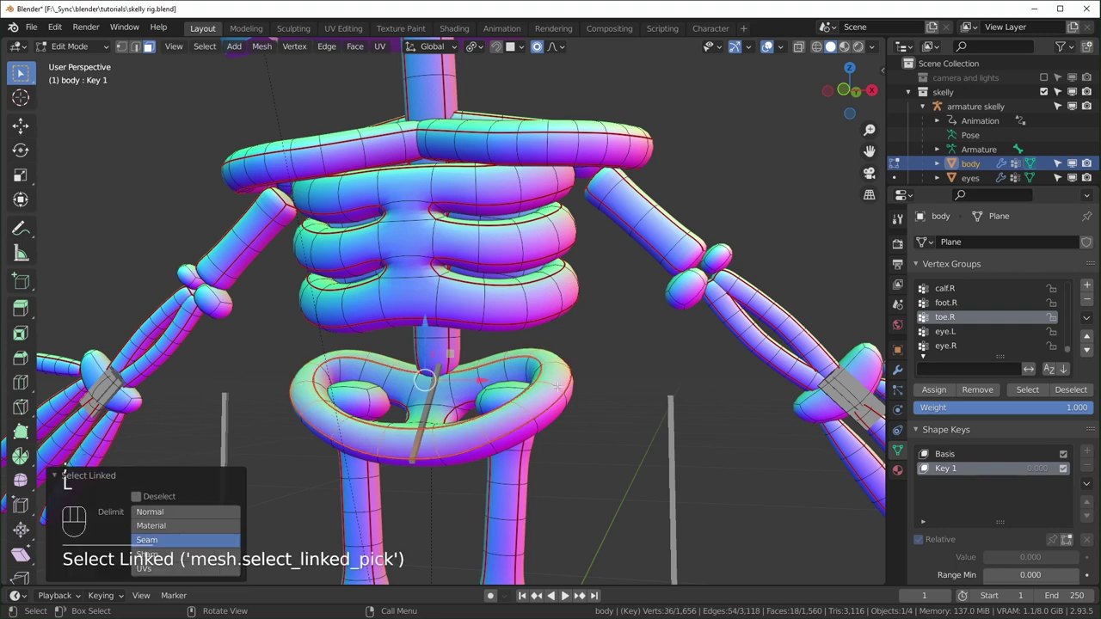
{"action": "key", "text": "g"}
{"action": "key", "text": "Tab"}
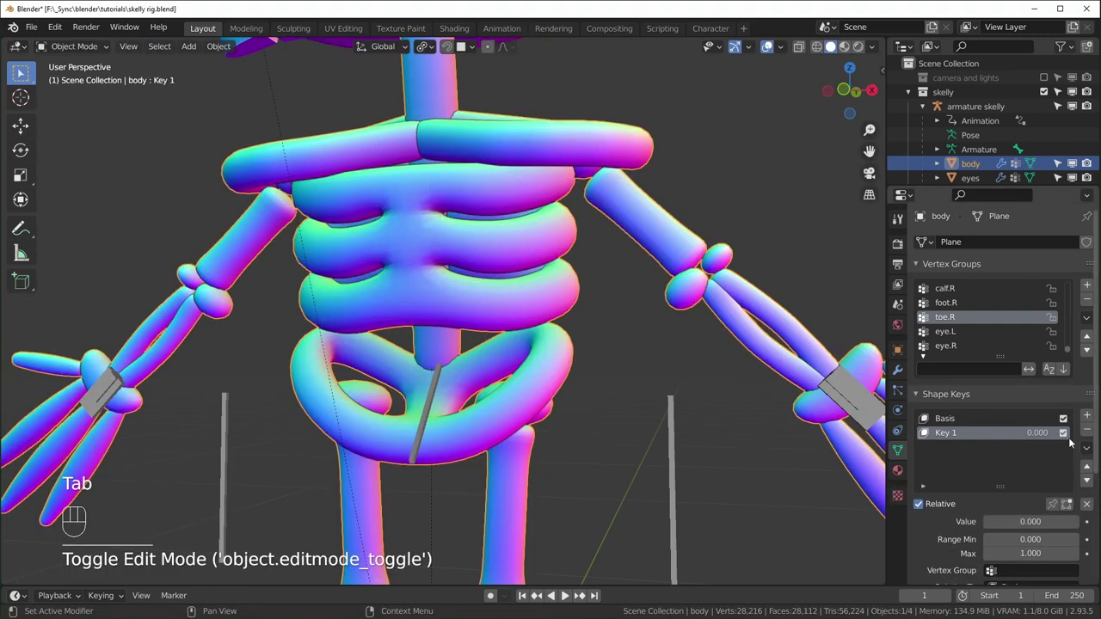
{"action": "mouse_move", "coordinate": [1037, 436]}
{"action": "left_mouse_down"}
{"action": "mouse_move", "coordinate": [1080, 436]}
{"action": "mouse_move", "coordinate": [1037, 436]}
{"action": "left_mouse_up"}
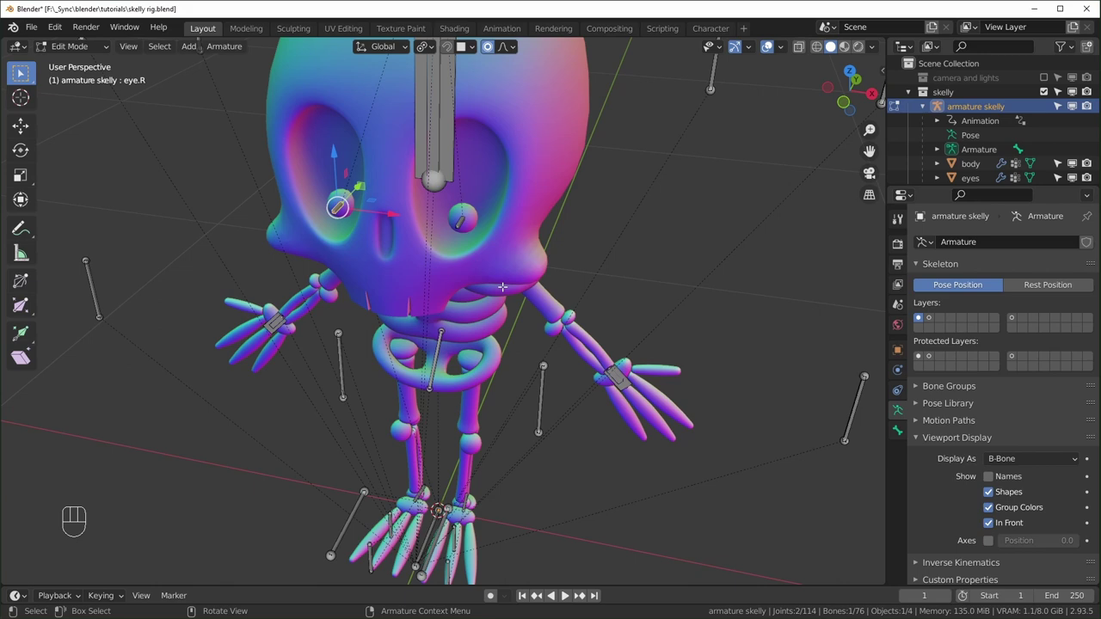
Step: Add a bone to the armature, move it out in front of the face, and scale it down to about 0.068
{"action": "middle_click_drag", "start_coordinate": [502, 286], "coordinate": [502, 449]}
{"action": "scroll", "coordinate": [430, 473], "scroll_direction": "down", "scroll_amount": 2}
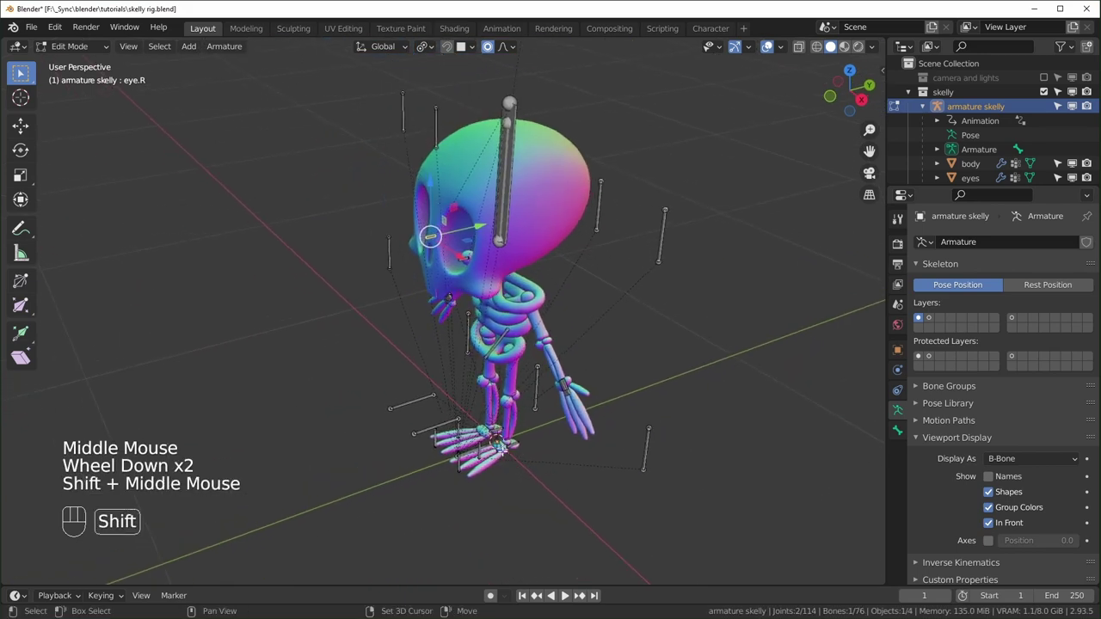
{"action": "key", "text": "shift+a"}
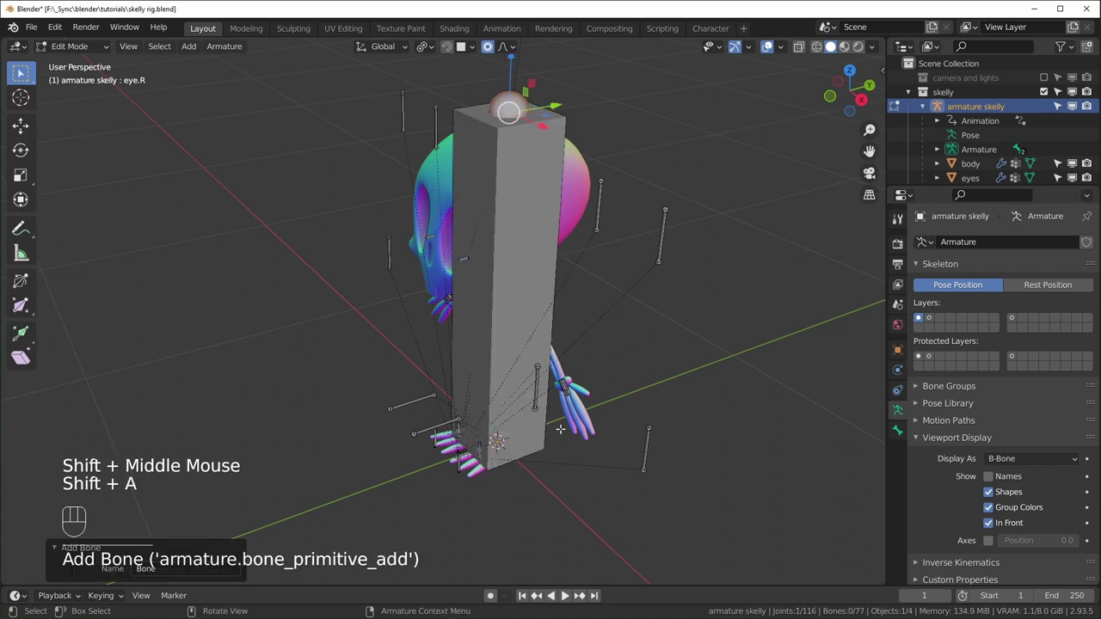
{"action": "left_click", "coordinate": [504, 323]}
{"action": "middle_click_drag", "start_coordinate": [504, 323], "coordinate": [434, 324]}
{"action": "left_click_drag", "start_coordinate": [521, 313], "coordinate": [331, 346]}
{"action": "left_click_drag", "start_coordinate": [245, 236], "coordinate": [245, 43]}
{"action": "key", "text": "s"}
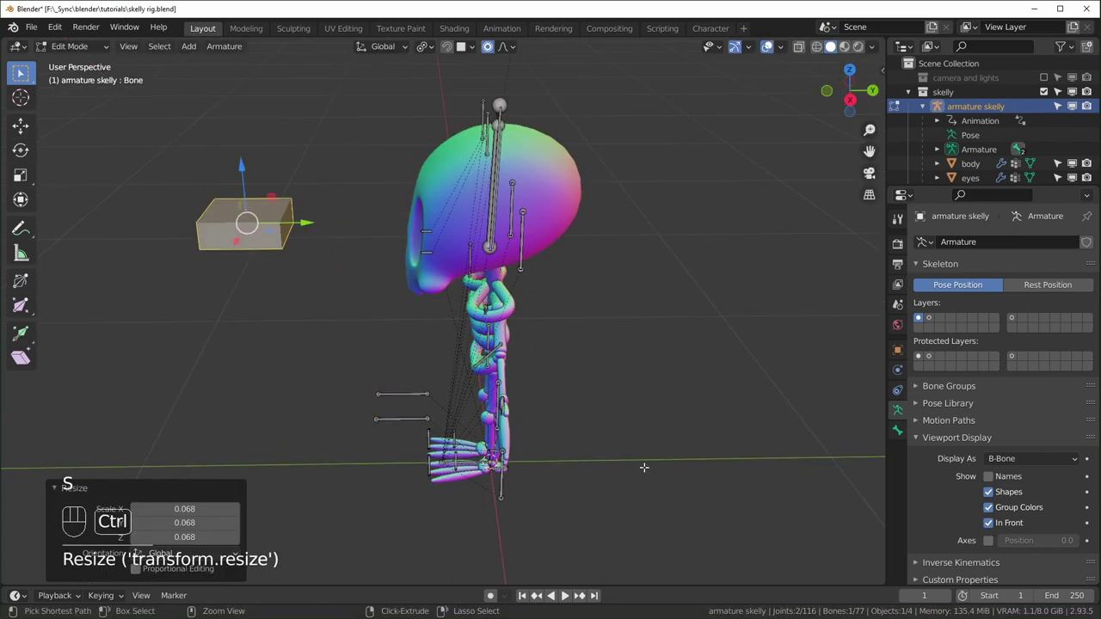
Step: Scale the new bone's B-Bone thickness to about 0.067 and lower the bone about 0.018 m to line up with the eyes
{"action": "key", "text": "ctrl+alt+s"}
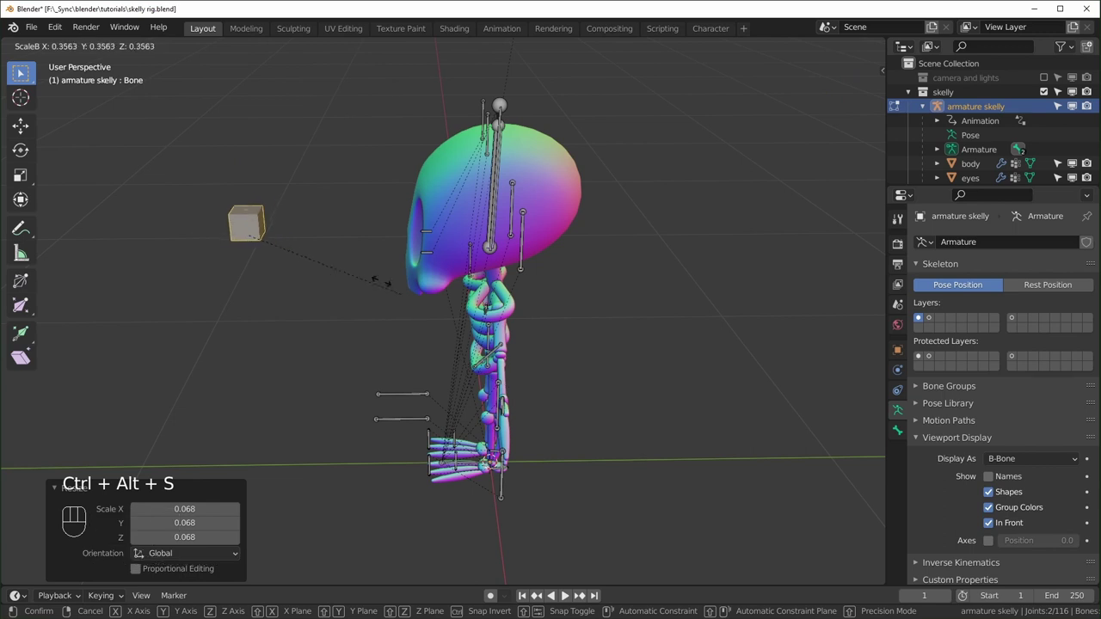
{"action": "left_click", "coordinate": [273, 219]}
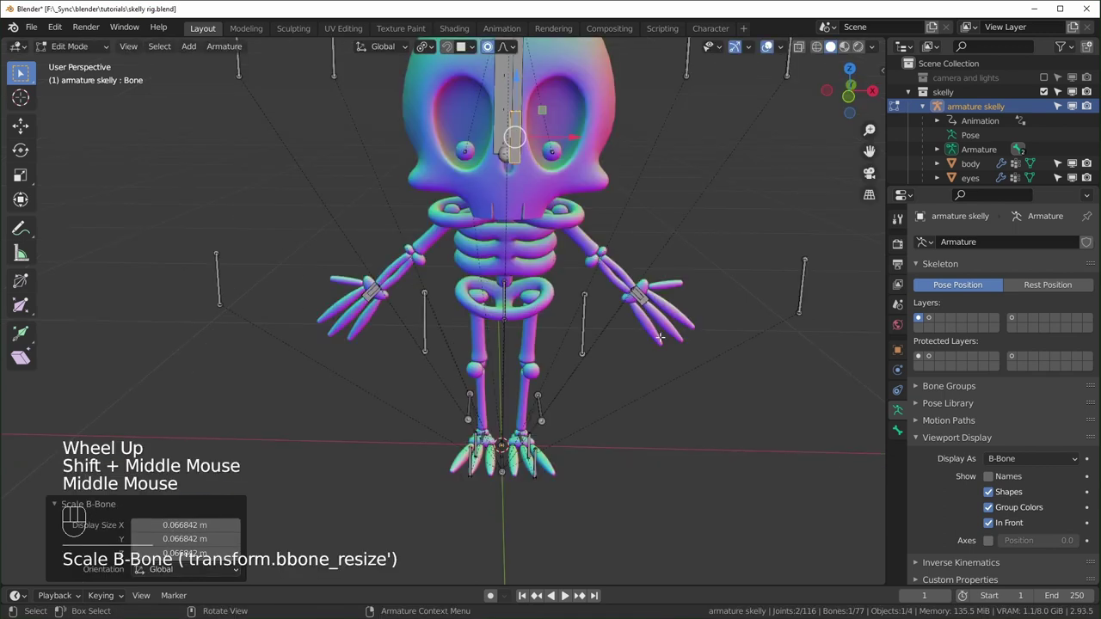
{"action": "key", "text": "KP_1"}
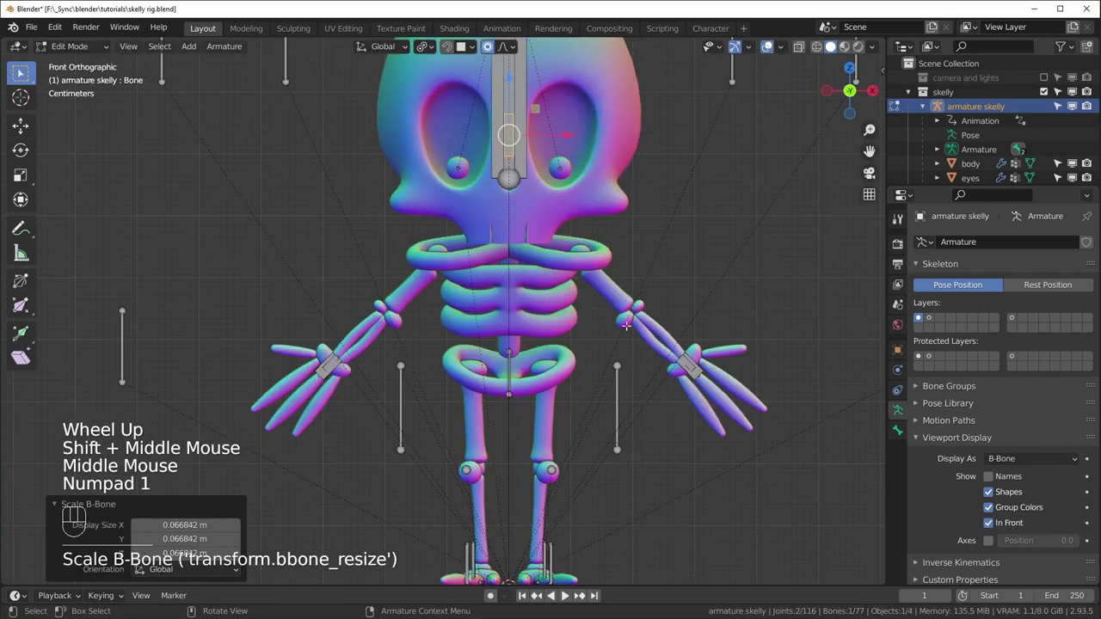
{"action": "left_click_drag", "start_coordinate": [503, 73], "coordinate": [521, 82]}
{"action": "middle_click_drag", "start_coordinate": [521, 82], "coordinate": [654, 284]}
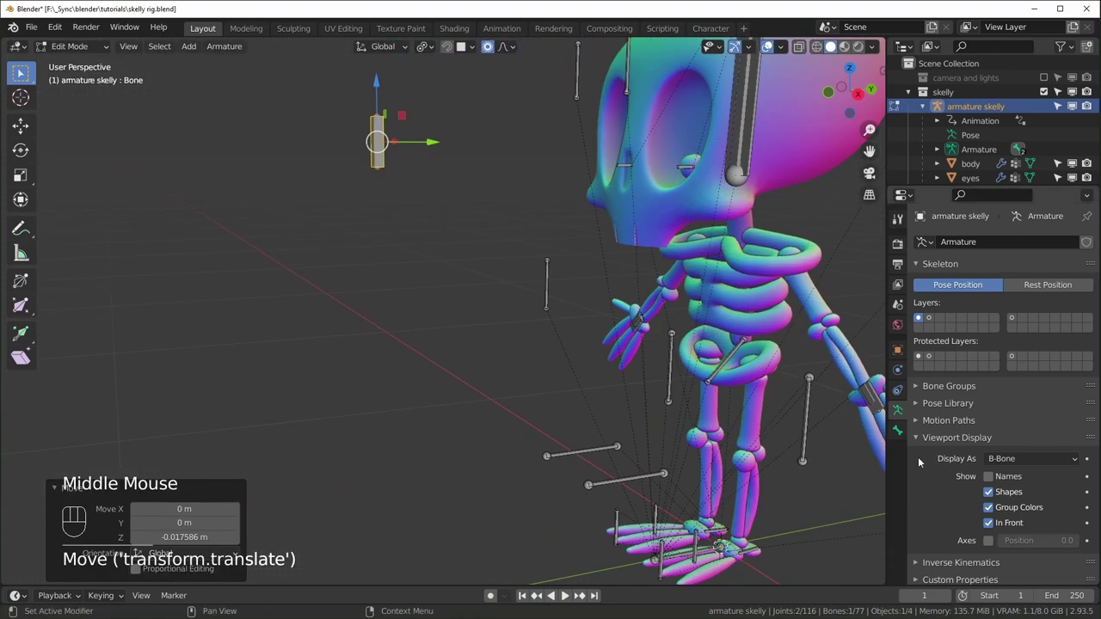
Step: Turn off Deform for the new bone and rename it ctrl.eyes
{"action": "left_click", "coordinate": [897, 431]}
{"action": "left_click", "coordinate": [928, 451]}
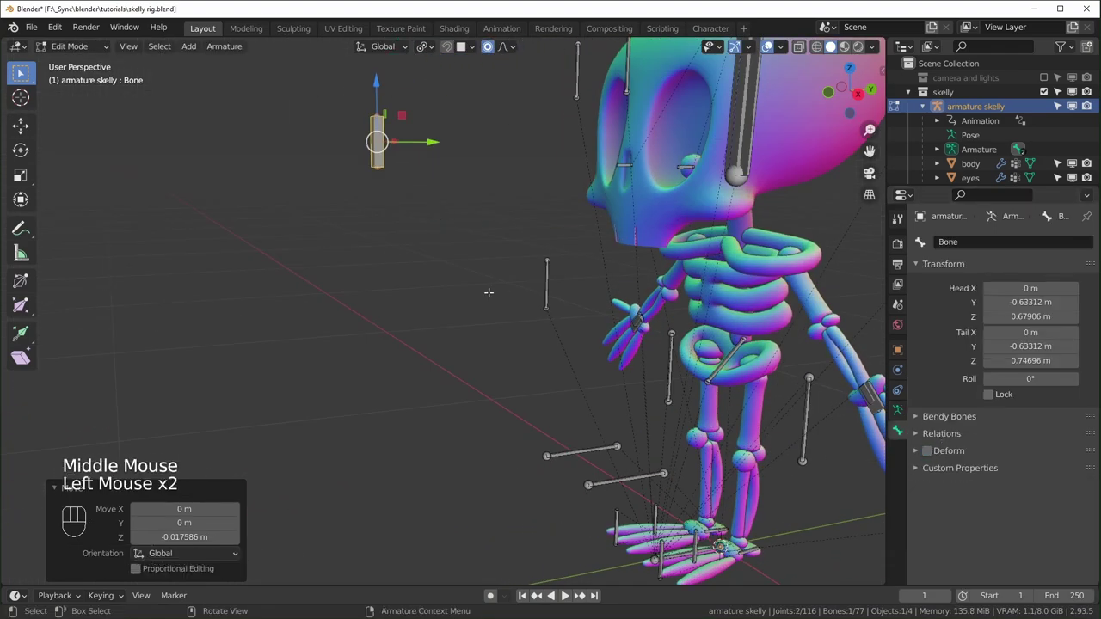
{"action": "middle_click_drag", "start_coordinate": [489, 292], "coordinate": [450, 357], "text": "shift"}
{"action": "scroll", "coordinate": [450, 357], "scroll_direction": "up", "scroll_amount": 1}
{"action": "key", "text": "F2"}
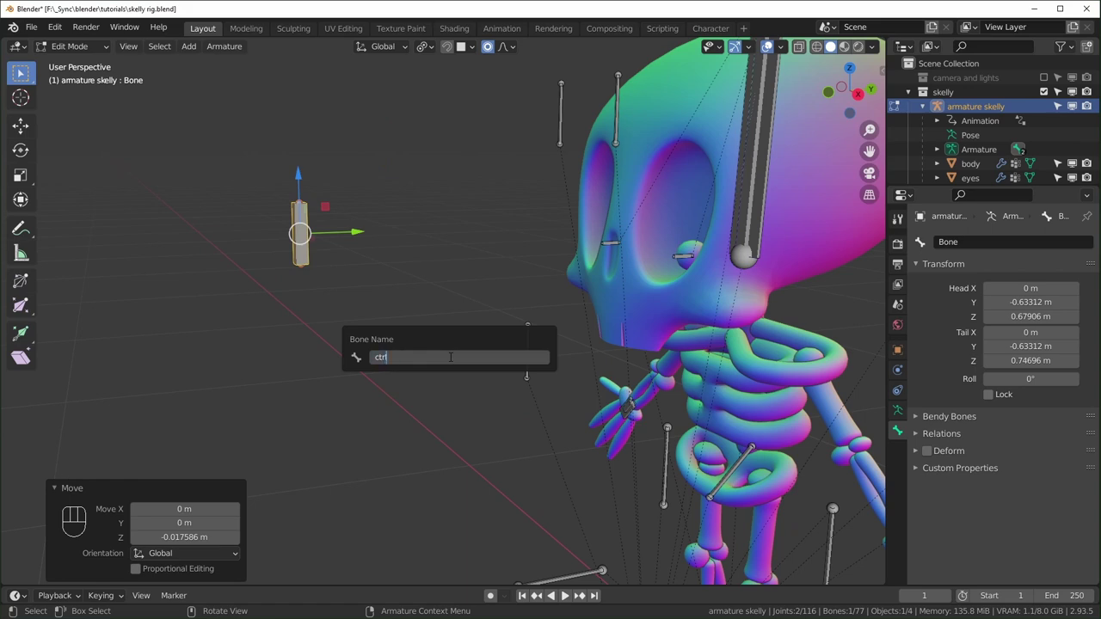
{"action": "type", "text": "ctrl.eyes"}
{"action": "key", "text": "Return"}
Step: Select the eye.L bone and switch the armature to Pose Mode
{"action": "scroll", "coordinate": [451, 357], "scroll_direction": "down", "scroll_amount": 2}
{"action": "middle_click_drag", "start_coordinate": [404, 325], "coordinate": [585, 412]}
{"action": "scroll", "coordinate": [585, 430], "scroll_direction": "up", "scroll_amount": 2}
{"action": "middle_click_drag", "start_coordinate": [586, 488], "coordinate": [574, 458]}
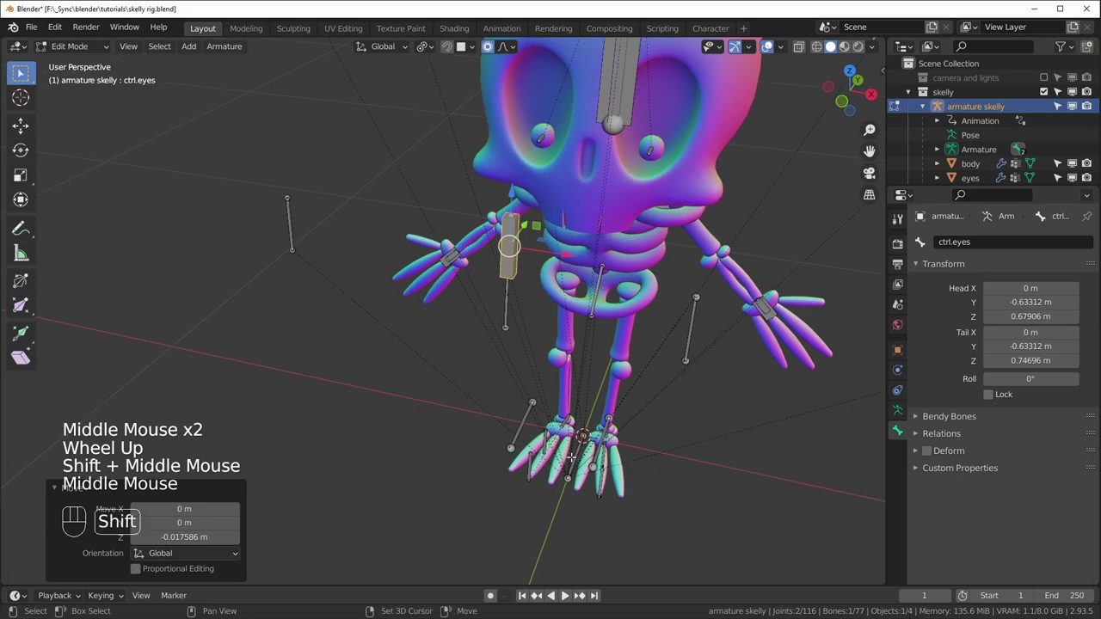
{"action": "left_click", "coordinate": [575, 458], "text": "shift"}
{"action": "scroll", "coordinate": [600, 366], "scroll_direction": "up", "scroll_amount": 1}
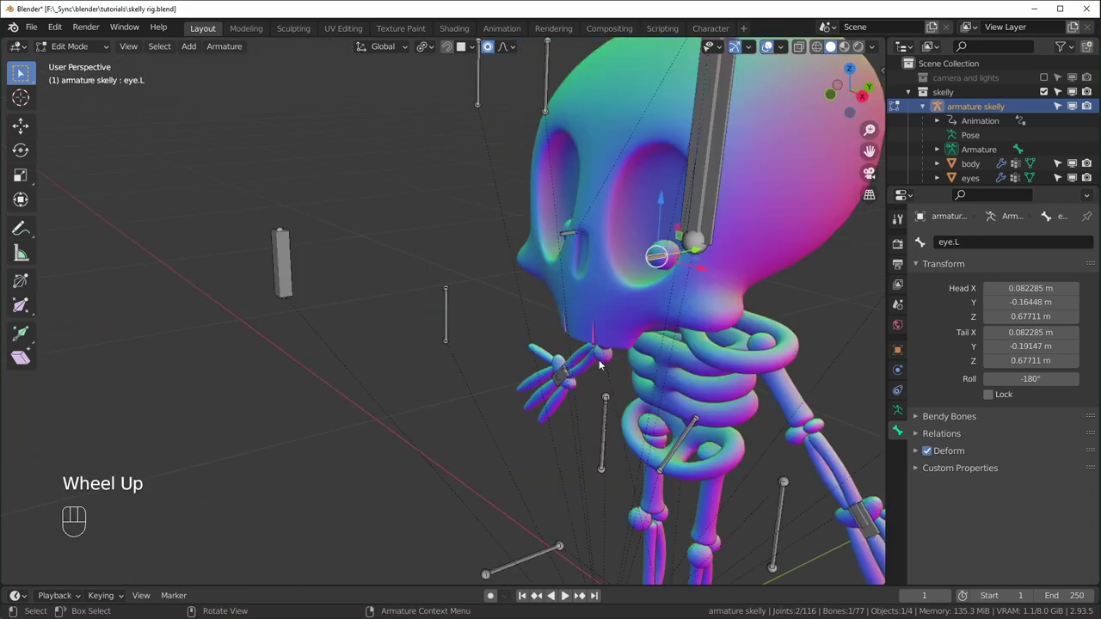
{"action": "key", "text": "Tab"}
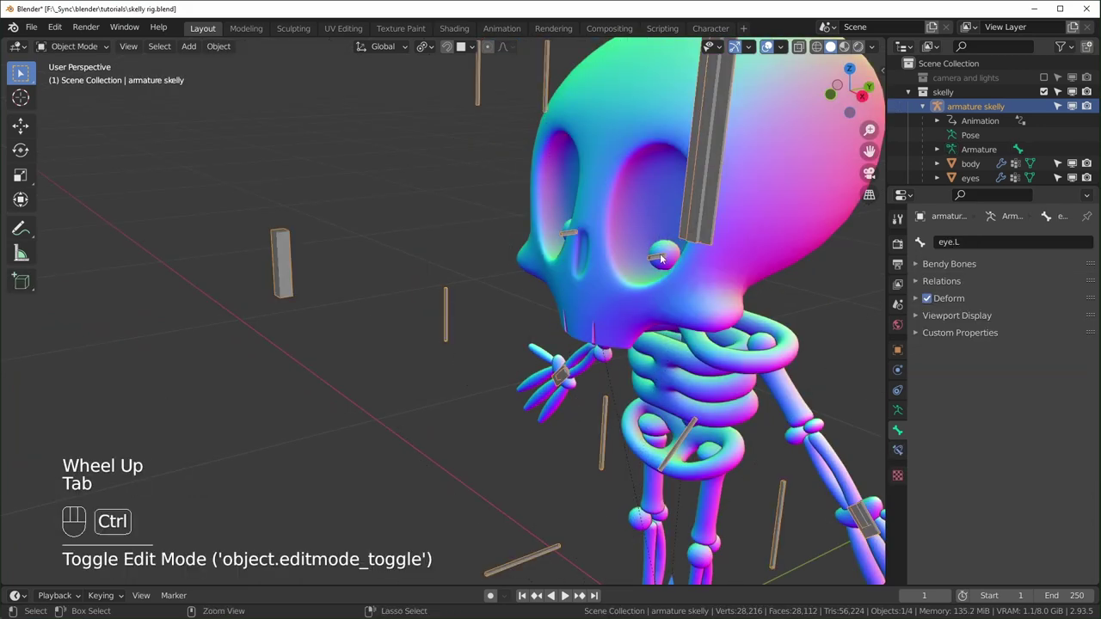
{"action": "key", "text": "ctrl+Tab"}
{"action": "middle_click_drag", "start_coordinate": [732, 327], "coordinate": [682, 327], "text": "shift"}
{"action": "scroll", "coordinate": [682, 328], "scroll_direction": "down", "scroll_amount": 1}
Step: Add a Damped Track constraint to eye.L, targeting the ctrl.eyes bone of armature skelly
{"action": "left_click", "coordinate": [897, 452]}
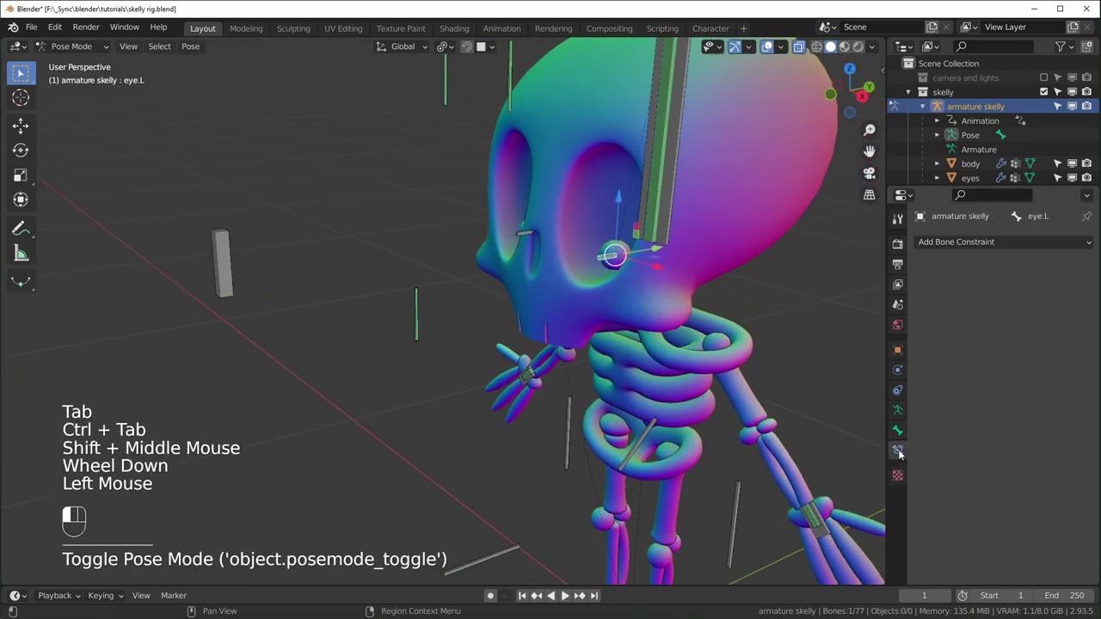
{"action": "left_click", "coordinate": [1013, 242]}
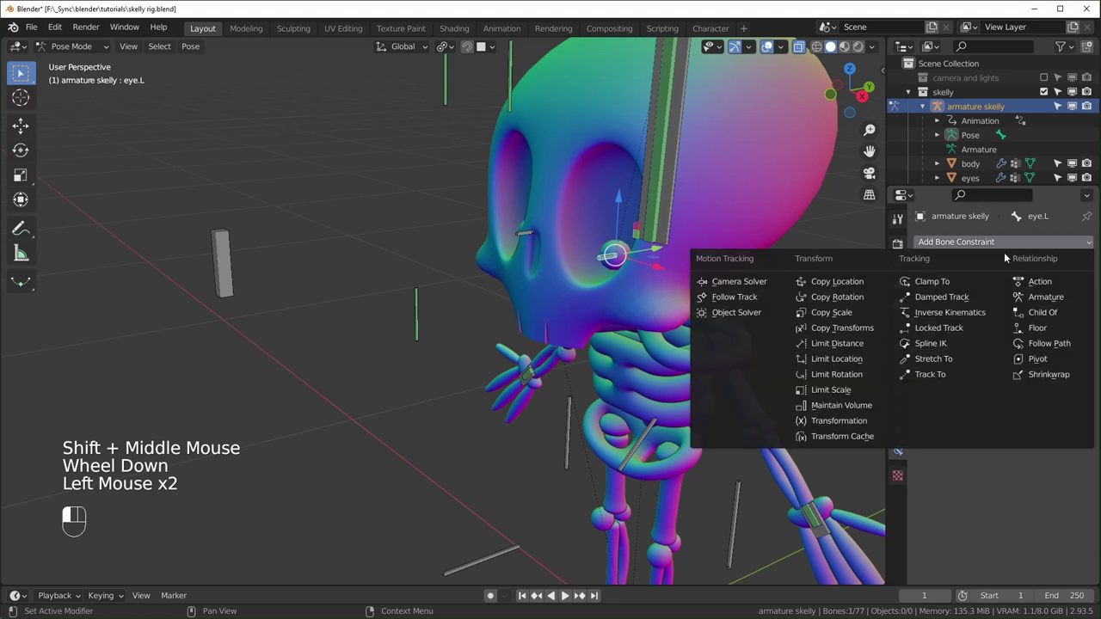
{"action": "left_click", "coordinate": [953, 298]}
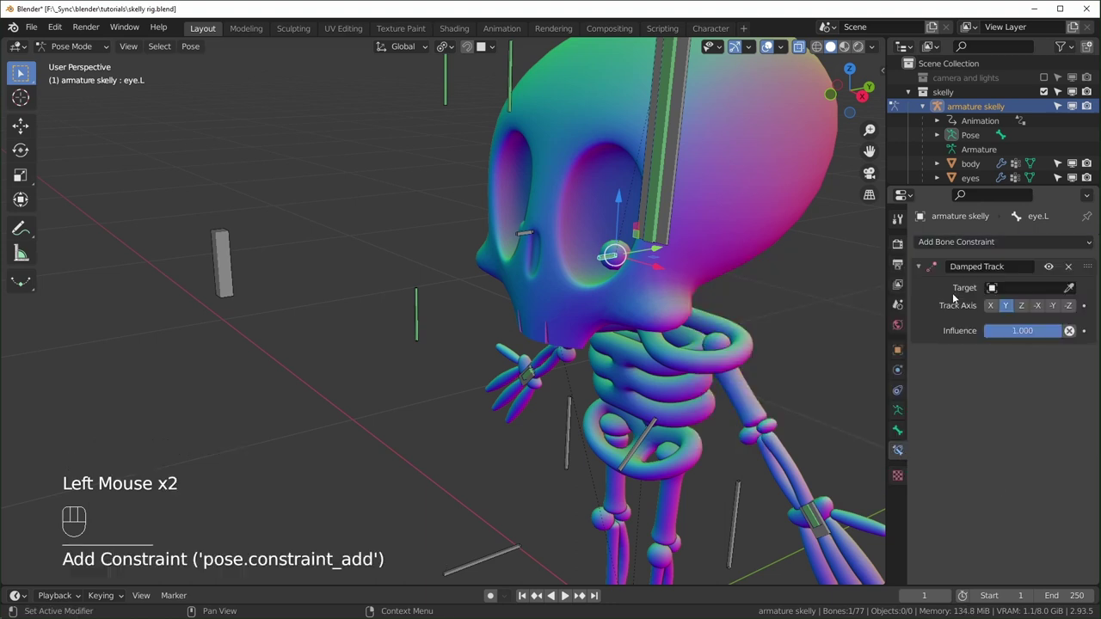
{"action": "left_click", "coordinate": [1025, 288]}
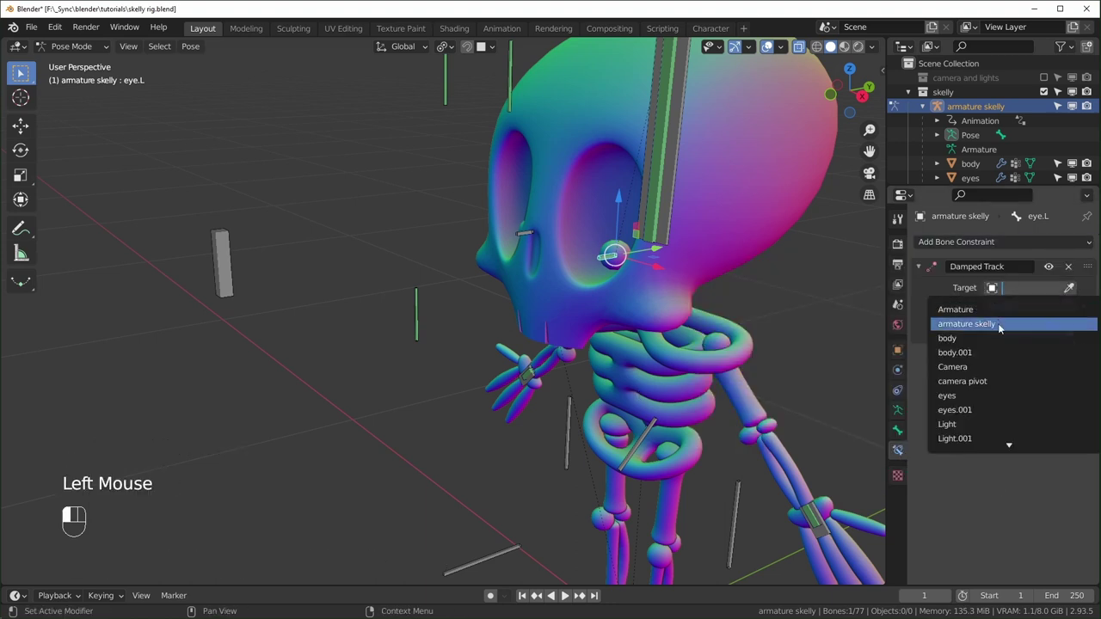
{"action": "left_click", "coordinate": [962, 322]}
{"action": "left_click", "coordinate": [1027, 303]}
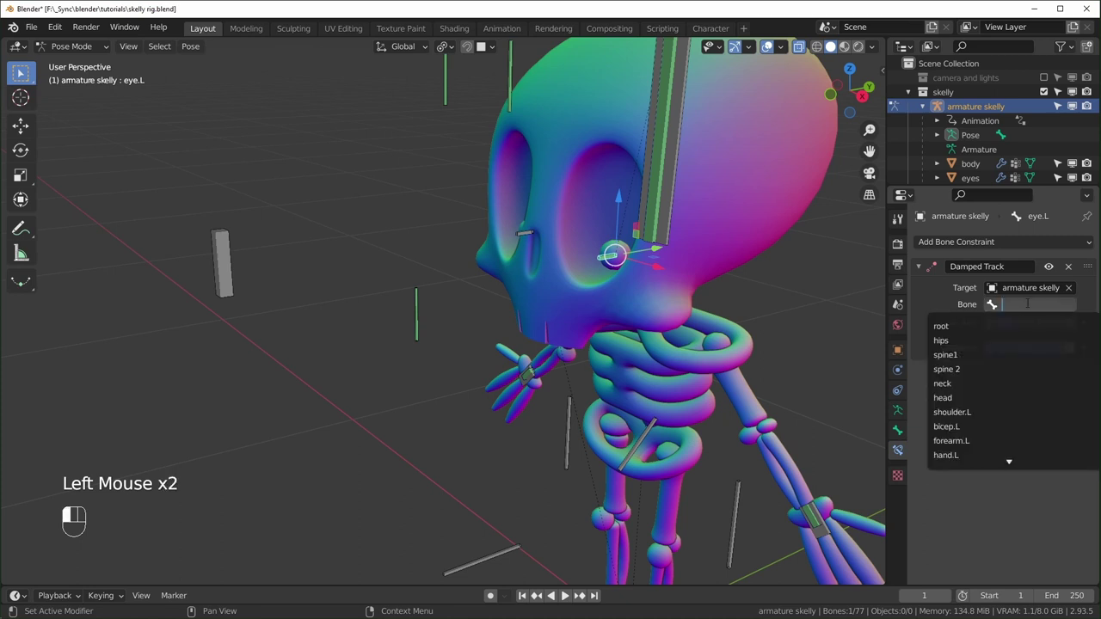
{"action": "type", "text": "ctrl"}
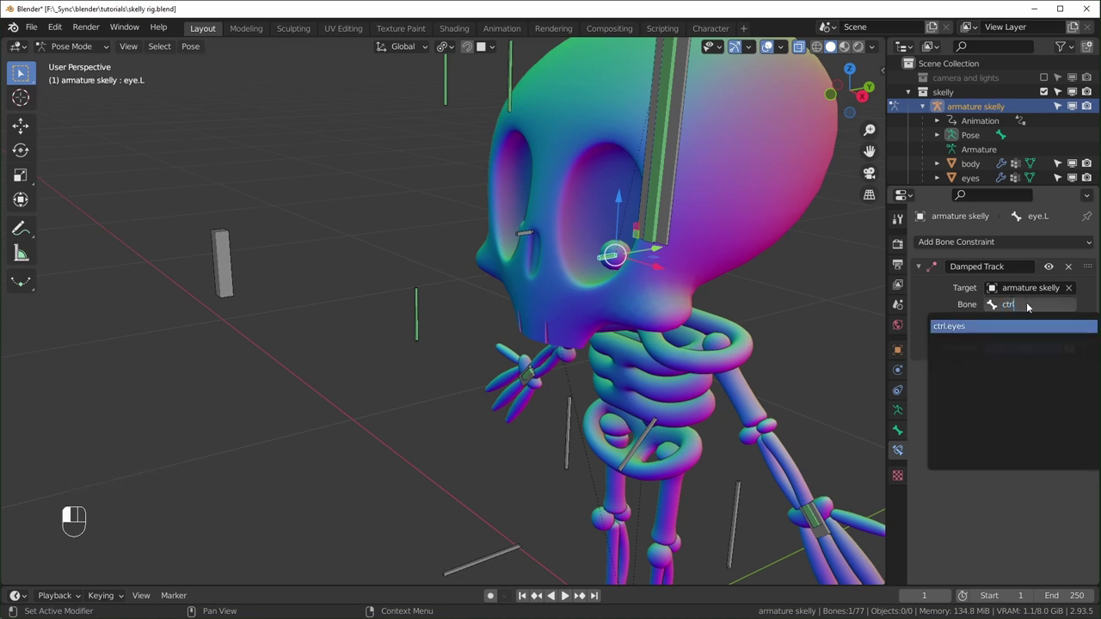
{"action": "key", "text": "Return"}
Step: Copy the Damped Track constraint from eye.L to the eye.R bone
{"action": "middle_click_drag", "start_coordinate": [585, 240], "coordinate": [500, 227]}
{"action": "left_click", "coordinate": [502, 223]}
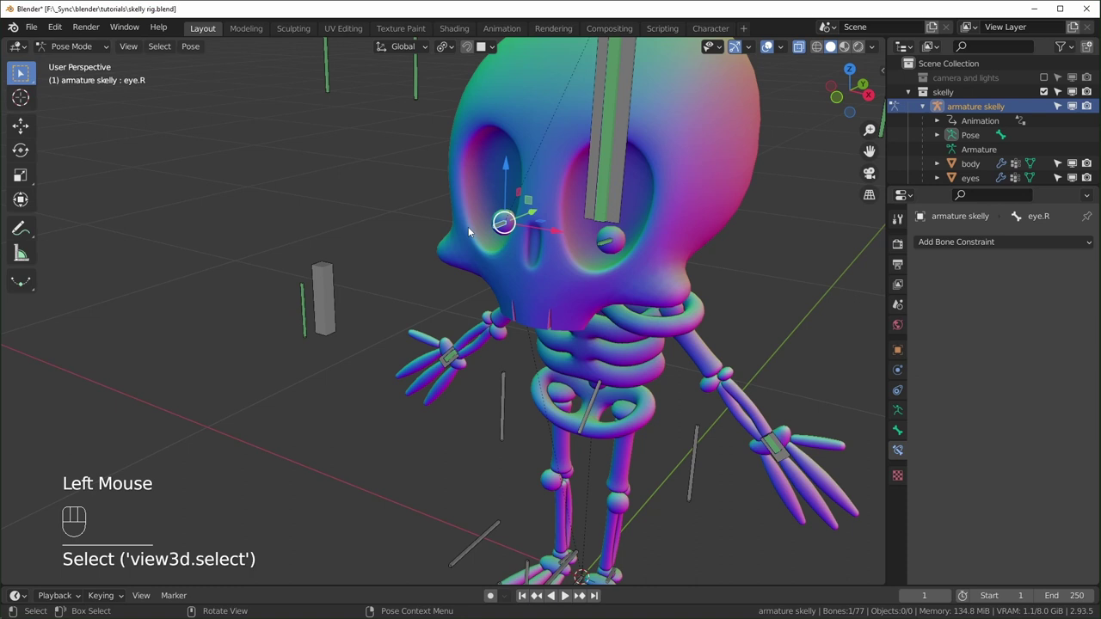
{"action": "left_click", "coordinate": [607, 244], "text": "shift"}
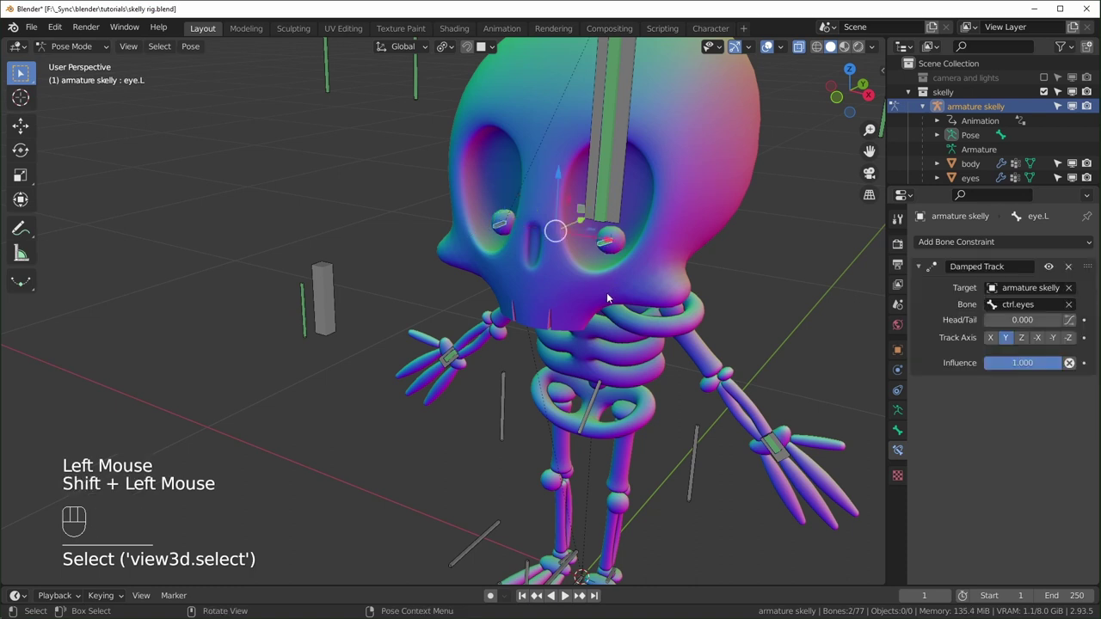
{"action": "key", "text": "F3"}
{"action": "type", "text": "copy con"}
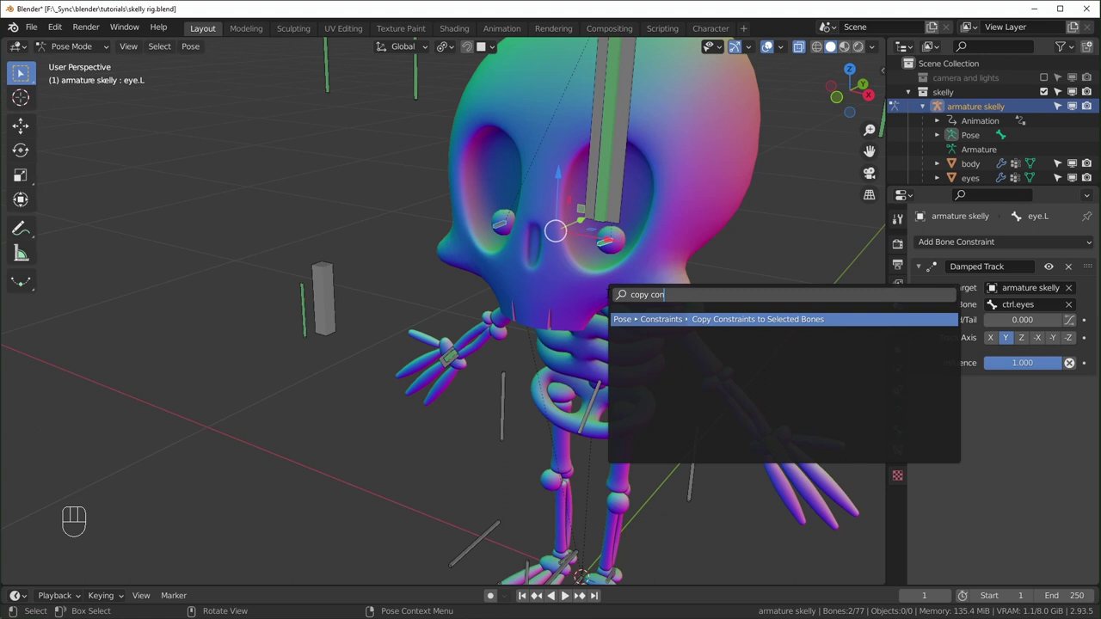
{"action": "key", "text": "Return"}
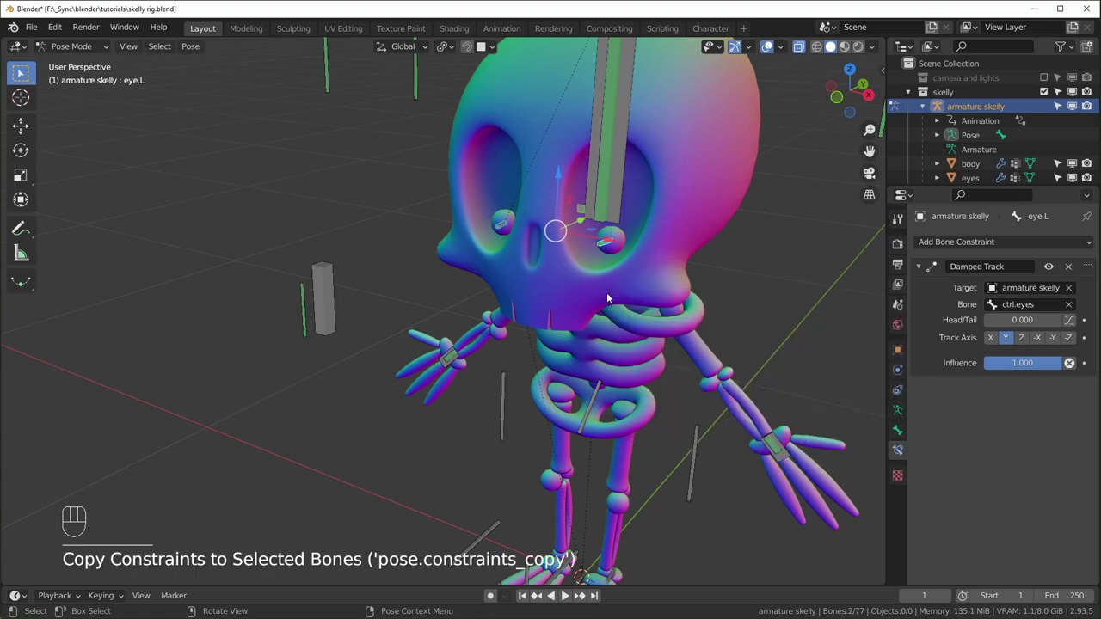
{"action": "left_click", "coordinate": [510, 227]}
Step: Move the ctrl.eyes bone around in front of the face and check the eye tracking in Material Preview shading
{"action": "double_click", "coordinate": [340, 307]}
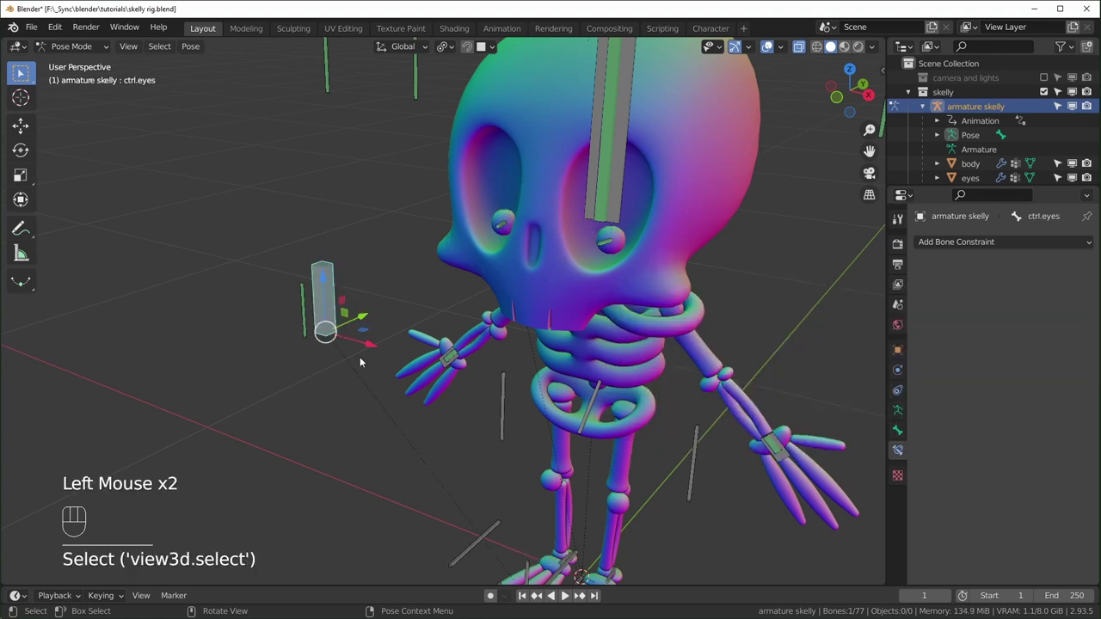
{"action": "middle_click_drag", "start_coordinate": [359, 357], "coordinate": [516, 379]}
{"action": "mouse_move", "coordinate": [545, 376]}
{"action": "left_mouse_down"}
{"action": "mouse_move", "coordinate": [405, 371]}
{"action": "mouse_move", "coordinate": [899, 391]}
{"action": "mouse_move", "coordinate": [258, 370]}
{"action": "left_mouse_up"}
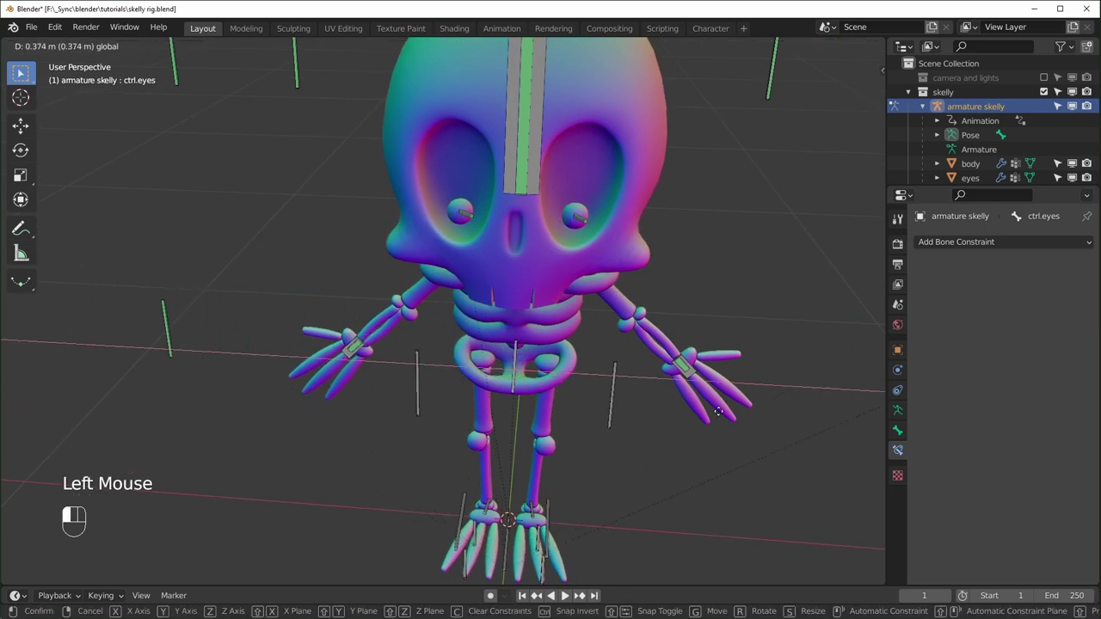
{"action": "mouse_move", "coordinate": [258, 369]}
{"action": "left_mouse_down"}
{"action": "mouse_move", "coordinate": [477, 370]}
{"action": "mouse_move", "coordinate": [231, 361]}
{"action": "mouse_move", "coordinate": [486, 404]}
{"action": "left_mouse_up"}
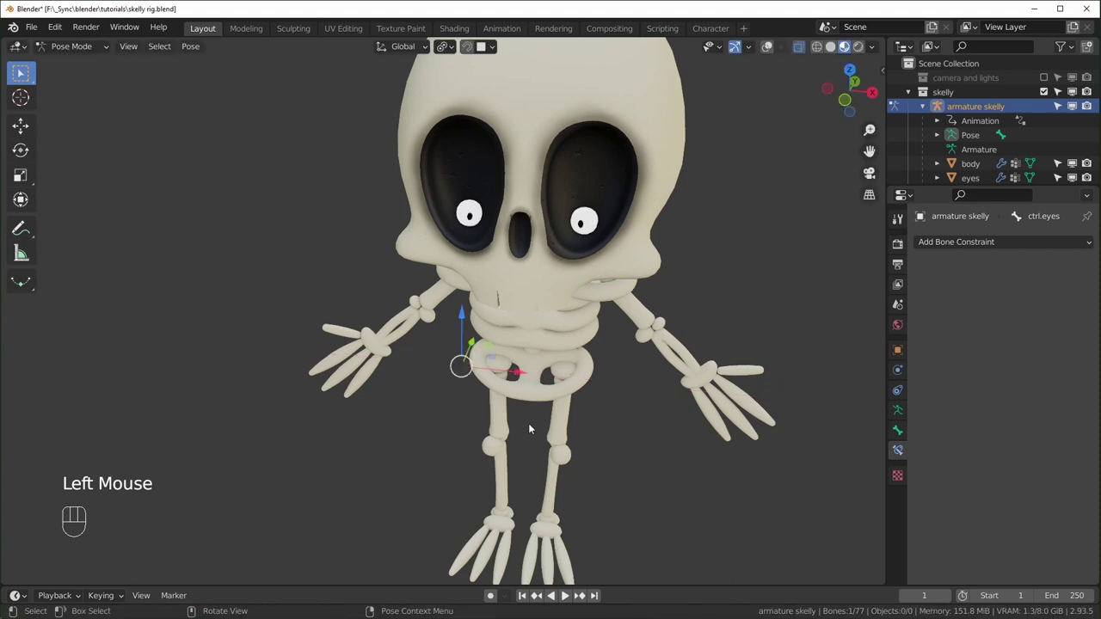
{"action": "key", "text": "g"}
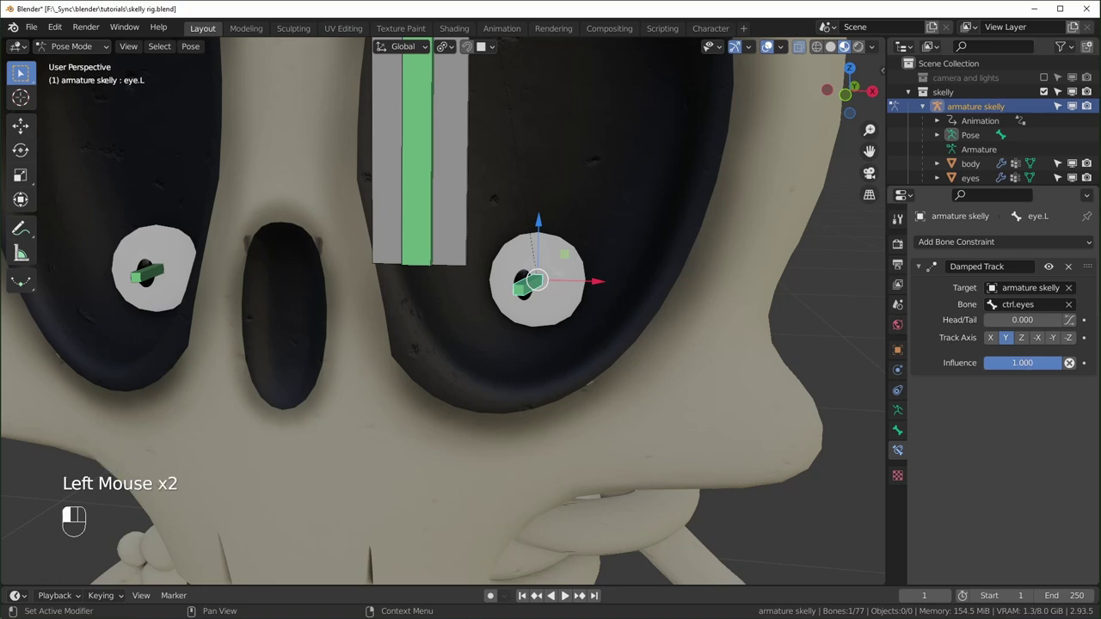
Step: Set the Damped Track influence on eye.L to 0 and rotate the eye bone freely
{"action": "key", "text": "r"}
{"action": "key", "text": "r"}
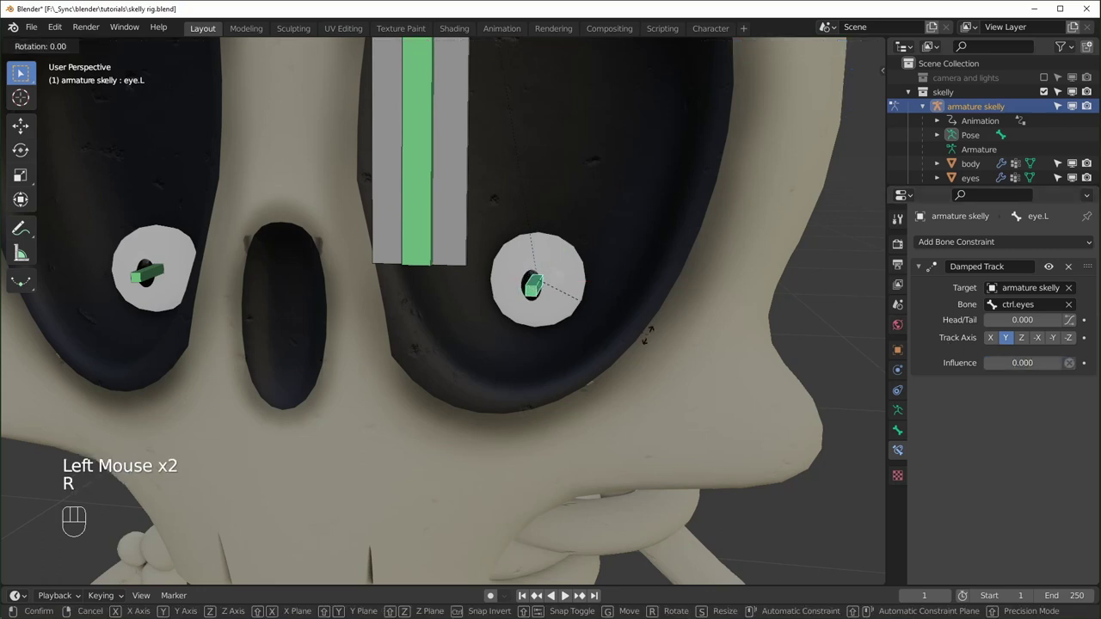